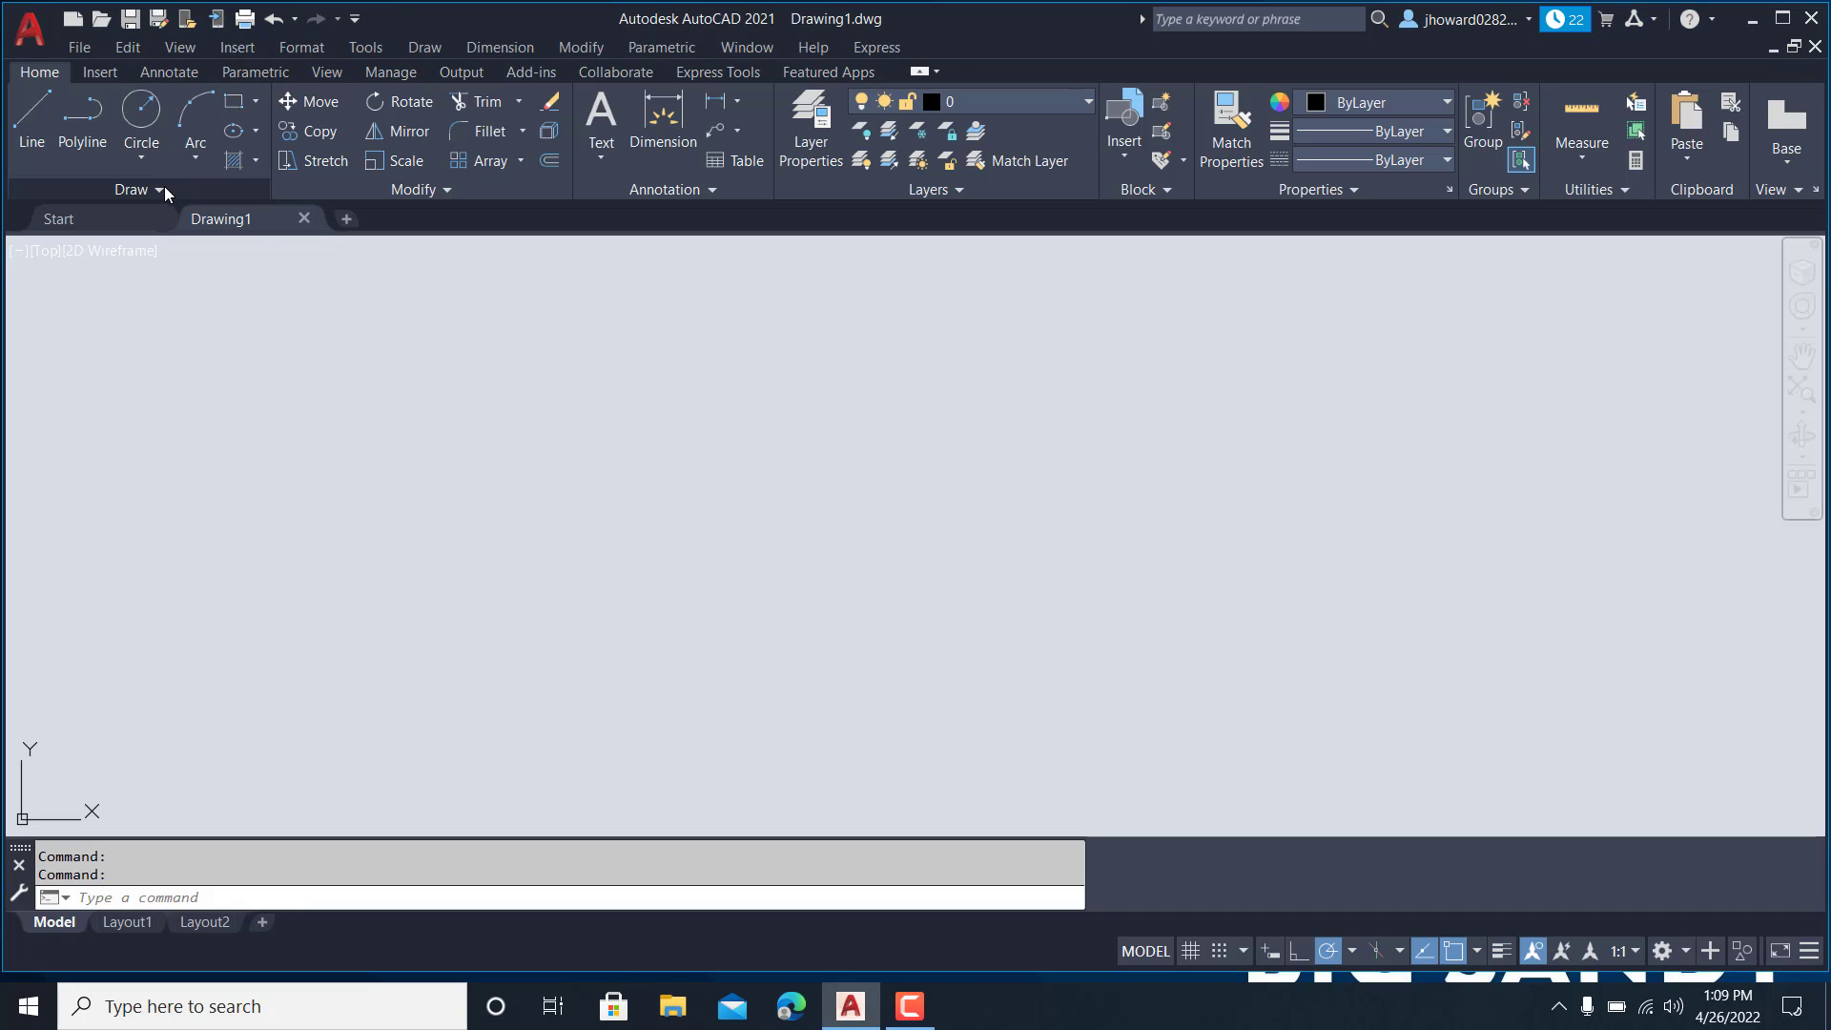
# - Draw a 34-diameter circle centred at 0,0
pyautogui.click(151, 156)
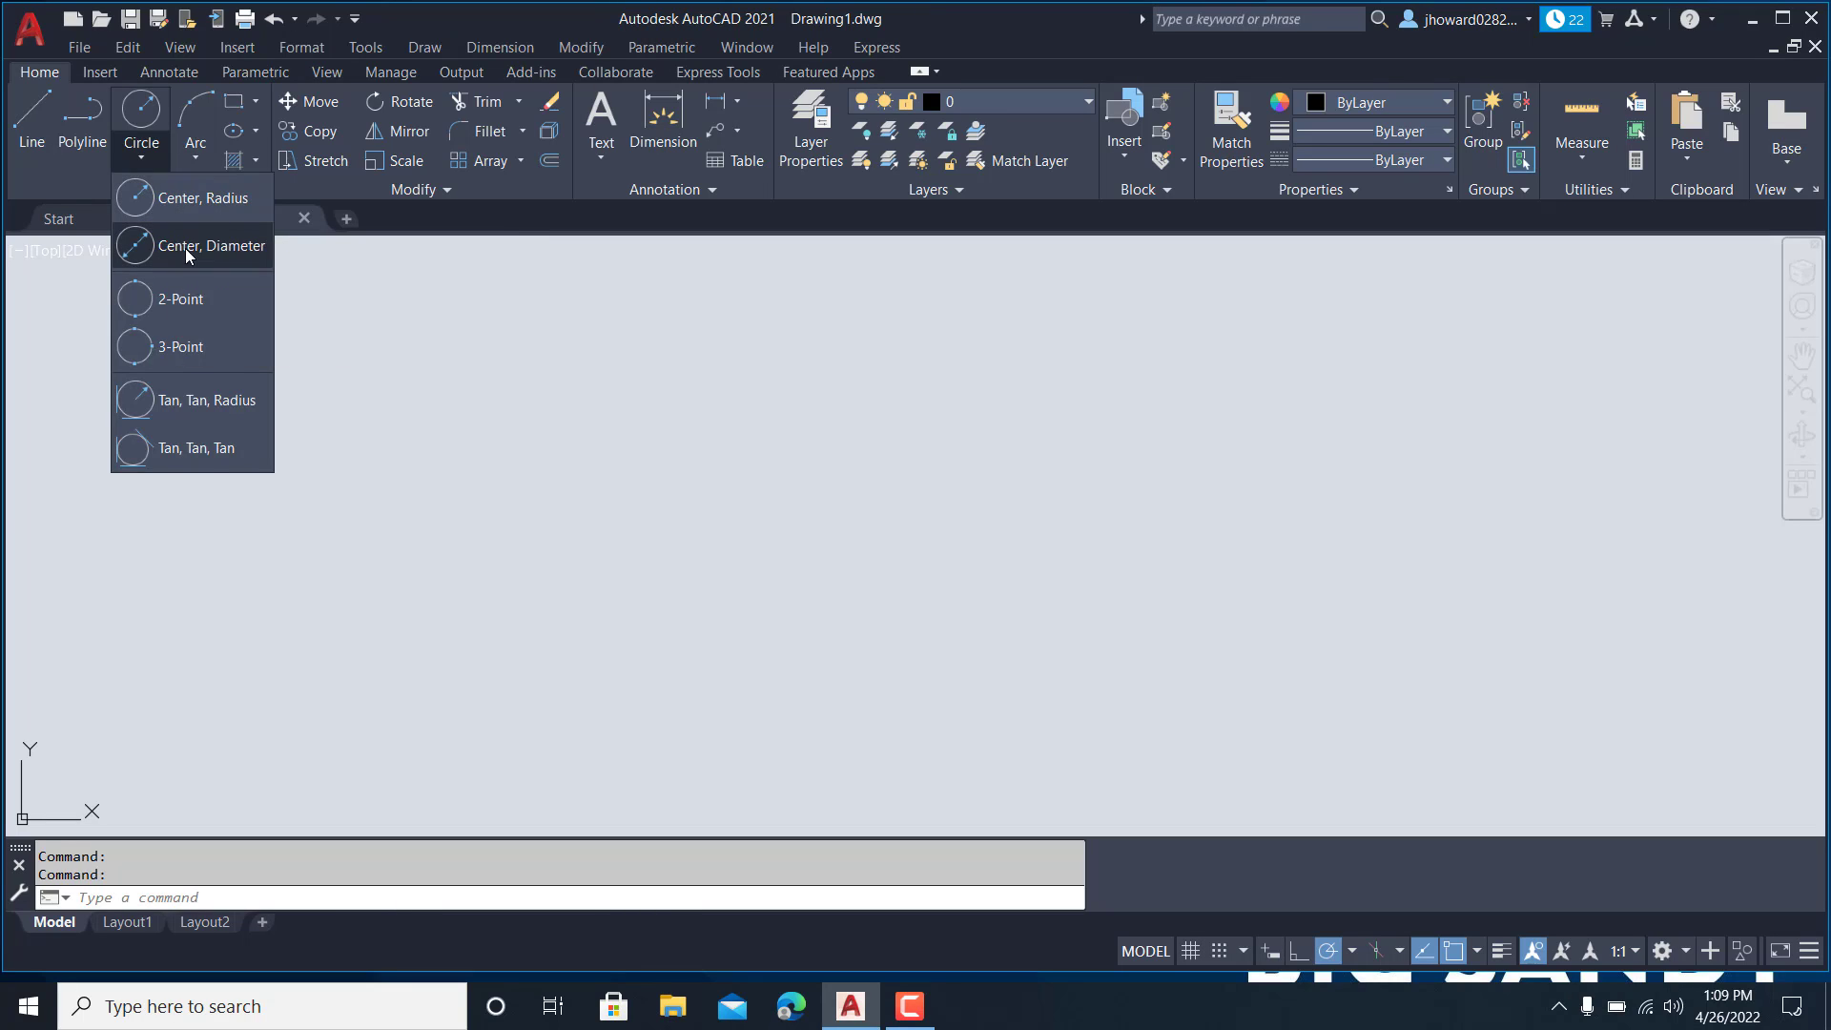
pyautogui.click(185, 248)
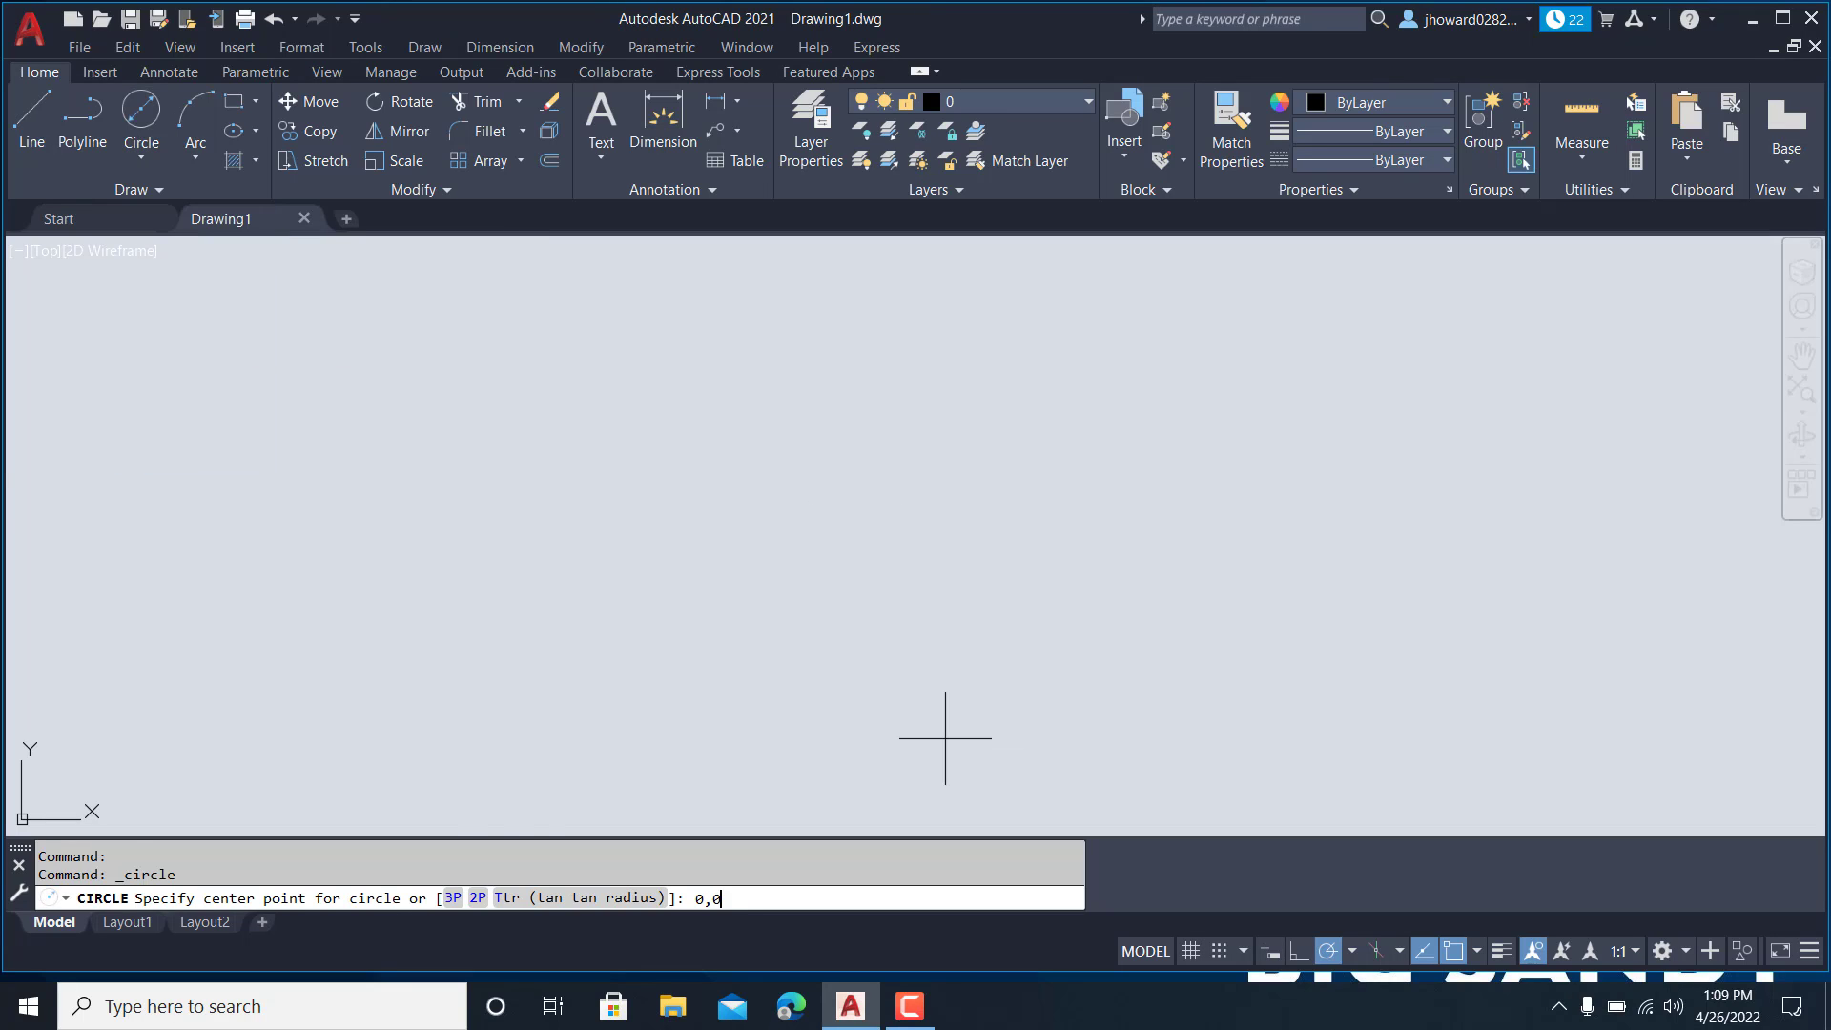
pyautogui.write('0,0')
pyautogui.press('Return')
pyautogui.scroll(-3, 839, 610)
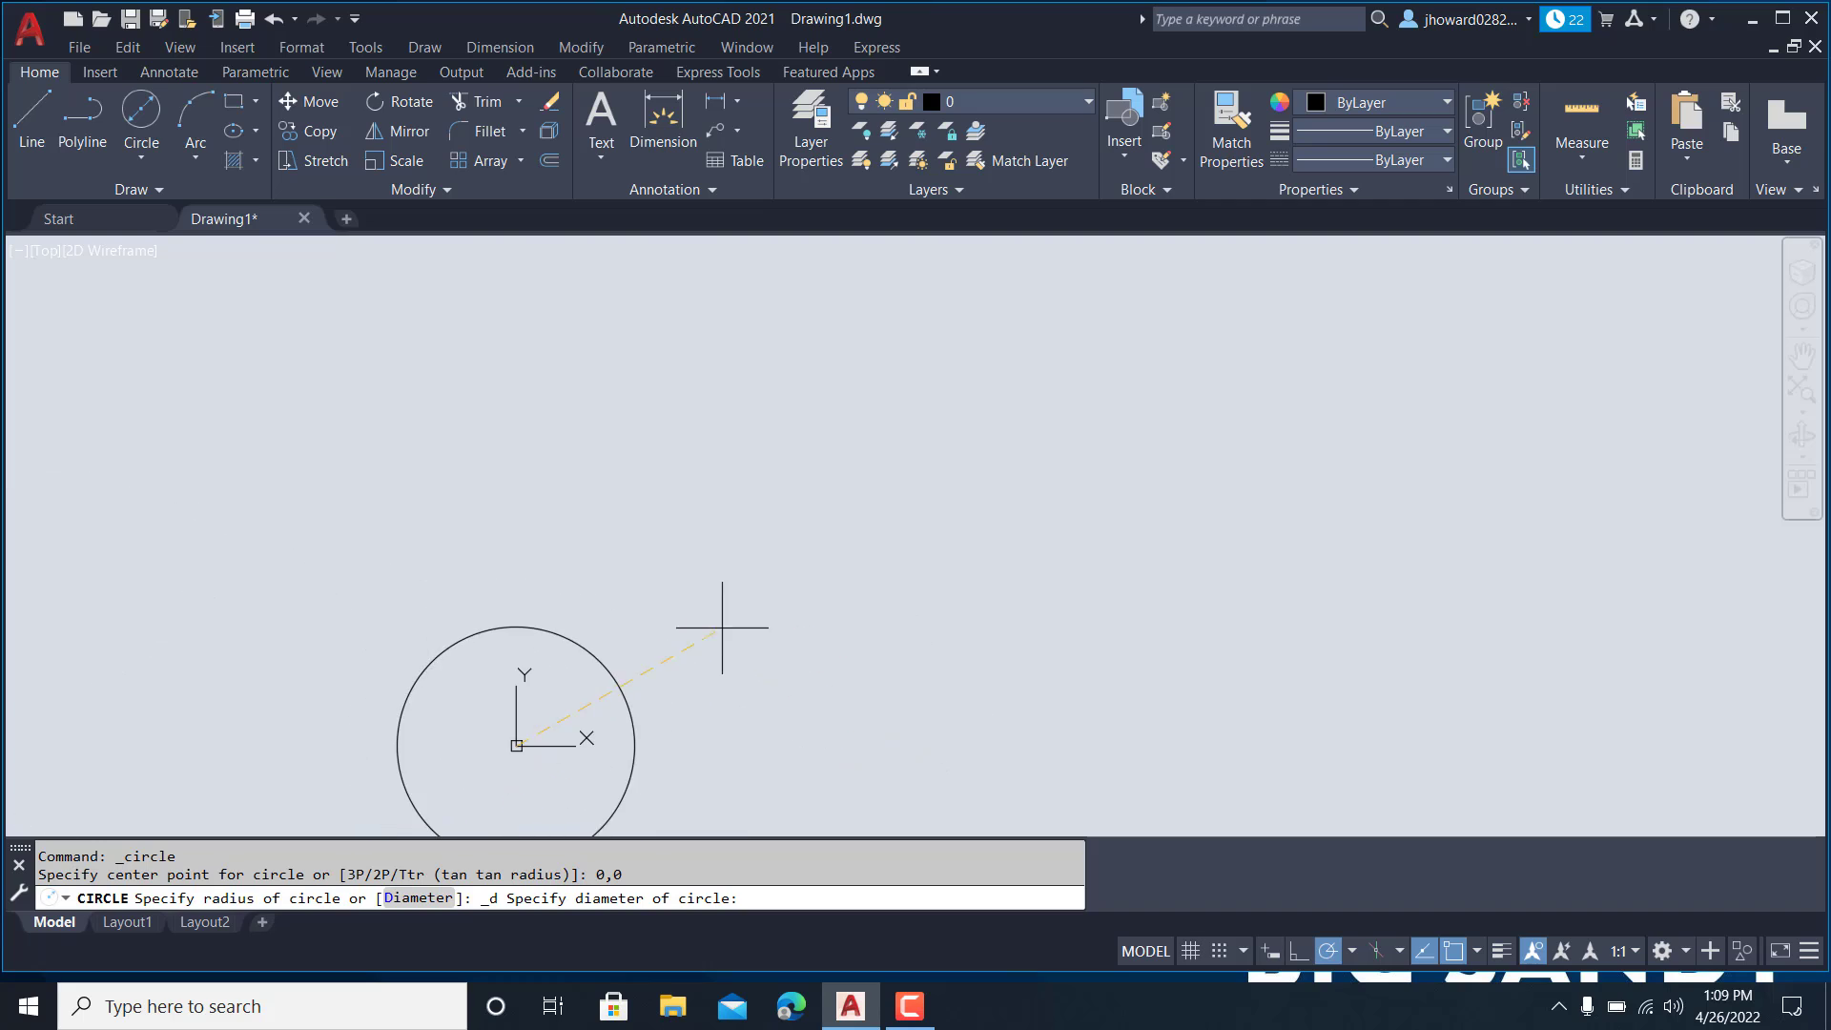
pyautogui.scroll(-1, 696, 606)
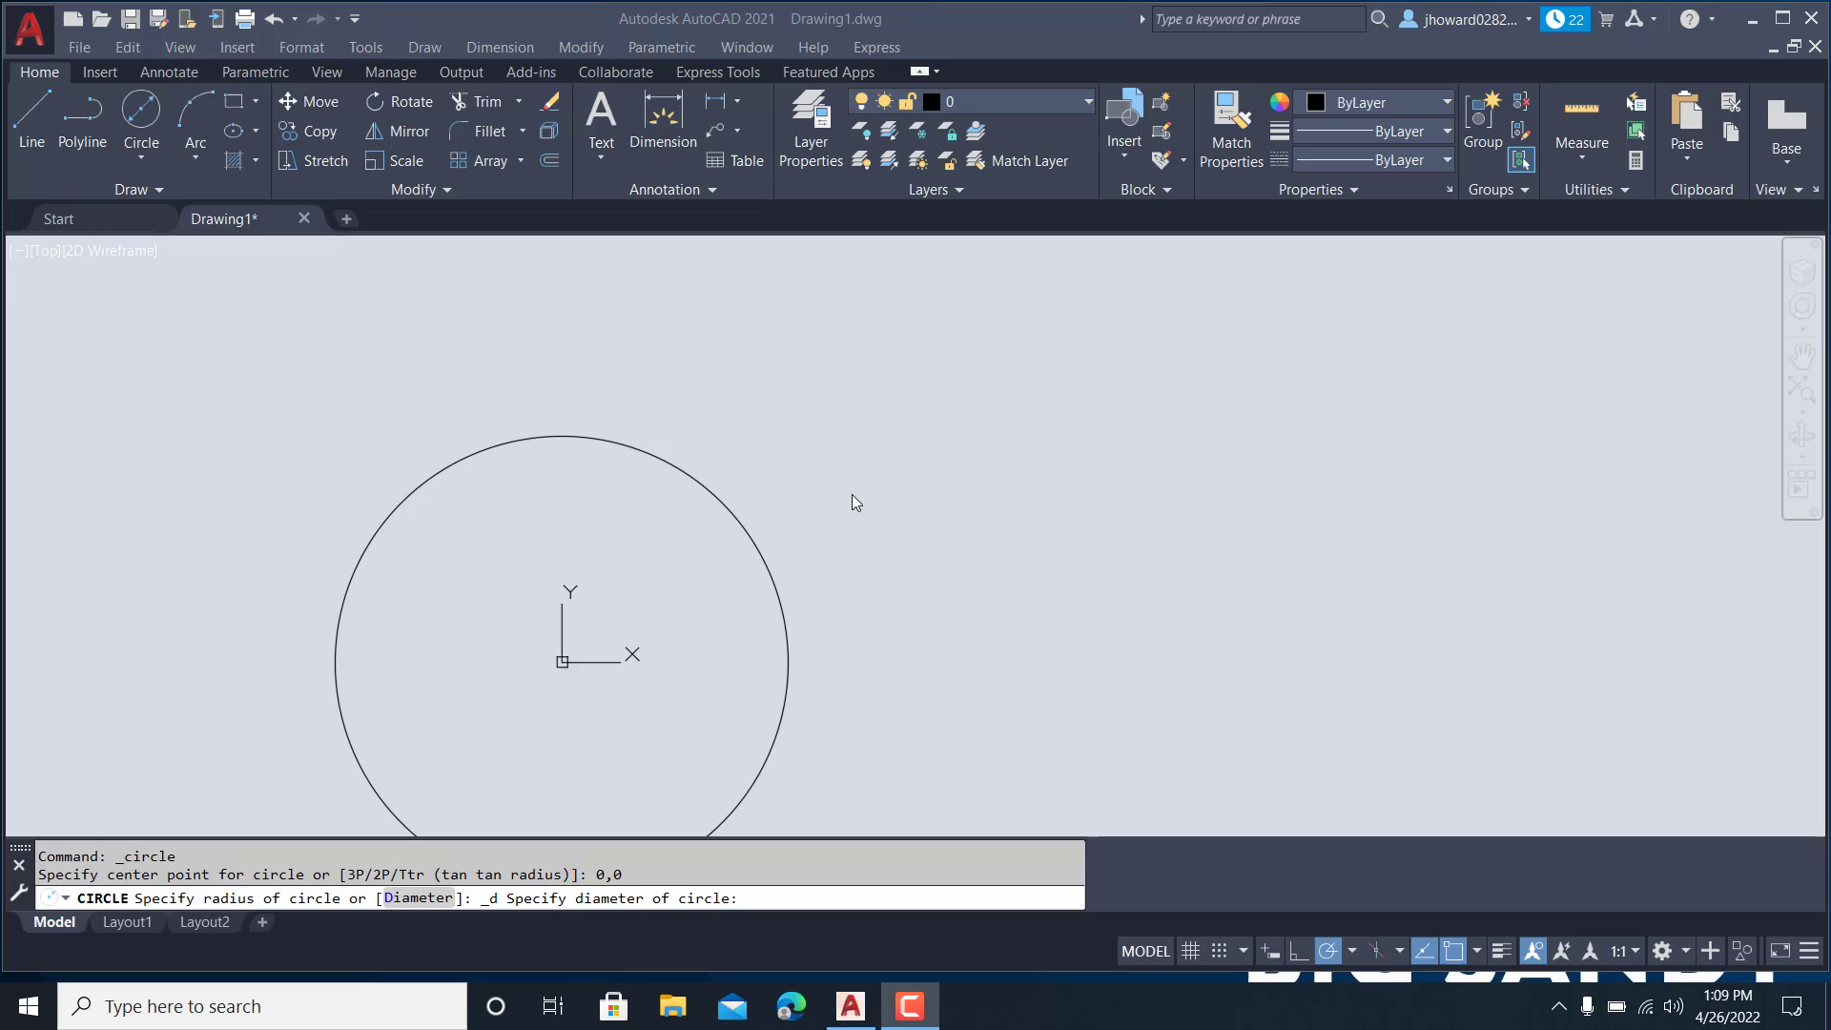
pyautogui.click(754, 904)
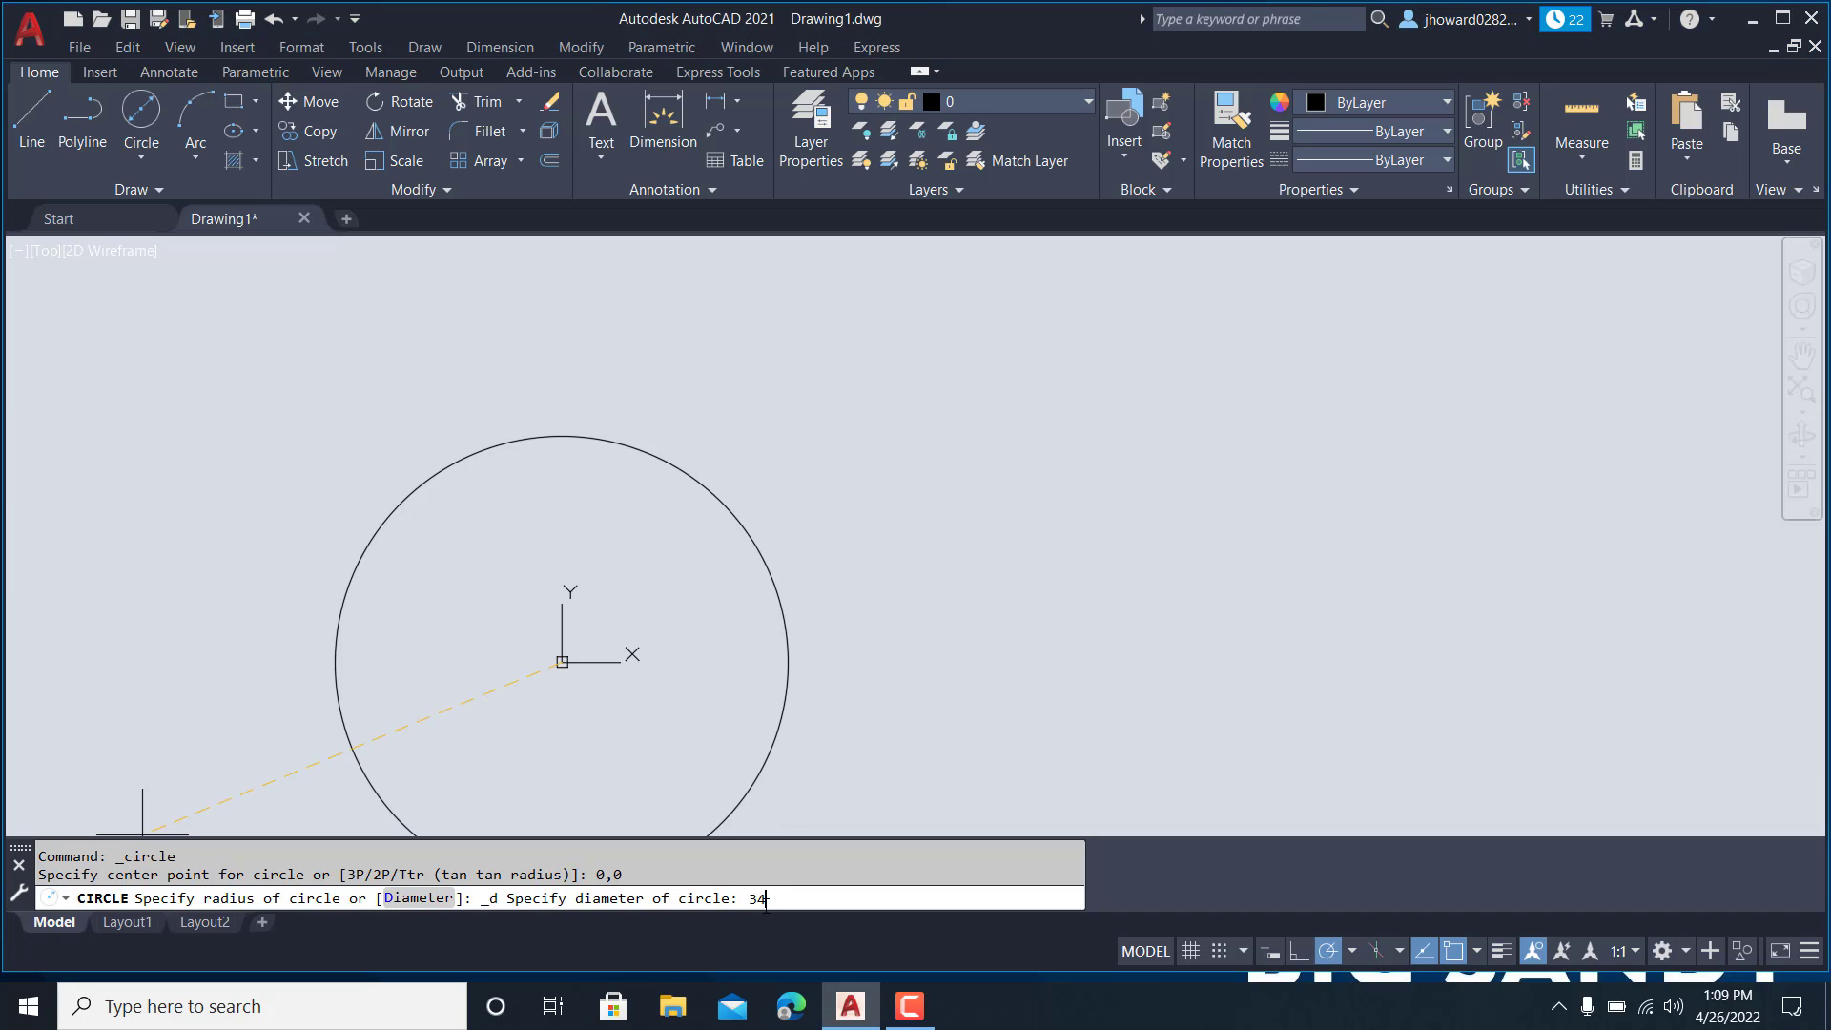
pyautogui.press('Return')
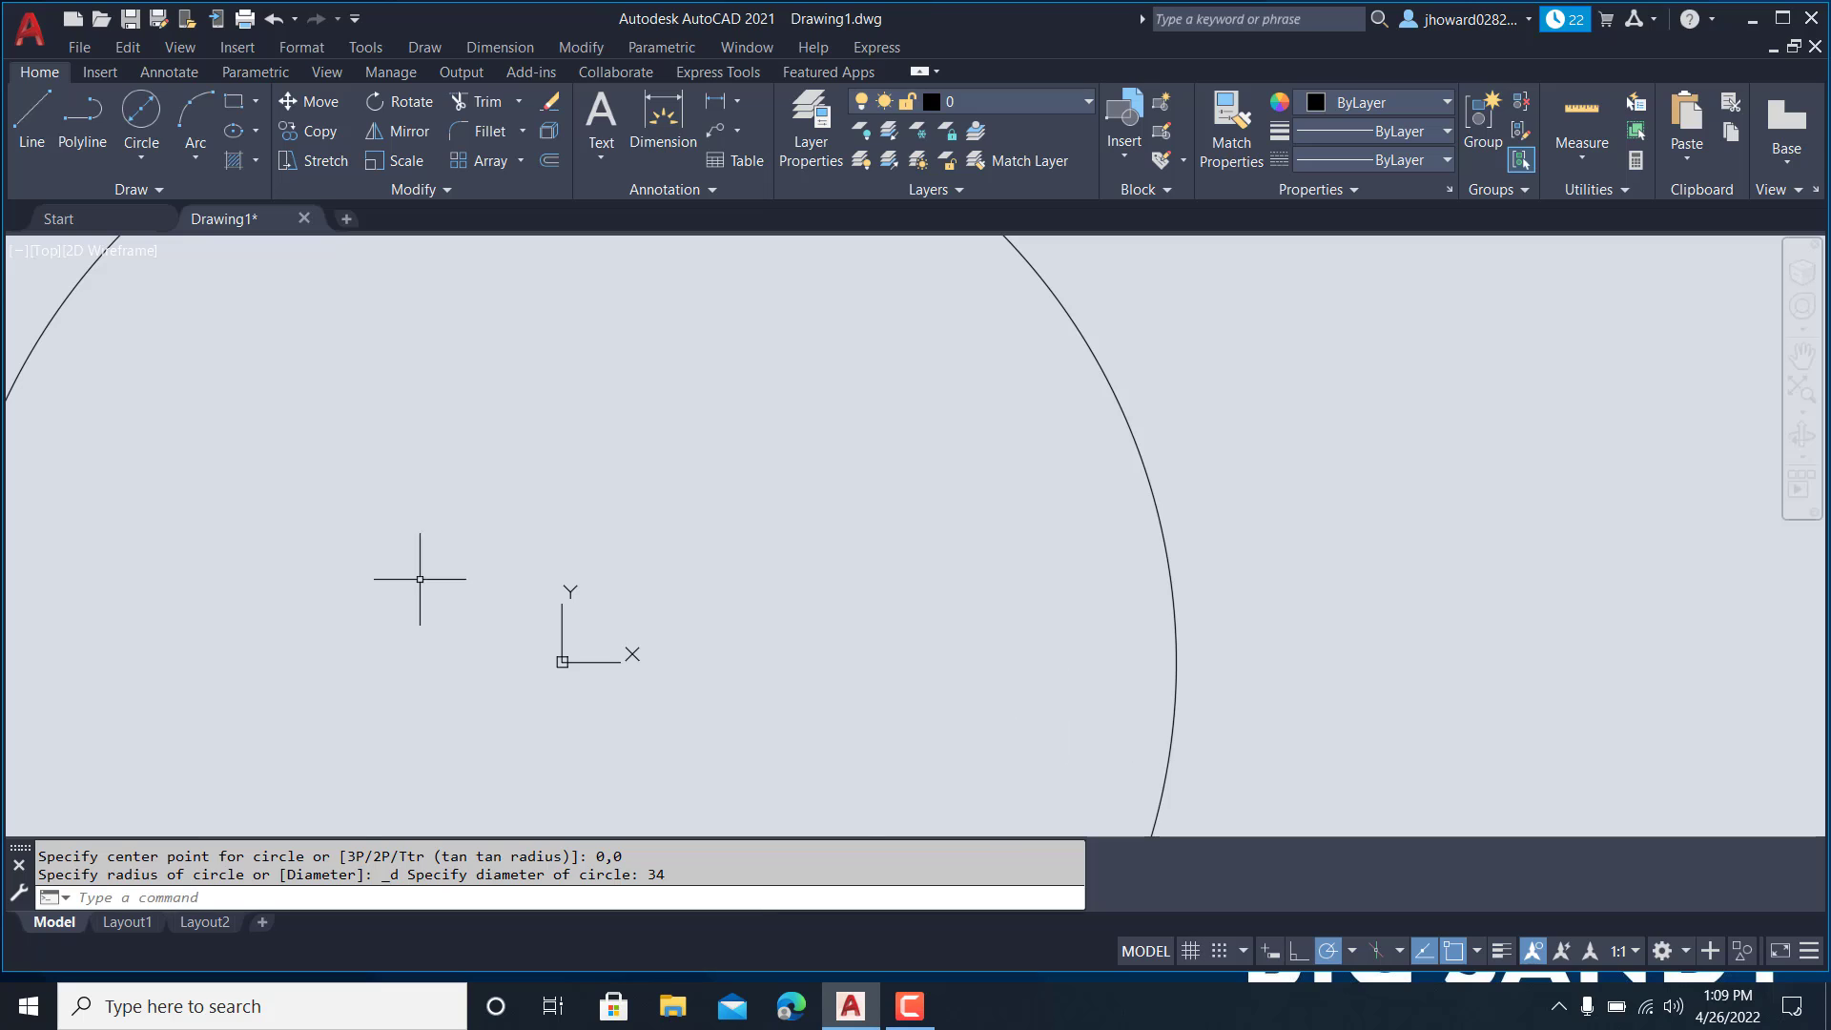
pyautogui.scroll(-4, 712, 348)
pyautogui.scroll(-2, 716, 356)
pyautogui.moveTo(716, 356); pyautogui.dragTo(683, 463, button='middle')
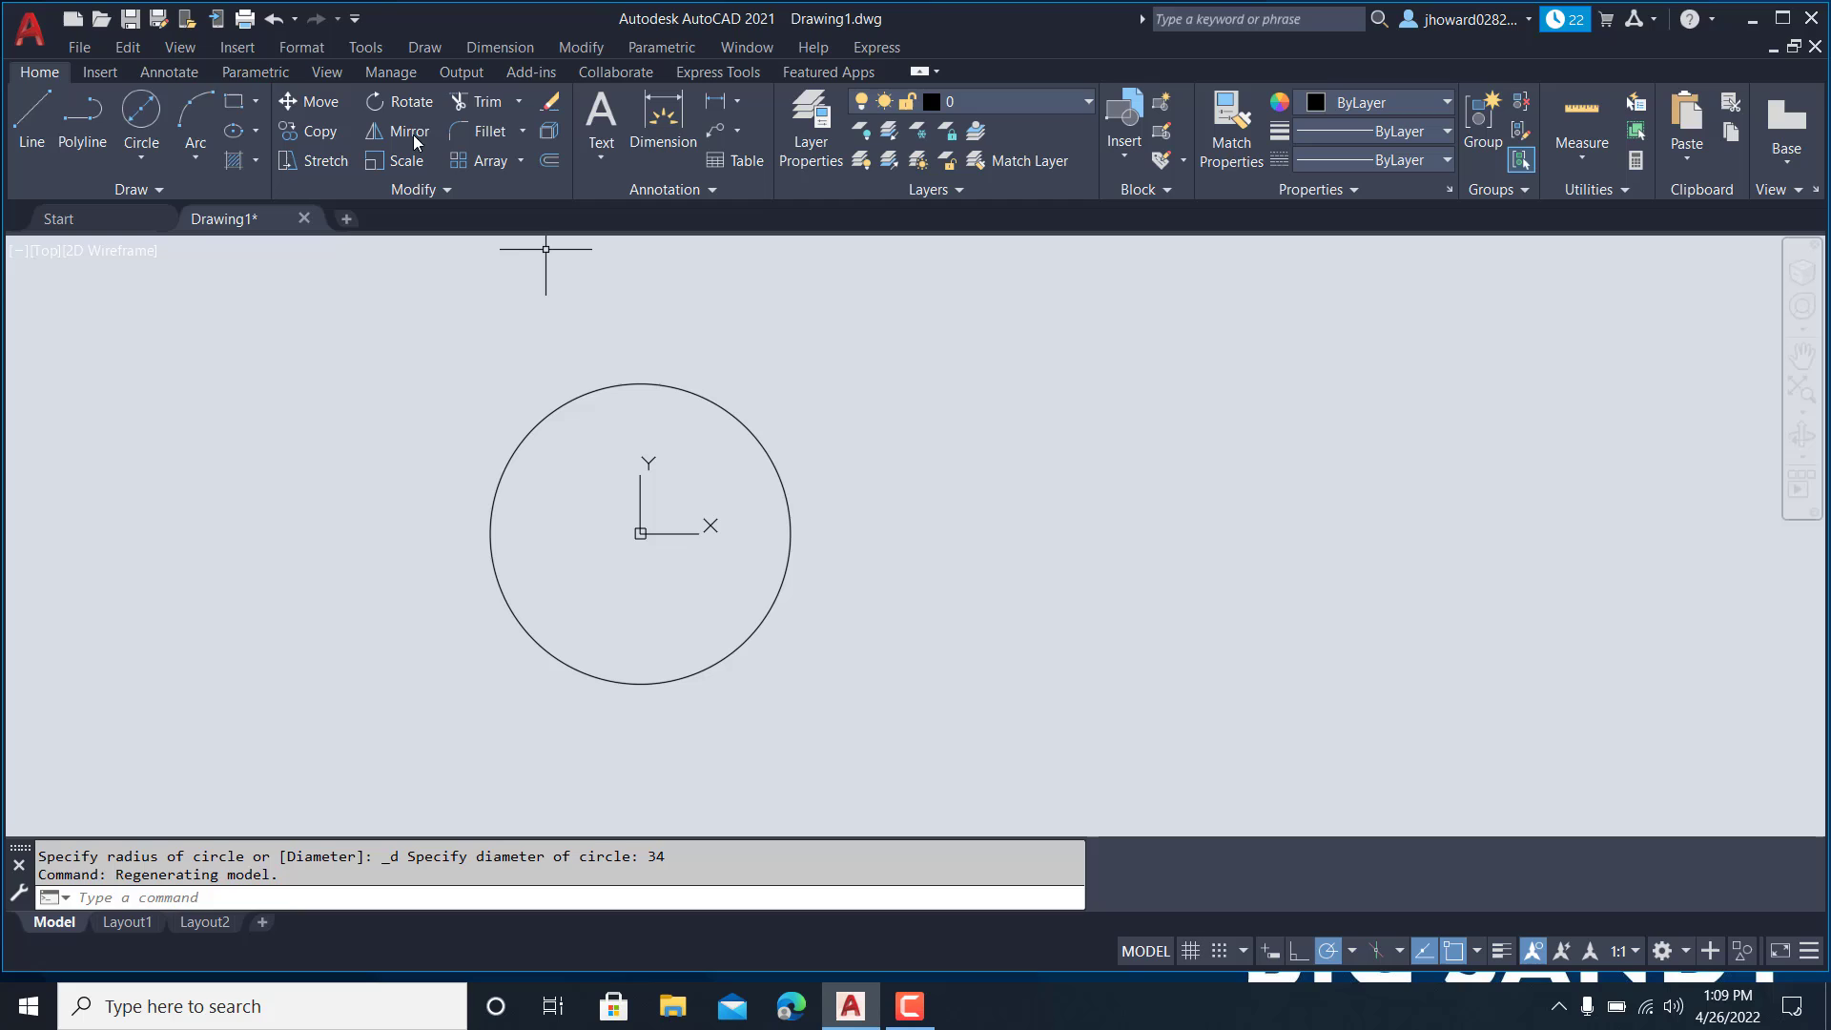
# - Add a concentric 12-diameter circle centred at 0,0
pyautogui.click(162, 118)
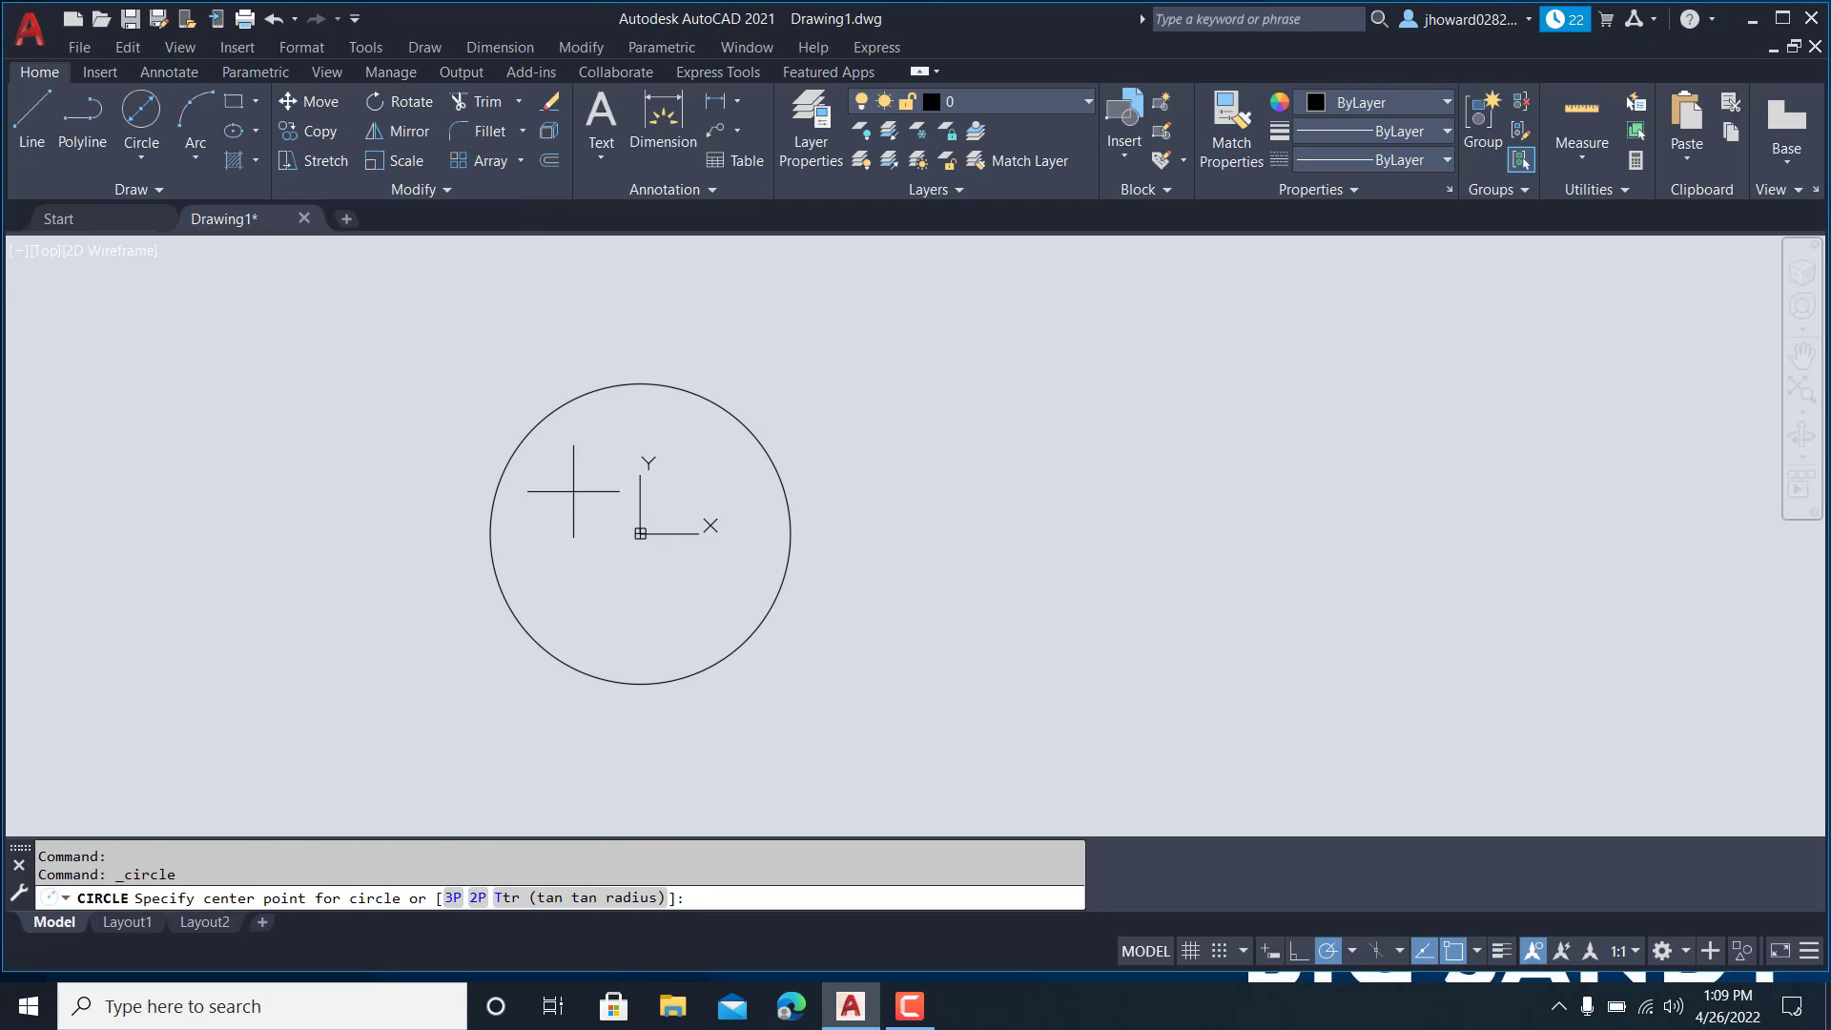
pyautogui.write('0,0')
pyautogui.press('Return')
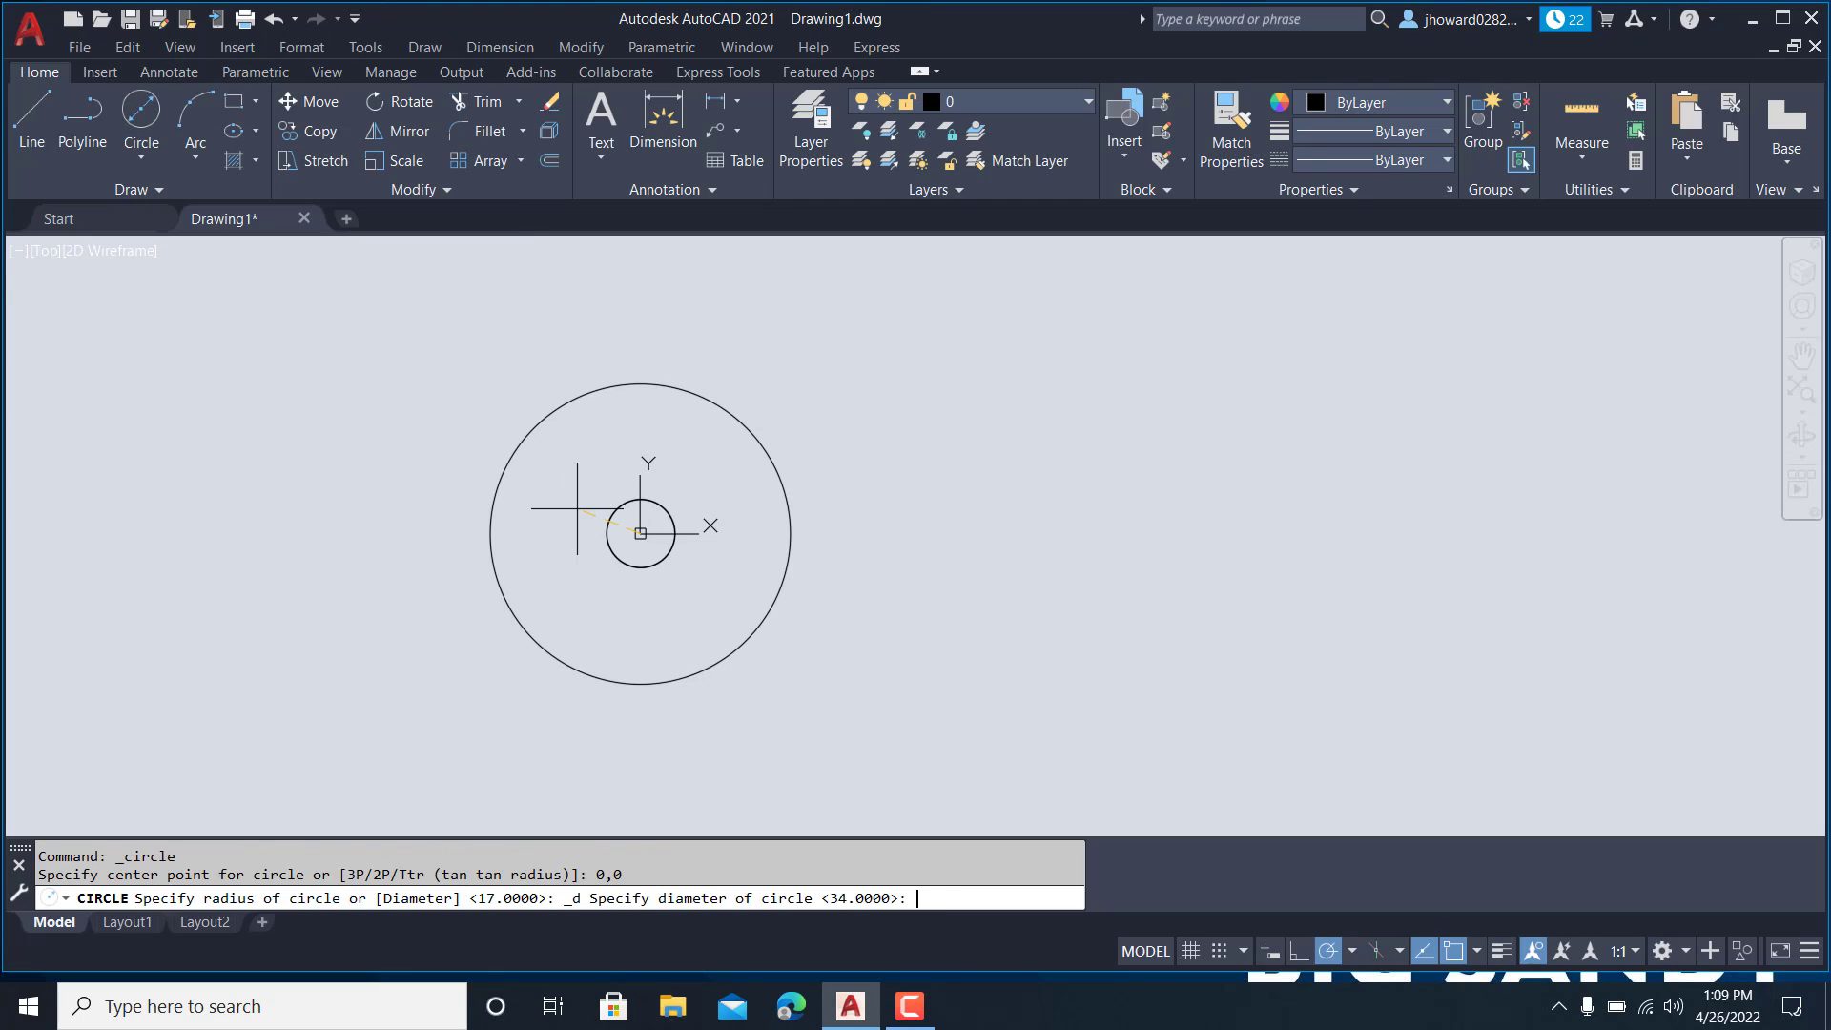
pyautogui.write('12')
pyautogui.press('Return')
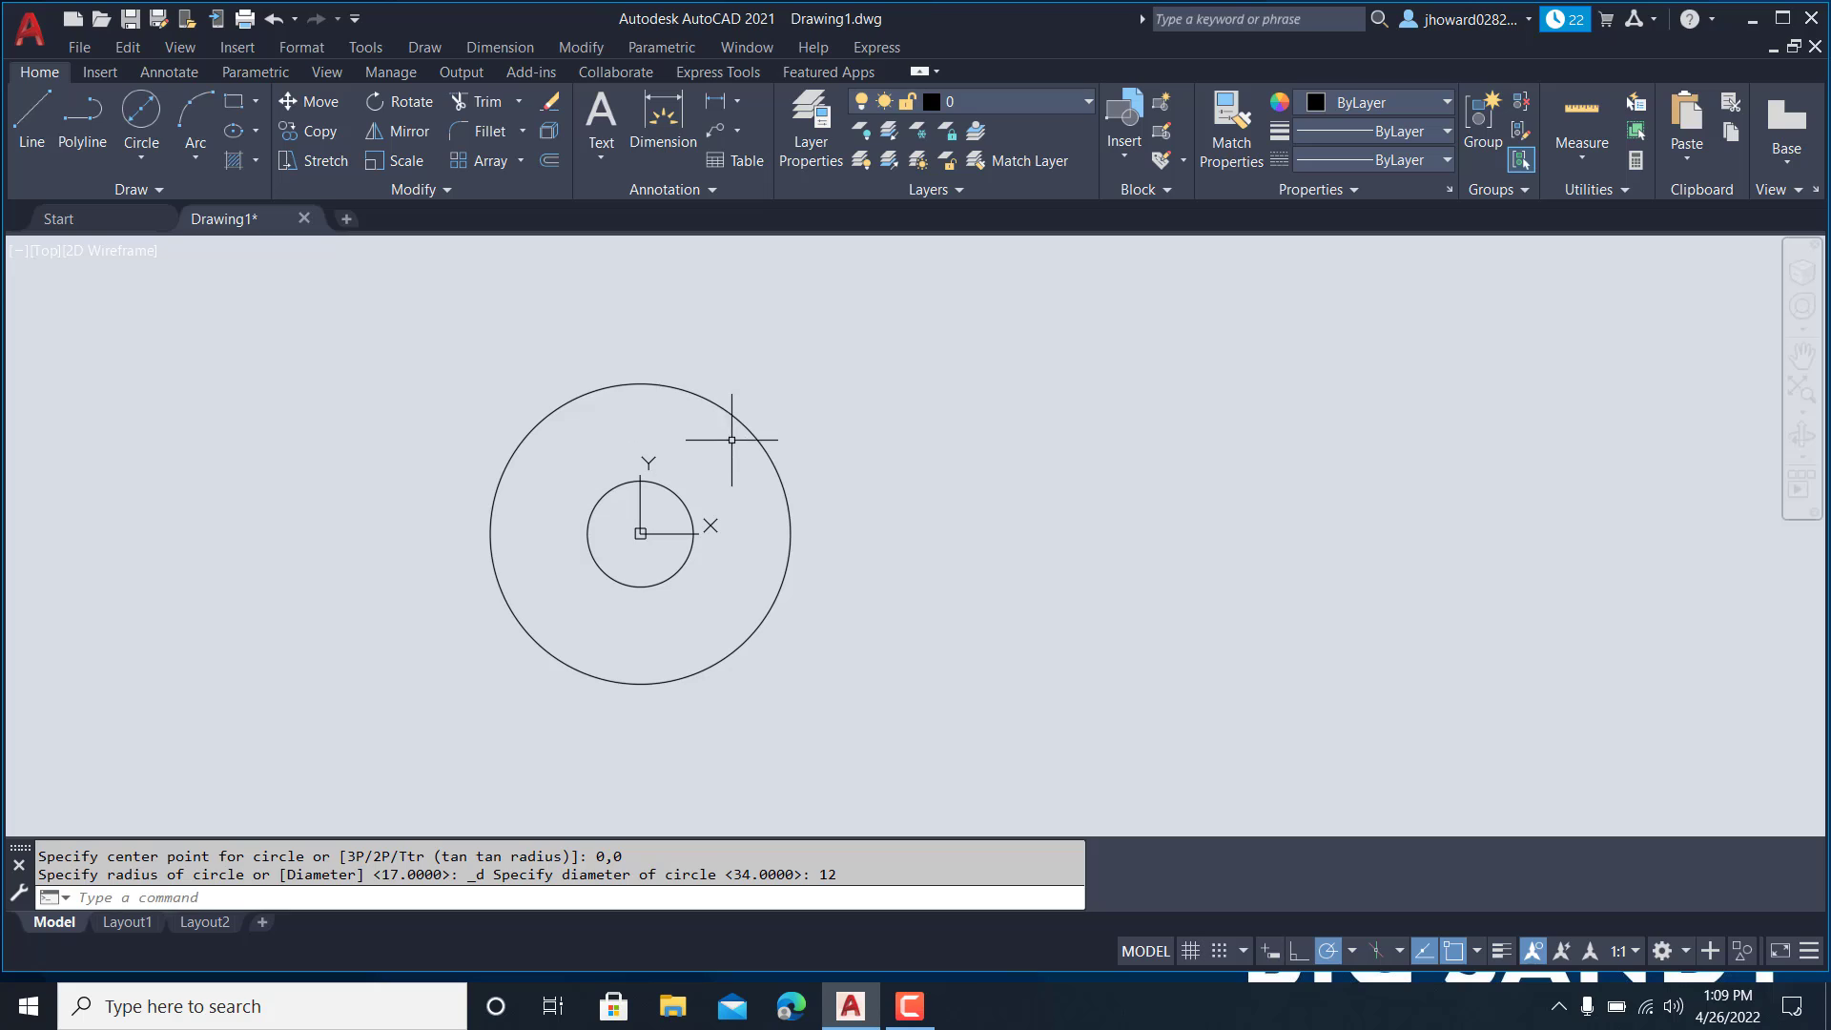
pyautogui.moveTo(746, 469)
pyautogui.mouseDown(button='middle')
pyautogui.moveTo(690, 446)
pyautogui.moveTo(621, 474)
pyautogui.moveTo(612, 498)
pyautogui.mouseUp(button='middle')
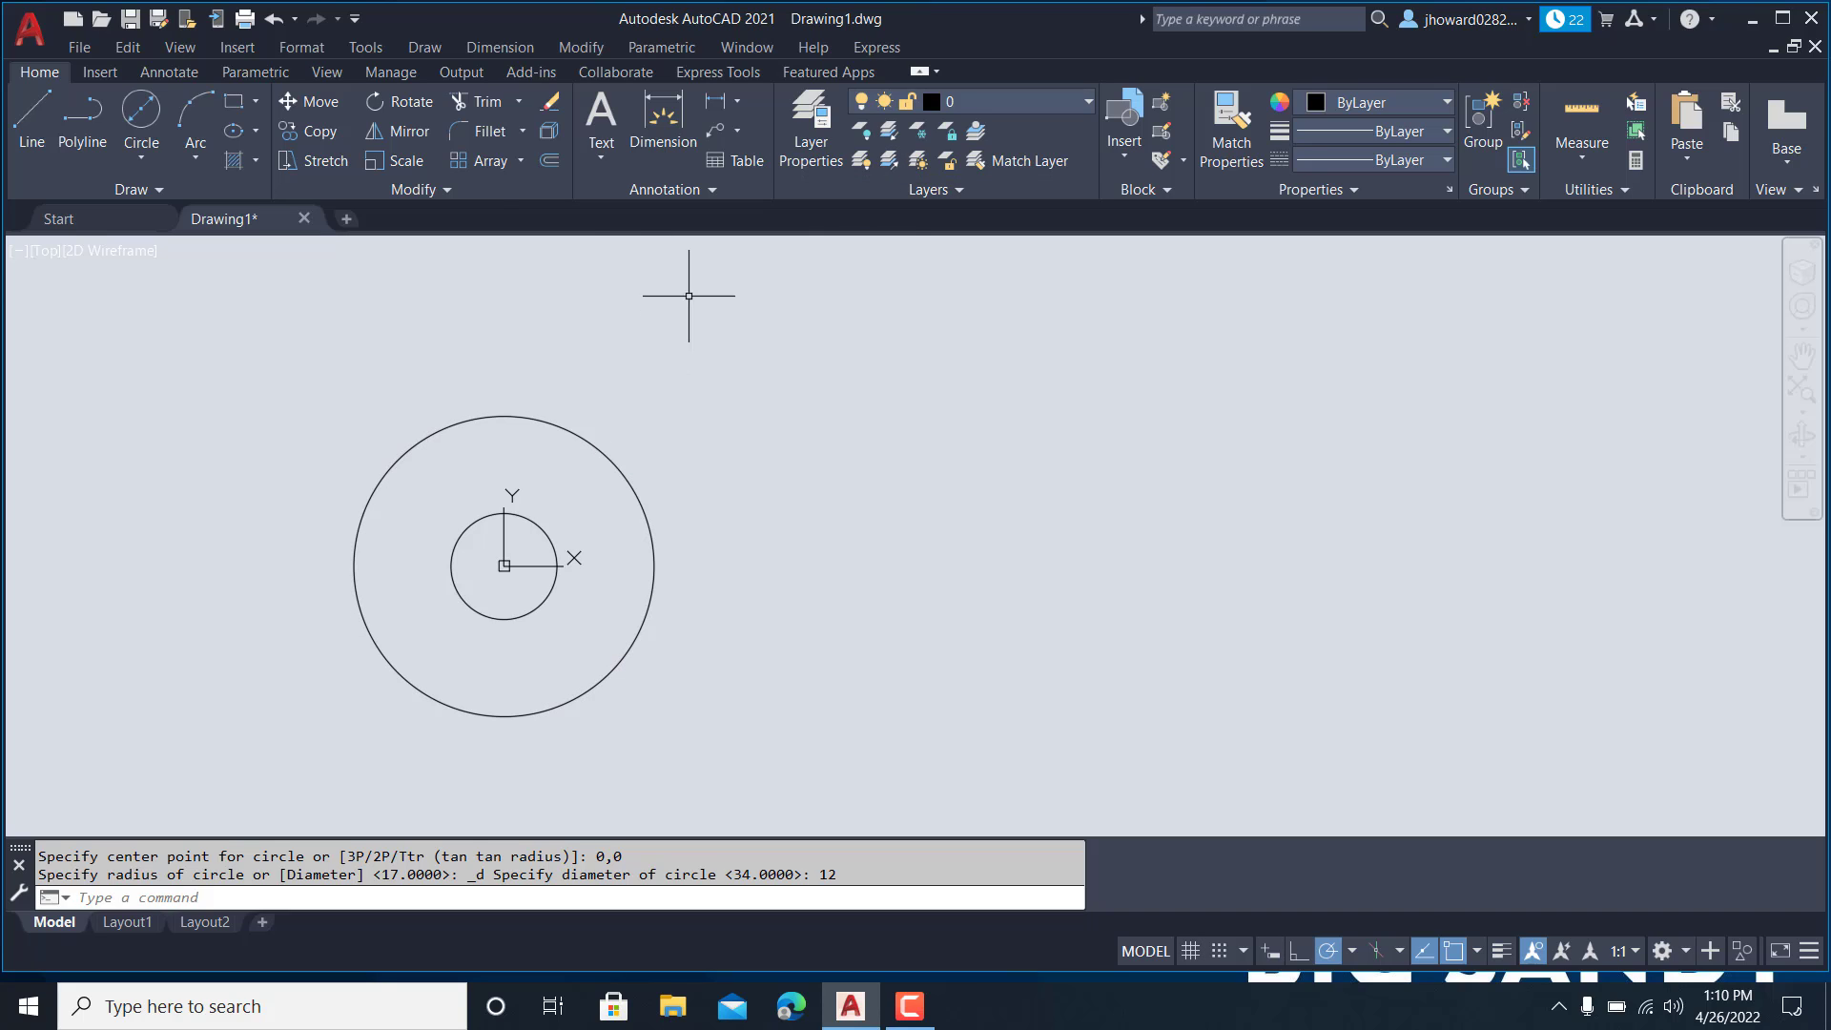
# - Draw a 31-unit line at 0° running right from the circles' centre
pyautogui.click(42, 106)
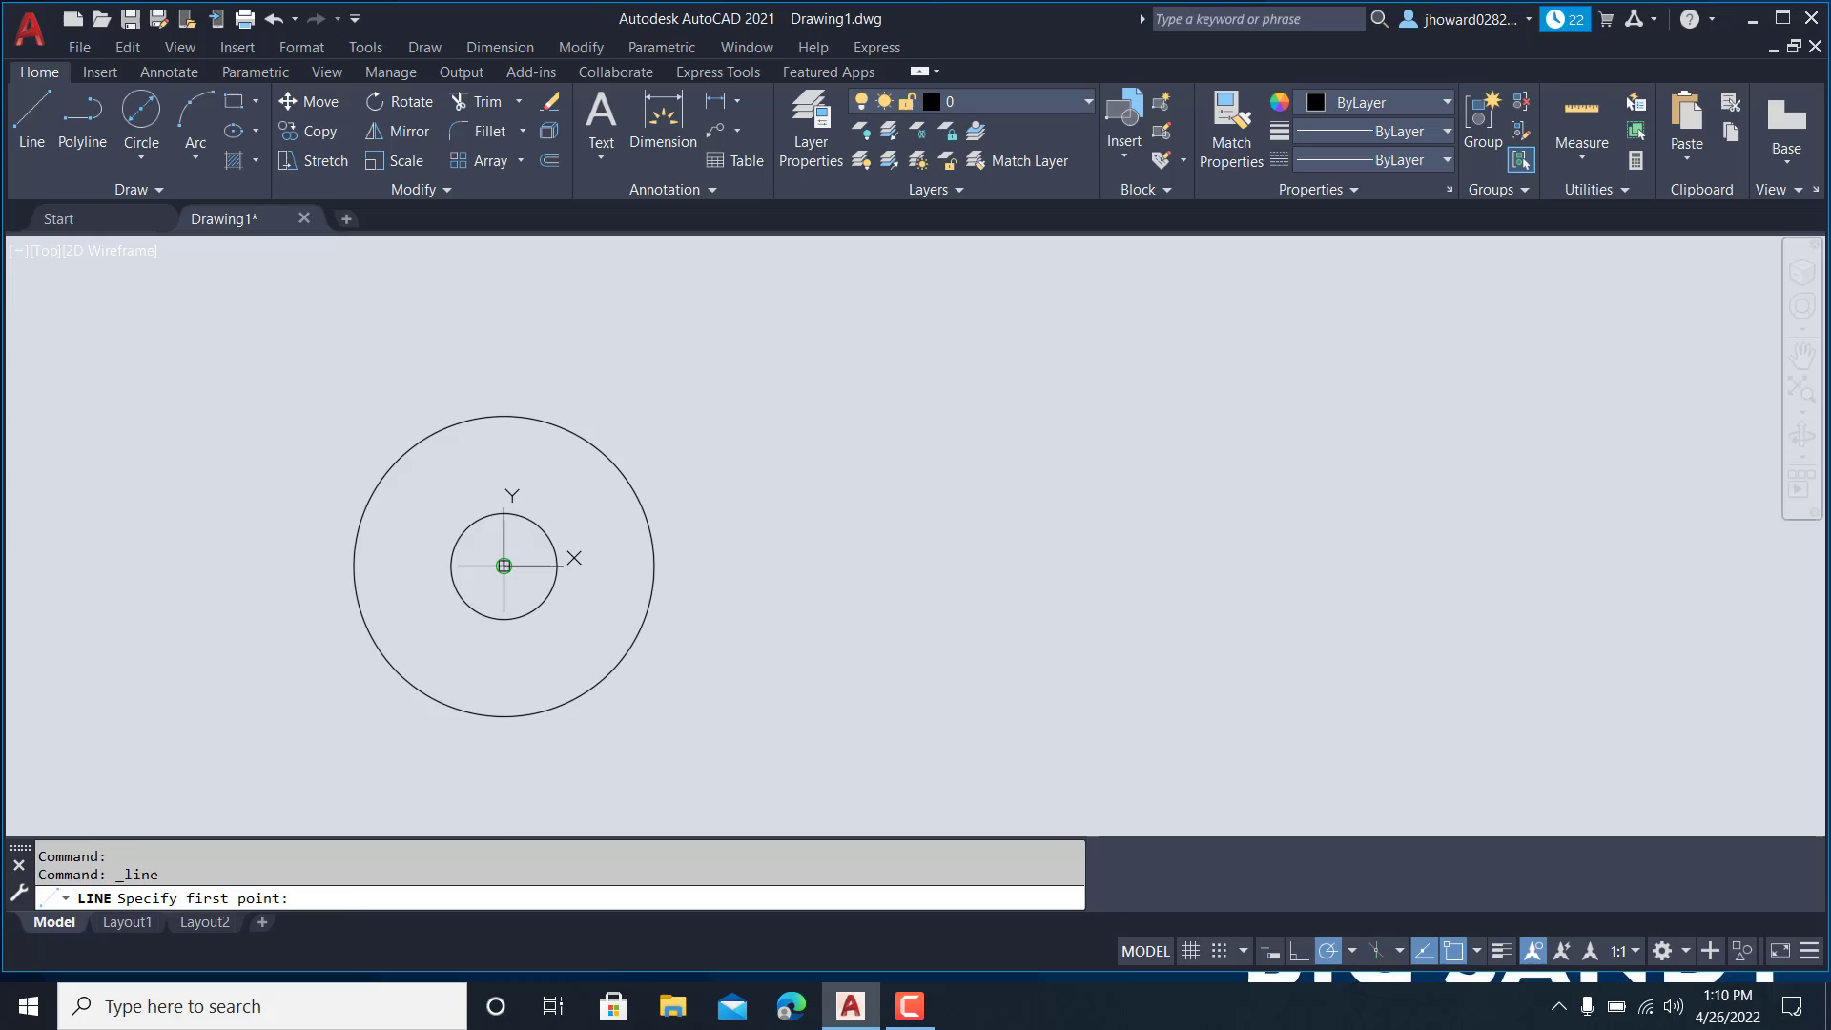
pyautogui.click(505, 565)
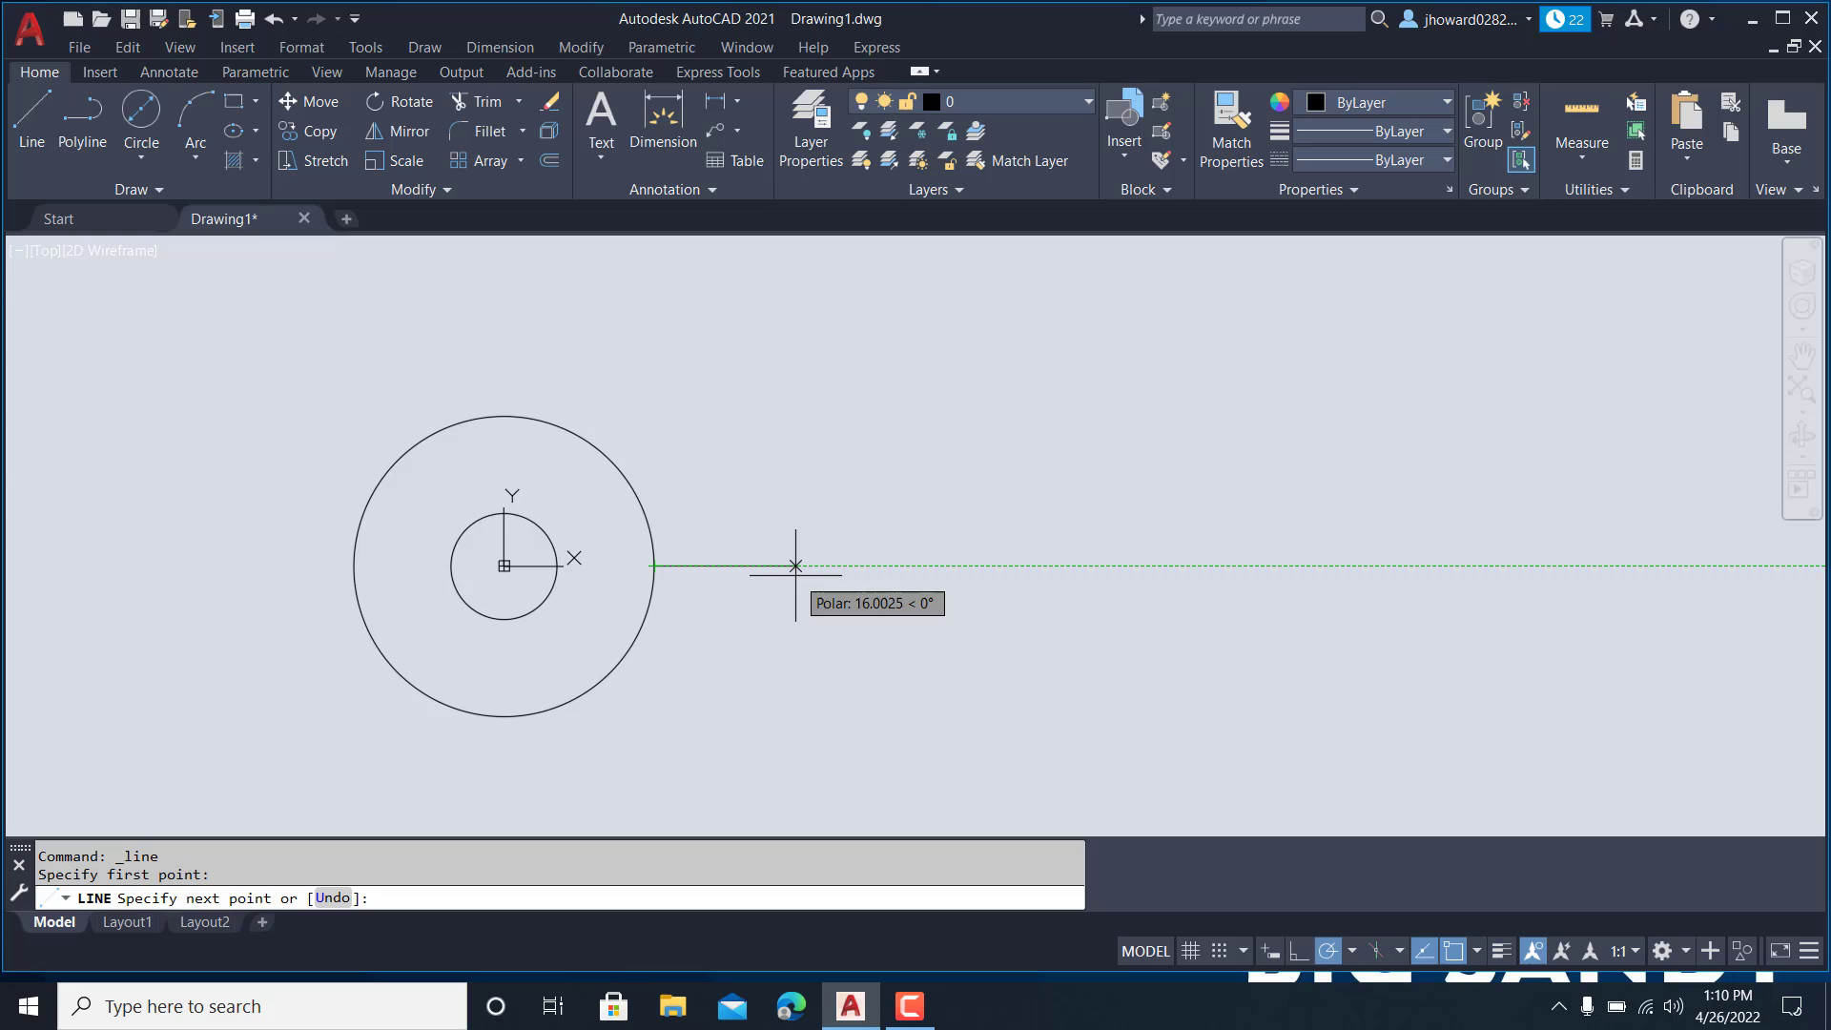
pyautogui.press('Return')
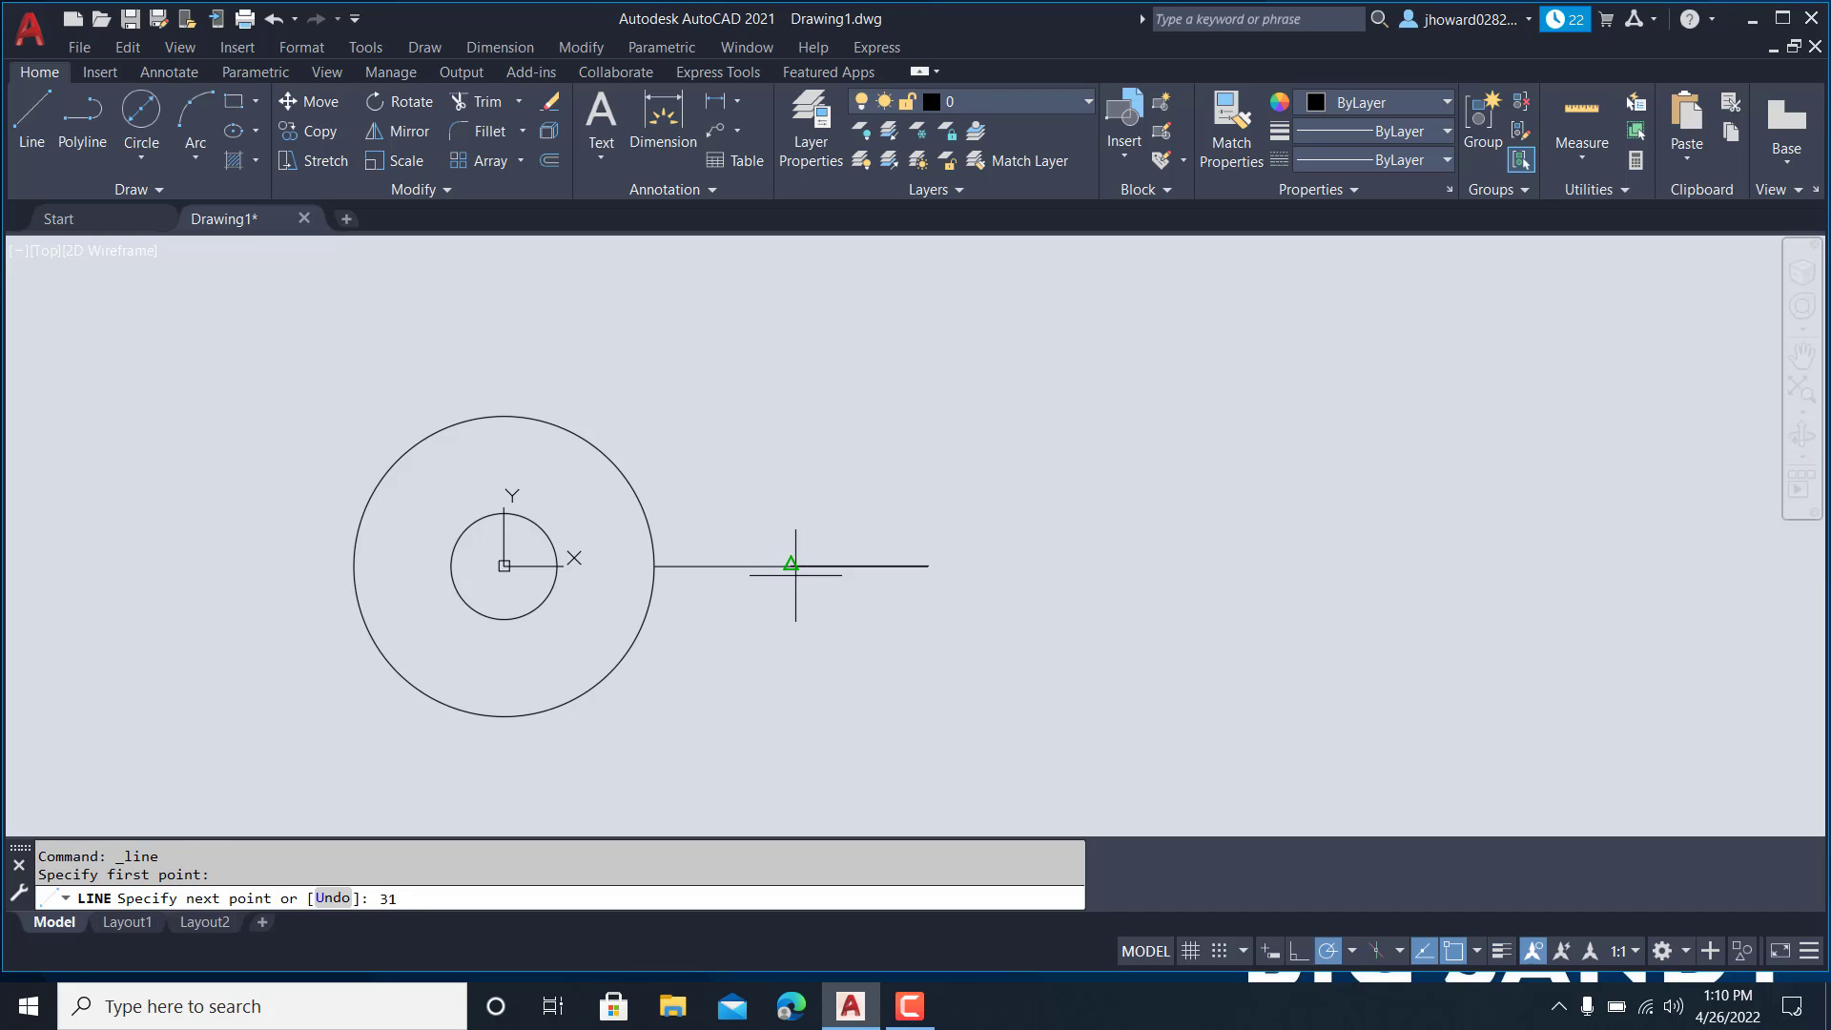
pyautogui.press('Escape')
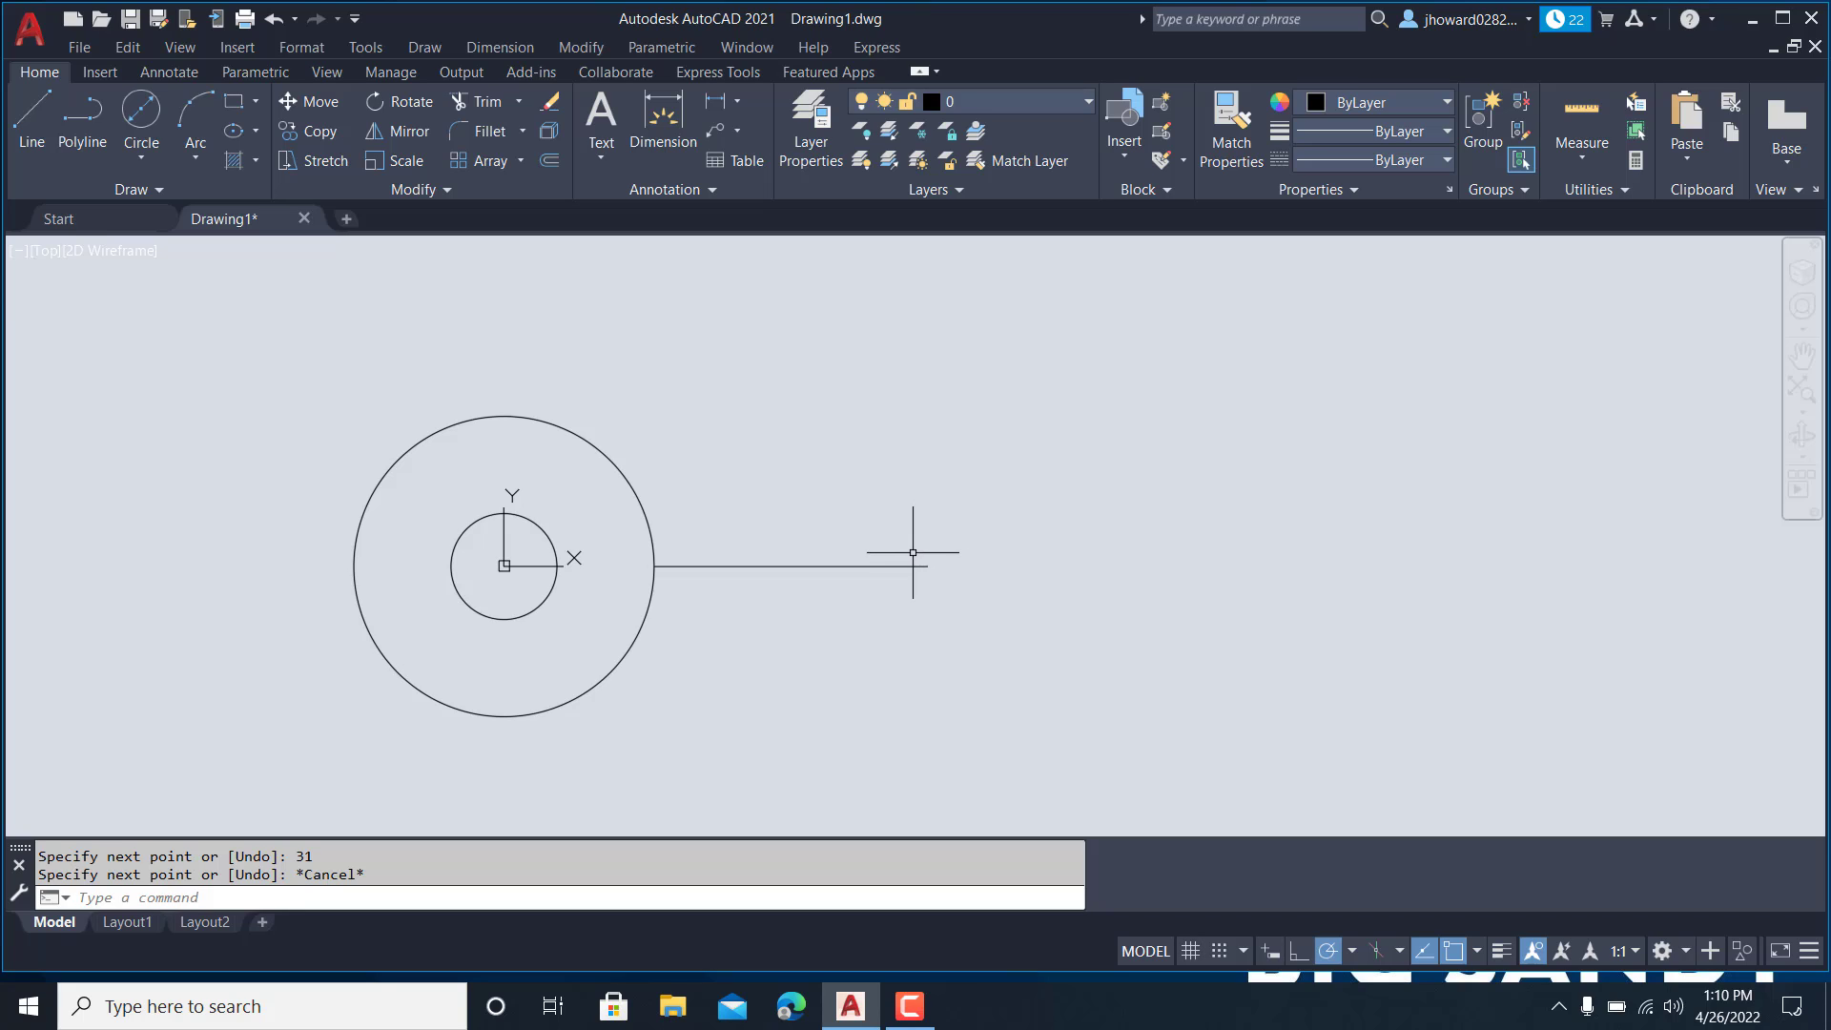
# - Draw a 28-diameter circle and a 12-diameter circle at the line's right end
pyautogui.click(142, 113)
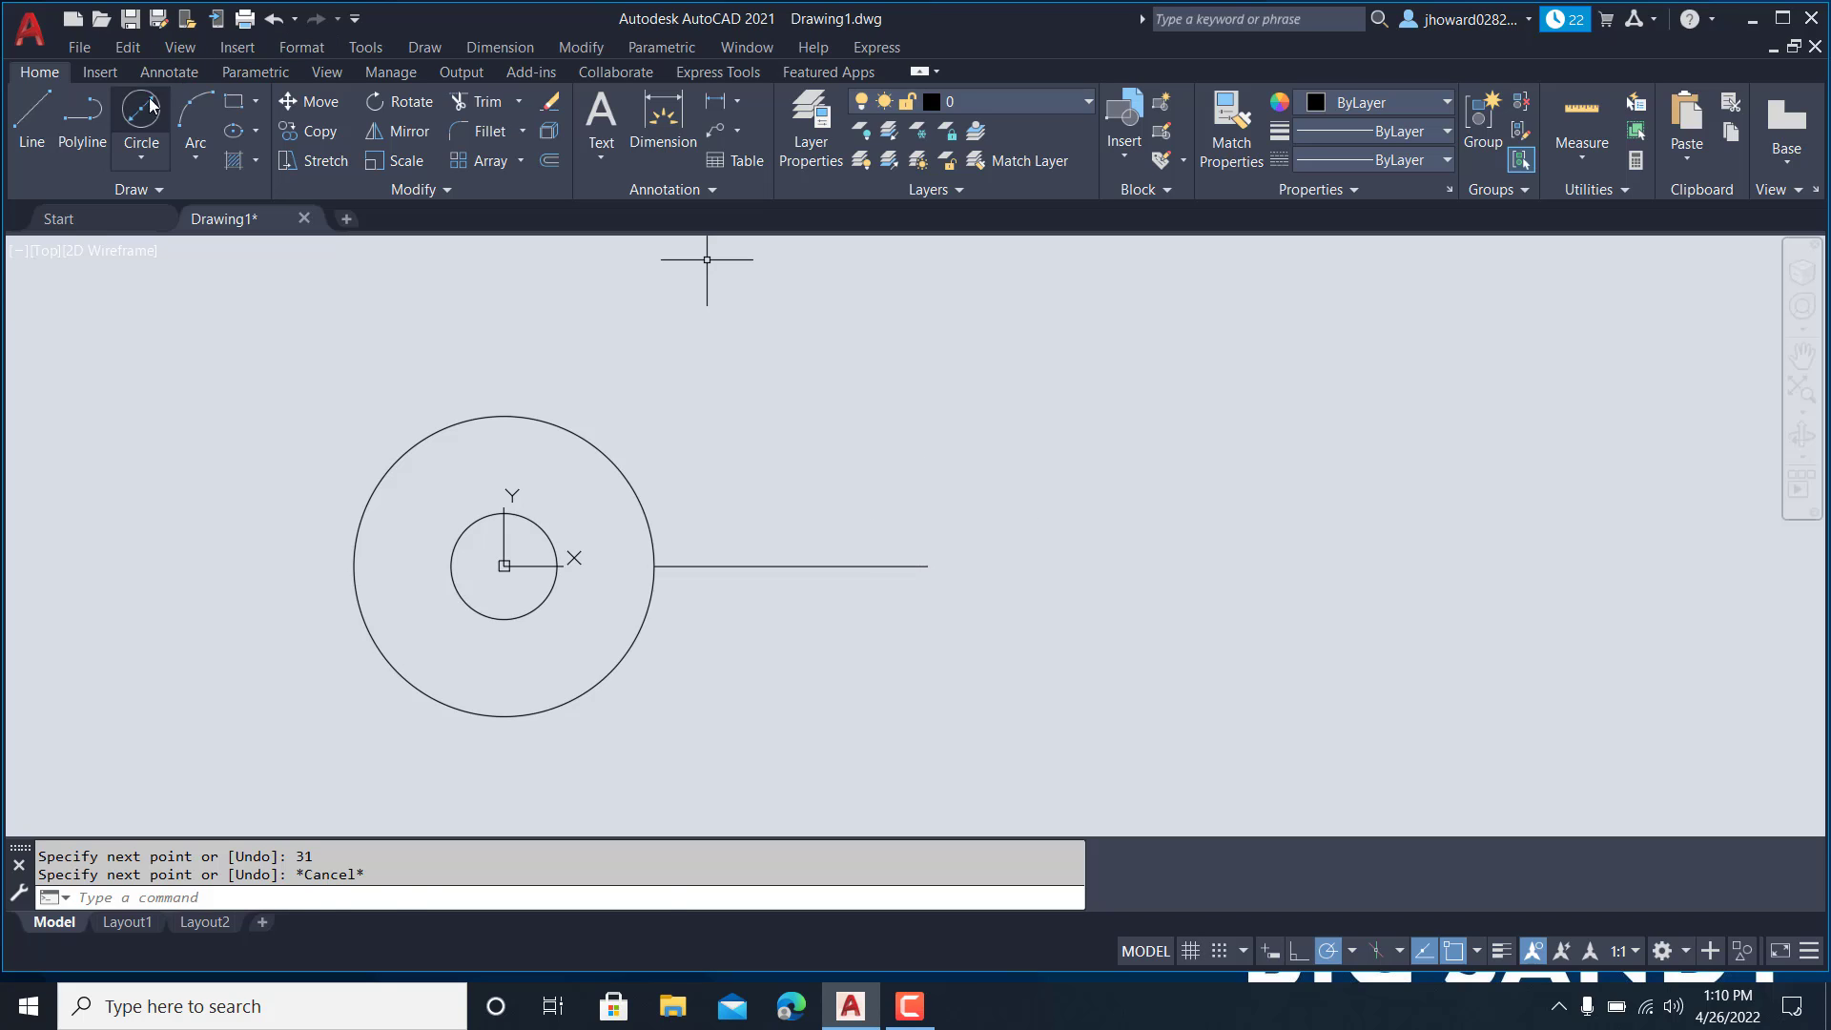
pyautogui.click(928, 566)
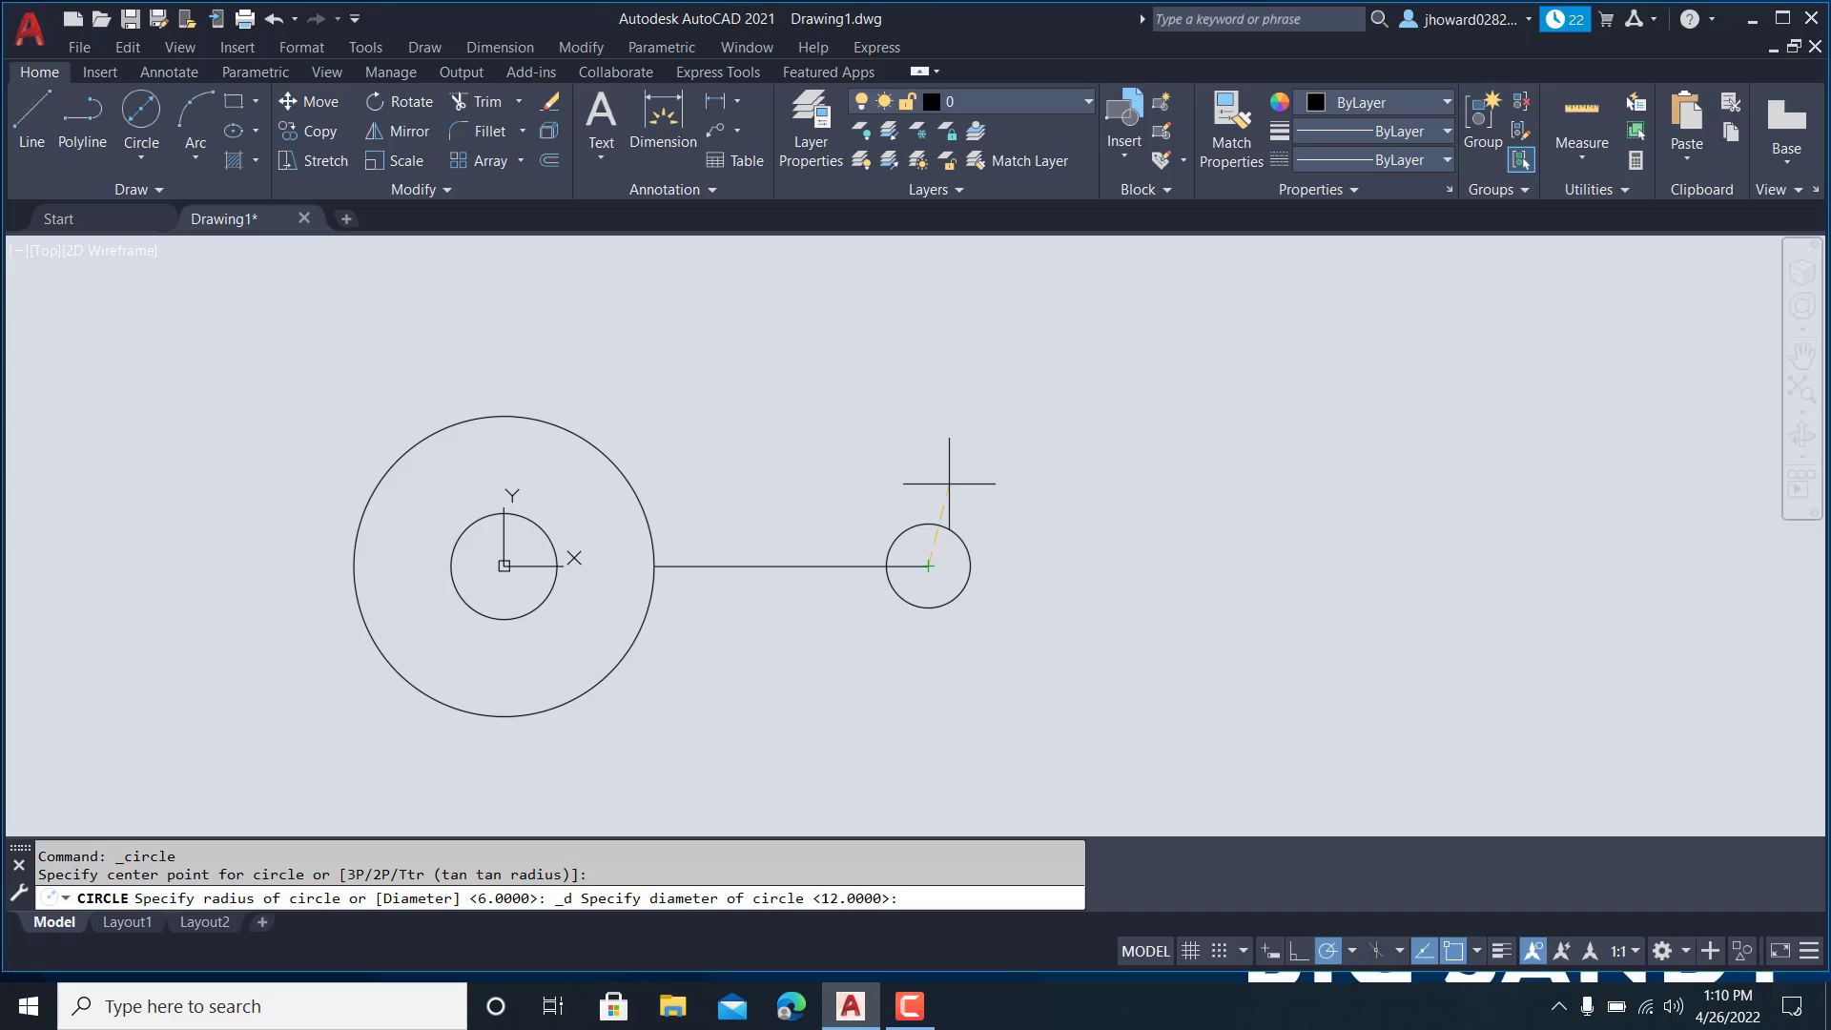
pyautogui.press('Return')
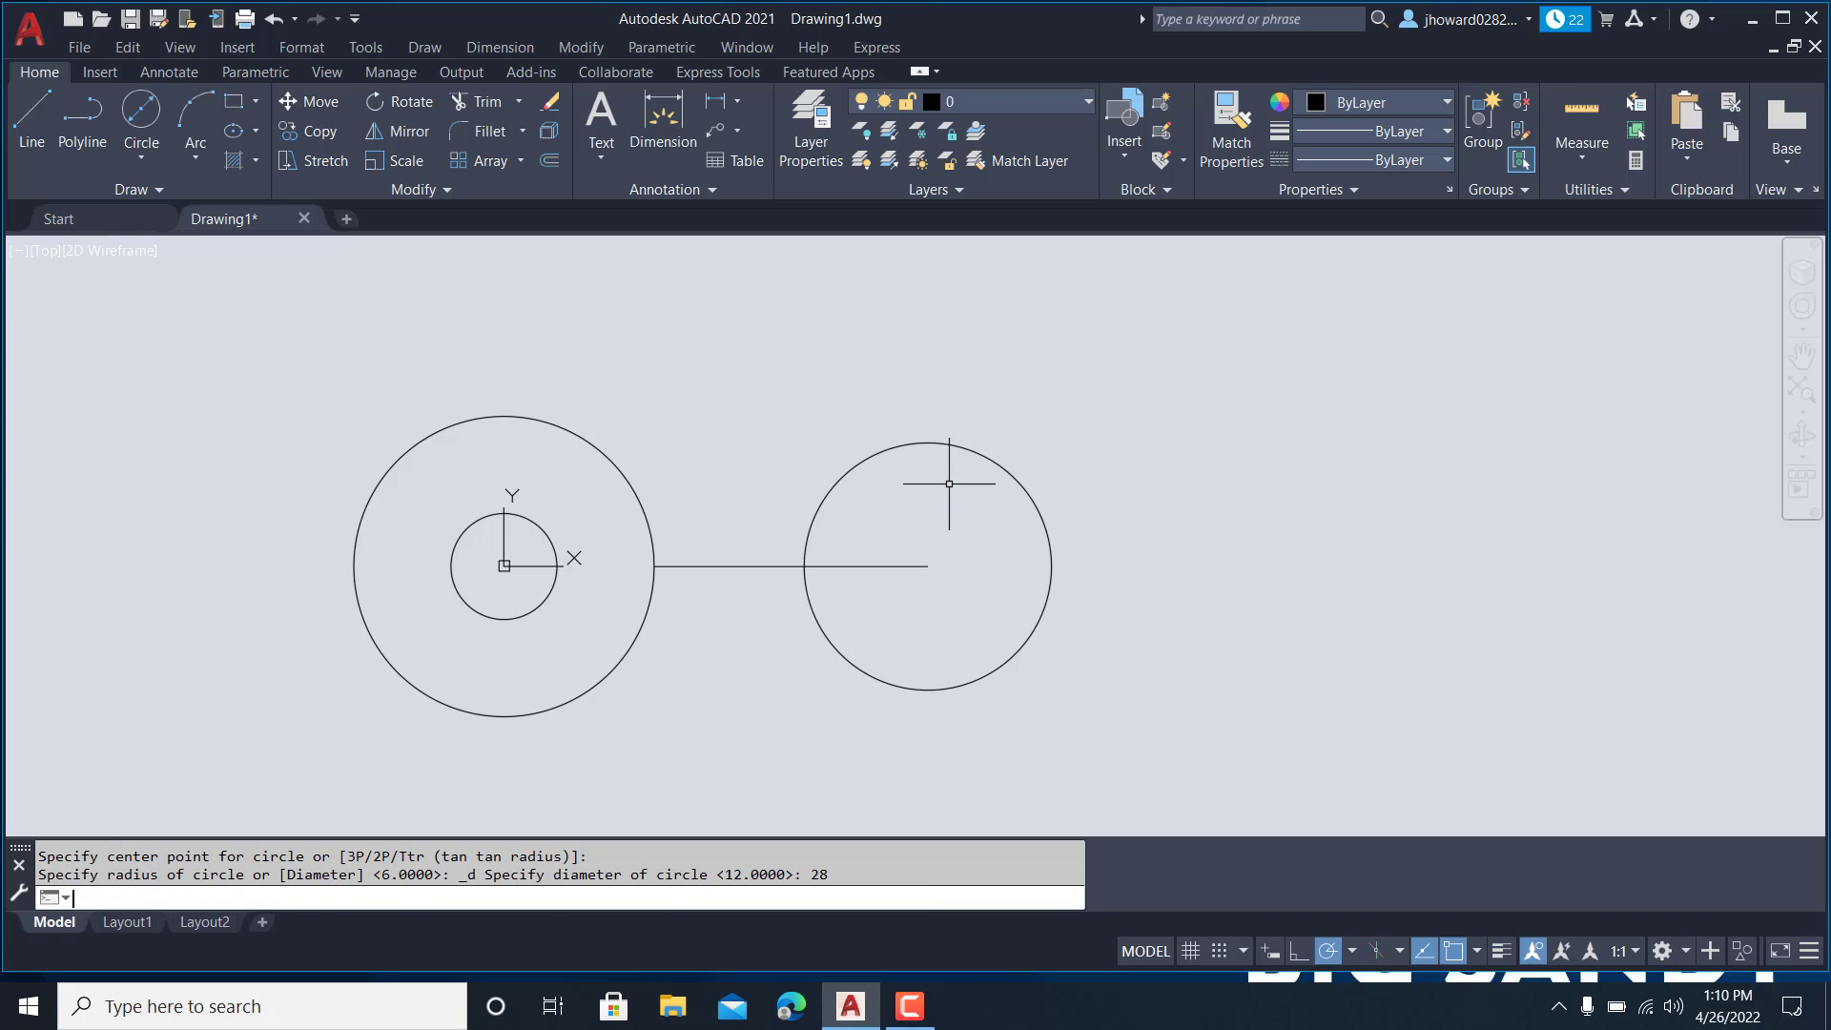
pyautogui.press('Return')
pyautogui.click(928, 566)
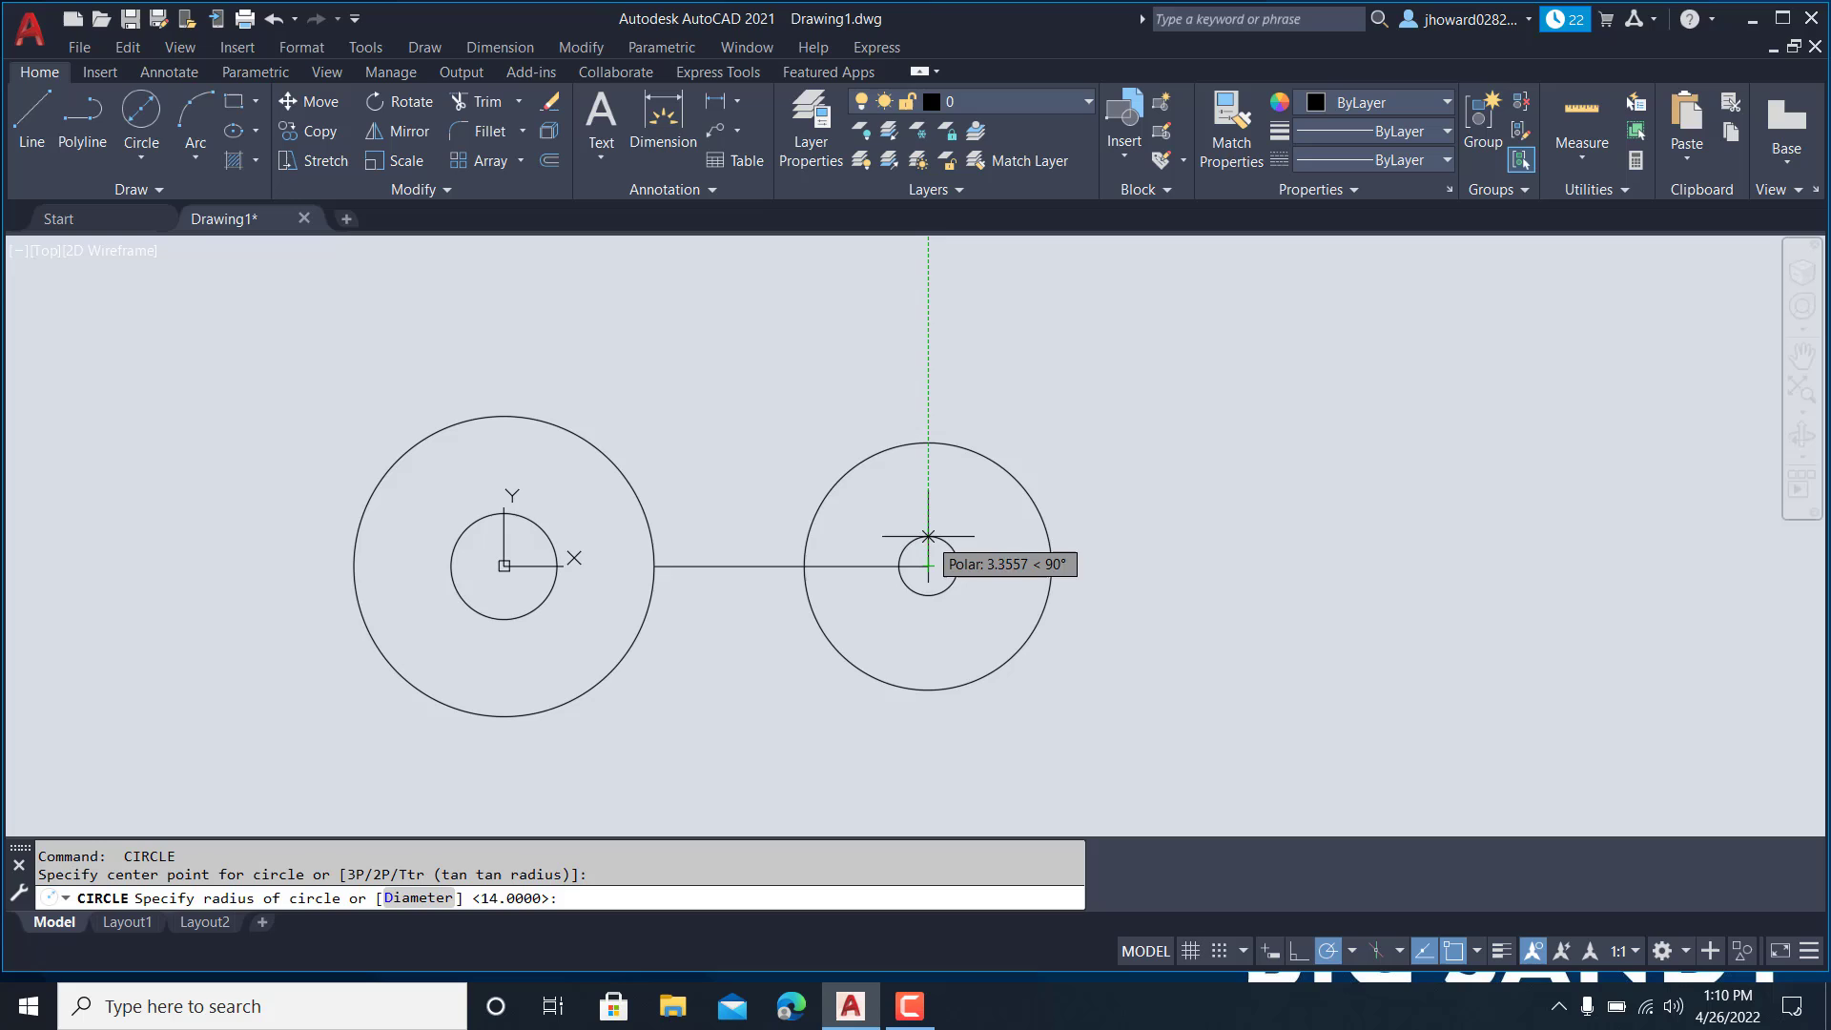
pyautogui.click(432, 908)
pyautogui.write('12')
pyautogui.press('Return')
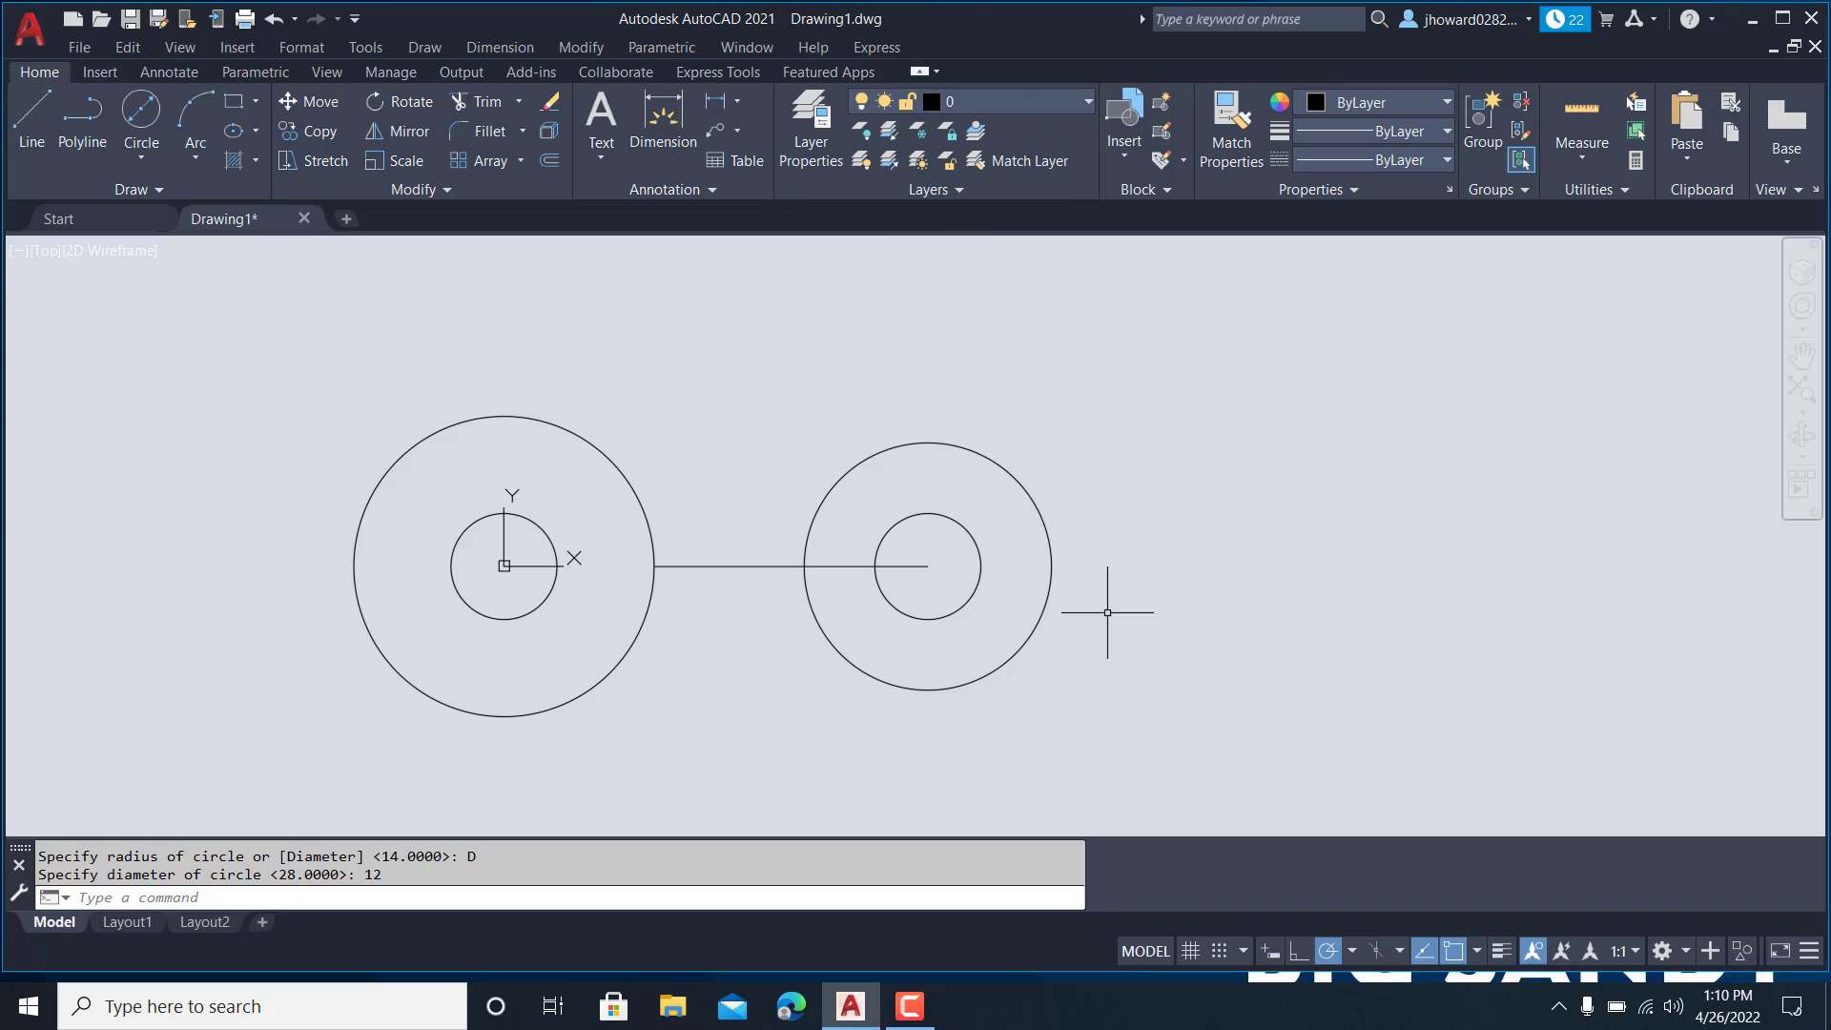
pyautogui.press('Escape')
# - Copy the right circle pair to a midpoint between the two pairs
pyautogui.click(1104, 646)
pyautogui.click(965, 528)
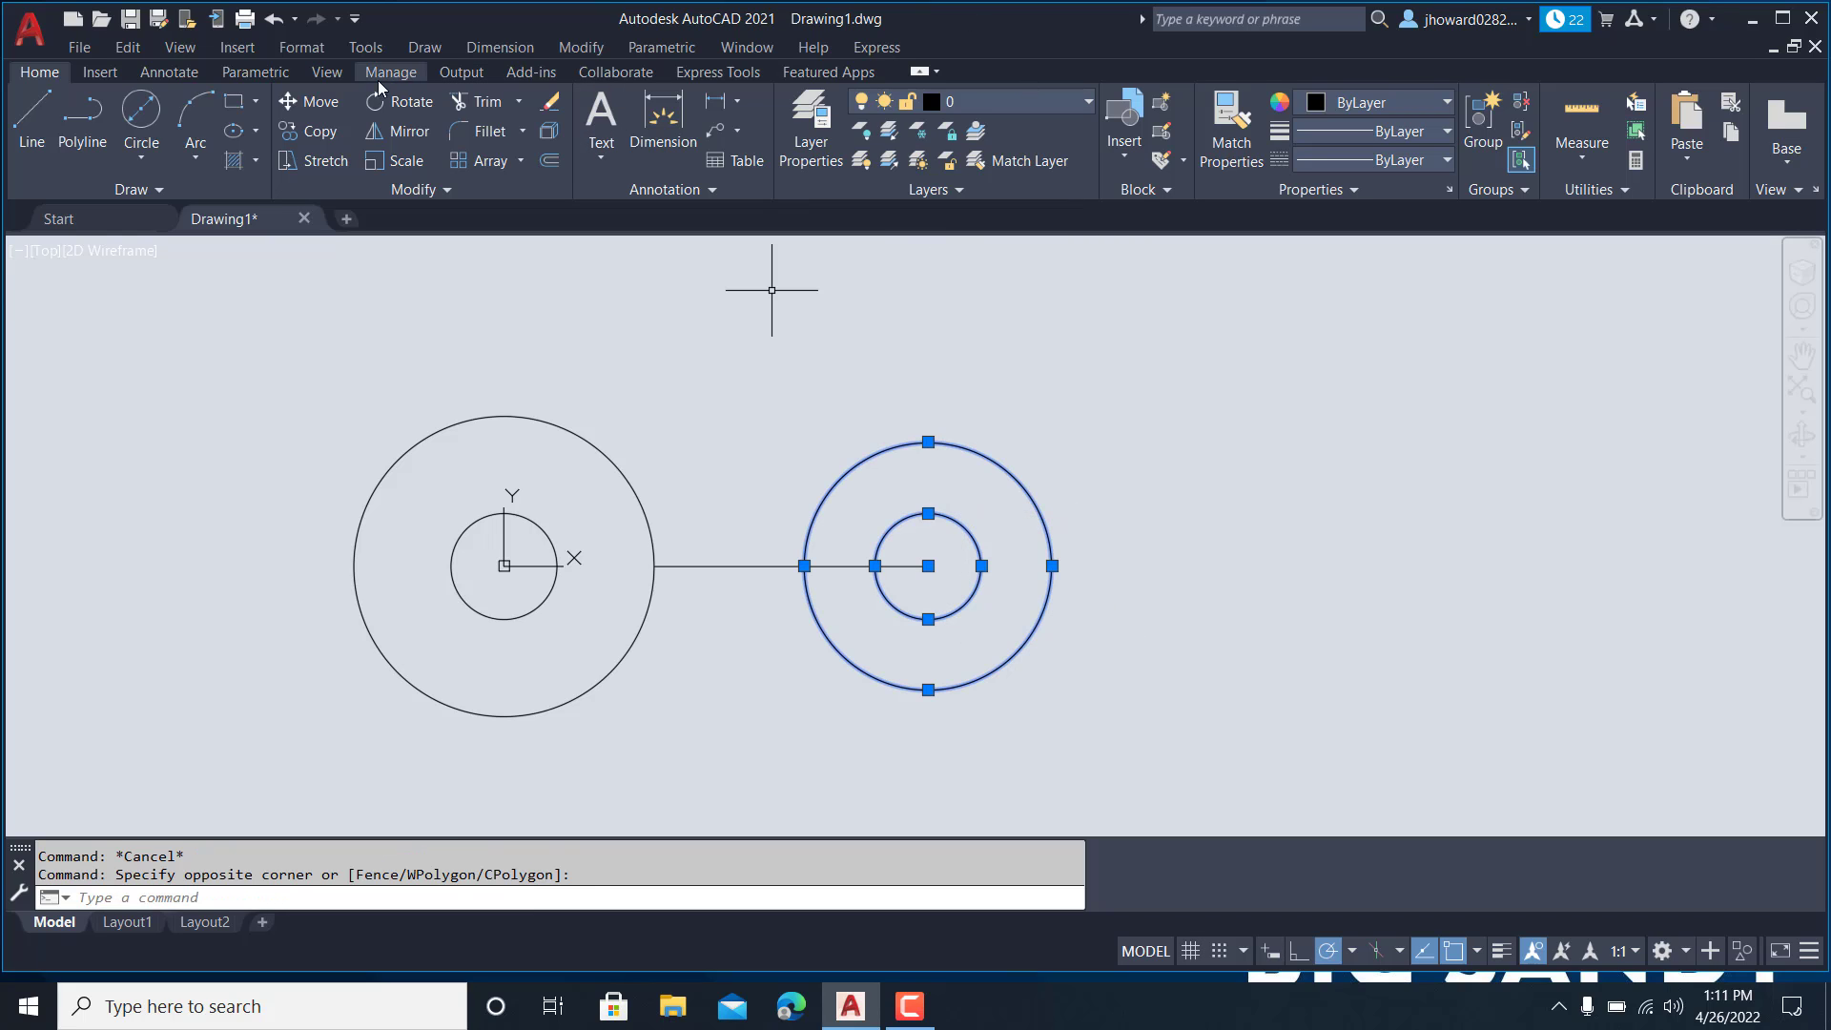
pyautogui.click(308, 131)
pyautogui.click(927, 566)
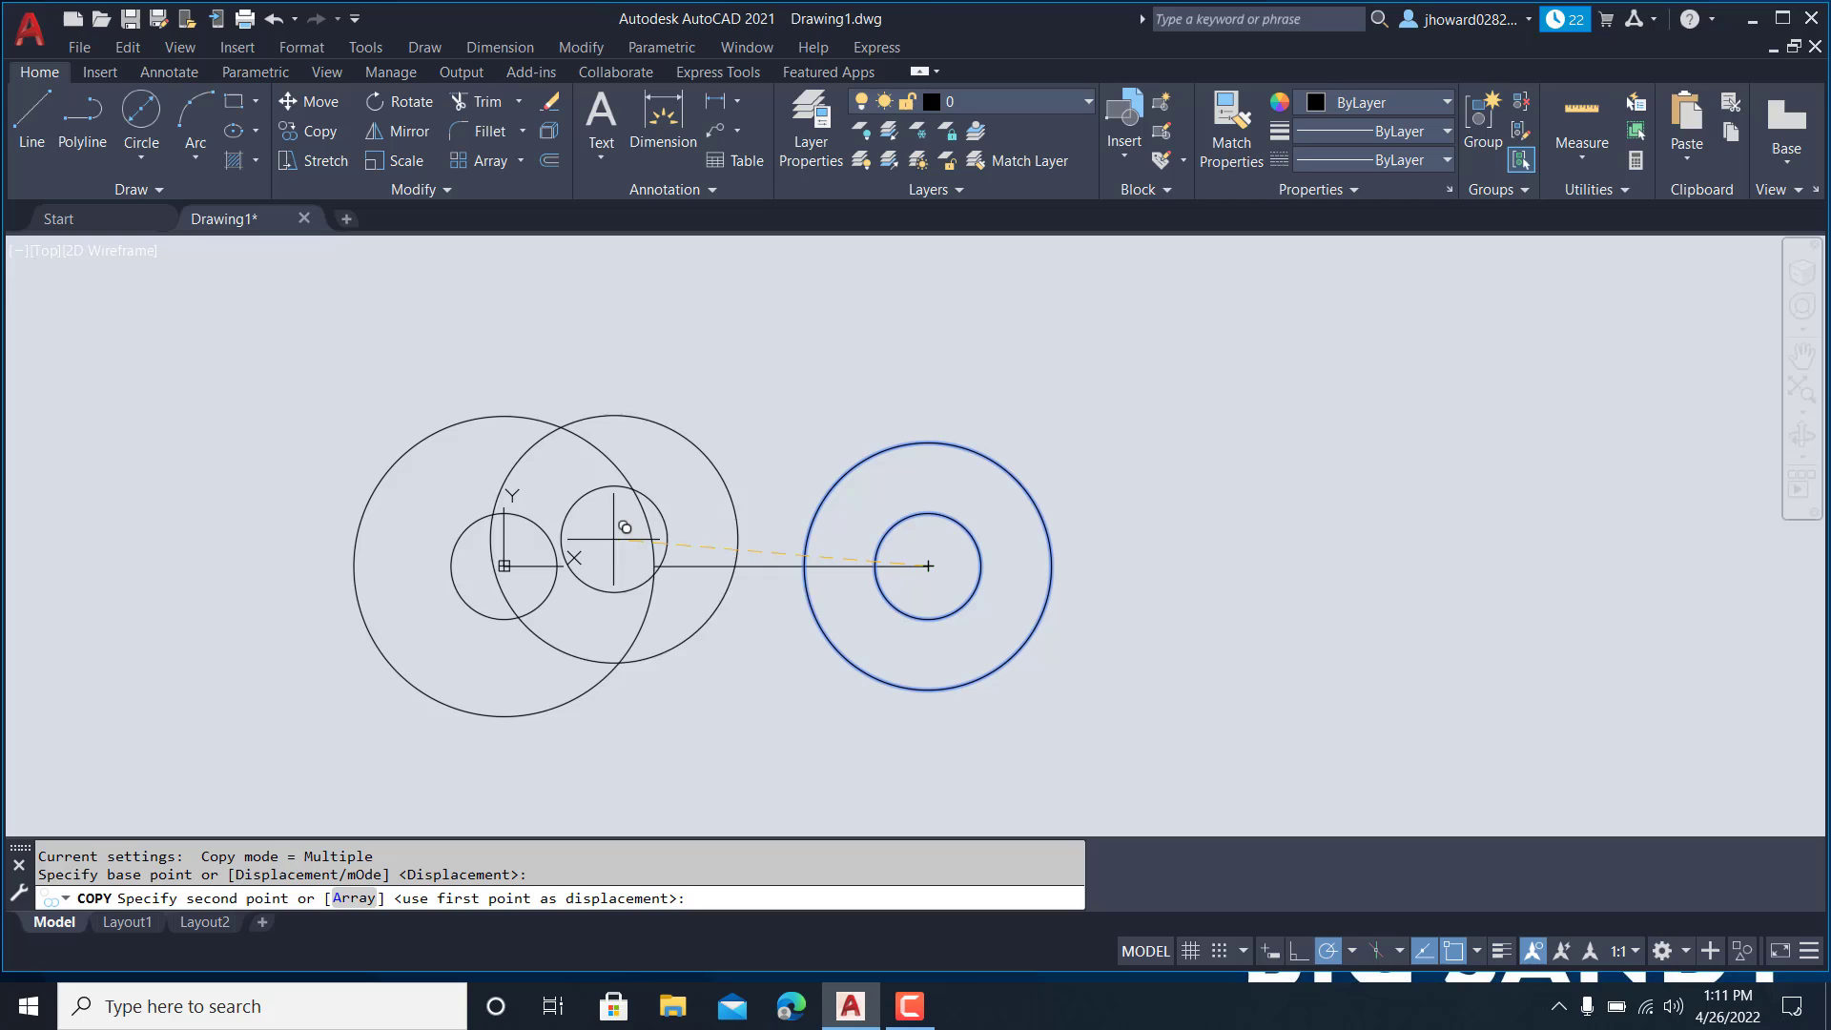
pyautogui.click(655, 565)
pyautogui.press('Escape')
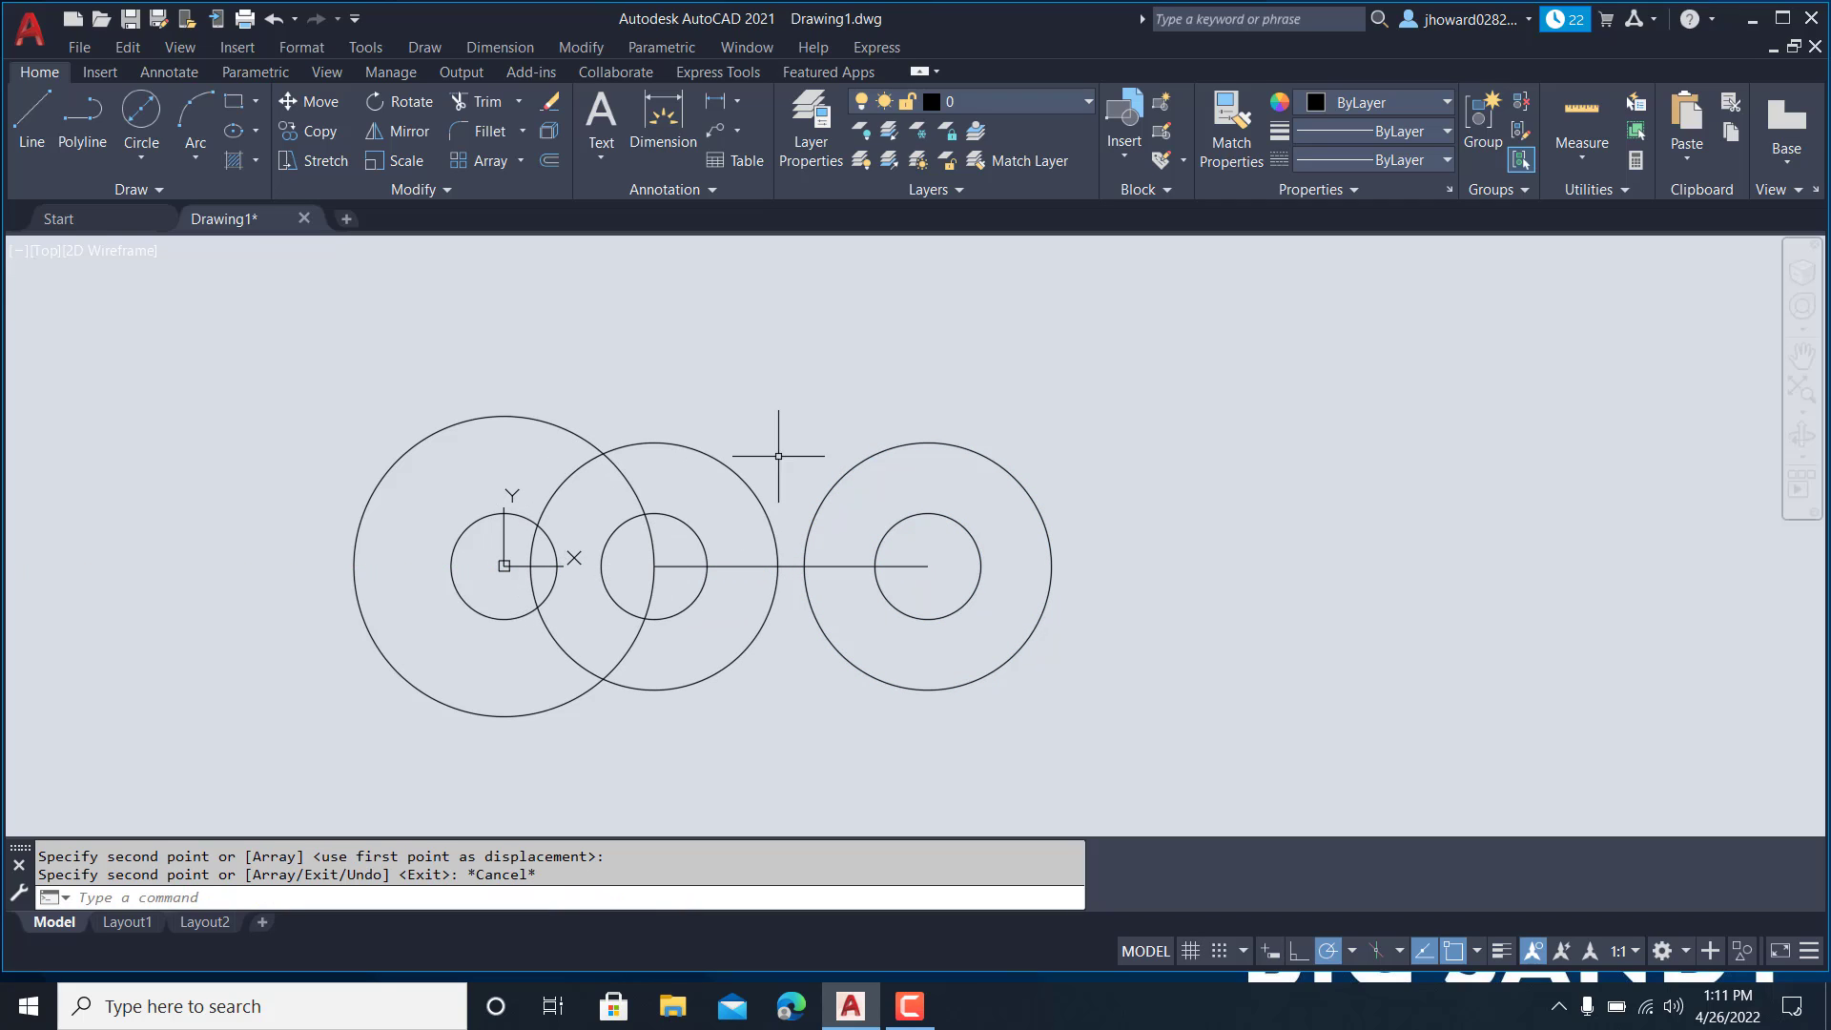
# - Draw the top and bottom slot lines joining the middle and right outer circles
pyautogui.click(31, 119)
pyautogui.click(654, 441)
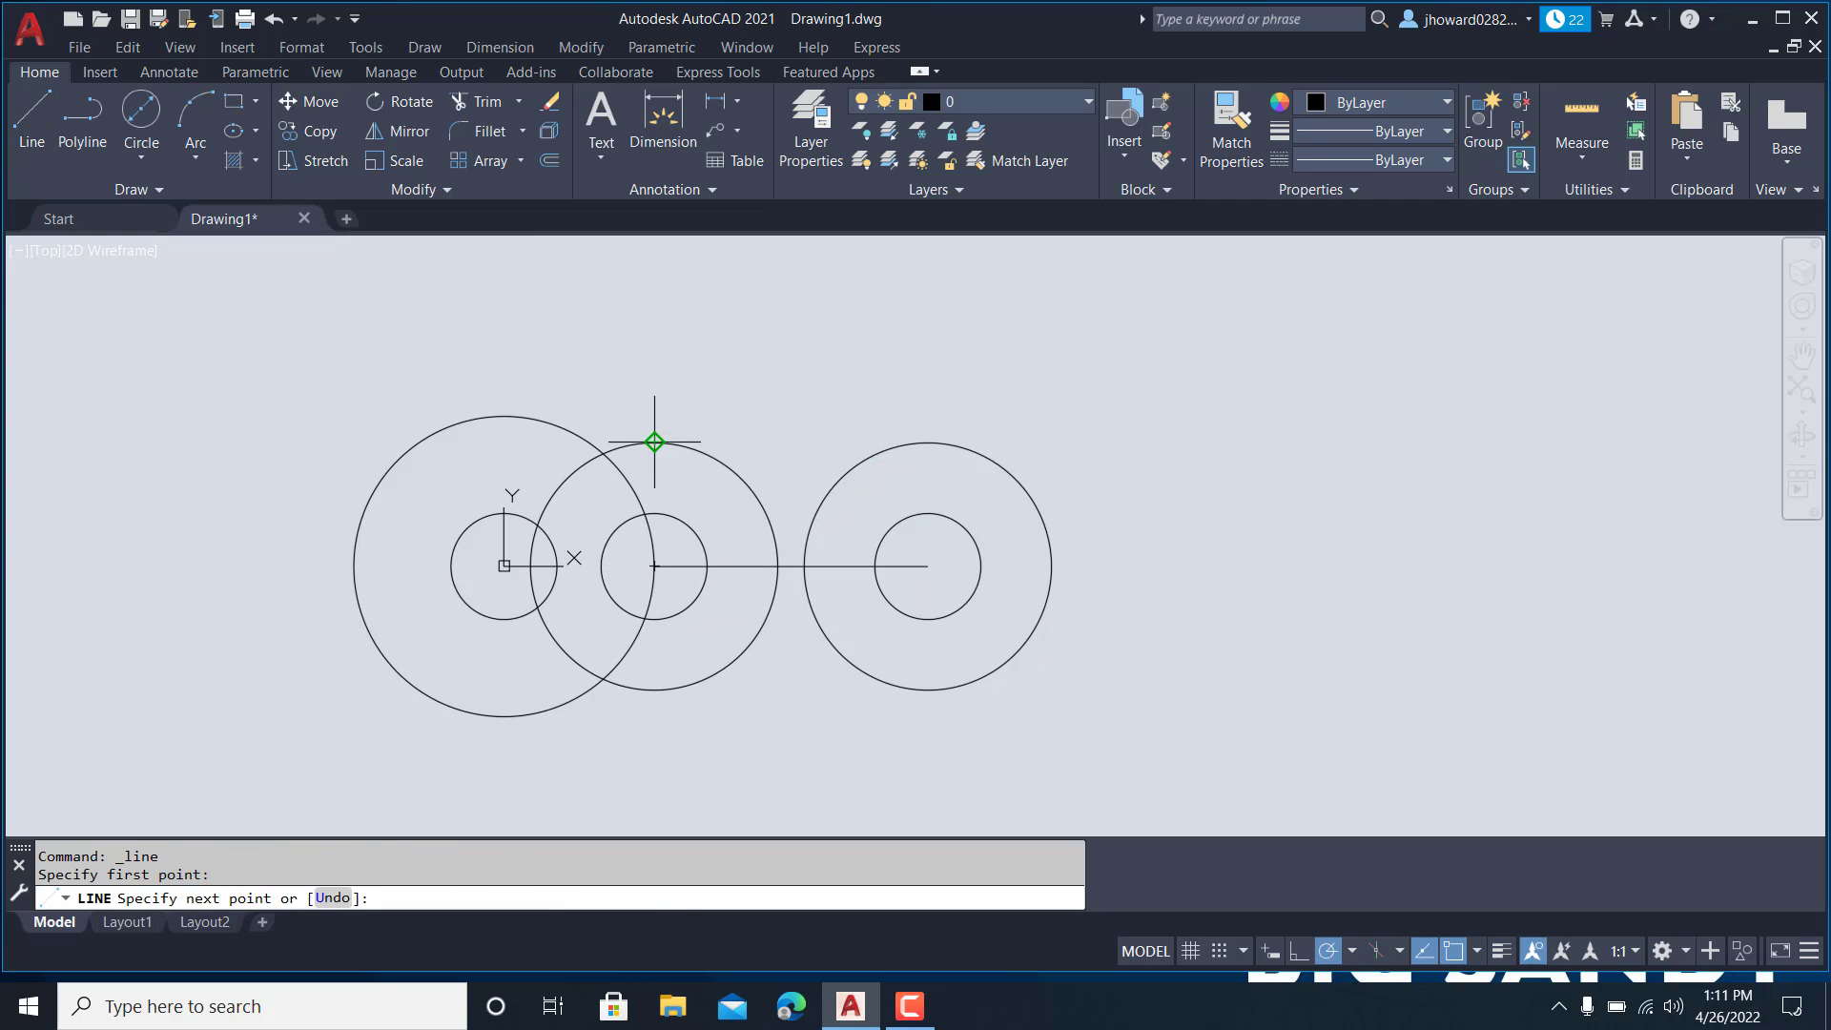
pyautogui.click(928, 441)
pyautogui.press('Return')
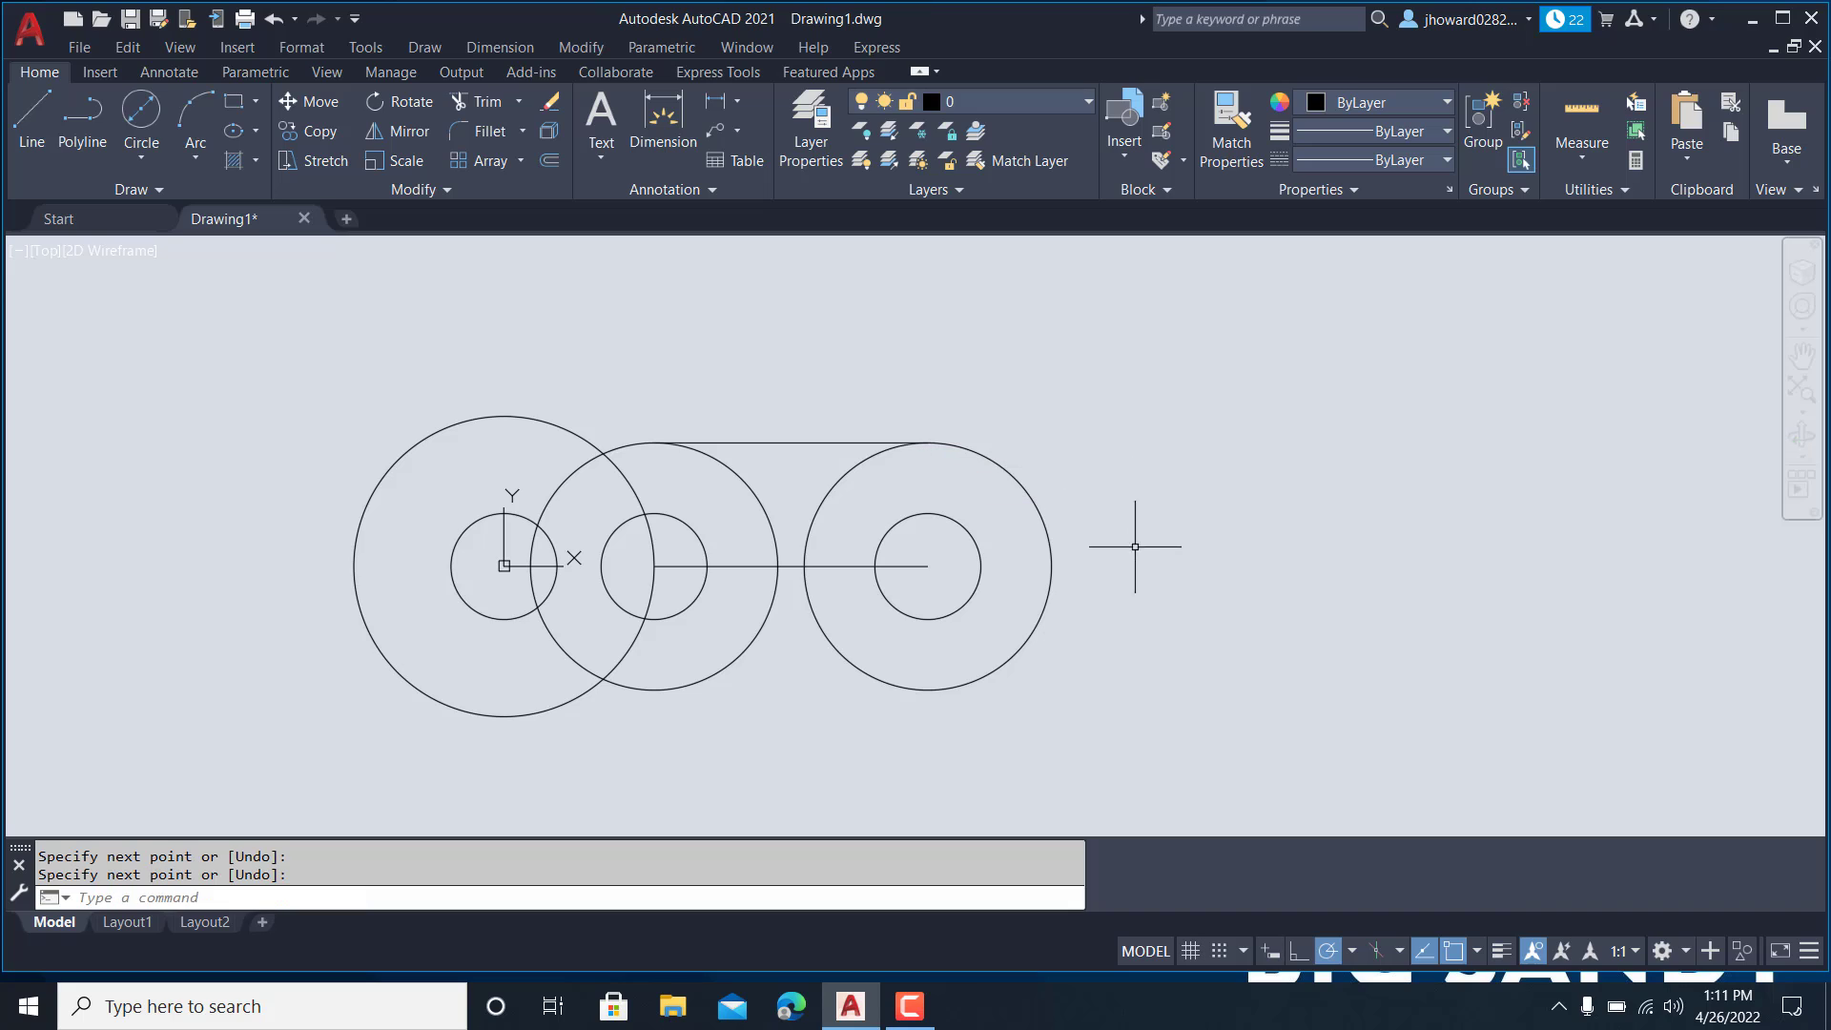
pyautogui.click(1481, 947)
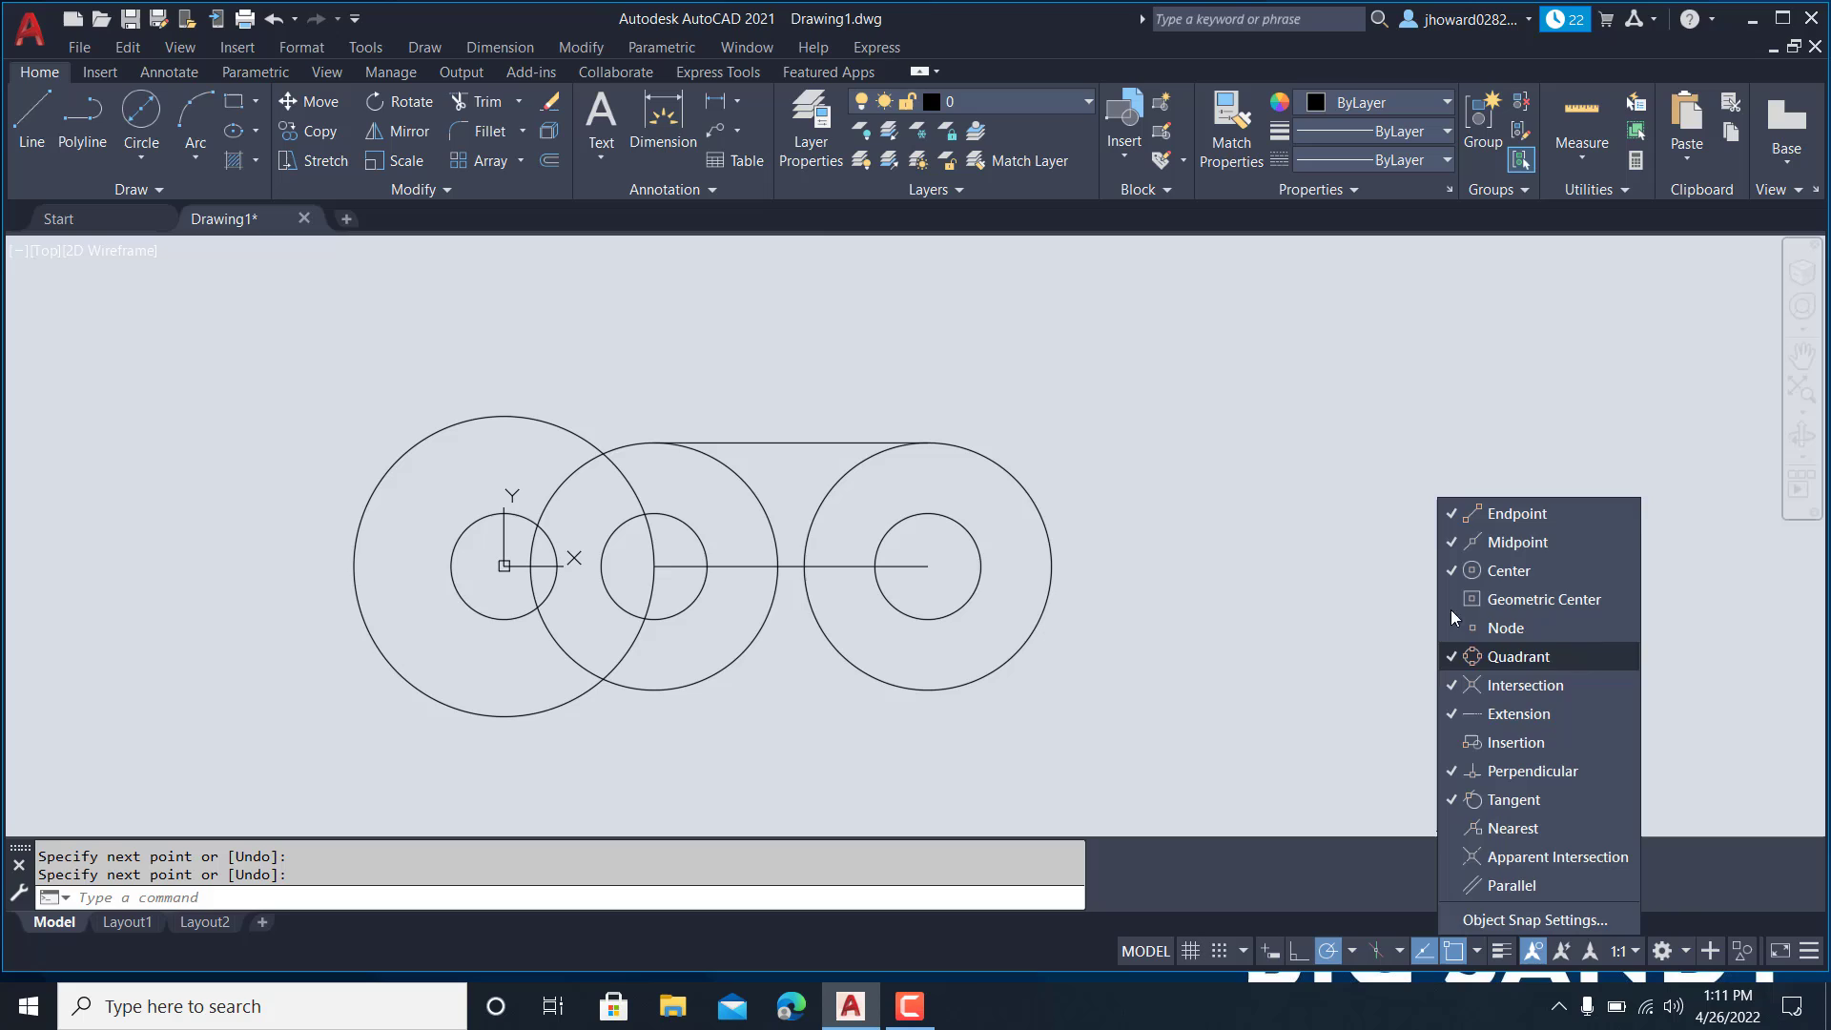
pyautogui.click(32, 115)
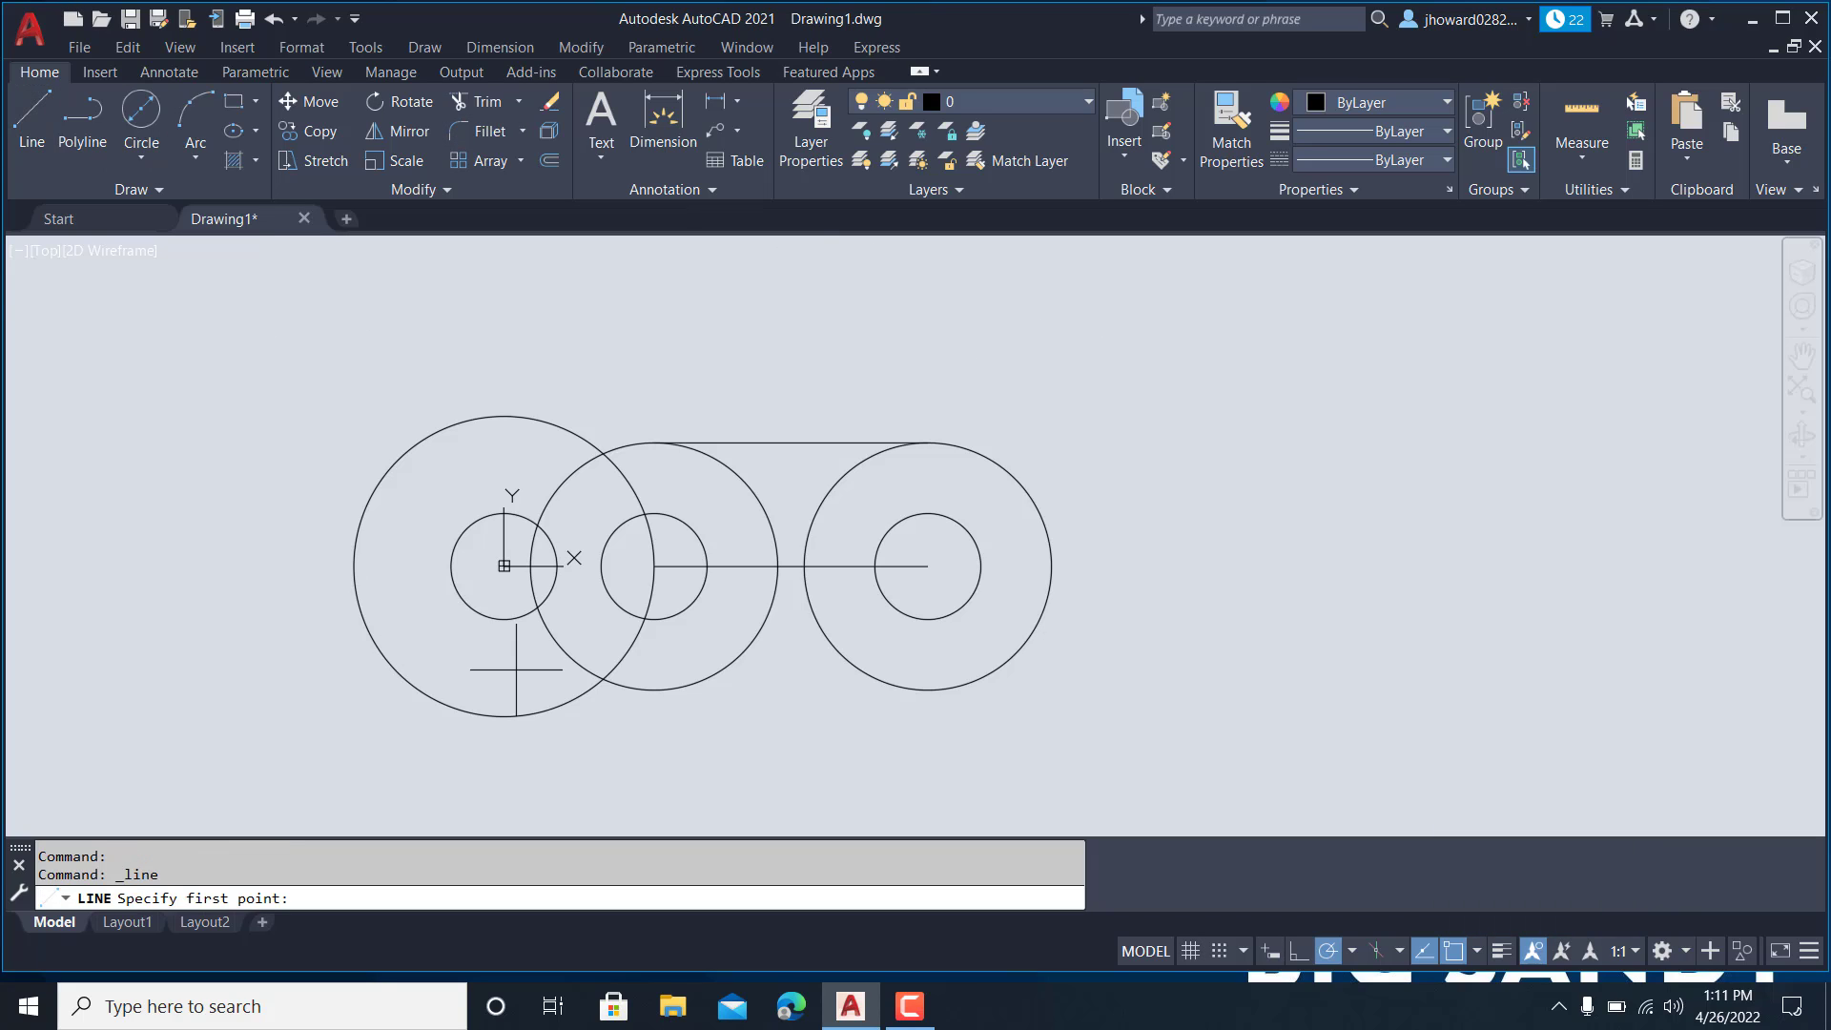
pyautogui.click(654, 689)
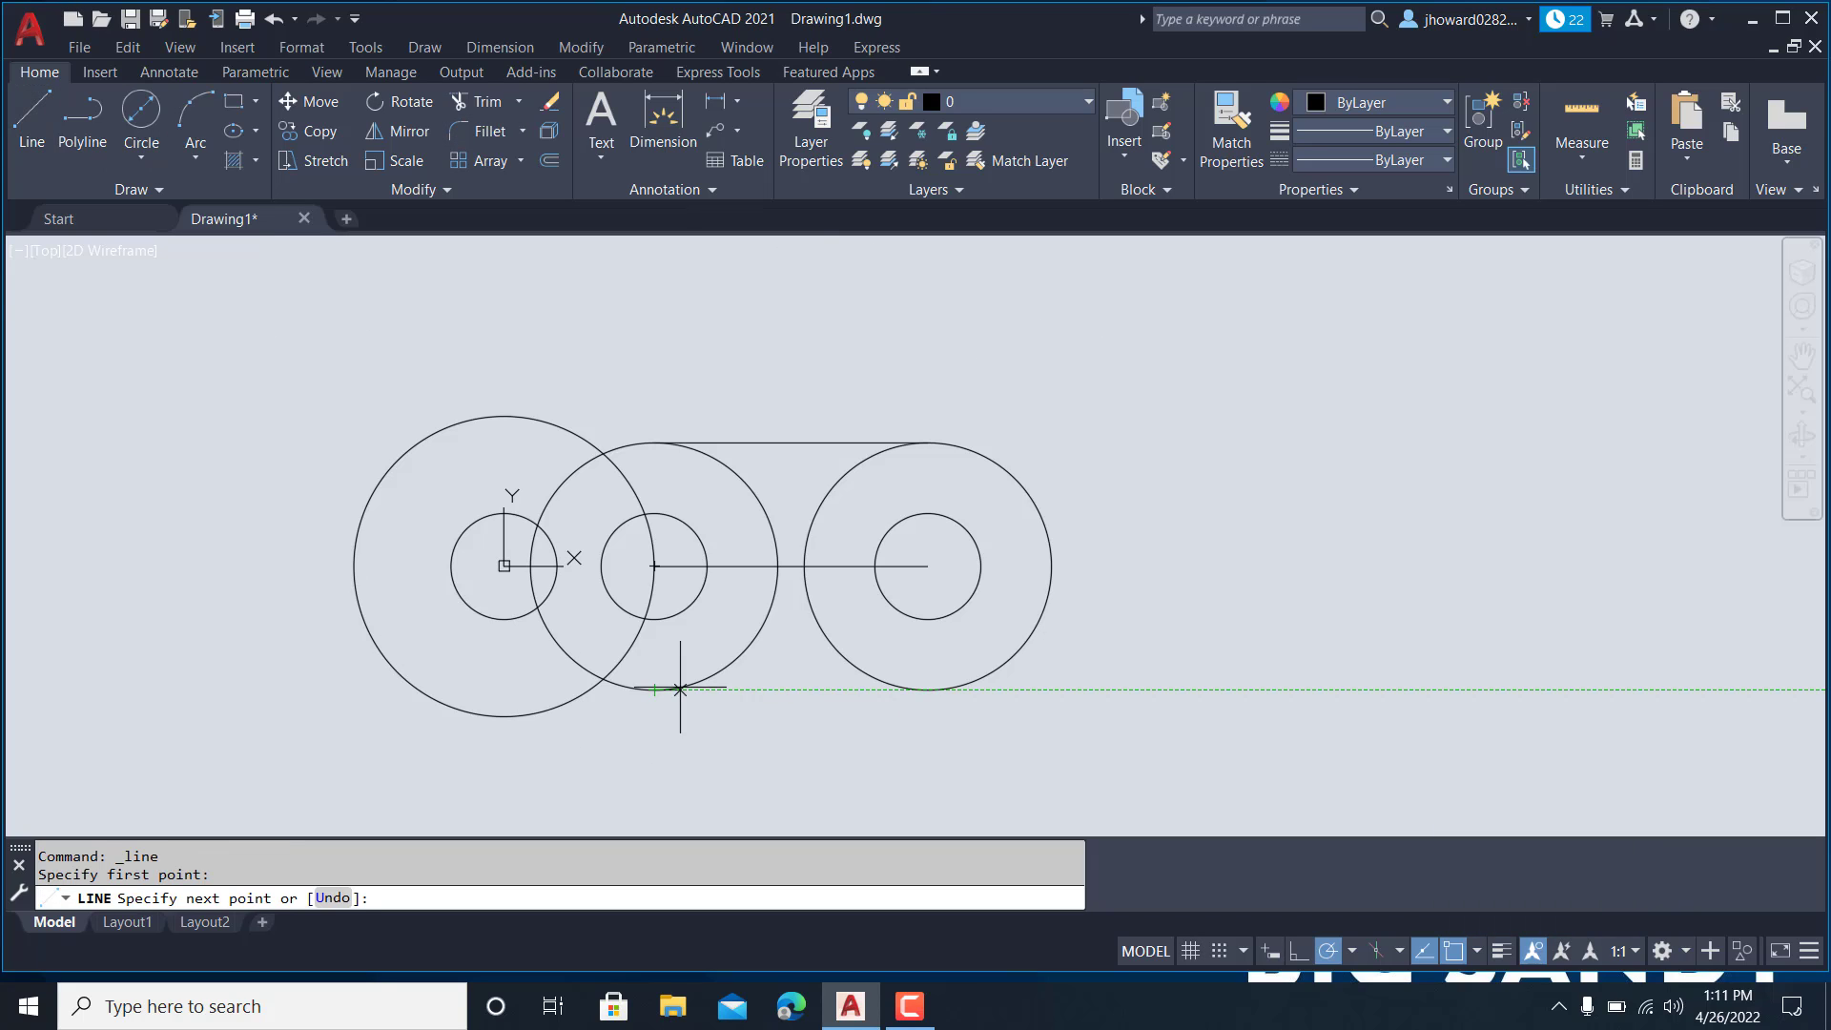
pyautogui.click(928, 688)
pyautogui.press('Escape')
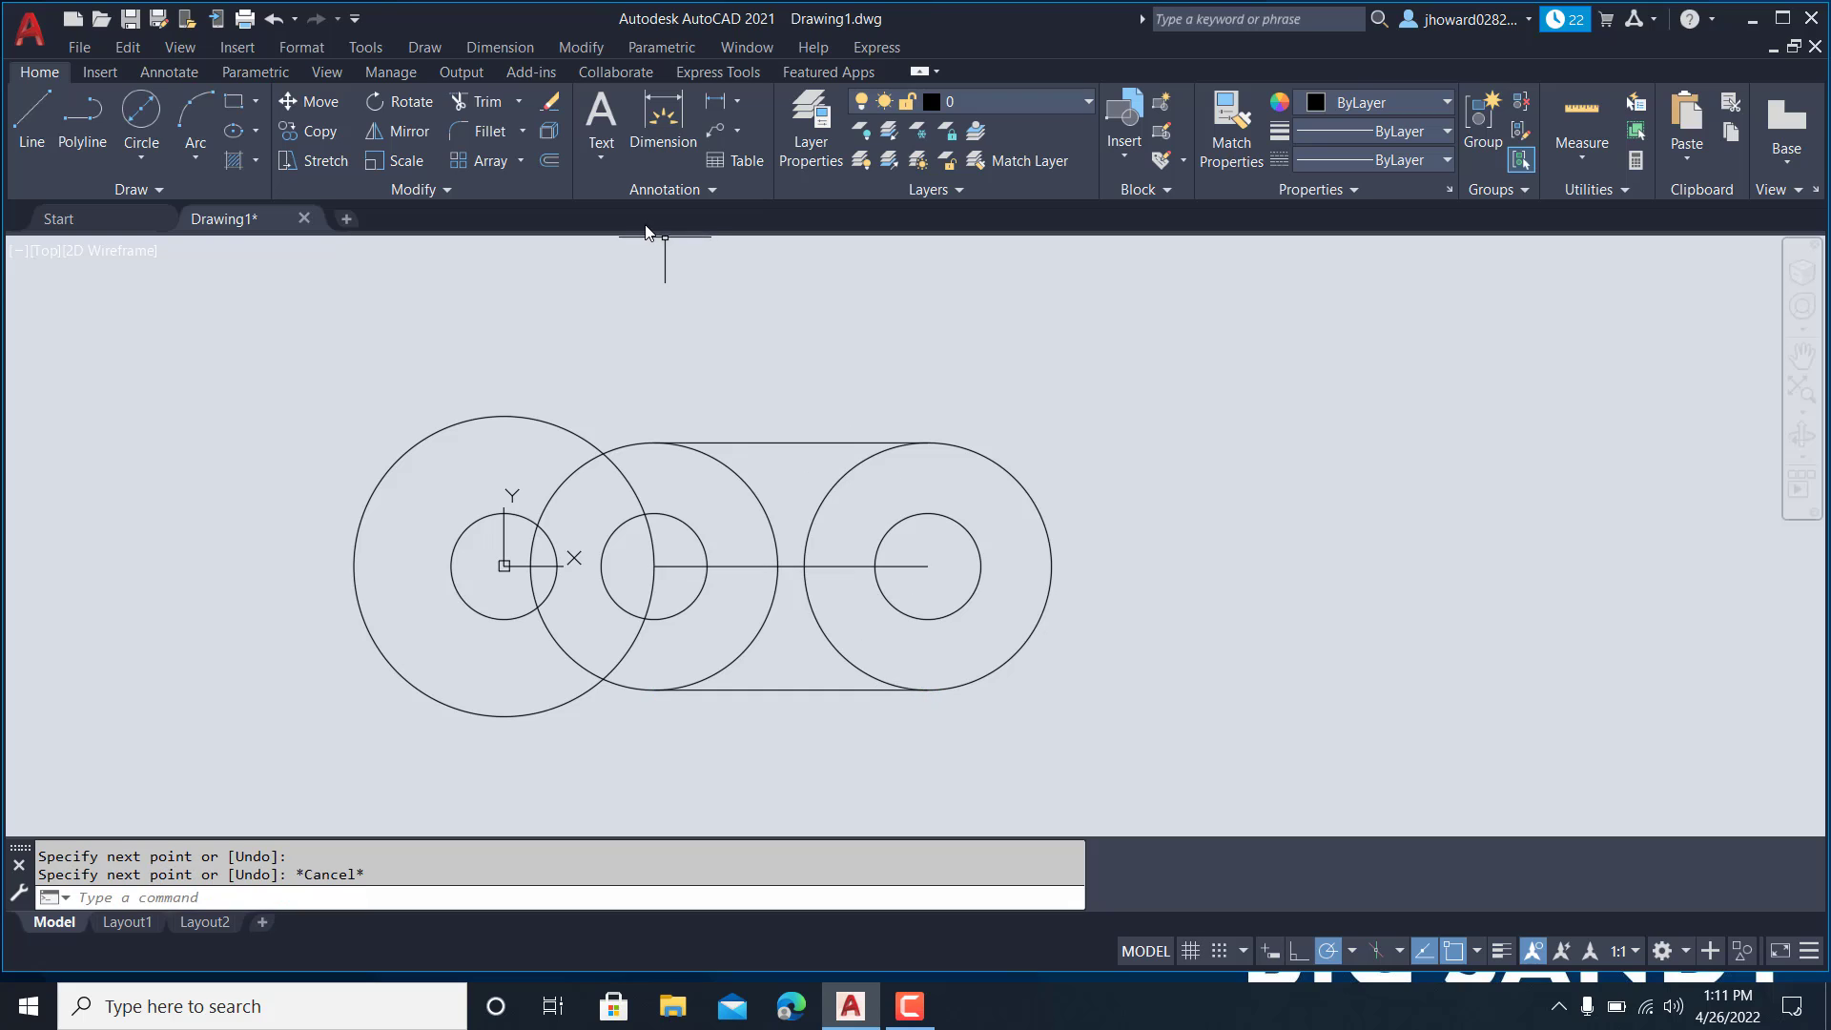
pyautogui.scroll(-2, 674, 355)
pyautogui.moveTo(674, 356)
pyautogui.mouseDown(button='middle')
pyautogui.moveTo(554, 479)
pyautogui.moveTo(270, 266)
pyautogui.mouseUp(button='middle')
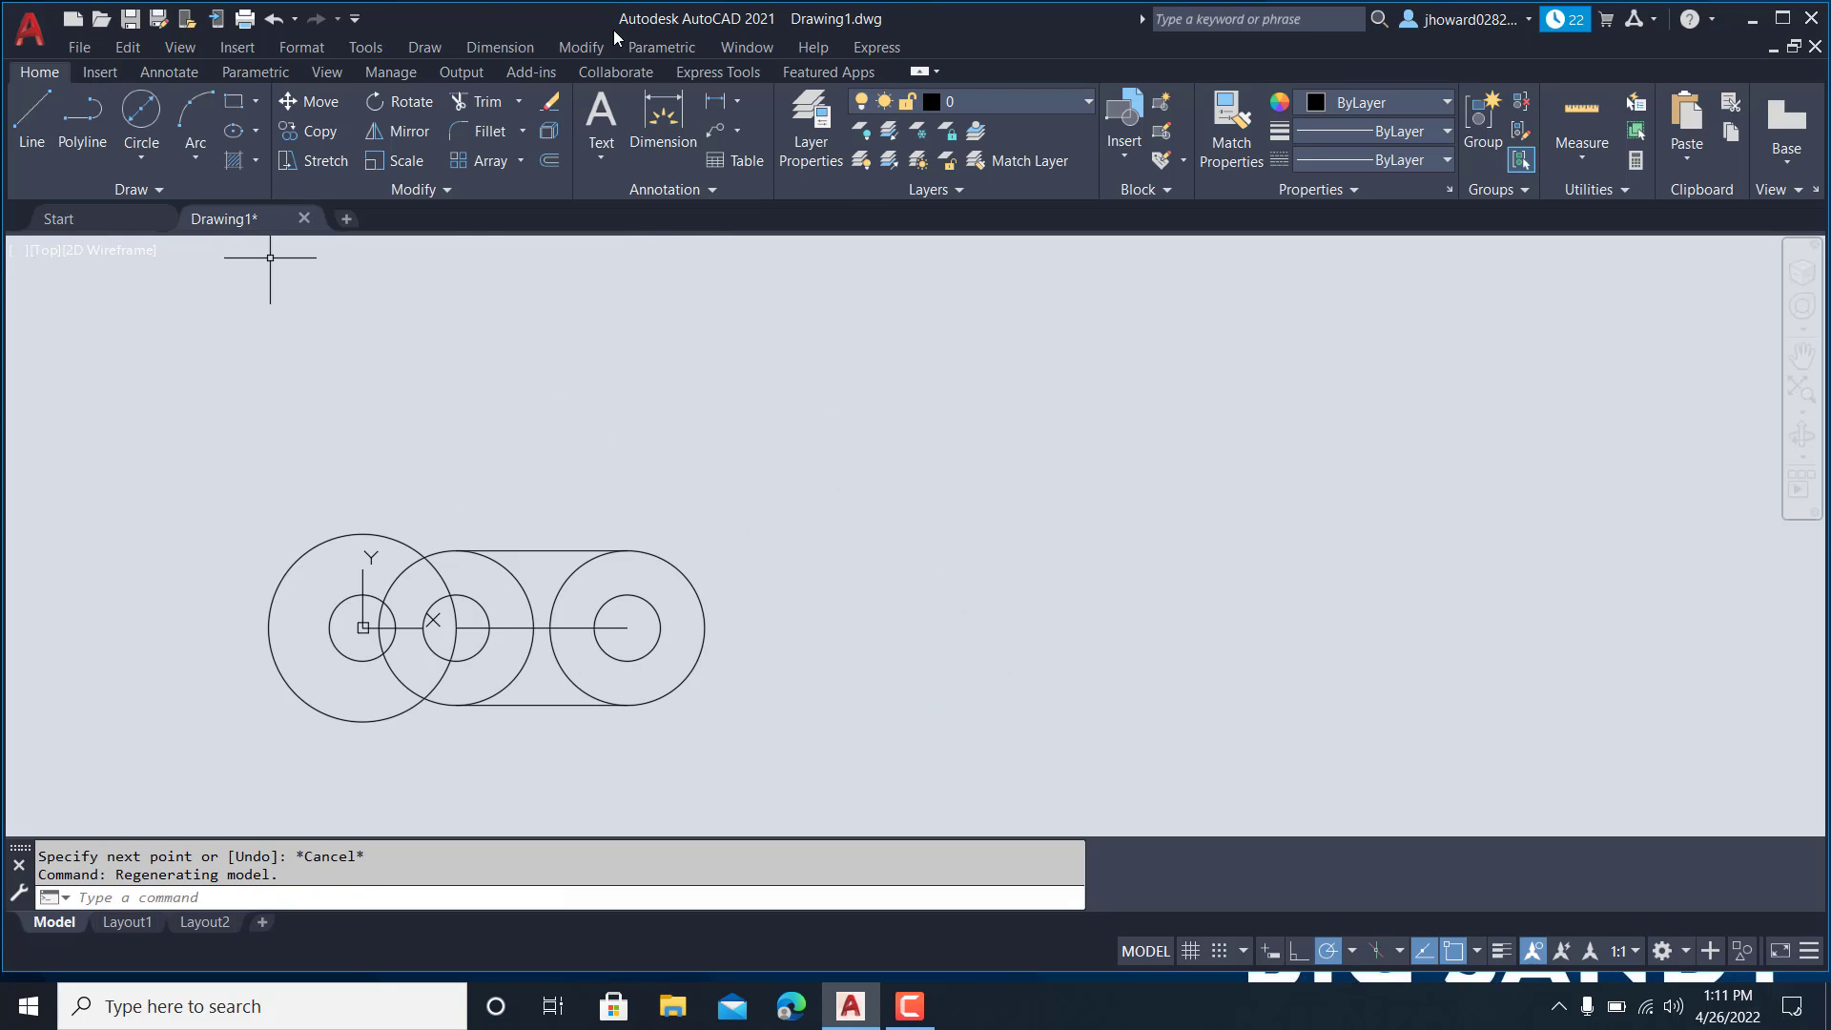
# - Set polar tracking to 30° increments and draw a 60° line from the left centre
pyautogui.click(32, 120)
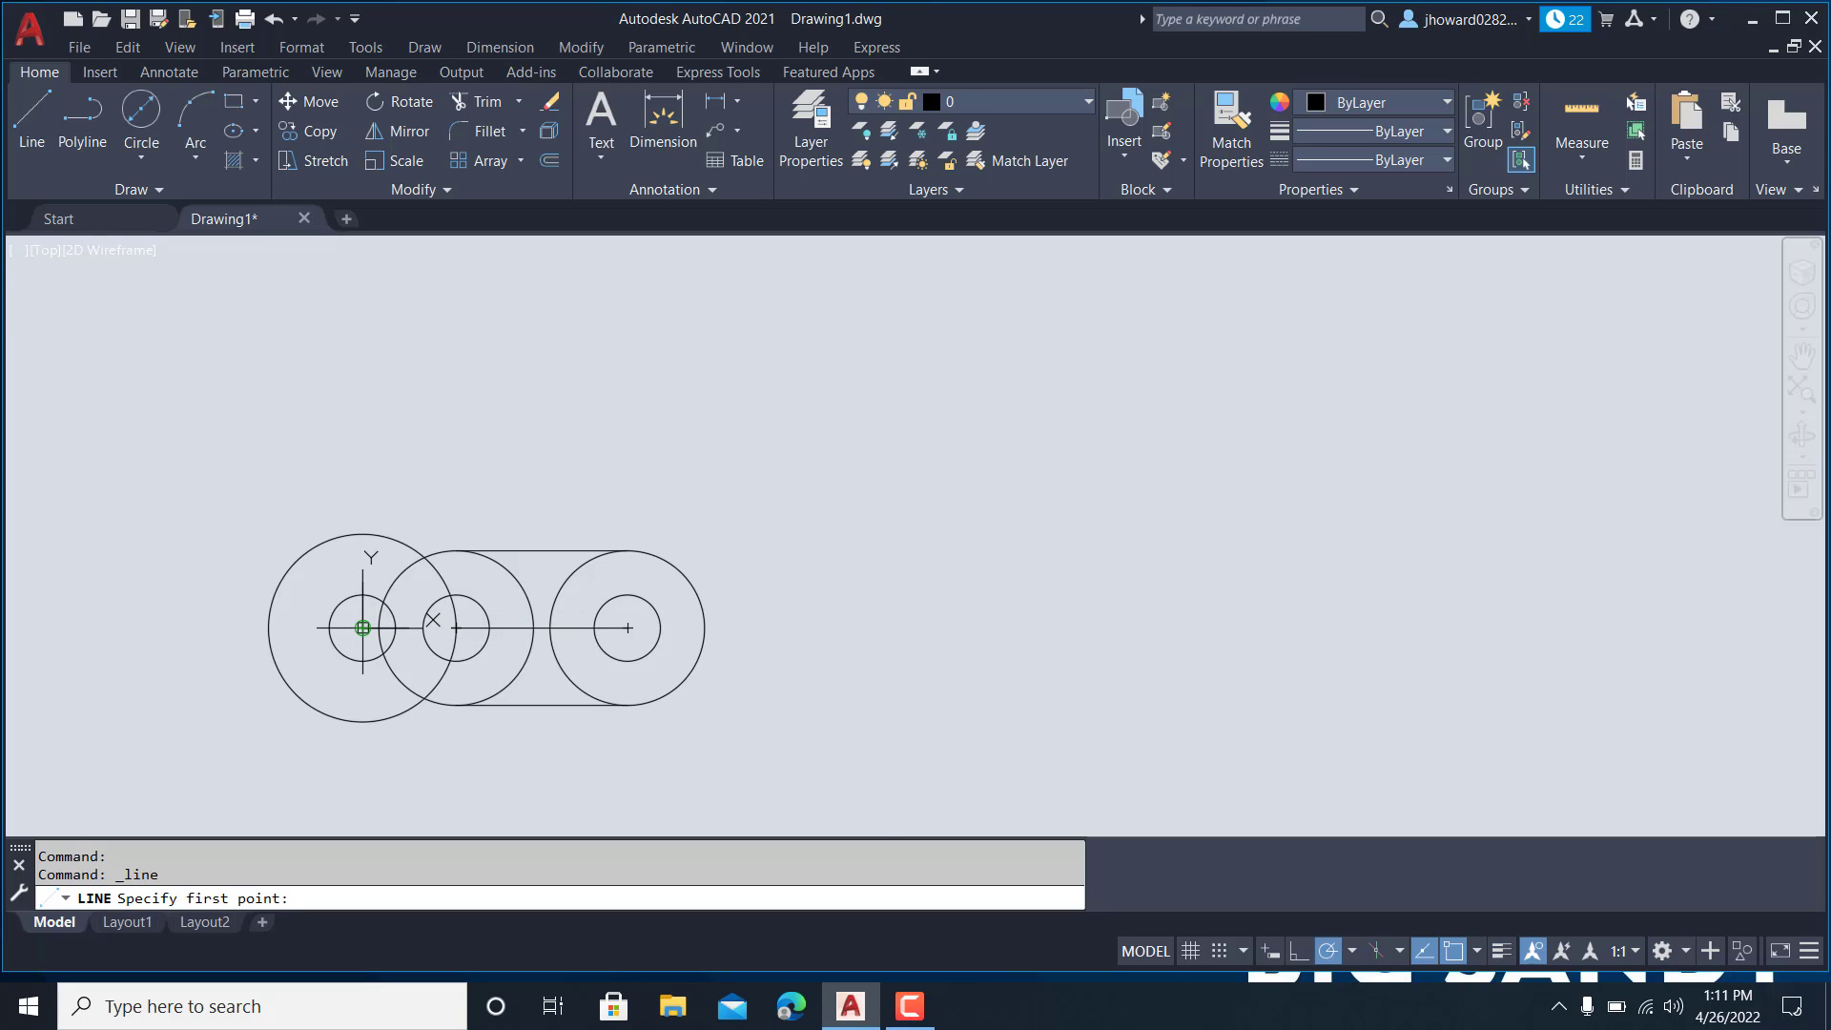
pyautogui.click(1353, 952)
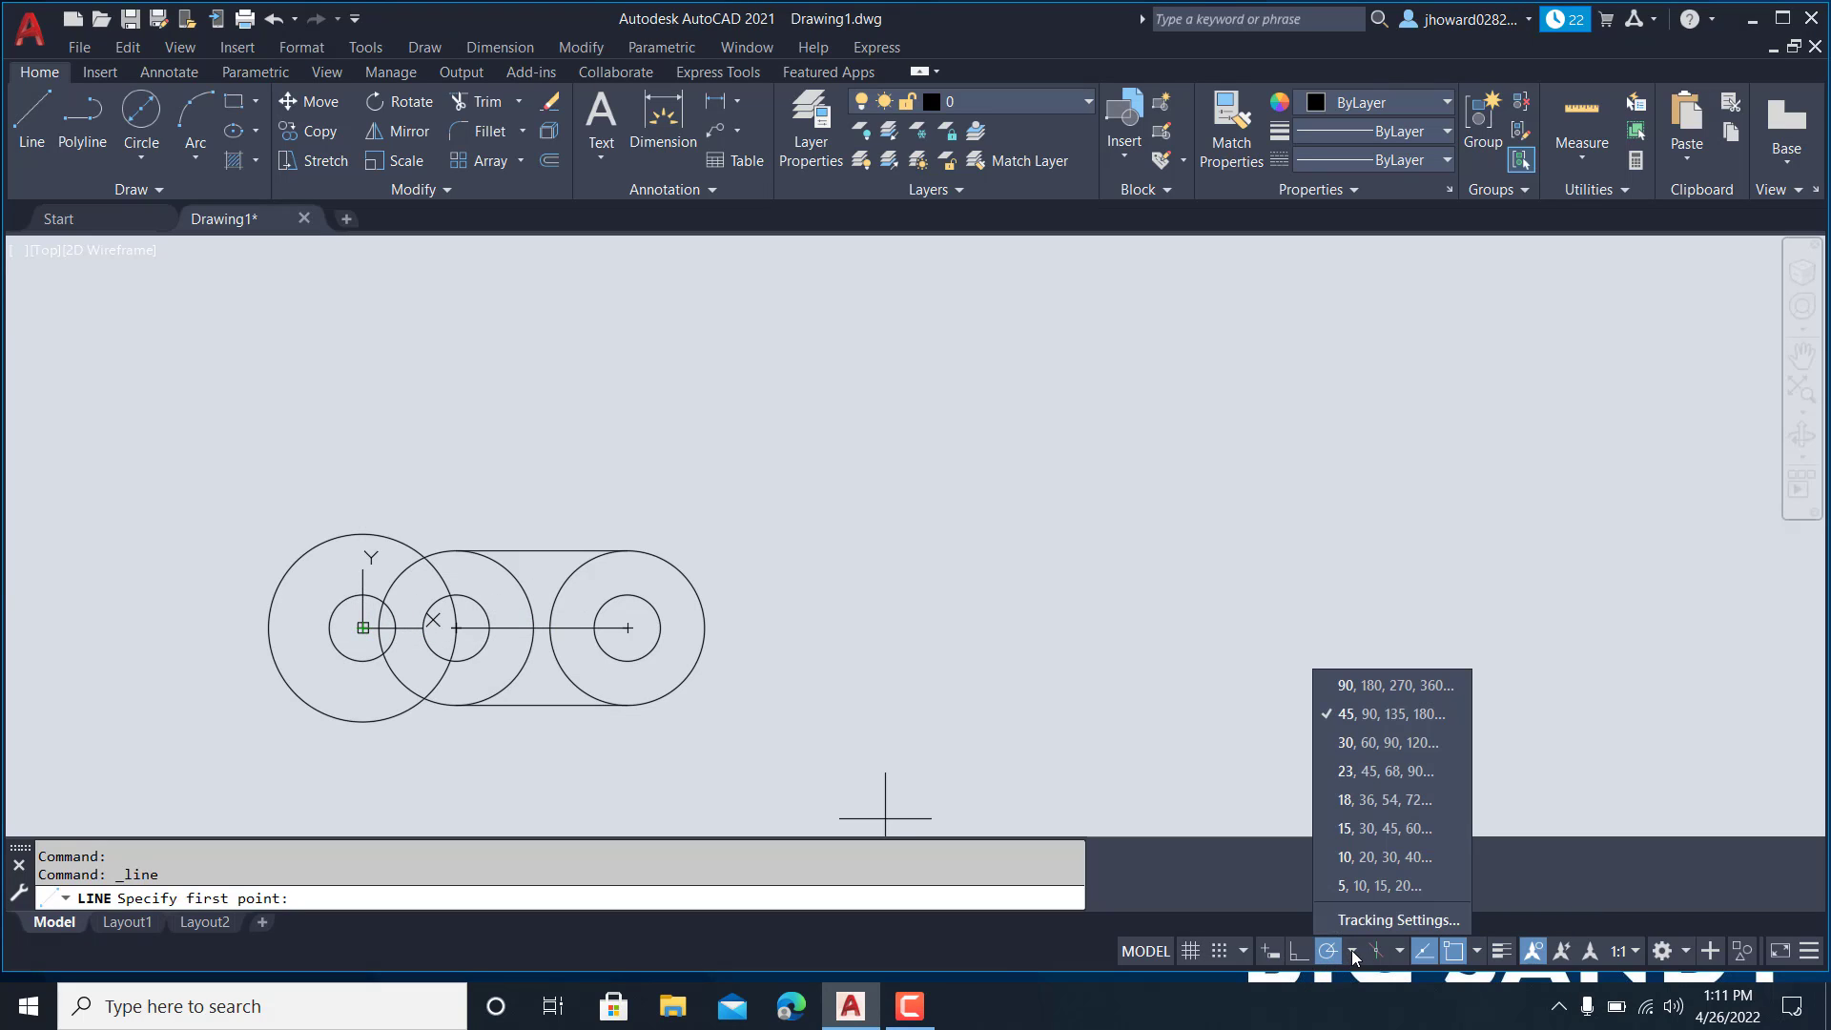
pyautogui.click(1399, 742)
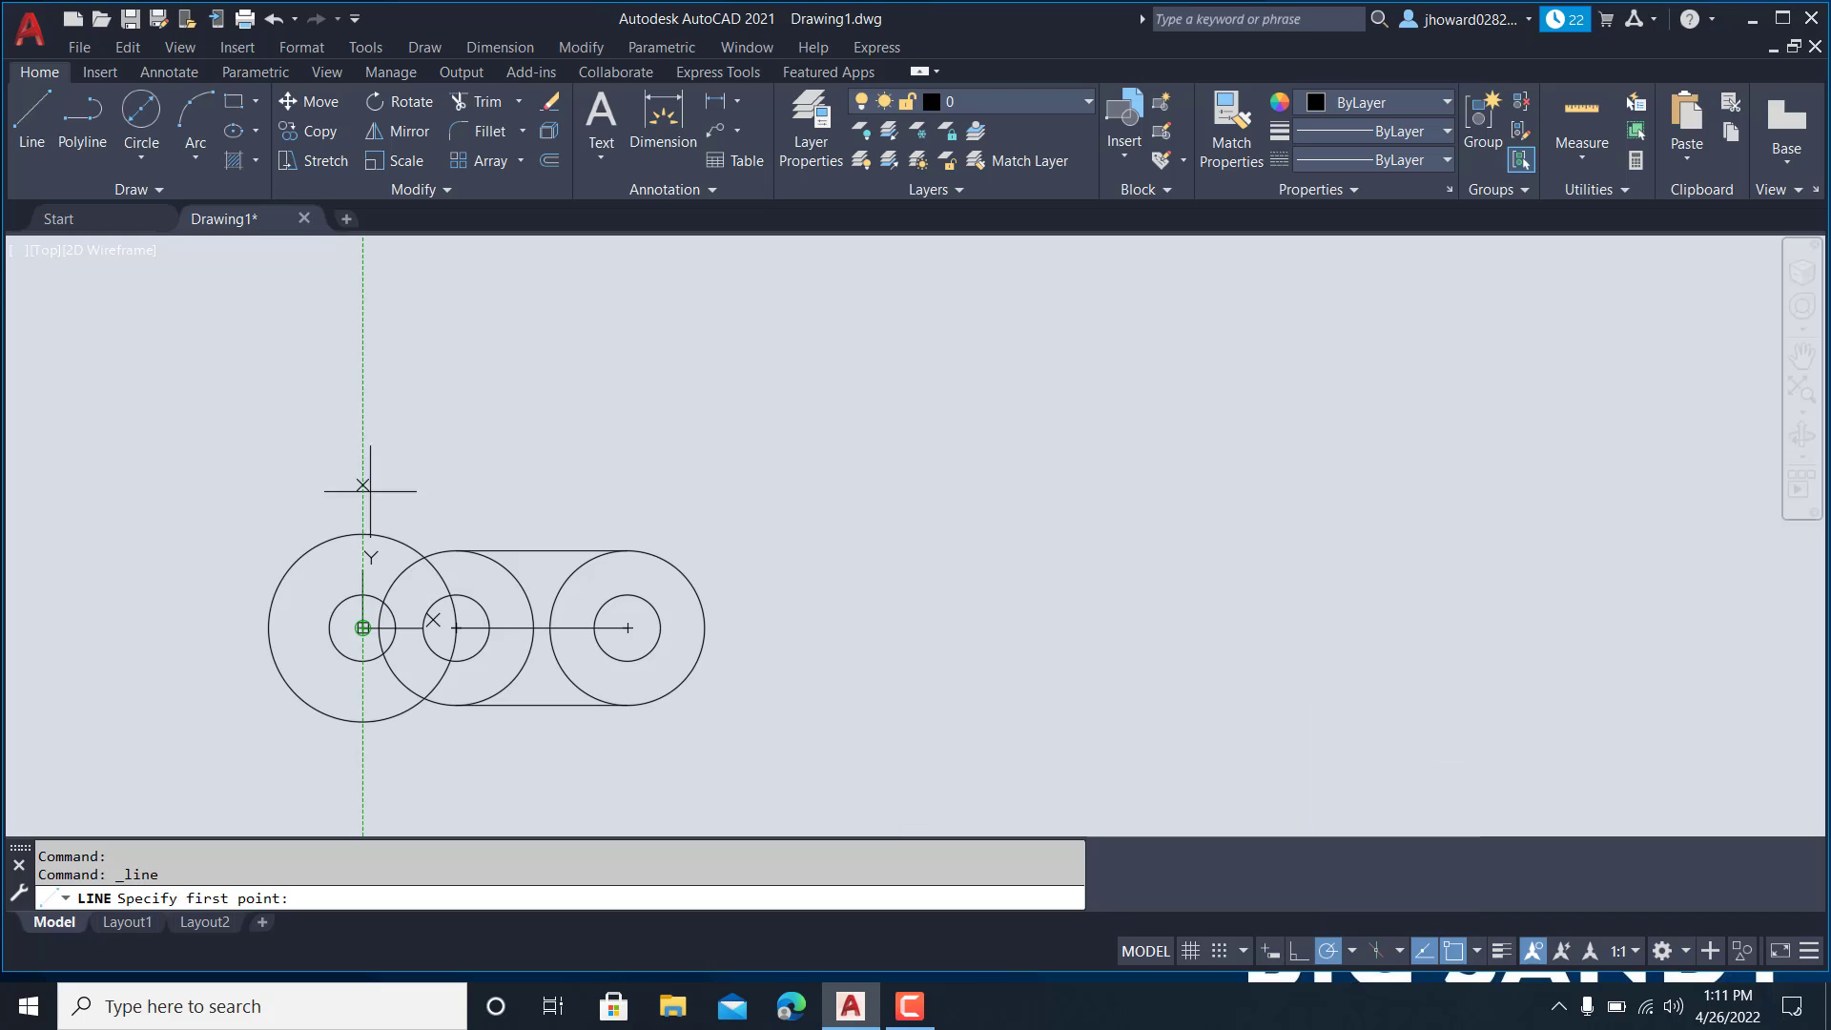
pyautogui.click(363, 627)
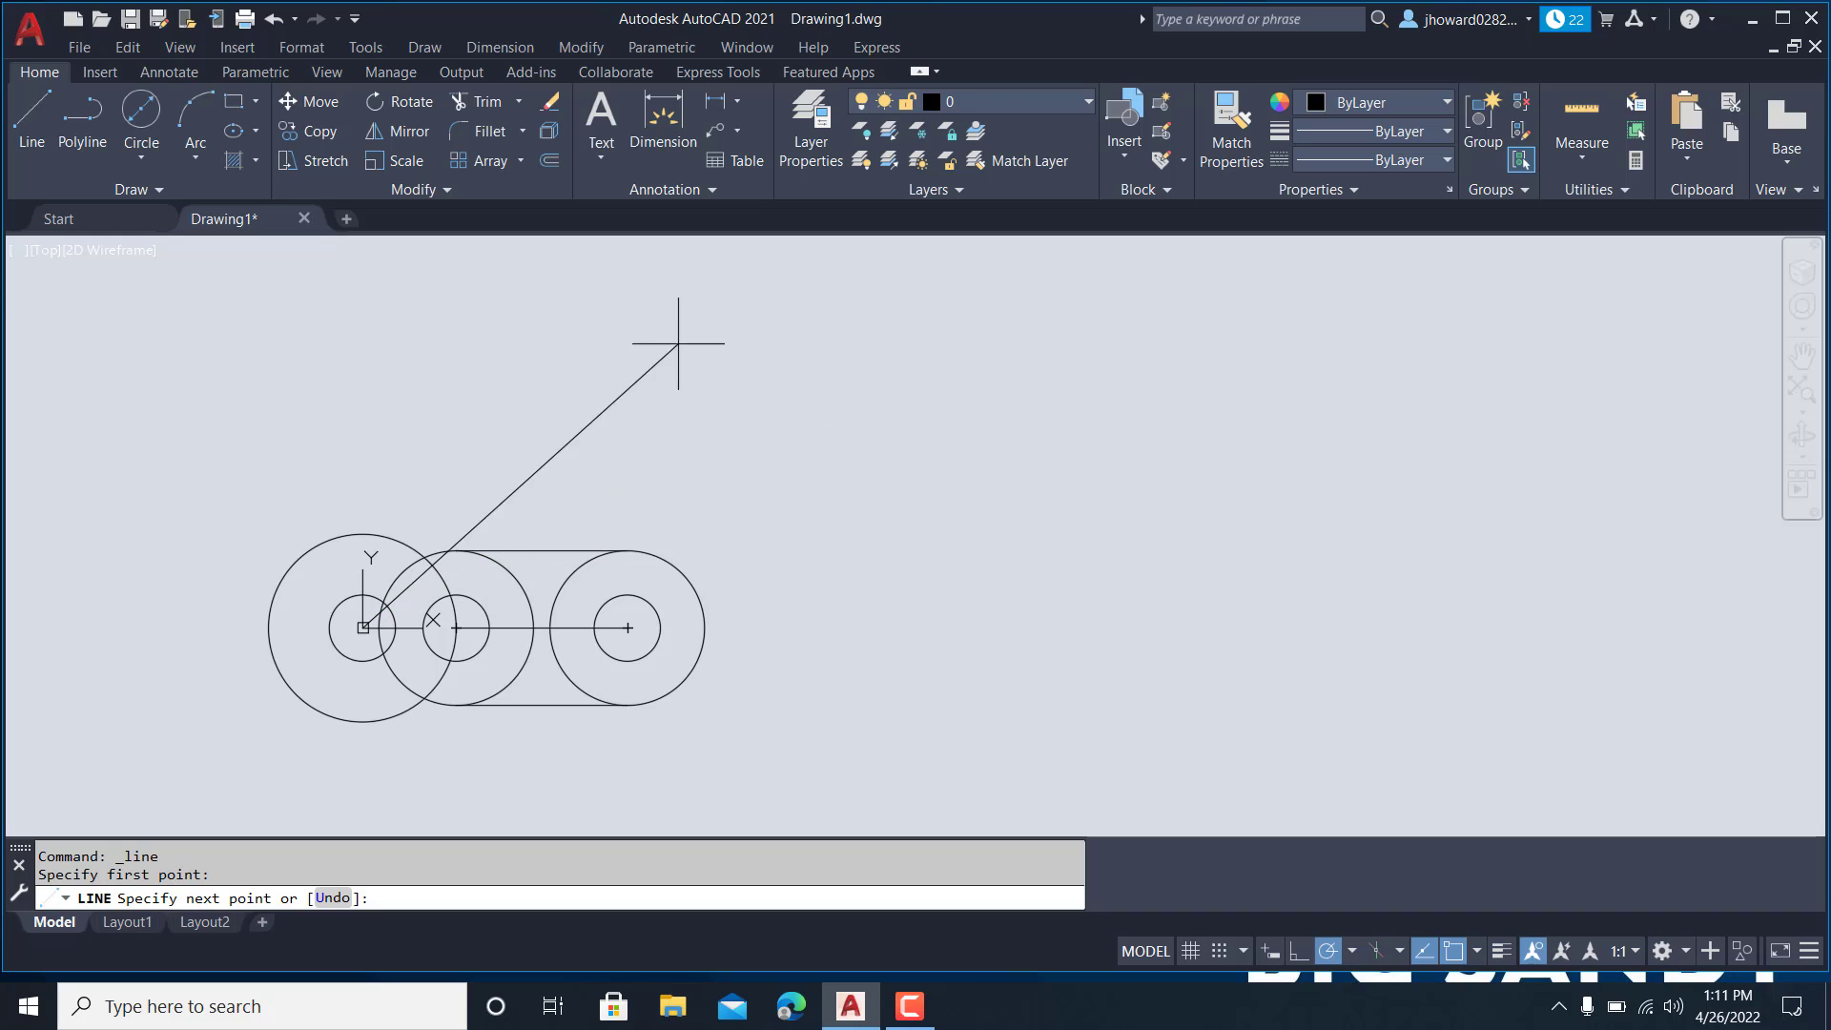
pyautogui.click(573, 264)
pyautogui.press('Escape')
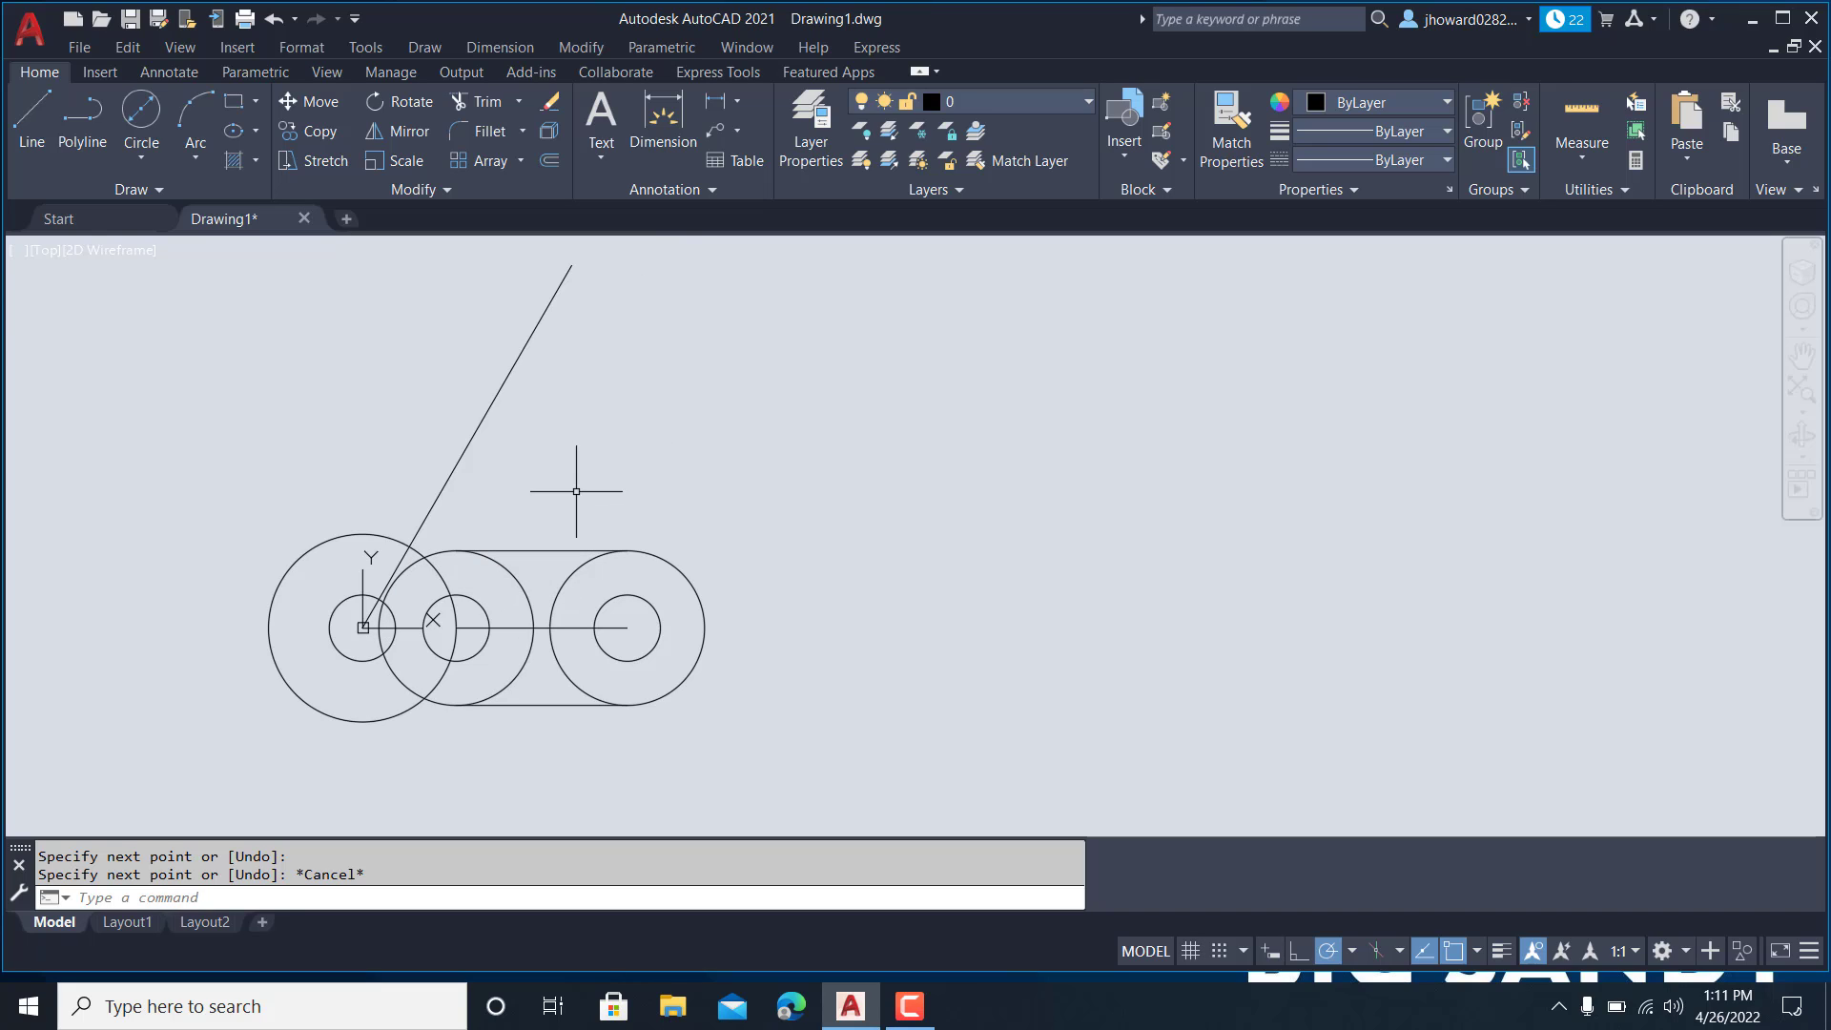
# - Draw a centre-radius circle around the left centre reaching the right circles' centre
pyautogui.click(148, 114)
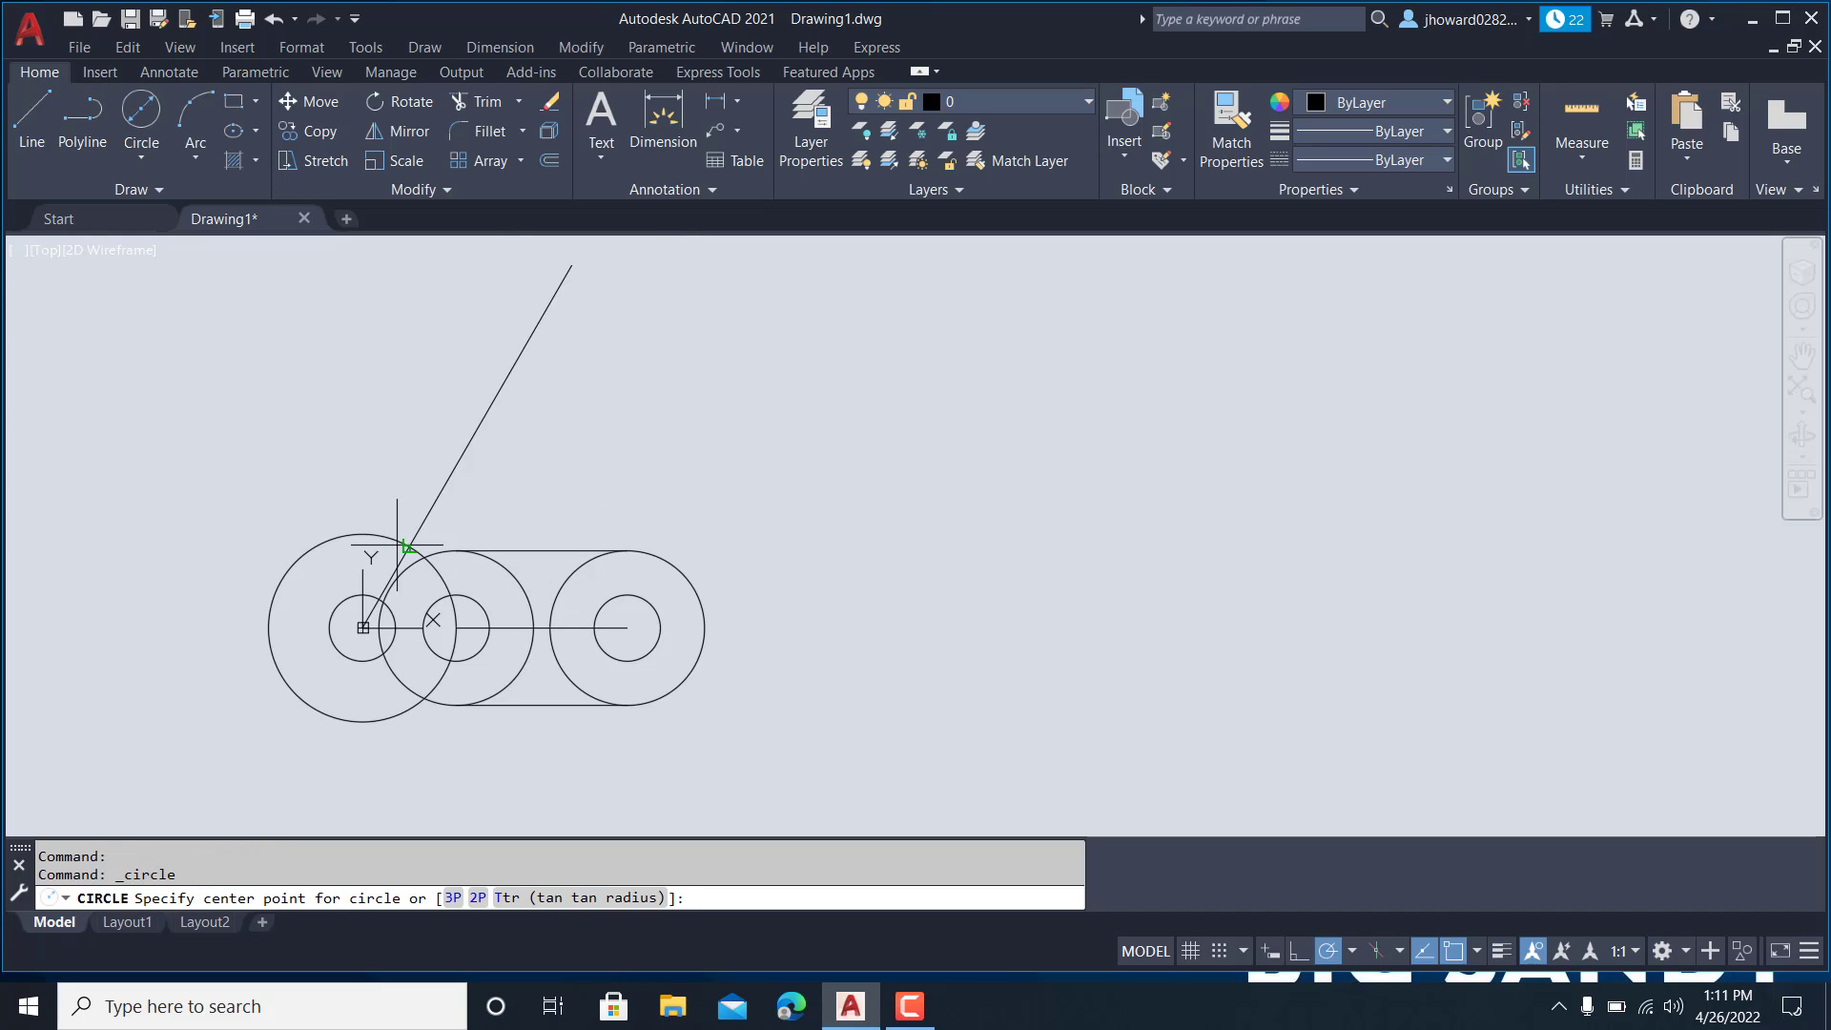
pyautogui.click(364, 628)
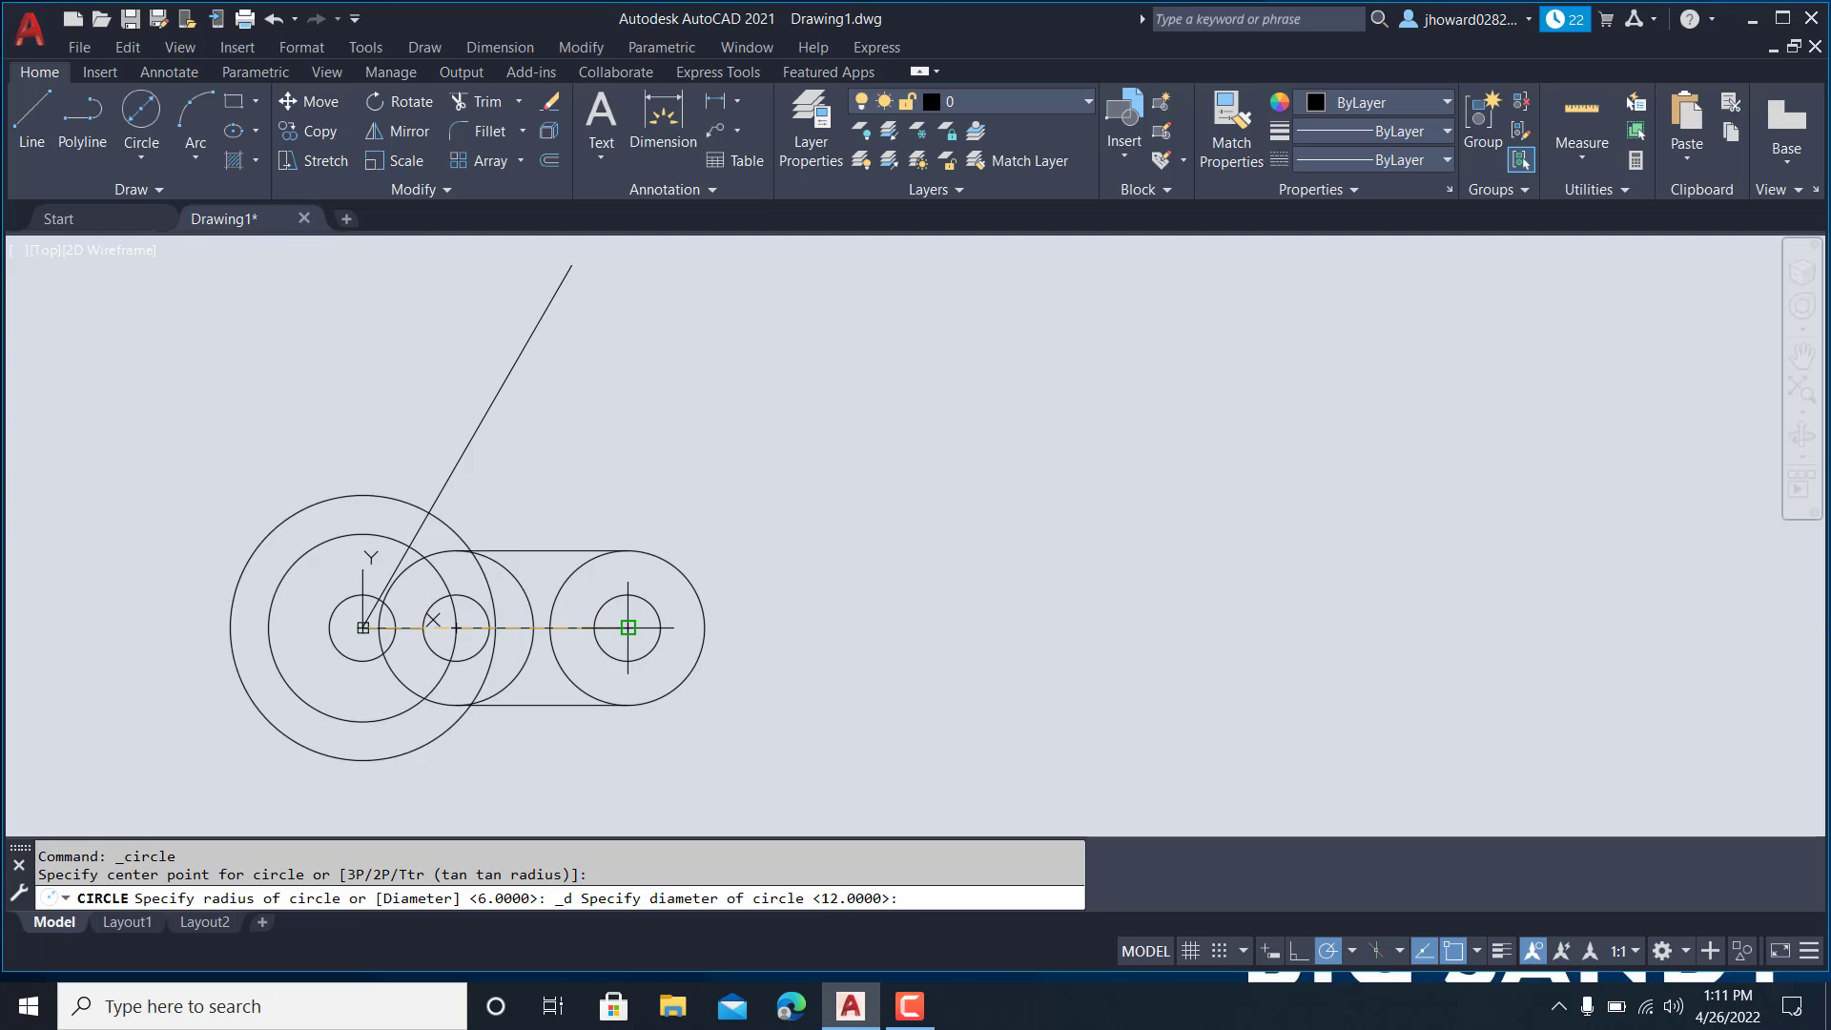
pyautogui.click(141, 157)
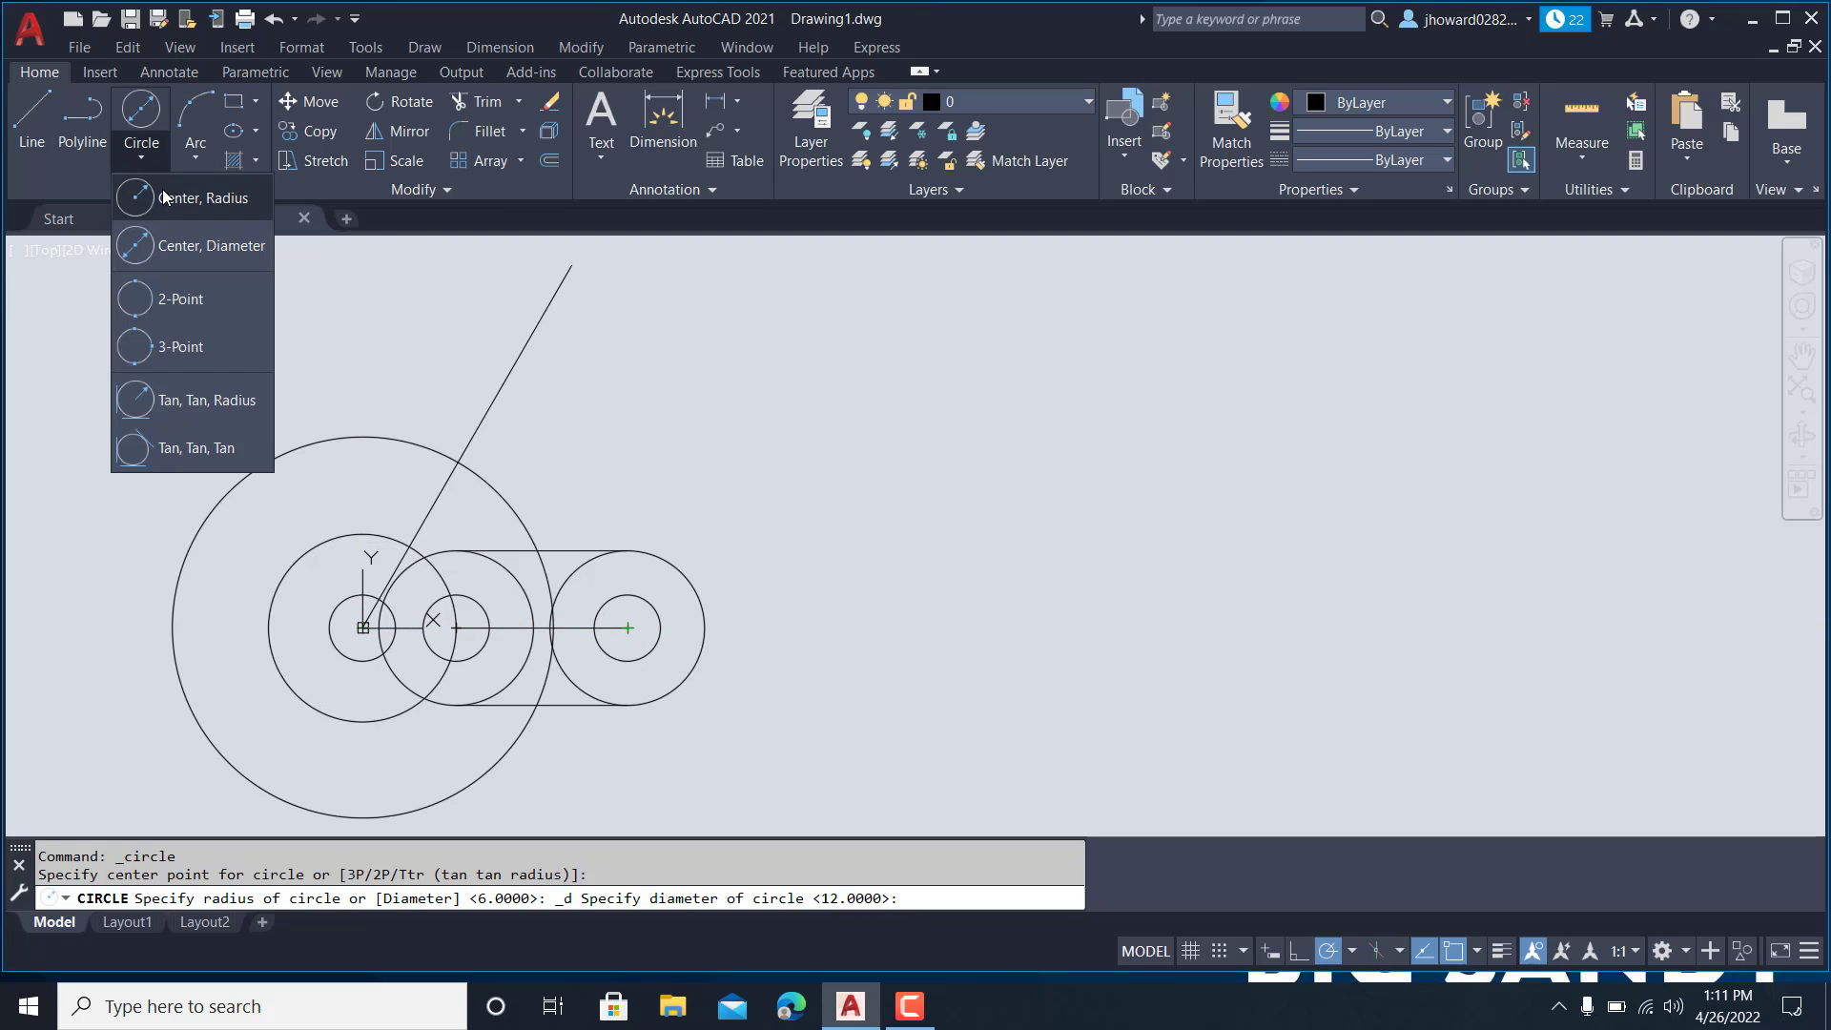
pyautogui.click(186, 196)
pyautogui.click(362, 628)
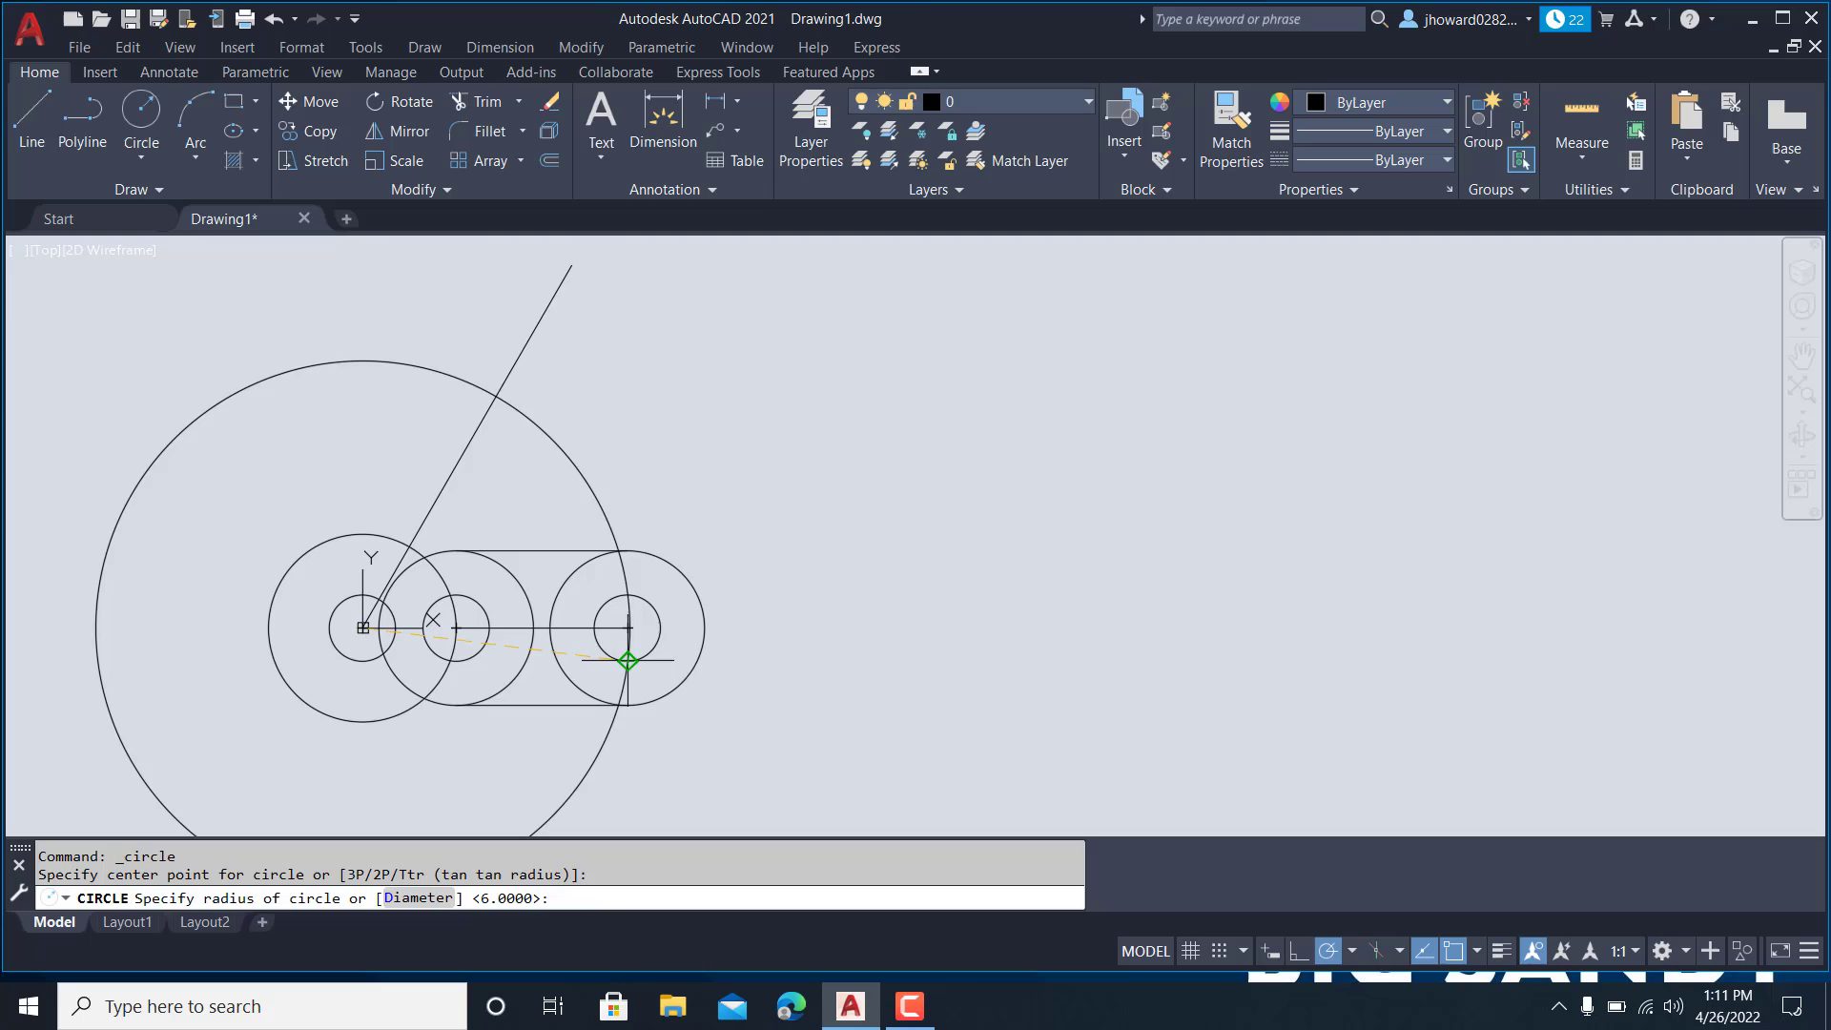
pyautogui.press('Escape')
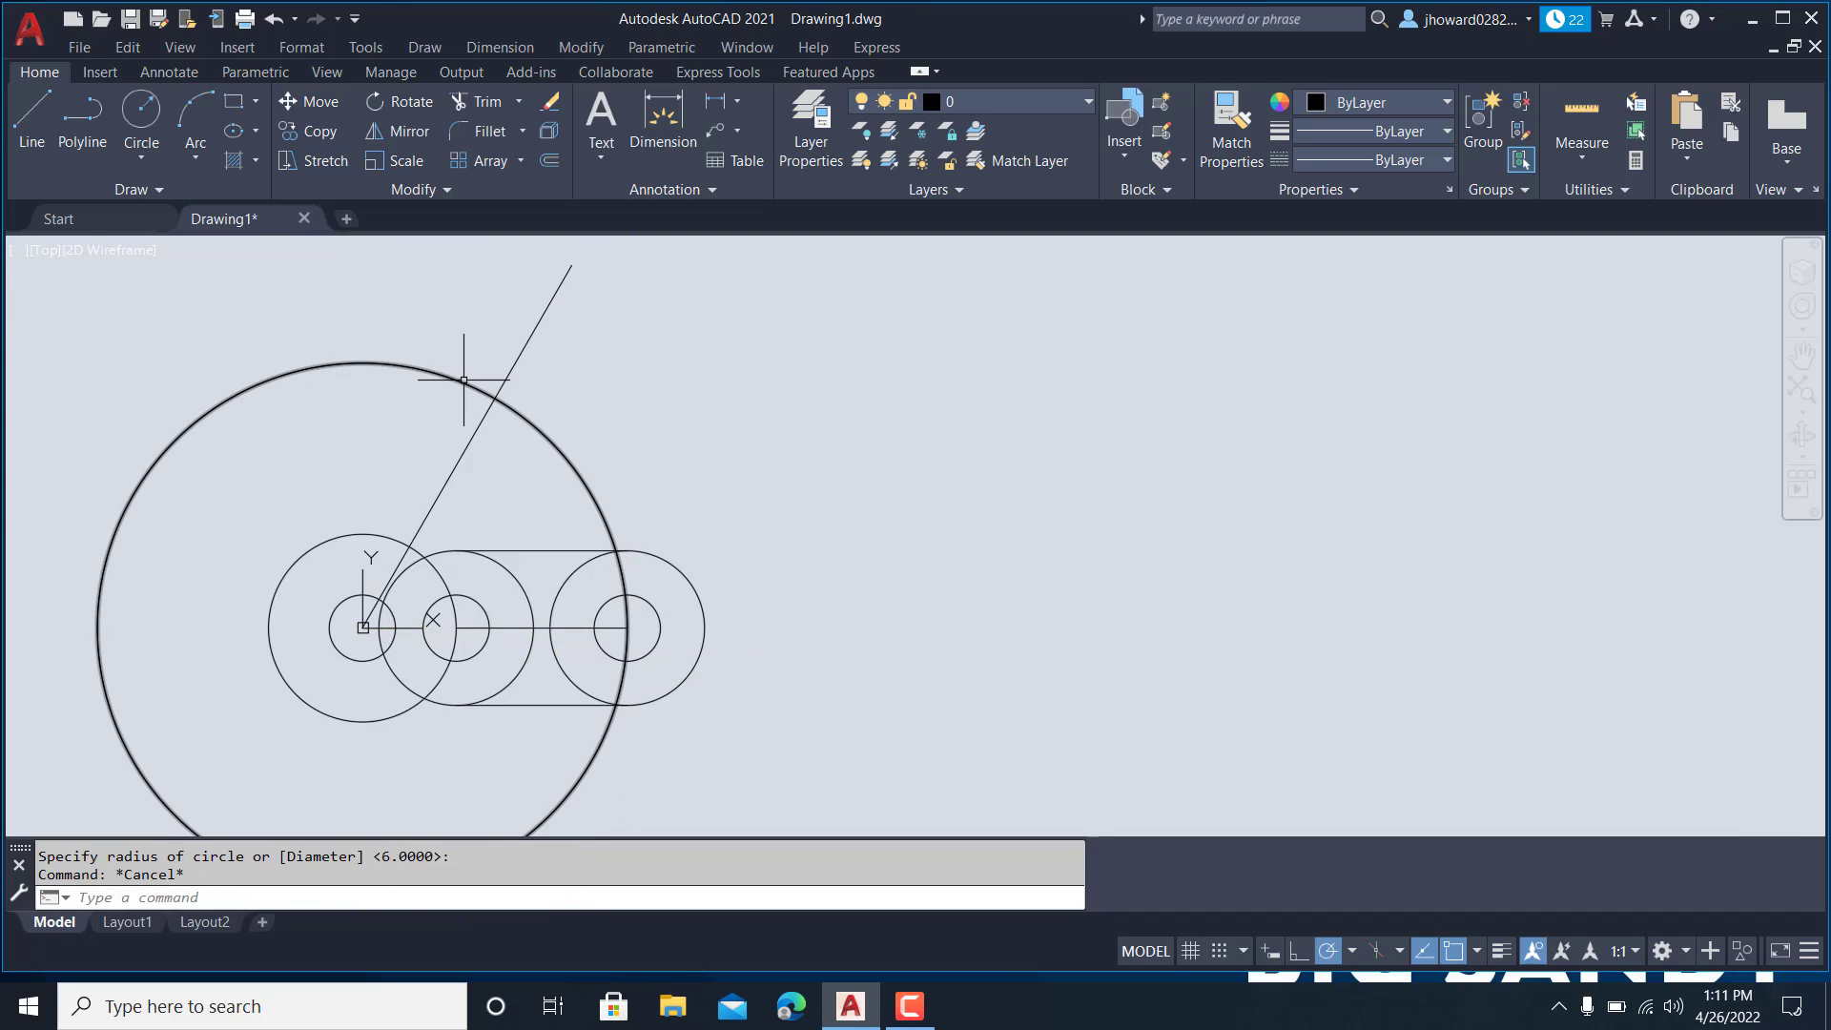
# - Copy the right circle pair to two points along the 60° line
pyautogui.click(770, 704)
pyautogui.click(652, 565)
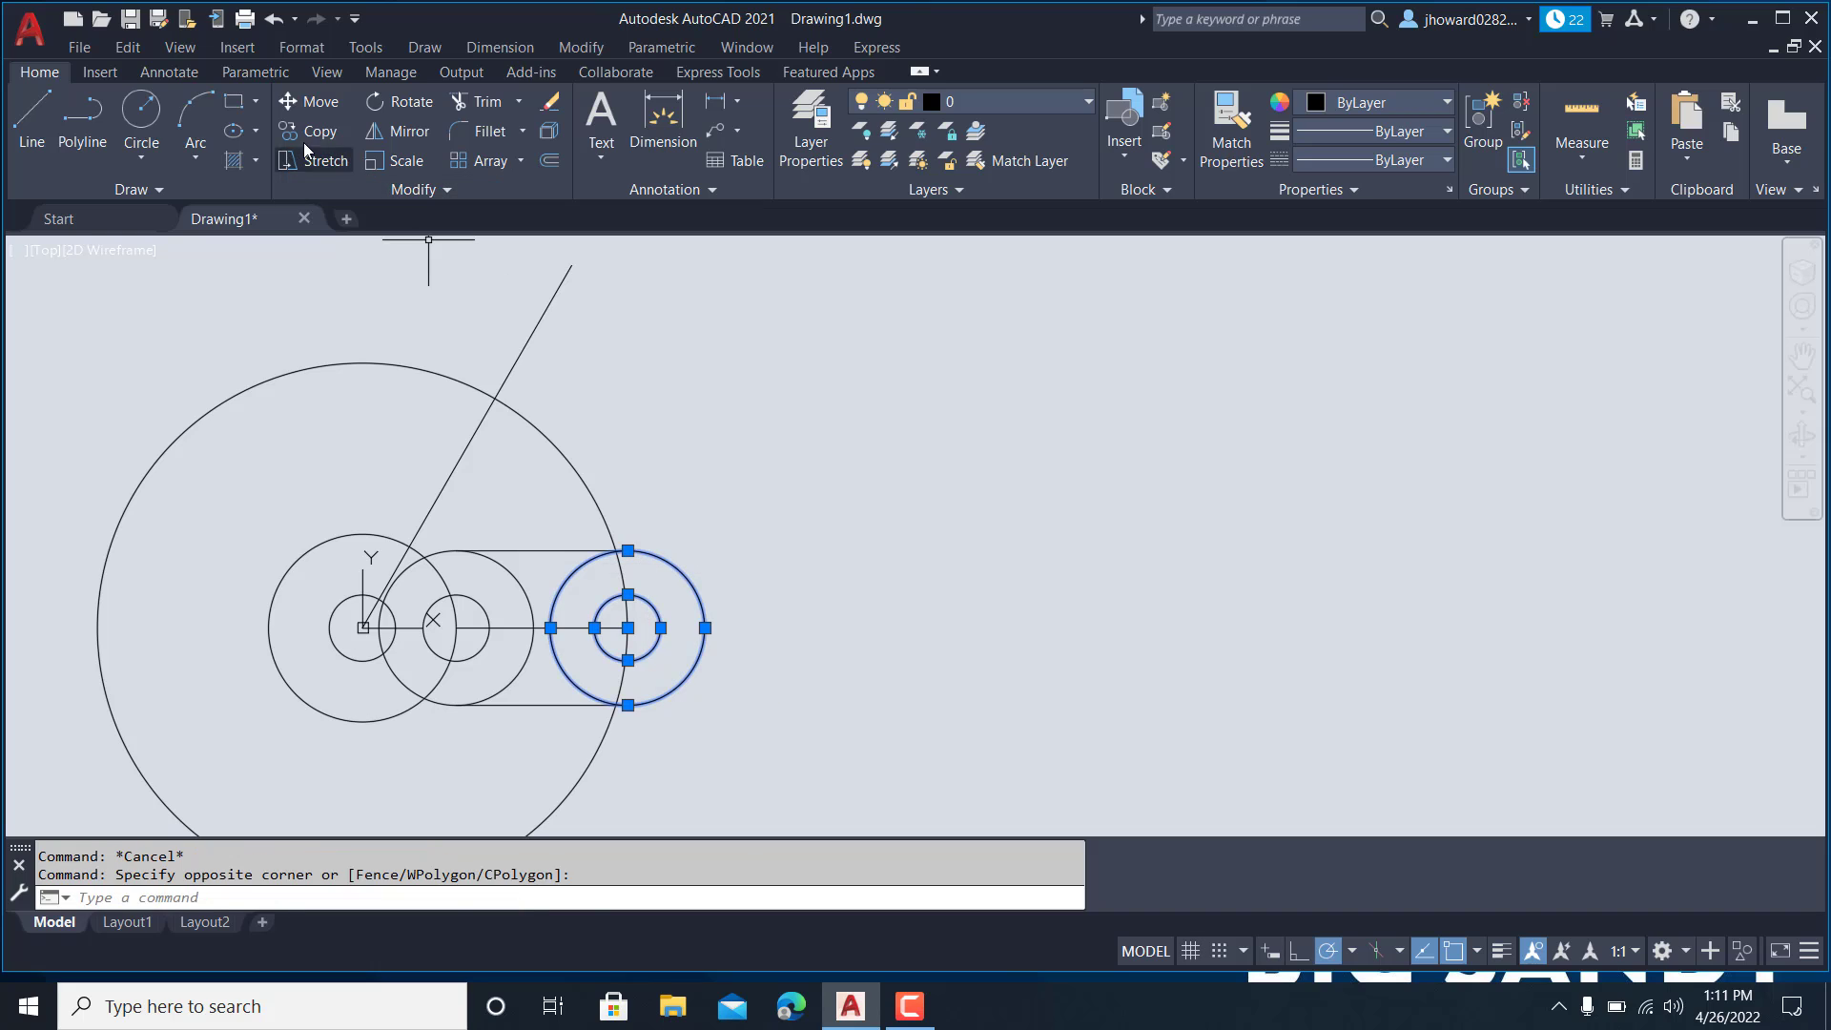
pyautogui.click(628, 628)
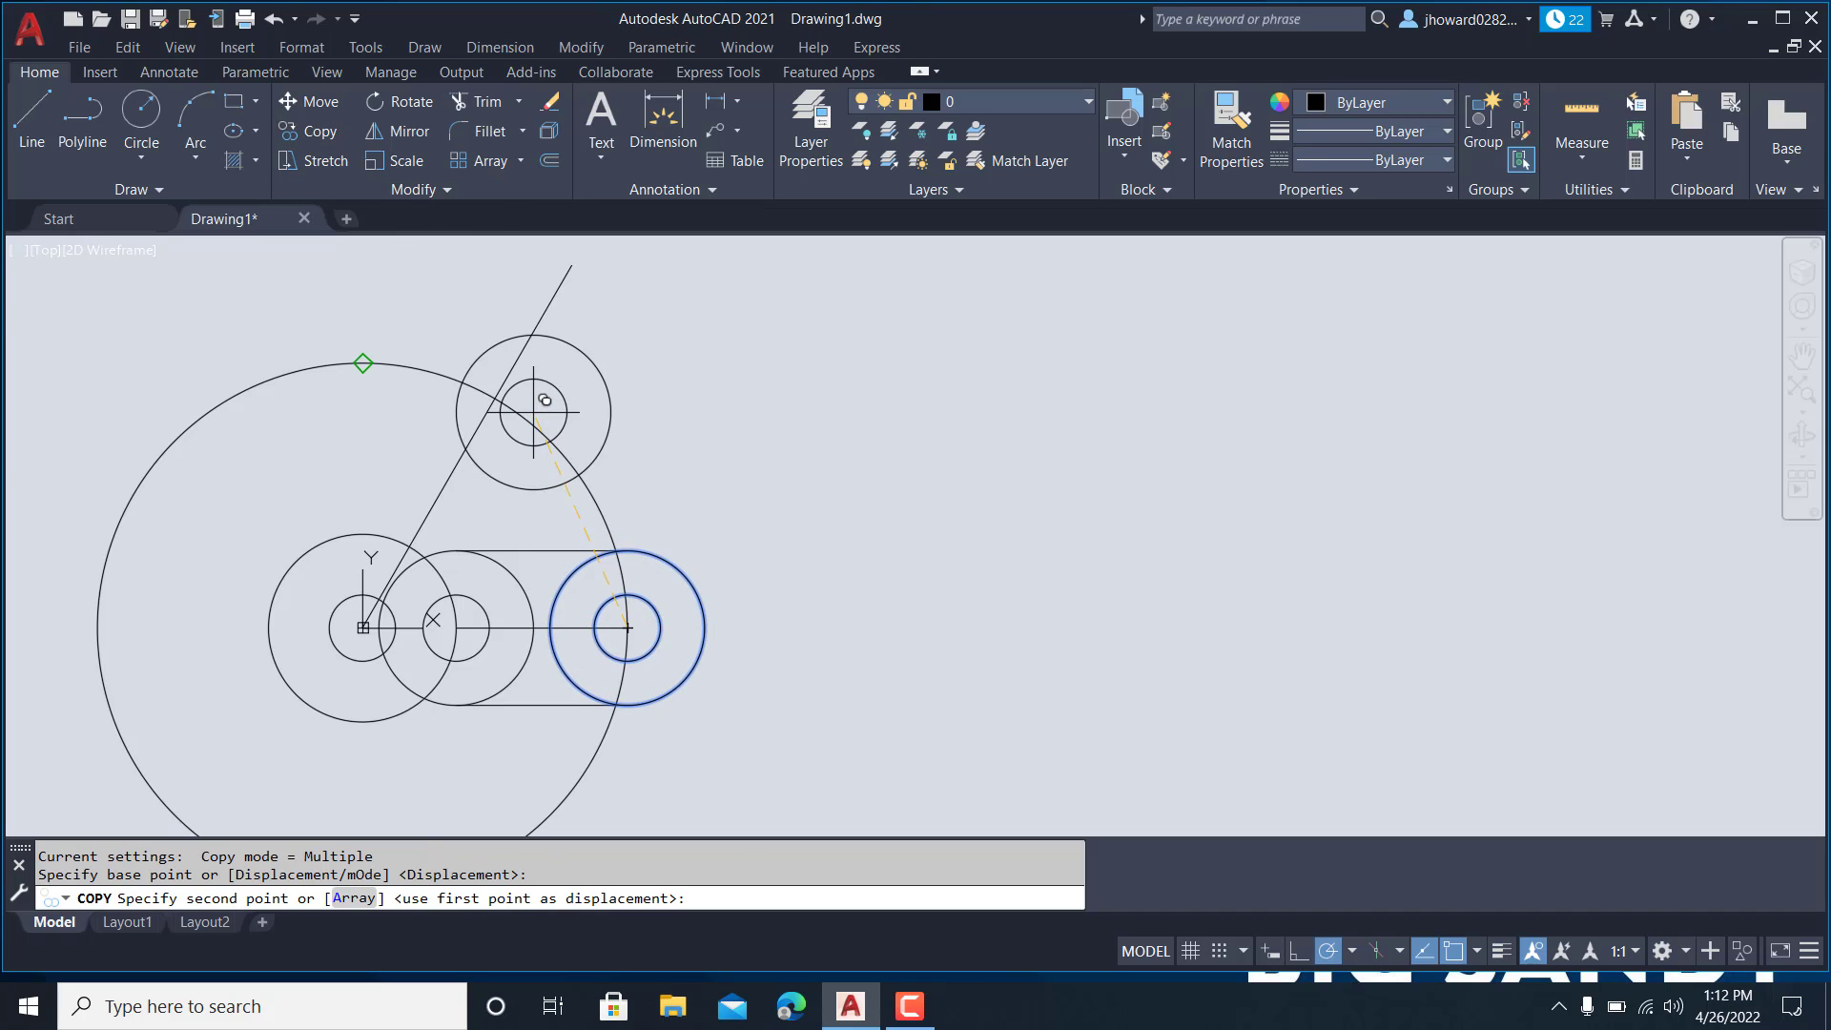
pyautogui.click(496, 399)
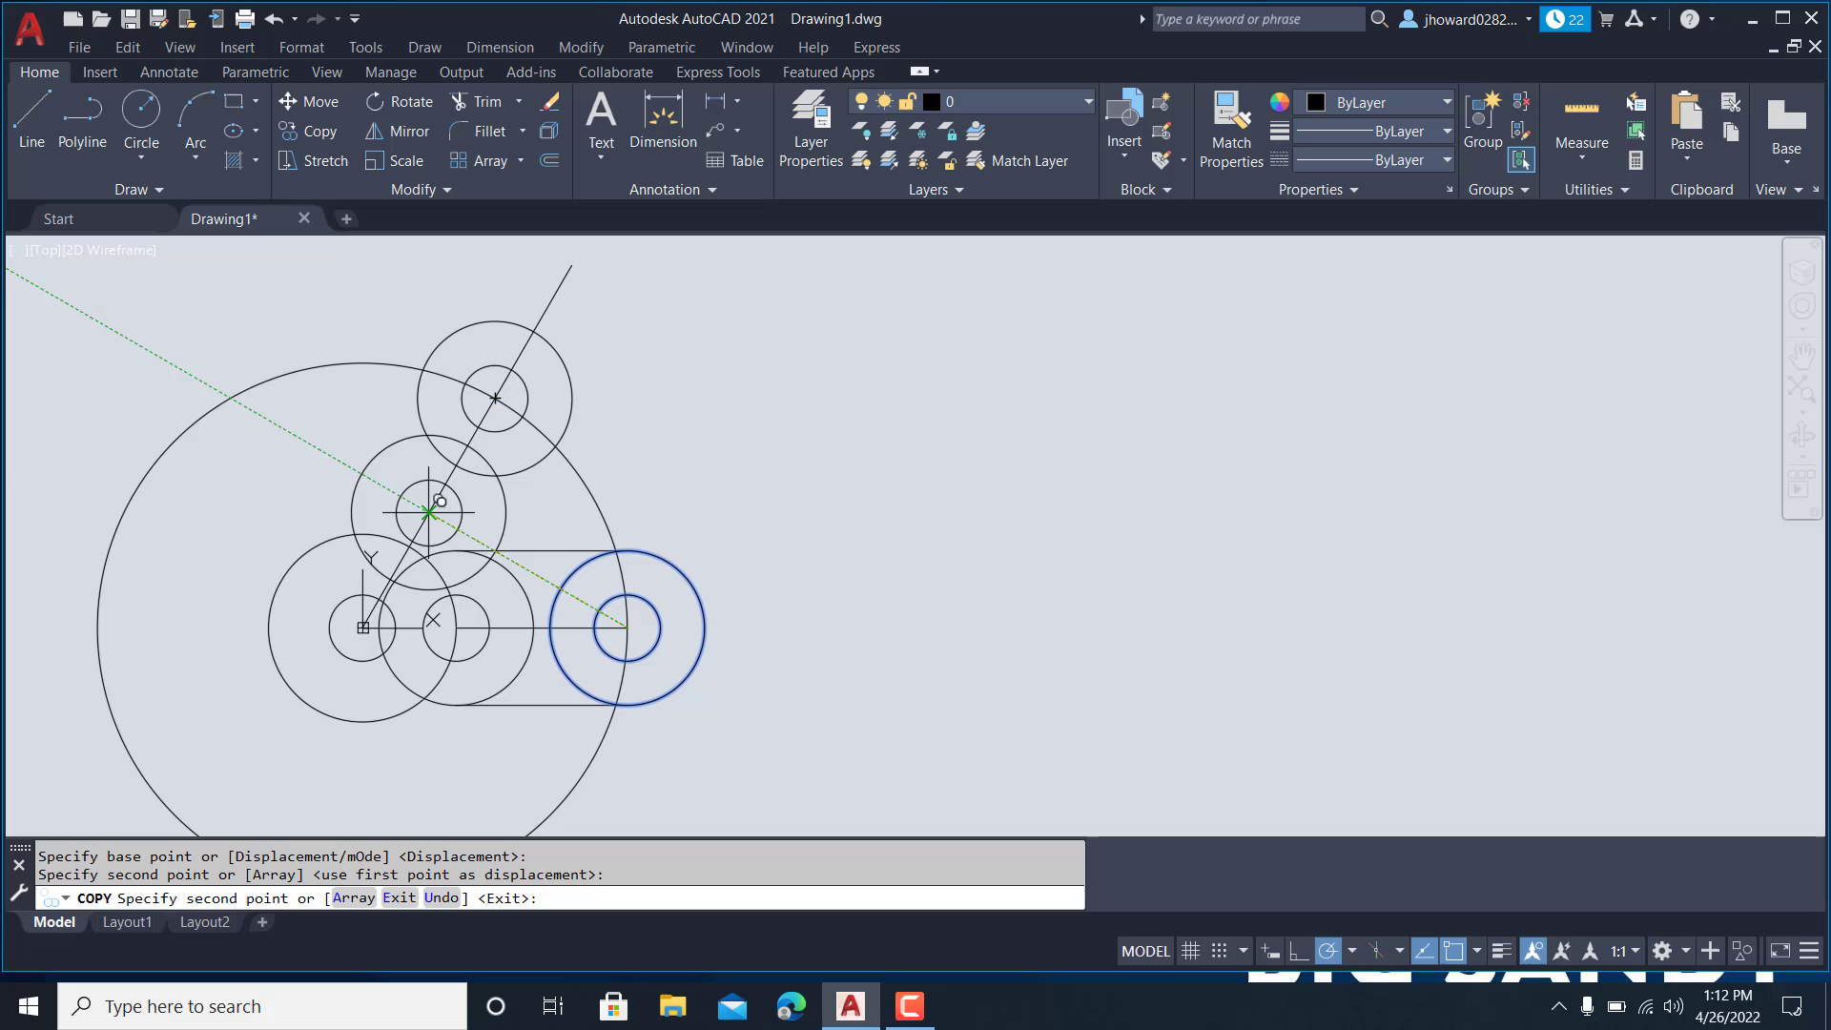
pyautogui.click(409, 546)
pyautogui.press('Escape')
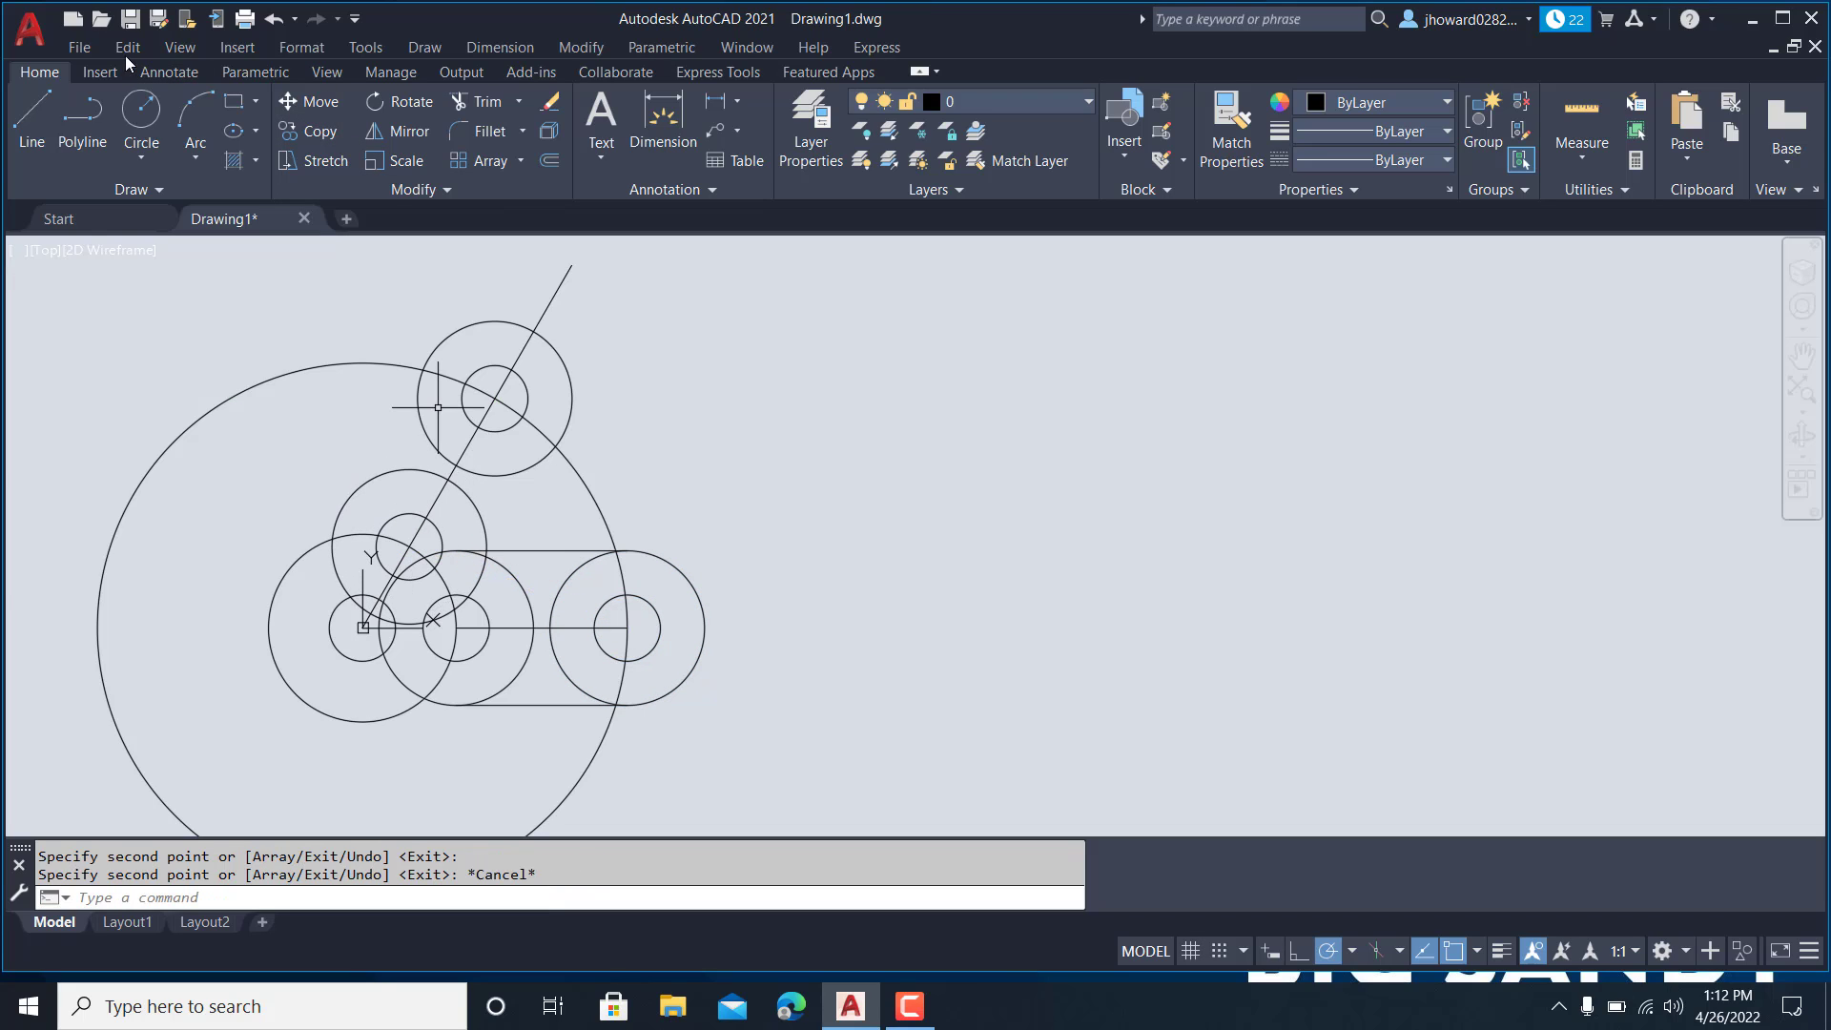
pyautogui.click(51, 119)
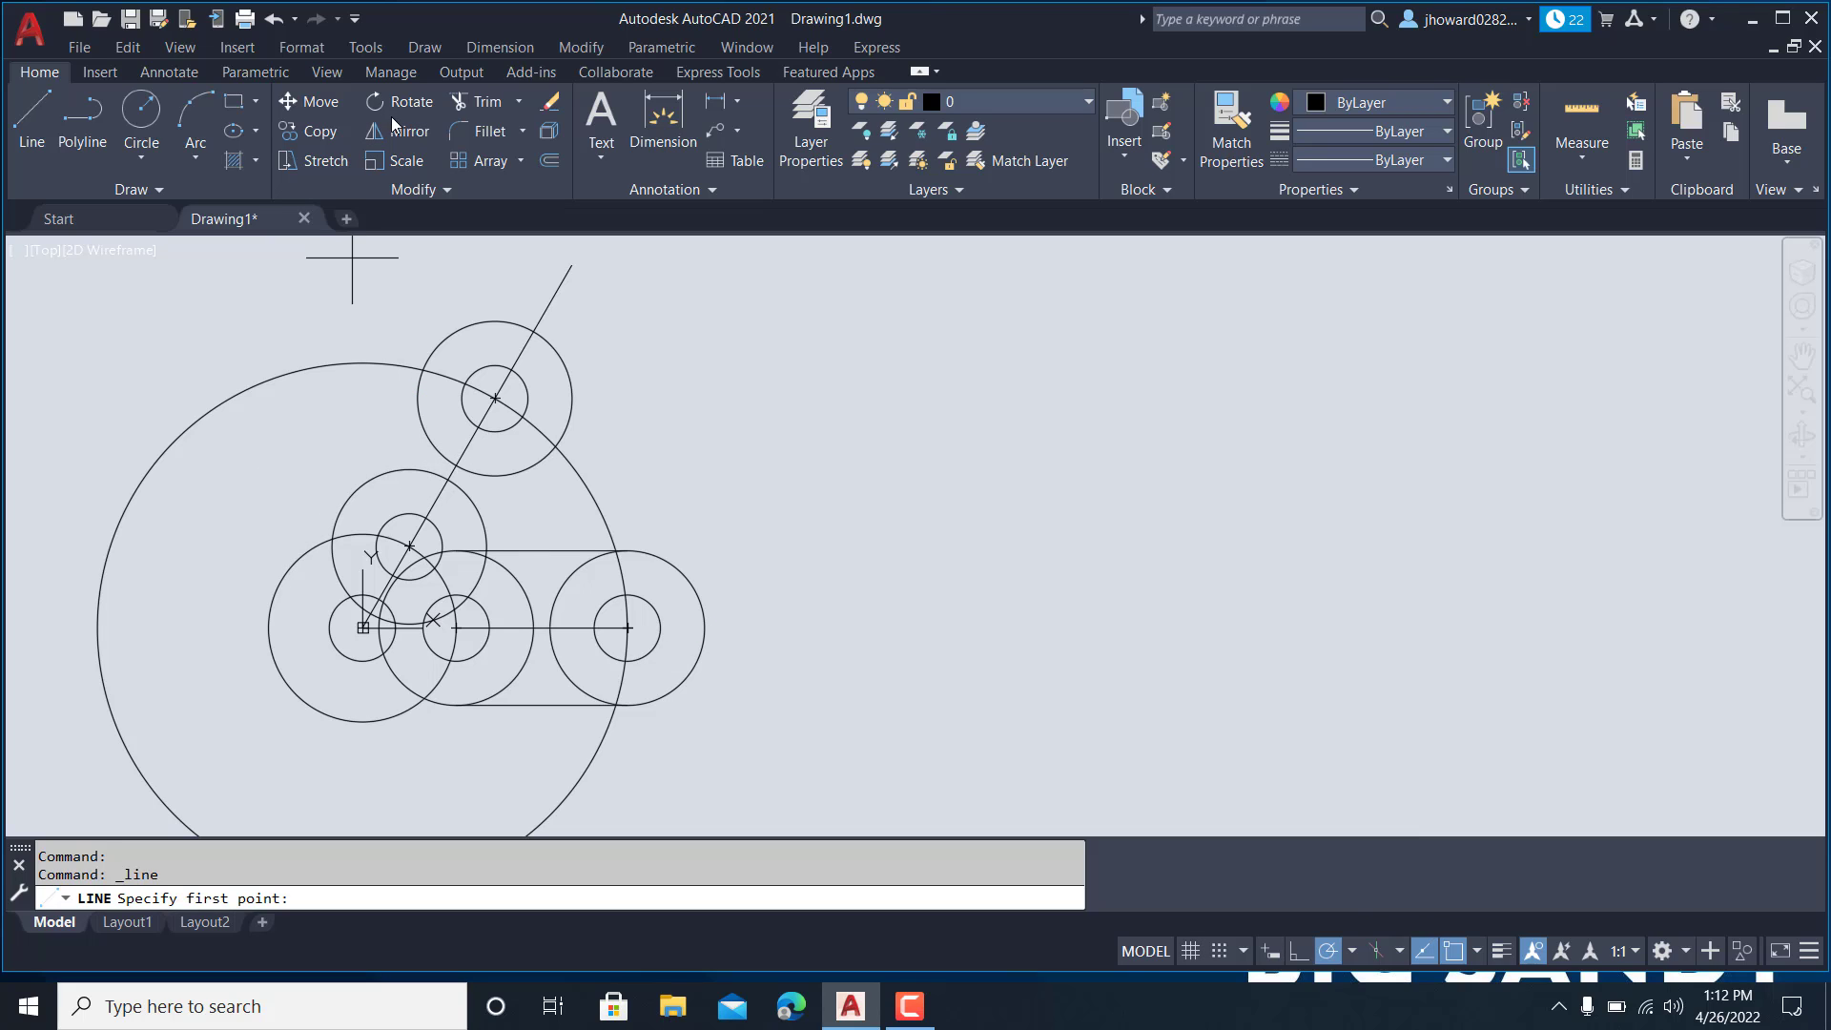
pyautogui.click(365, 48)
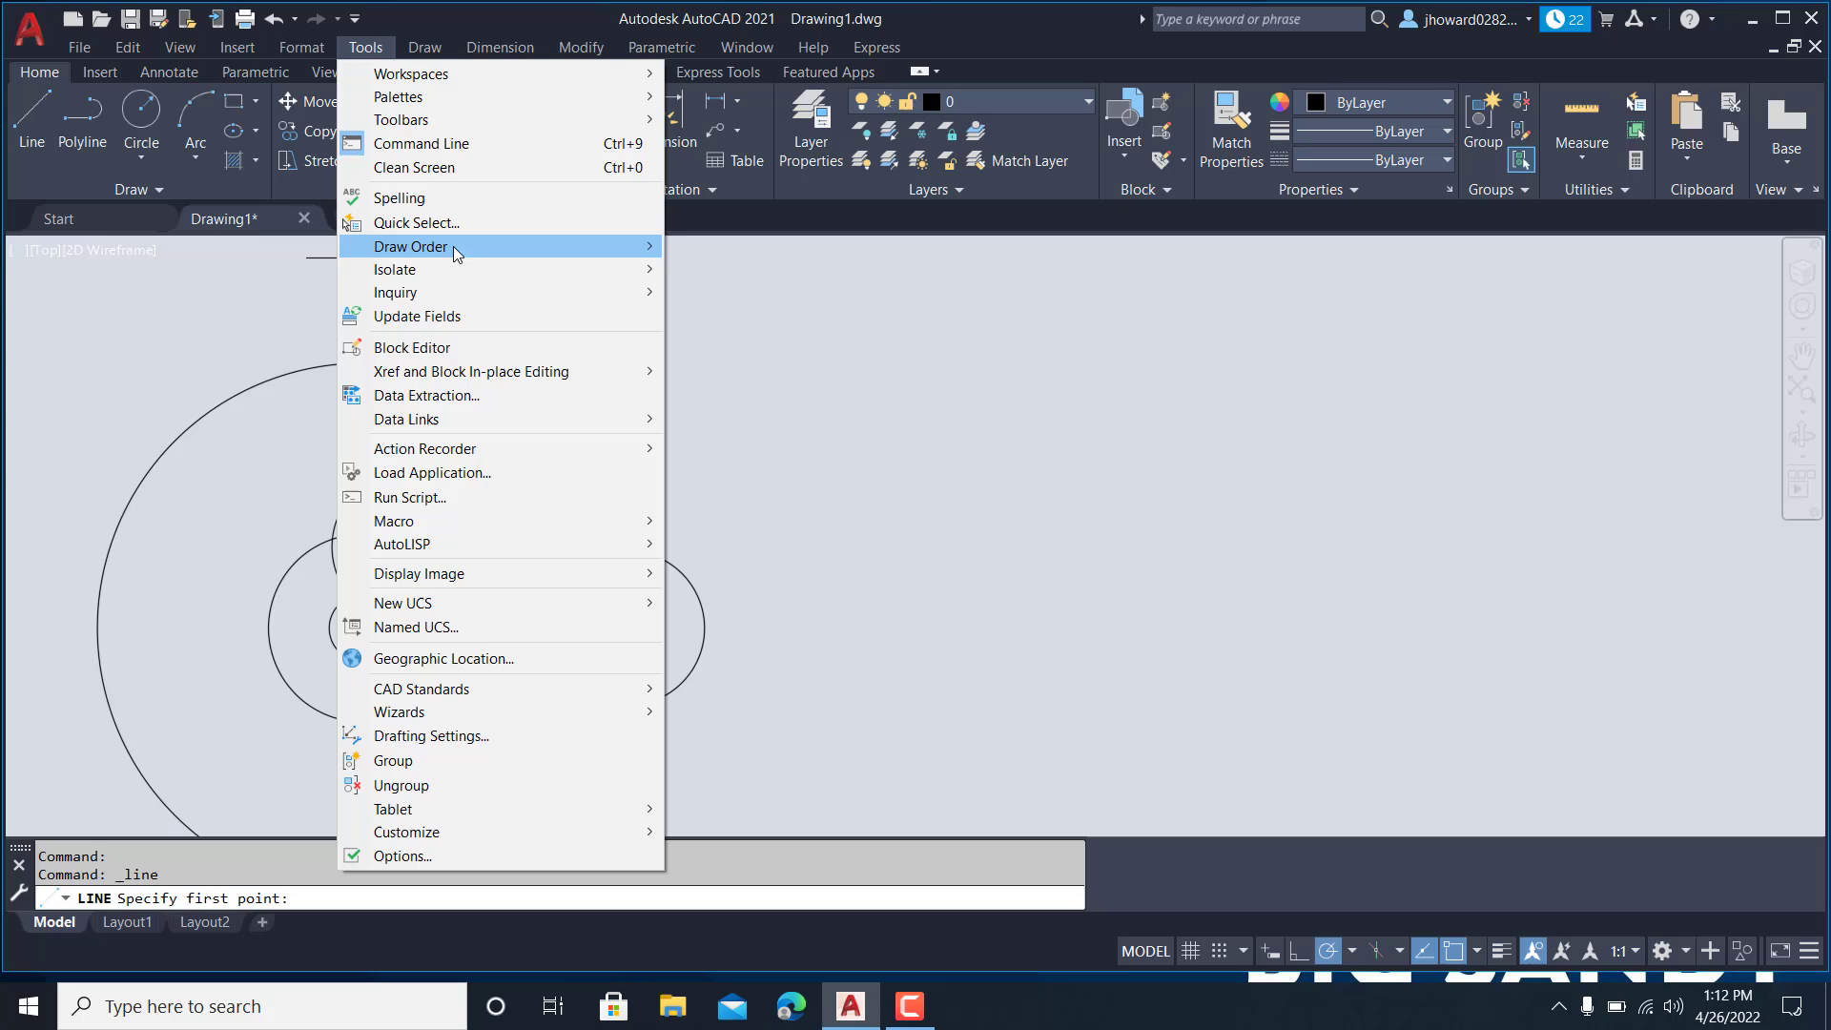
# - Display the Object Snap toolbar and float it over the drawing
pyautogui.moveTo(438, 128)
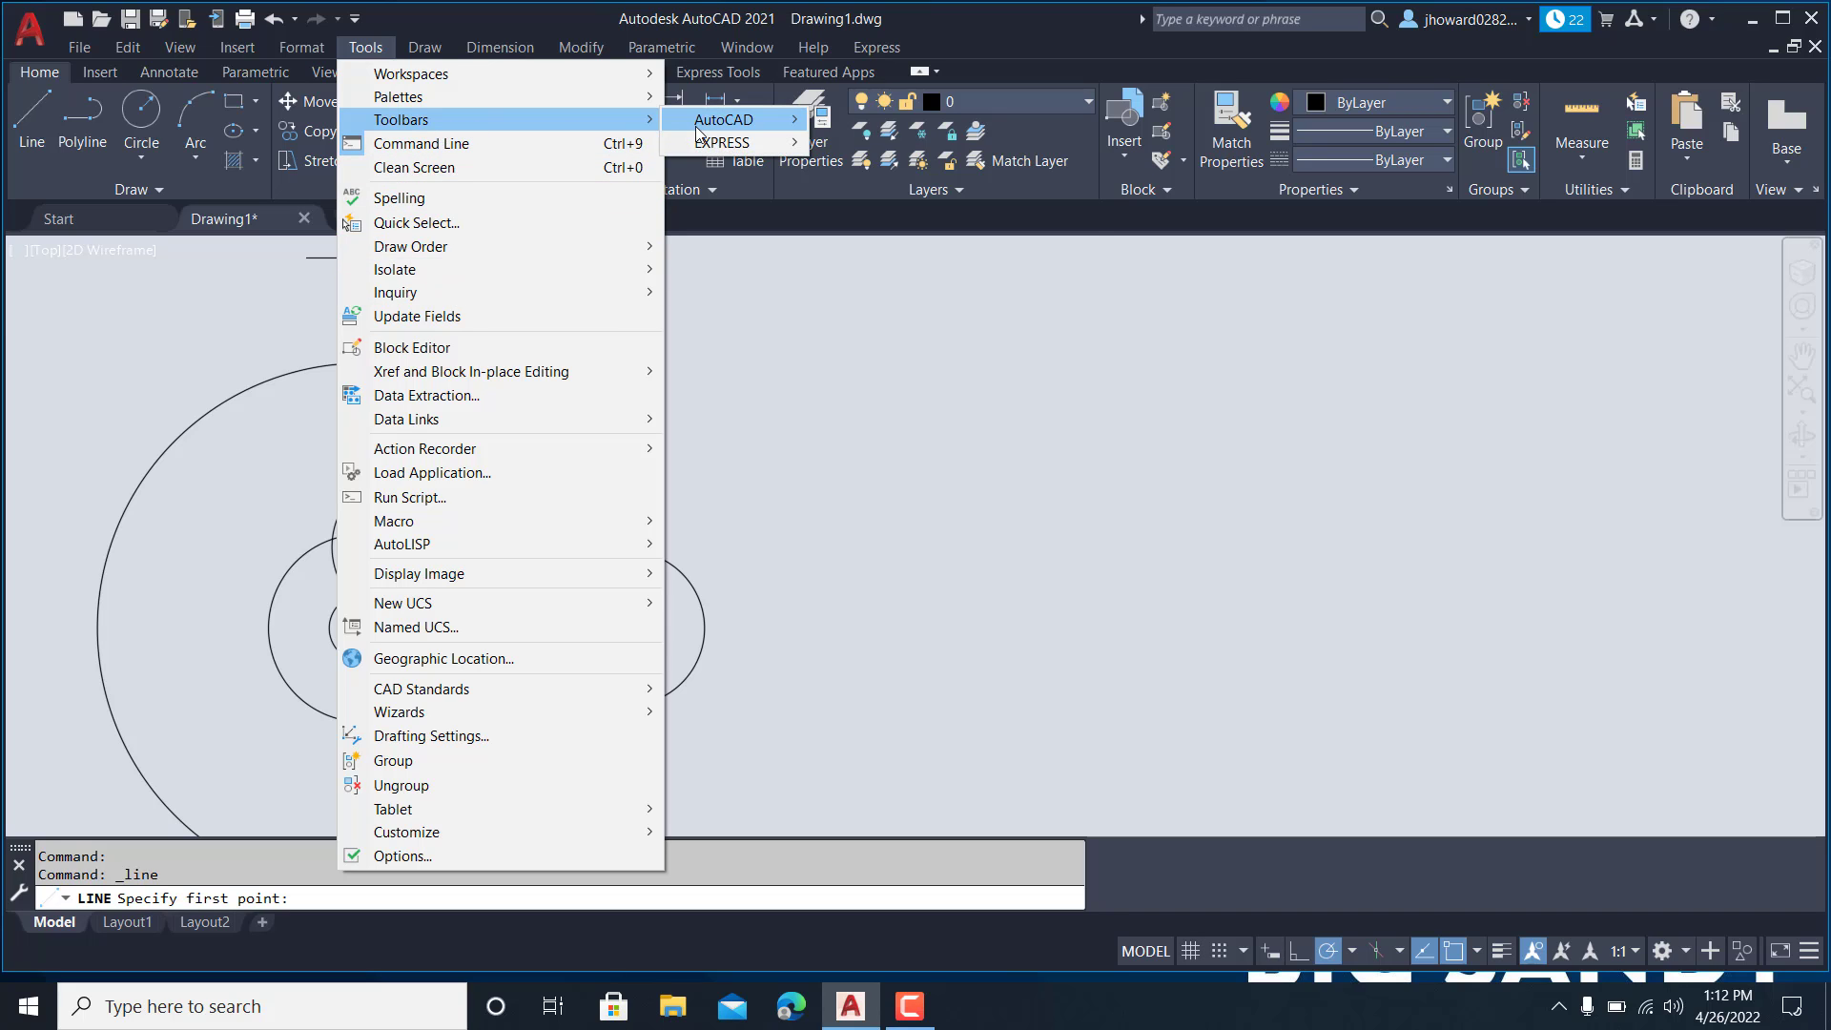
pyautogui.moveTo(699, 129)
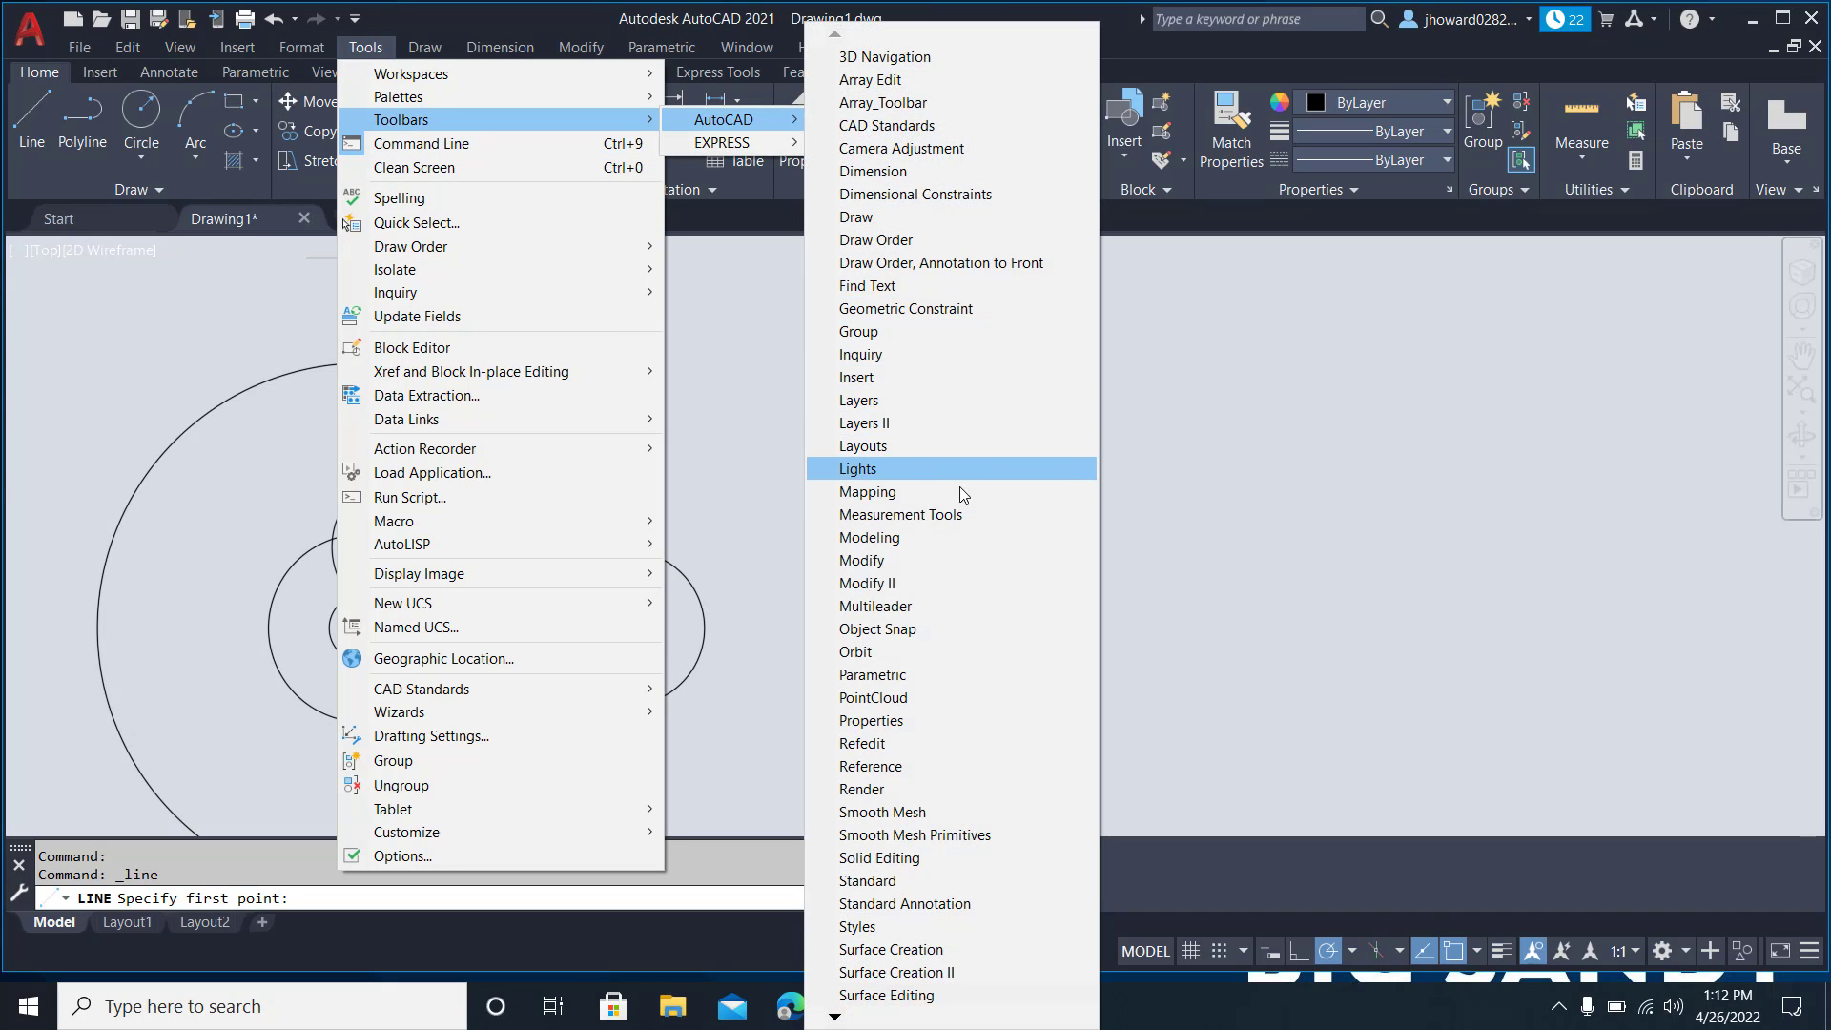
pyautogui.click(878, 629)
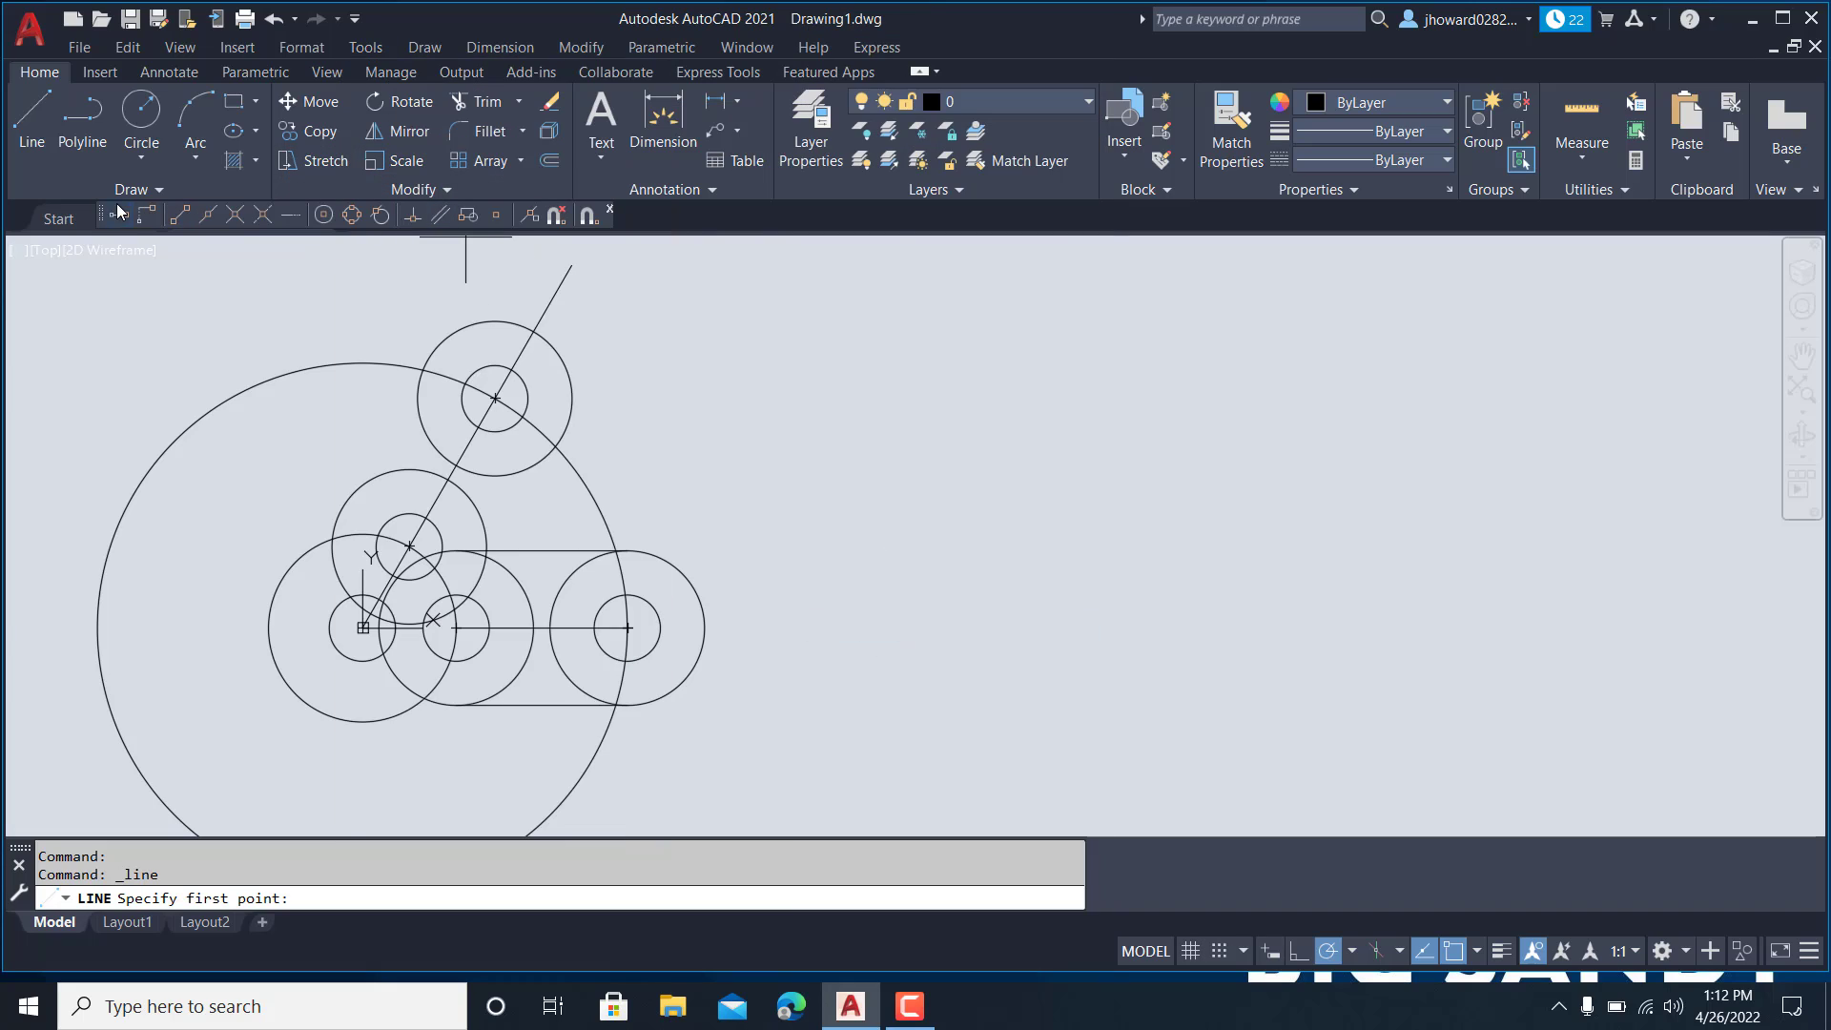
pyautogui.moveTo(119, 210); pyautogui.dragTo(610, 320)
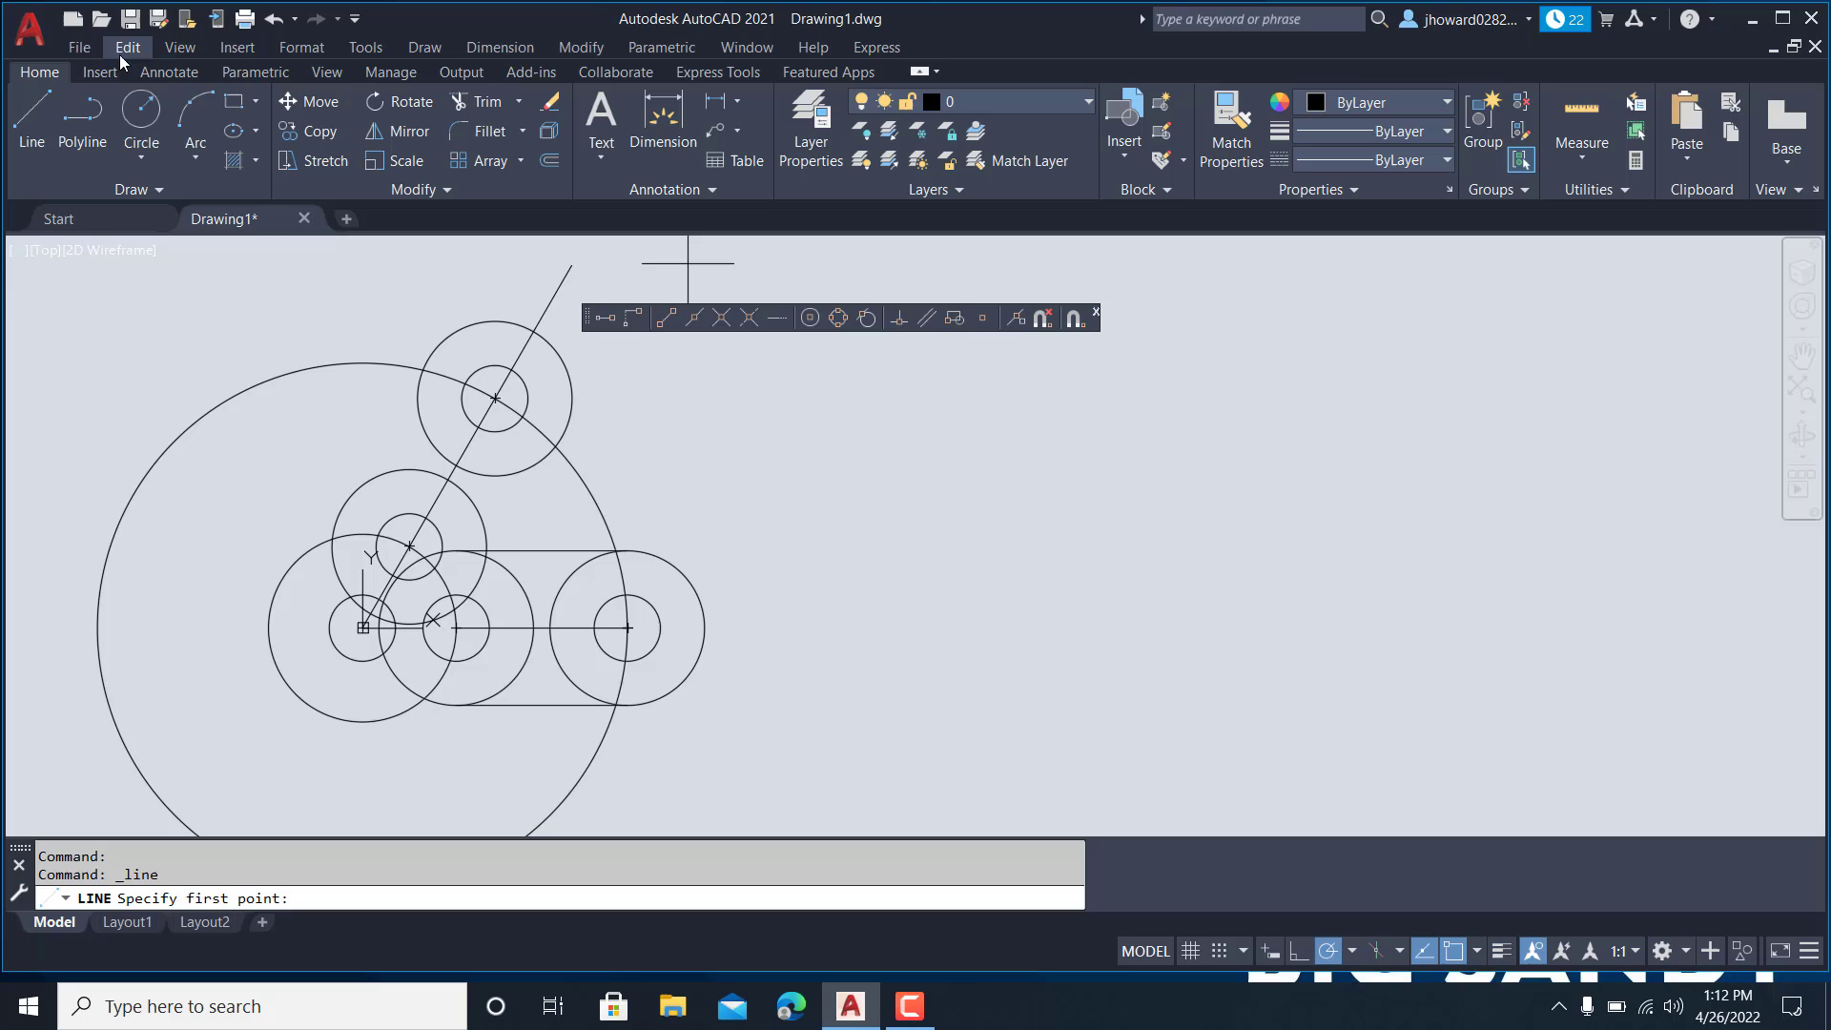
# - Draw a line tangent to the left sides of the lower and top copied circles
pyautogui.click(860, 319)
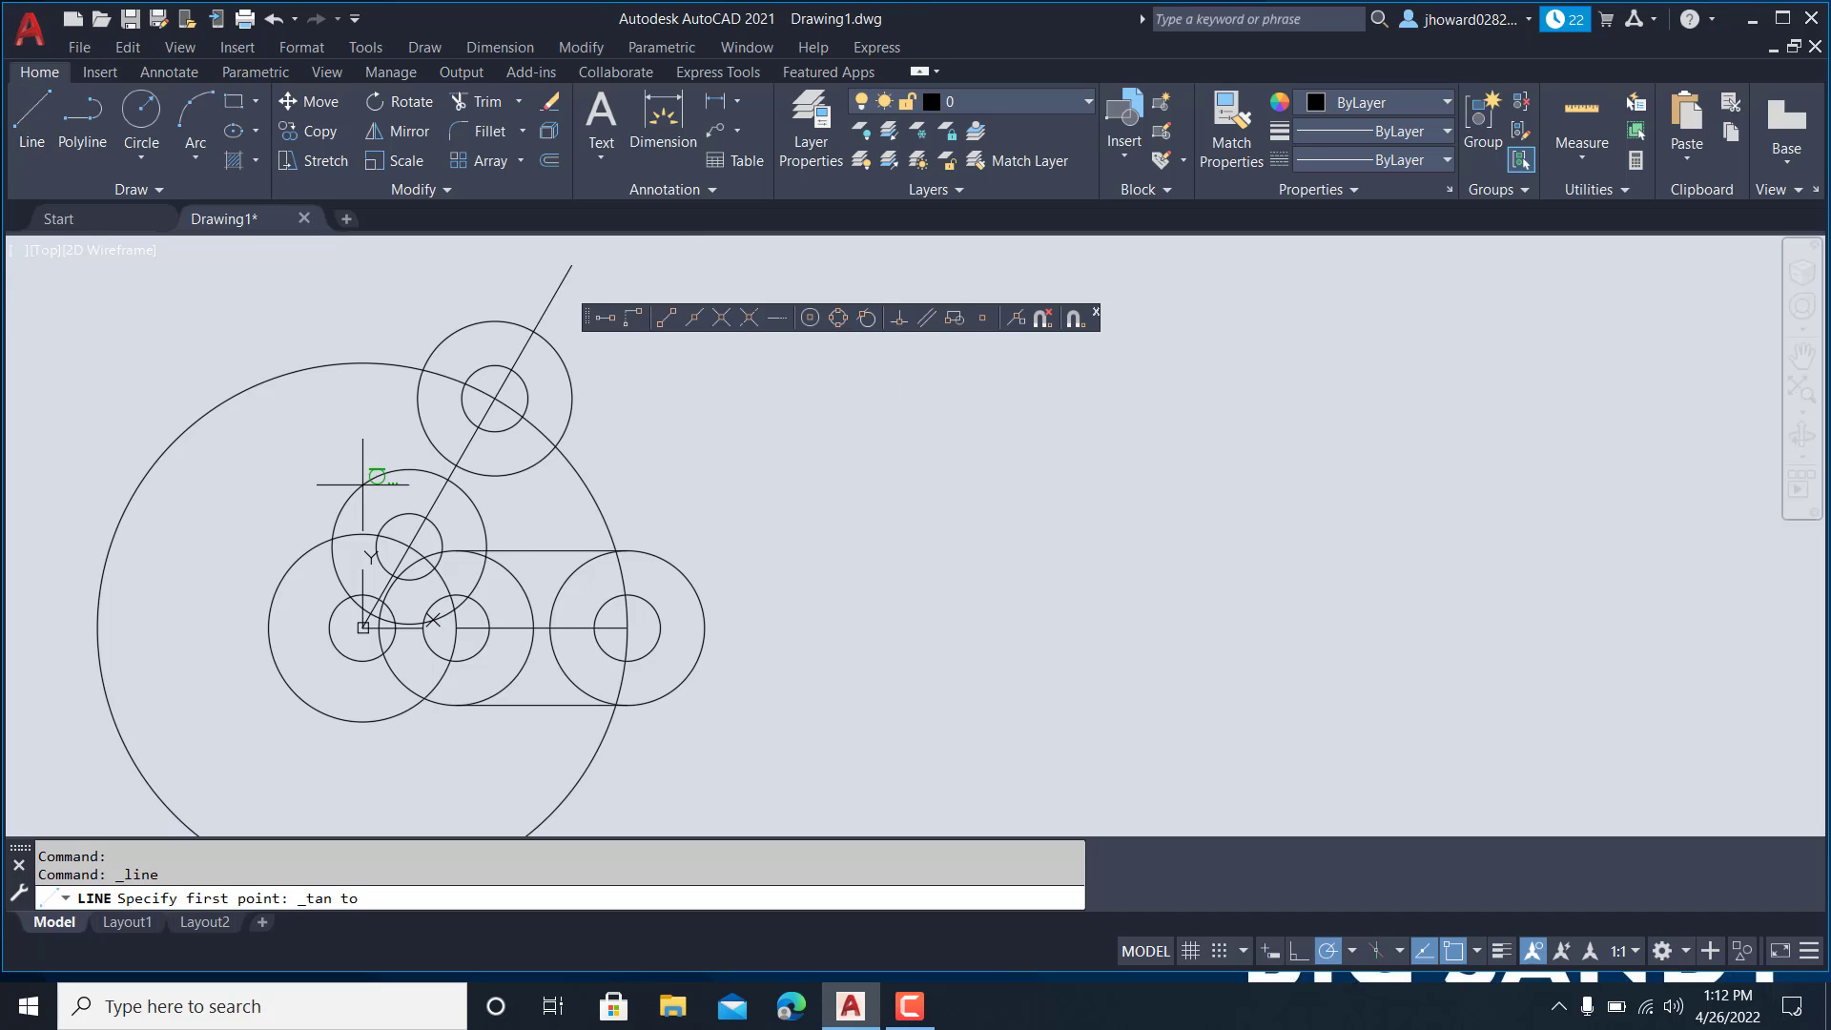
pyautogui.click(335, 535)
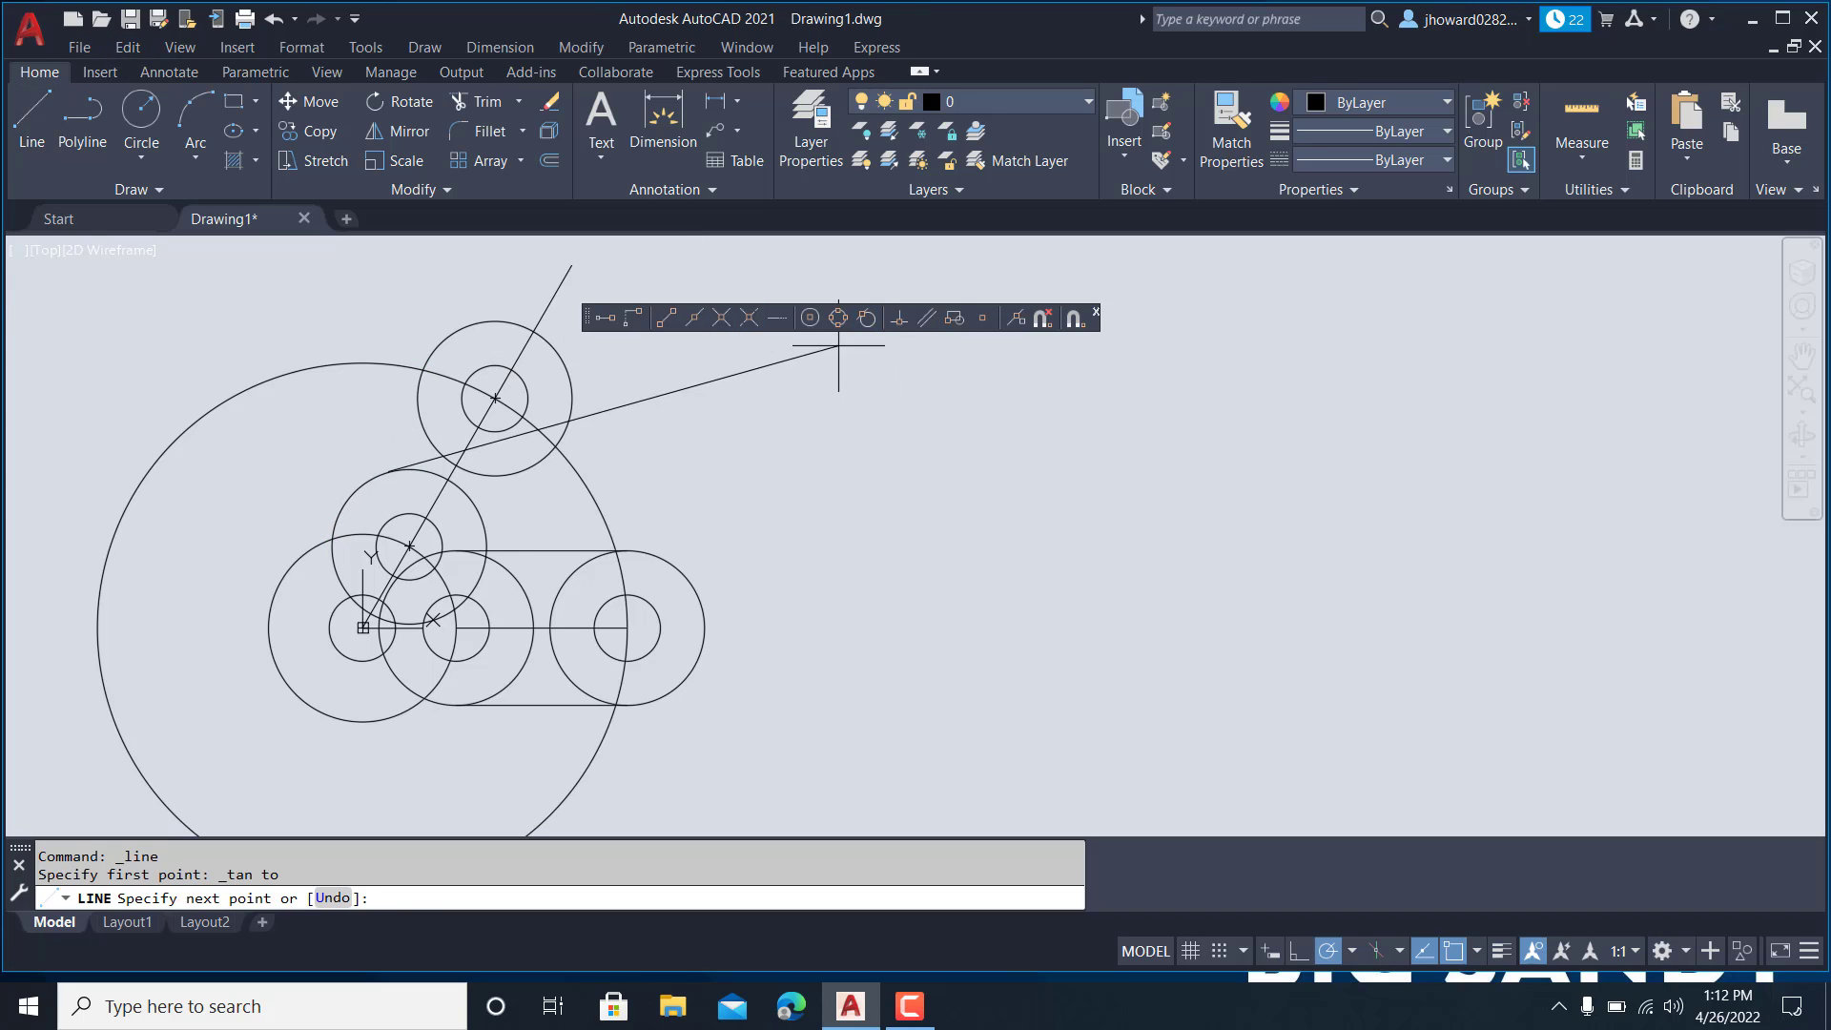
pyautogui.click(867, 321)
pyautogui.click(436, 349)
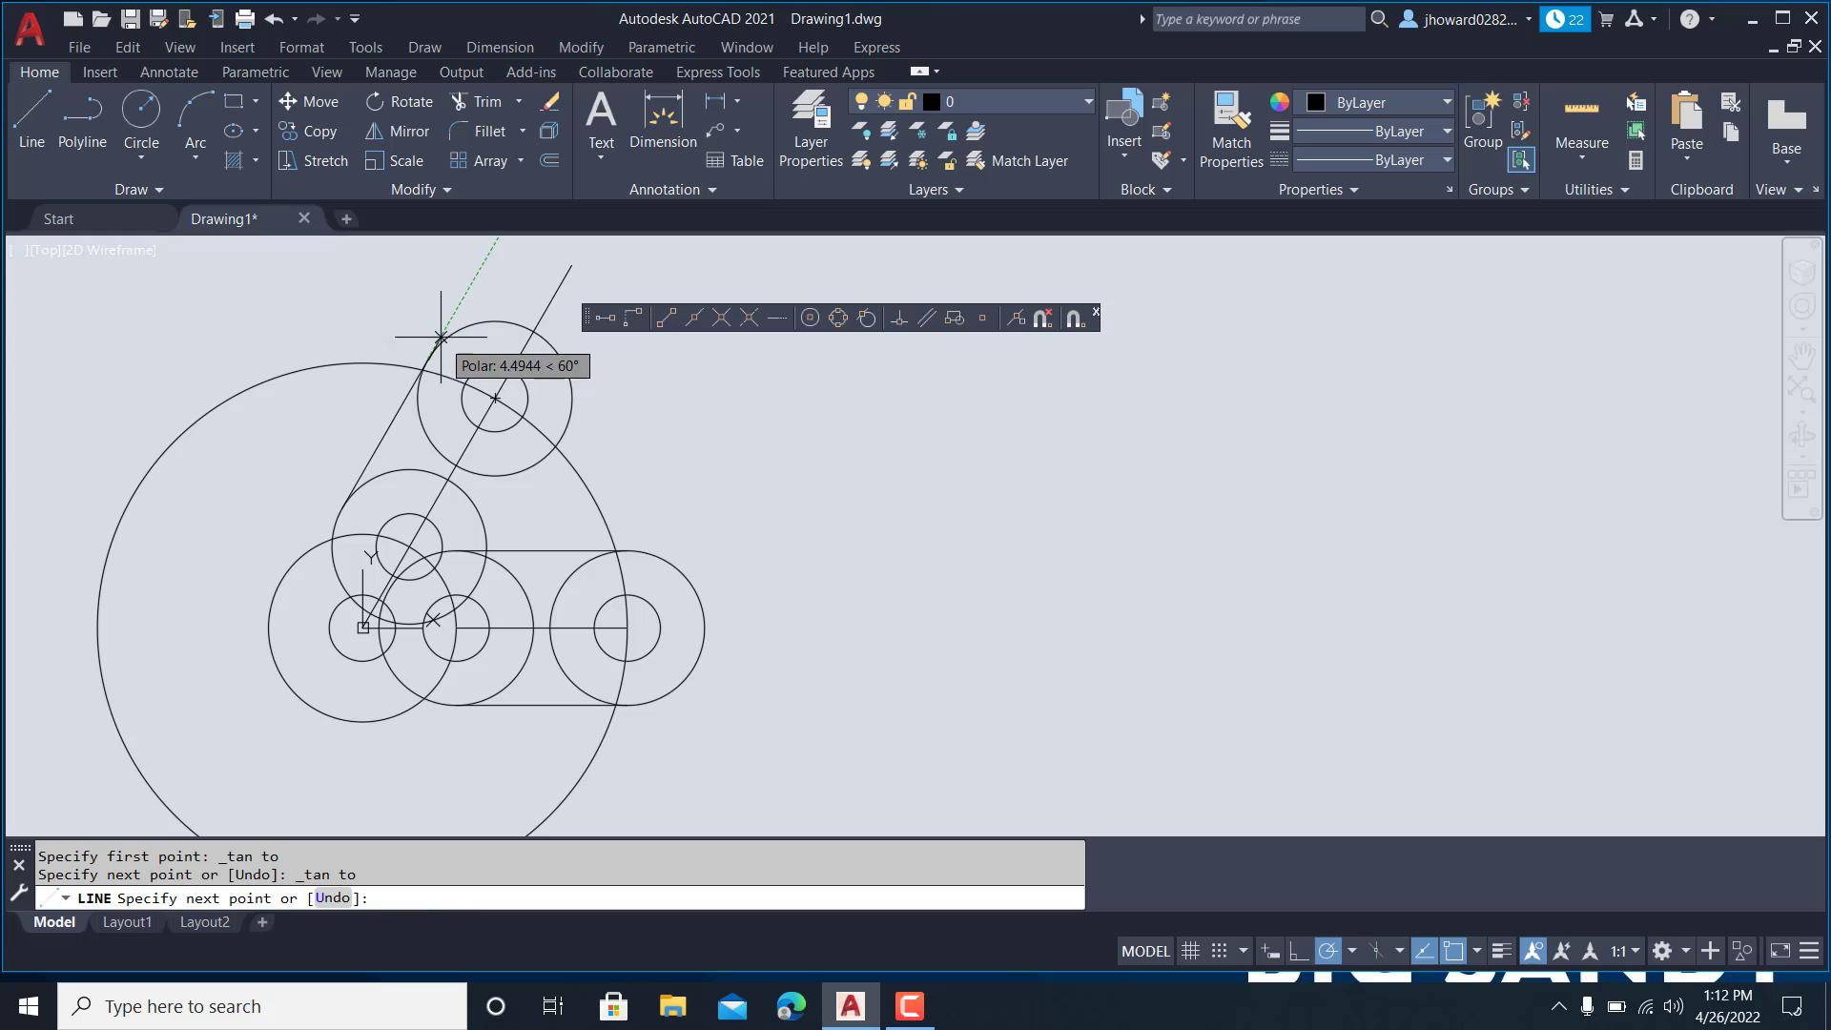
pyautogui.press('Escape')
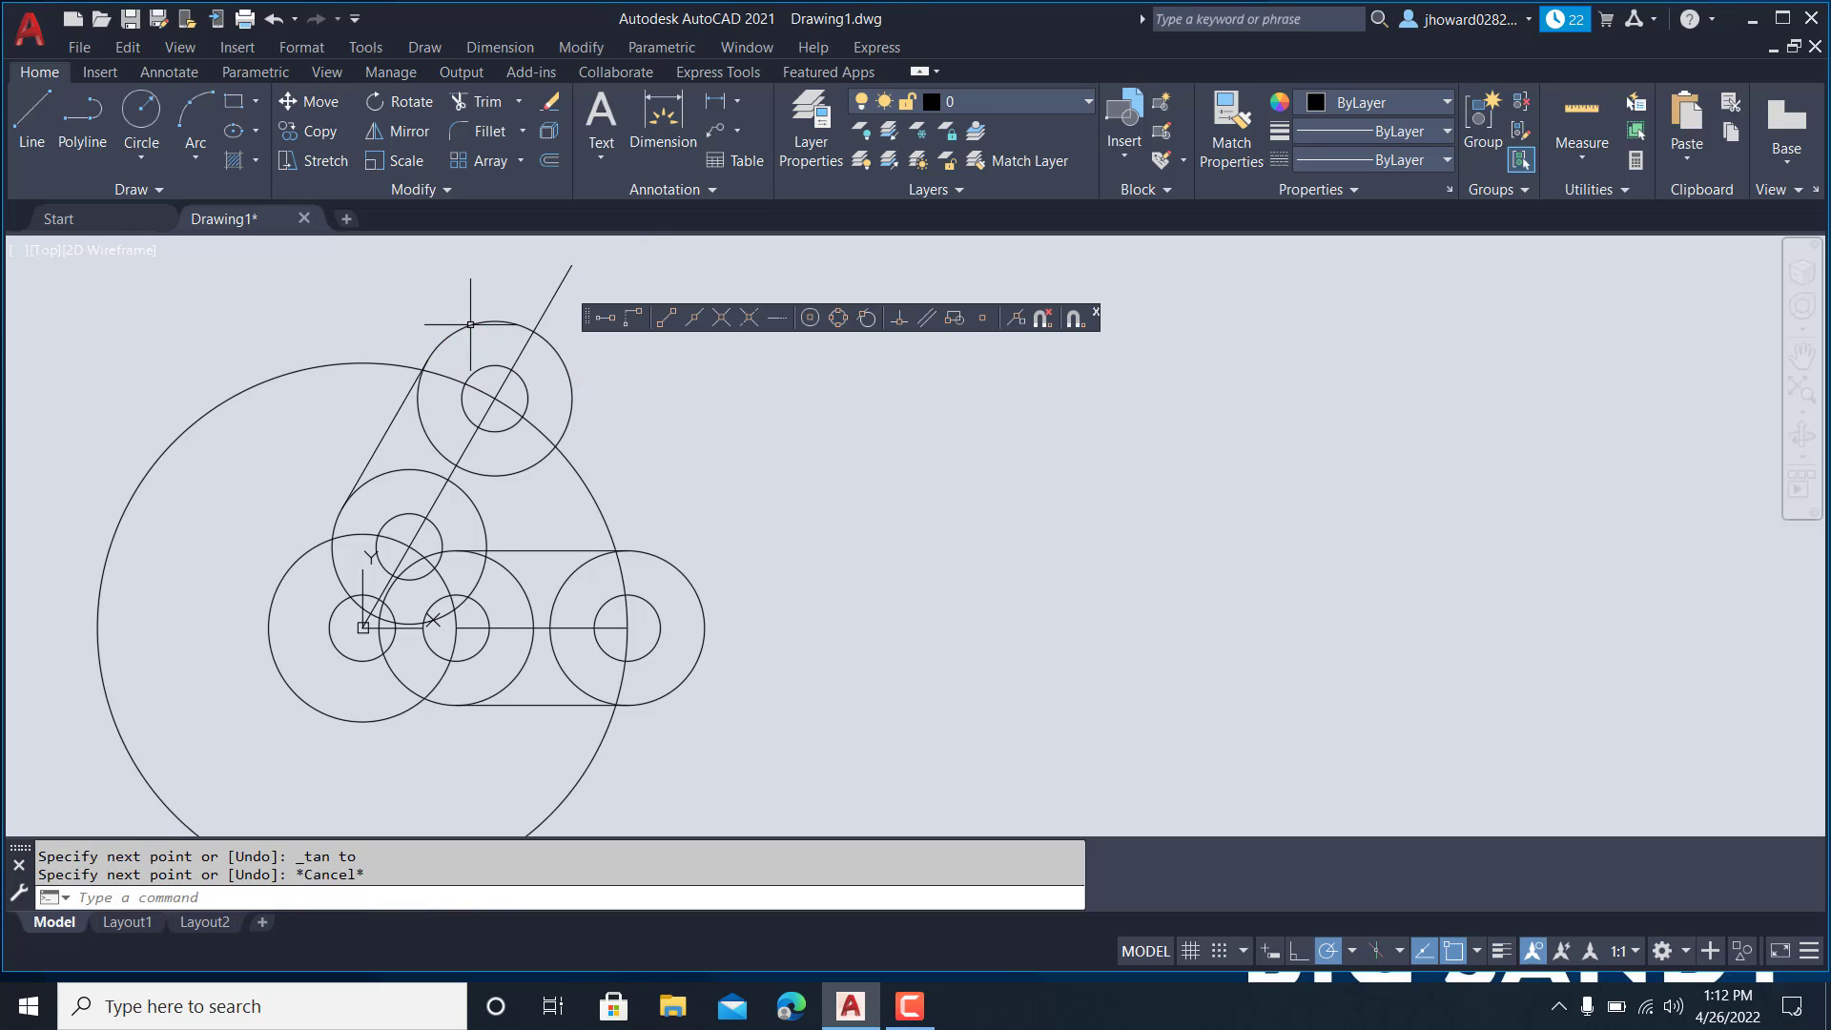
# - Start a line tangent to the middle copied circle with a one-time Tangent snap
pyautogui.click(36, 115)
pyautogui.keyDown('shift'); pyautogui.rightClick(669, 430); pyautogui.keyUp('shift')
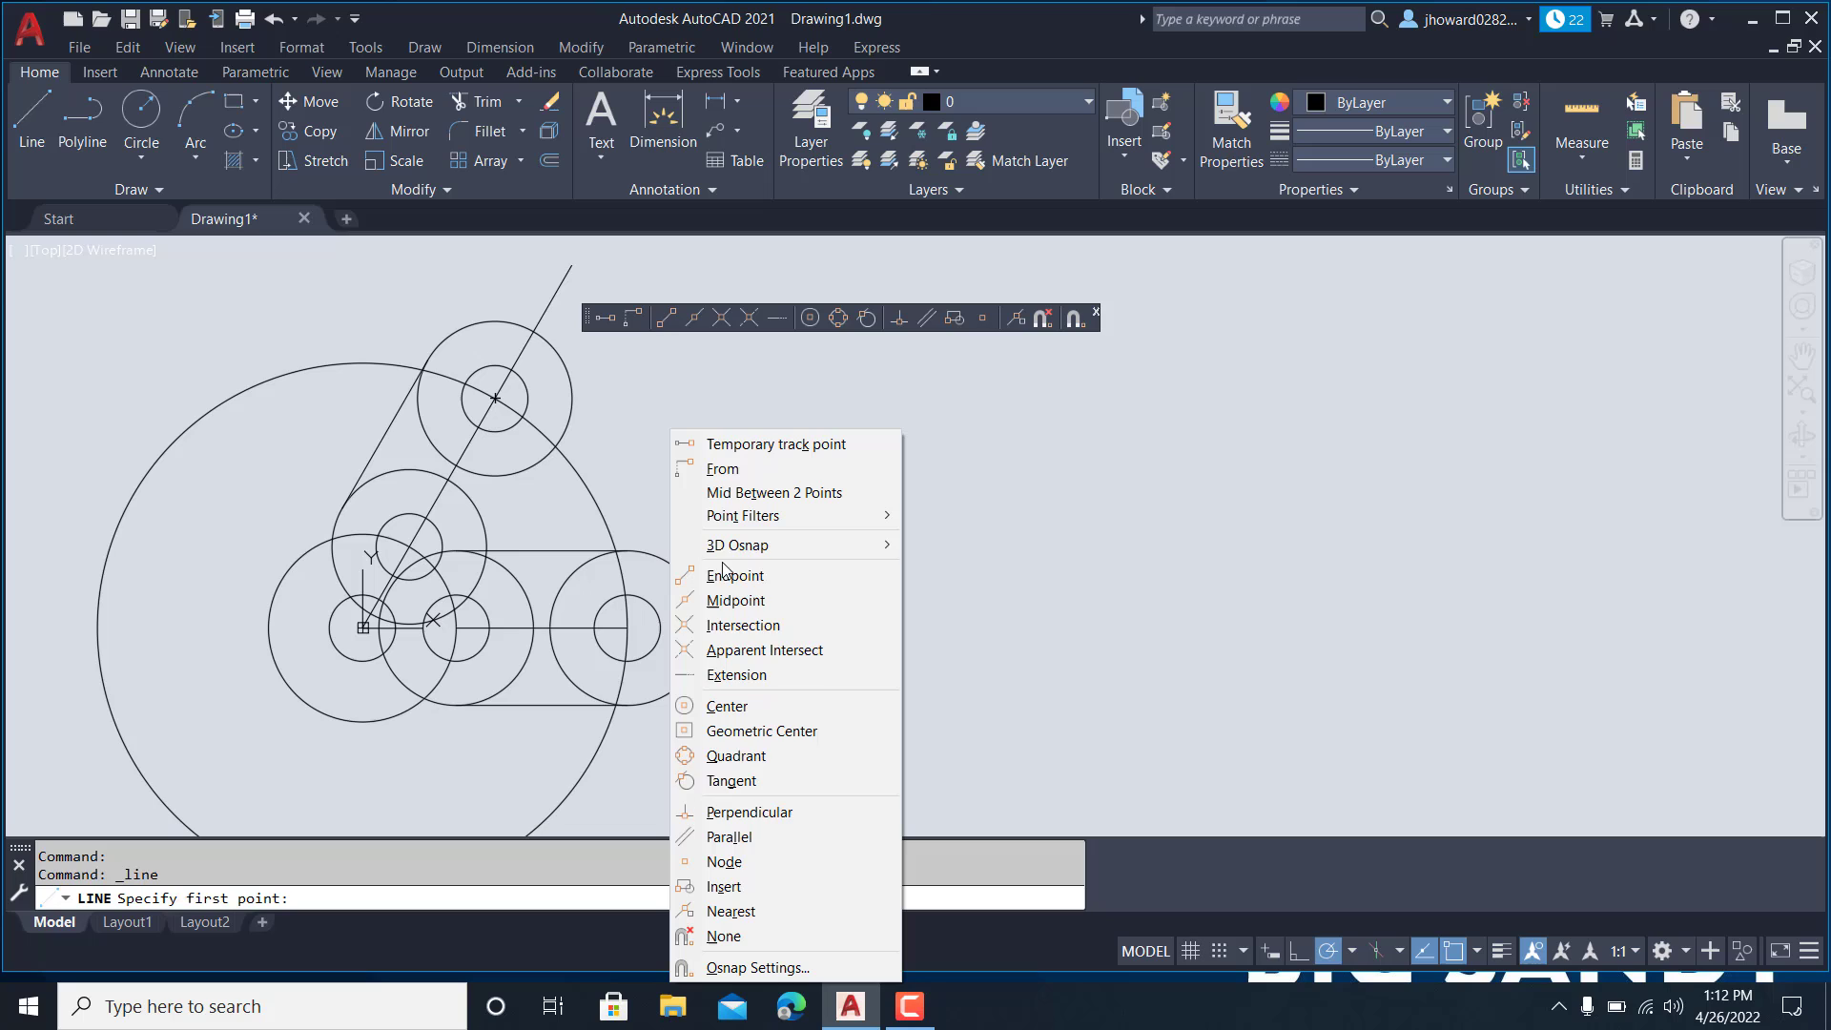
pyautogui.click(753, 759)
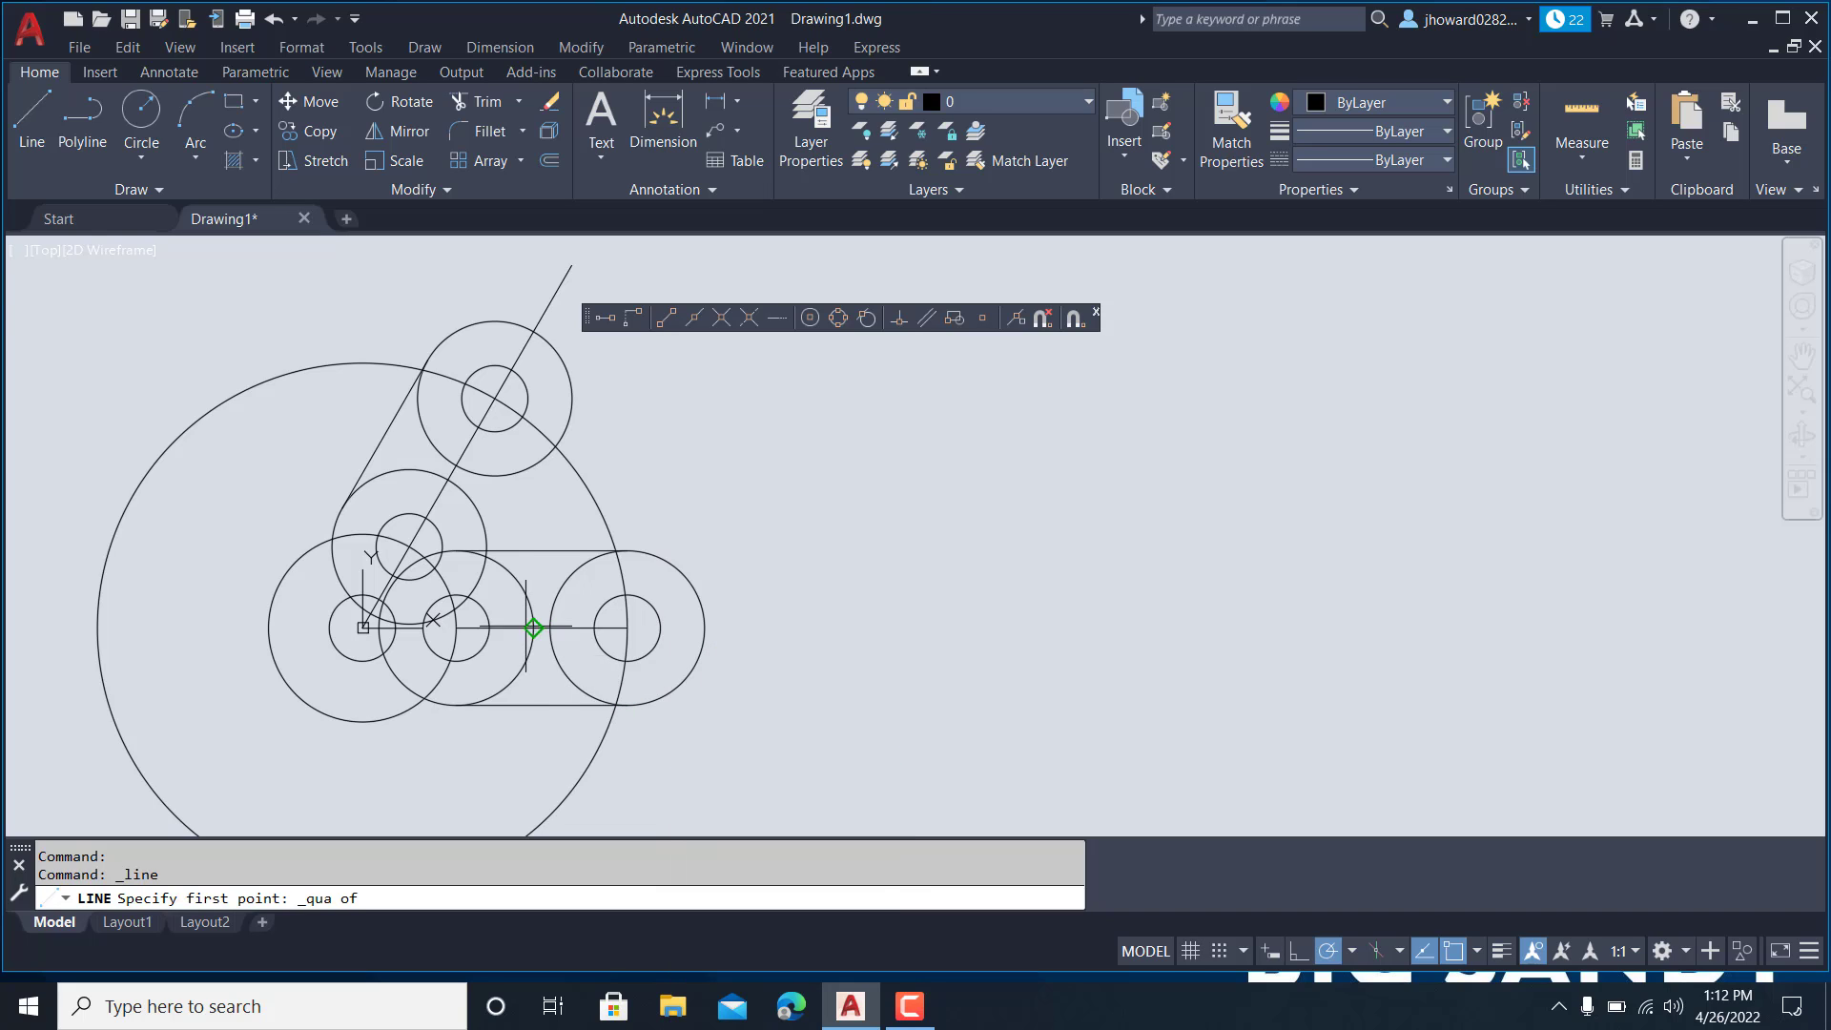
pyautogui.keyDown('shift'); pyautogui.rightClick(487, 545); pyautogui.keyUp('shift')
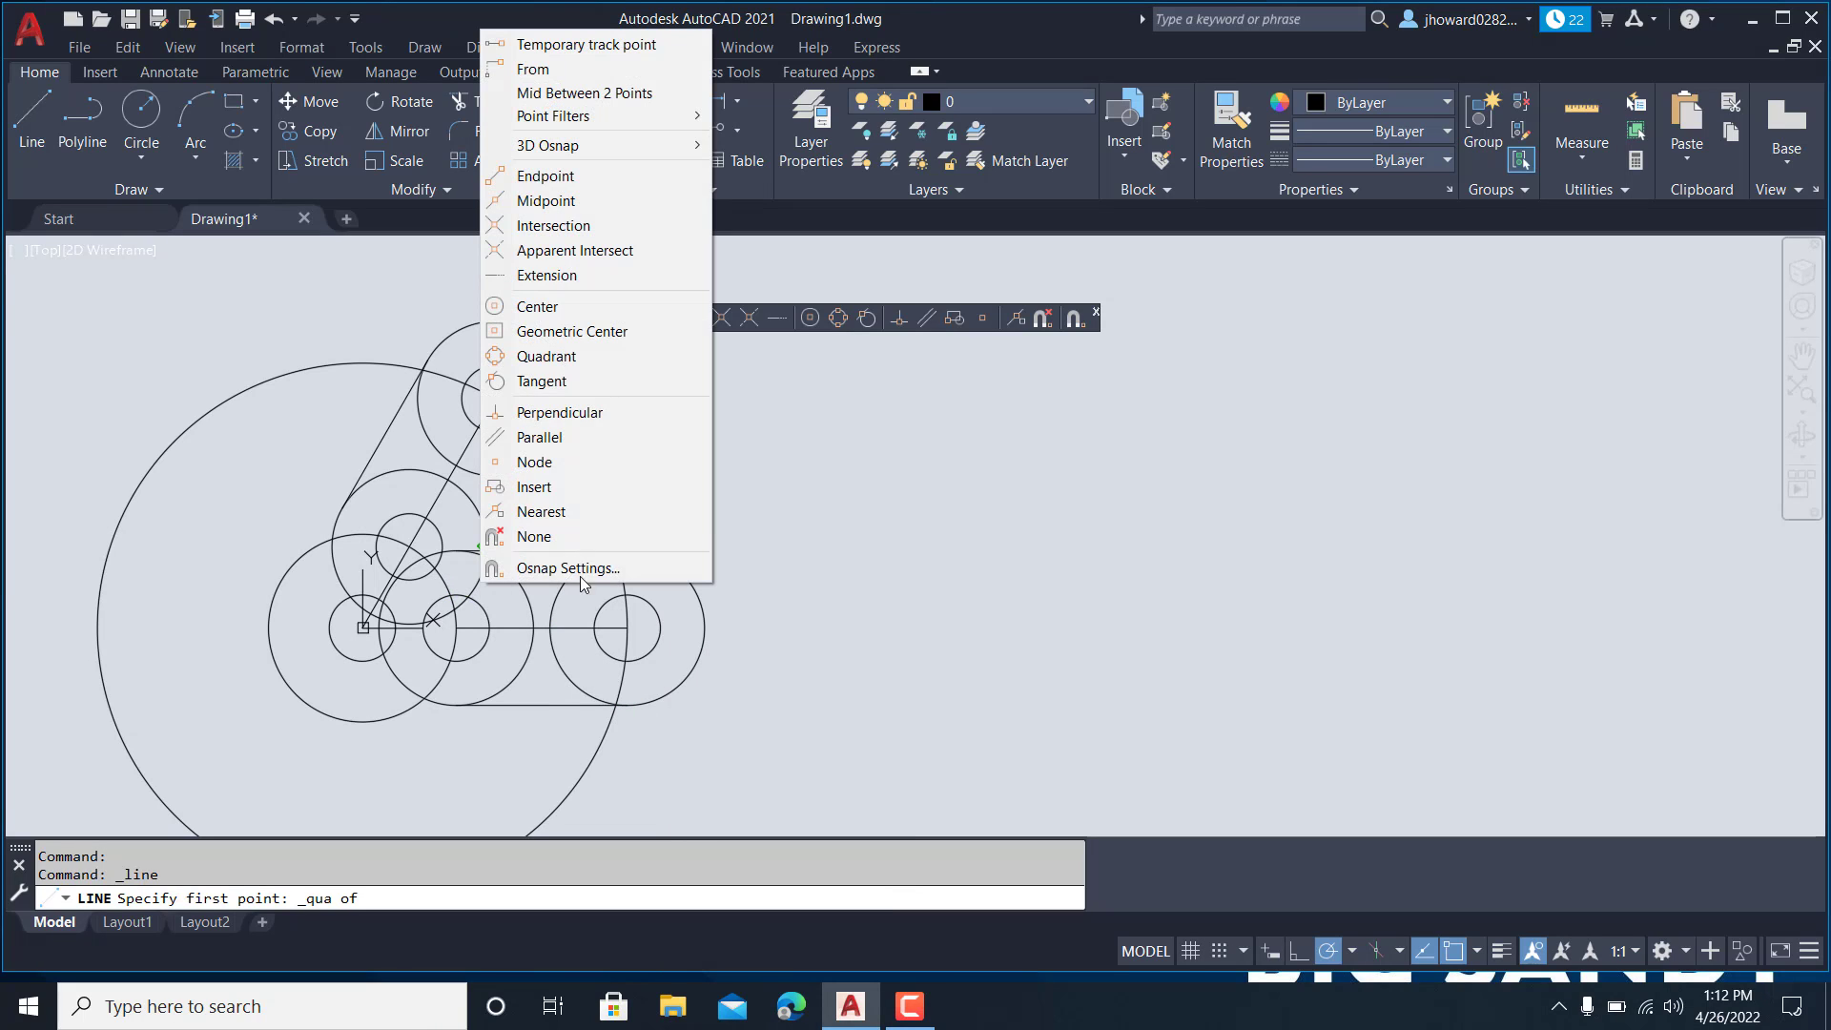
pyautogui.click(575, 383)
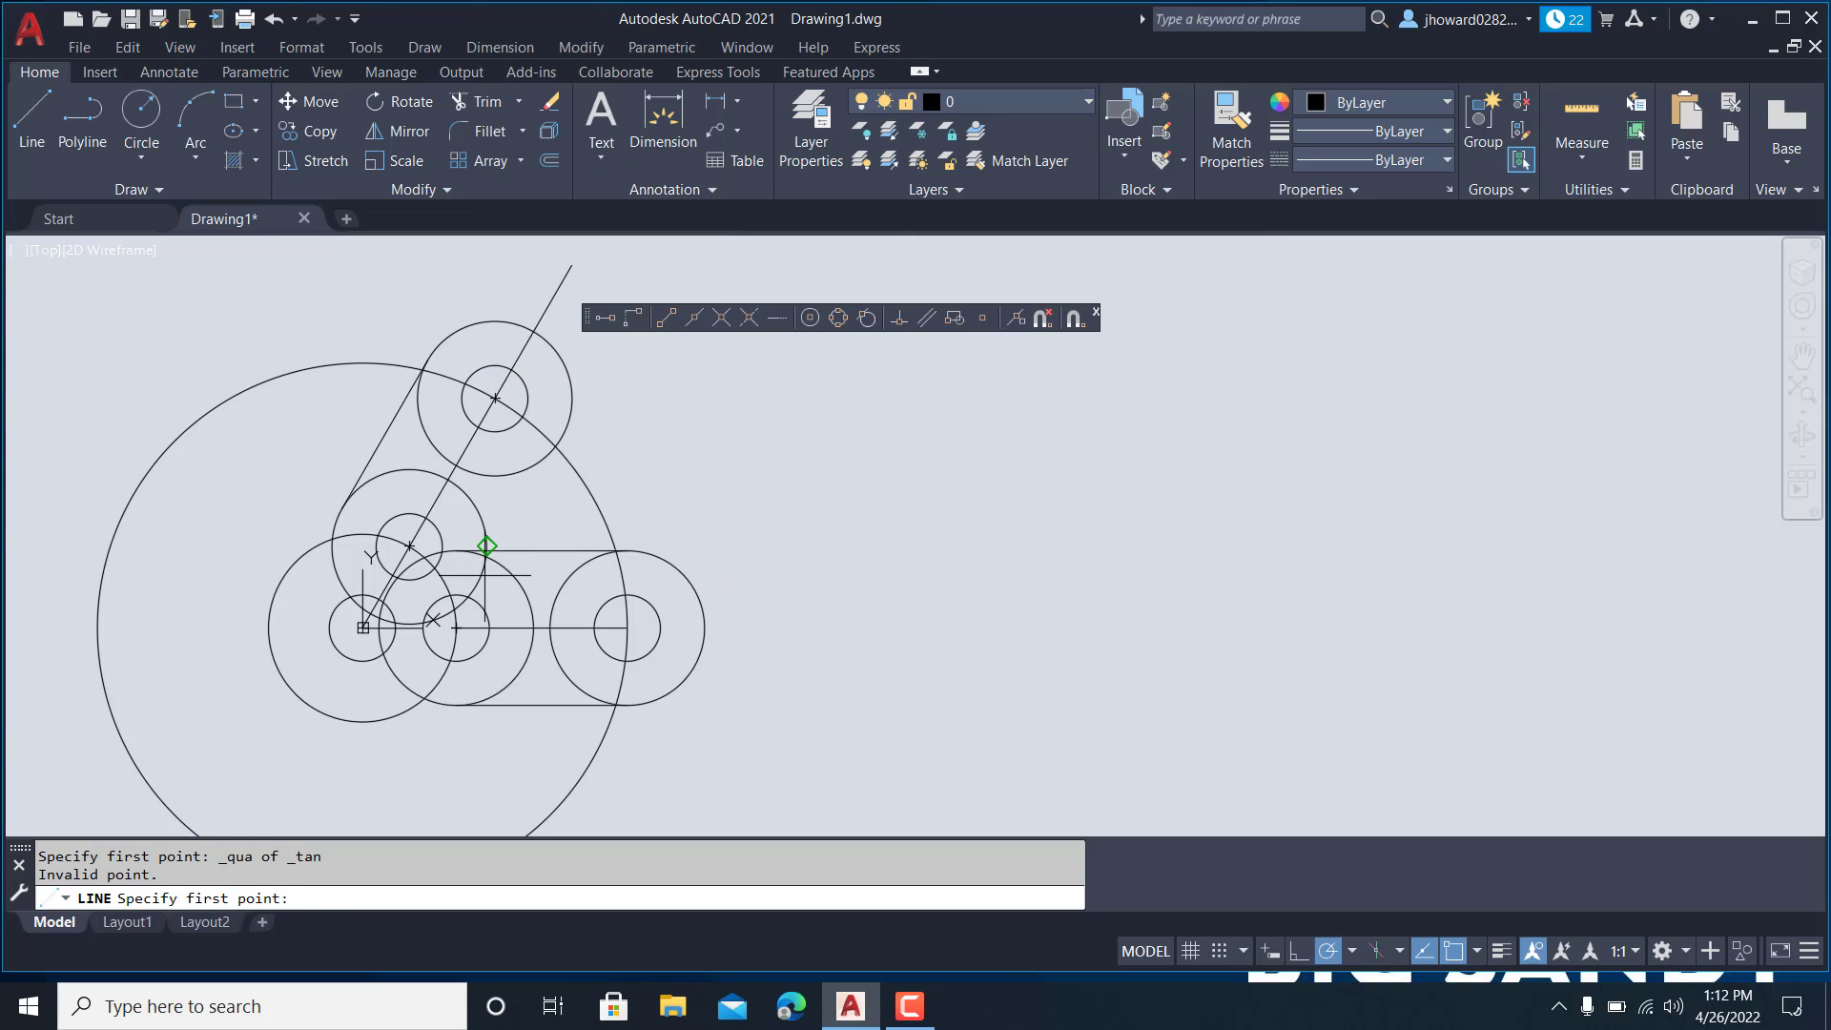
pyautogui.scroll(5, 486, 575)
pyautogui.keyDown('shift'); pyautogui.rightClick(483, 424); pyautogui.keyUp('shift')
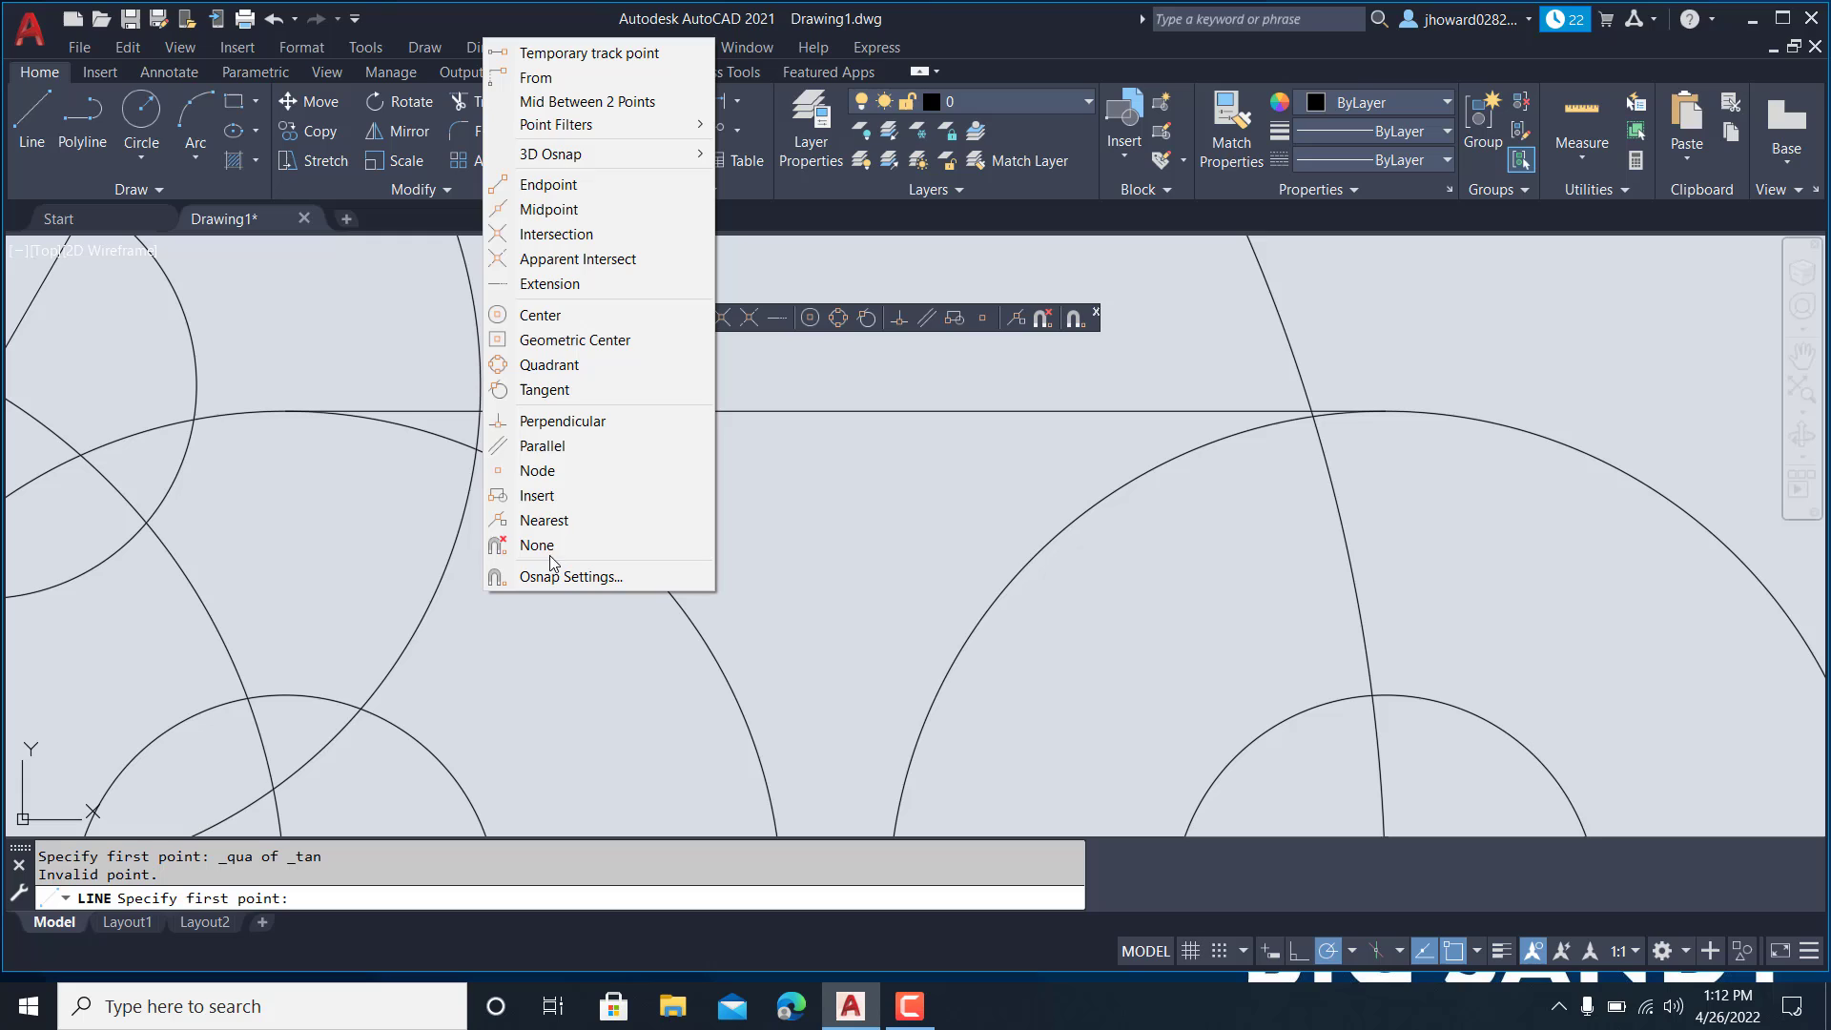
pyautogui.click(548, 389)
pyautogui.click(450, 532)
# - End the line tangent to the top circle, closing the arm's right side
pyautogui.scroll(-3, 467, 515)
pyautogui.moveTo(478, 490); pyautogui.dragTo(561, 579, button='middle')
pyautogui.keyDown('shift'); pyautogui.rightClick(666, 544); pyautogui.keyUp('shift')
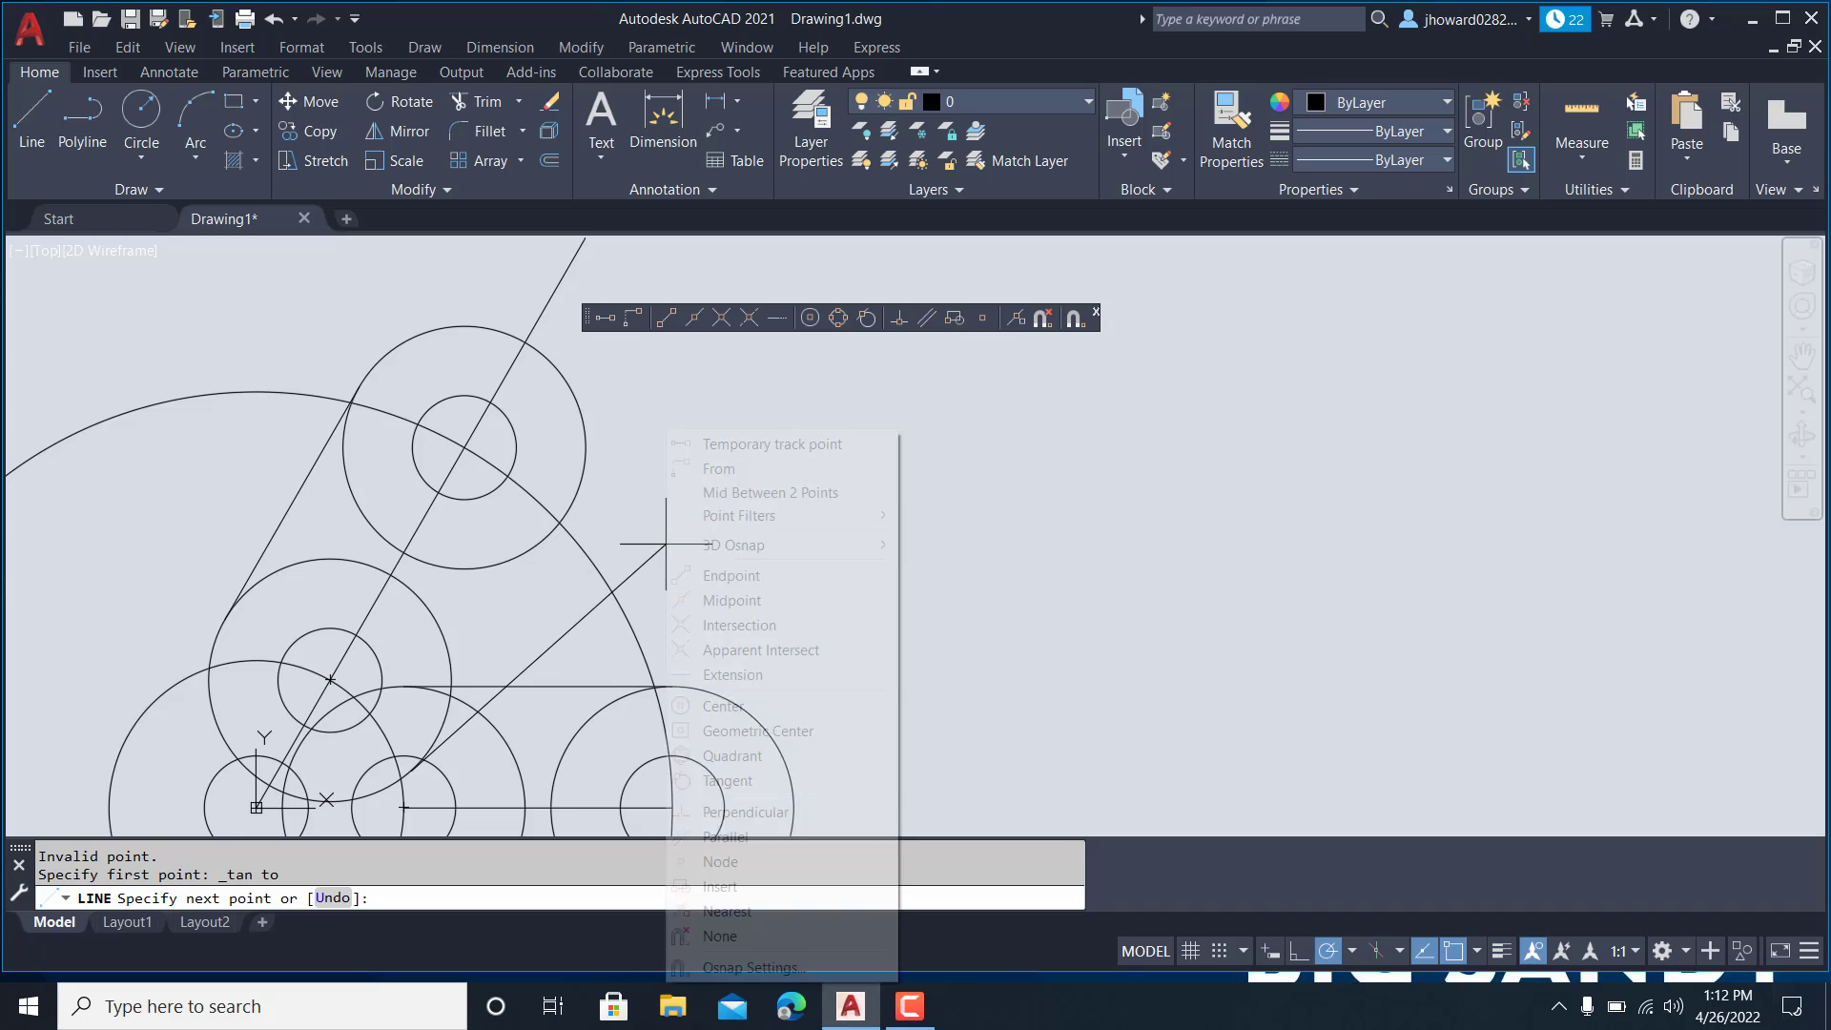
pyautogui.click(740, 781)
pyautogui.click(576, 488)
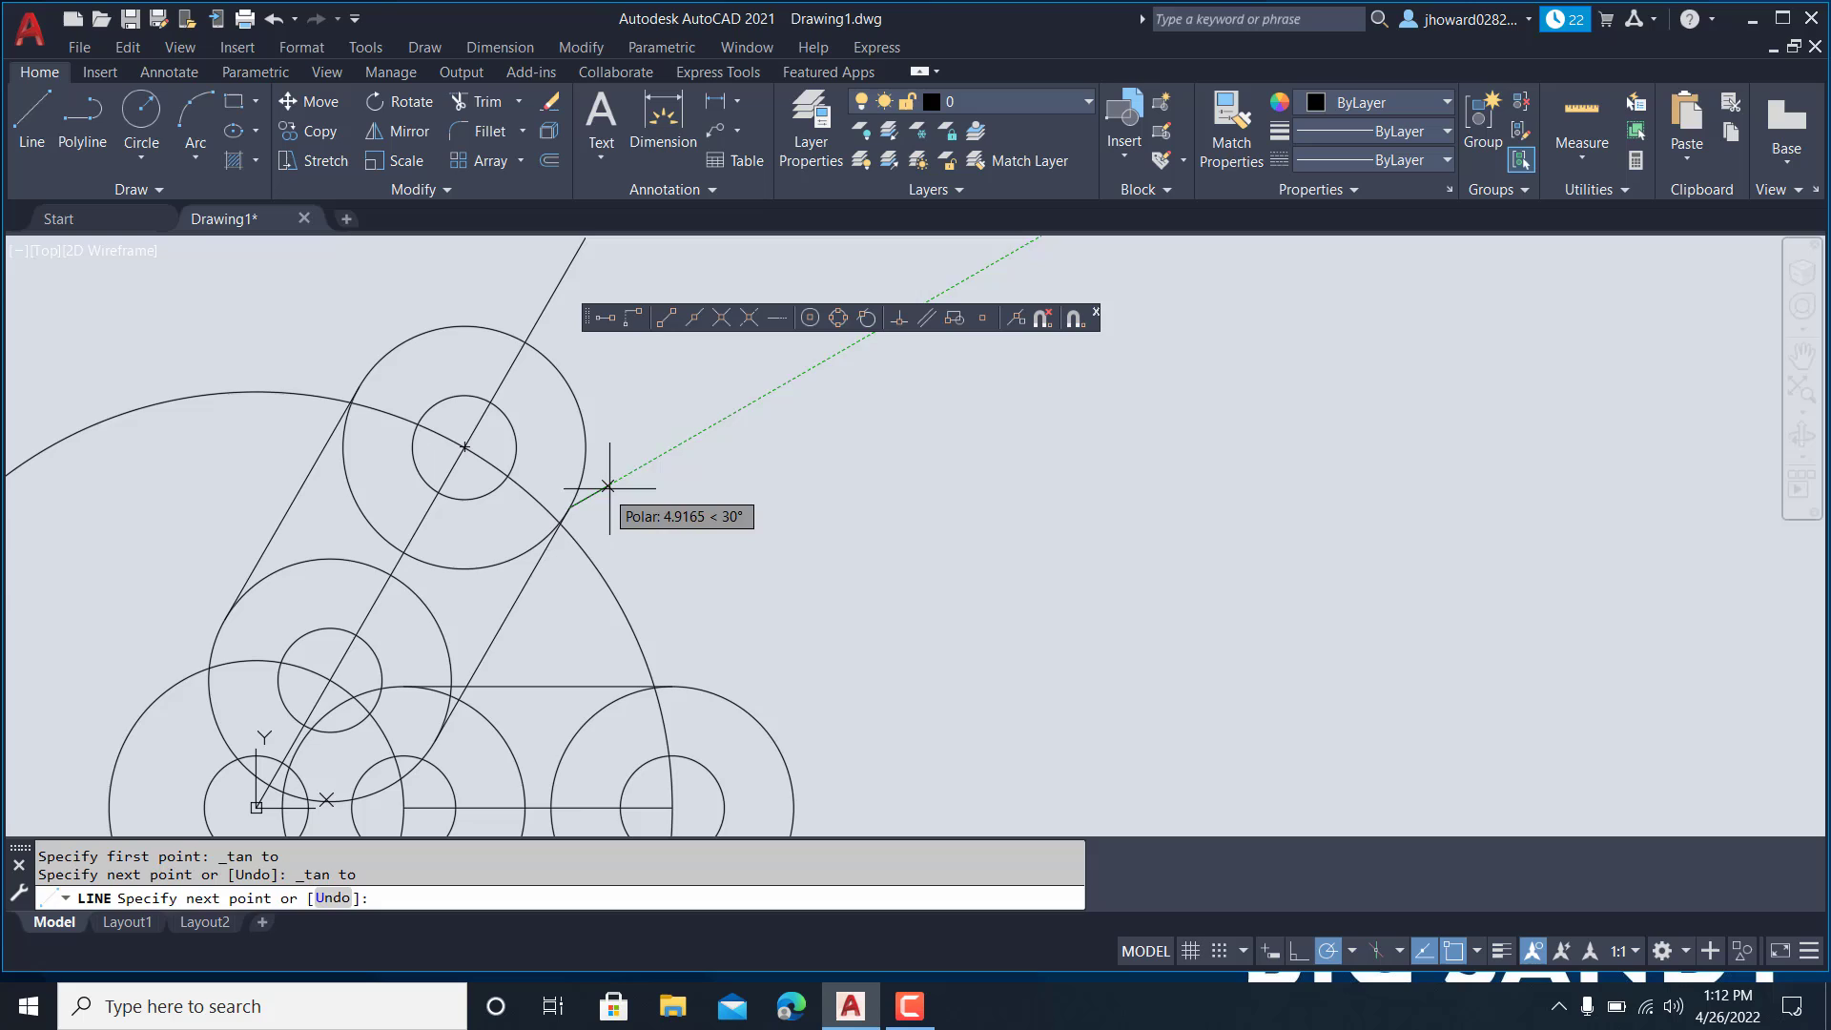
pyautogui.press('Escape')
pyautogui.scroll(-2, 663, 487)
pyautogui.moveTo(664, 487); pyautogui.dragTo(659, 425, button='middle')
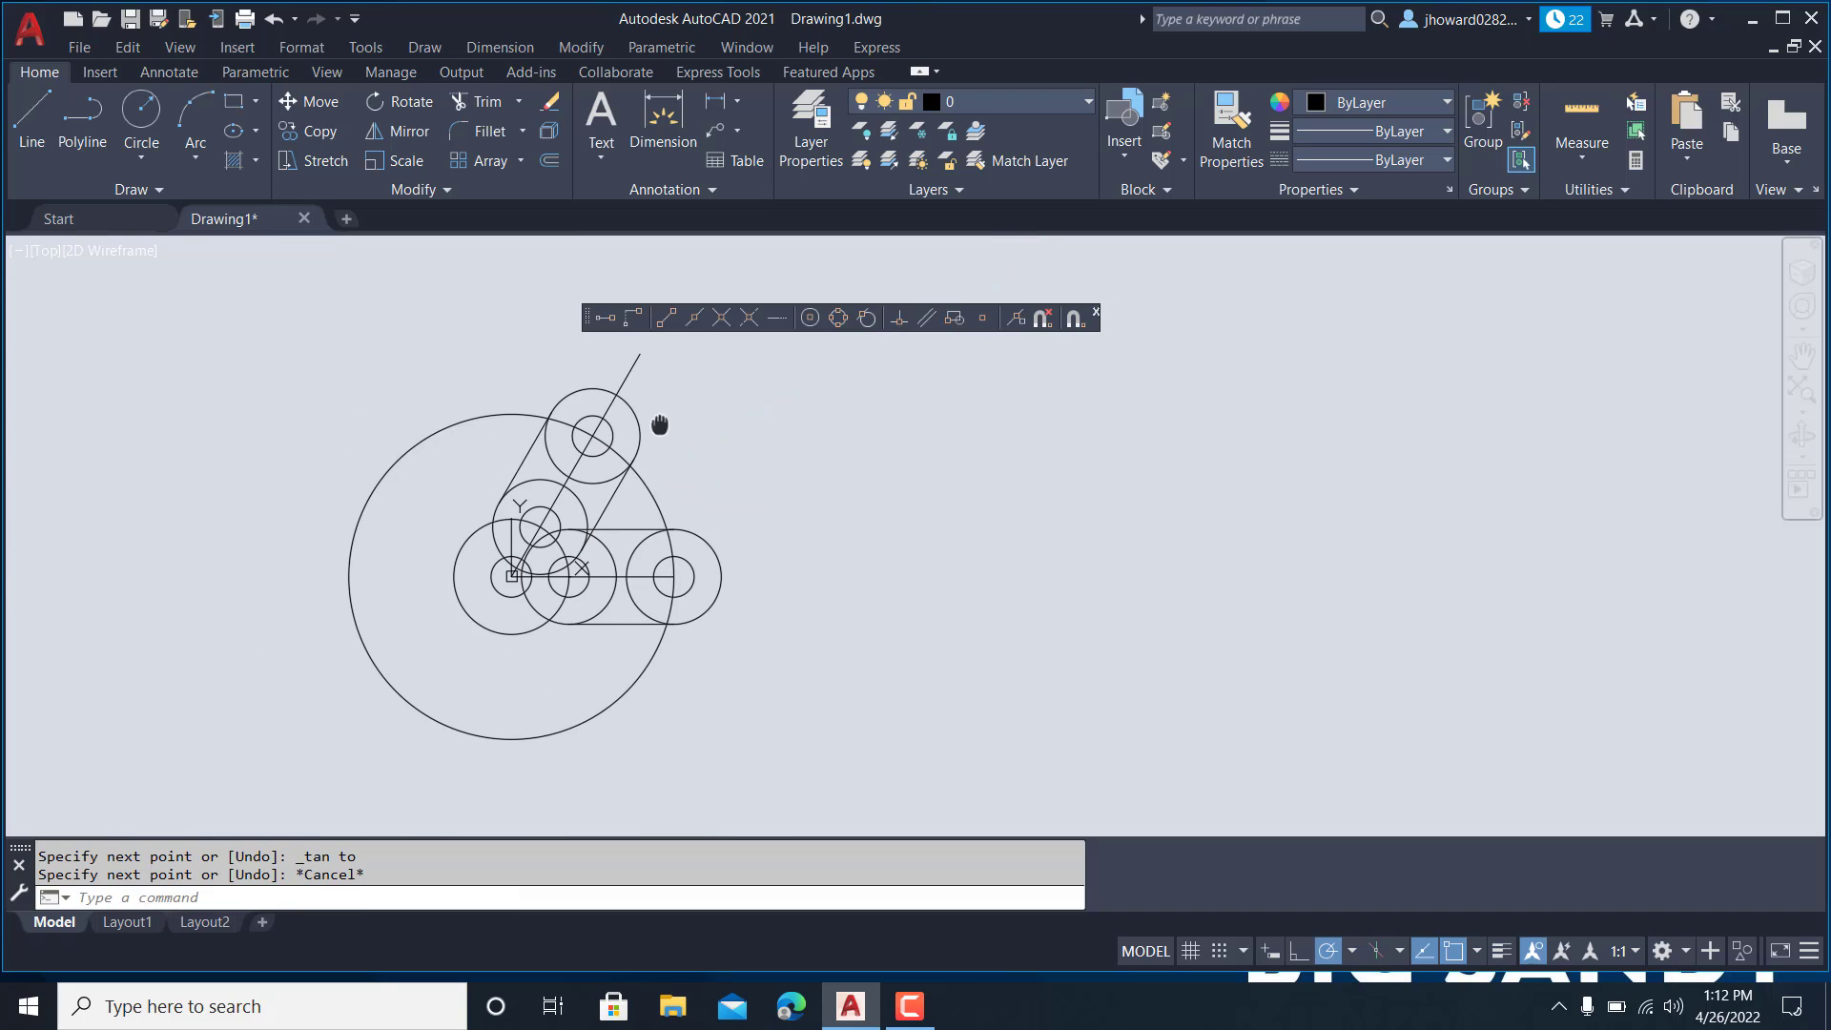
# - Select the slanted arm's two circle pairs and both tangent lines
pyautogui.scroll(2, 622, 441)
pyautogui.click(689, 420)
pyautogui.click(645, 424)
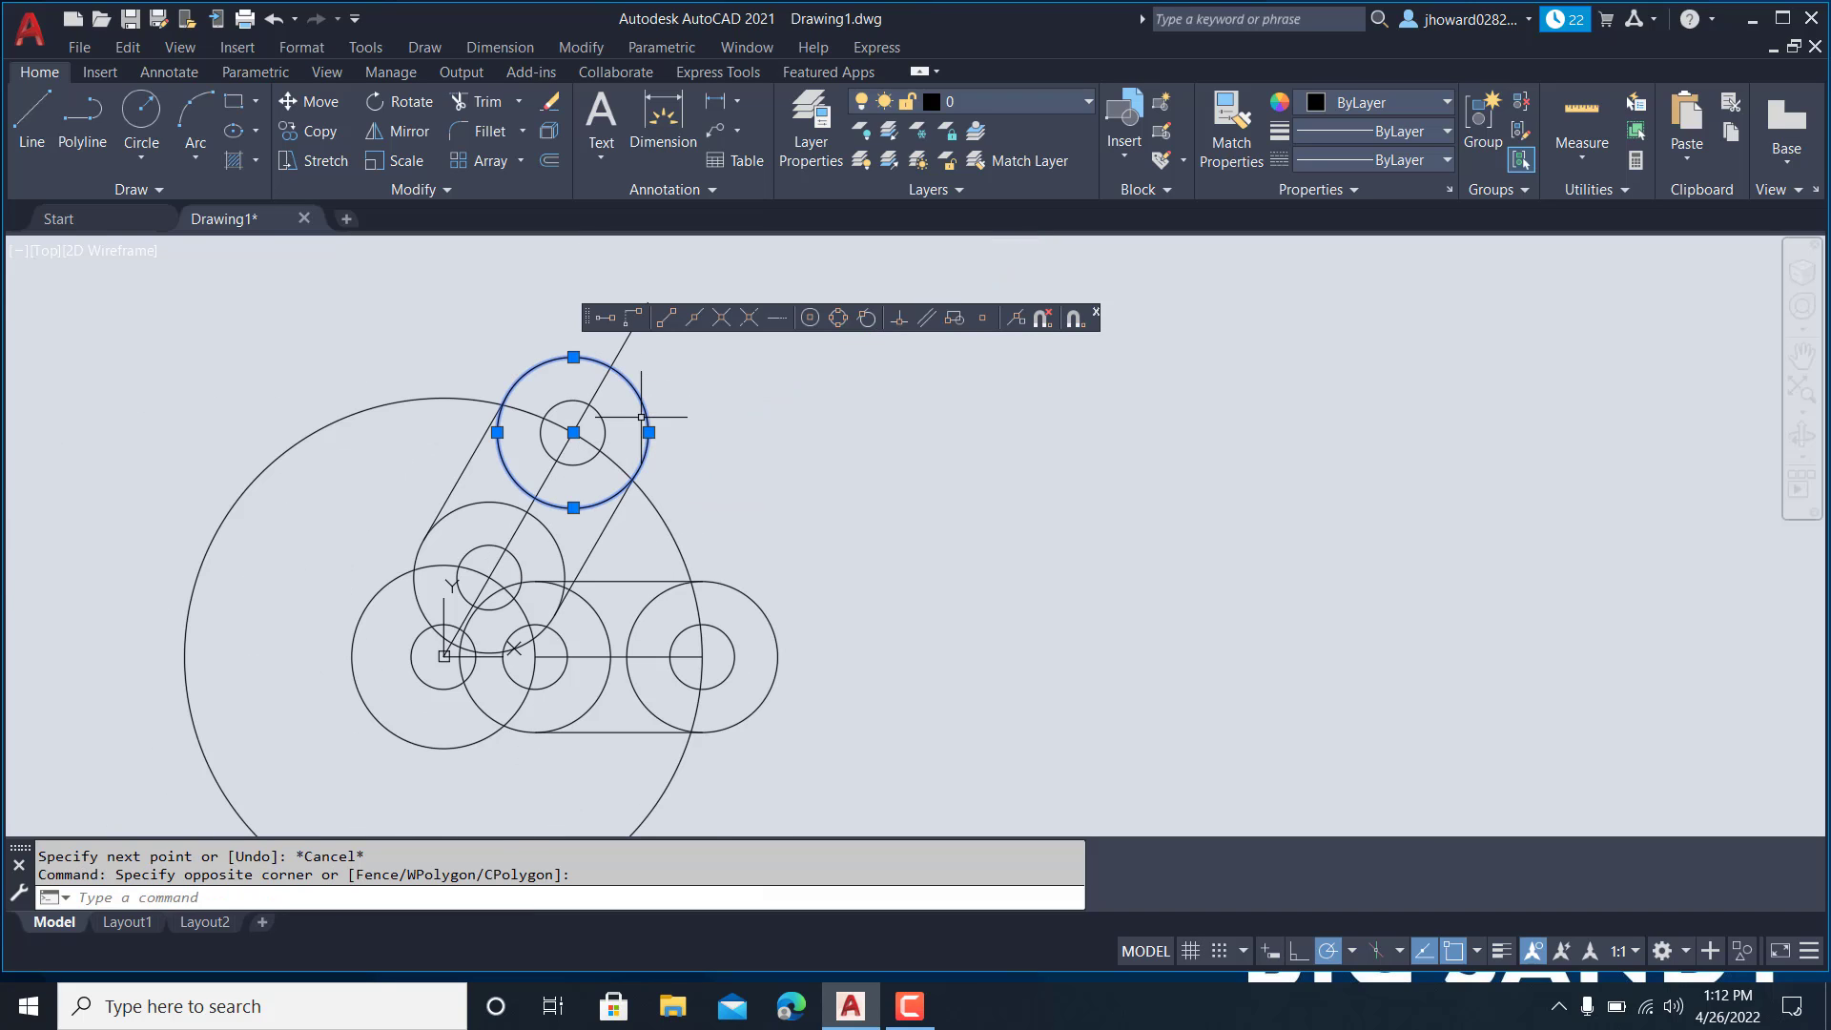
pyautogui.click(578, 465)
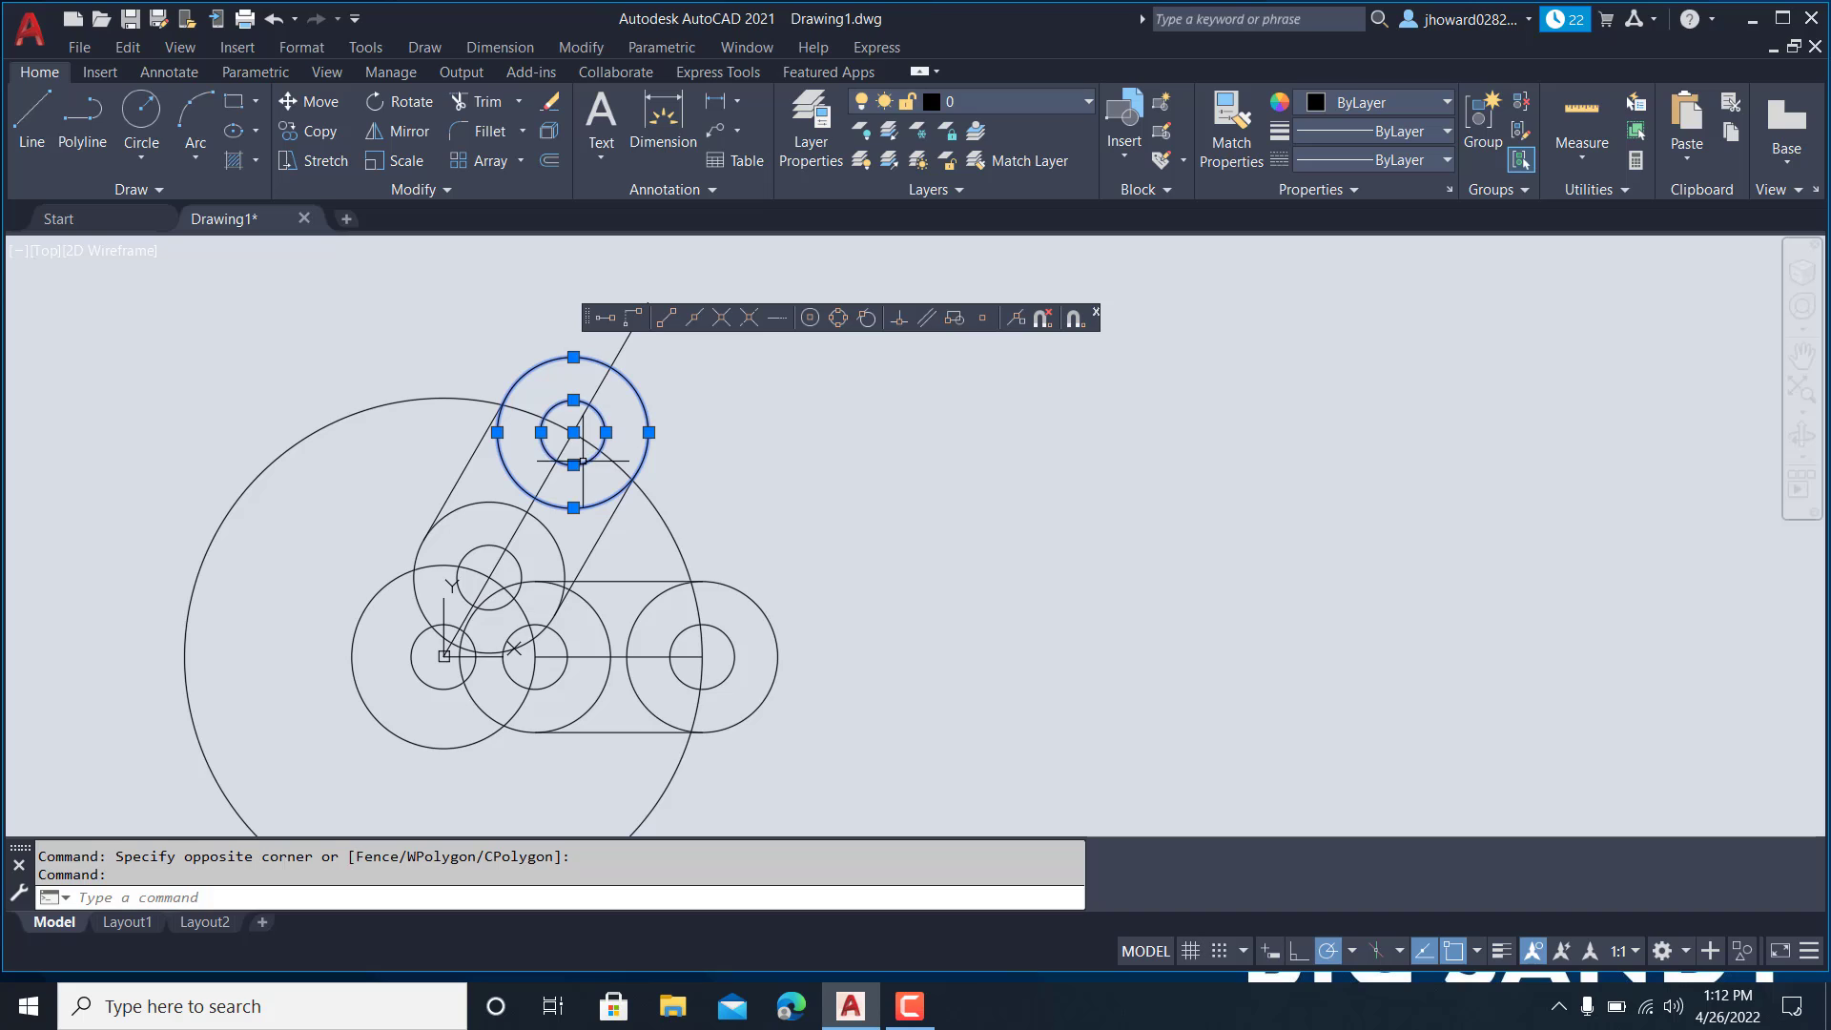
pyautogui.click(597, 541)
pyautogui.click(458, 479)
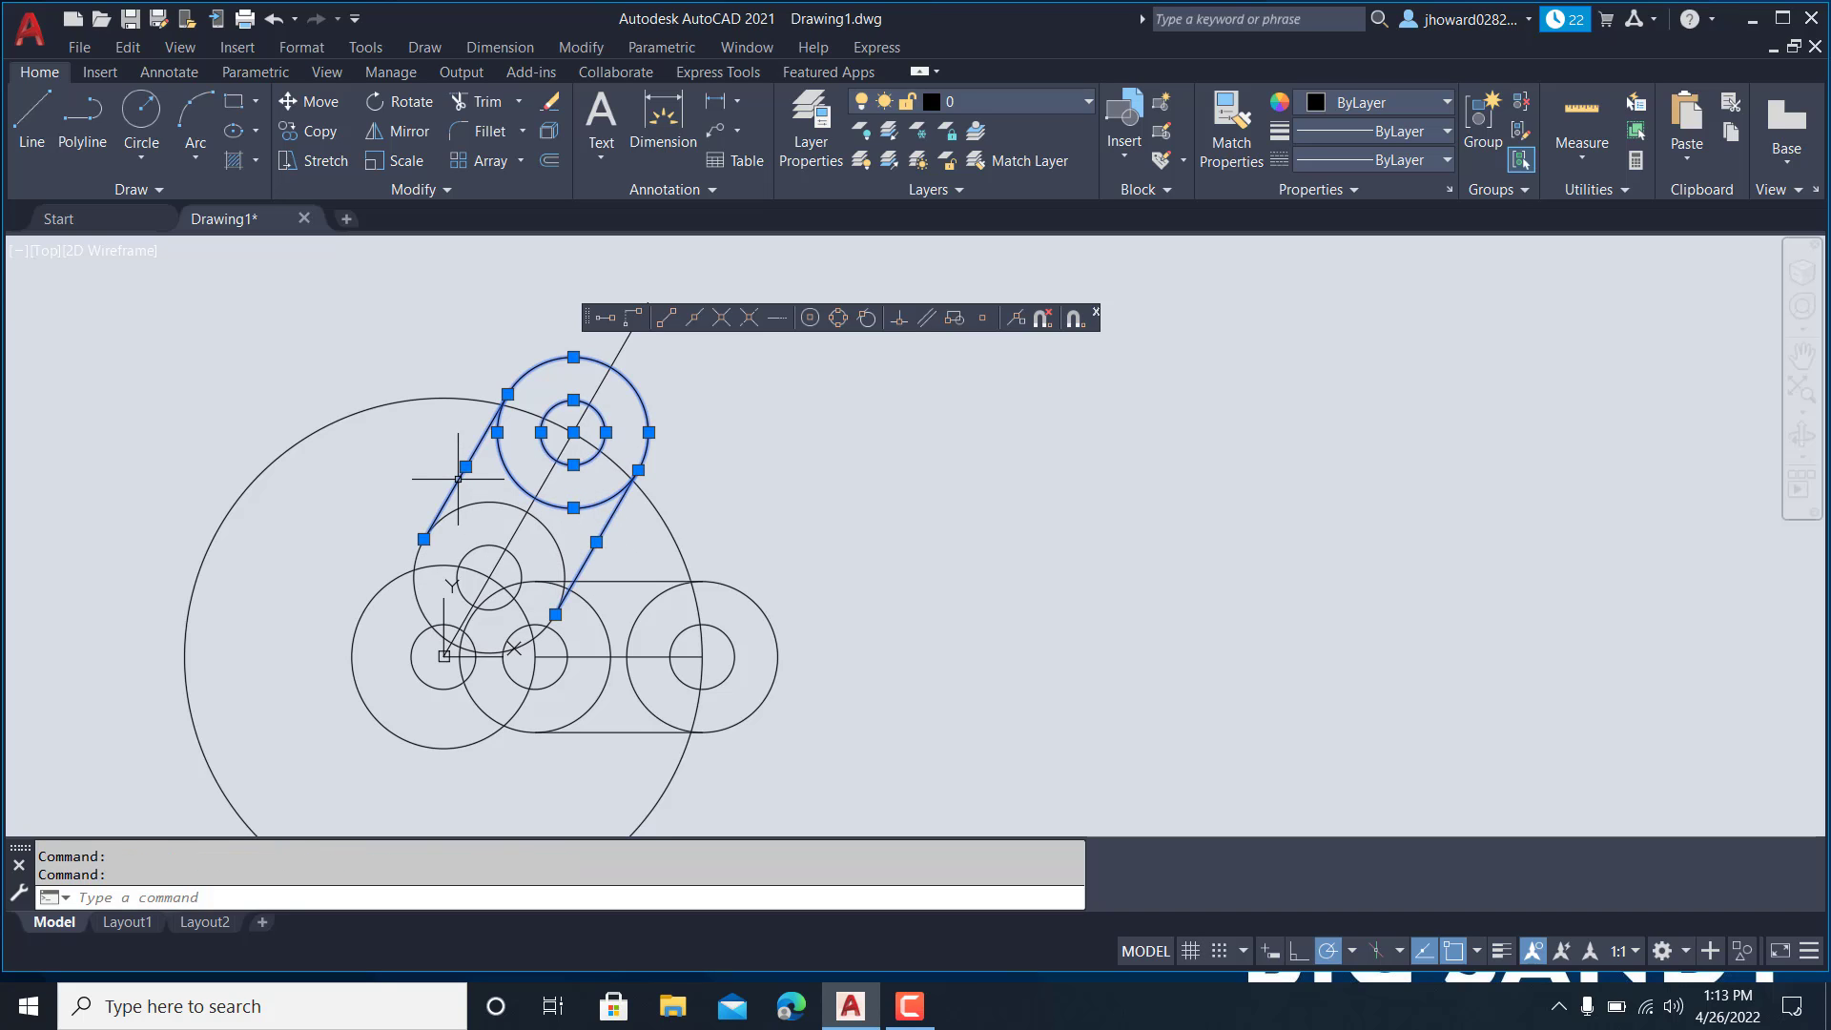
pyautogui.click(468, 502)
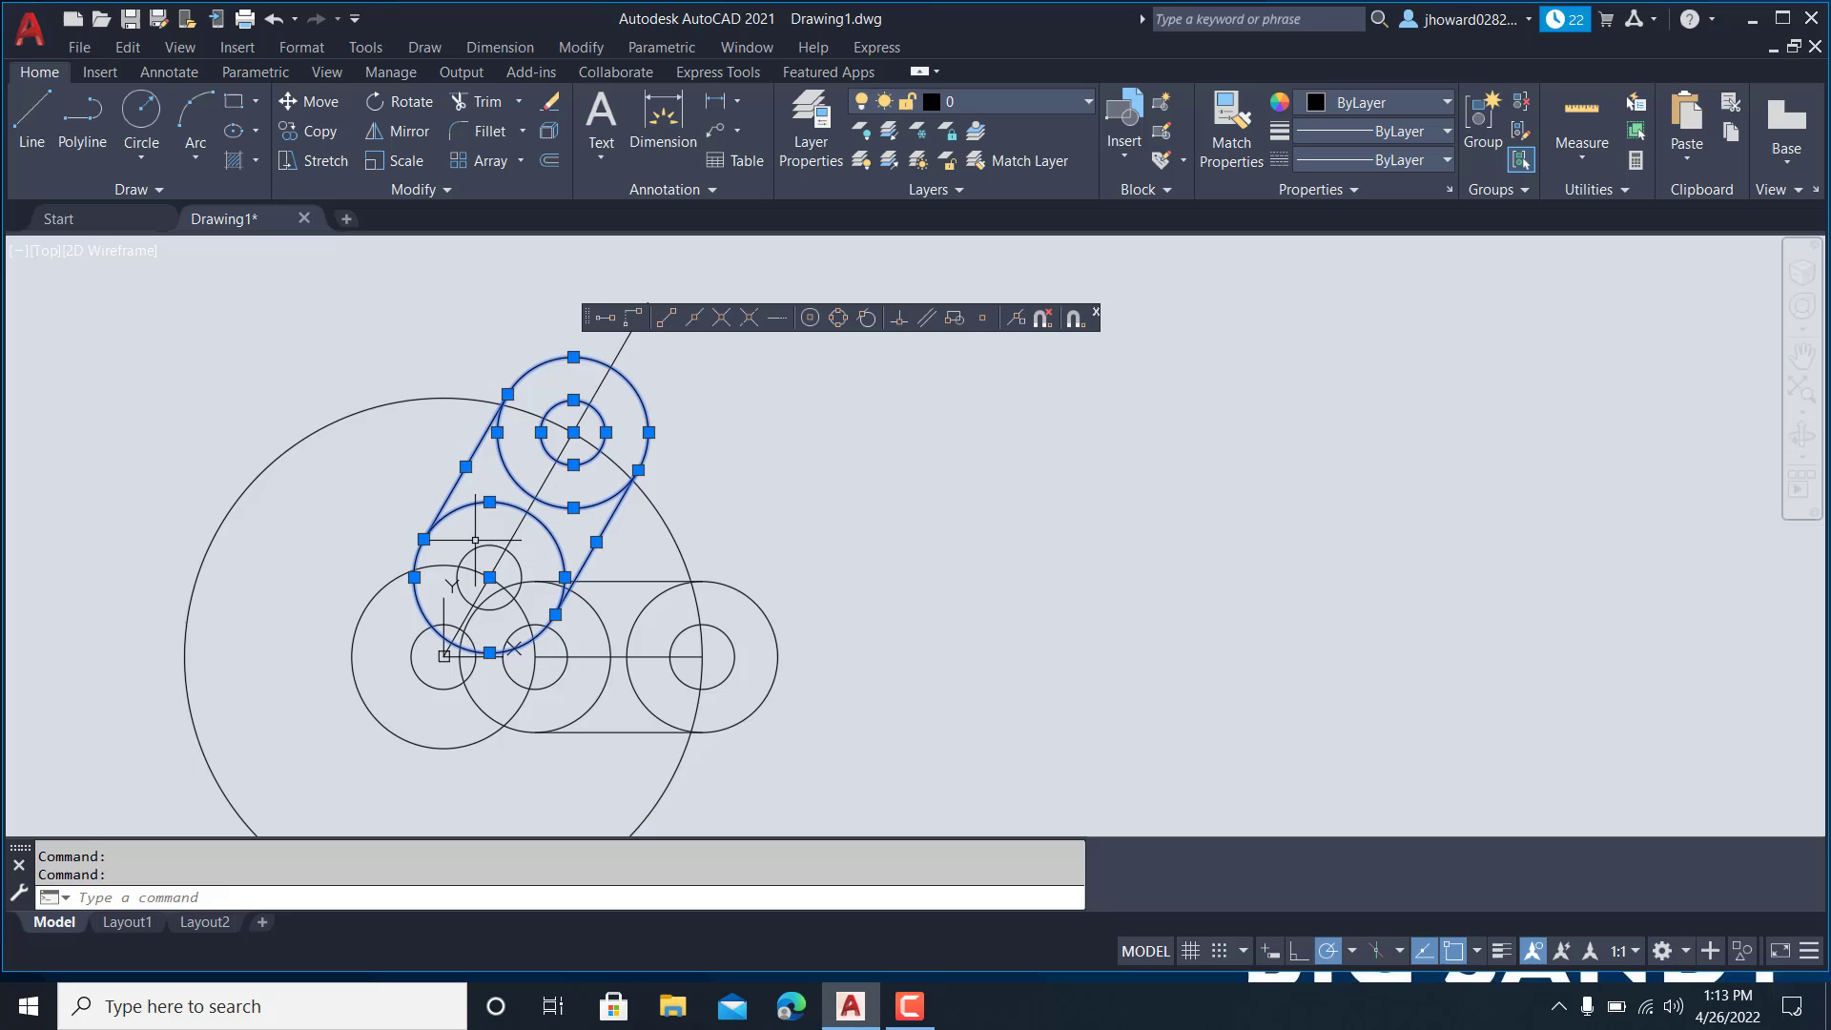
pyautogui.click(477, 545)
pyautogui.scroll(3, 491, 536)
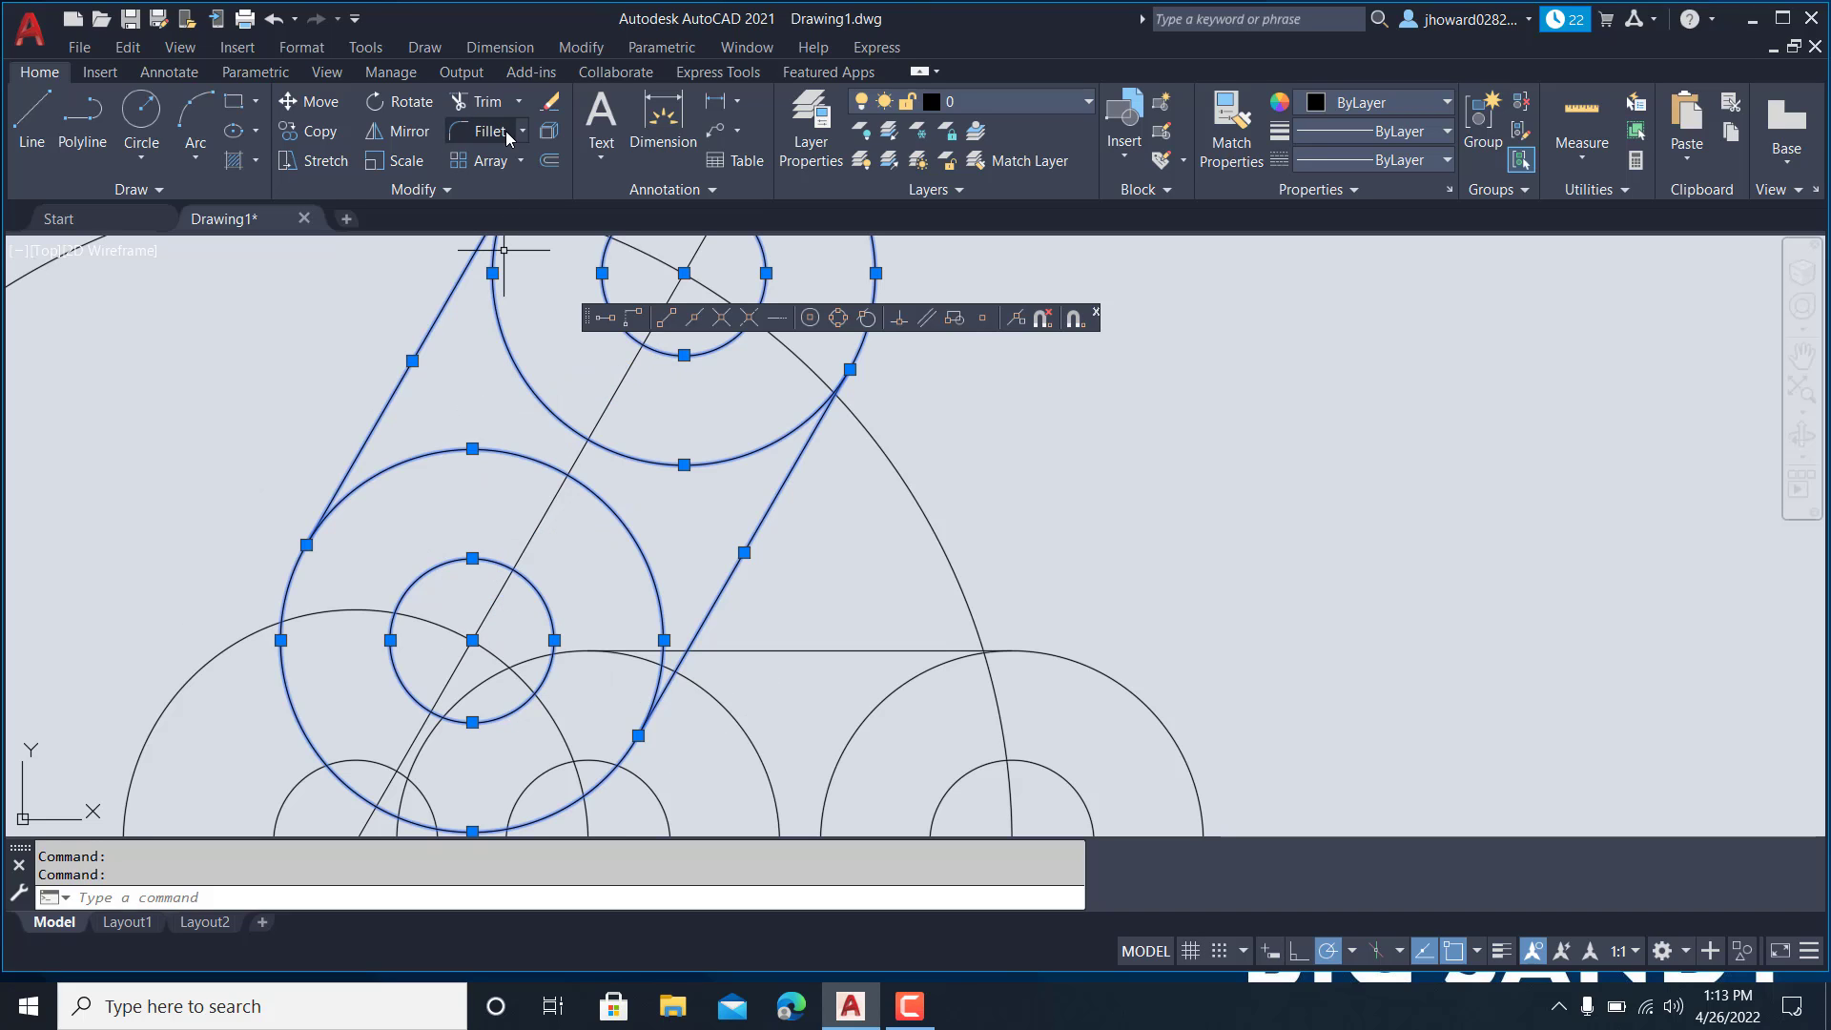
# - Mirror the selection about the horizontal line through the circle centres, keeping the originals
pyautogui.click(411, 130)
pyautogui.scroll(-4, 462, 325)
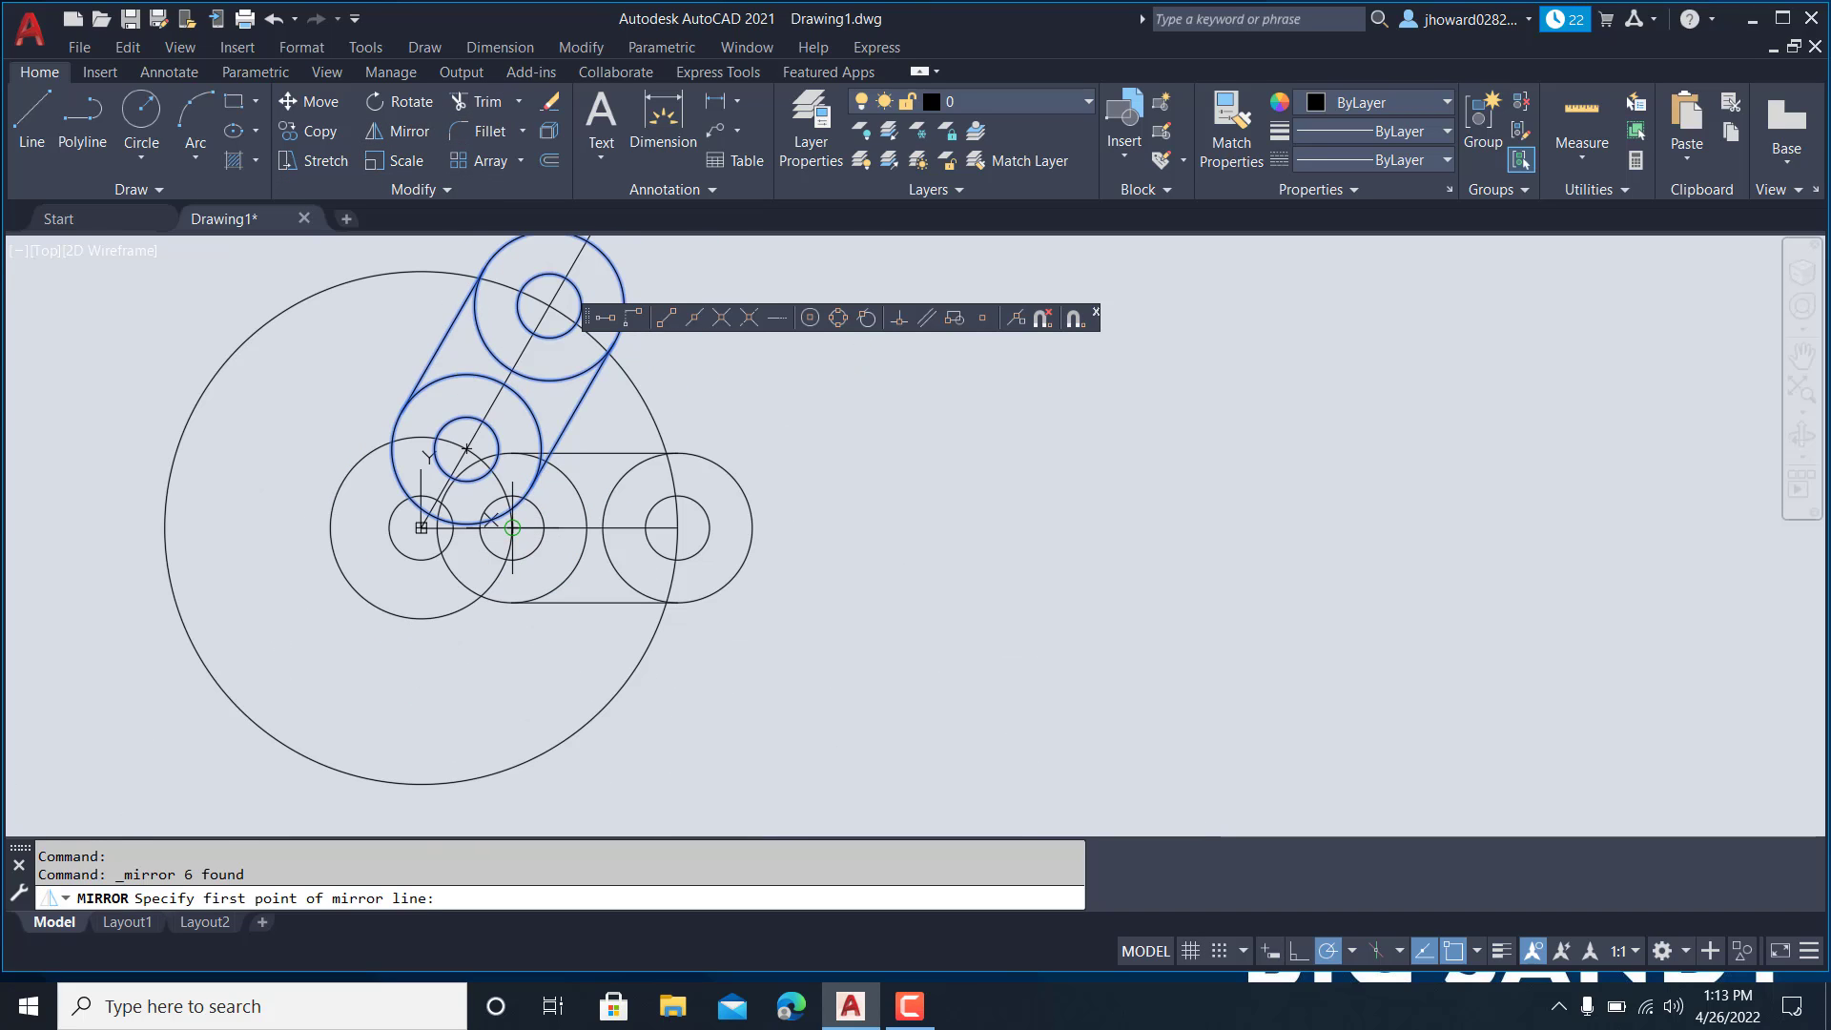
pyautogui.click(513, 528)
pyautogui.click(679, 527)
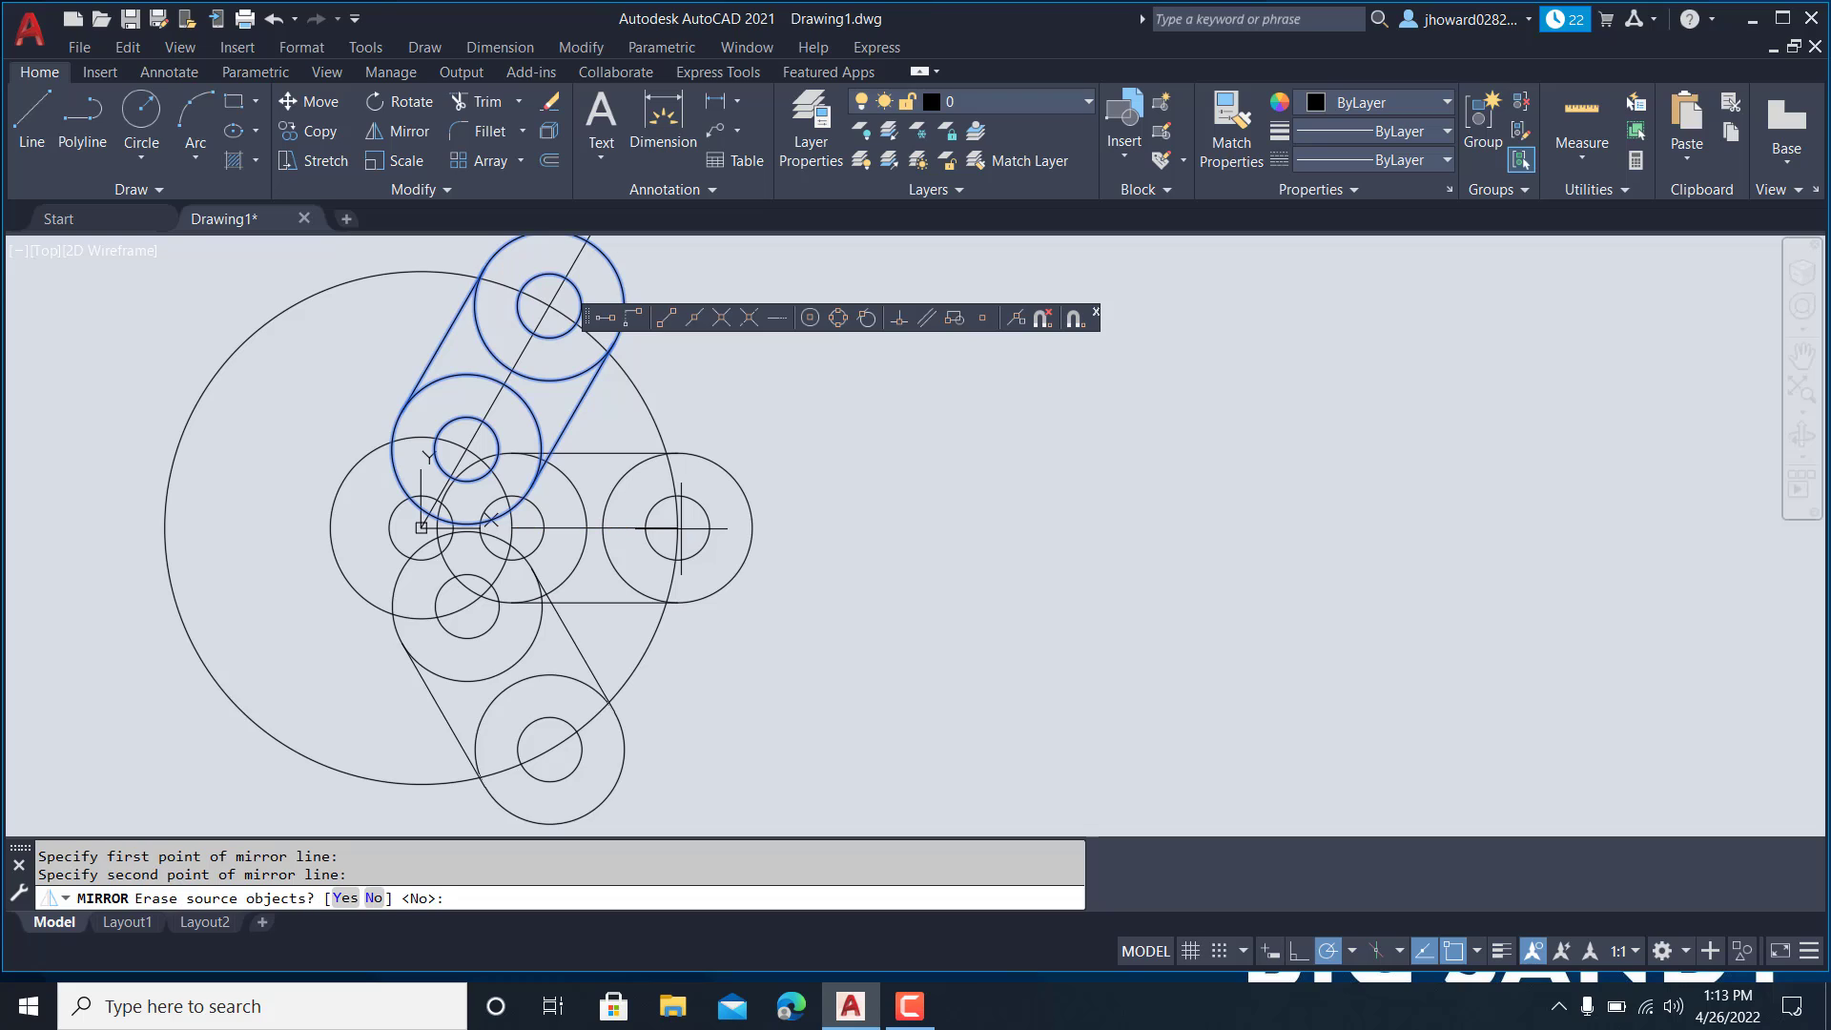
pyautogui.press('Return')
pyautogui.scroll(-2, 864, 575)
pyautogui.press('Escape')
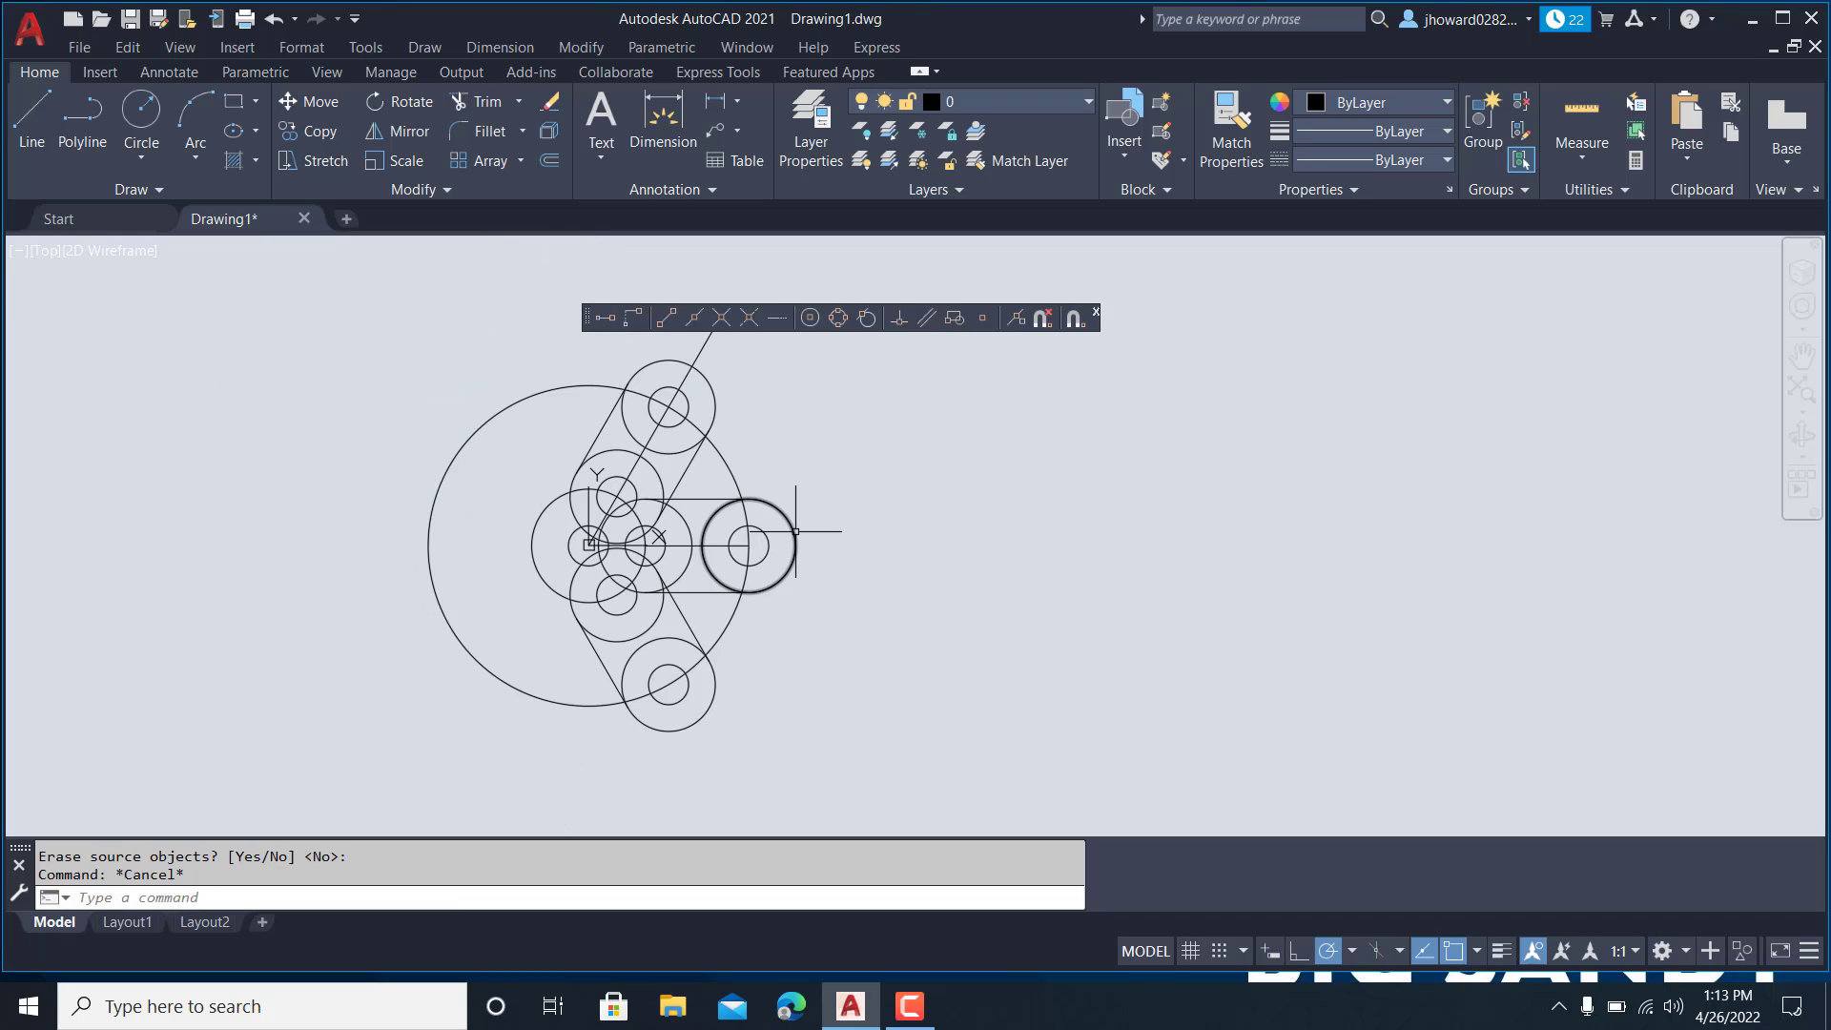
pyautogui.scroll(3, 796, 531)
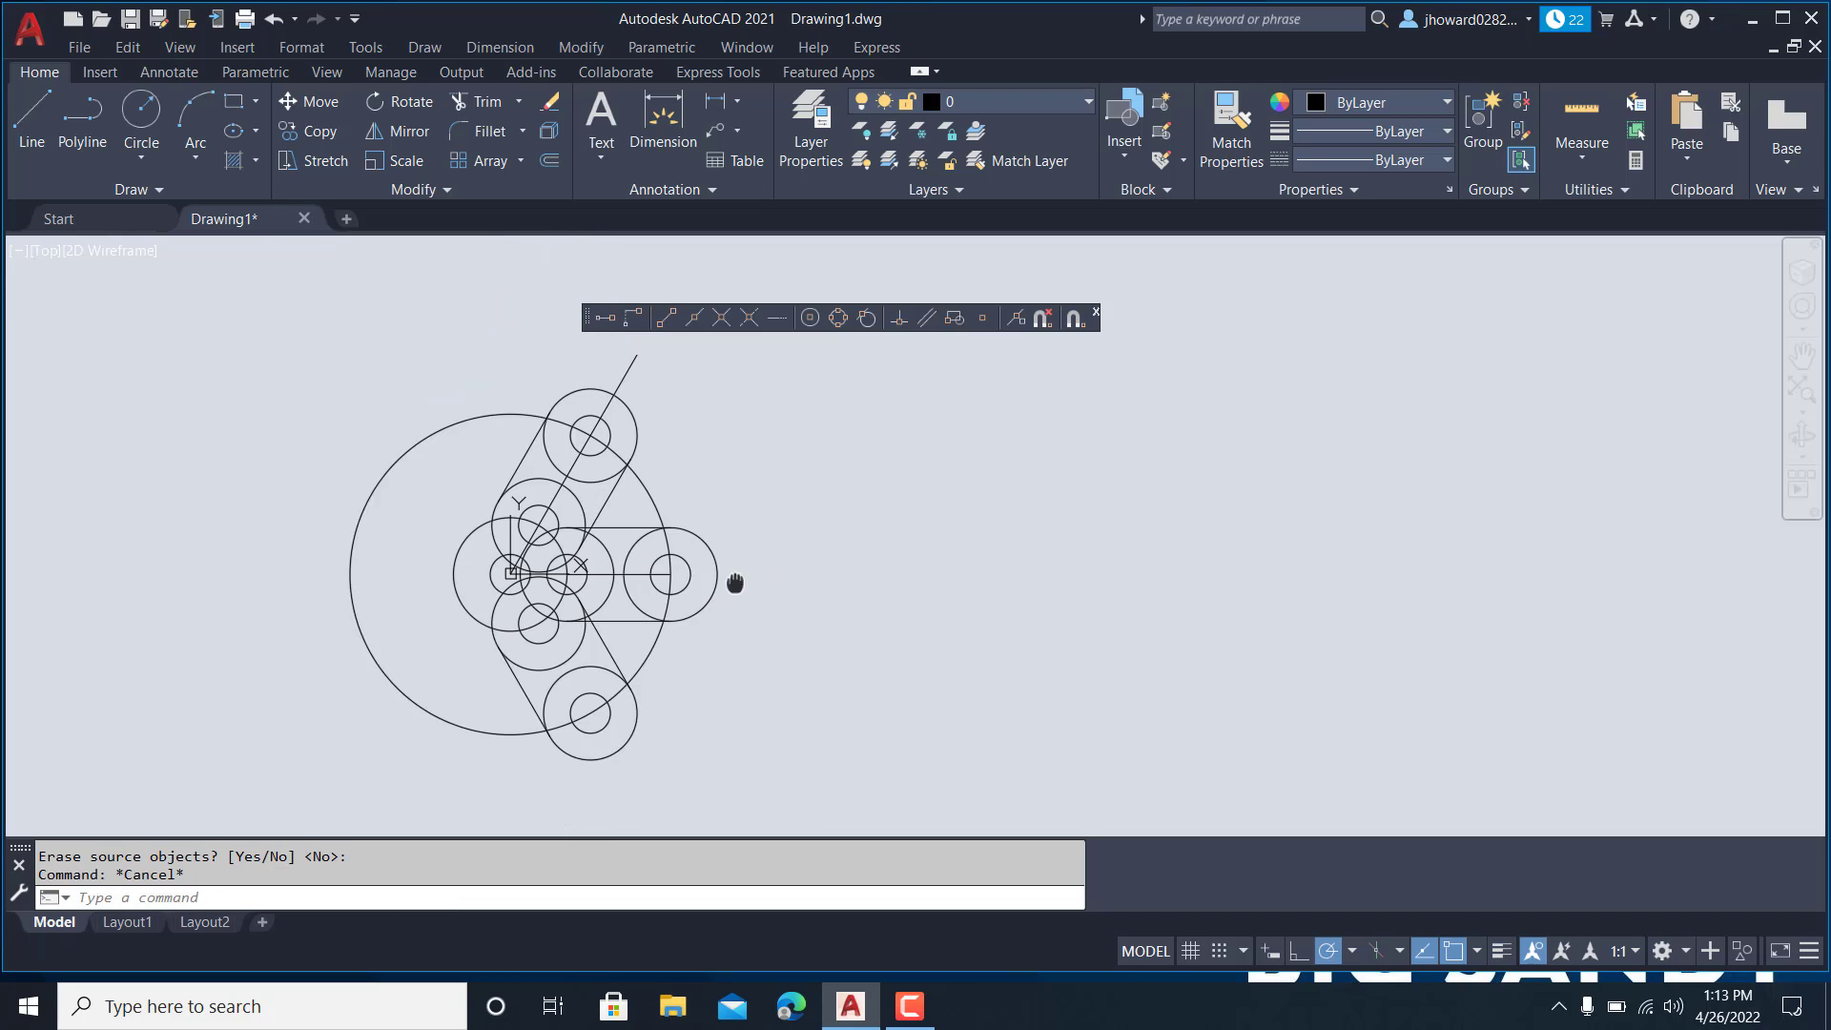
# - Trim the overlapping arcs in the horizontal slot using a fence selection
pyautogui.click(487, 103)
pyautogui.click(596, 490)
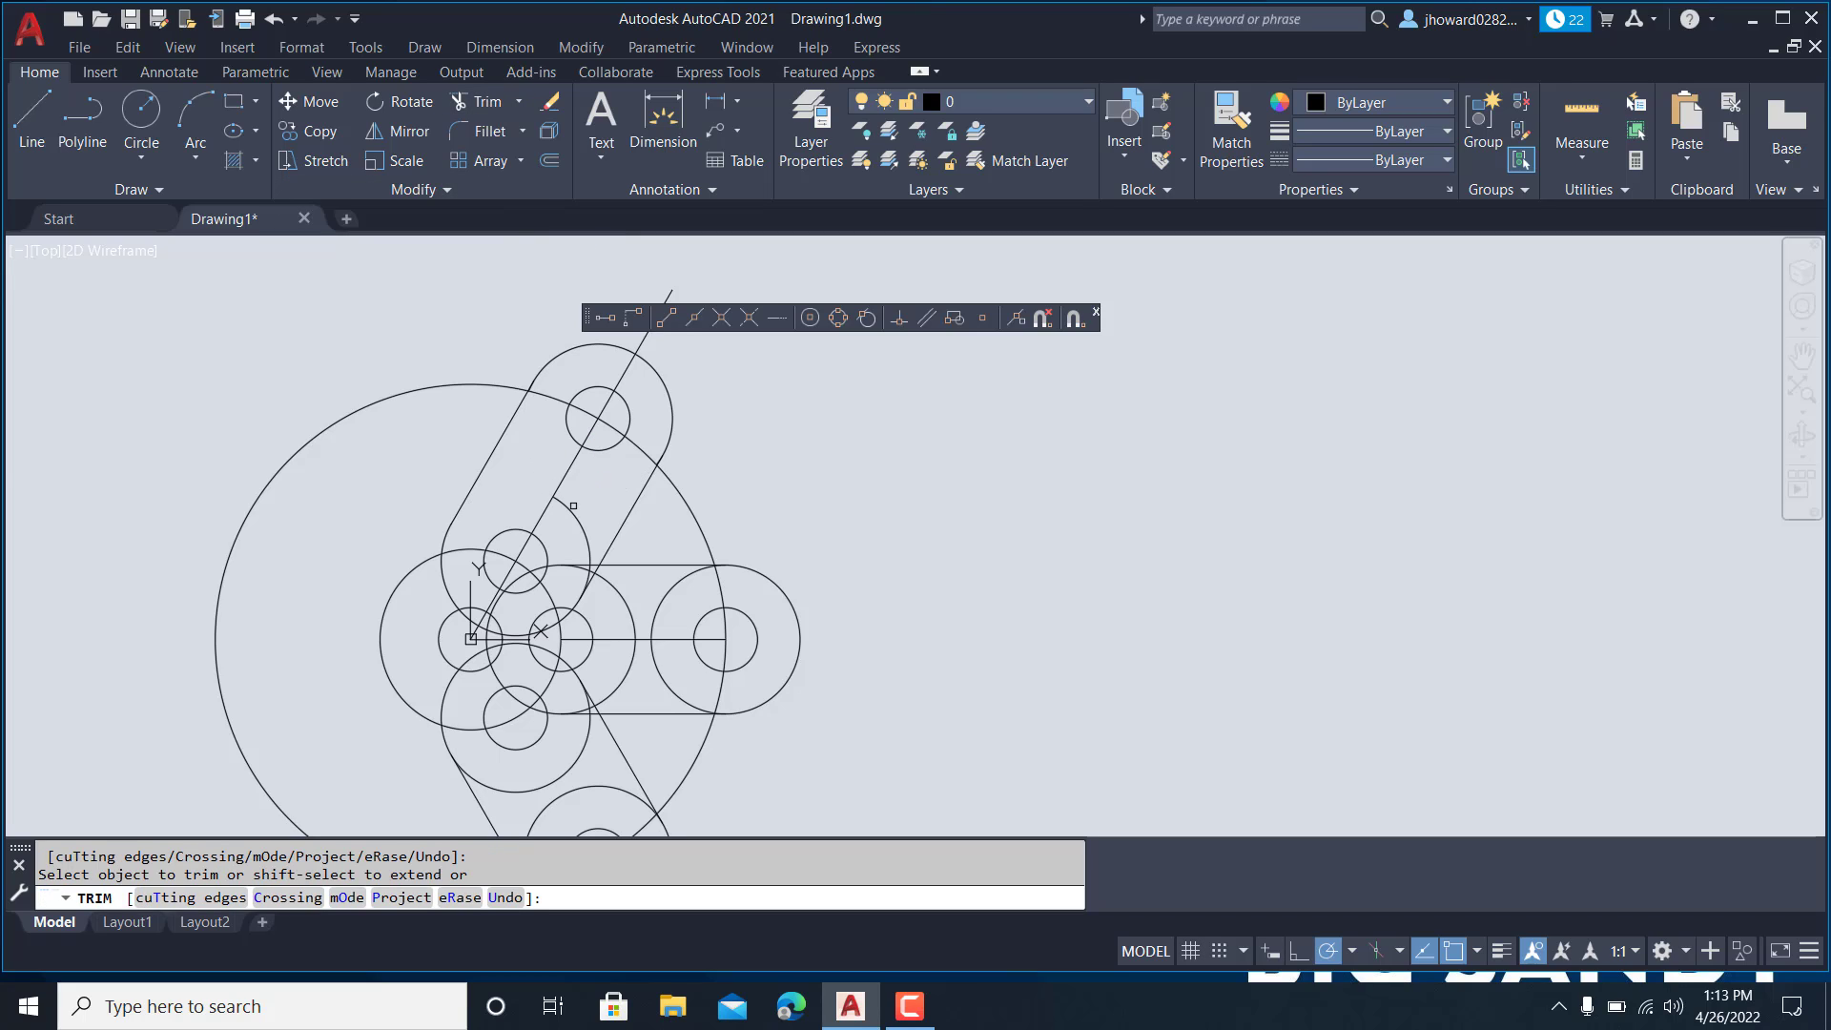
pyautogui.click(688, 582)
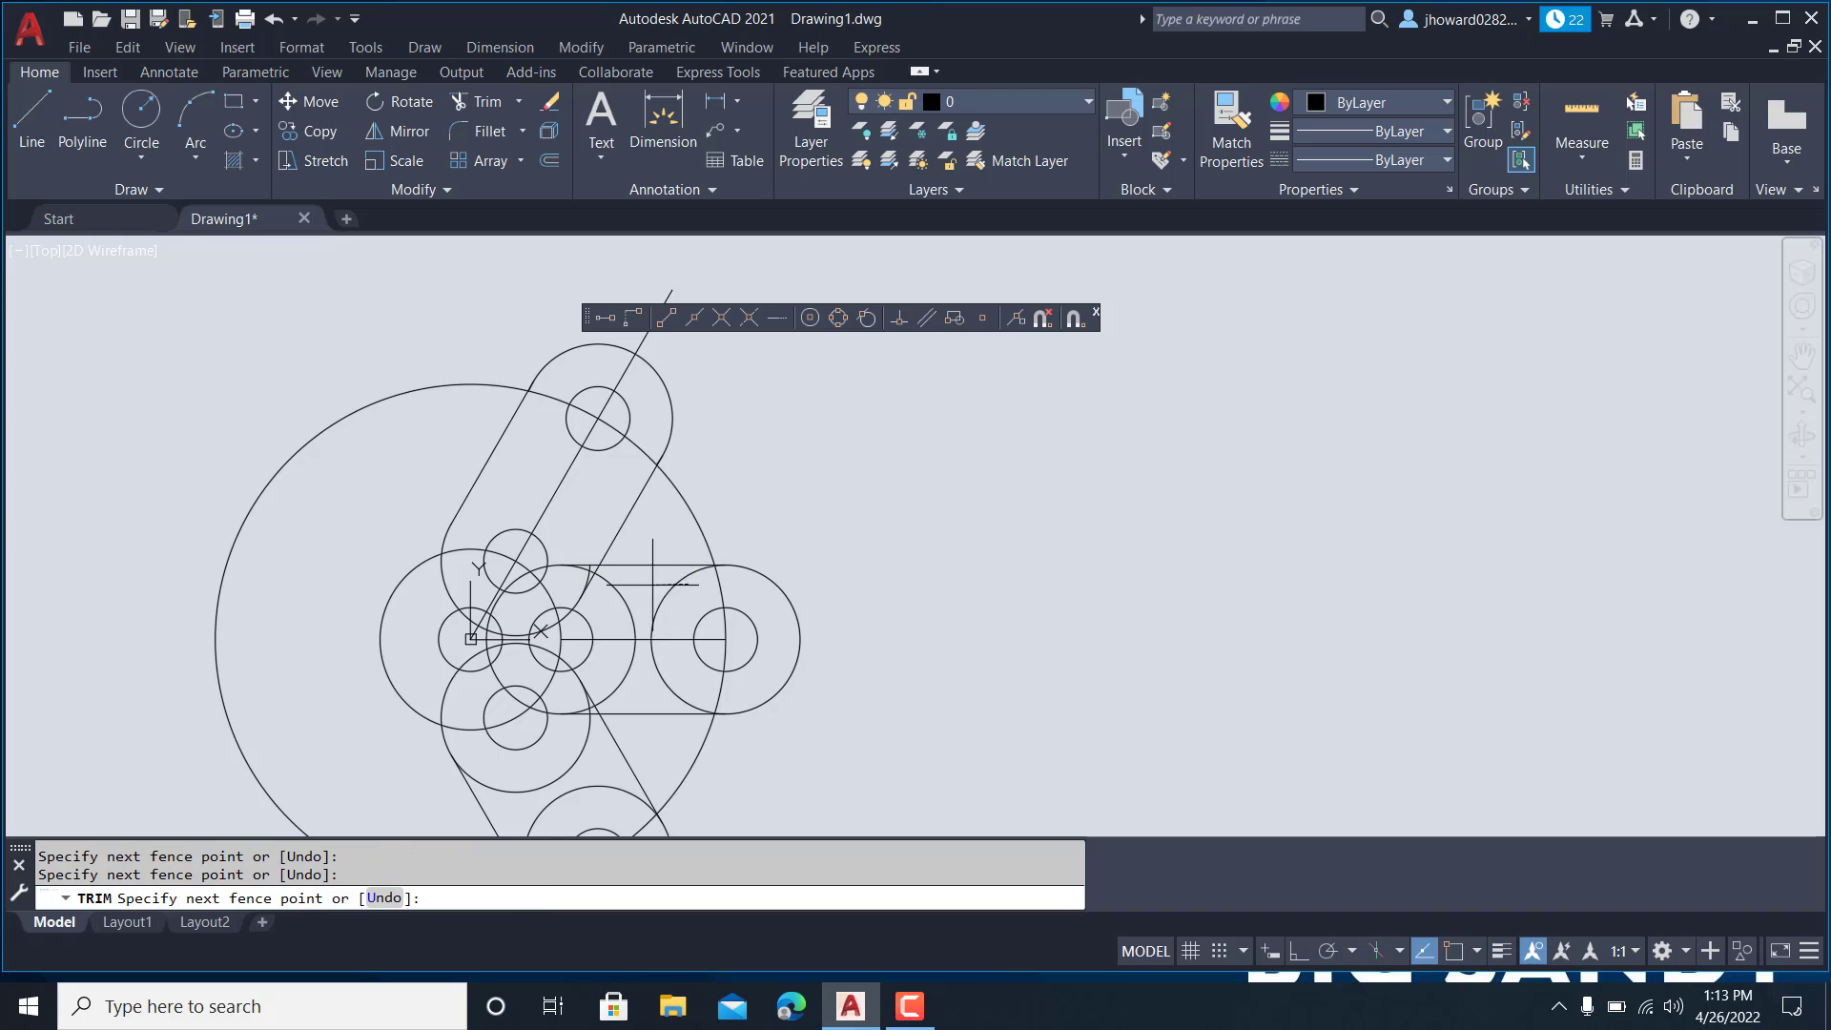
pyautogui.click(625, 611)
pyautogui.click(664, 659)
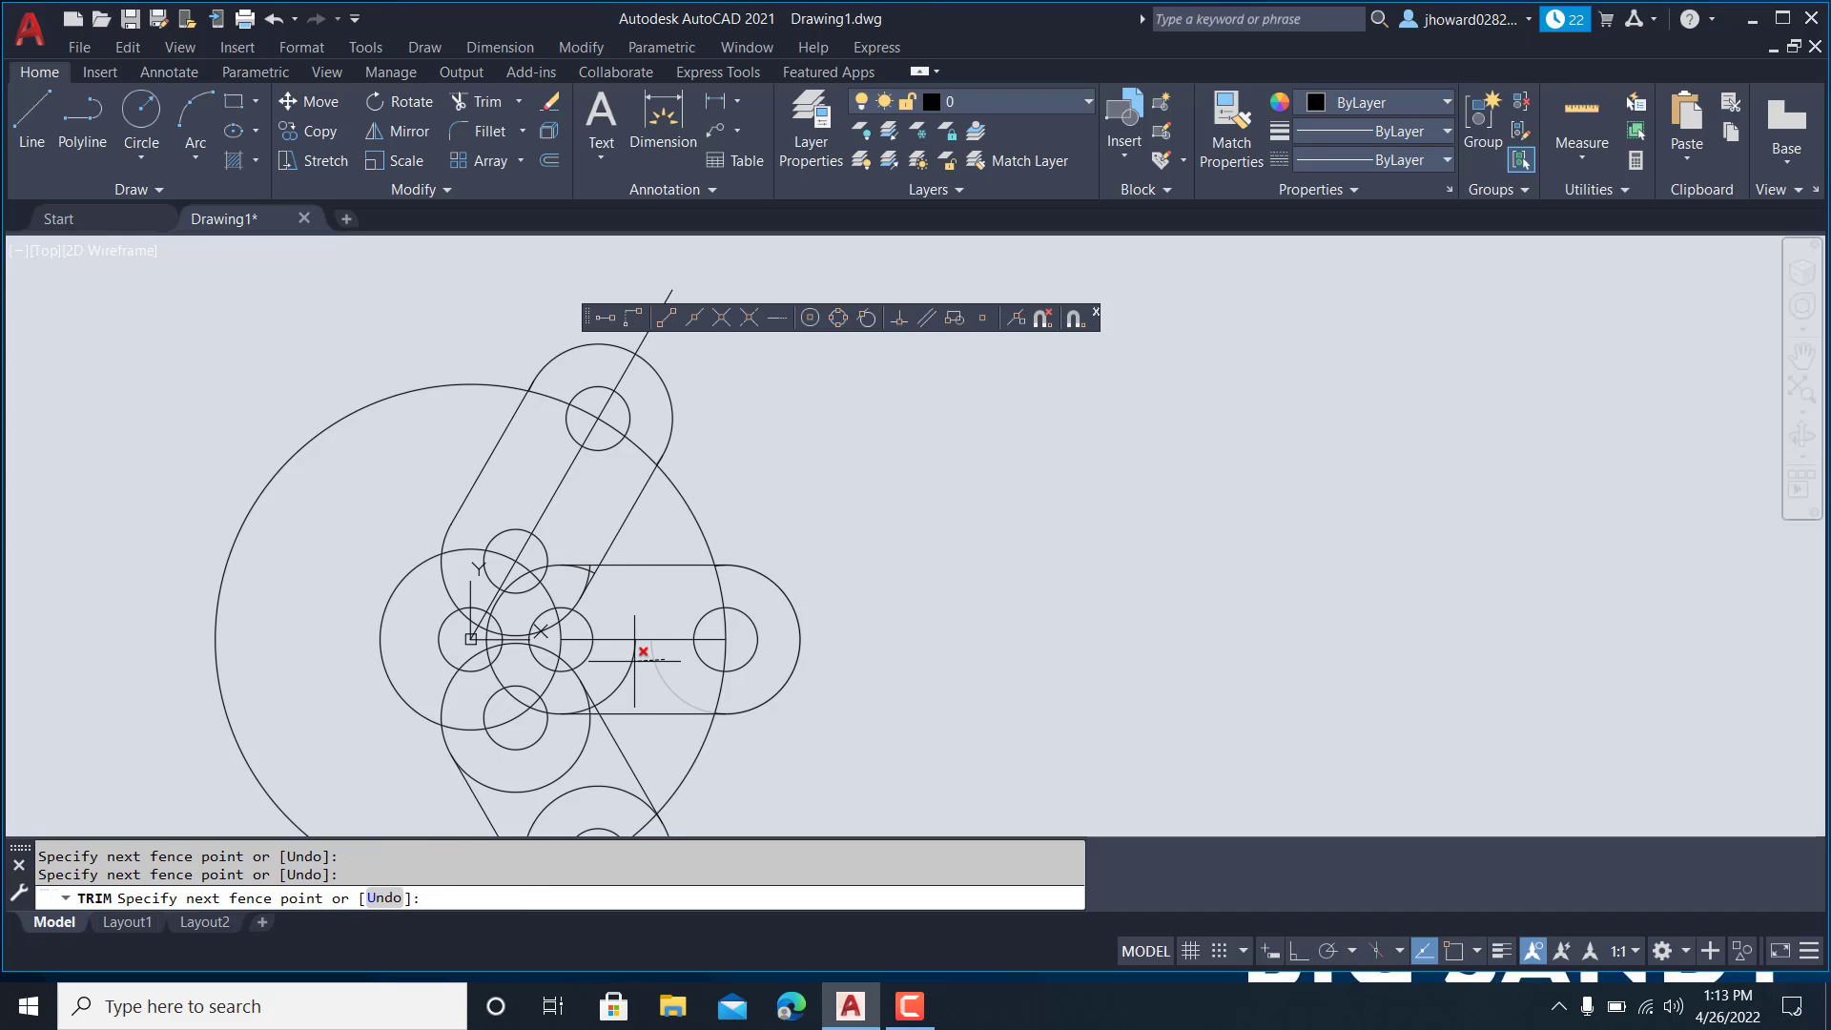
pyautogui.press('Return')
# - Trim away the top arc of the lower circle in the lower arm
pyautogui.scroll(4, 605, 604)
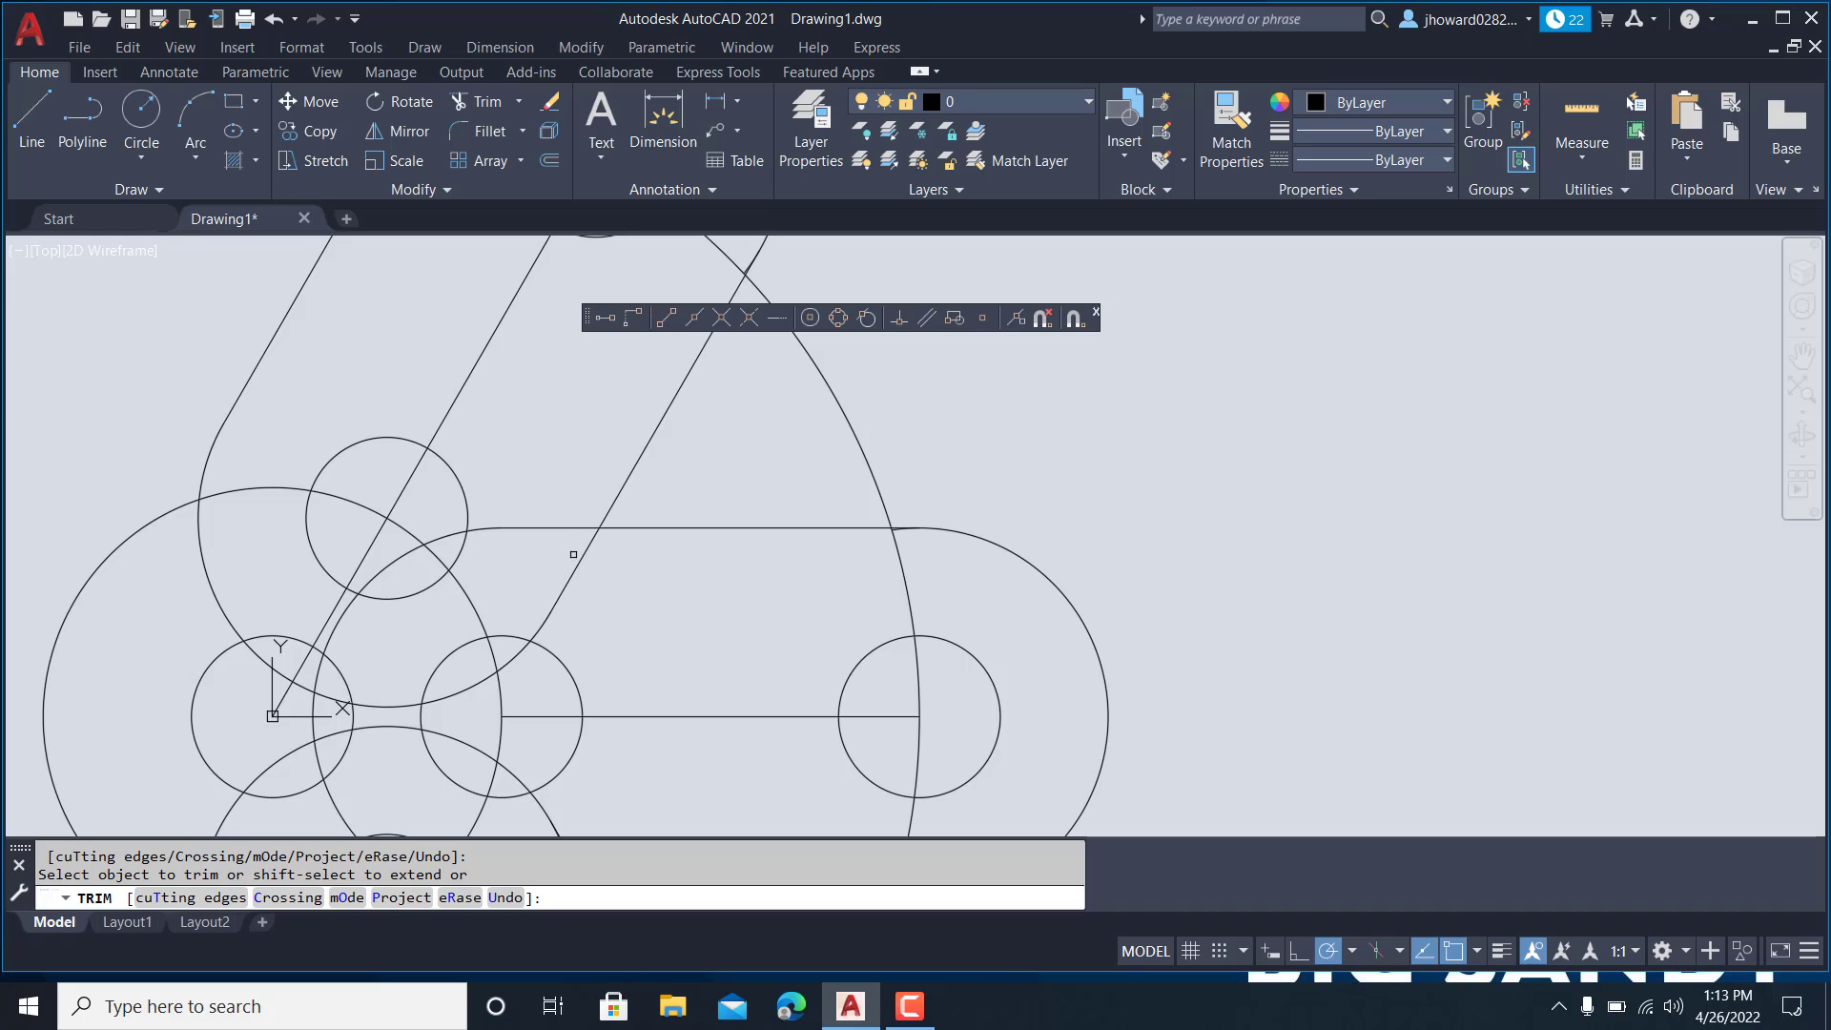
pyautogui.scroll(-3, 969, 597)
pyautogui.scroll(3, 859, 687)
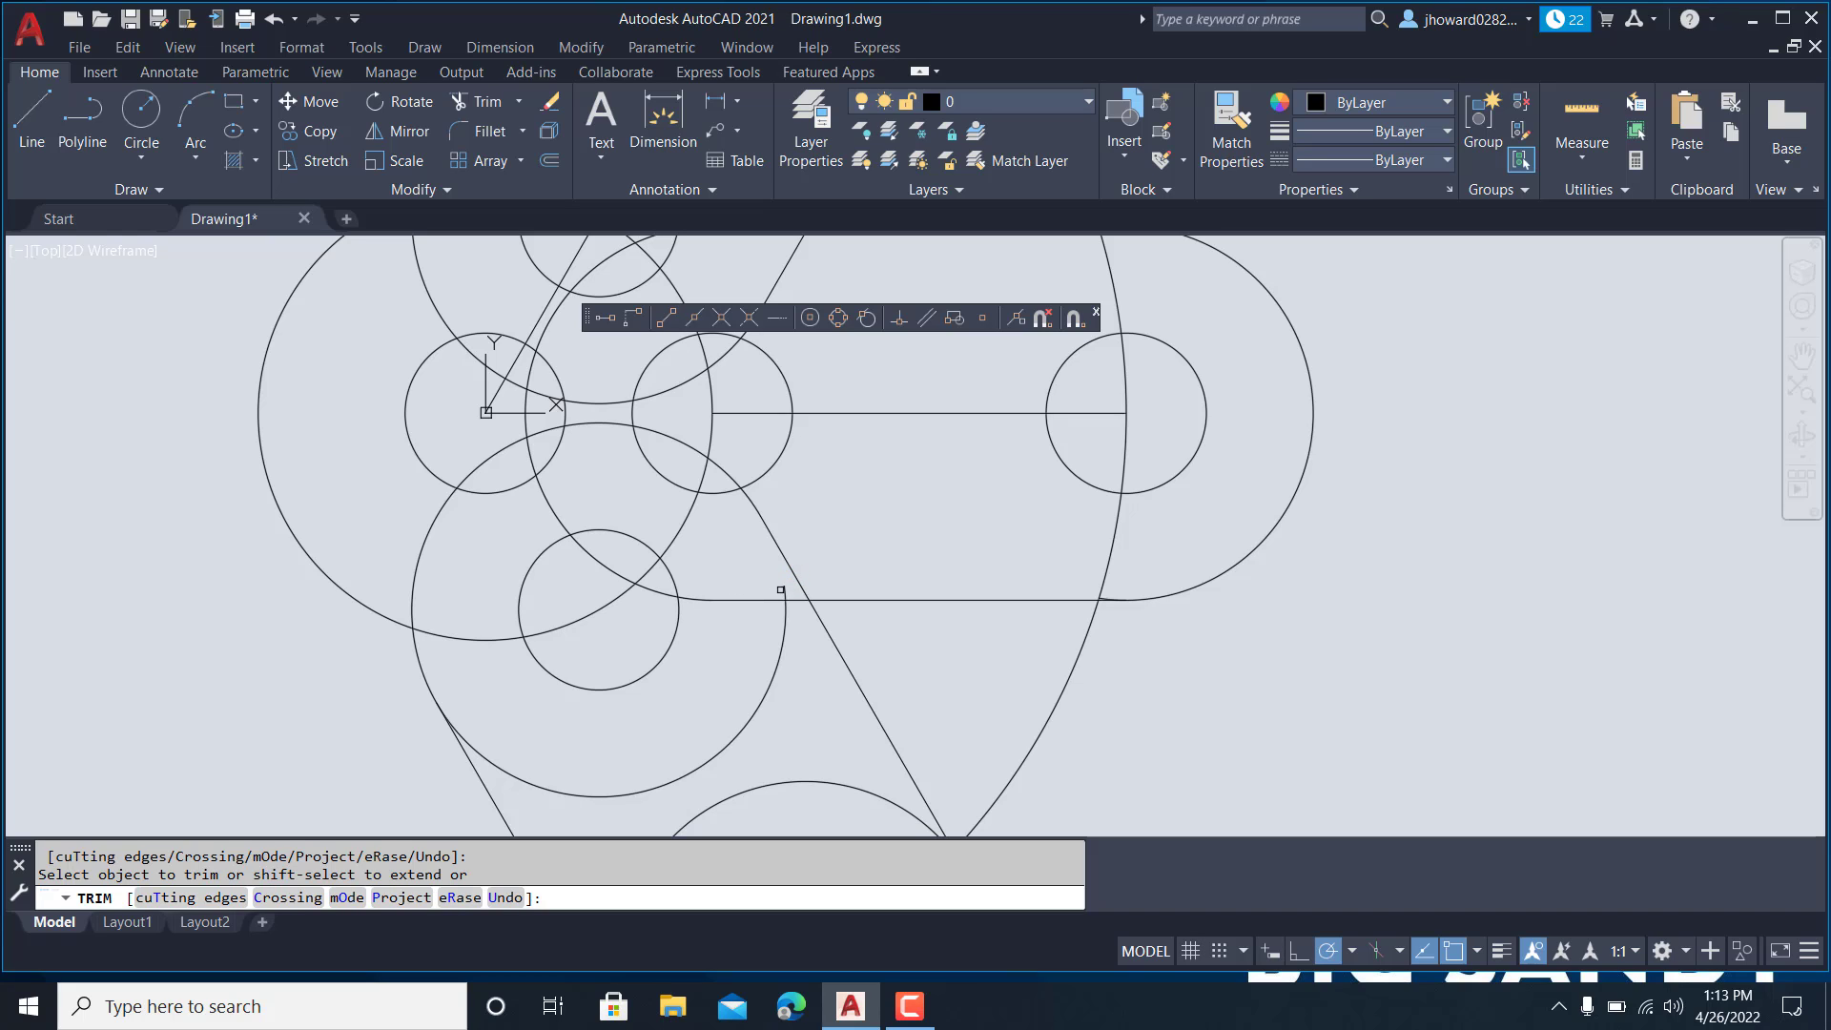
pyautogui.scroll(2, 739, 591)
pyautogui.scroll(-5, 746, 588)
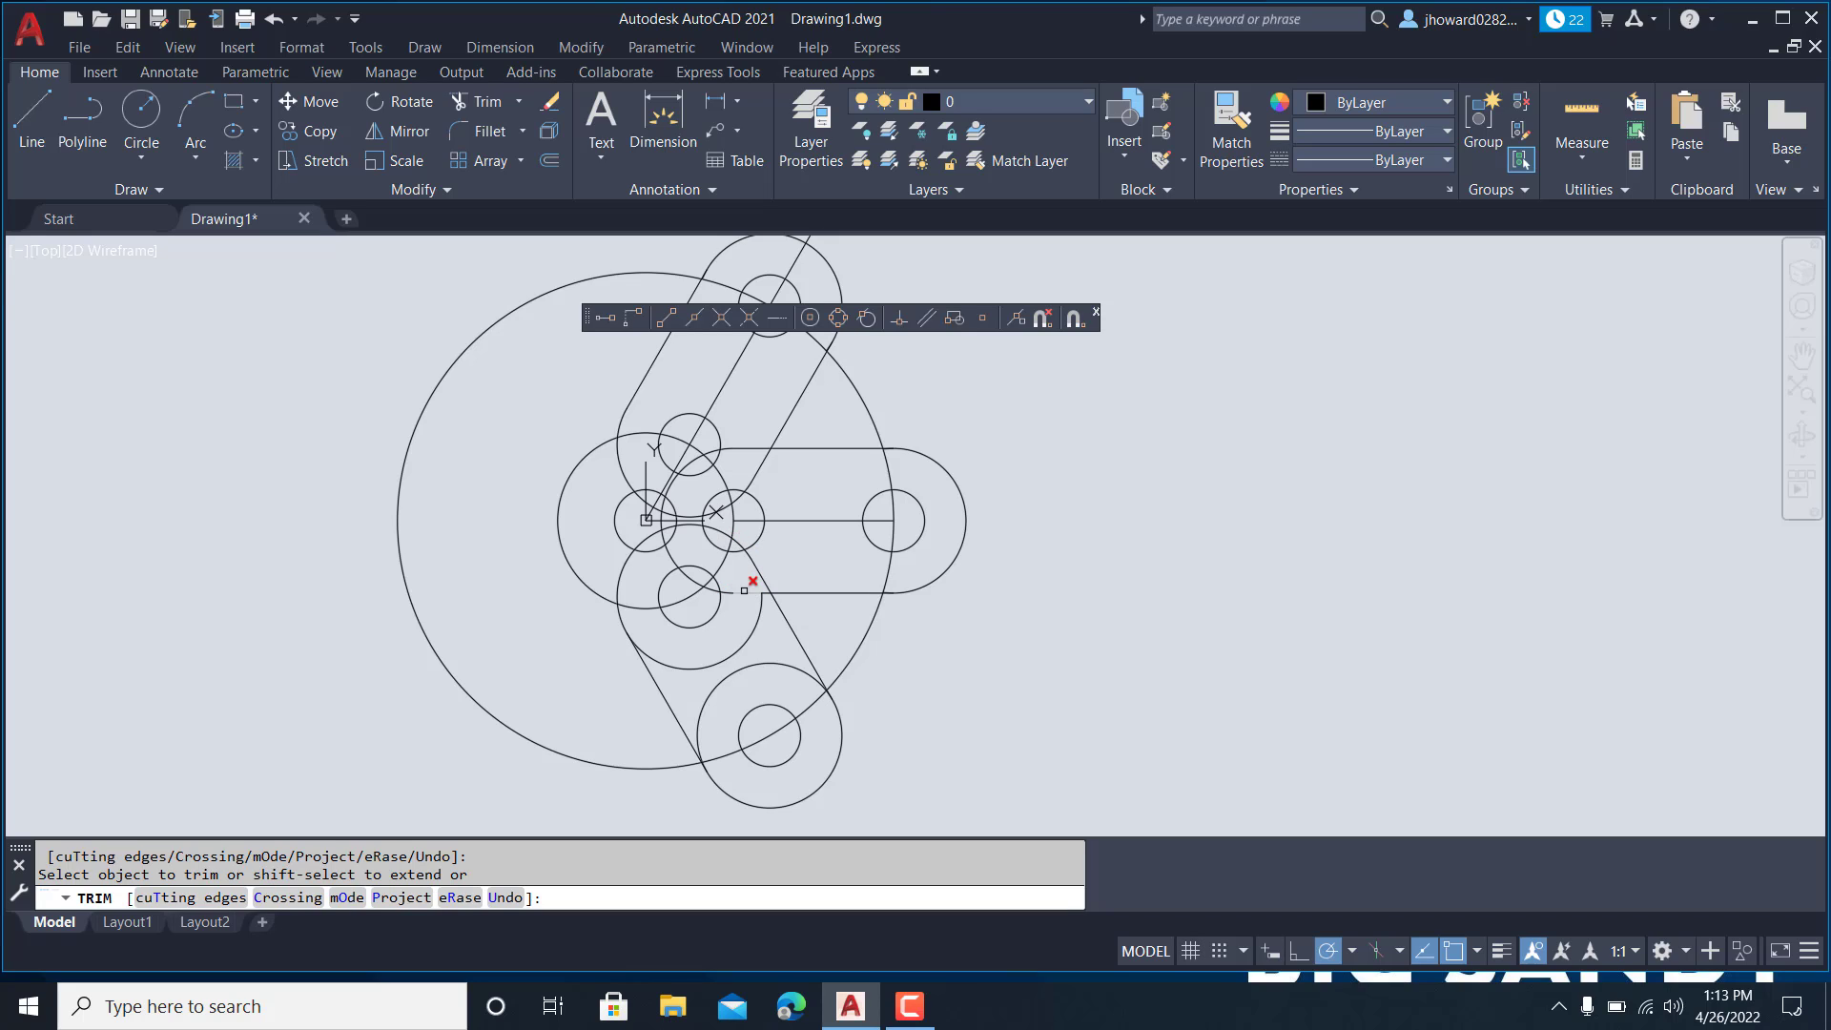
pyautogui.click(748, 637)
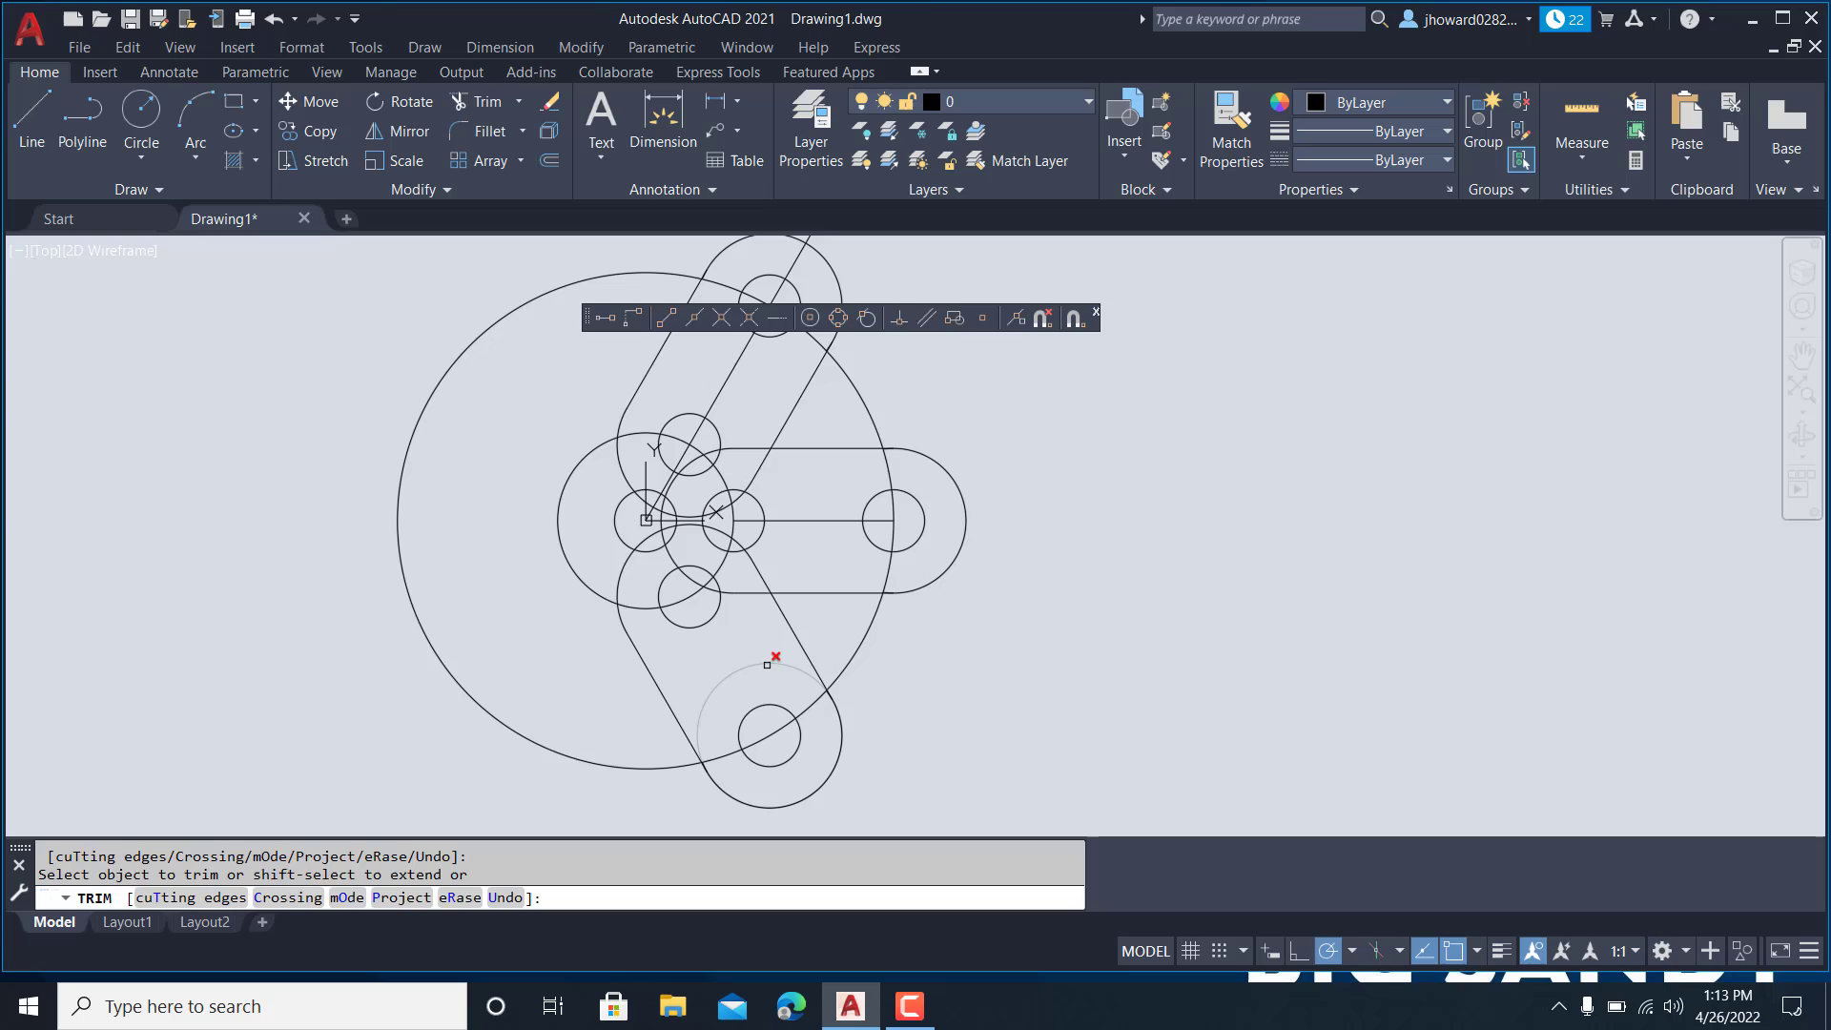
pyautogui.click(764, 657)
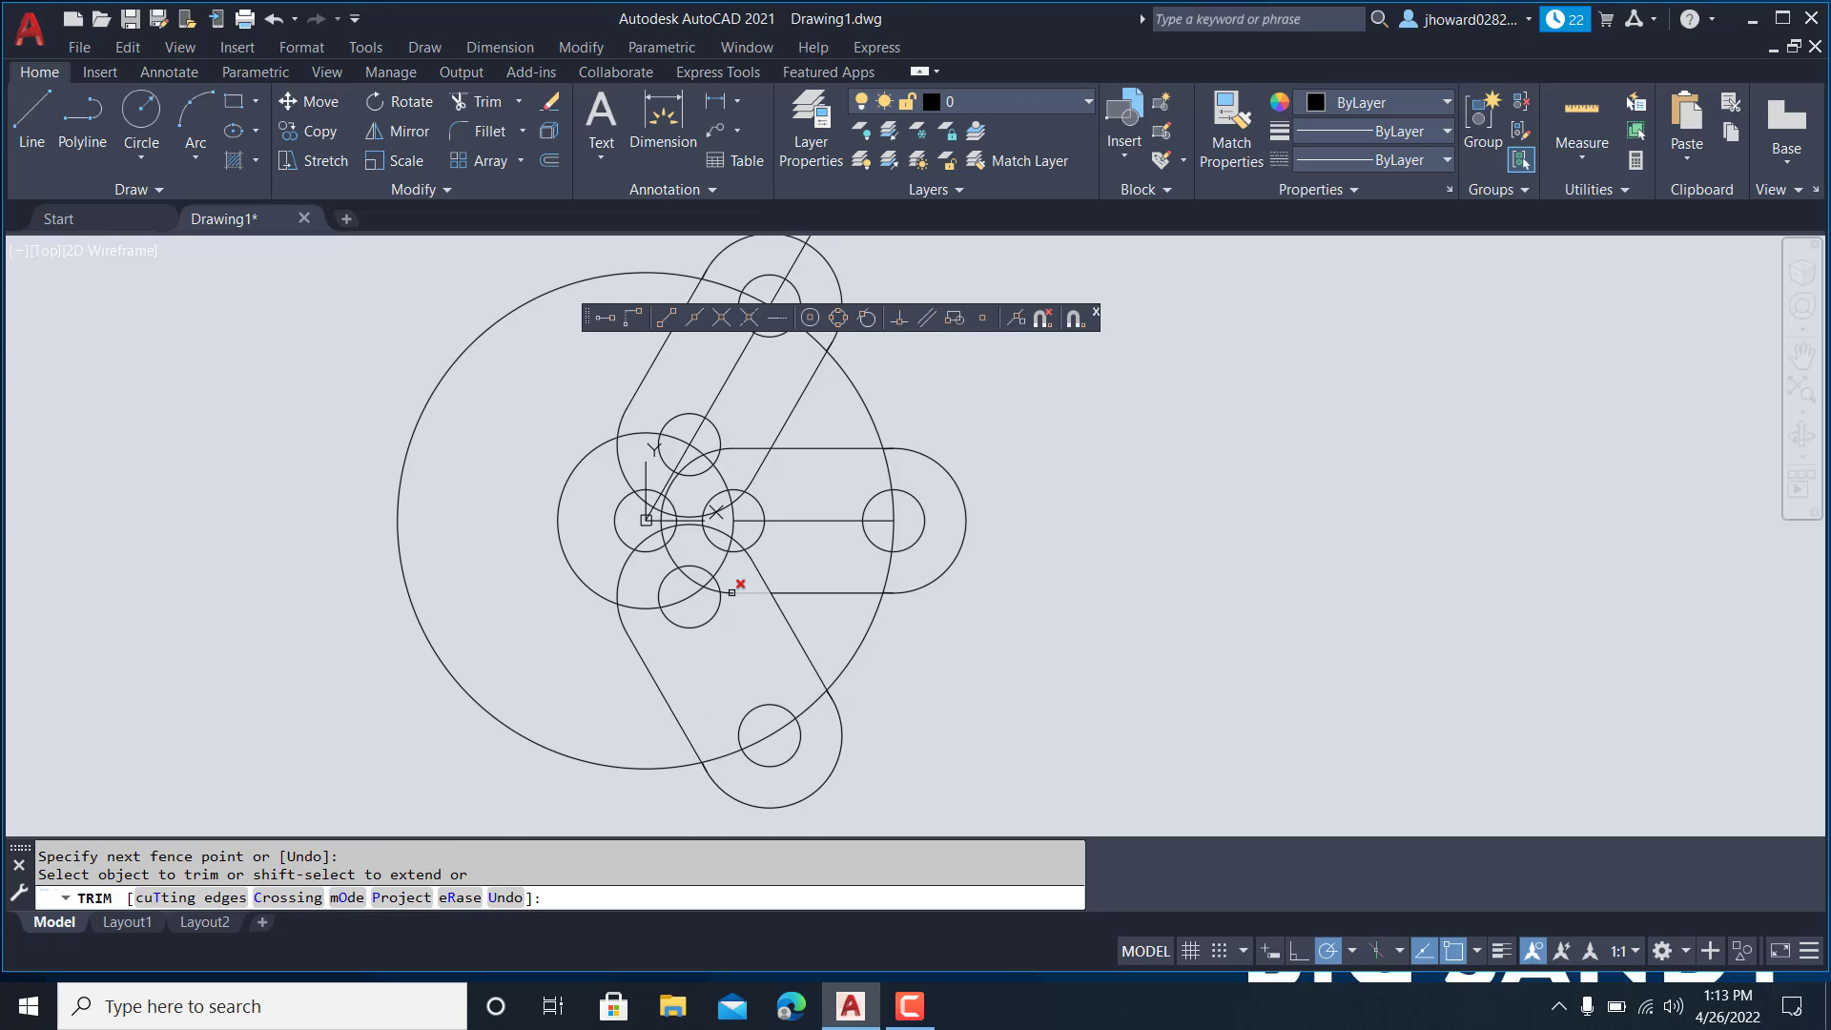
pyautogui.moveTo(732, 592)
pyautogui.mouseDown(button='middle')
pyautogui.moveTo(719, 695)
pyautogui.moveTo(686, 640)
pyautogui.mouseUp(button='middle')
# - Draw two lines joining the tops and bottoms of the middle and right circles
pyautogui.click(32, 114)
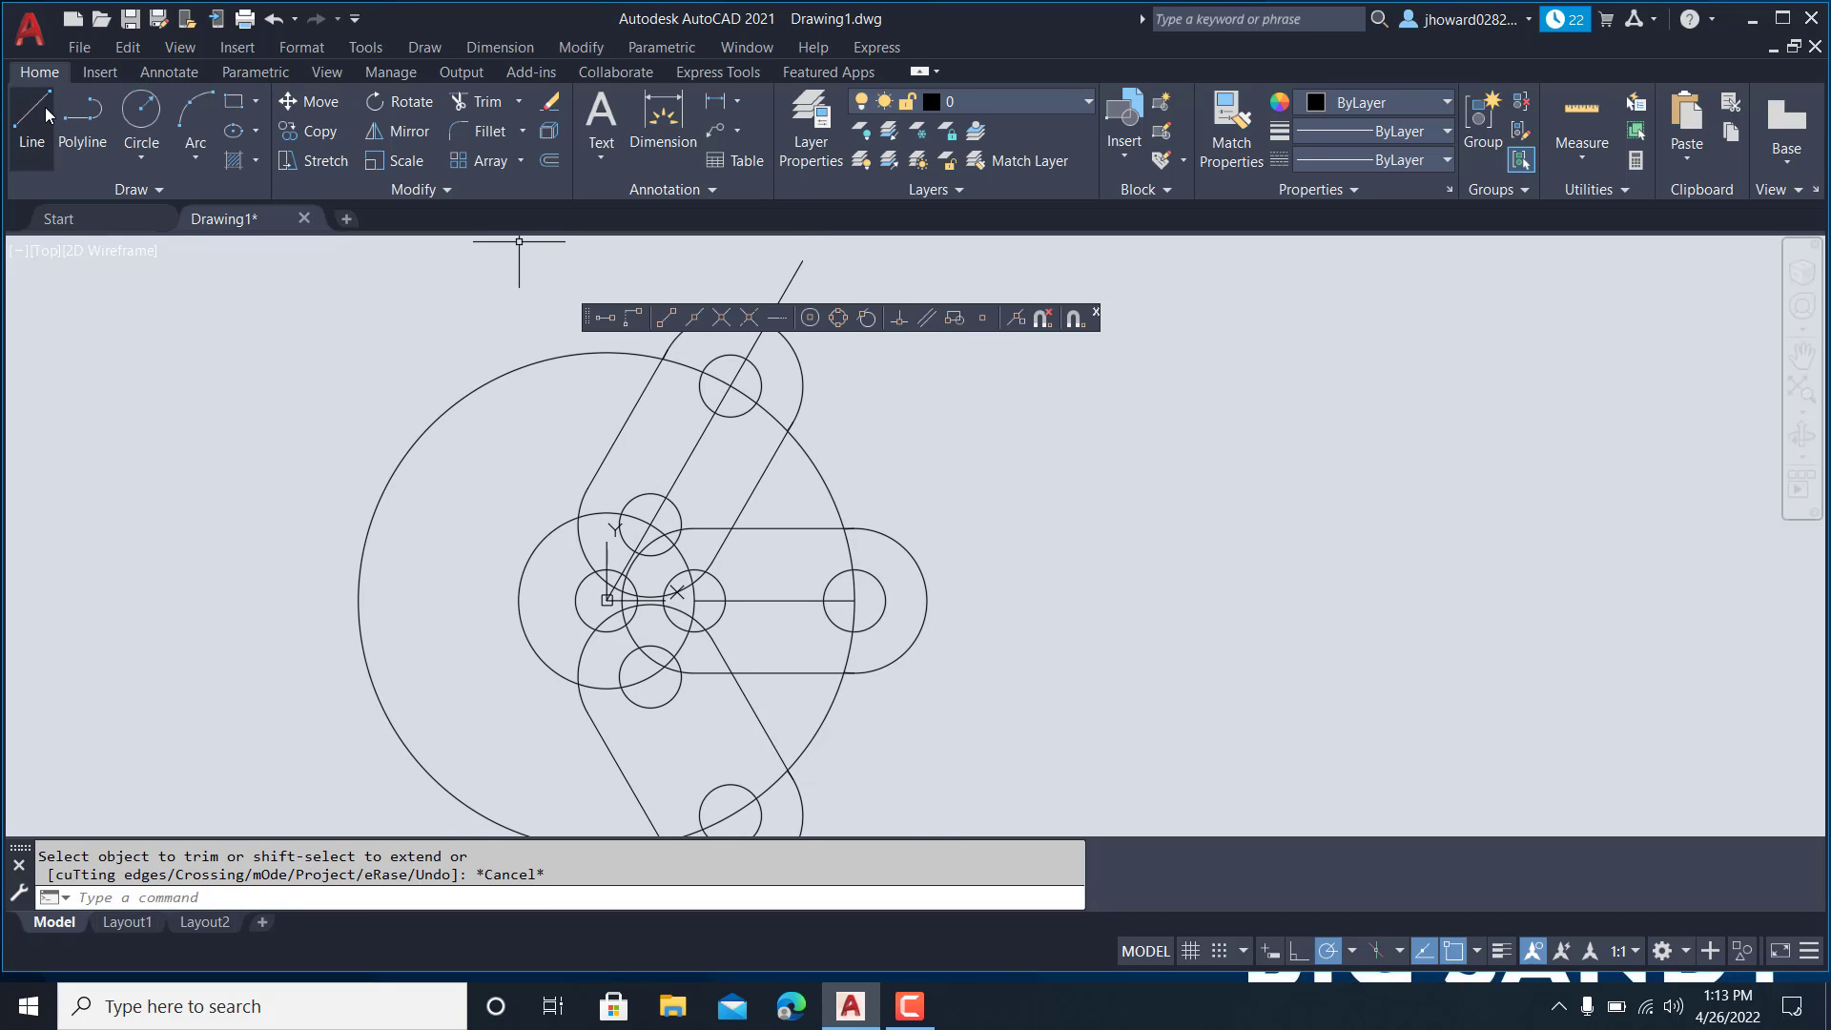
pyautogui.scroll(4, 695, 562)
pyautogui.click(694, 562)
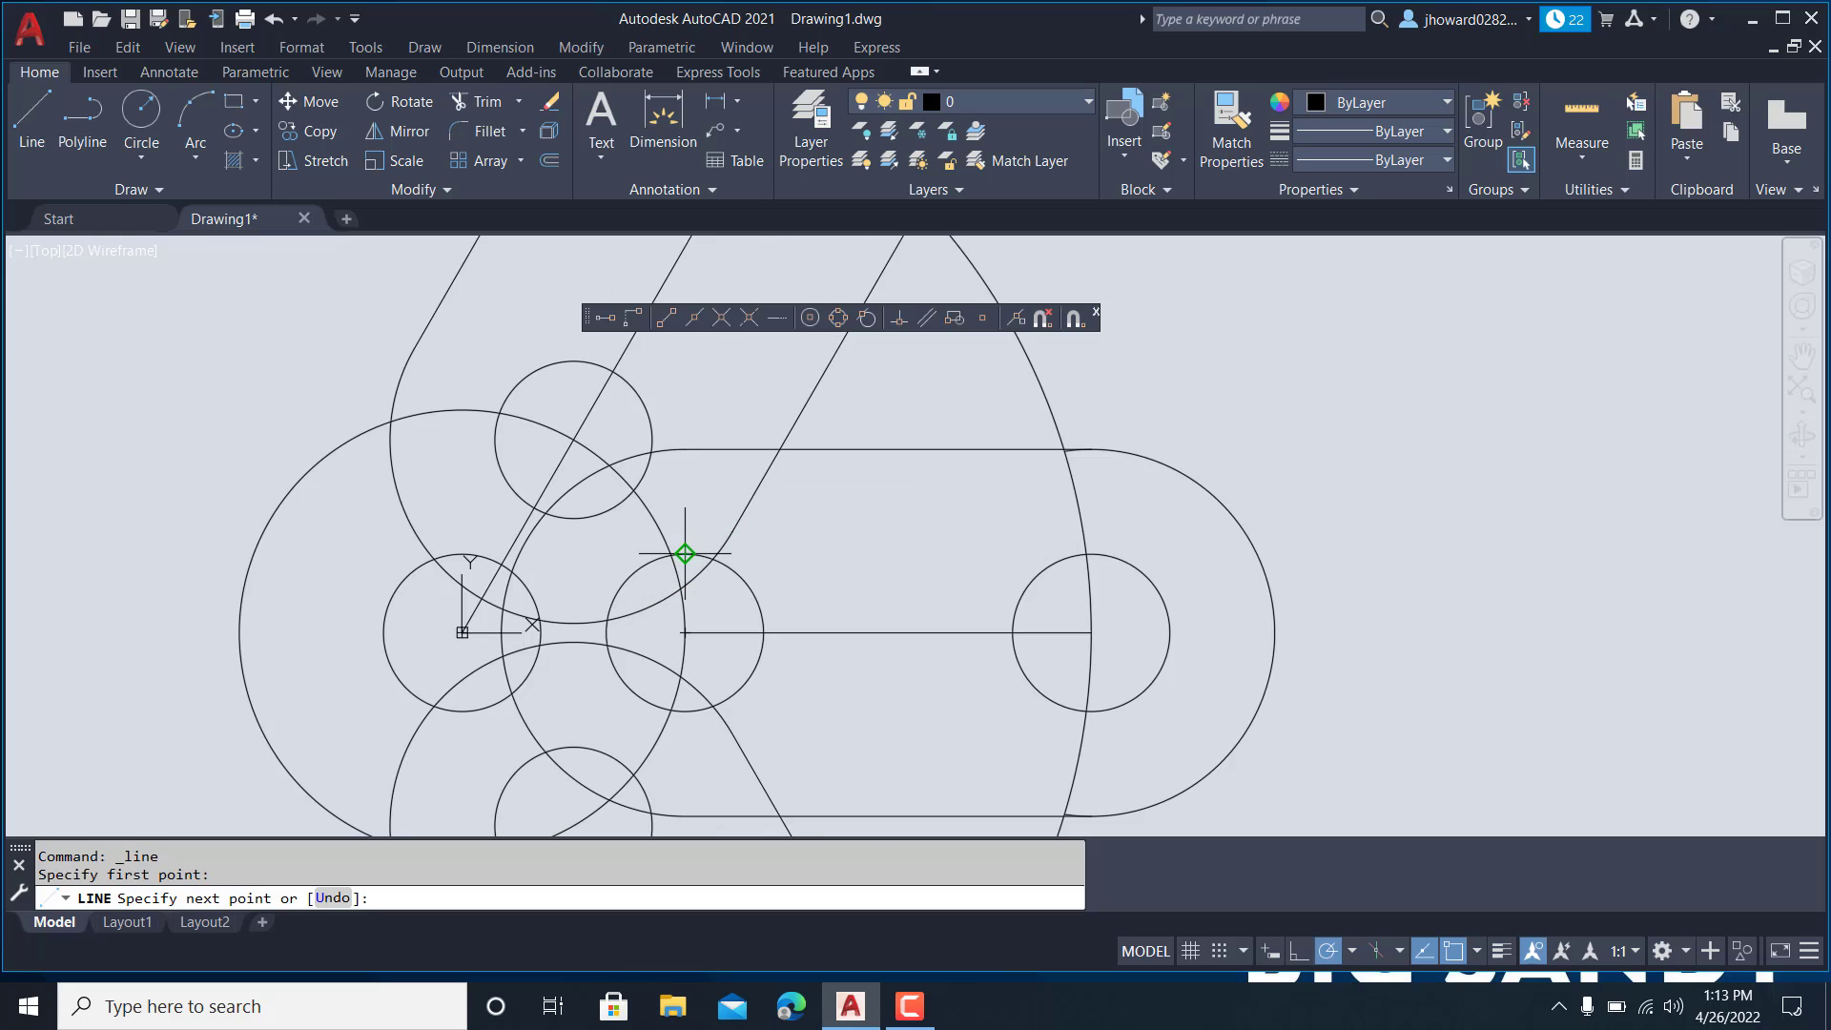
pyautogui.click(1092, 551)
pyautogui.press('Return')
pyautogui.press('Return')
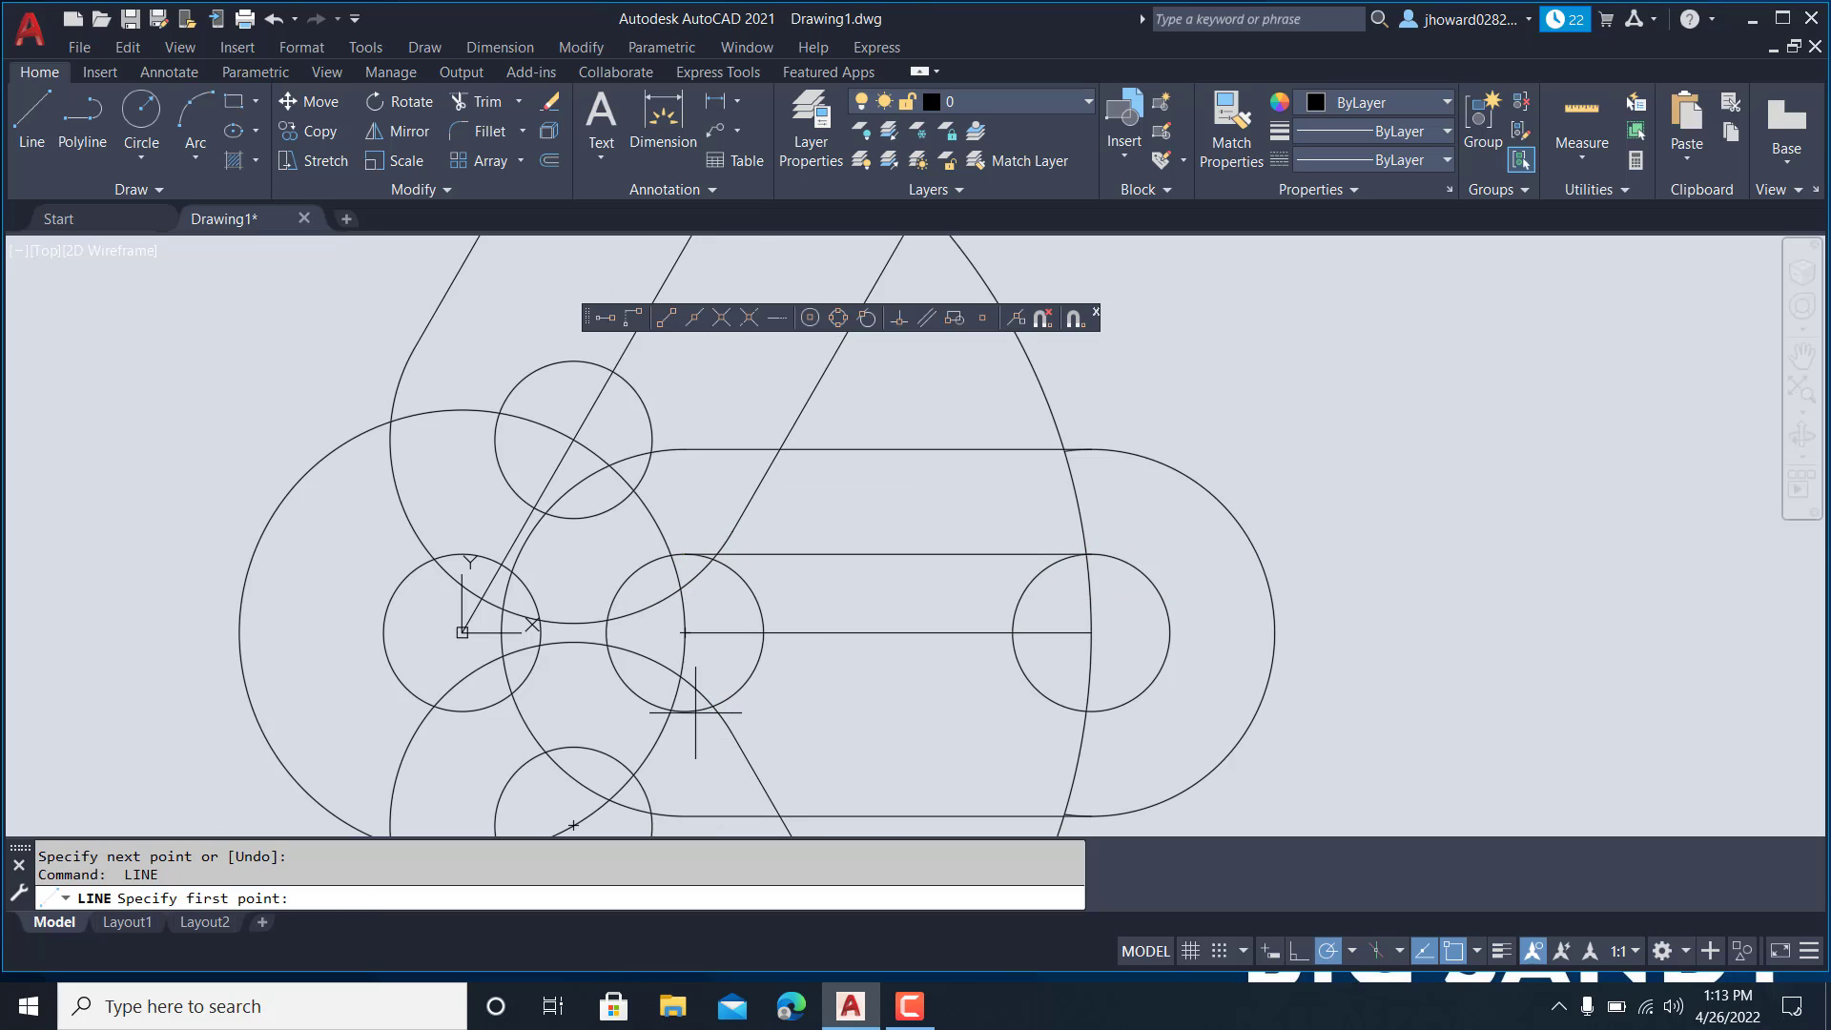
pyautogui.click(685, 711)
pyautogui.click(1086, 710)
pyautogui.press('Escape')
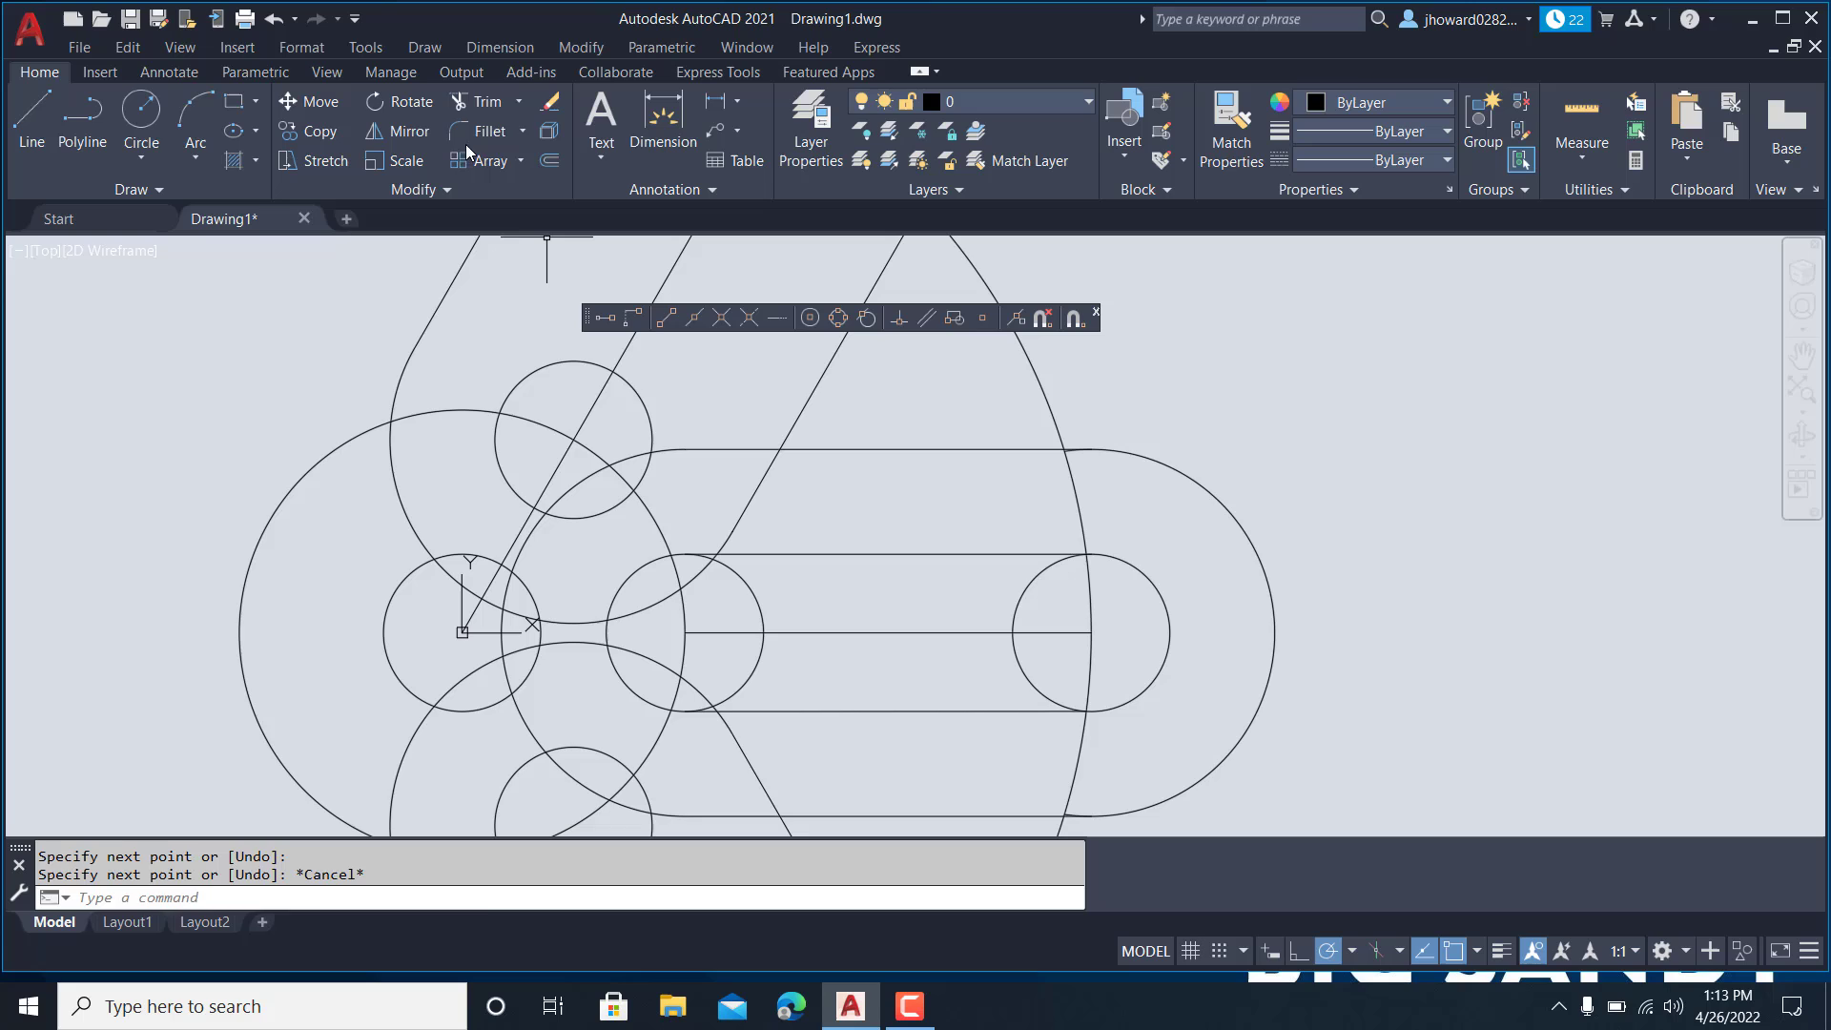
# - Fence-trim the upper and lower inner arcs of the small circles inside the slot
pyautogui.click(471, 105)
pyautogui.click(1059, 668)
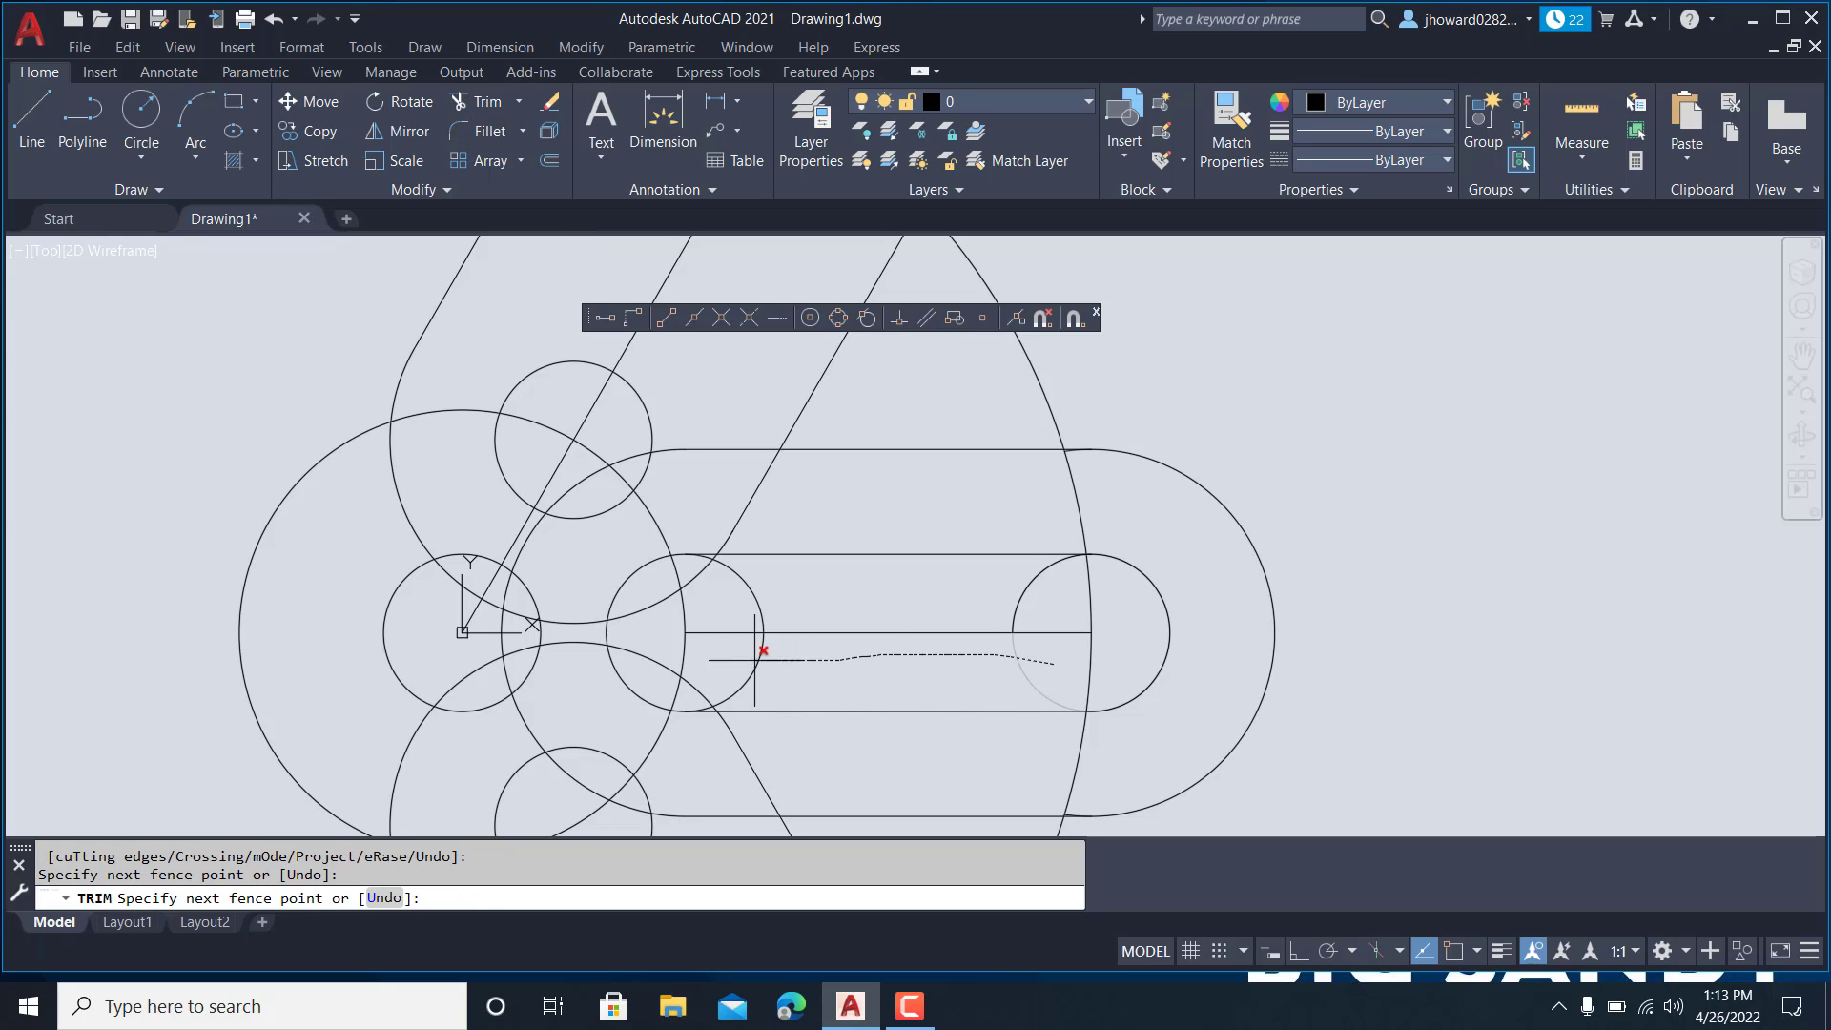
pyautogui.click(749, 663)
pyautogui.click(1059, 607)
pyautogui.click(719, 585)
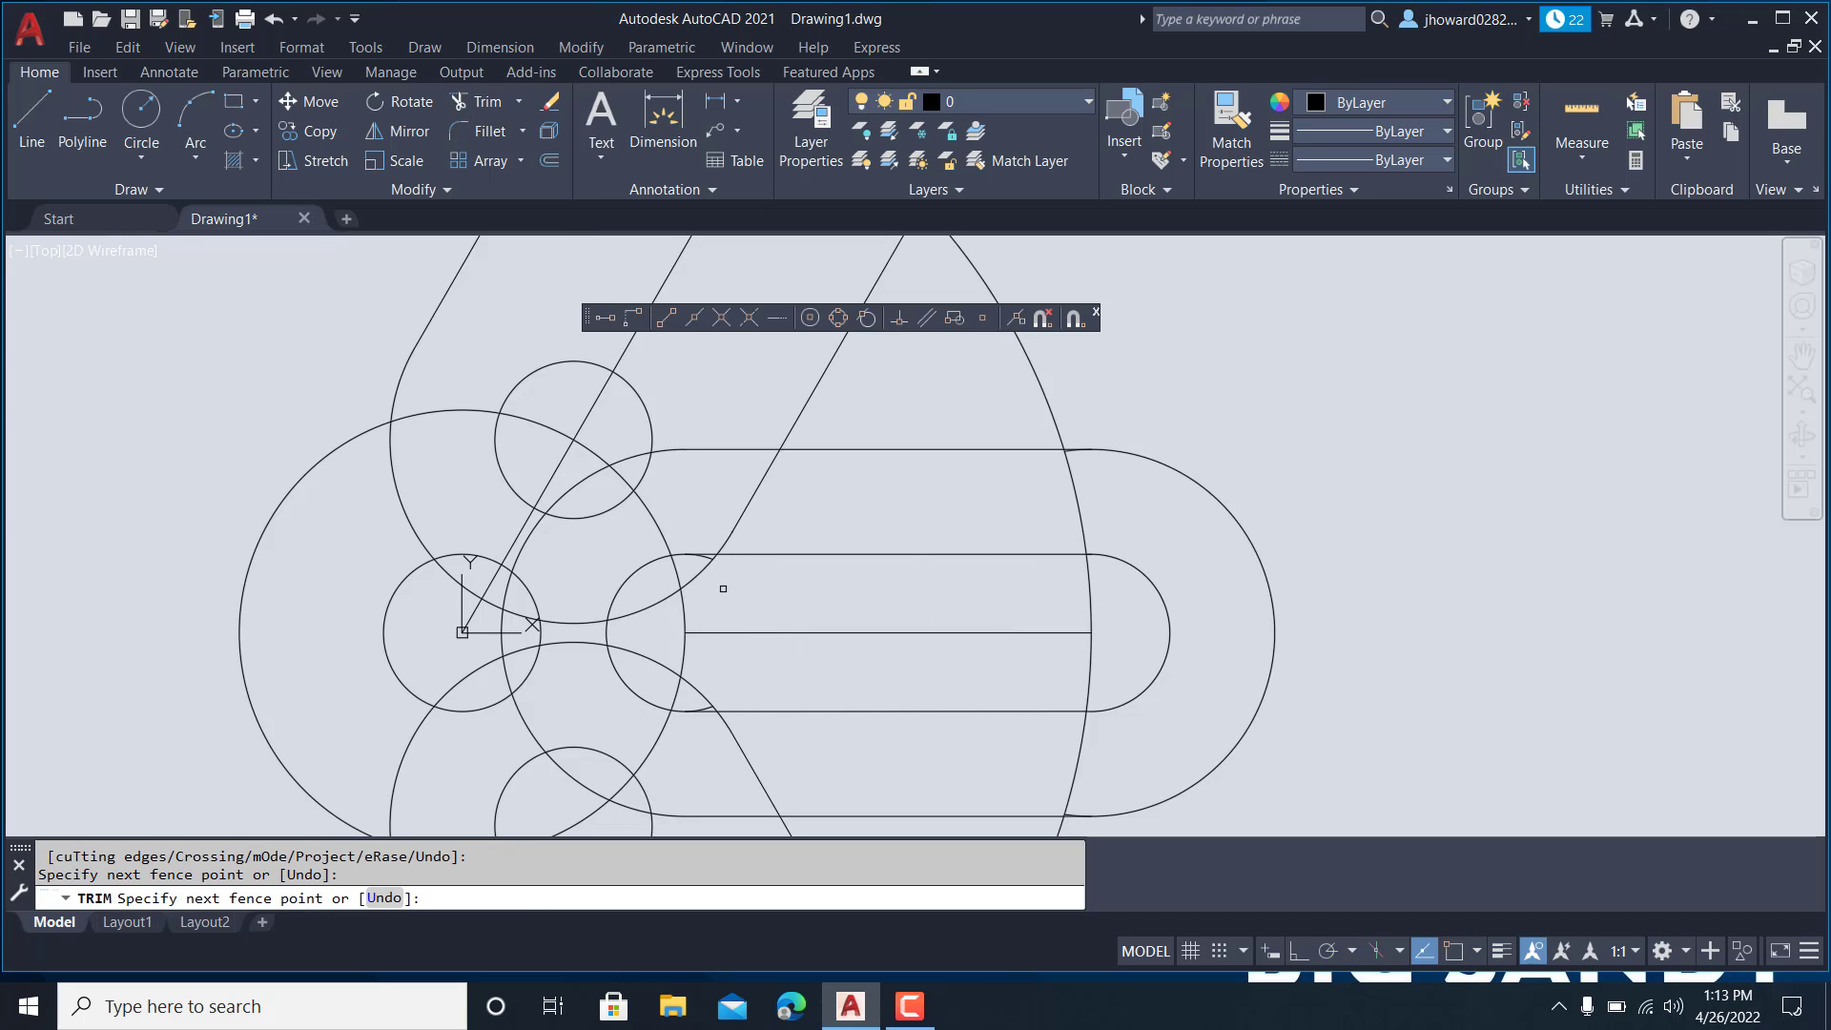
pyautogui.scroll(2, 703, 568)
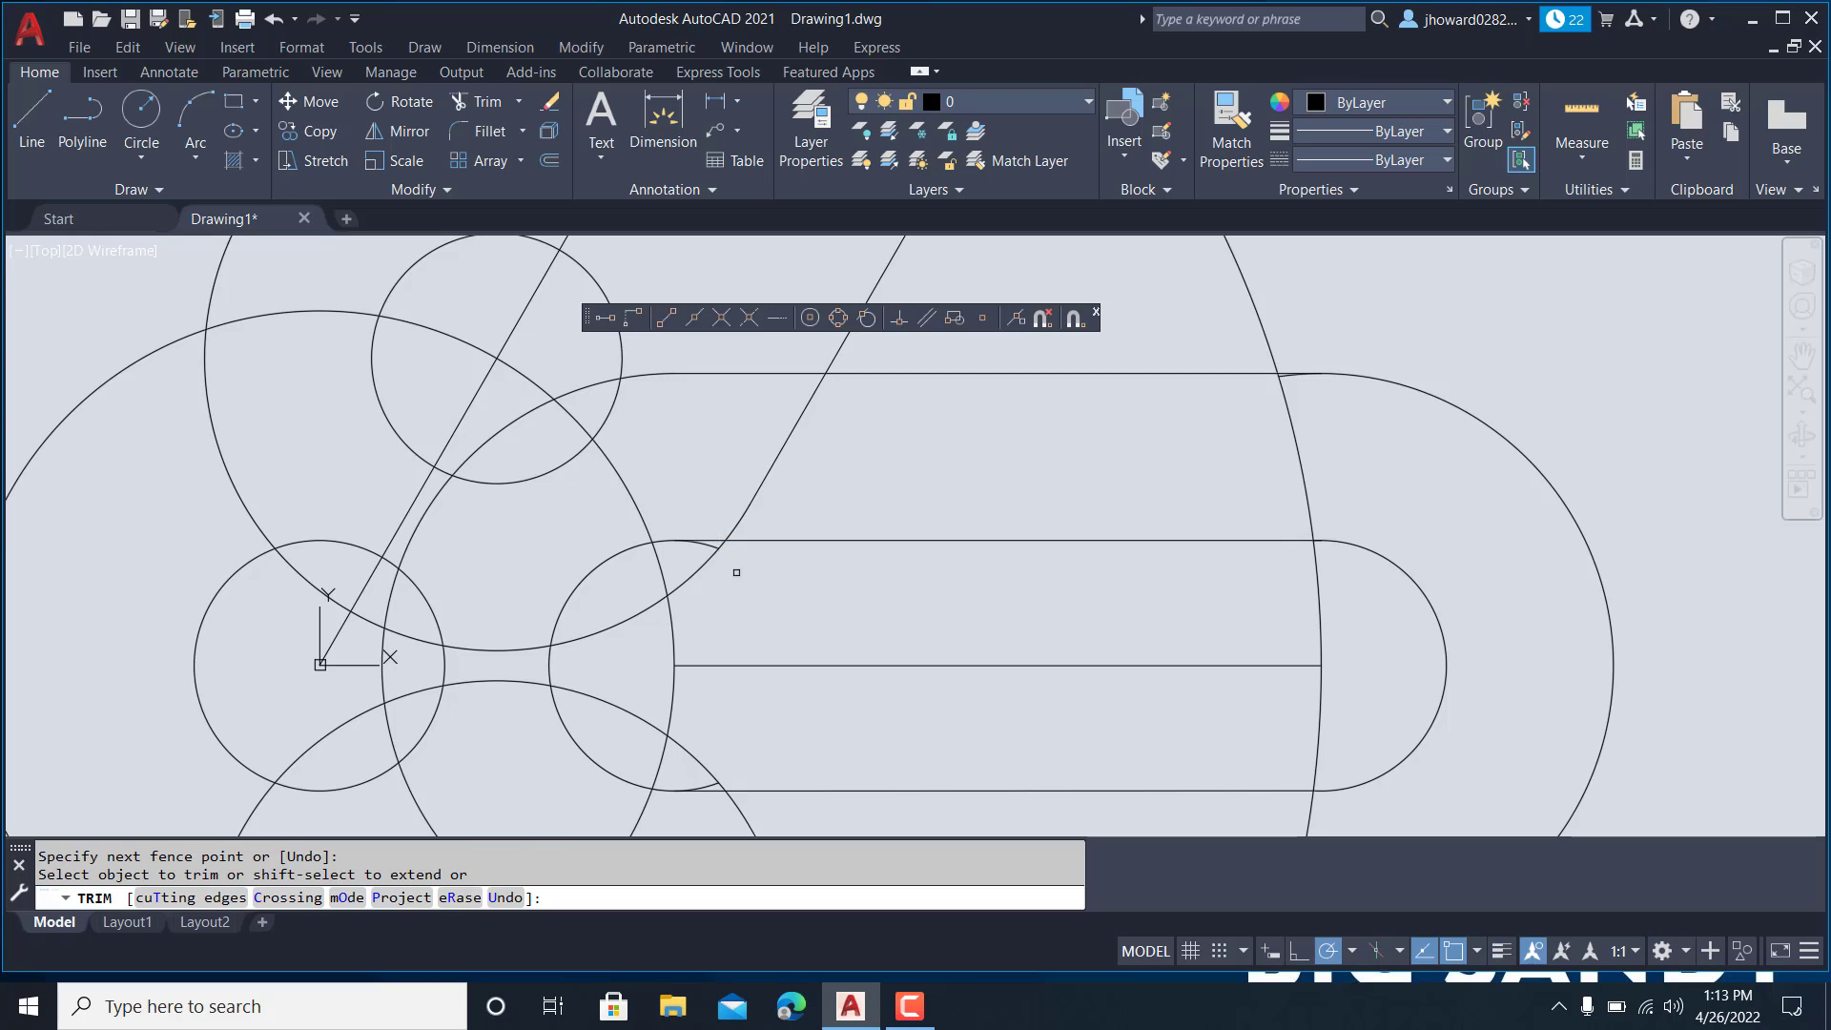
pyautogui.click(736, 572)
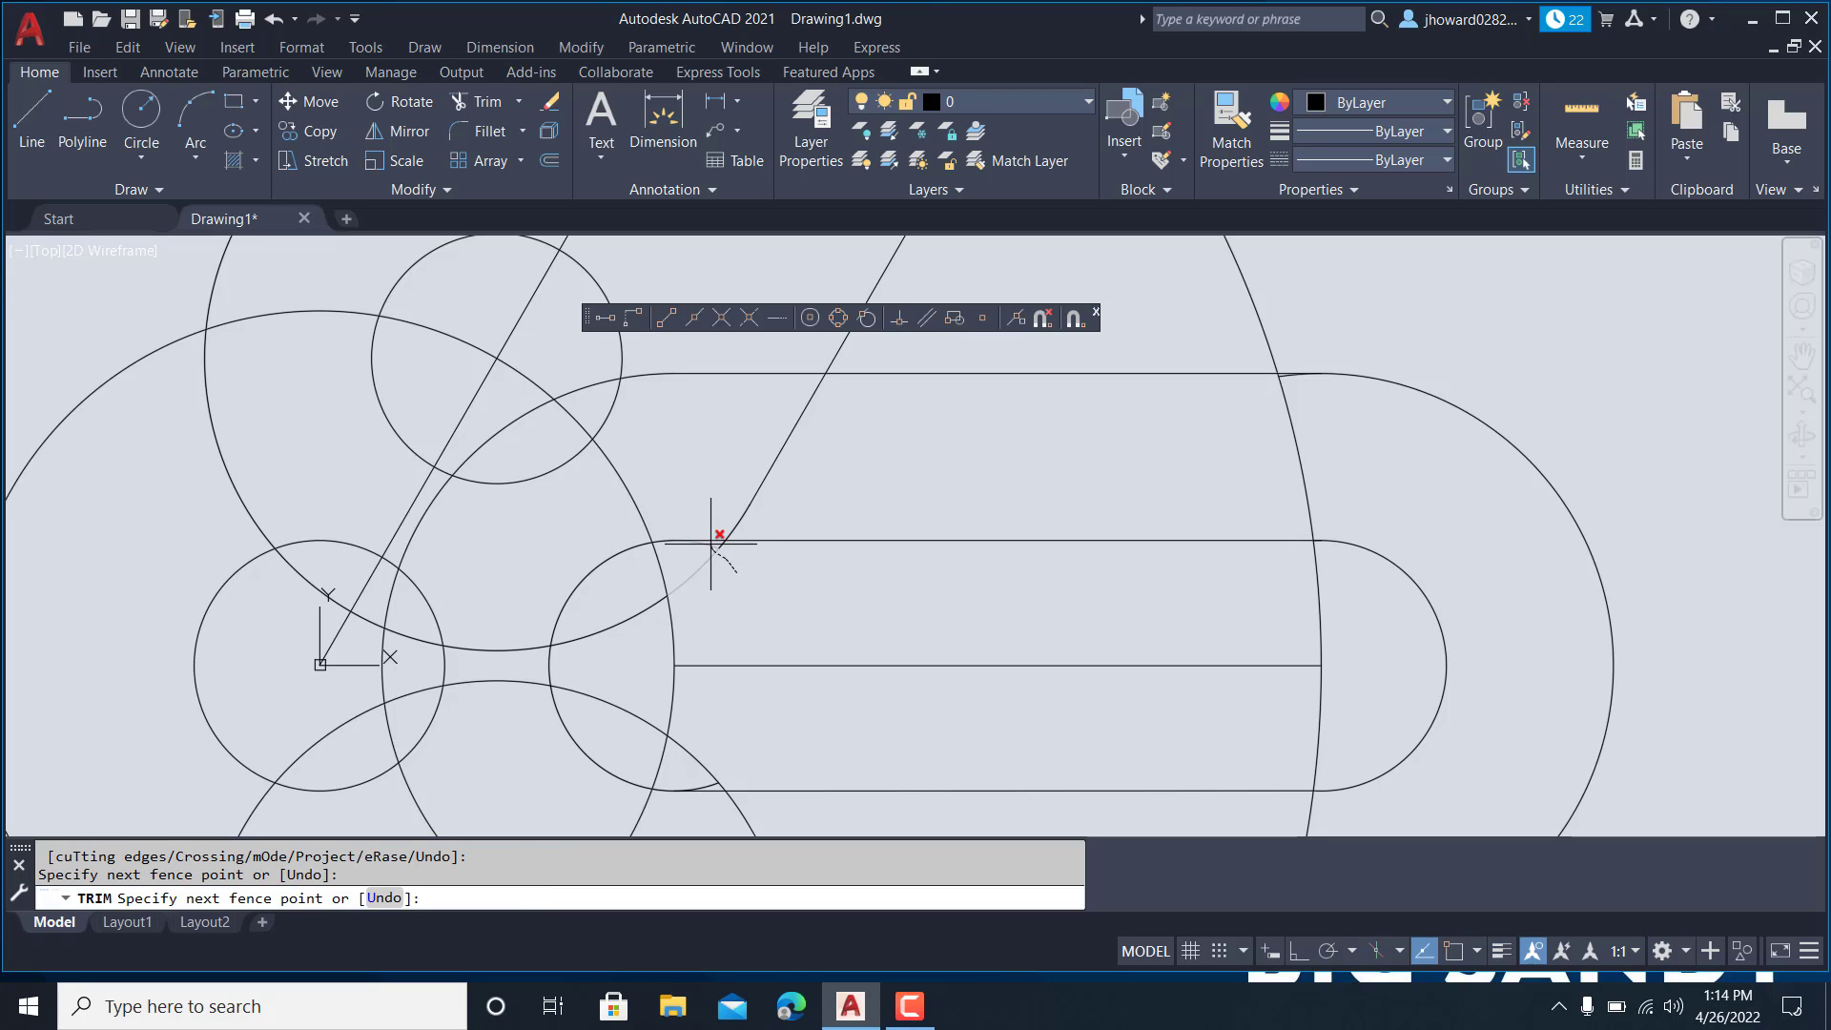
pyautogui.click(711, 544)
pyautogui.press('Return')
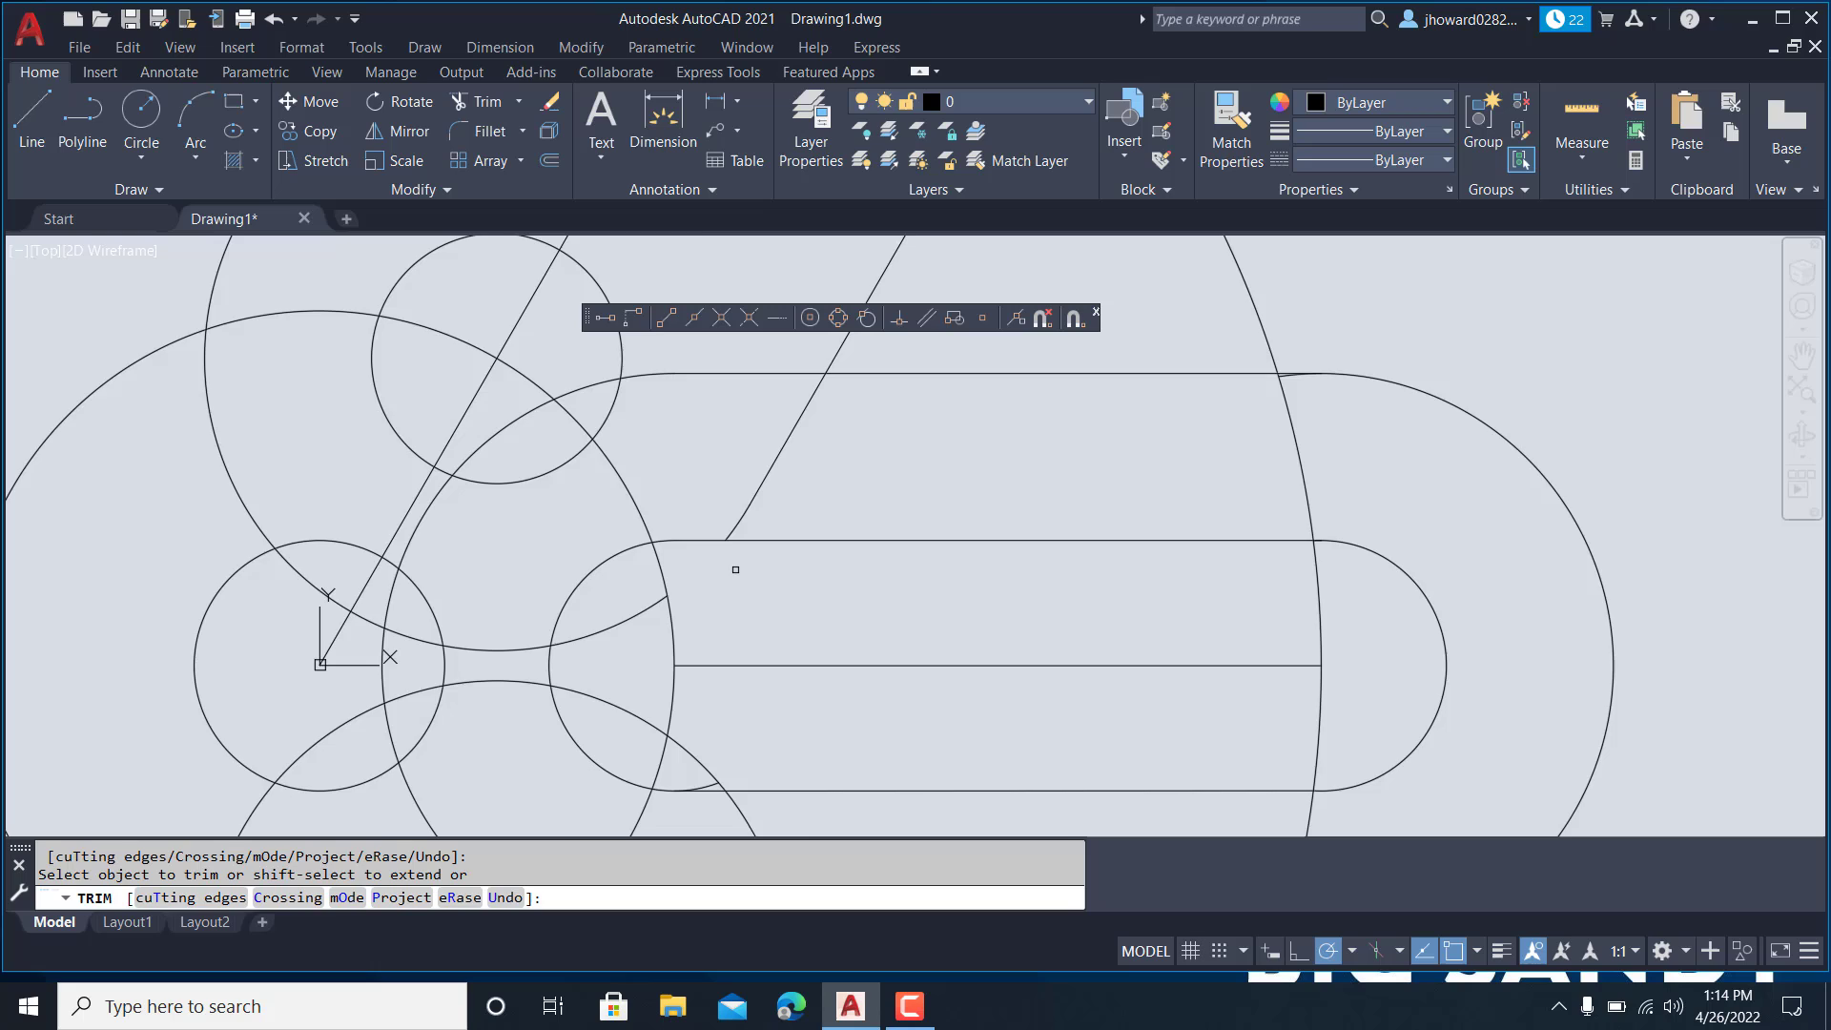
# - Trim the slanted line between the slot lines and leftover segments near the lower arm
pyautogui.scroll(-2, 724, 545)
pyautogui.moveTo(736, 572)
pyautogui.mouseDown()
pyautogui.moveTo(740, 483)
pyautogui.moveTo(760, 536)
pyautogui.moveTo(777, 483)
pyautogui.moveTo(755, 451)
pyautogui.mouseUp()
pyautogui.scroll(-2, 768, 512)
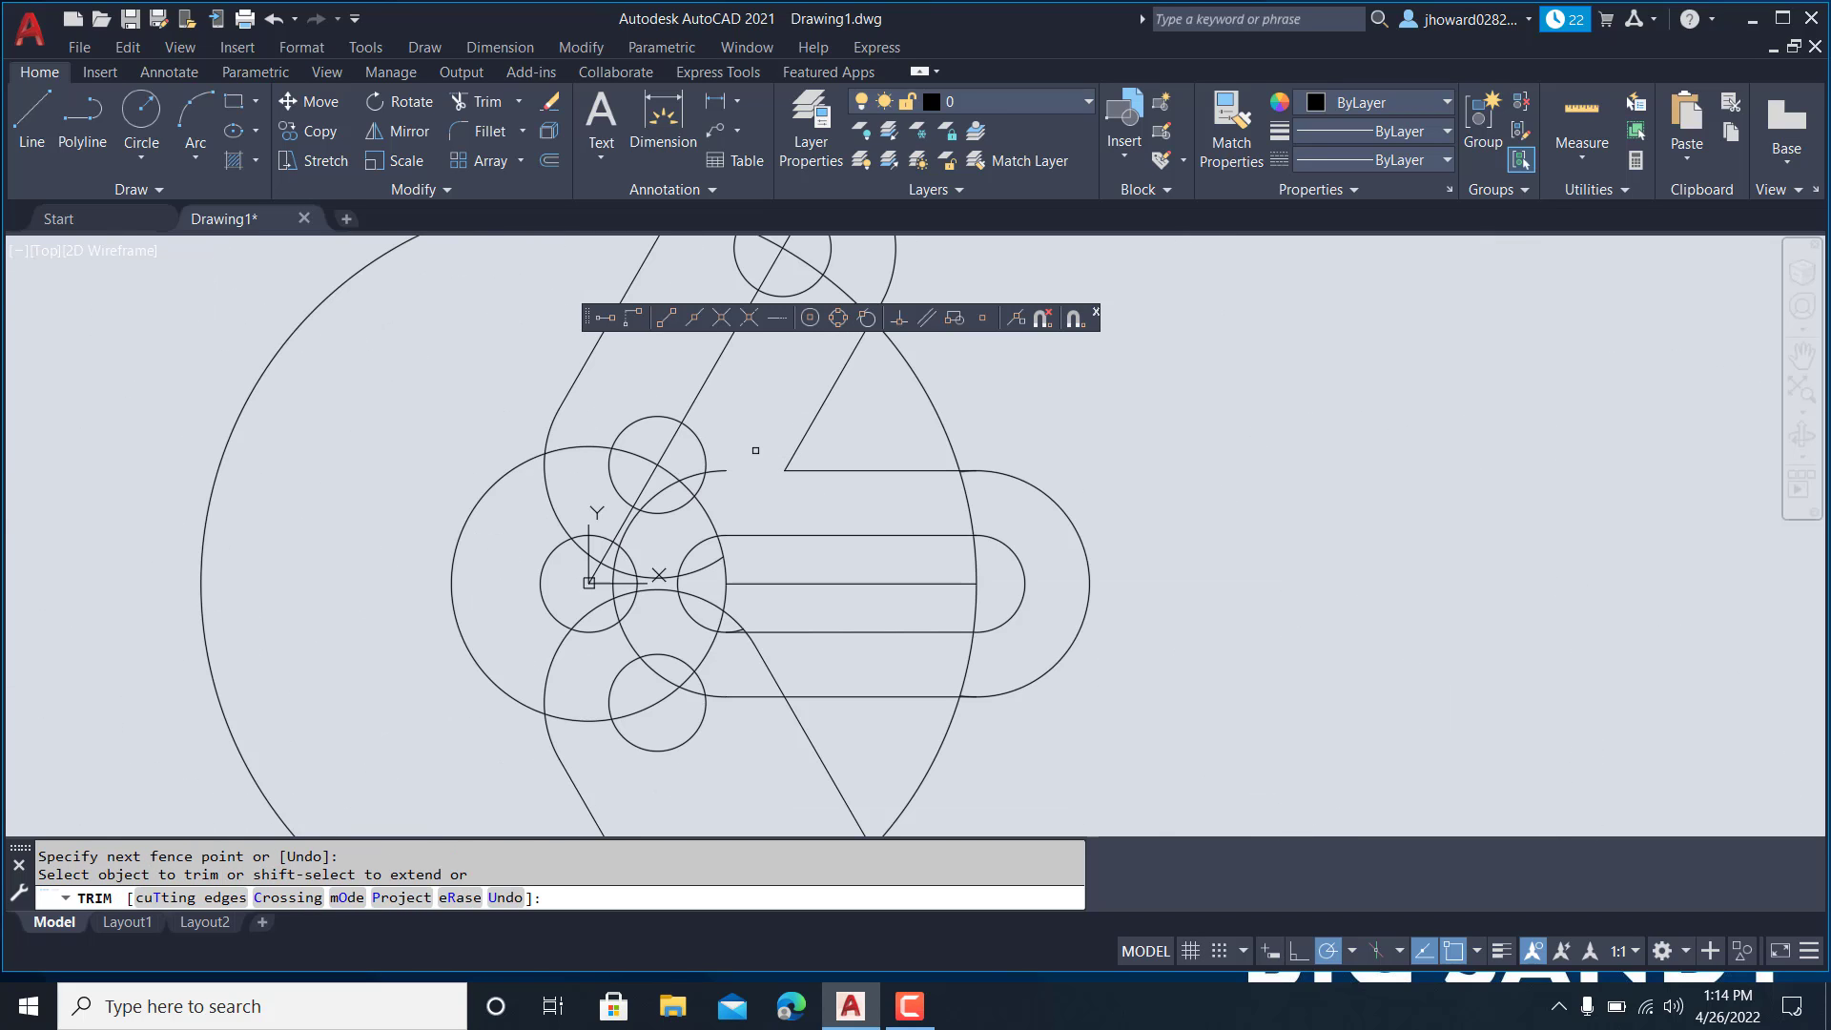
pyautogui.scroll(3, 684, 530)
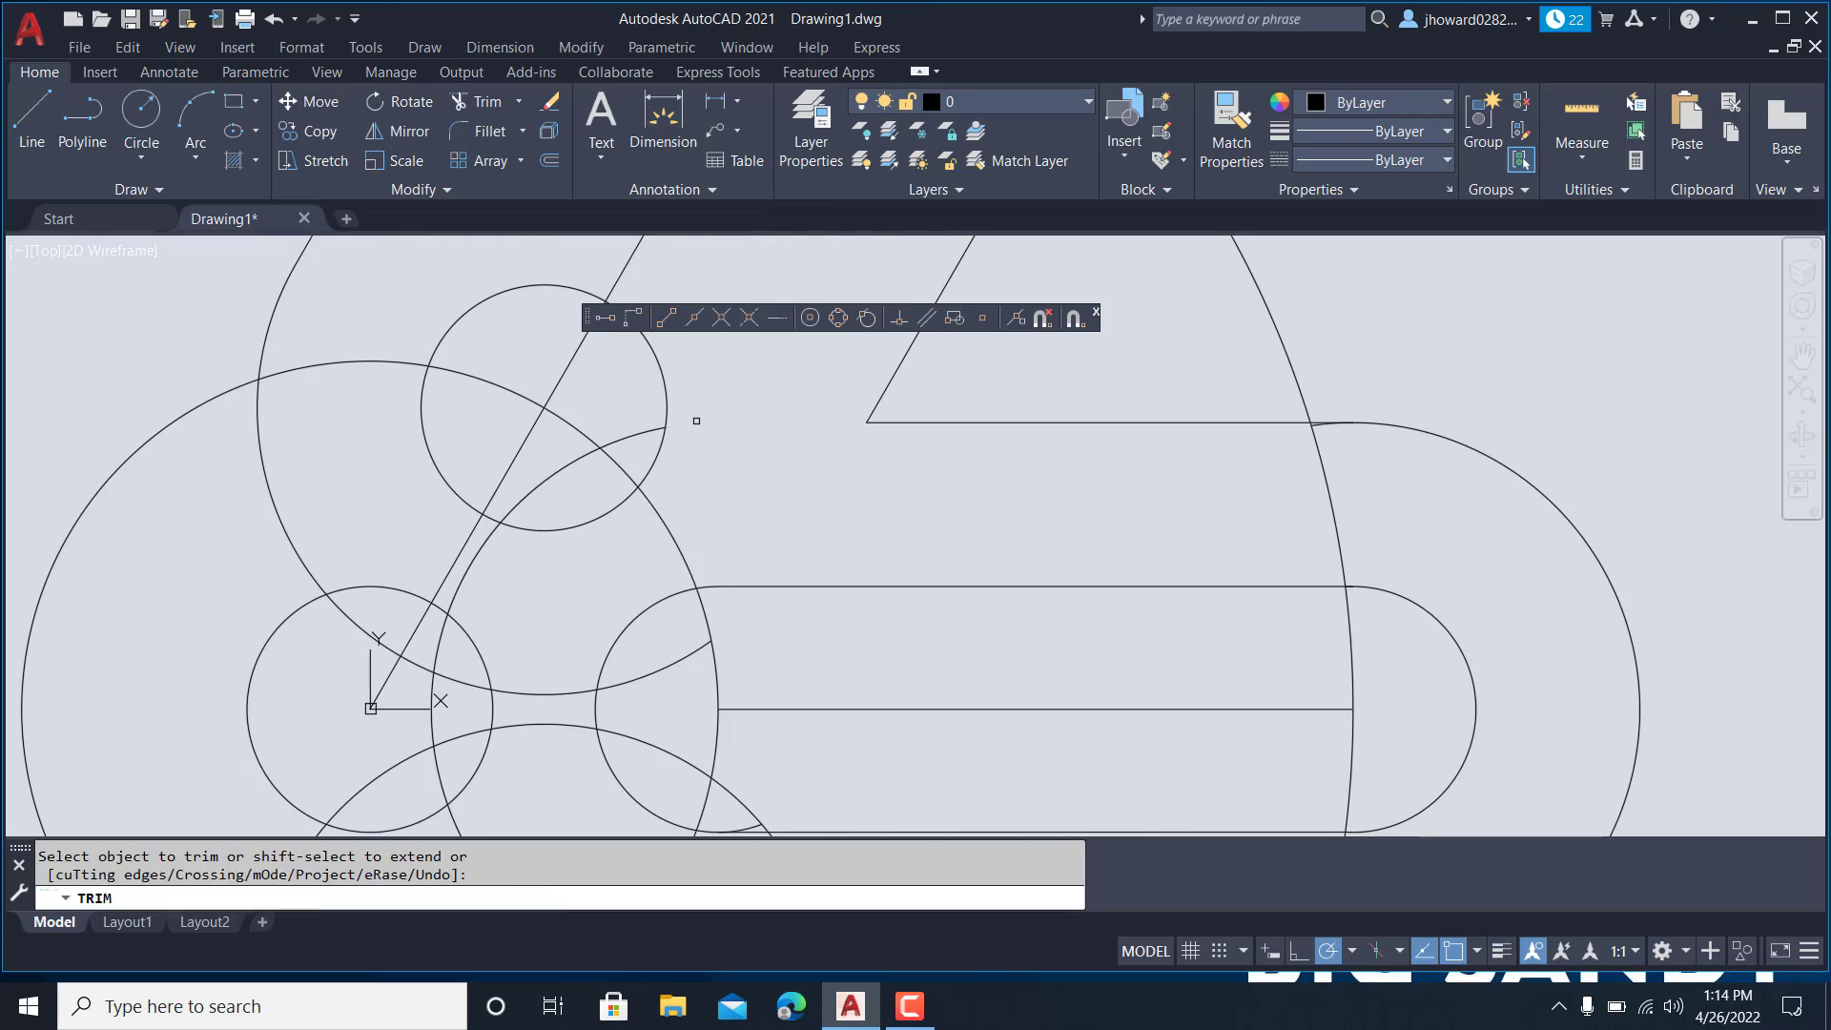
pyautogui.scroll(-3, 768, 487)
pyautogui.moveTo(773, 655); pyautogui.dragTo(780, 481, button='middle')
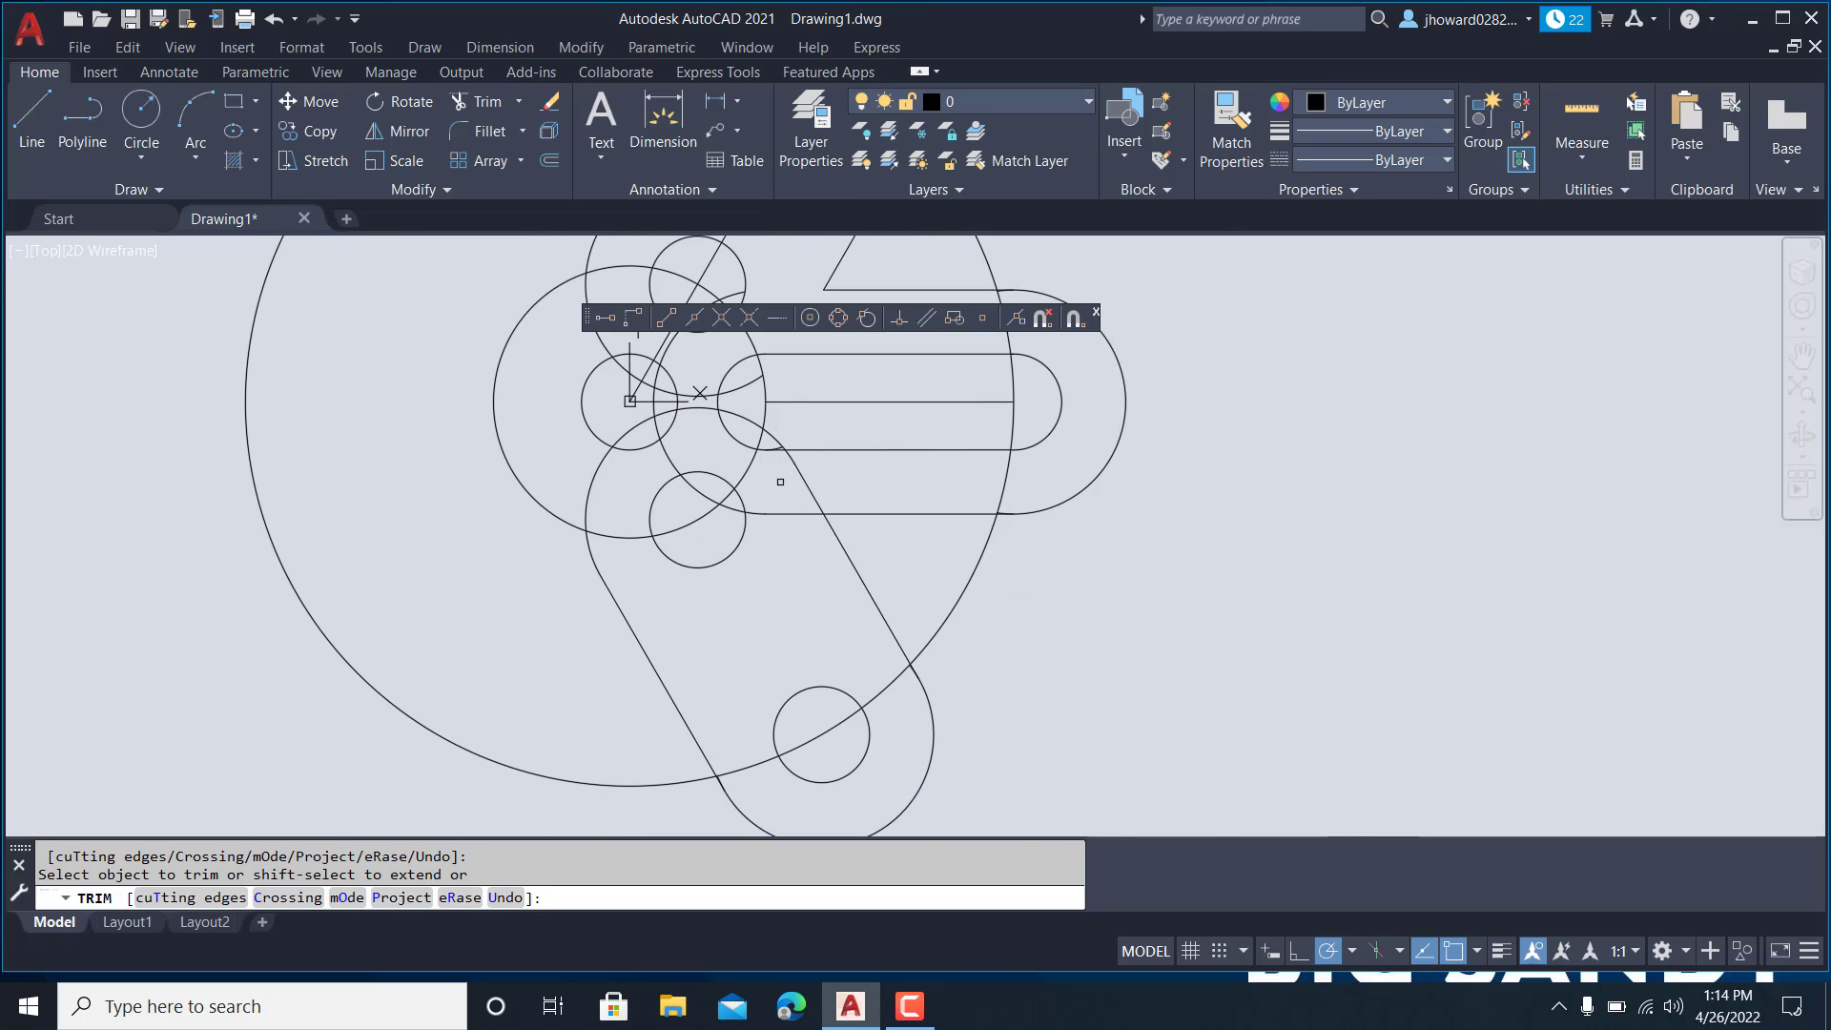
pyautogui.scroll(3, 777, 462)
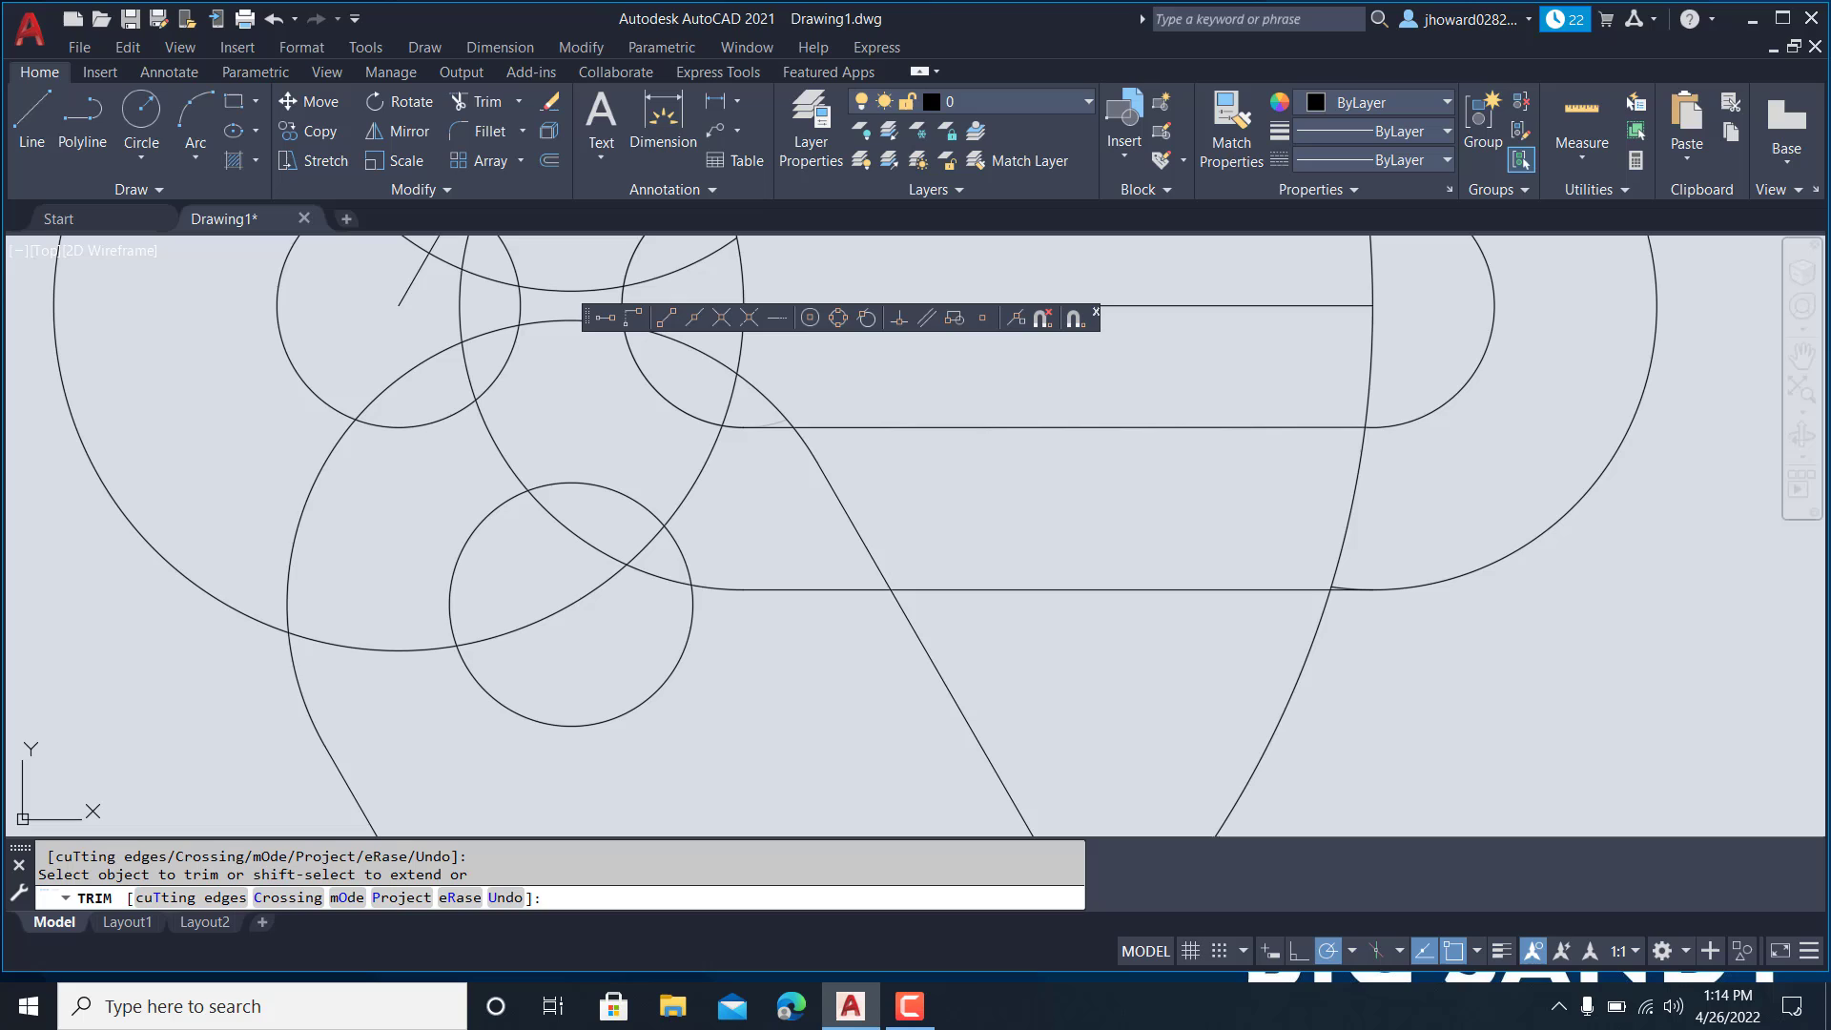
pyautogui.scroll(-3, 715, 378)
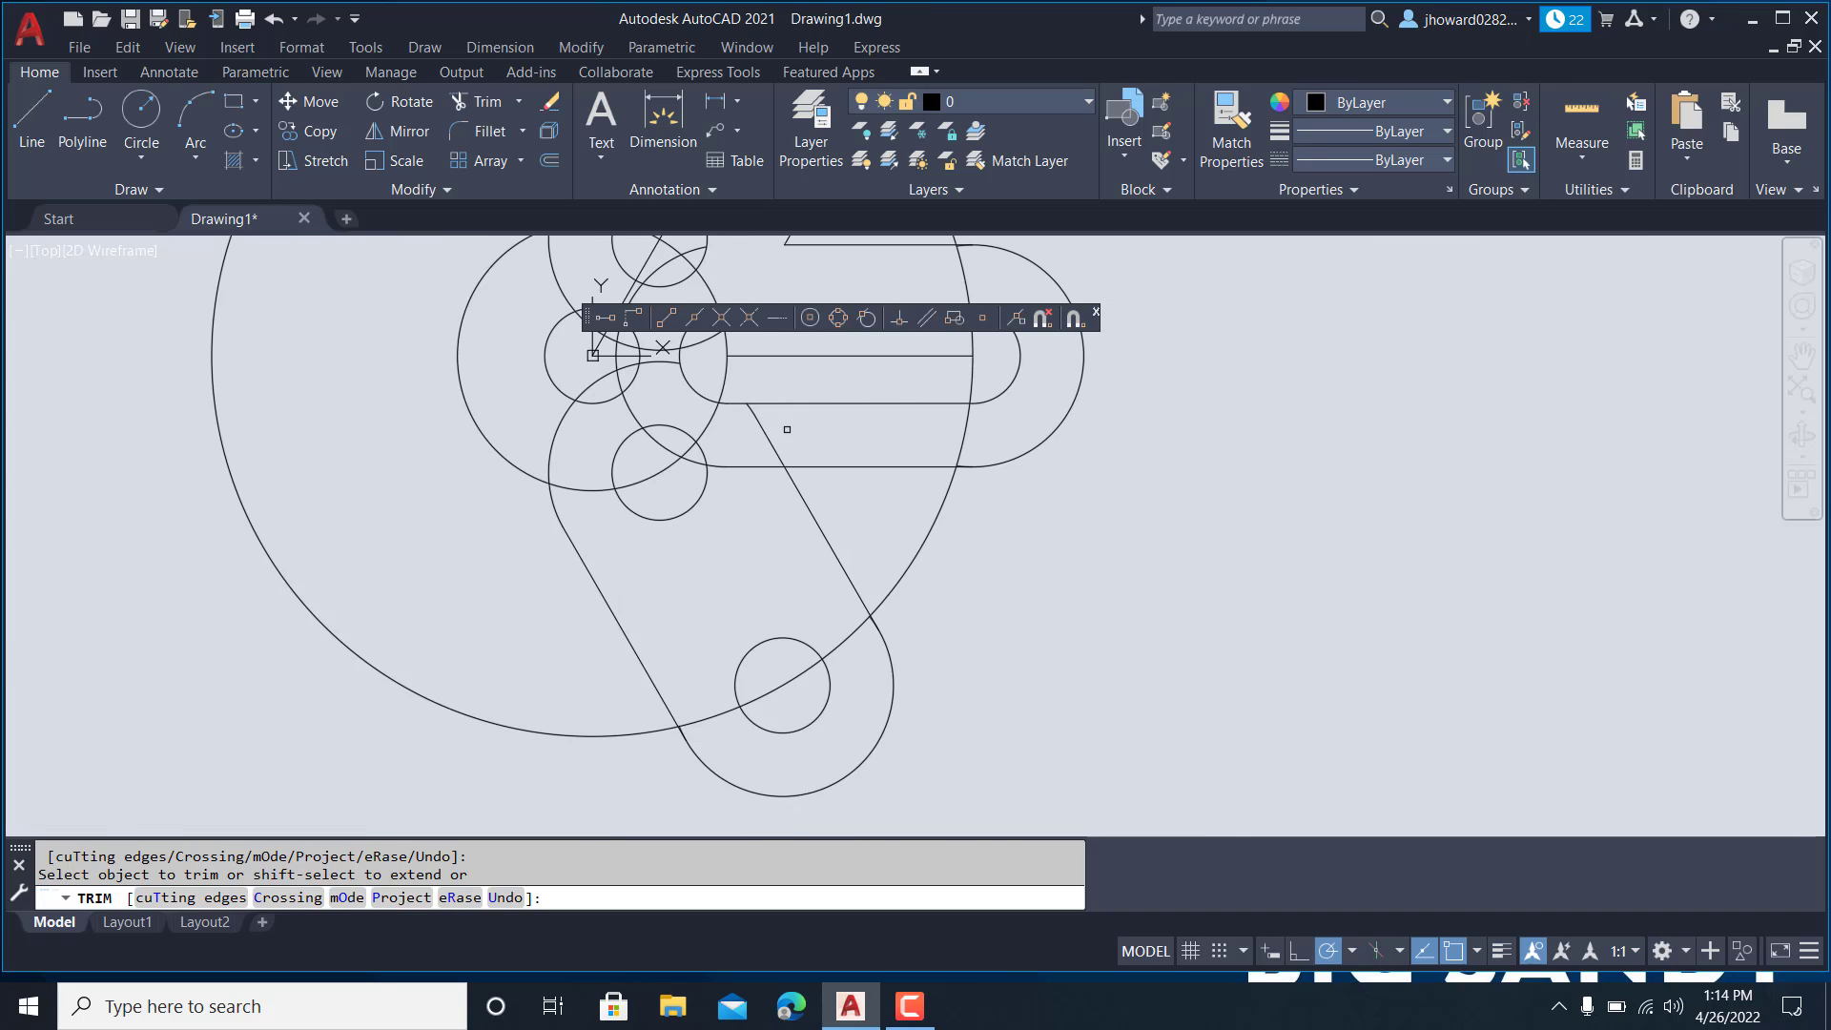
pyautogui.moveTo(758, 410); pyautogui.dragTo(743, 505)
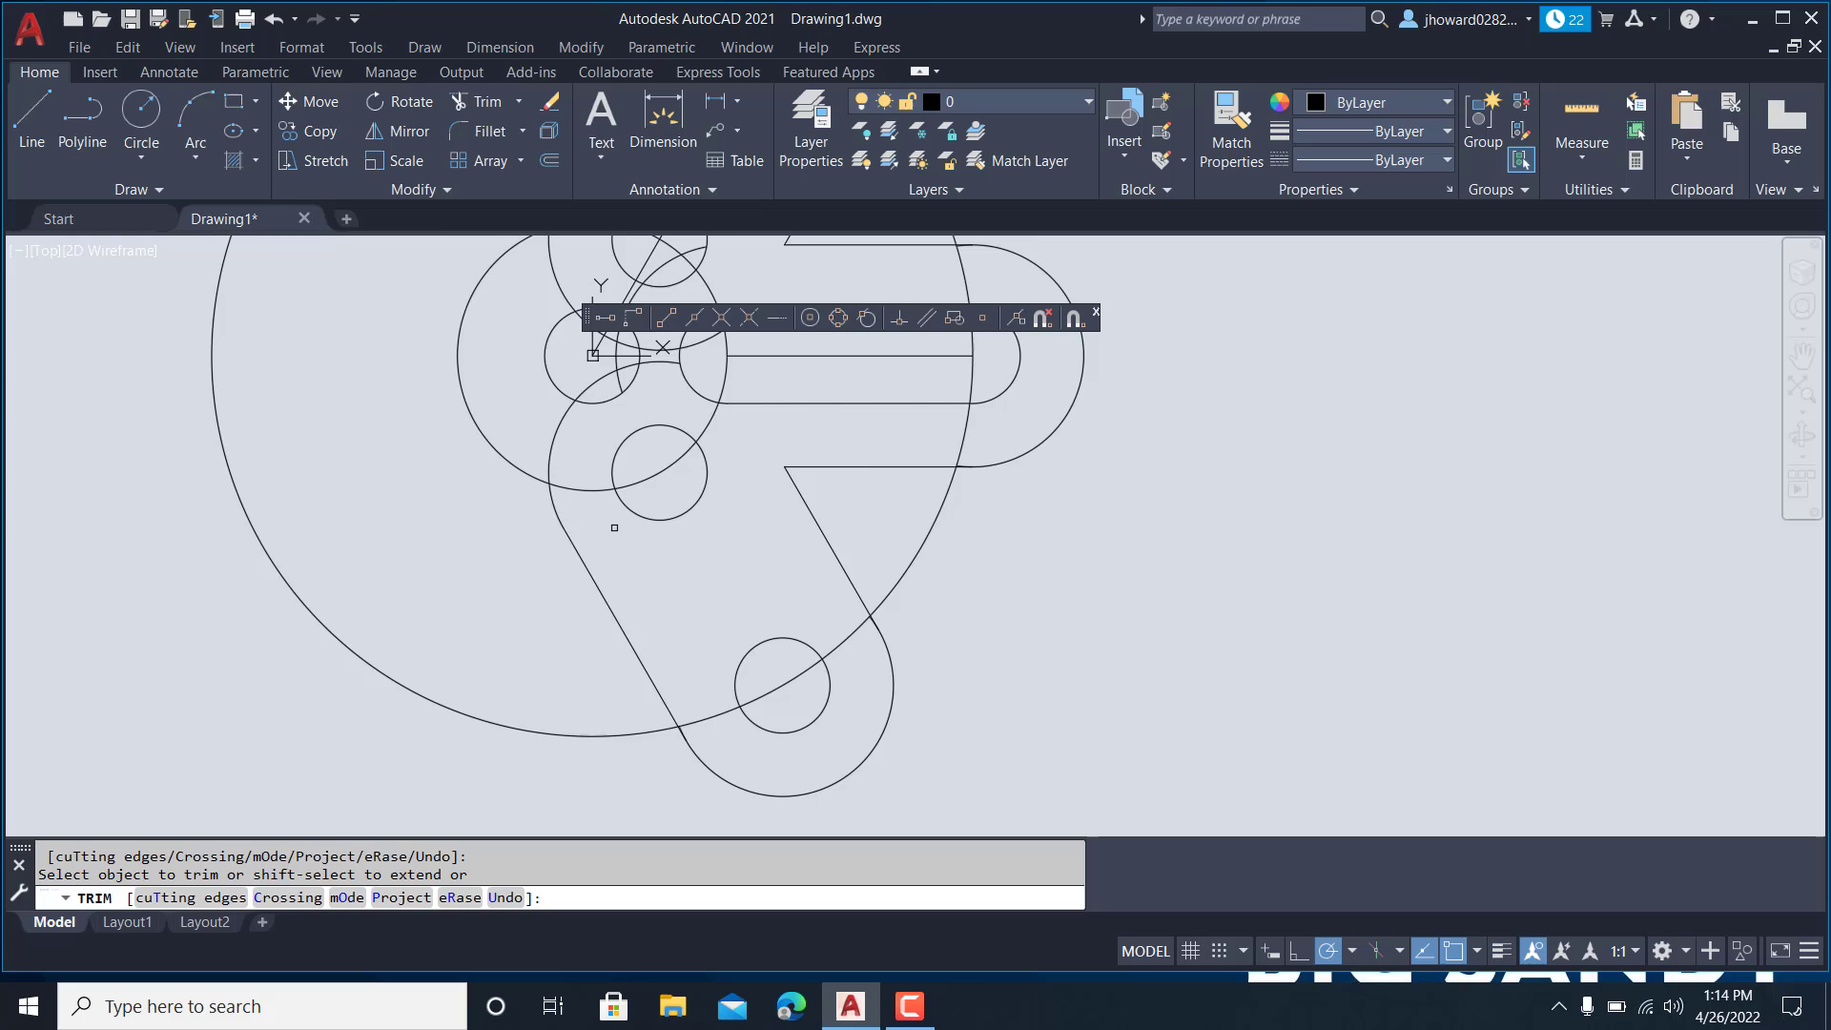
pyautogui.scroll(-2, 615, 527)
pyautogui.scroll(1, 725, 596)
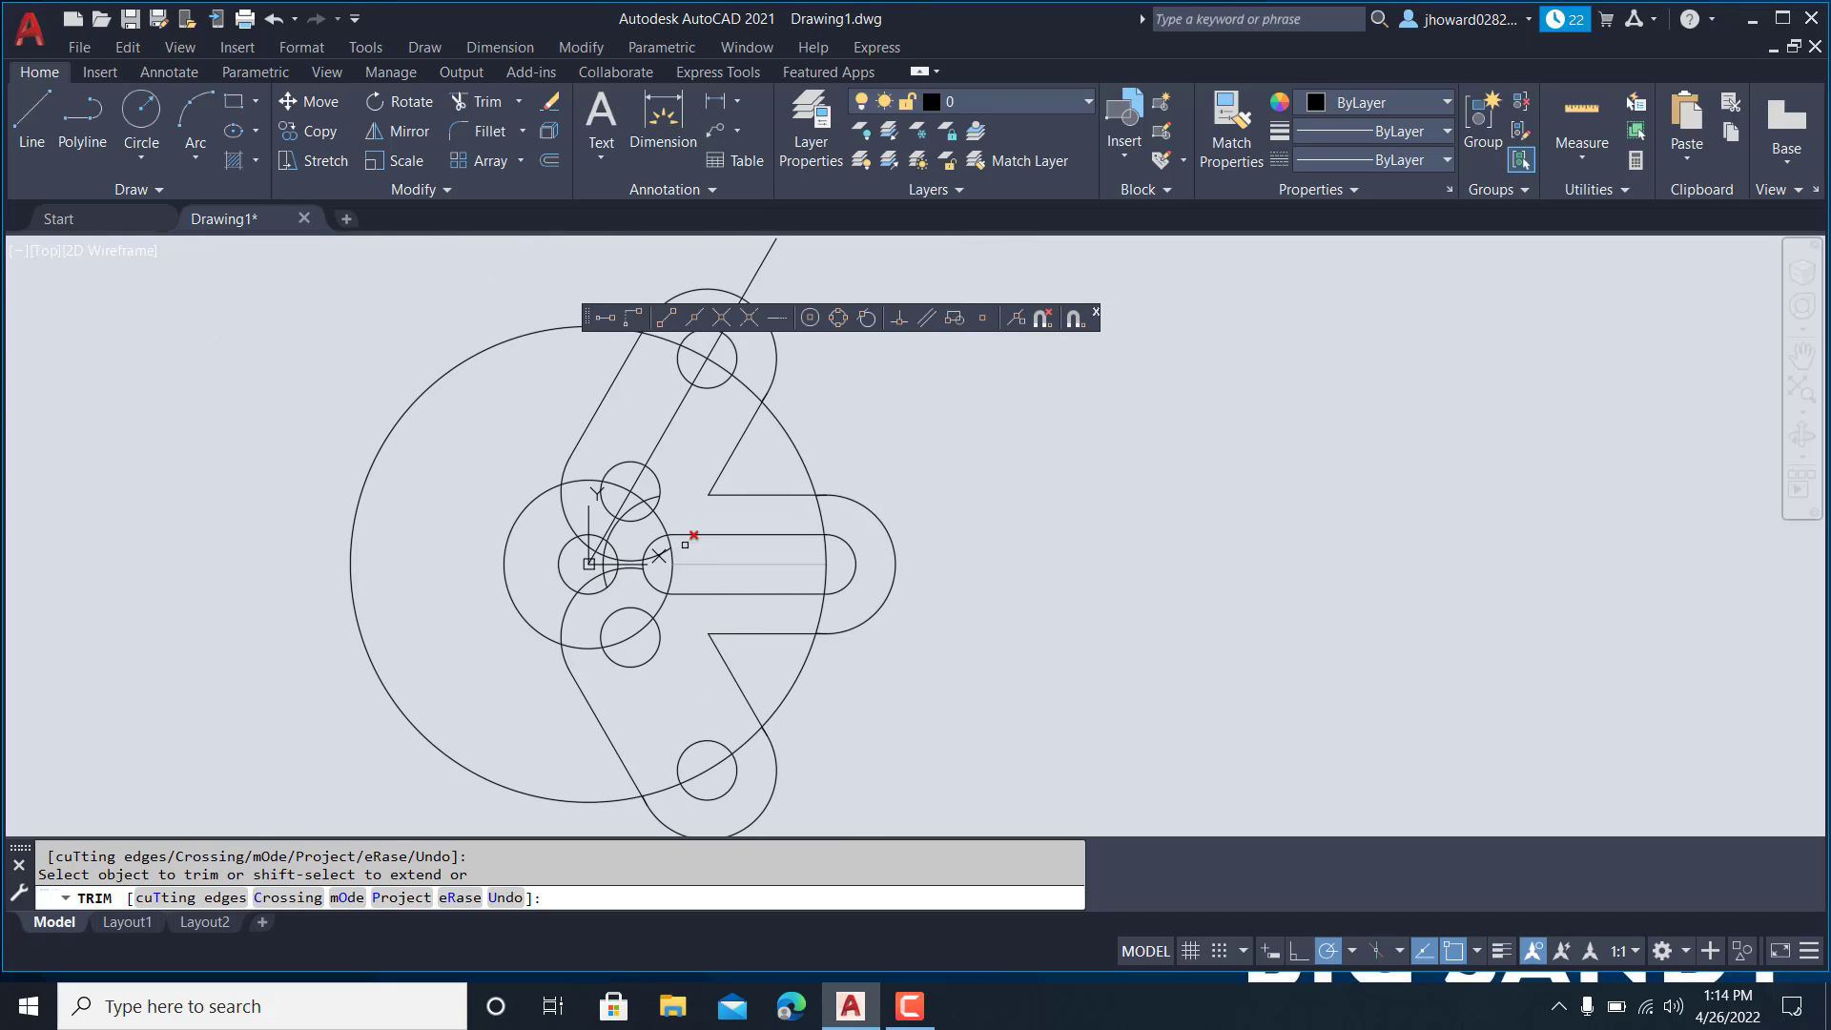
pyautogui.scroll(1, 653, 516)
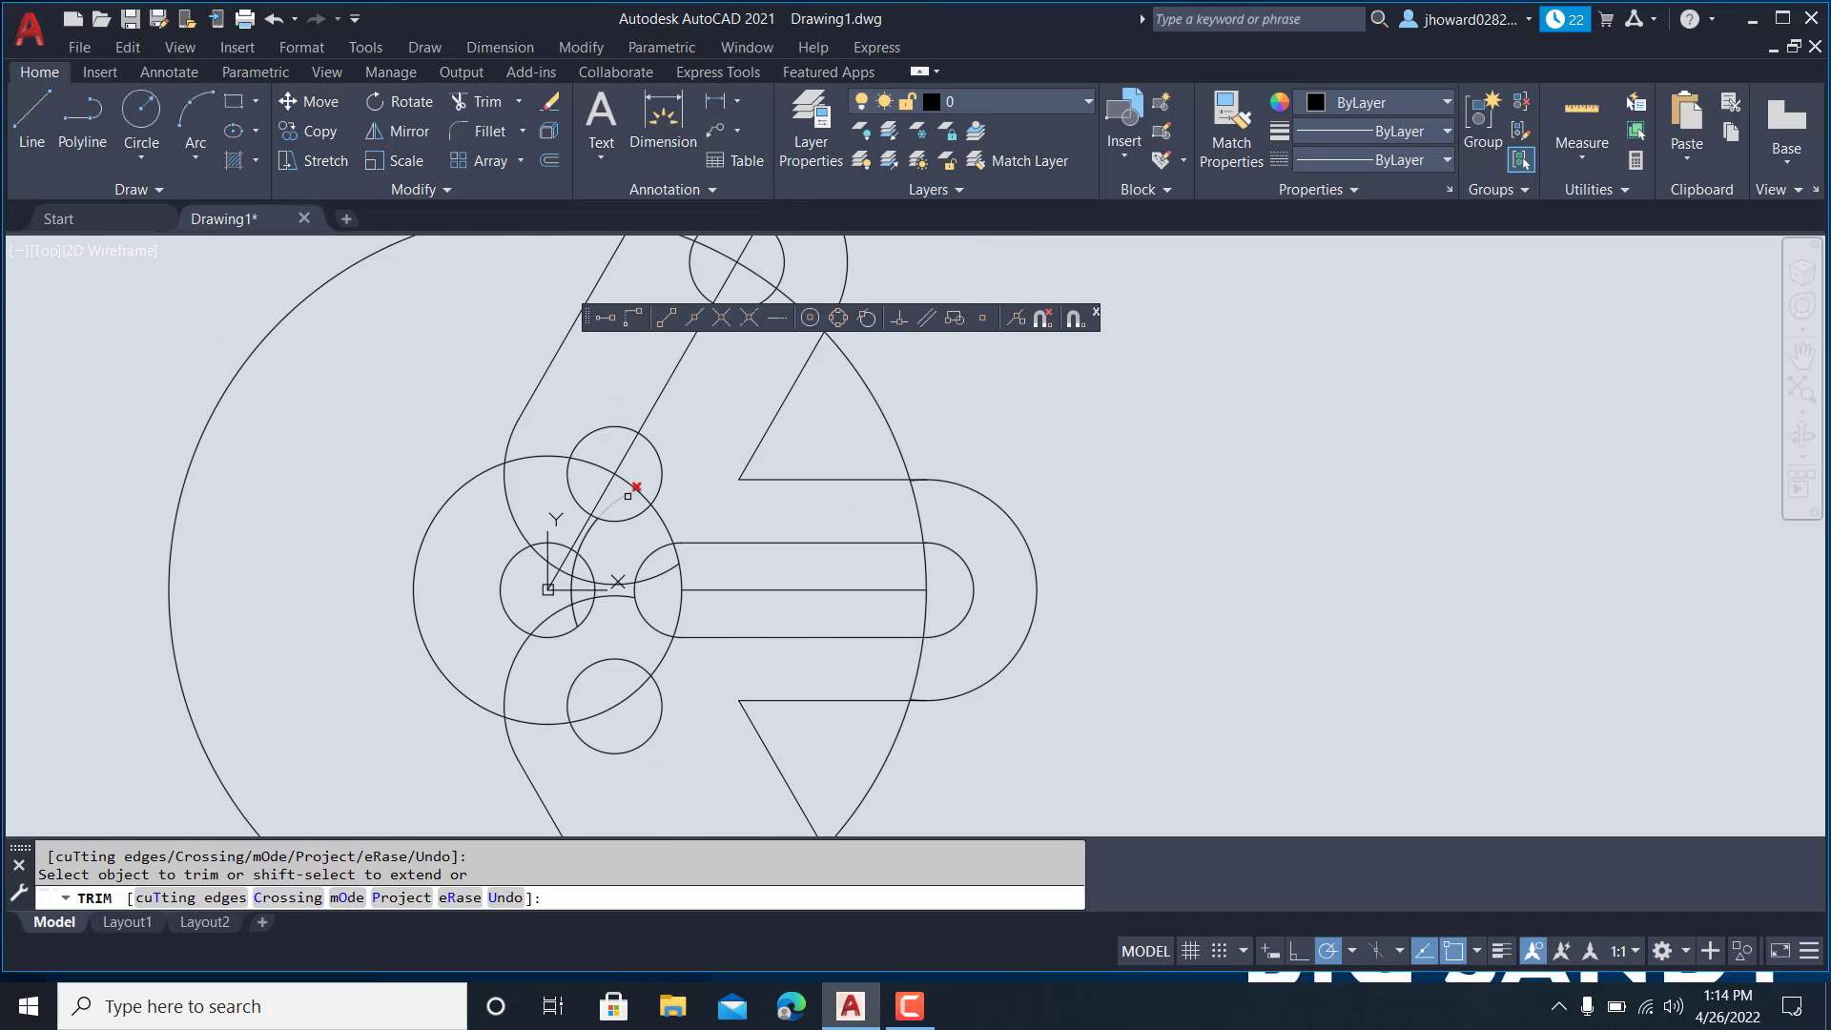
# - Draw a line tangent to the small circle and the upper arm's end circle
pyautogui.click(32, 120)
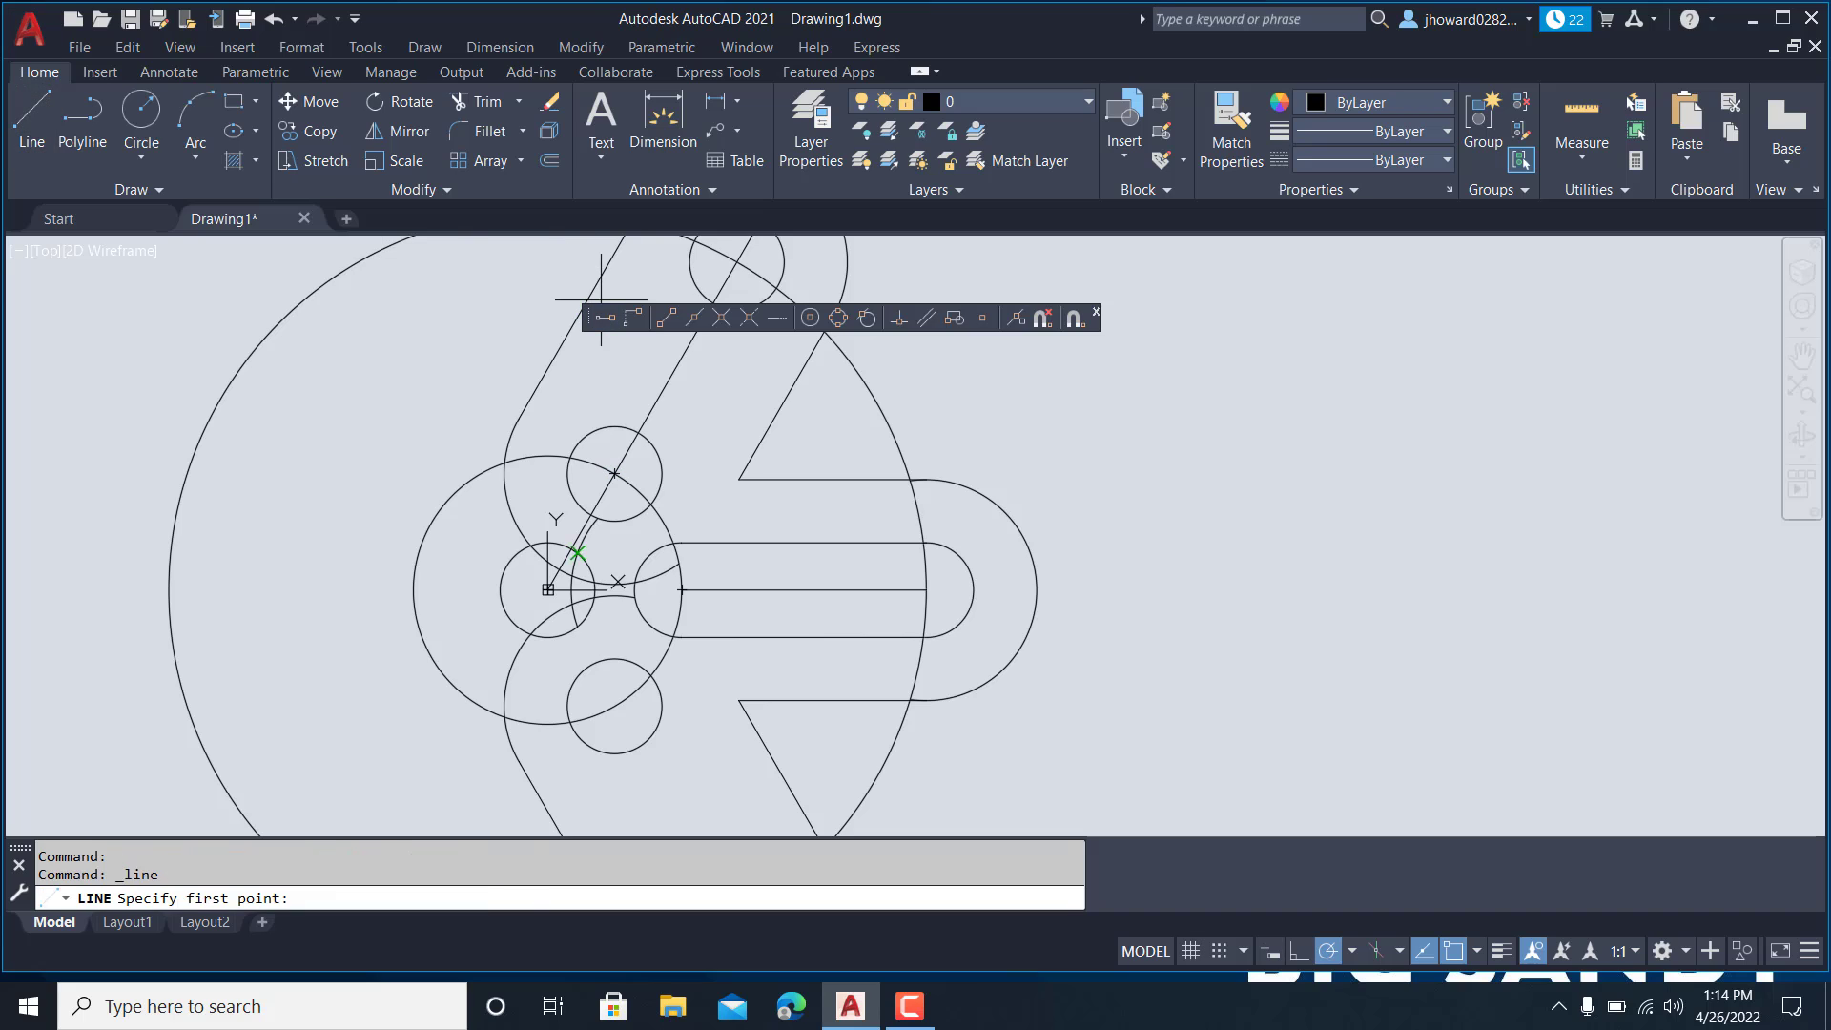
pyautogui.moveTo(857, 612); pyautogui.dragTo(783, 724, button='middle')
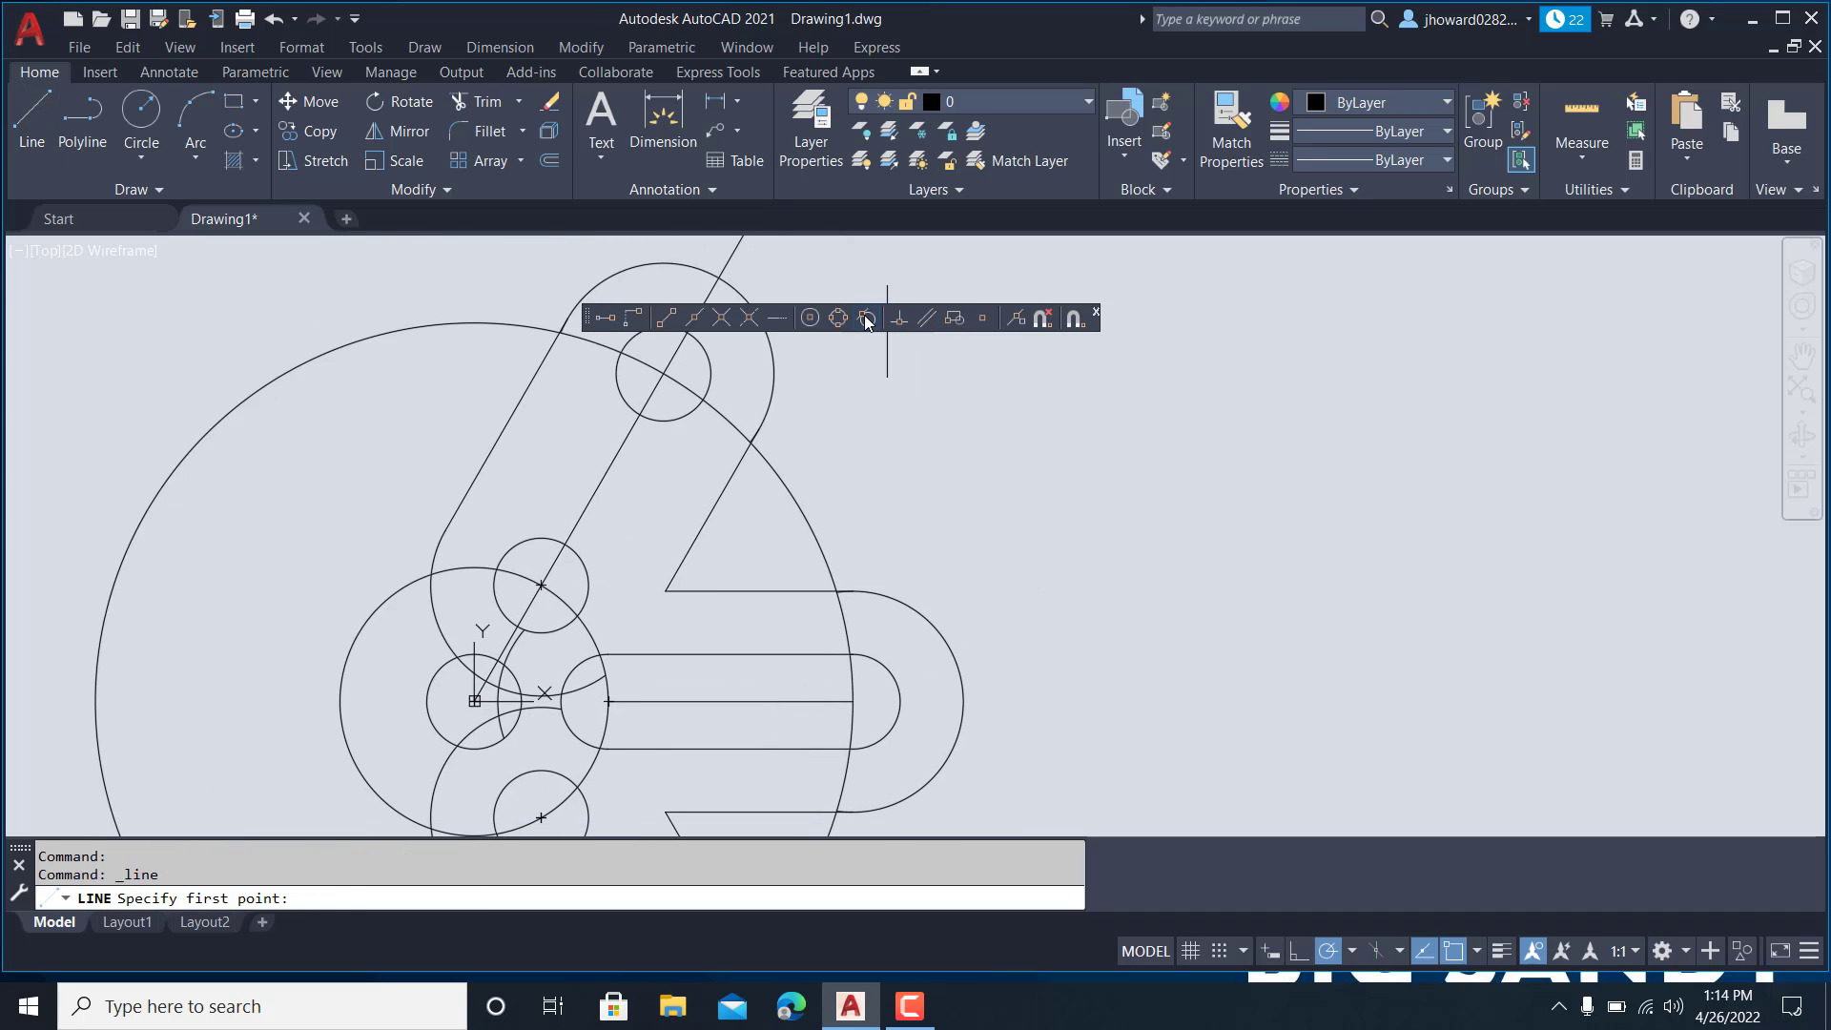
pyautogui.click(504, 555)
pyautogui.moveTo(590, 430); pyautogui.dragTo(624, 557, button='middle')
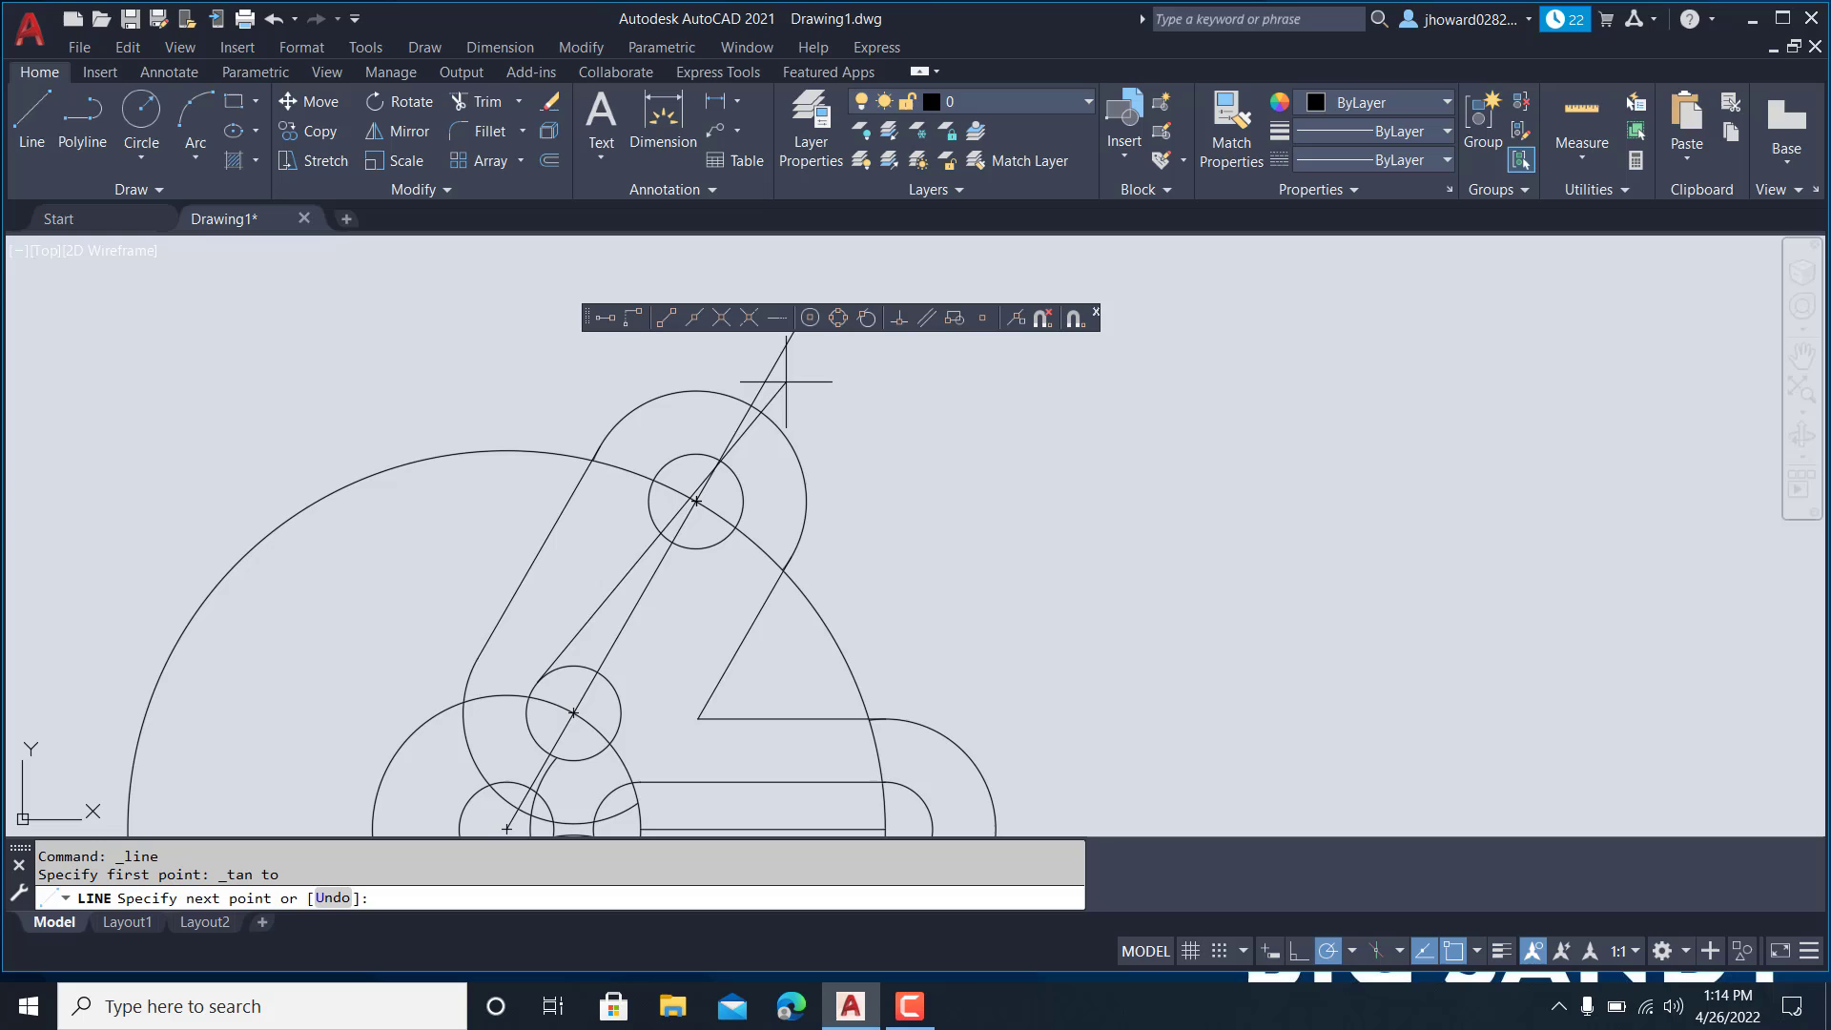
pyautogui.click(870, 318)
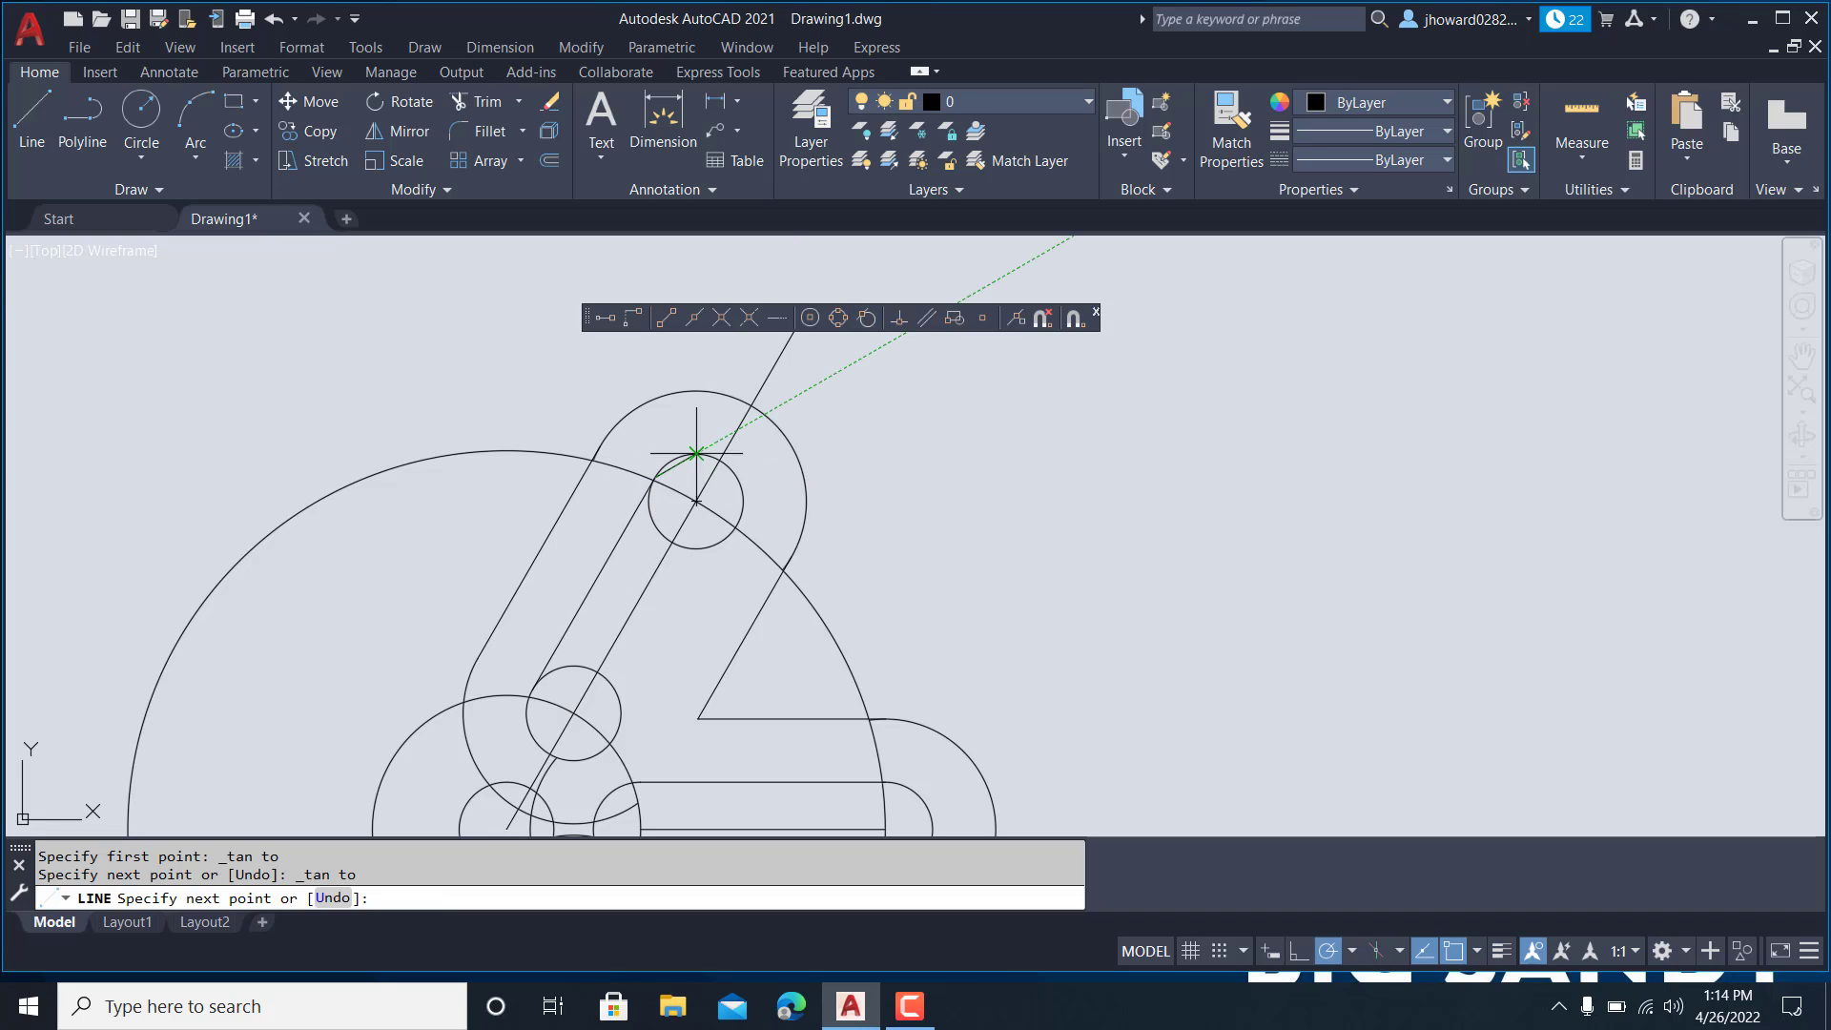
pyautogui.press('Escape')
pyautogui.press('Return')
pyautogui.click(870, 319)
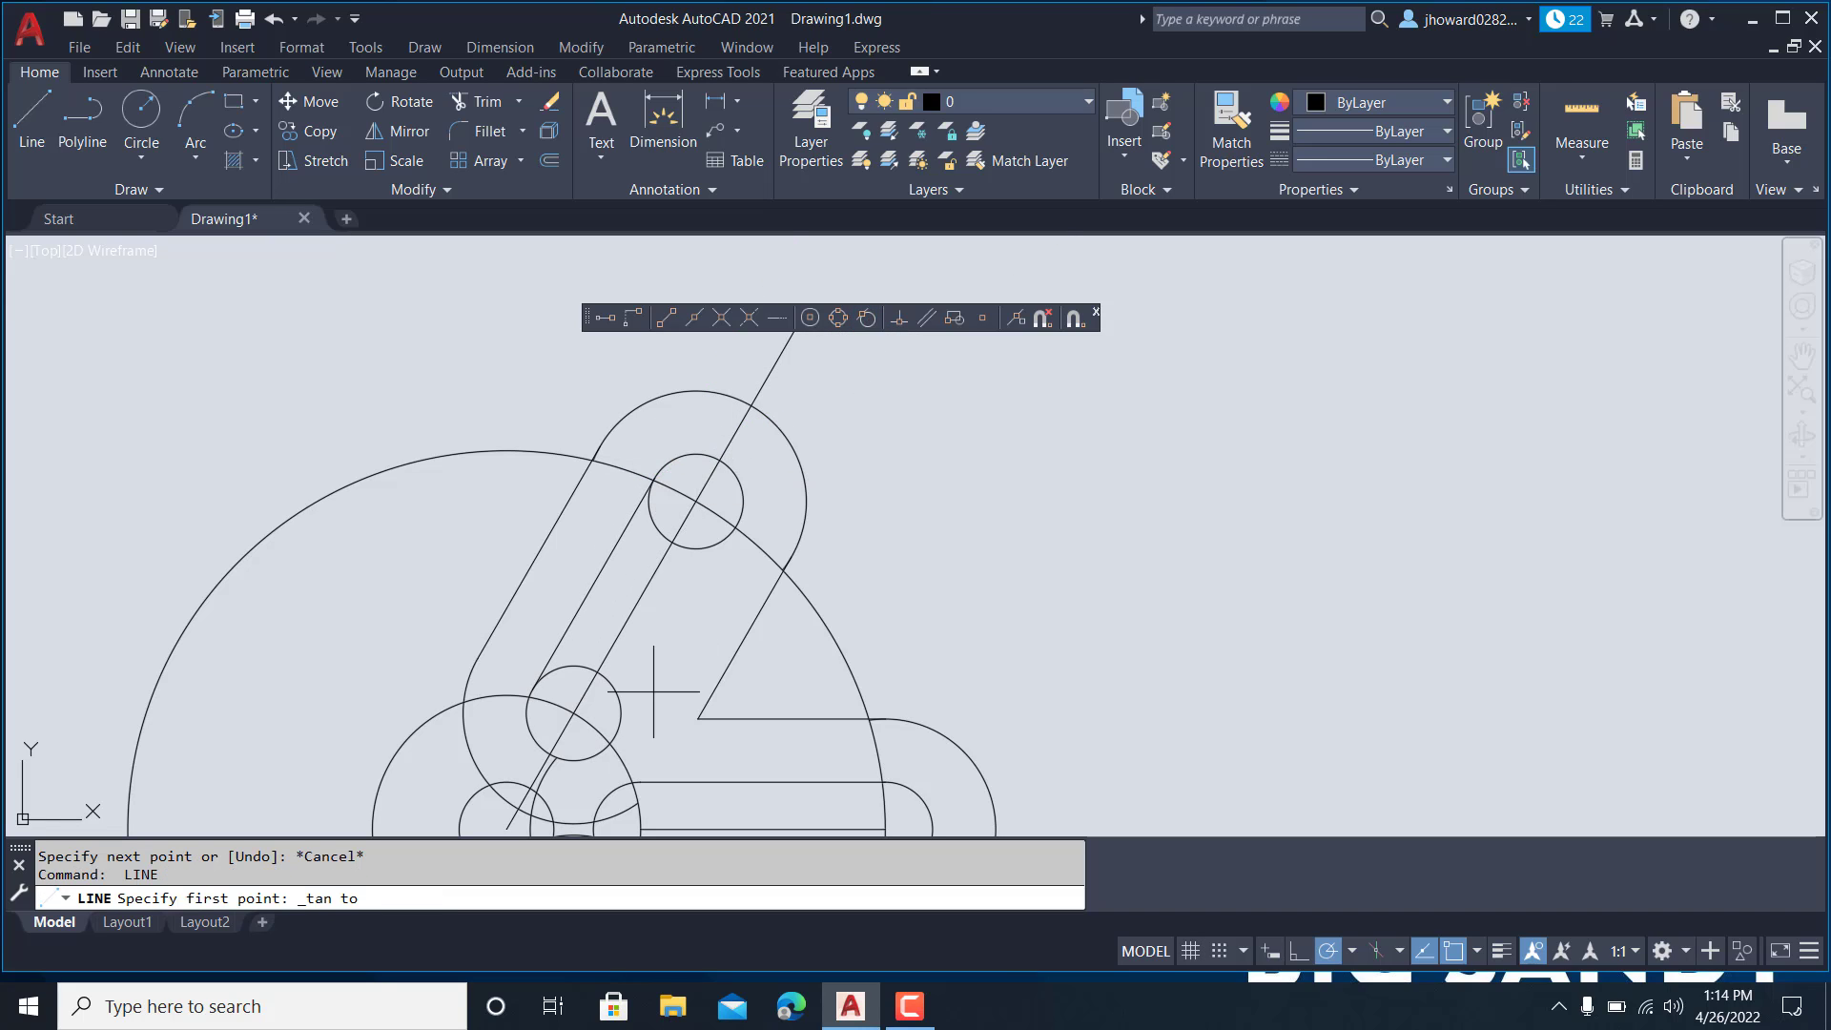
pyautogui.click(613, 736)
pyautogui.click(861, 320)
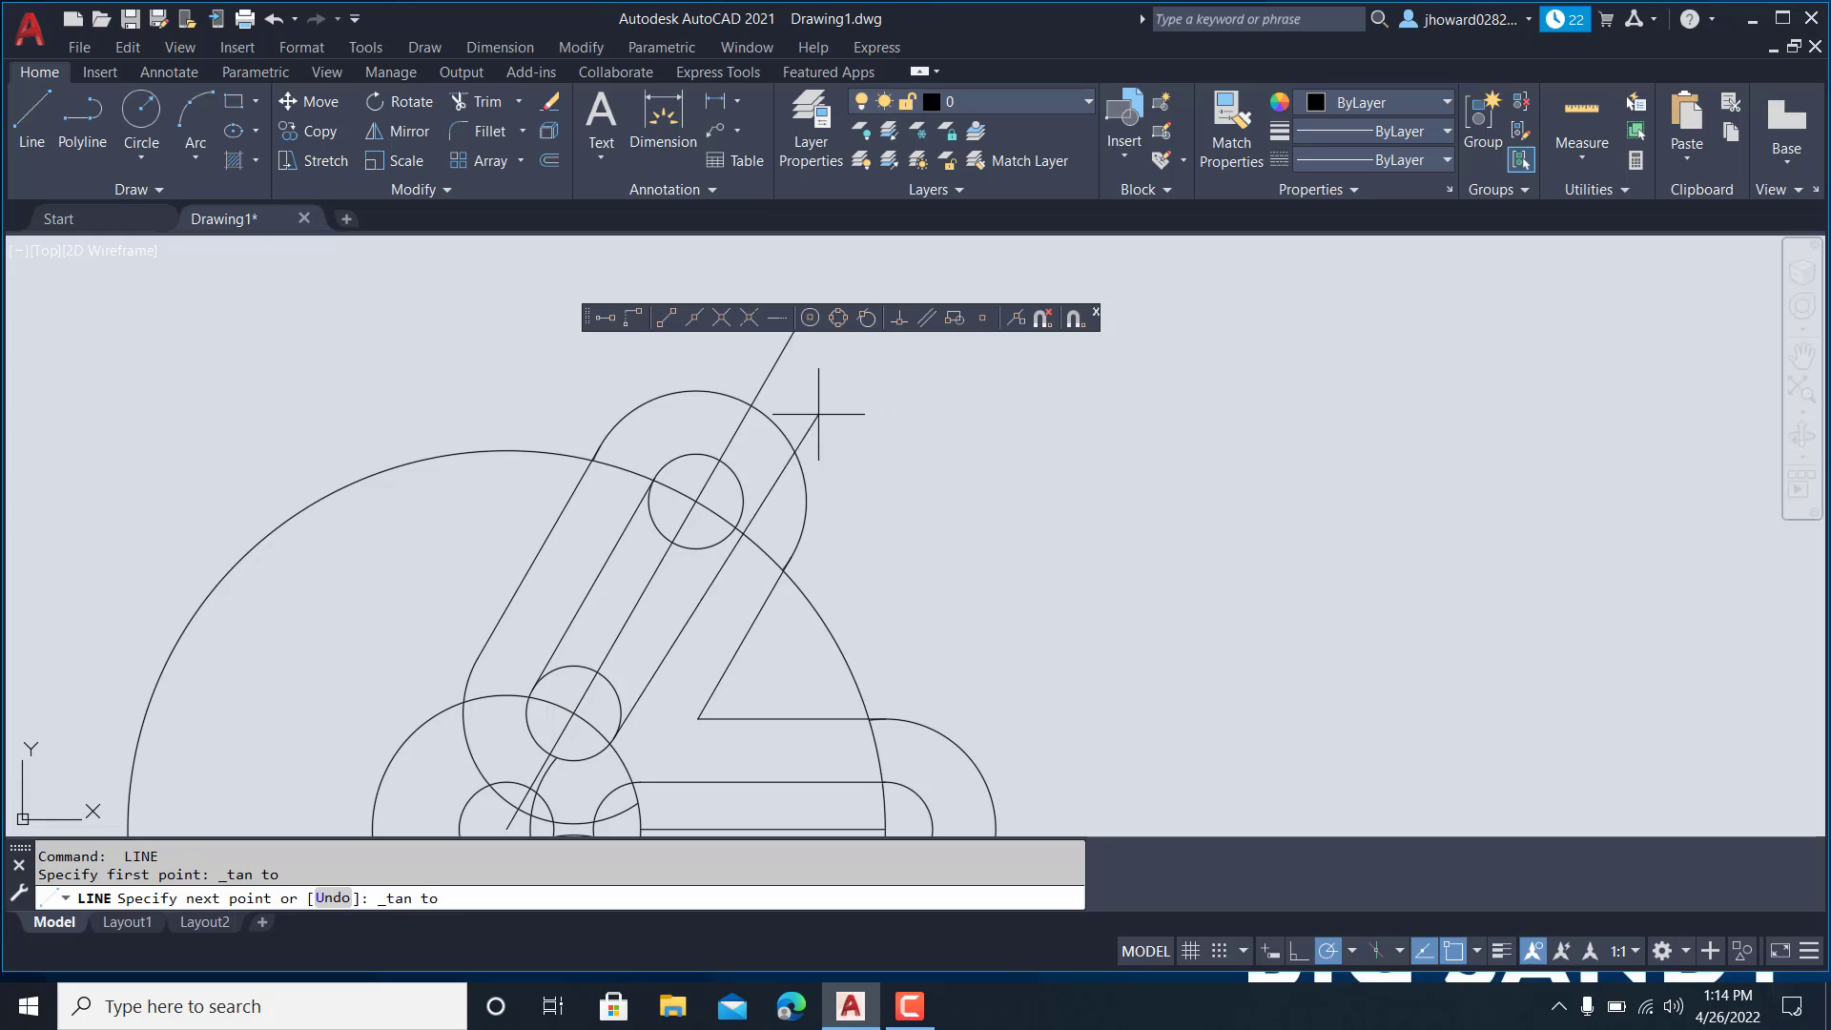
pyautogui.press('Escape')
pyautogui.scroll(-5, 817, 510)
pyautogui.moveTo(816, 509); pyautogui.dragTo(803, 336, button='middle')
# - Draw tangent lines between the lower circles to edge the lower slanted arm
pyautogui.click(31, 119)
pyautogui.scroll(3, 788, 659)
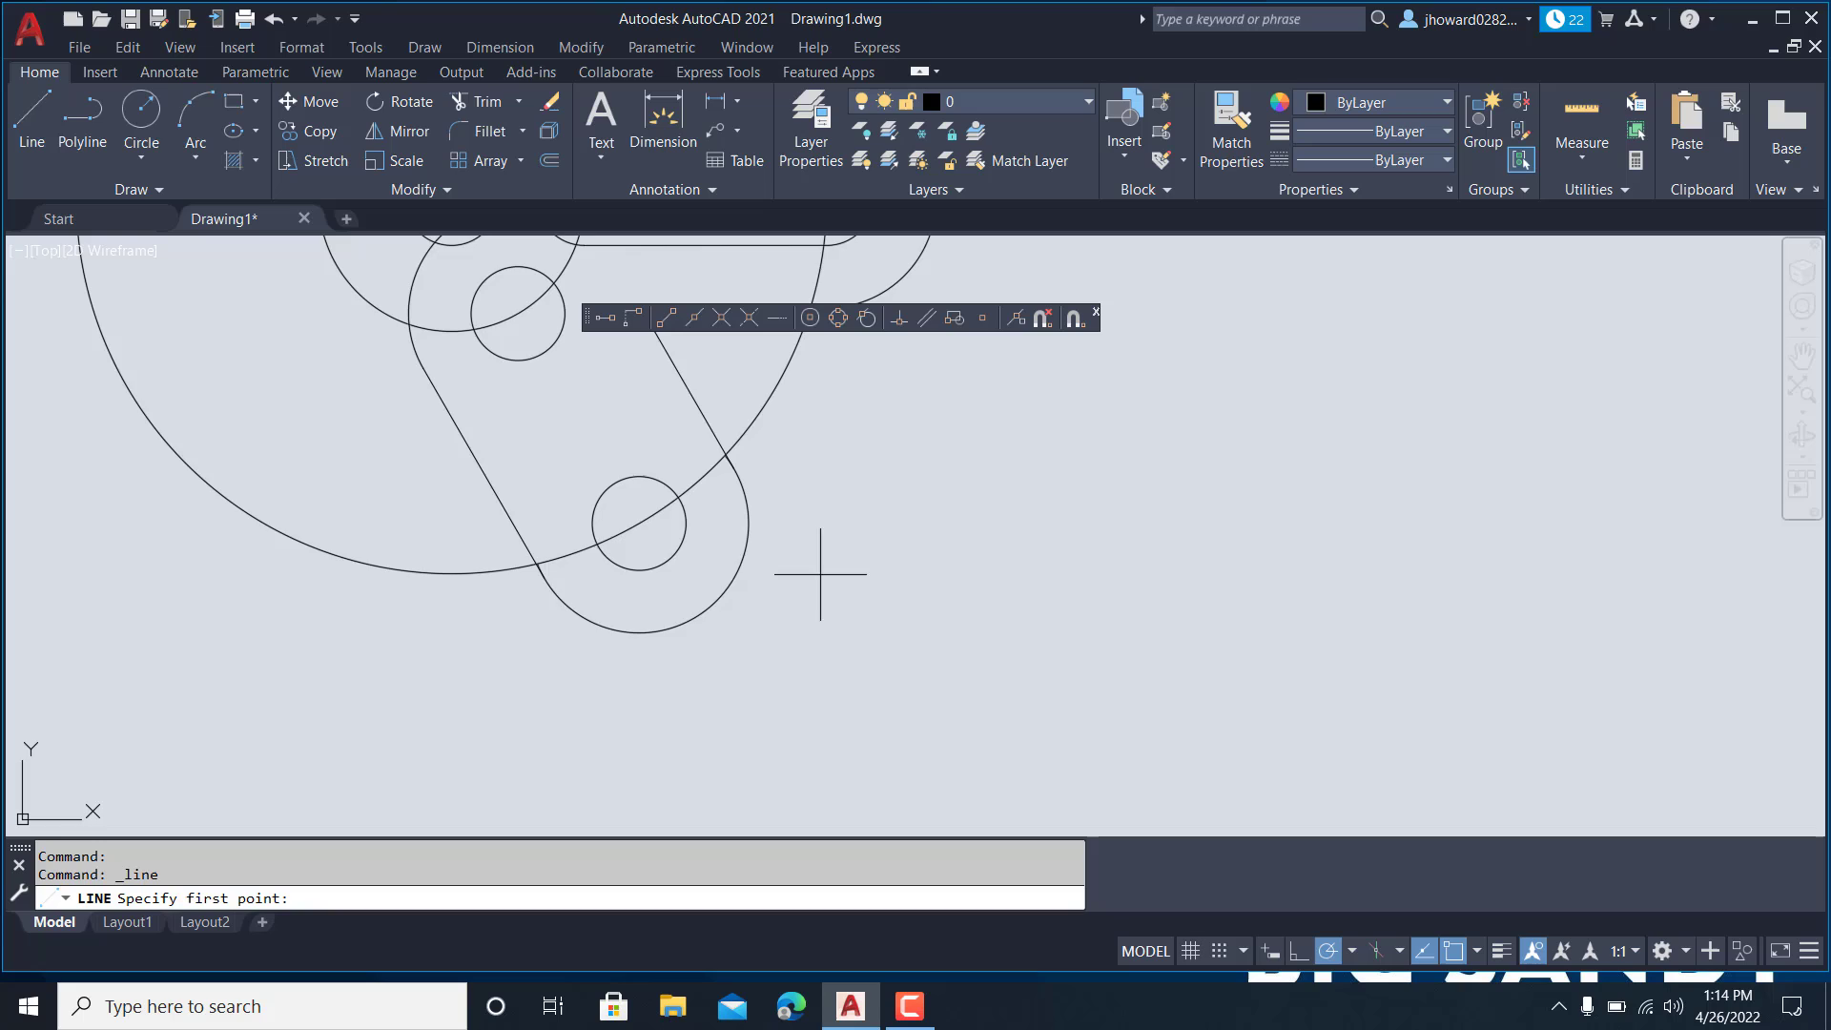
pyautogui.scroll(2, 721, 536)
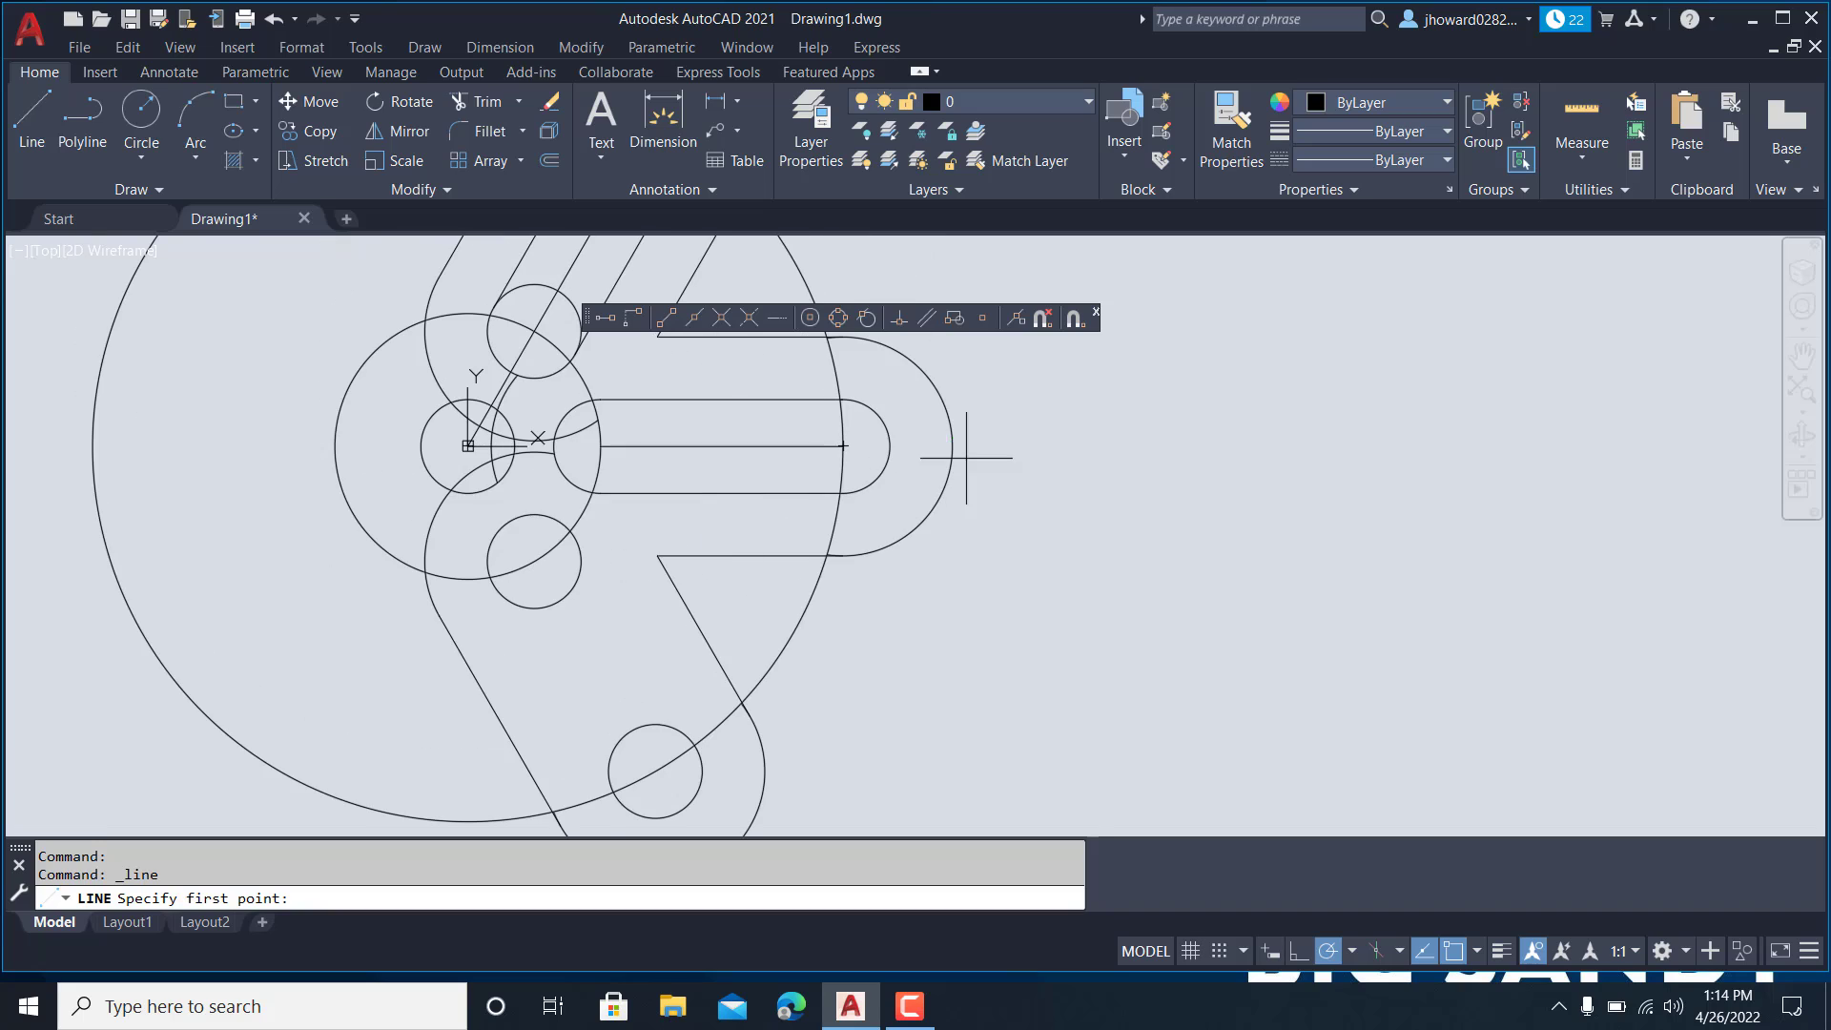
pyautogui.click(868, 320)
pyautogui.click(531, 607)
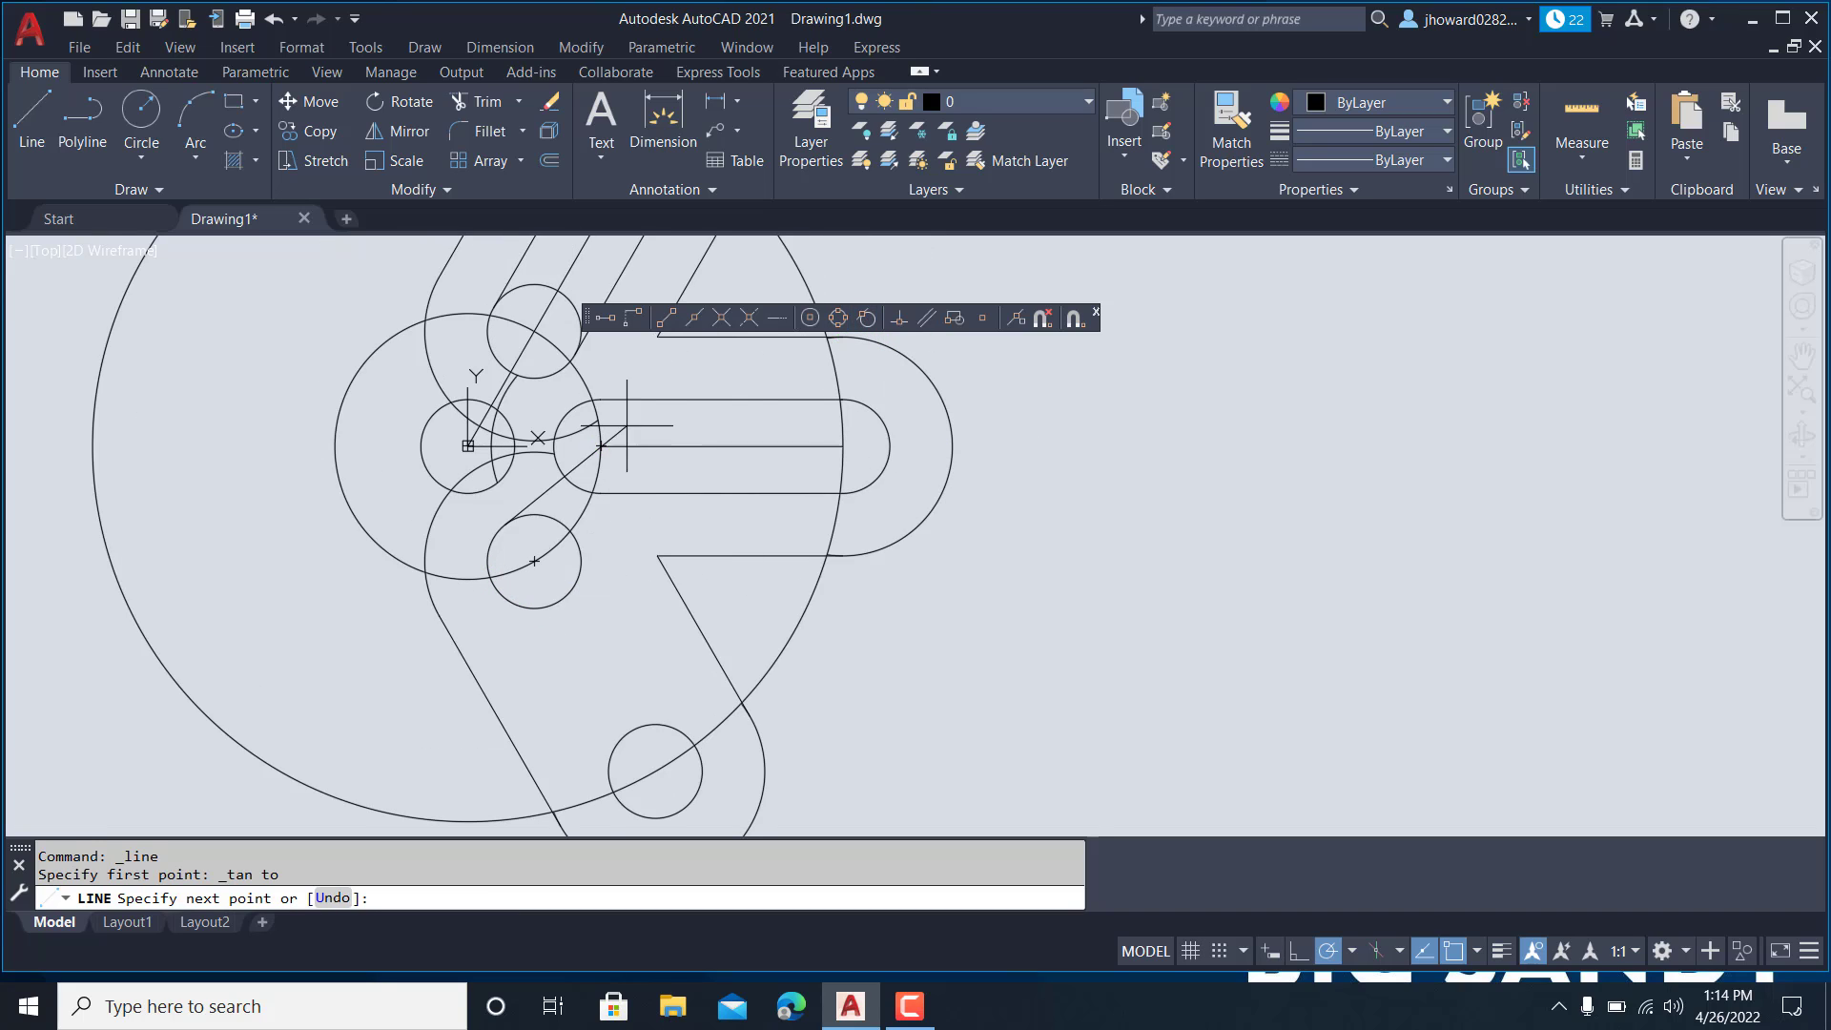
pyautogui.click(867, 318)
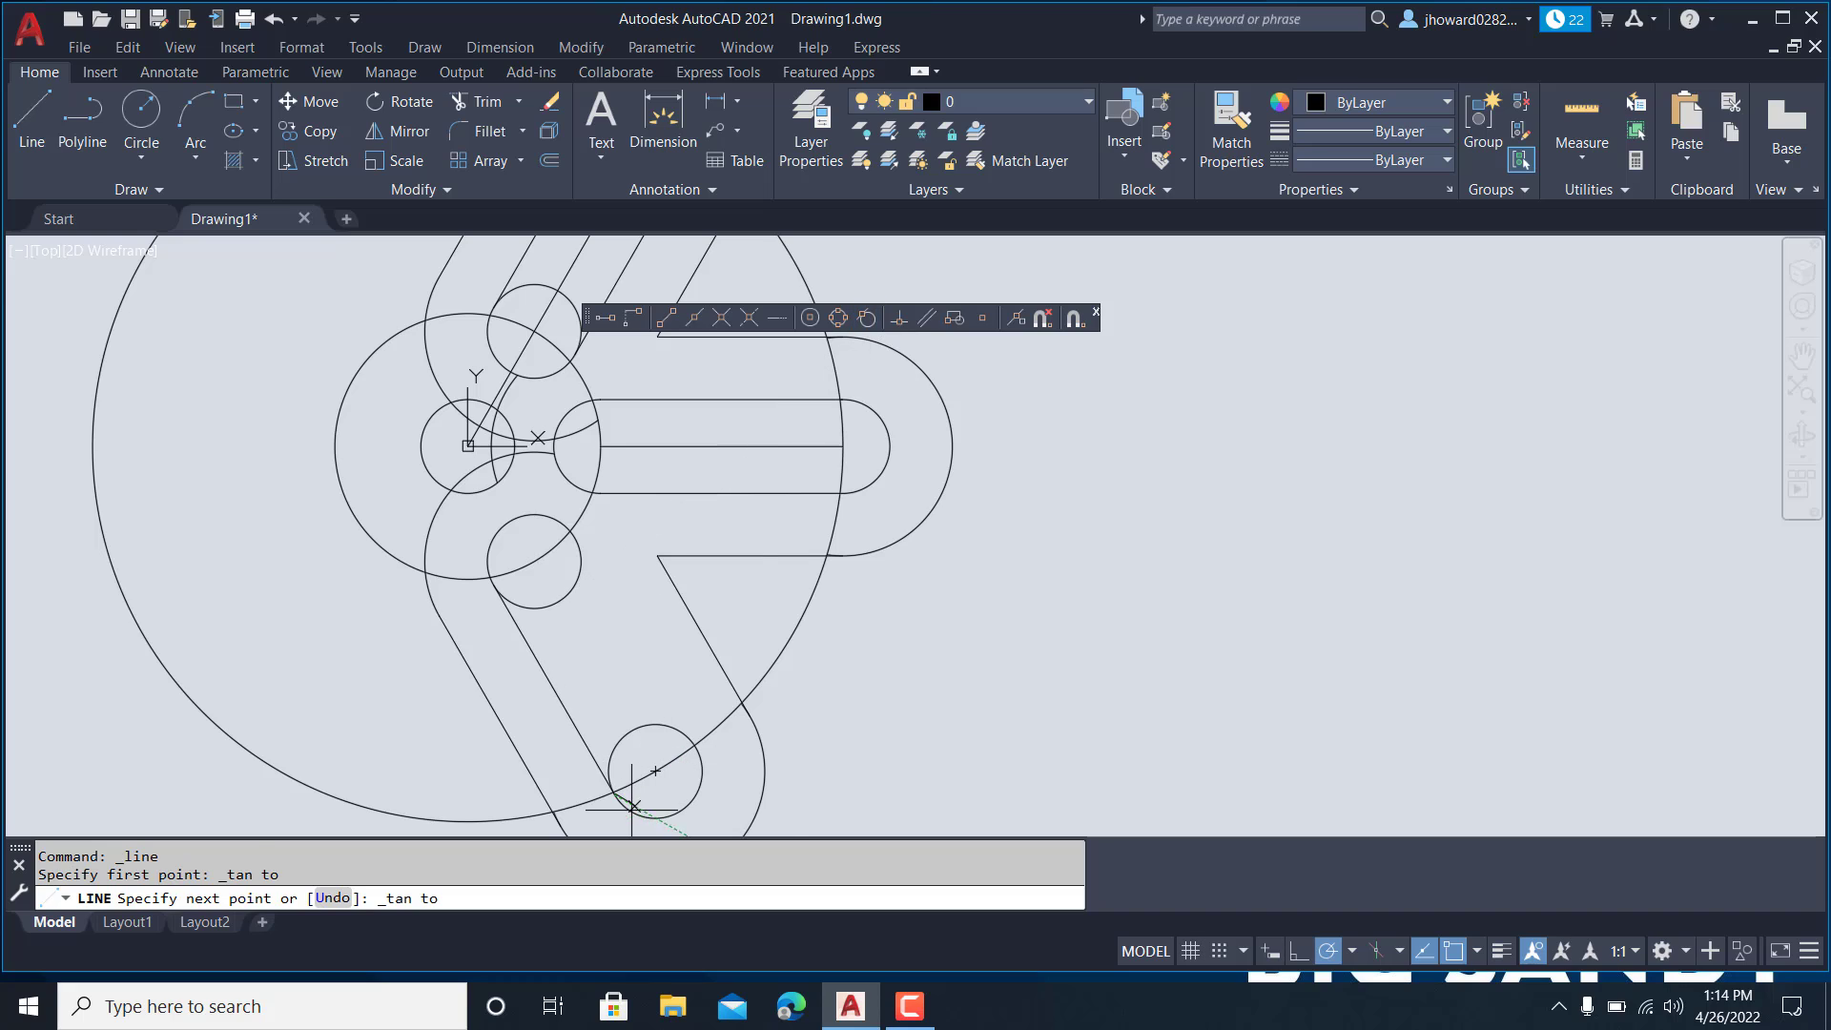
pyautogui.click(631, 806)
pyautogui.press('Return')
pyautogui.press('Return')
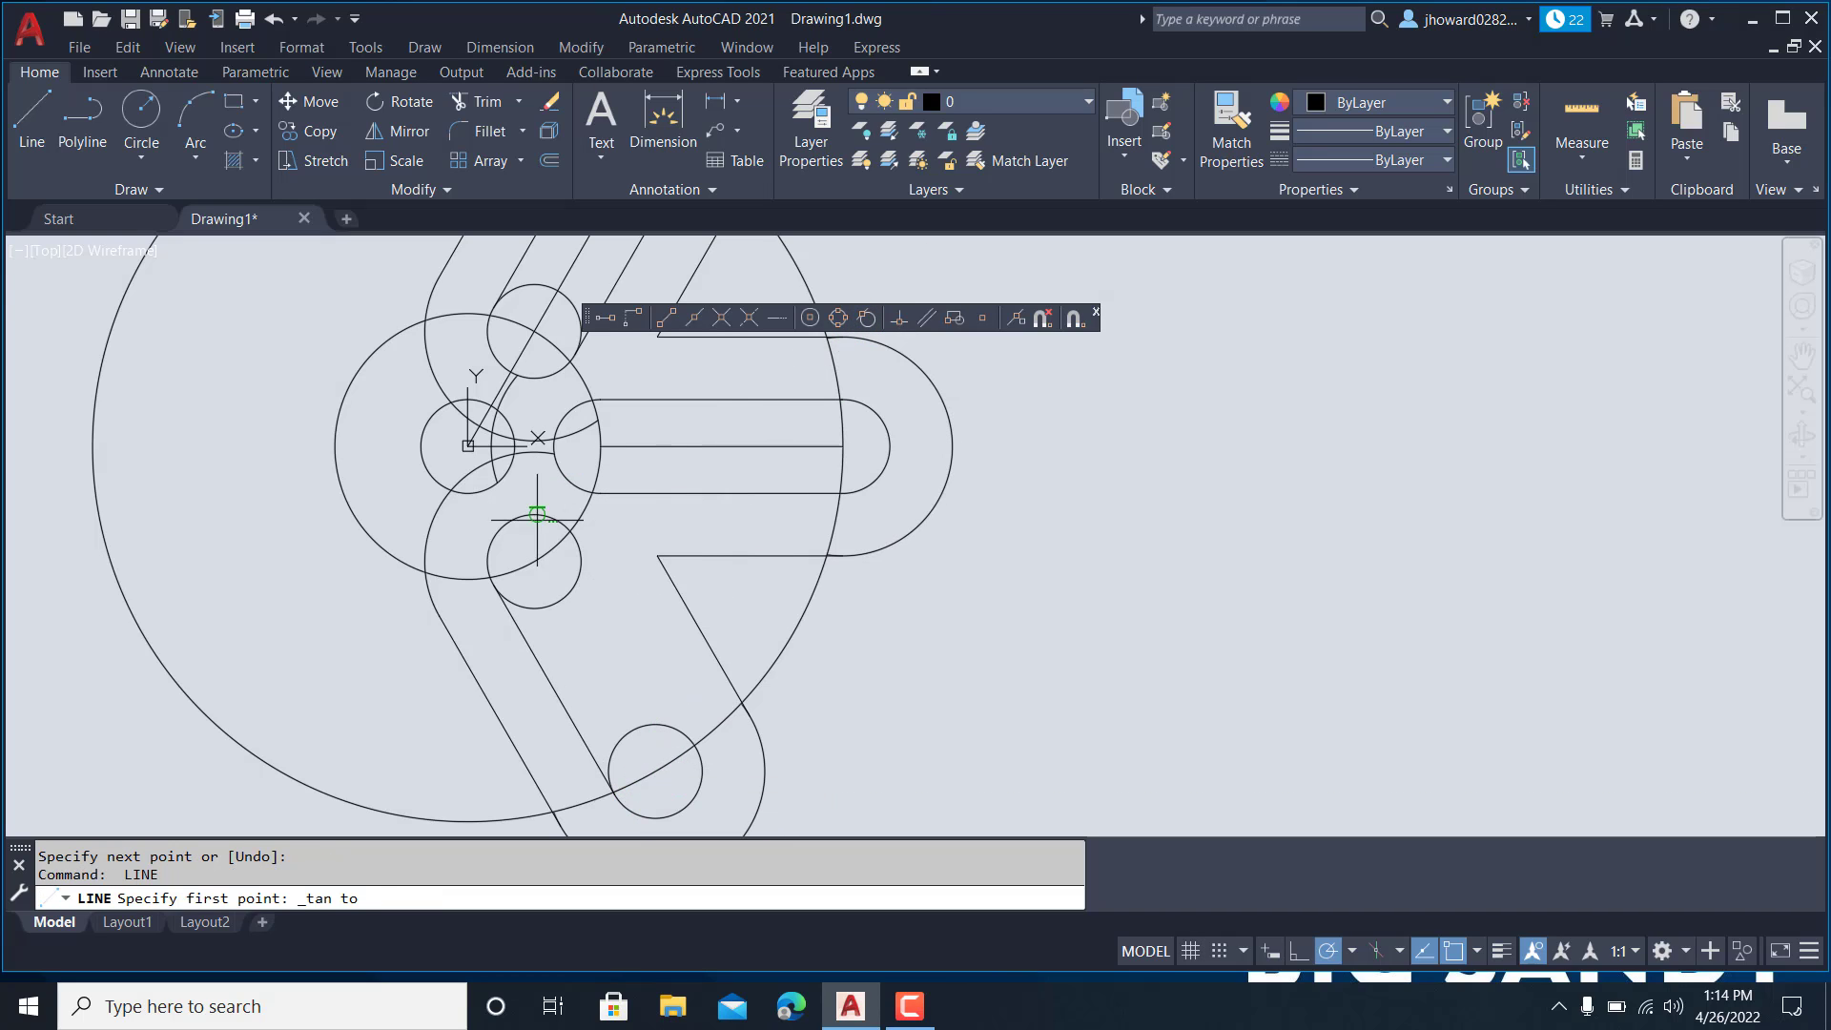
pyautogui.click(572, 534)
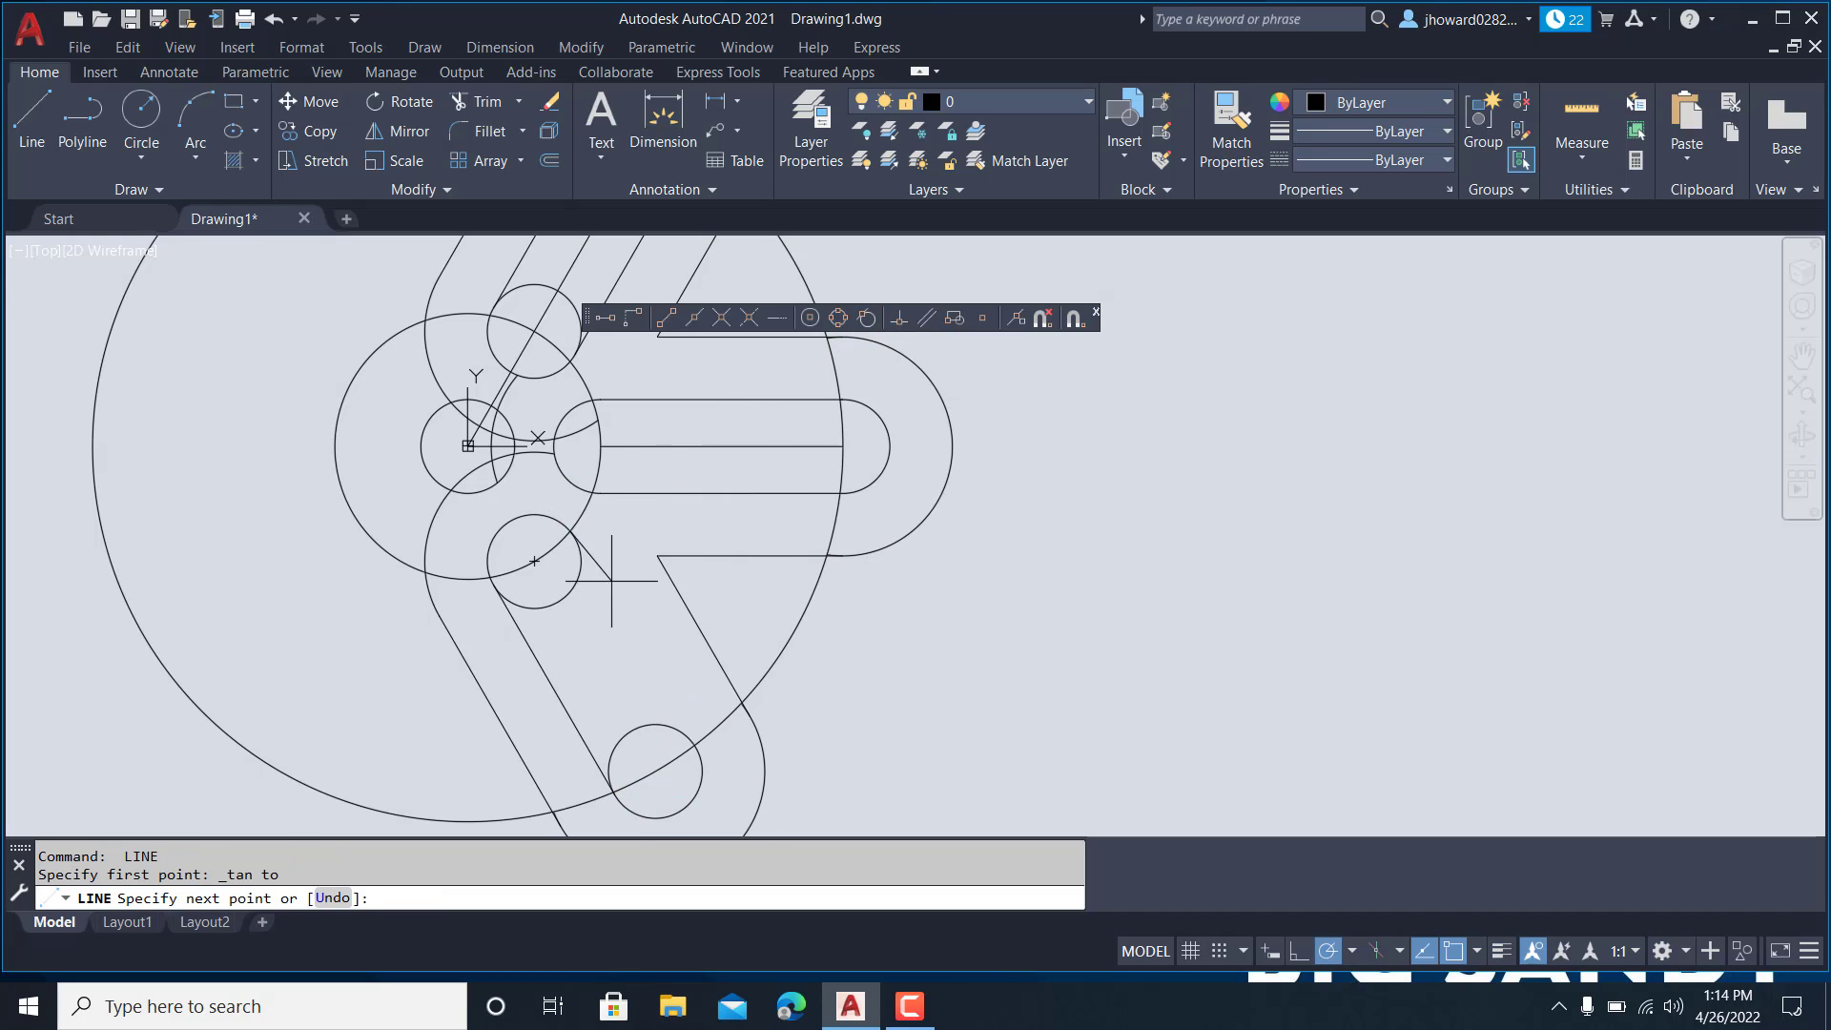
pyautogui.click(868, 319)
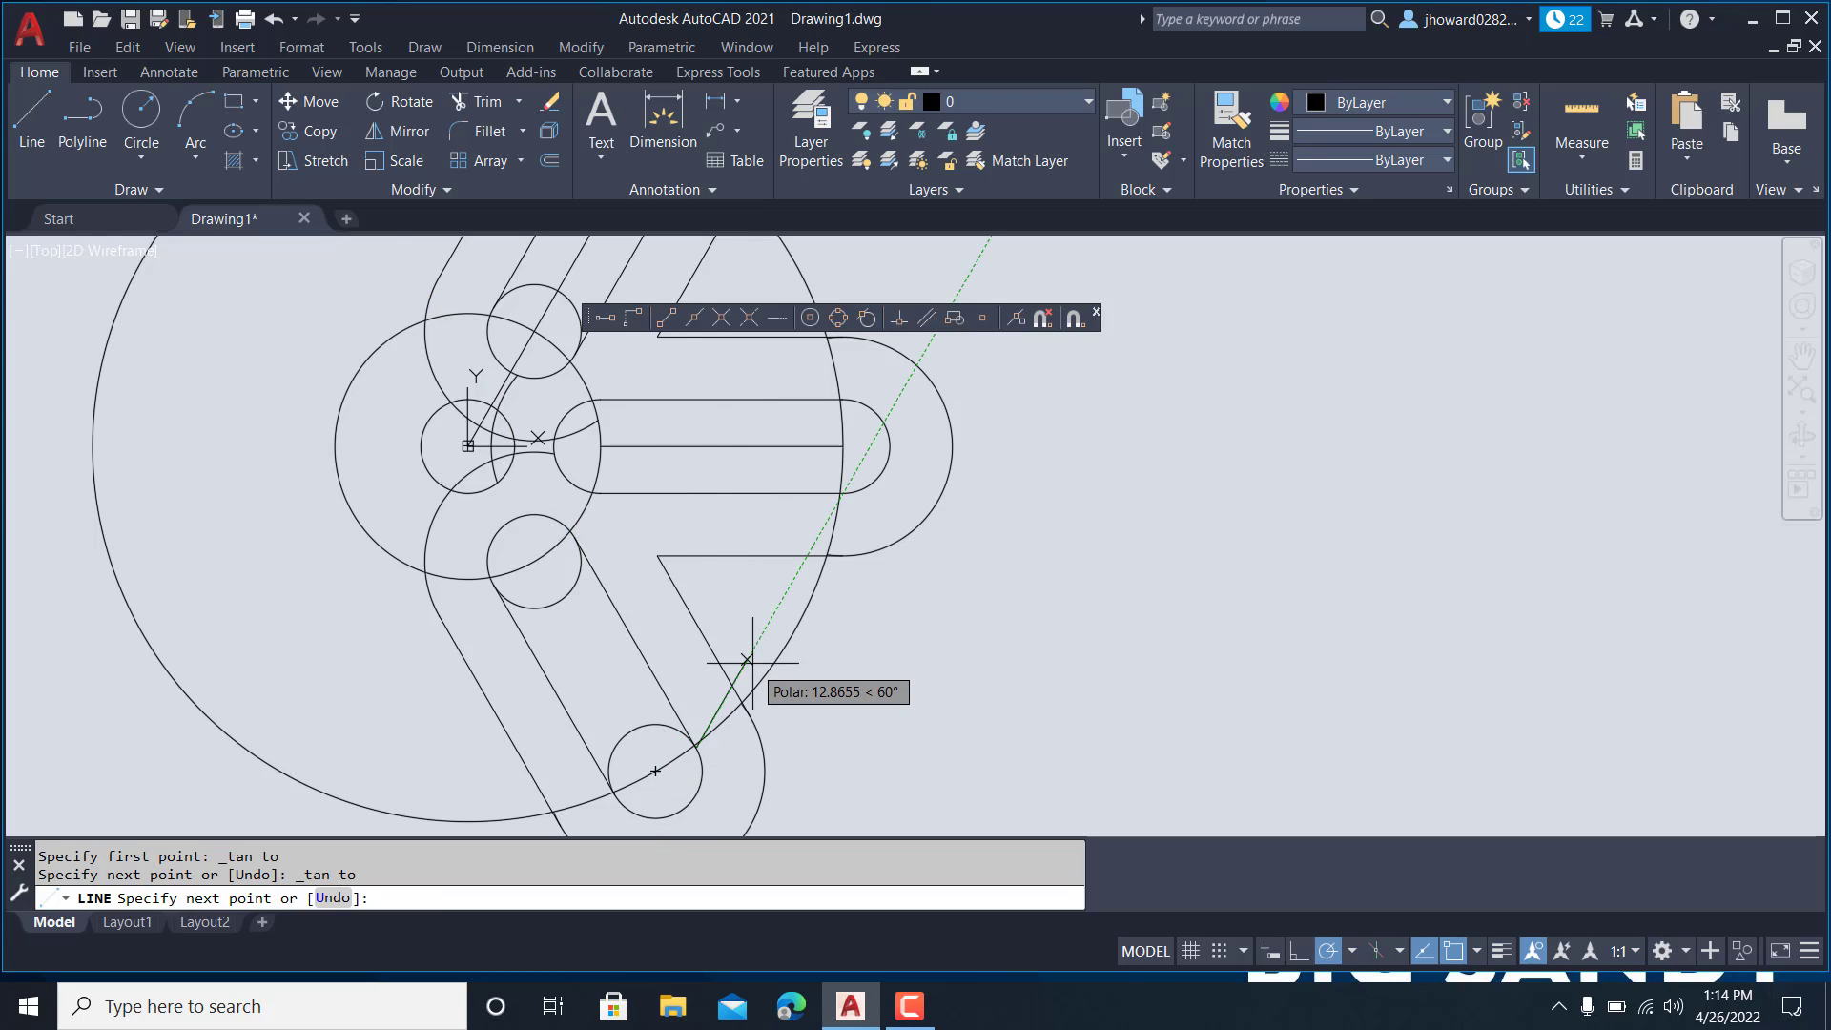
pyautogui.press('Escape')
pyautogui.scroll(-2, 752, 662)
# - Fence-trim the inner circle arcs in the lower and upper angled slots, then recentre the bracket
pyautogui.click(477, 101)
pyautogui.scroll(2, 690, 703)
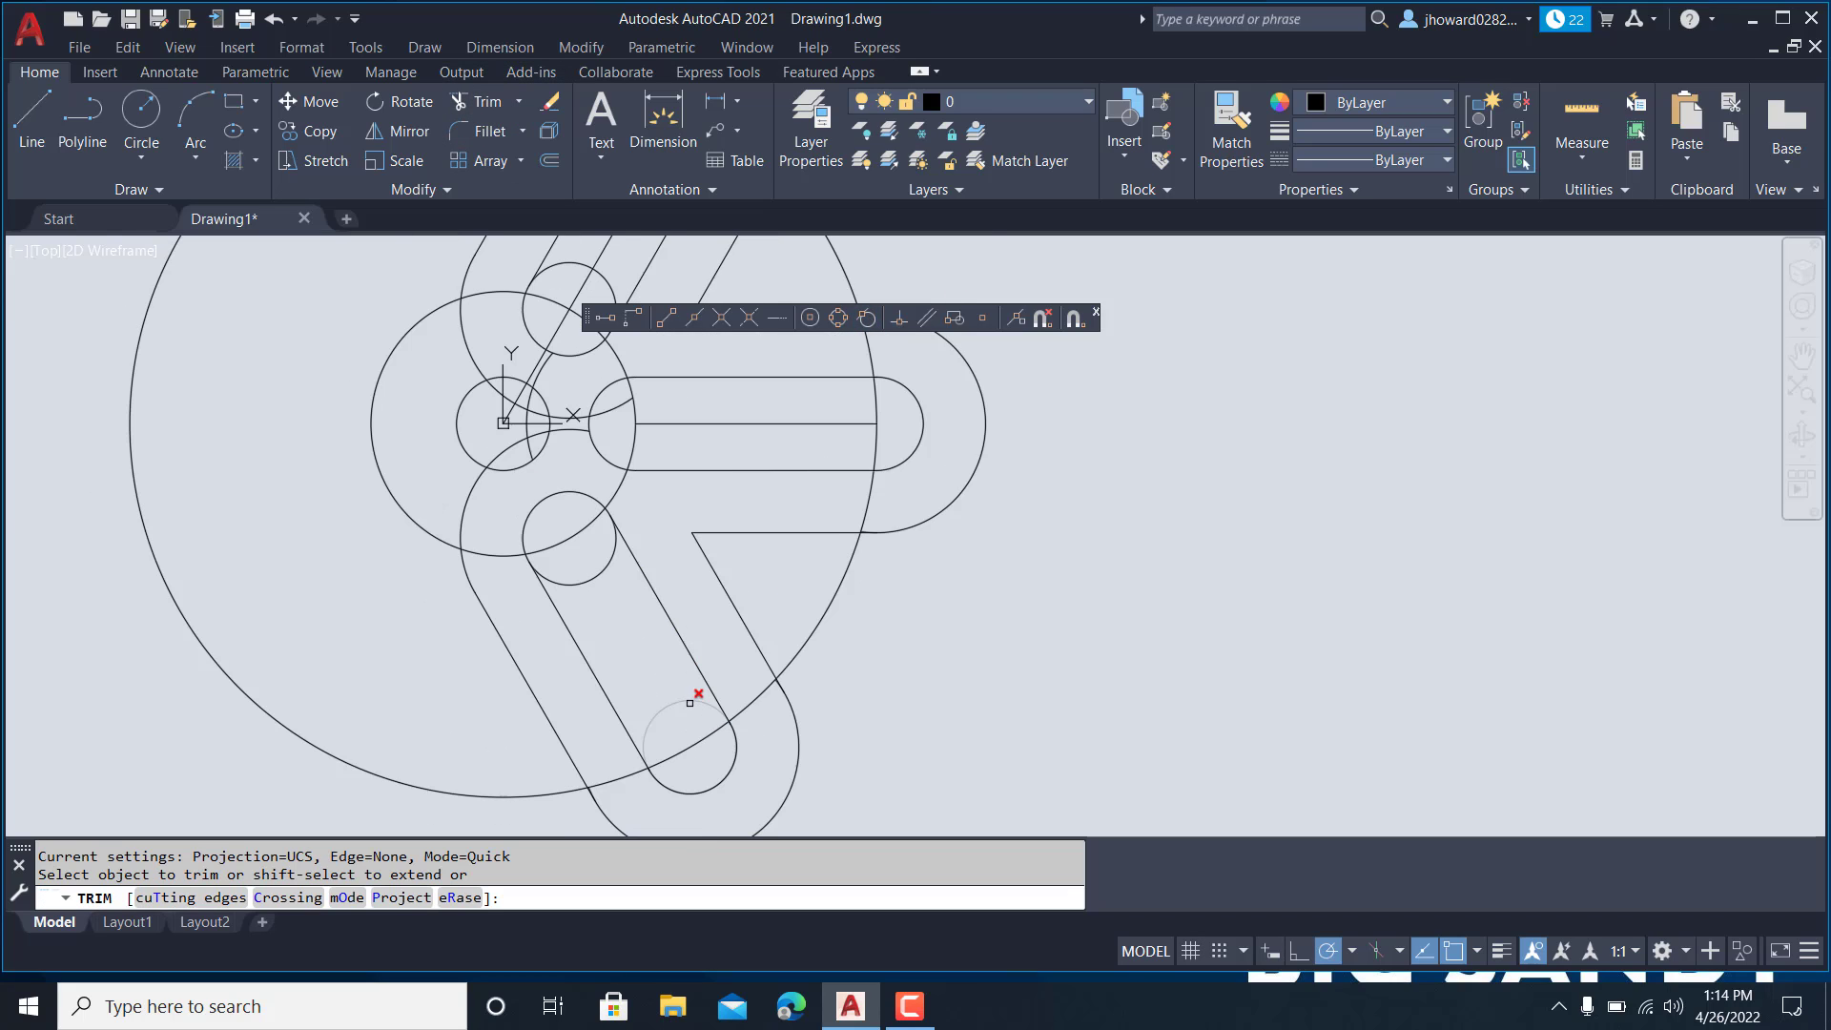
pyautogui.moveTo(682, 718)
pyautogui.mouseDown()
pyautogui.moveTo(618, 558)
pyautogui.moveTo(594, 574)
pyautogui.mouseUp()
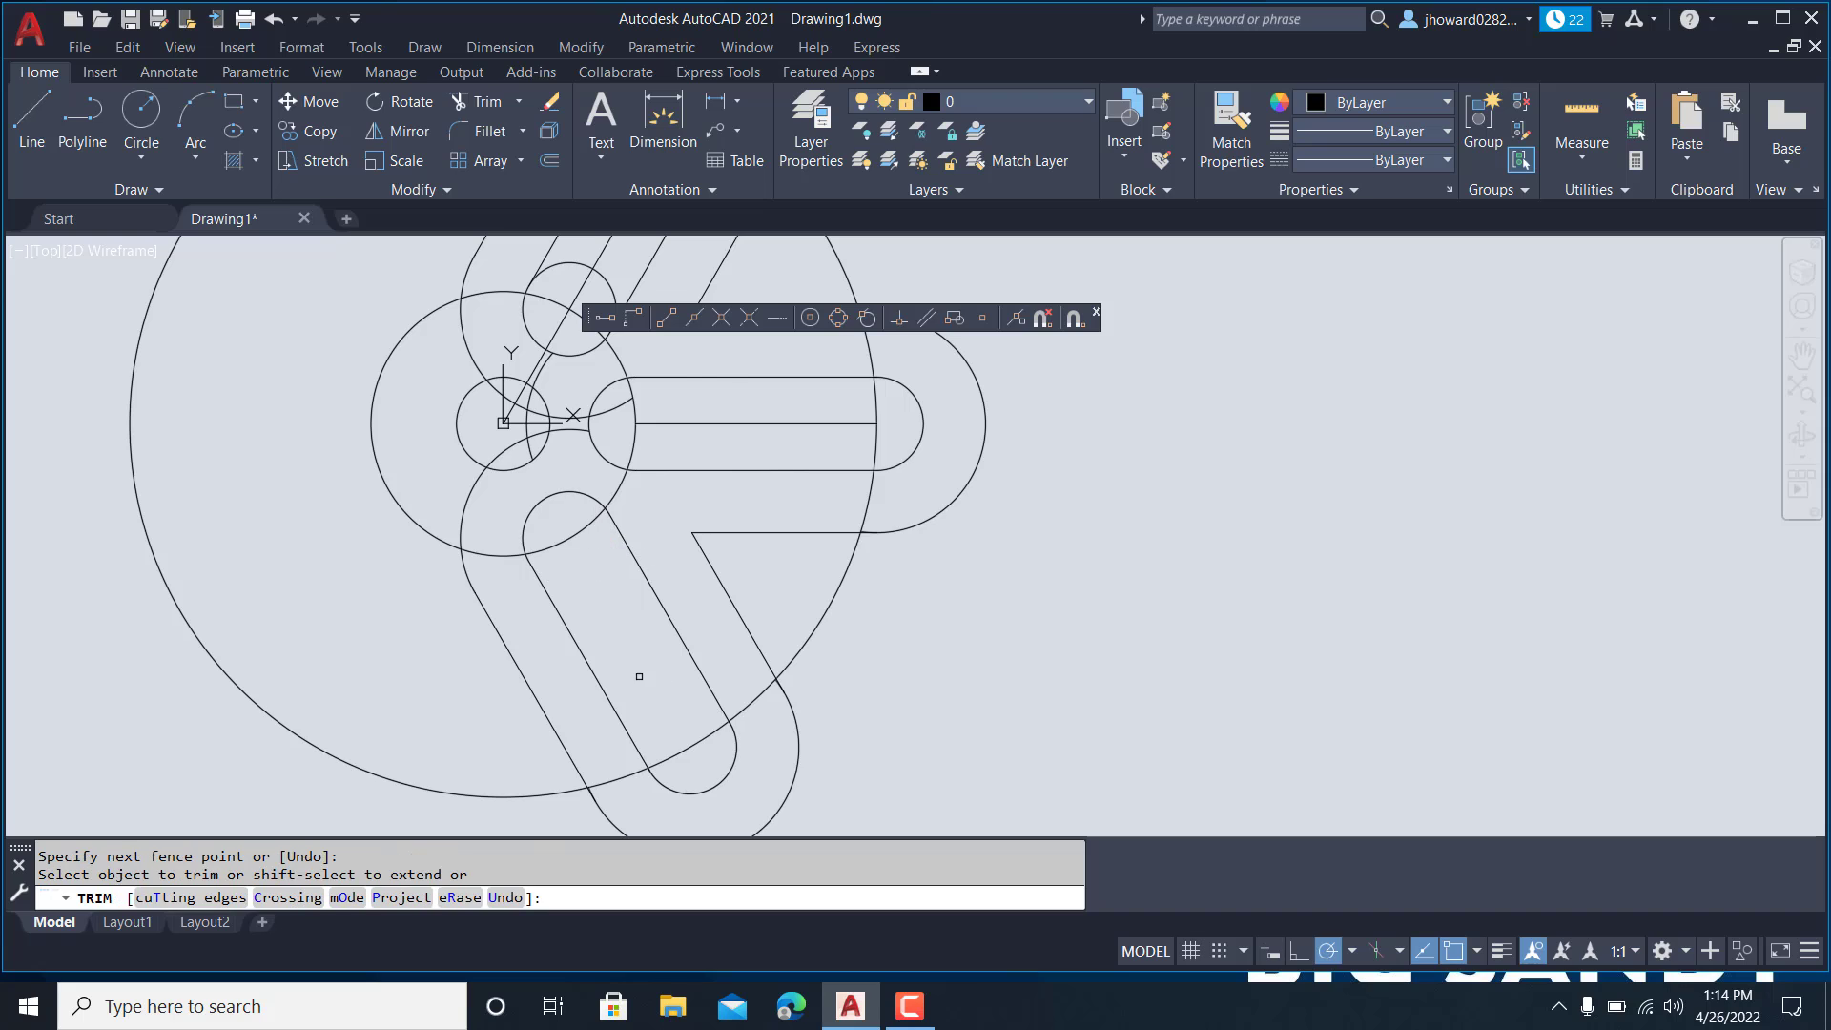
pyautogui.scroll(-2, 664, 687)
pyautogui.moveTo(629, 433); pyautogui.dragTo(587, 634, button='middle')
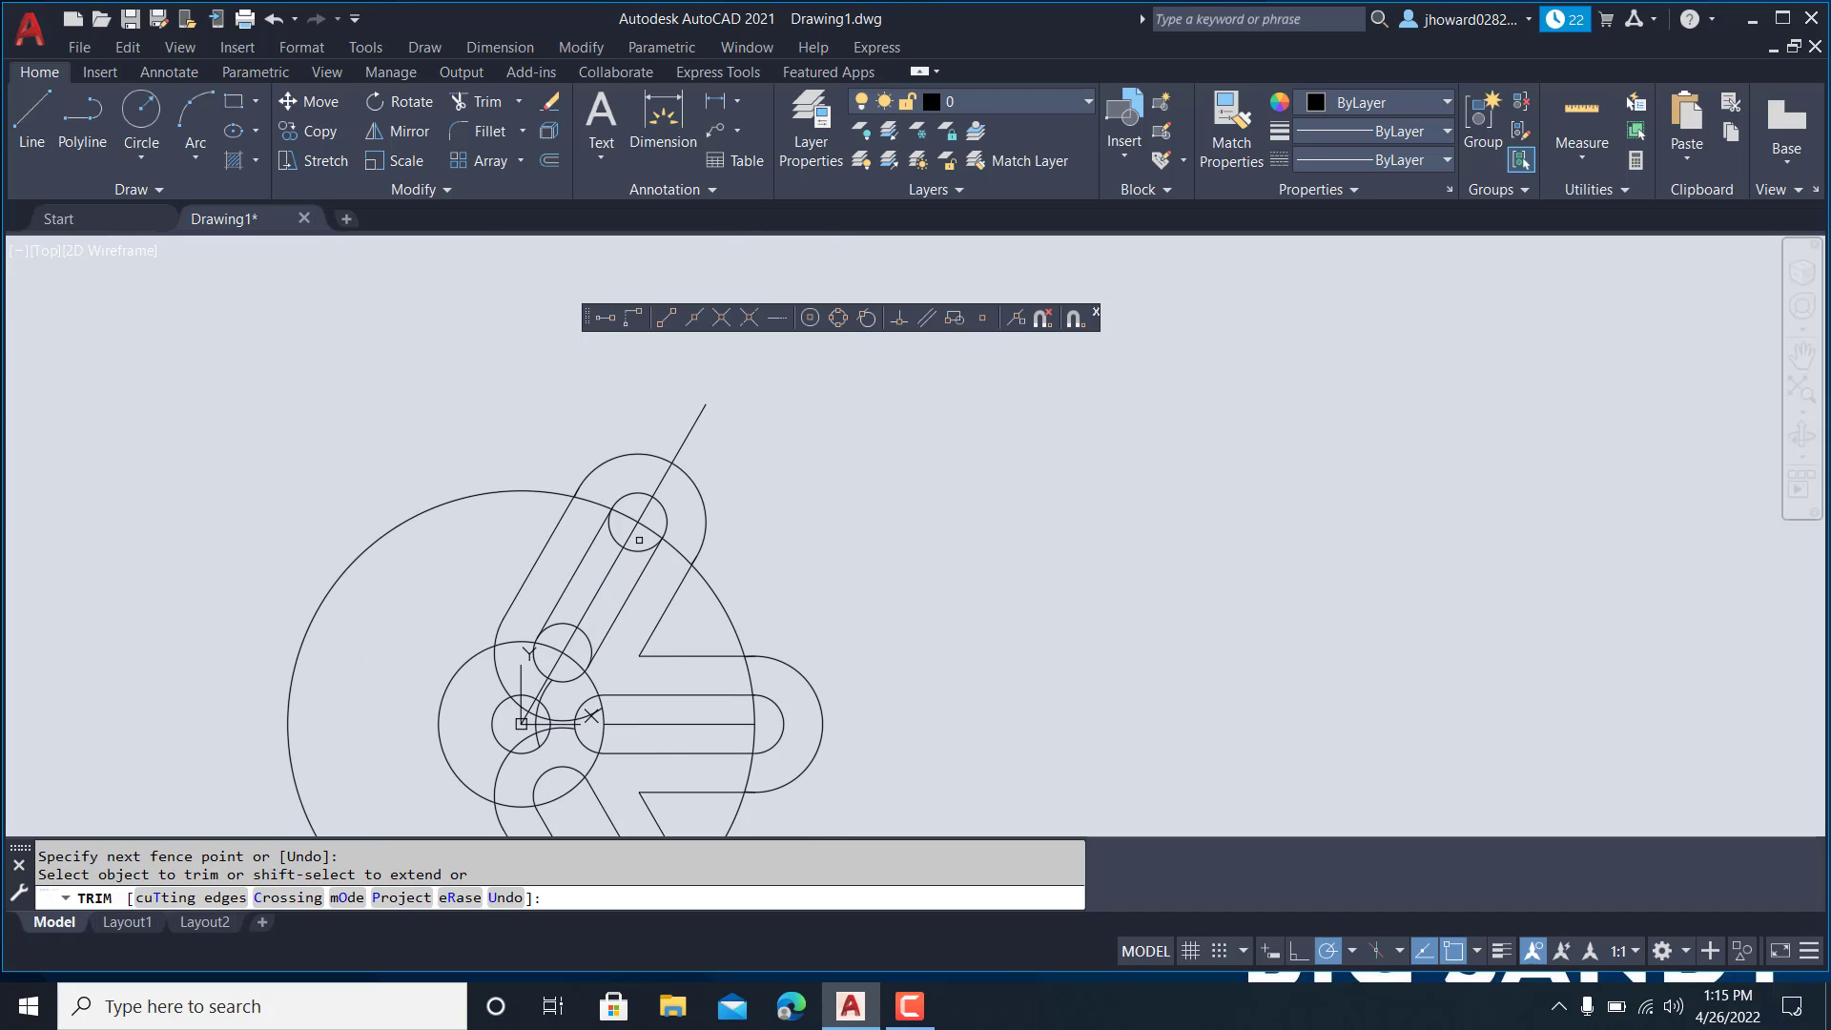
pyautogui.press('Return')
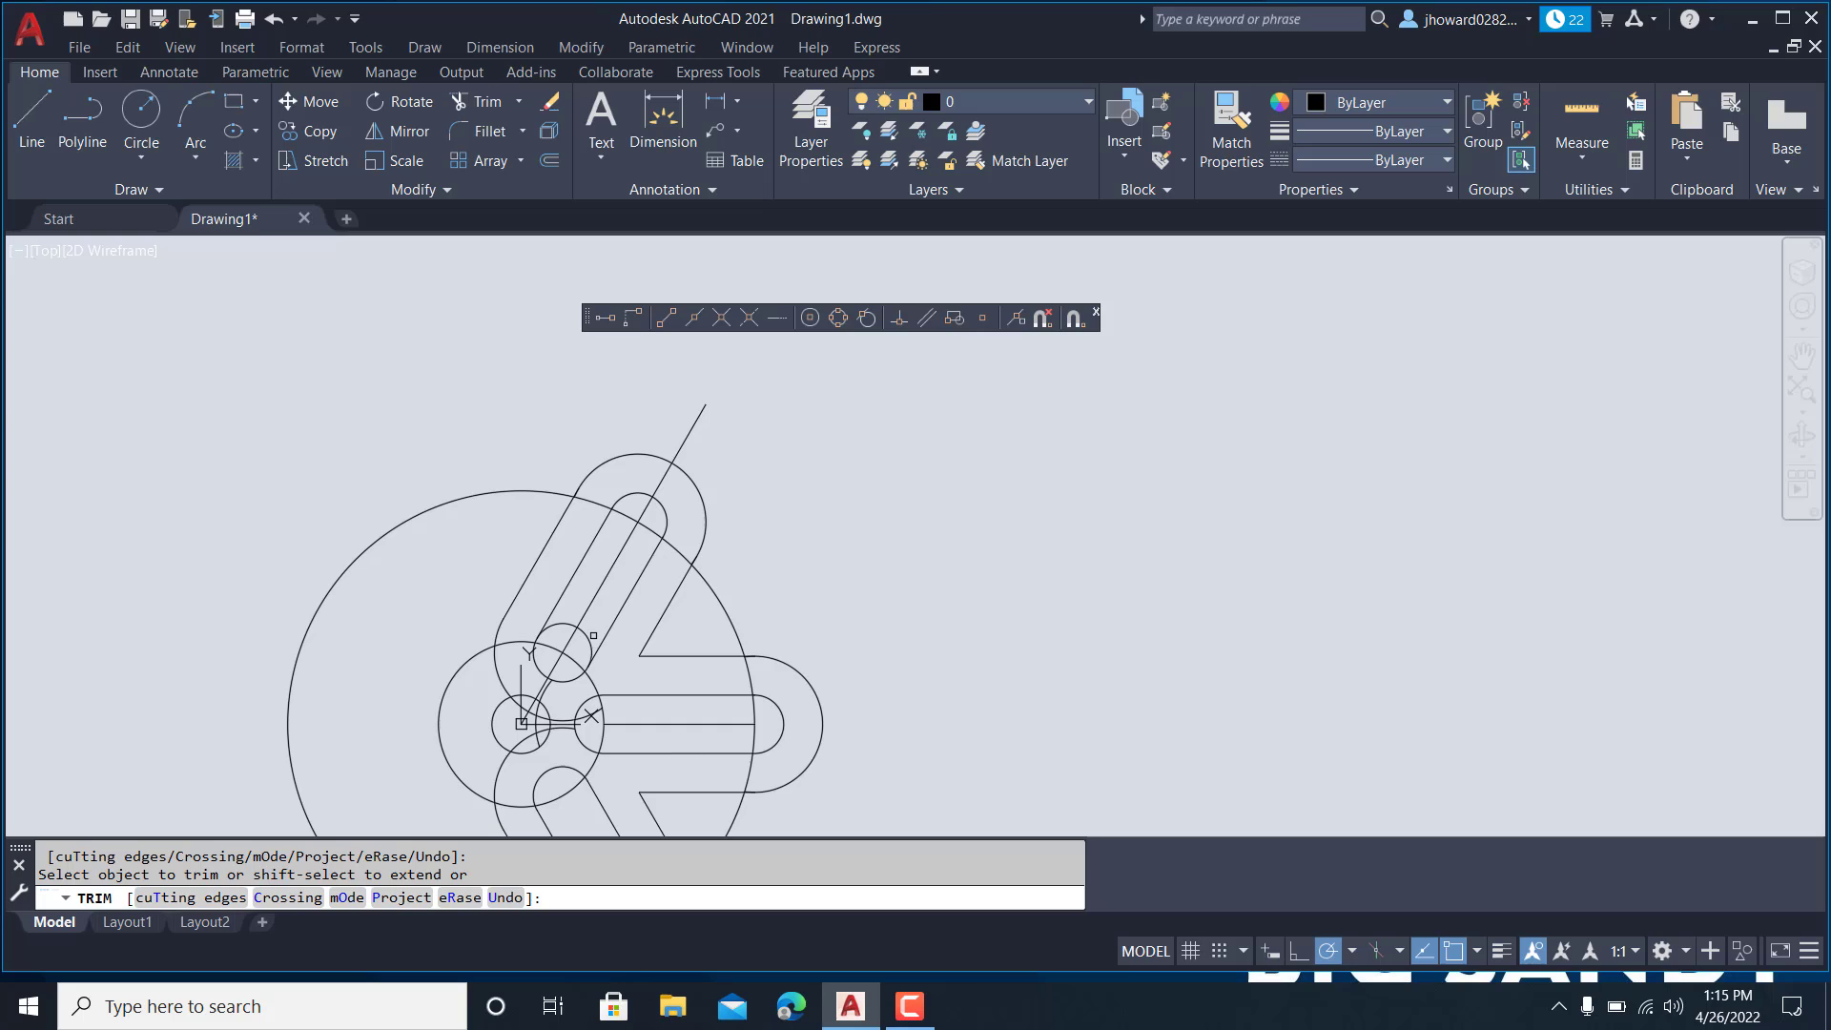
pyautogui.scroll(-2, 656, 543)
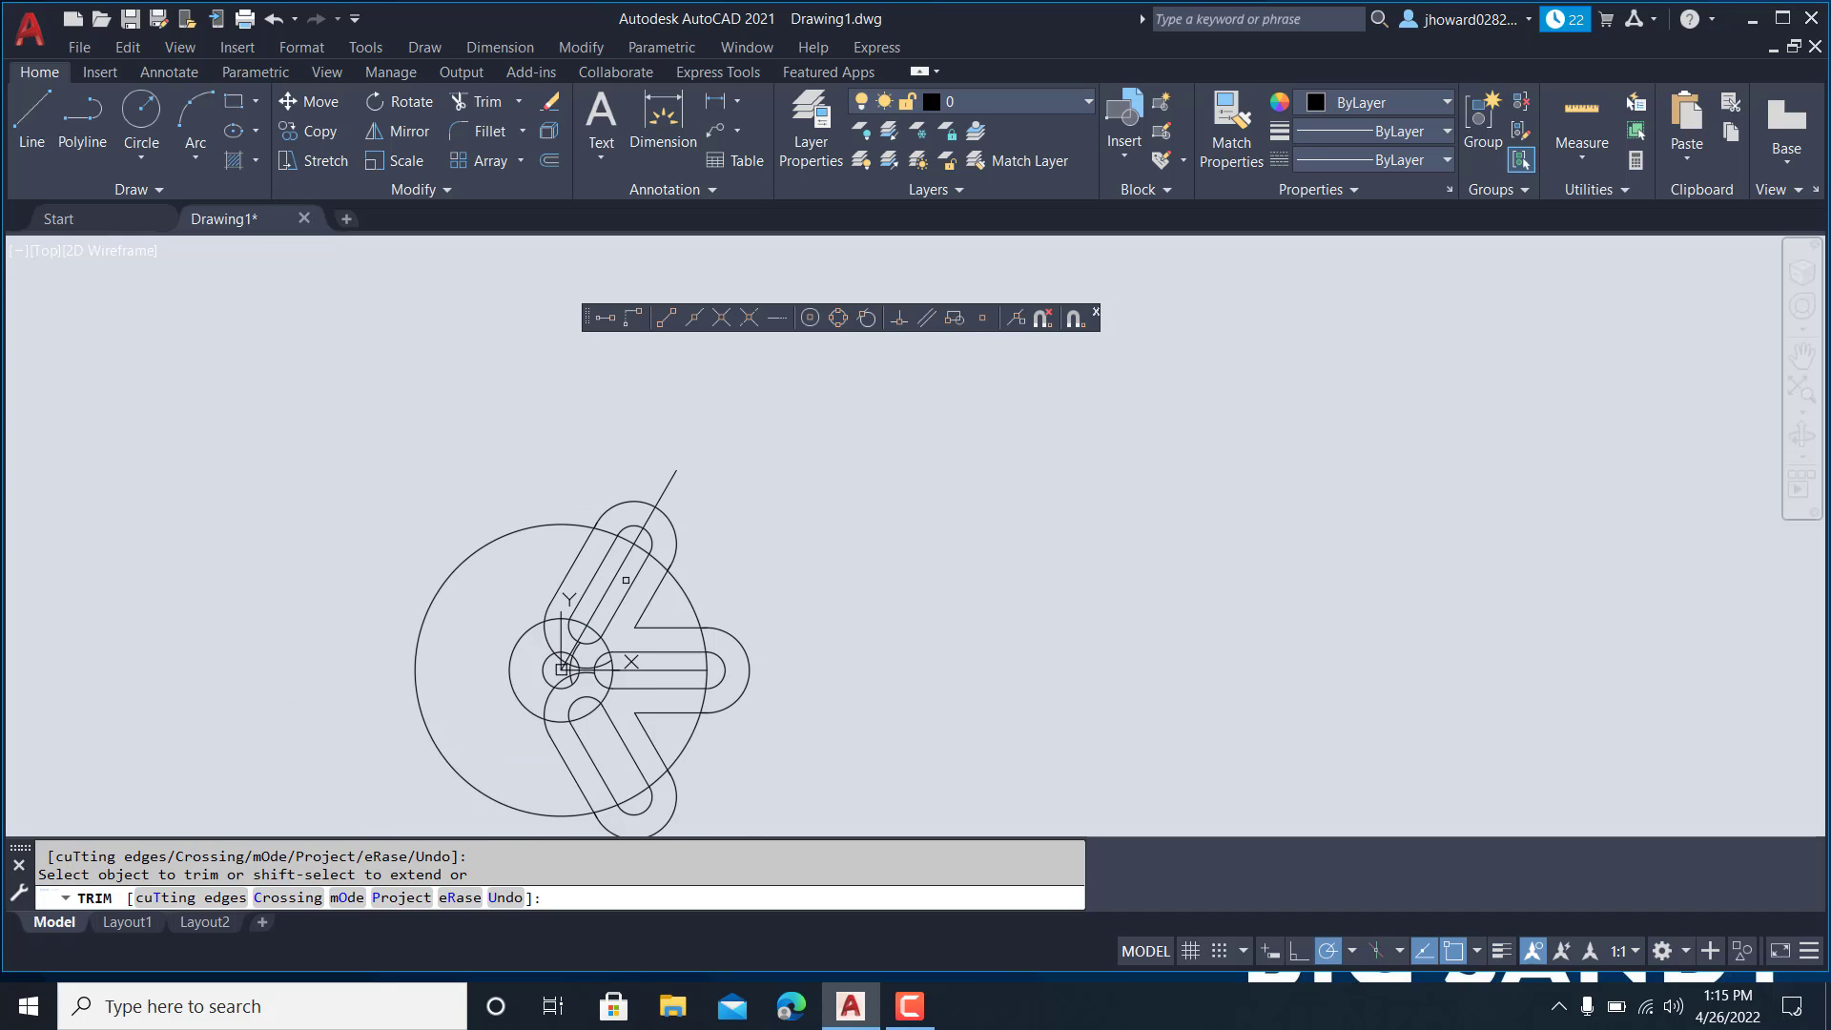
pyautogui.press('Escape')
pyautogui.moveTo(680, 530); pyautogui.dragTo(669, 450, button='middle')
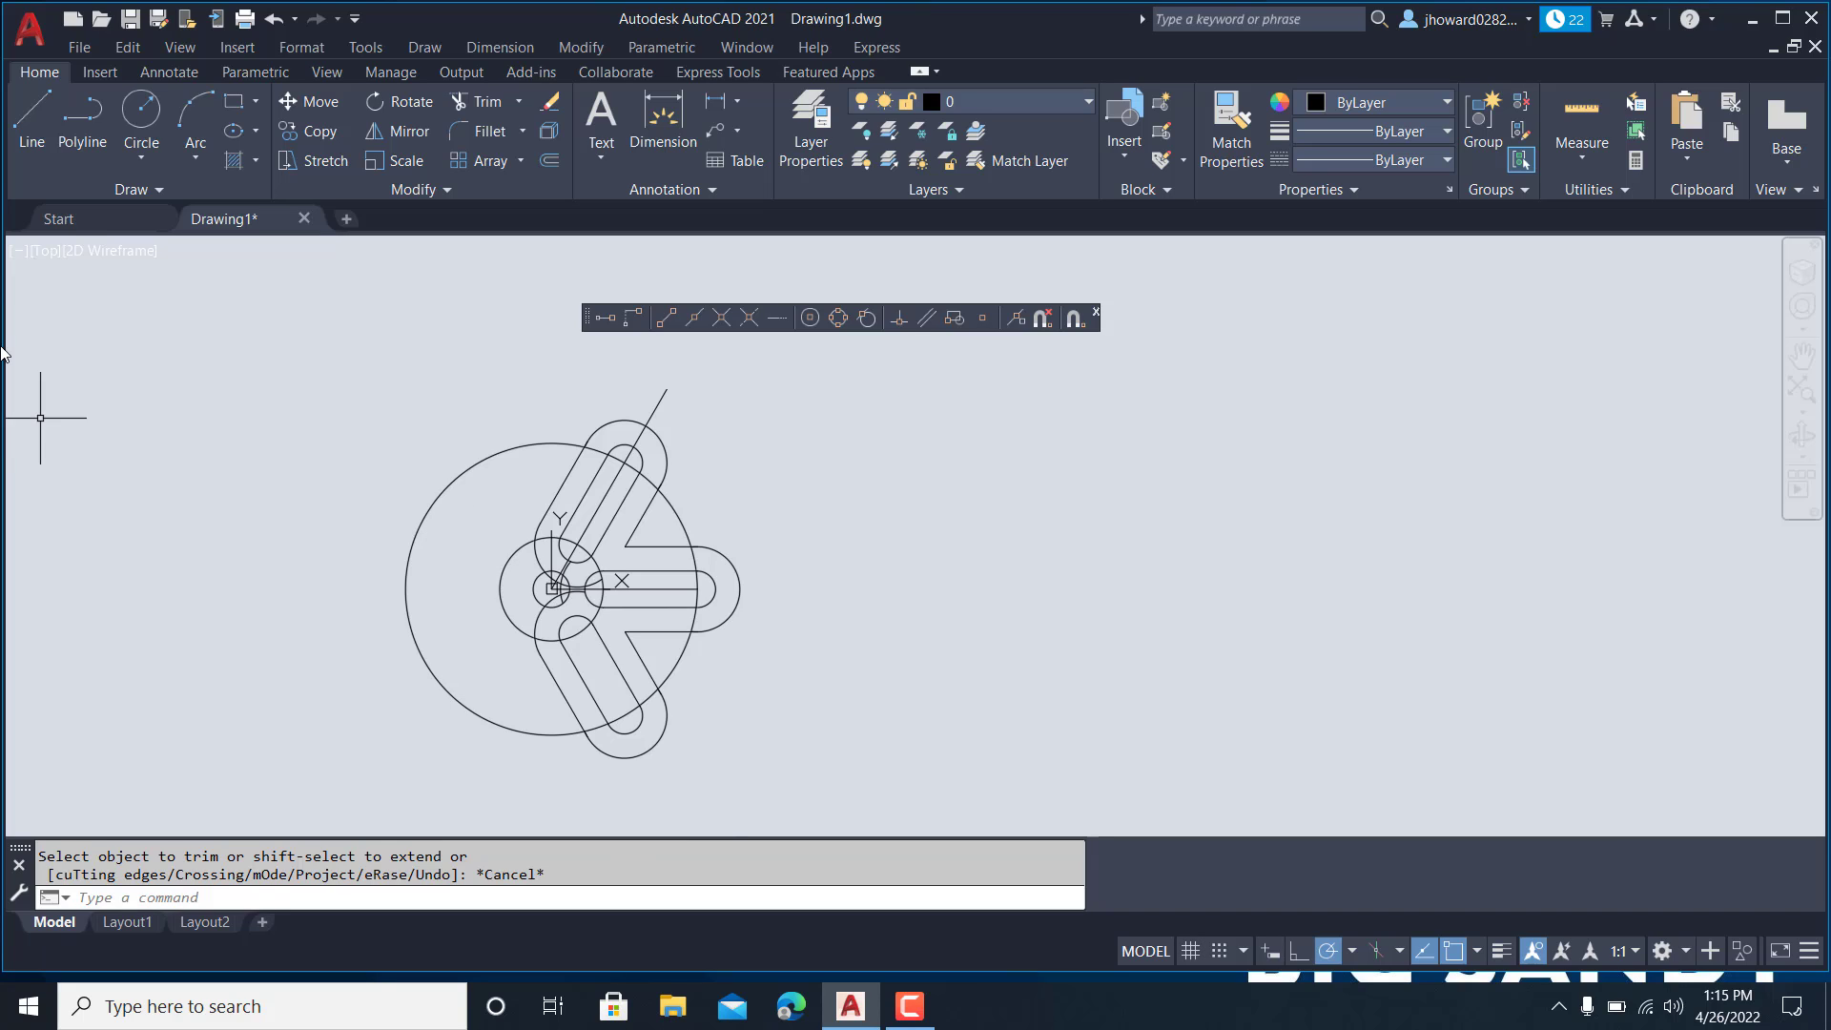
# - Draw a horizontal line from the circles' centre leftward past the outer circle
pyautogui.click(32, 119)
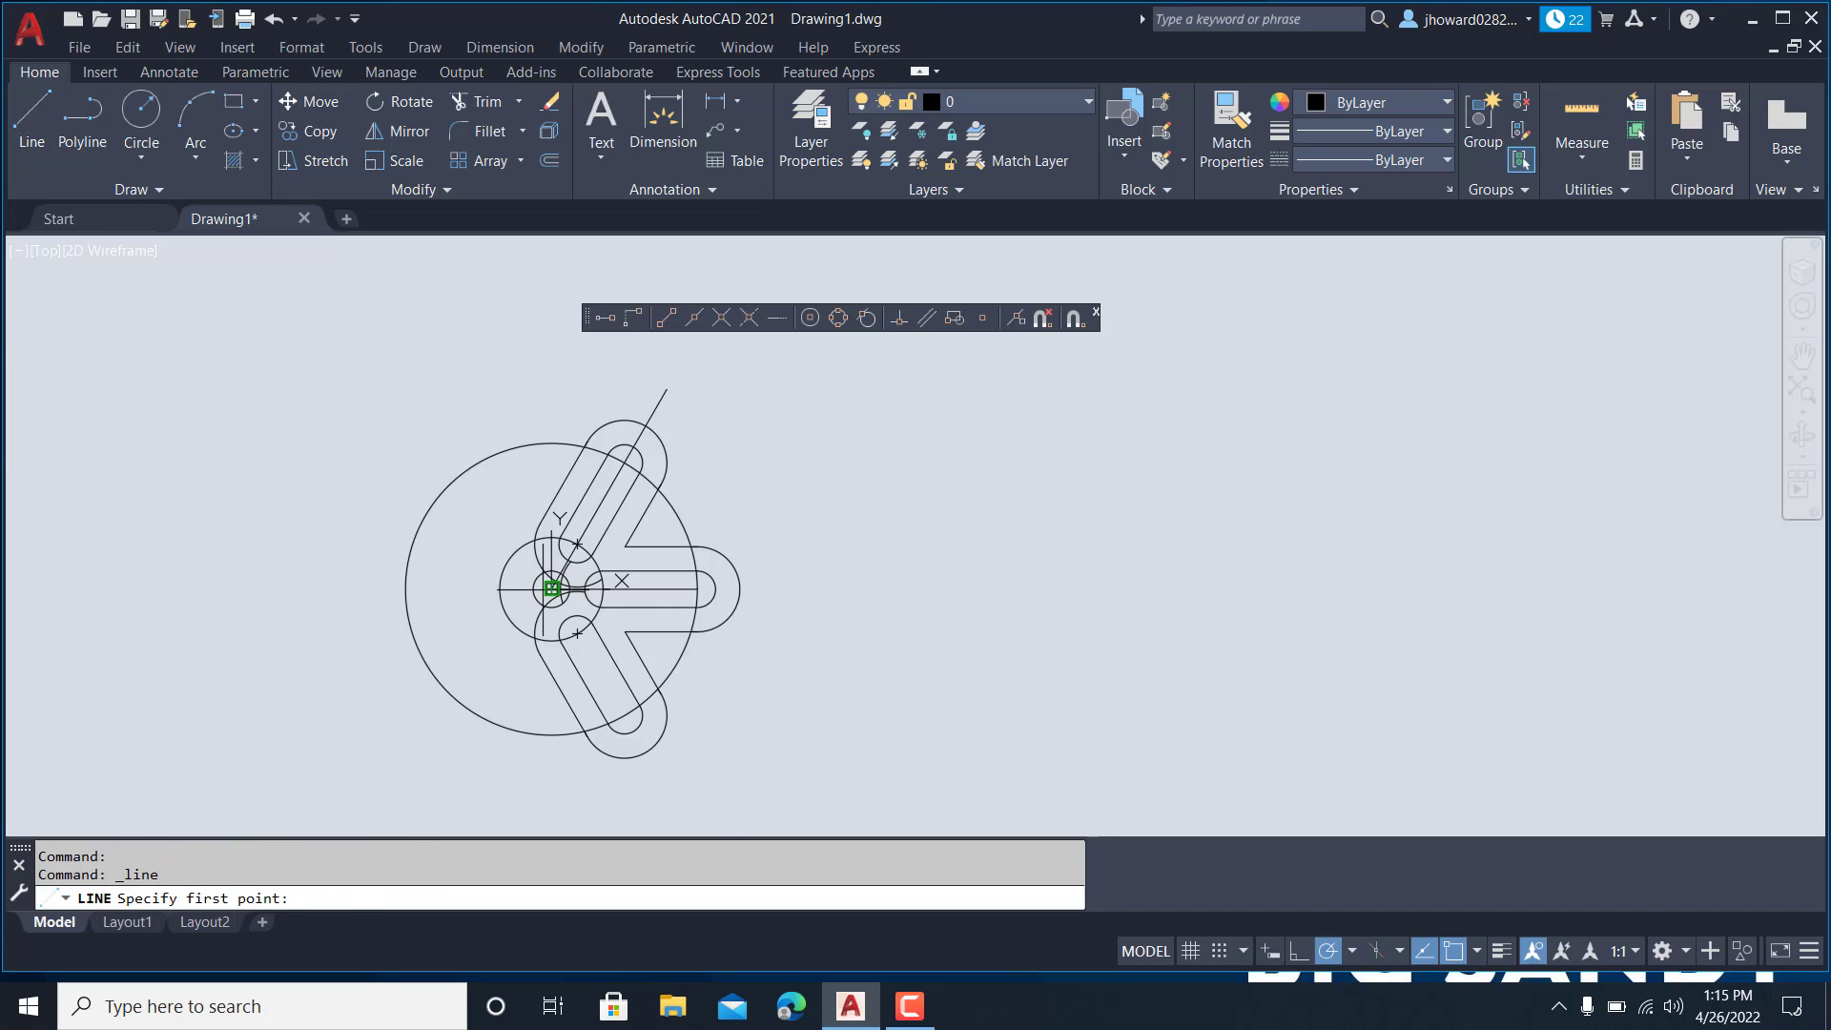
pyautogui.click(552, 588)
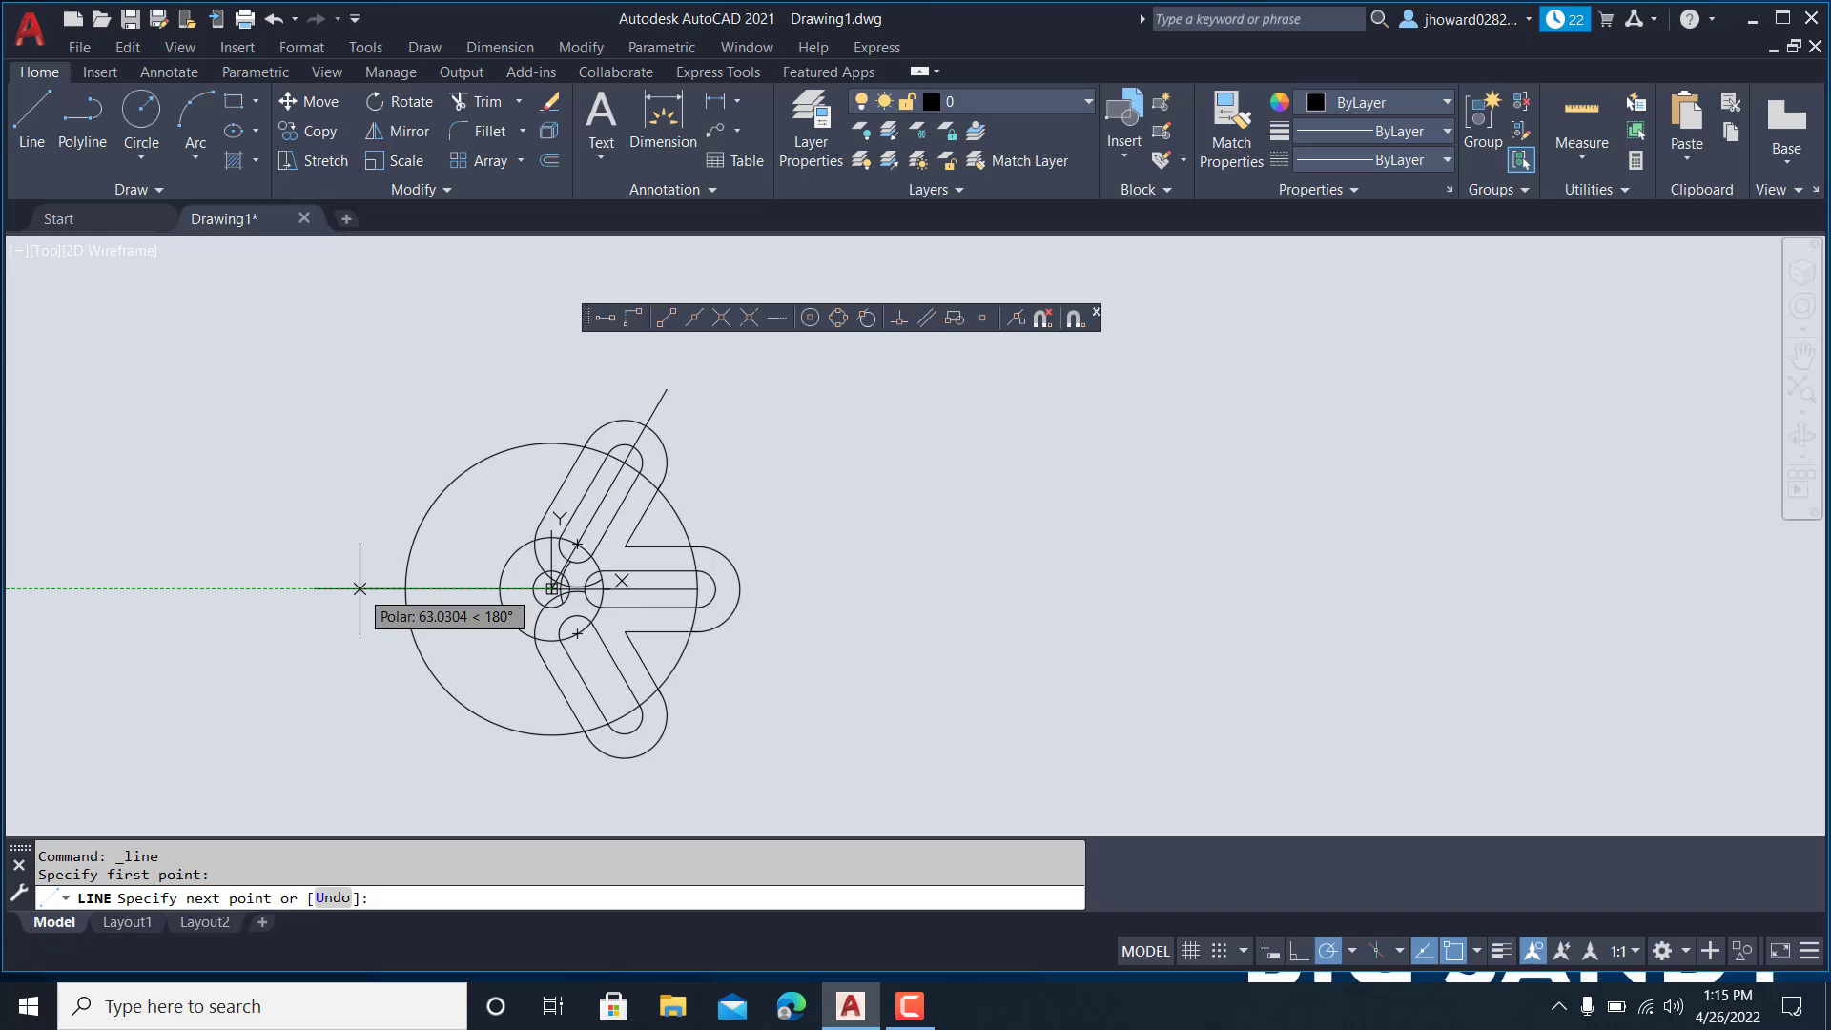
pyautogui.click(360, 589)
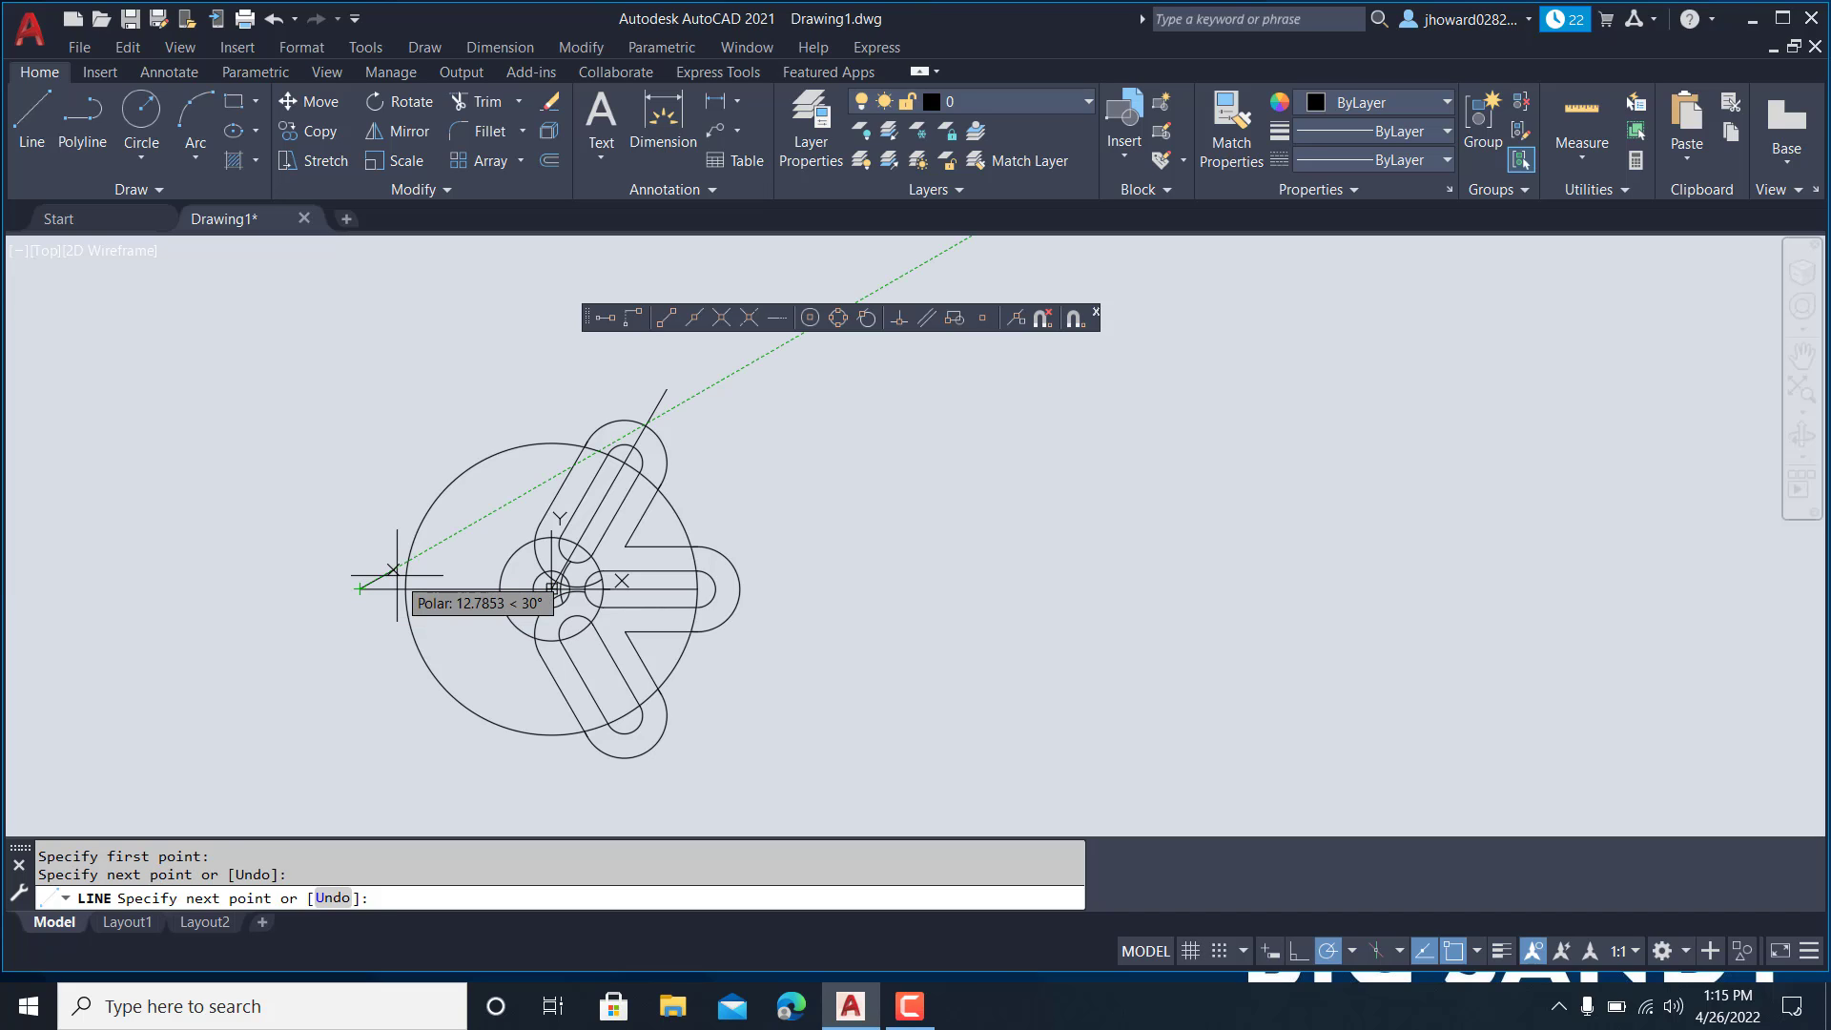
pyautogui.press('Escape')
# - Add a 12-diameter circle where the line meets the large outer circle
pyautogui.click(141, 119)
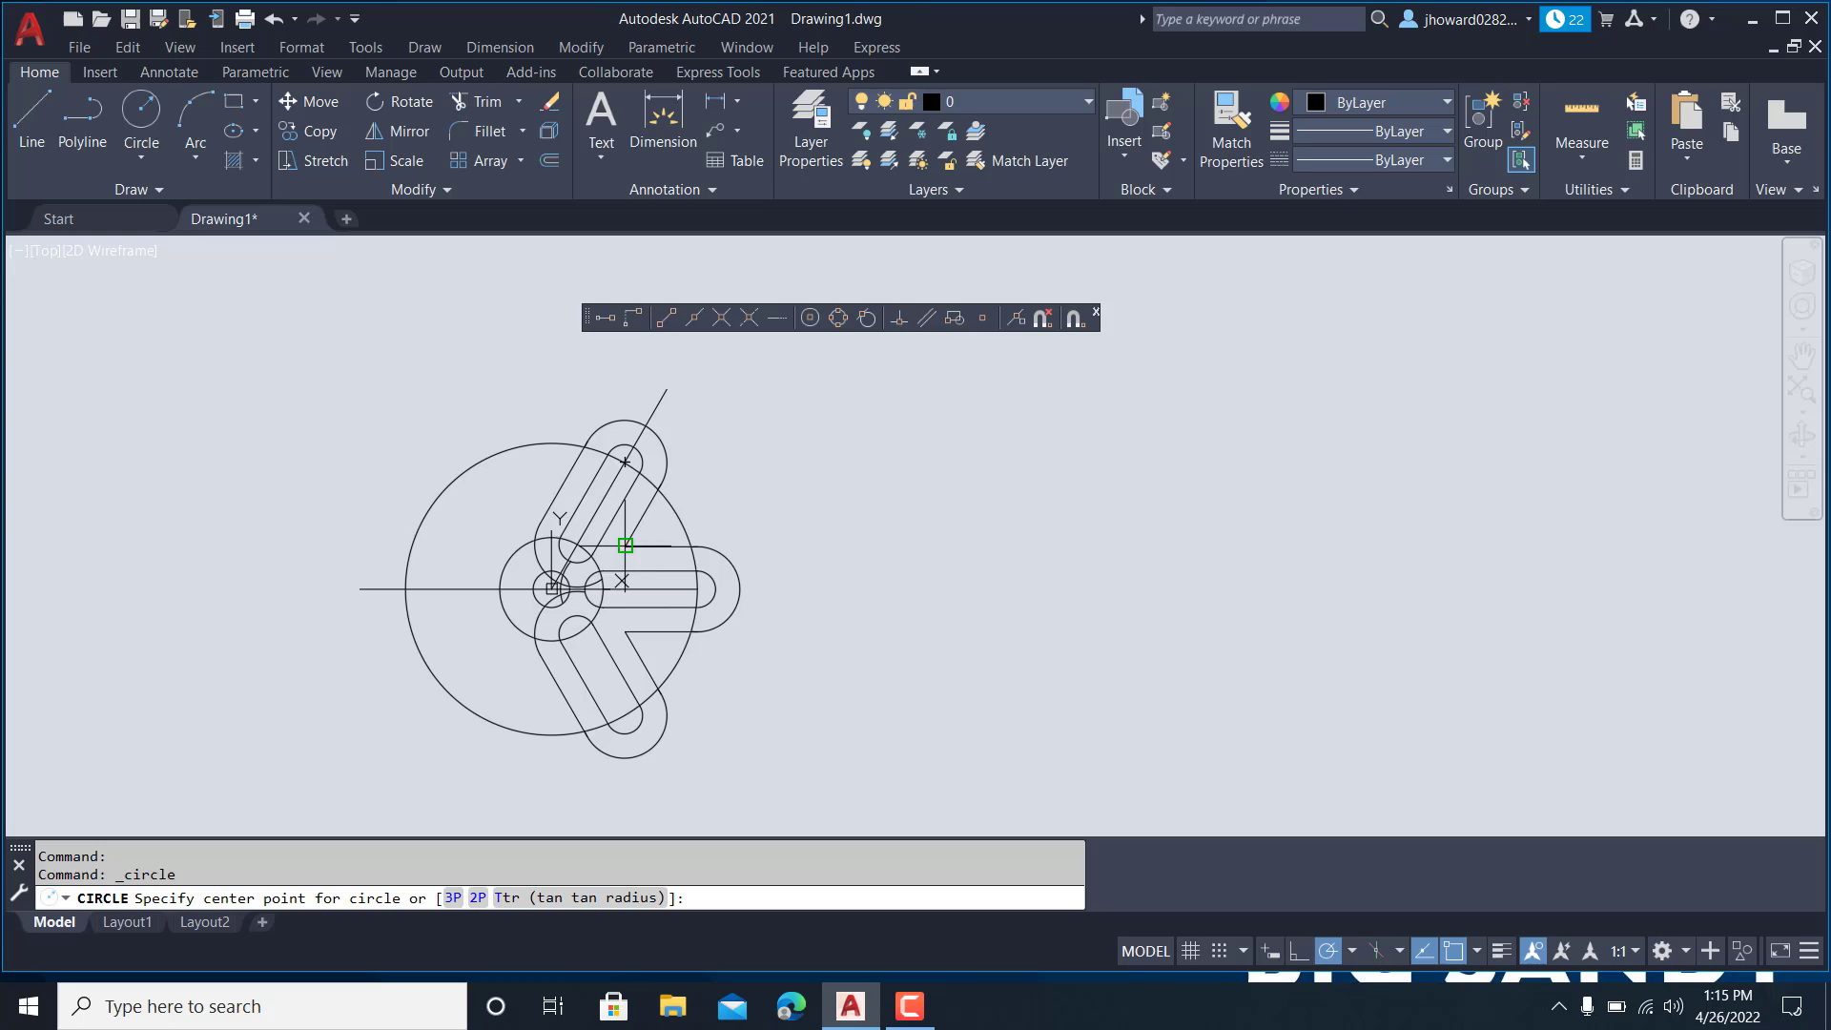
pyautogui.scroll(2, 449, 588)
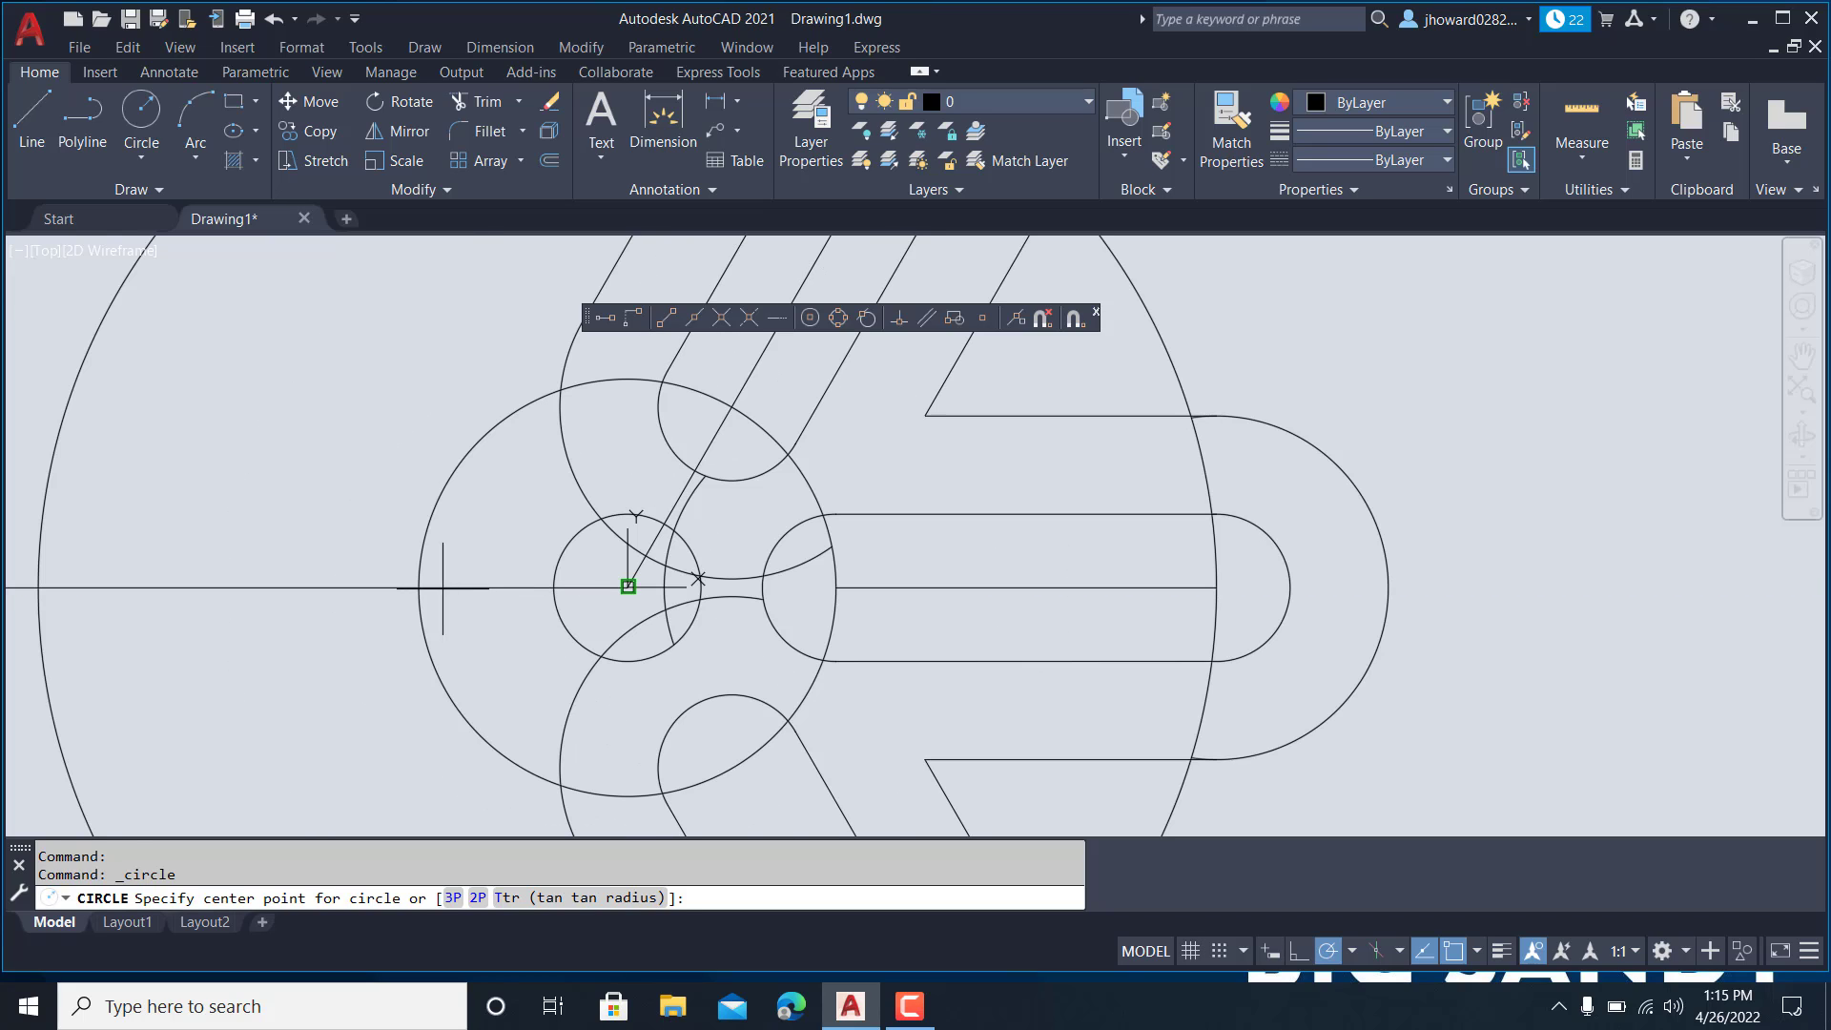
pyautogui.click(420, 588)
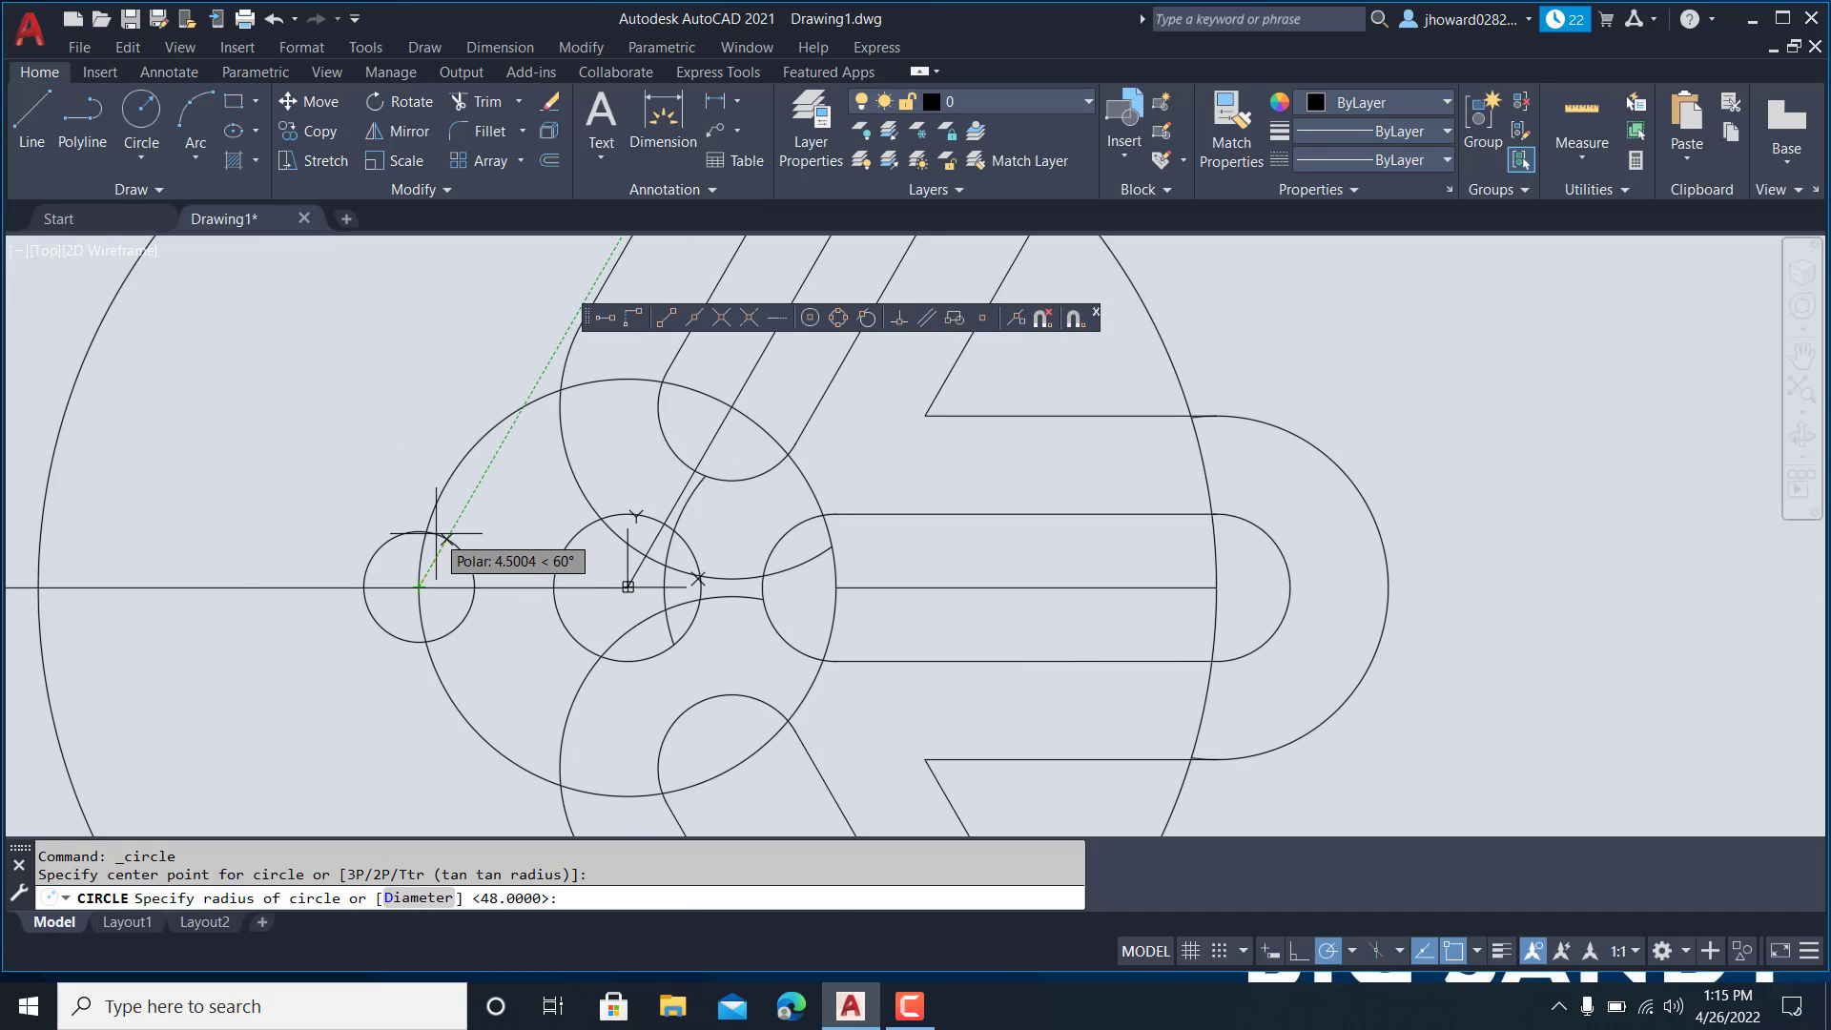
pyautogui.click(407, 907)
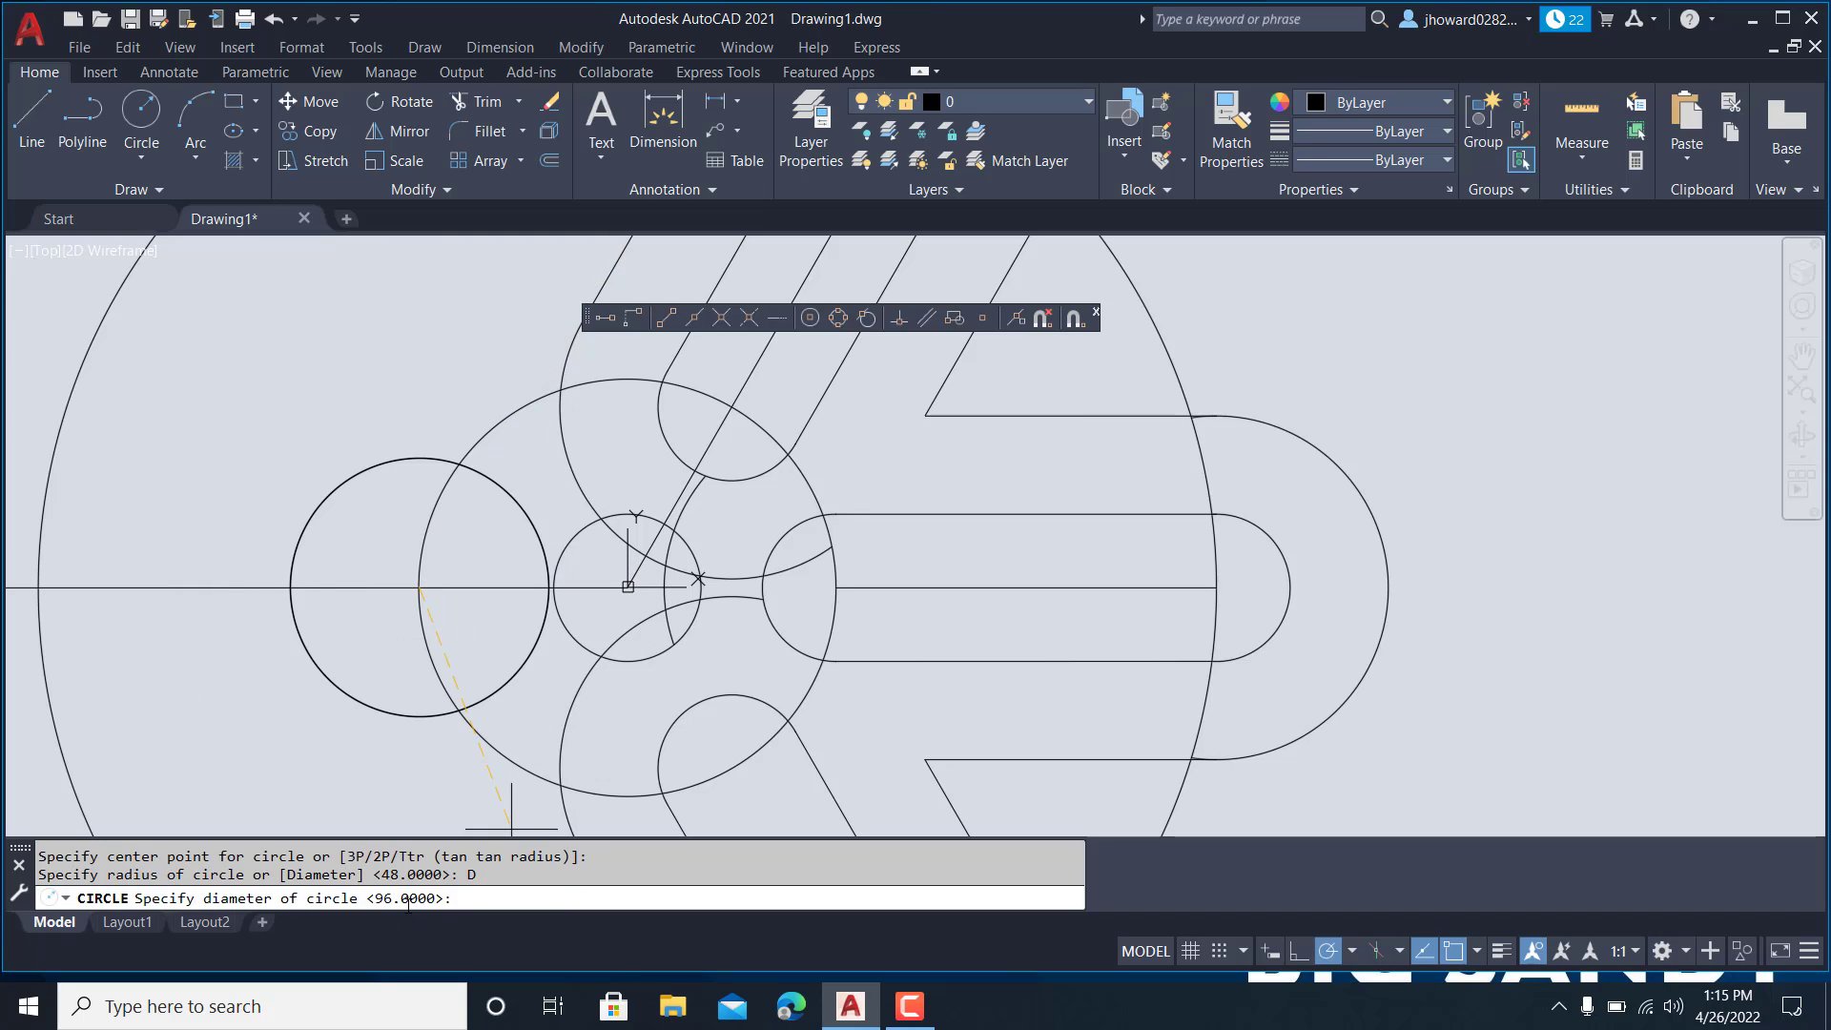
pyautogui.write('12')
pyautogui.press('Return')
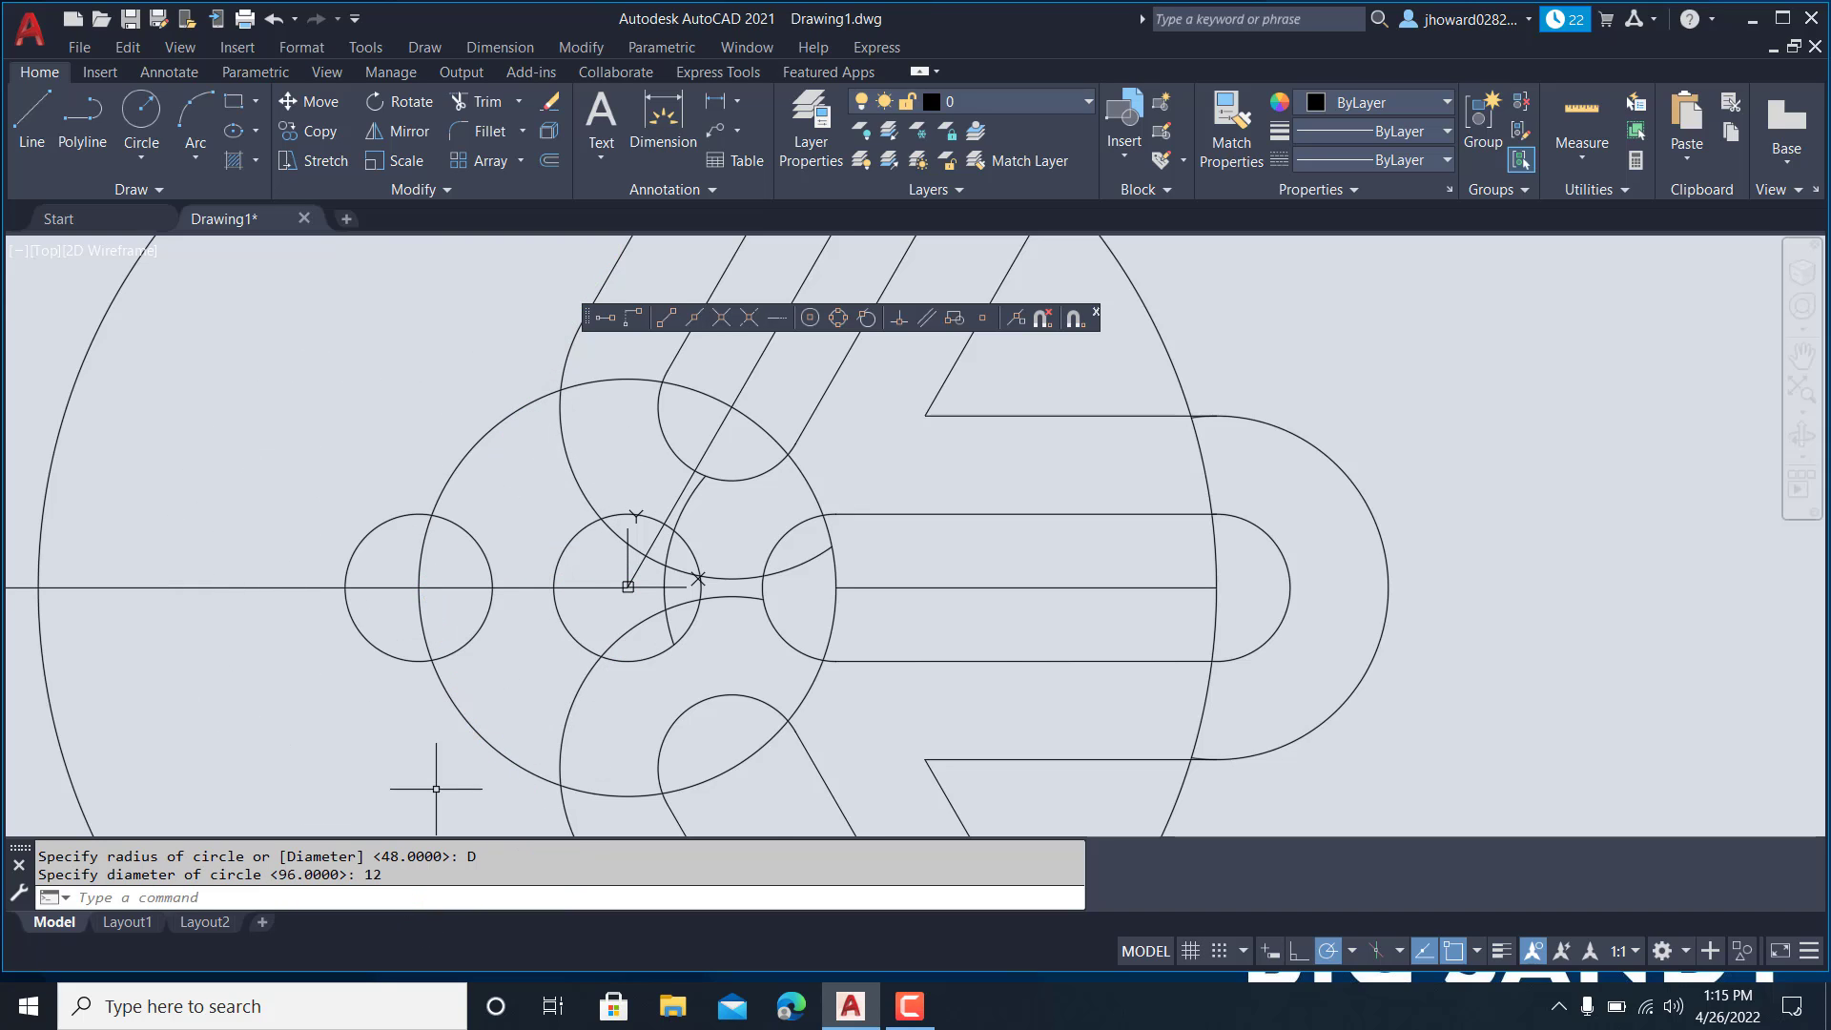
pyautogui.scroll(-2, 405, 679)
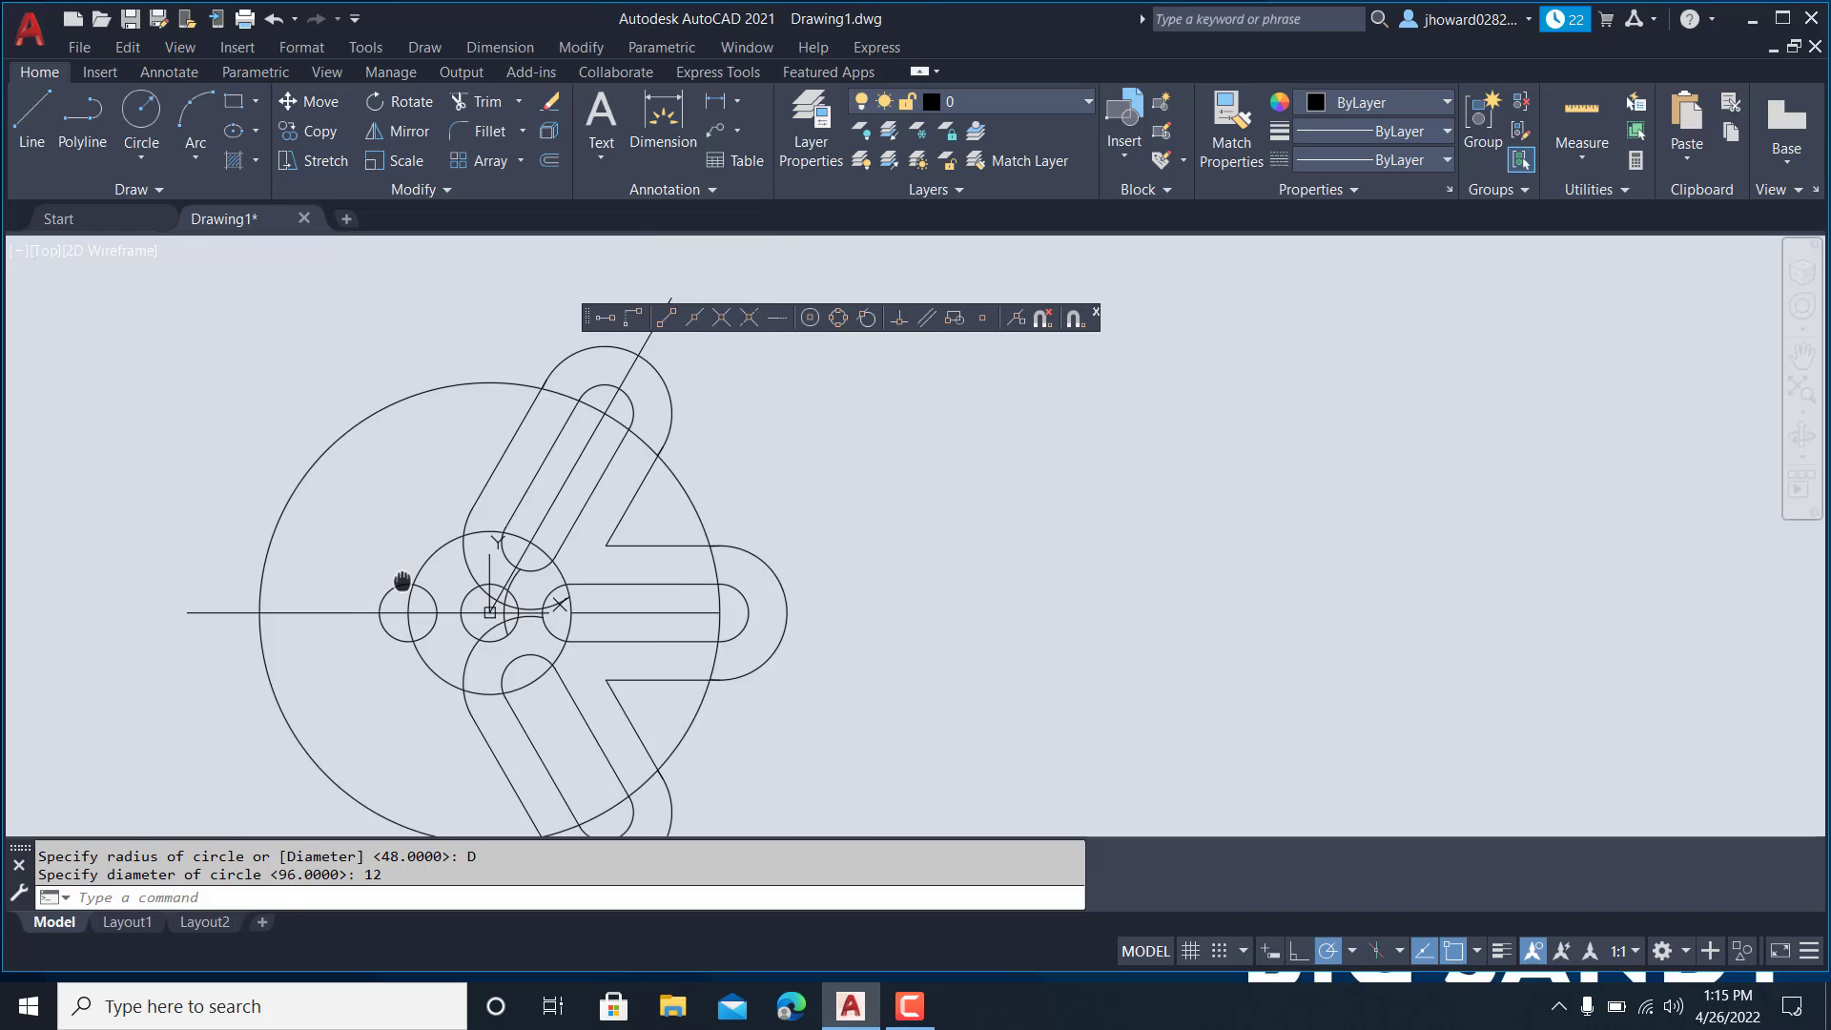
# - Delete the large outer circle
pyautogui.press('Escape')
pyautogui.click(353, 480)
pyautogui.click(281, 438)
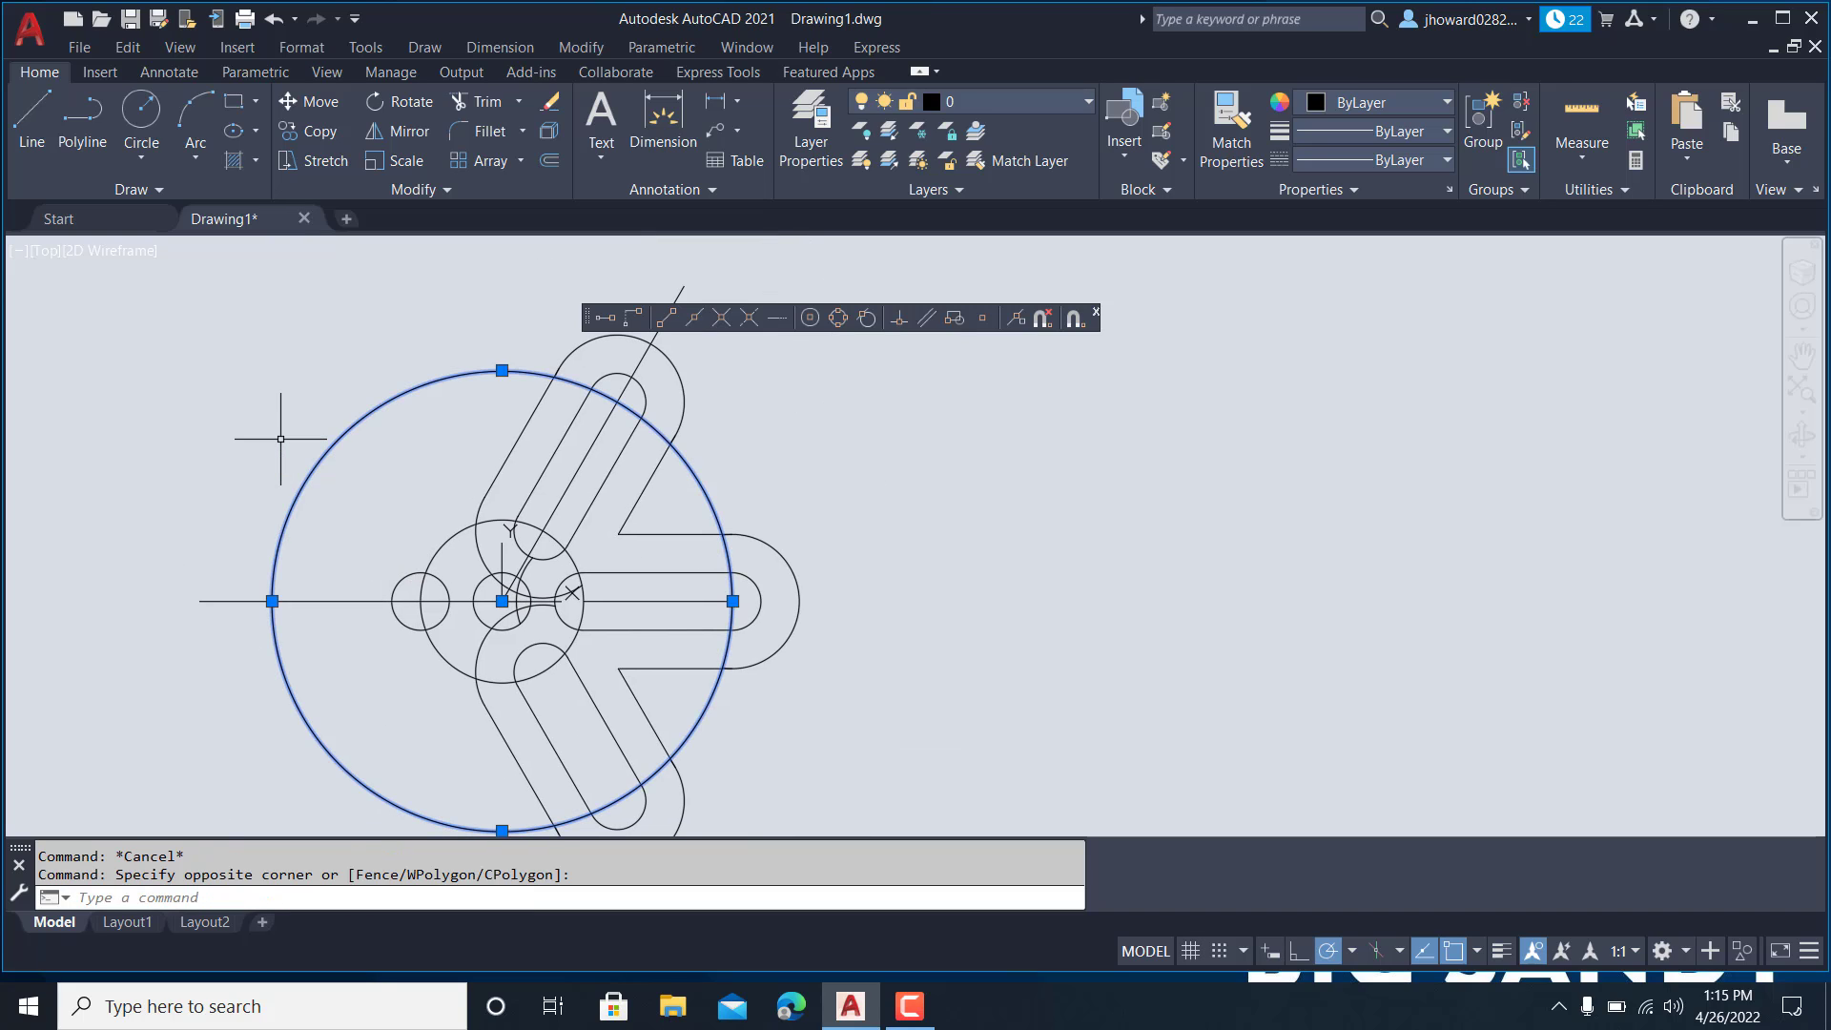
pyautogui.press('Delete')
# - Copy the 12-diameter circle 33 units further left along the centreline
pyautogui.click(328, 129)
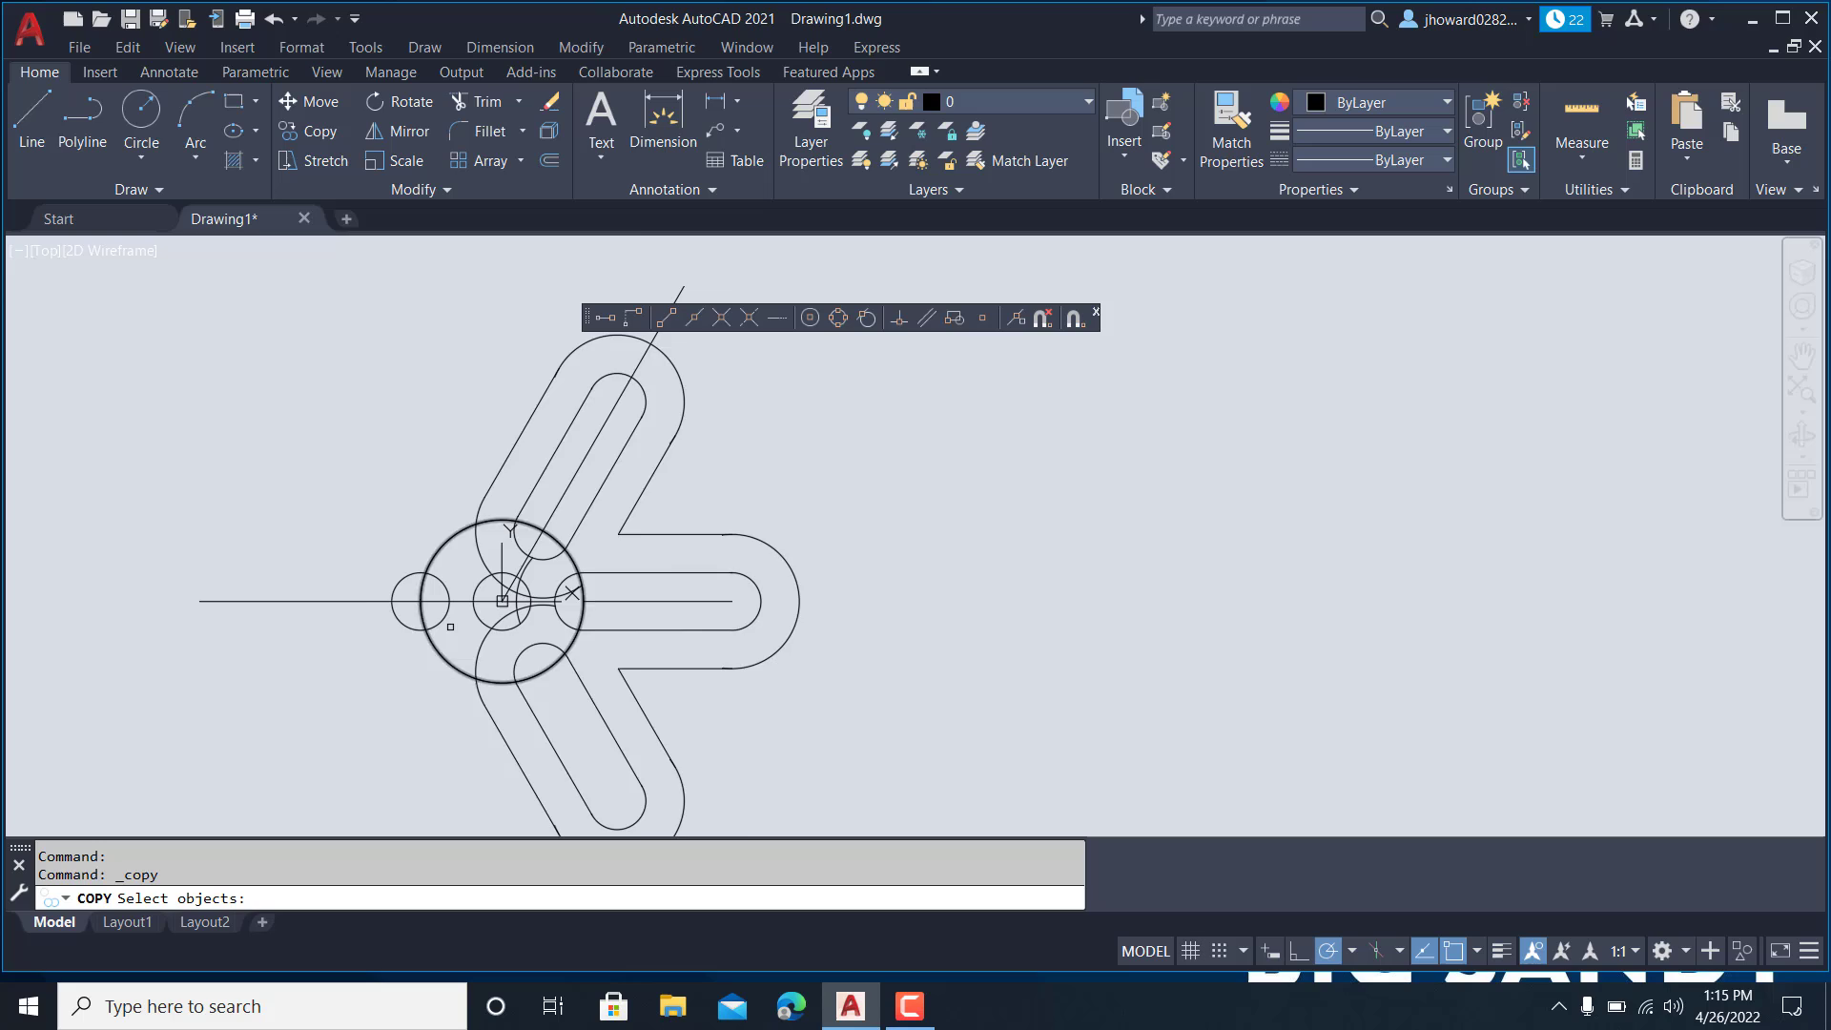
pyautogui.scroll(2, 413, 613)
pyautogui.click(394, 561)
pyautogui.press('Return')
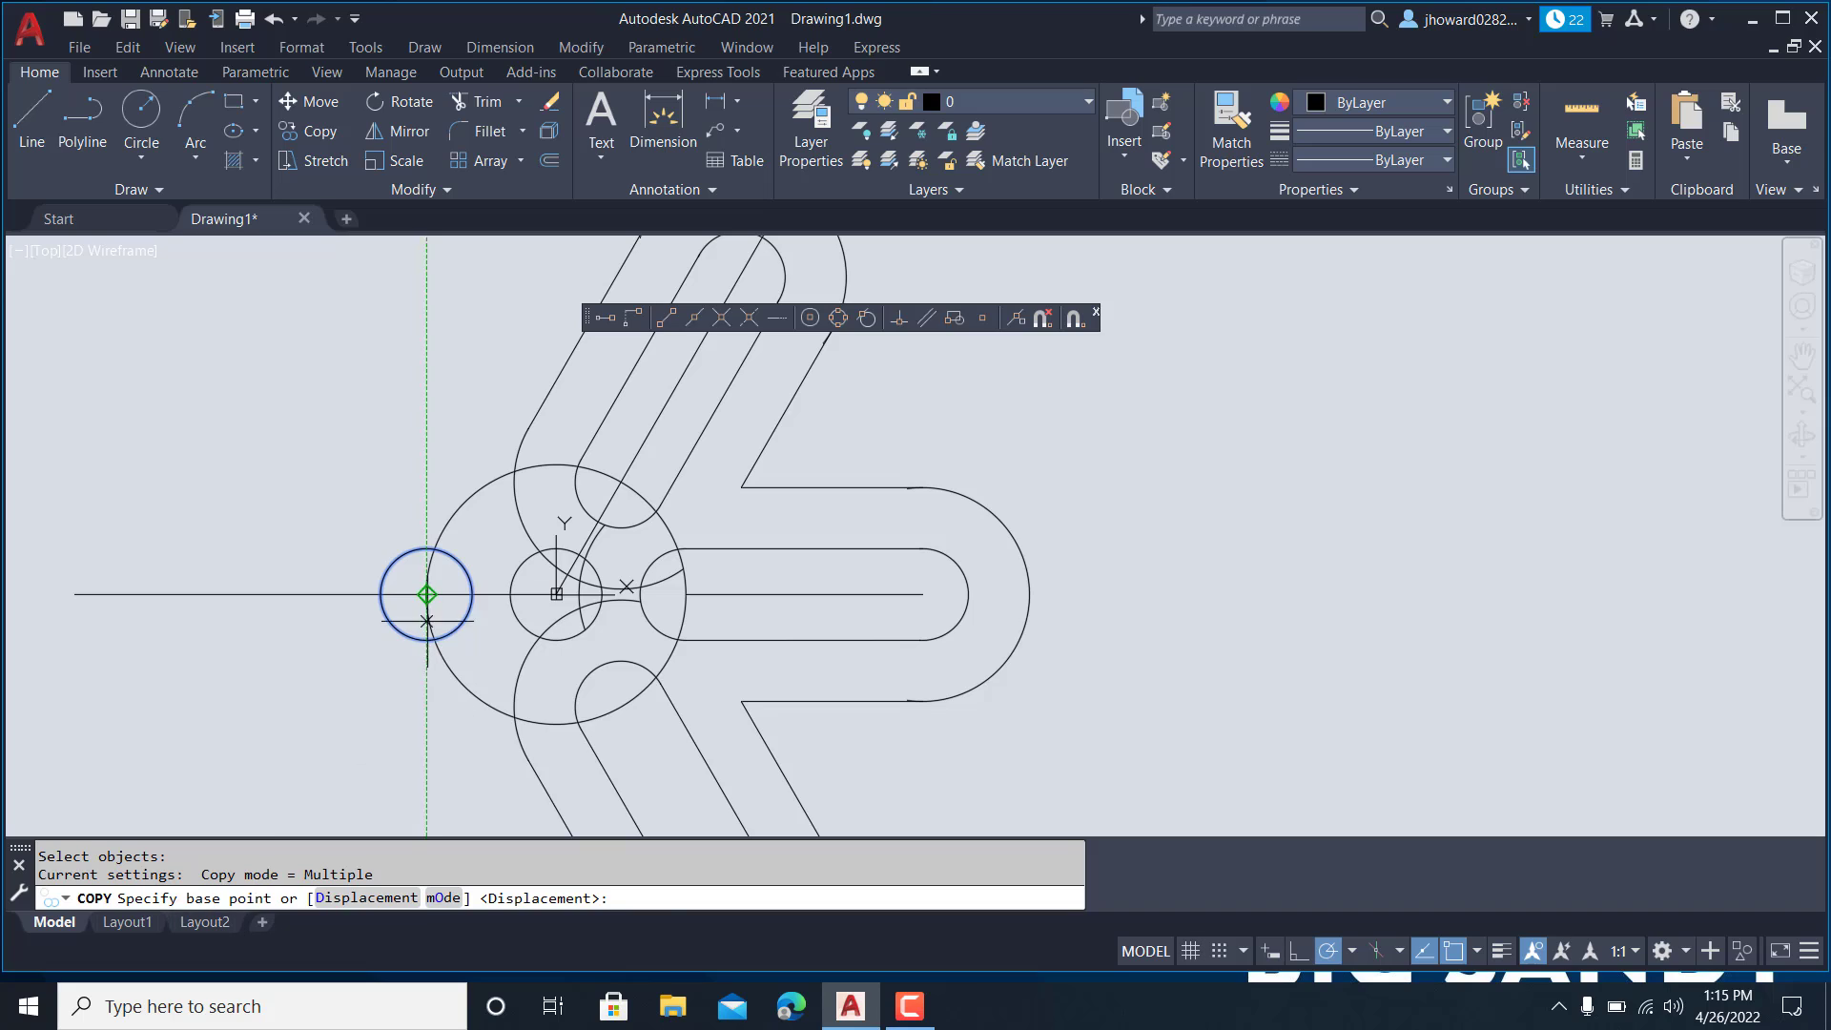
pyautogui.click(420, 584)
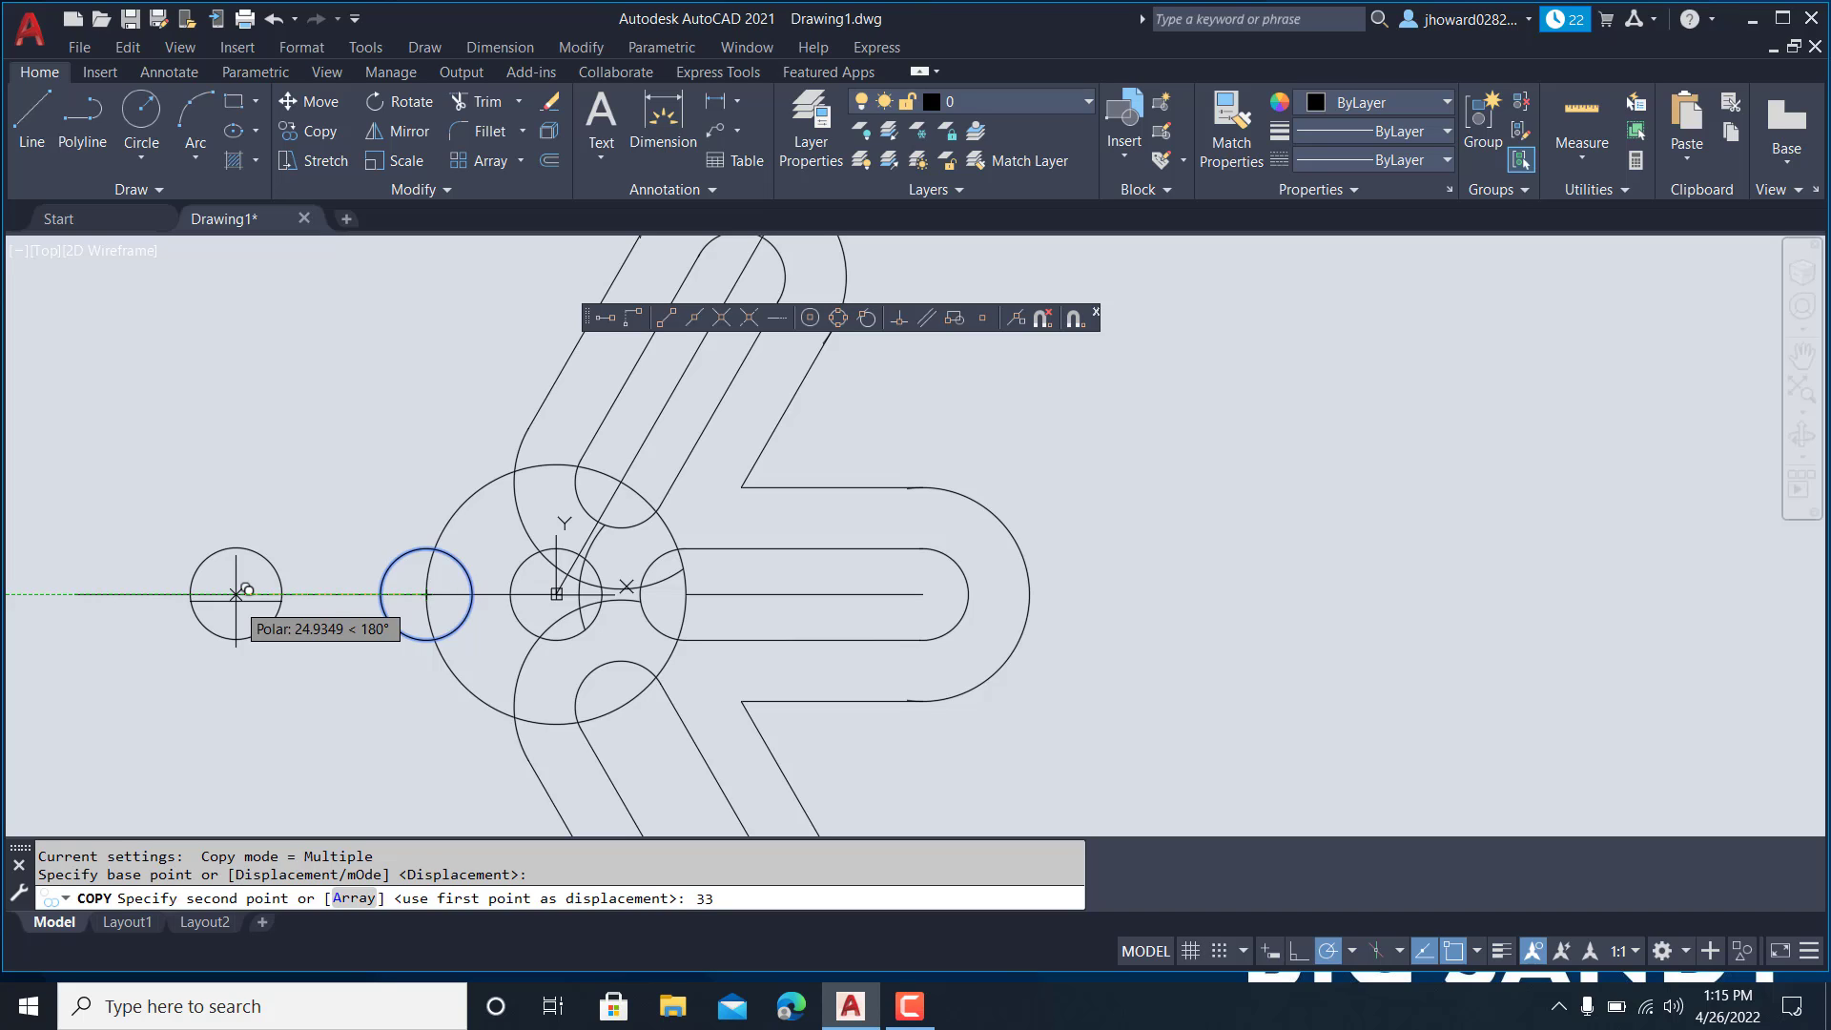
pyautogui.write('33')
pyautogui.press('Return')
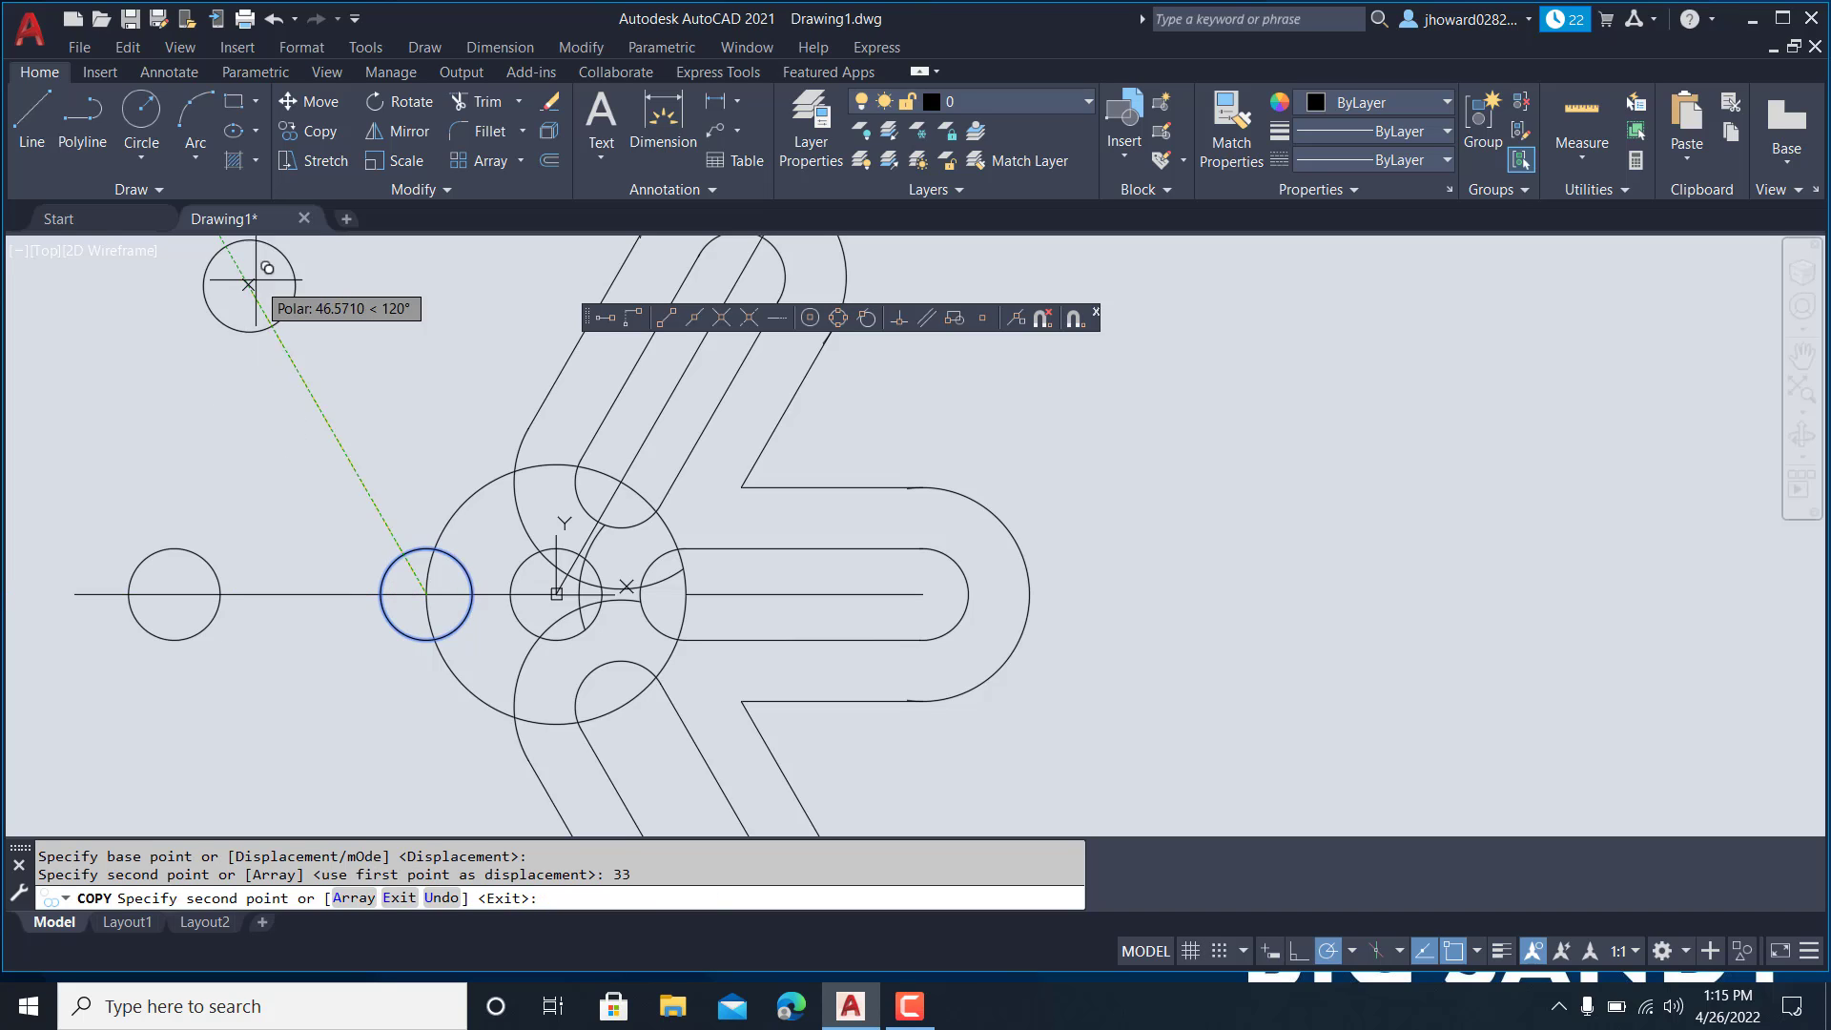
pyautogui.press('Escape')
pyautogui.click(32, 120)
# - Connect the two left circles with top and bottom lines and trim their inner arcs
pyautogui.click(172, 548)
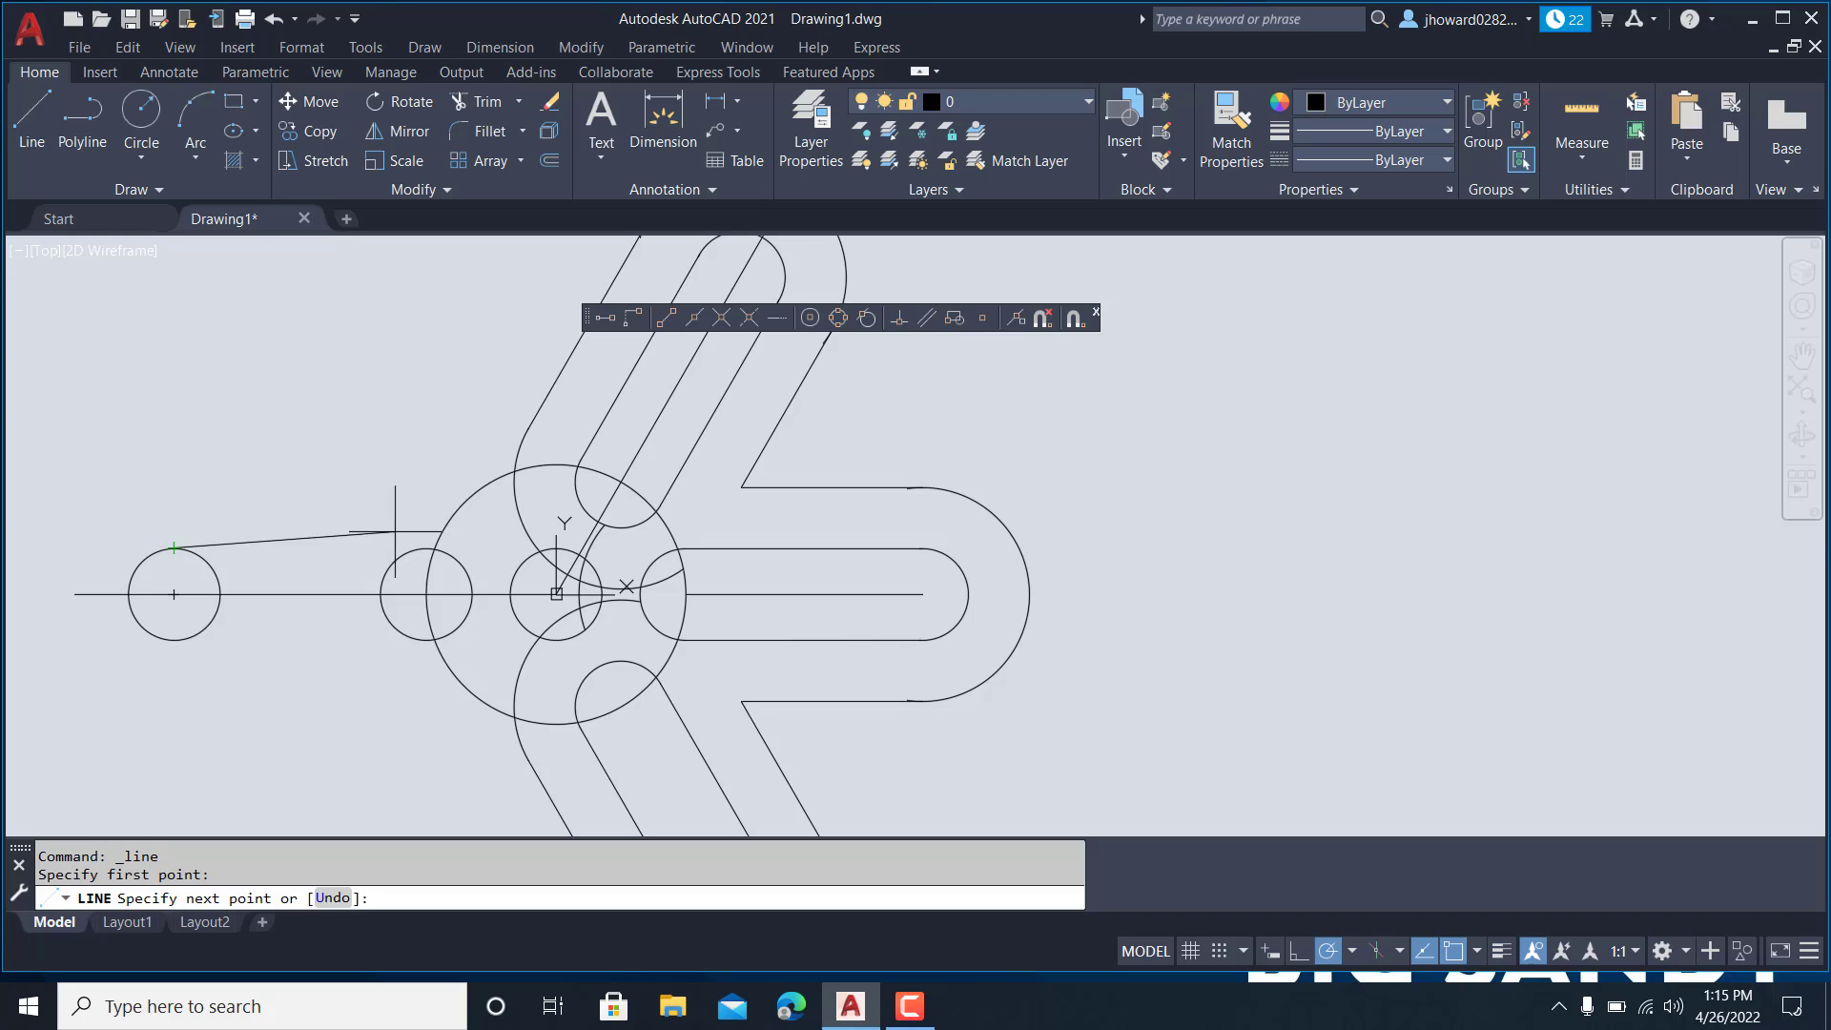
pyautogui.click(424, 548)
pyautogui.press('Return')
pyautogui.press('Return')
pyautogui.click(174, 639)
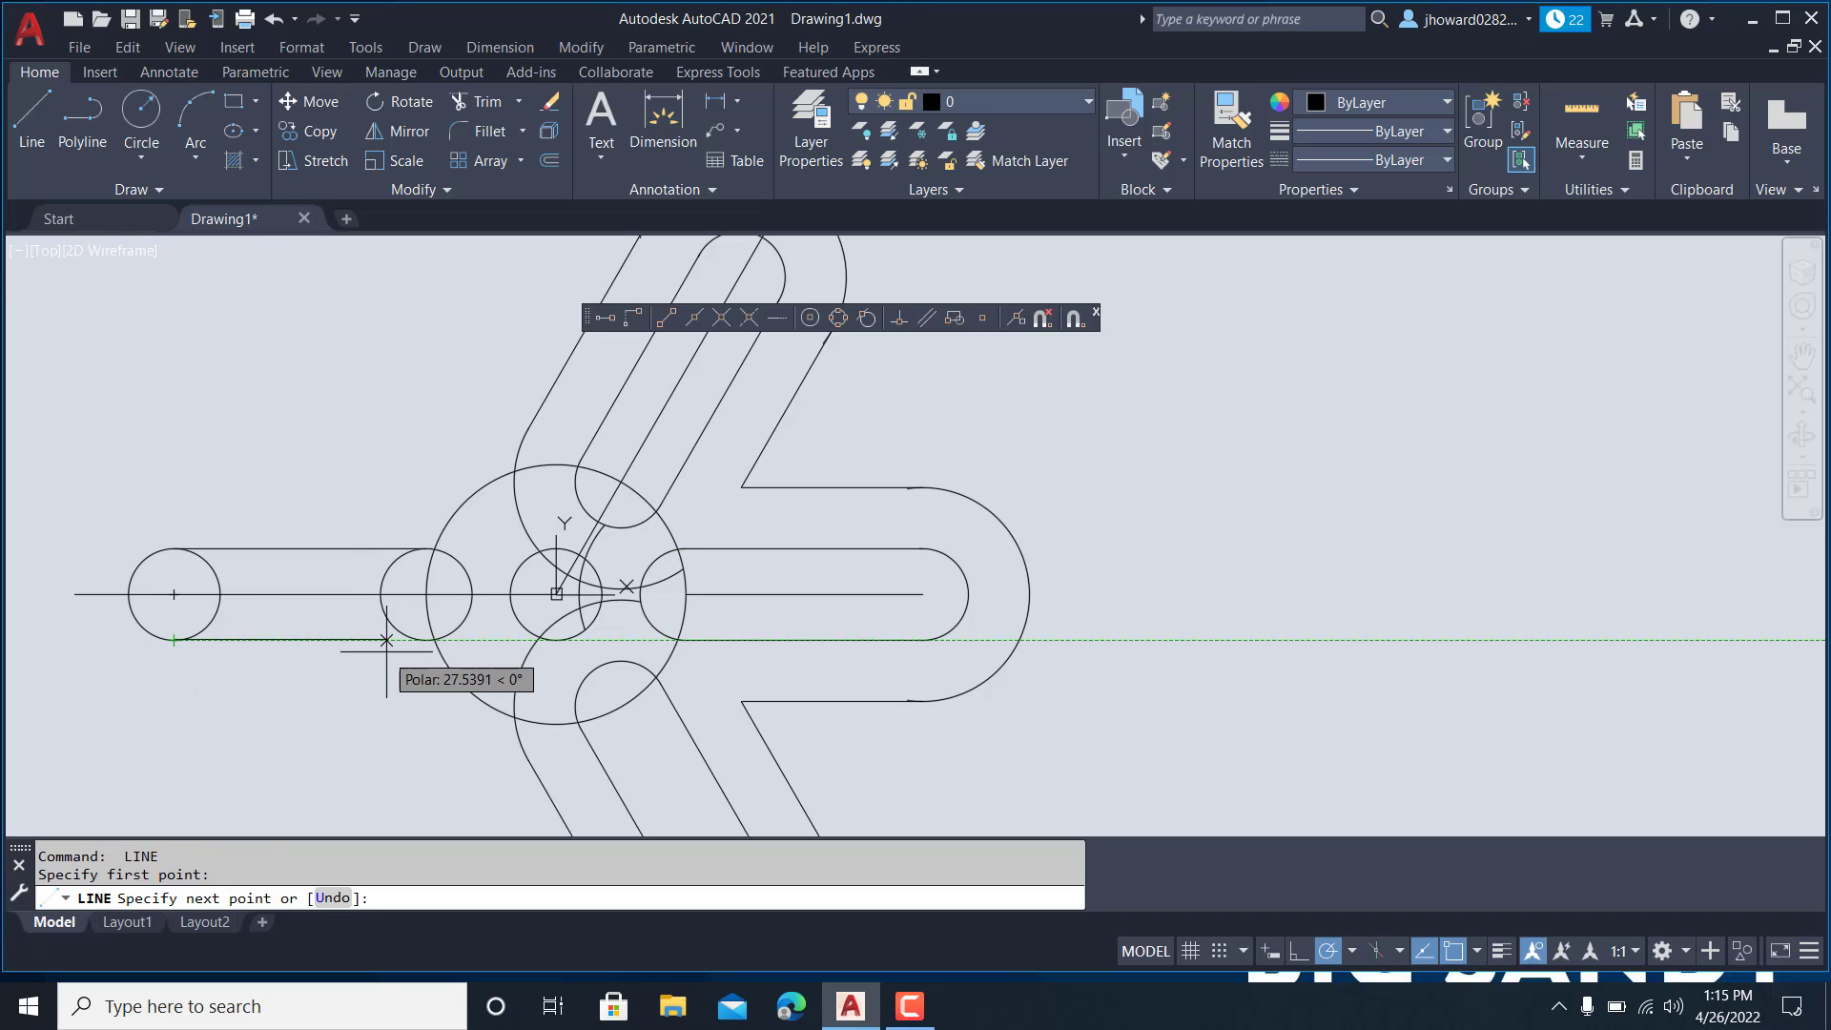
pyautogui.click(426, 639)
pyautogui.press('Escape')
pyautogui.click(477, 100)
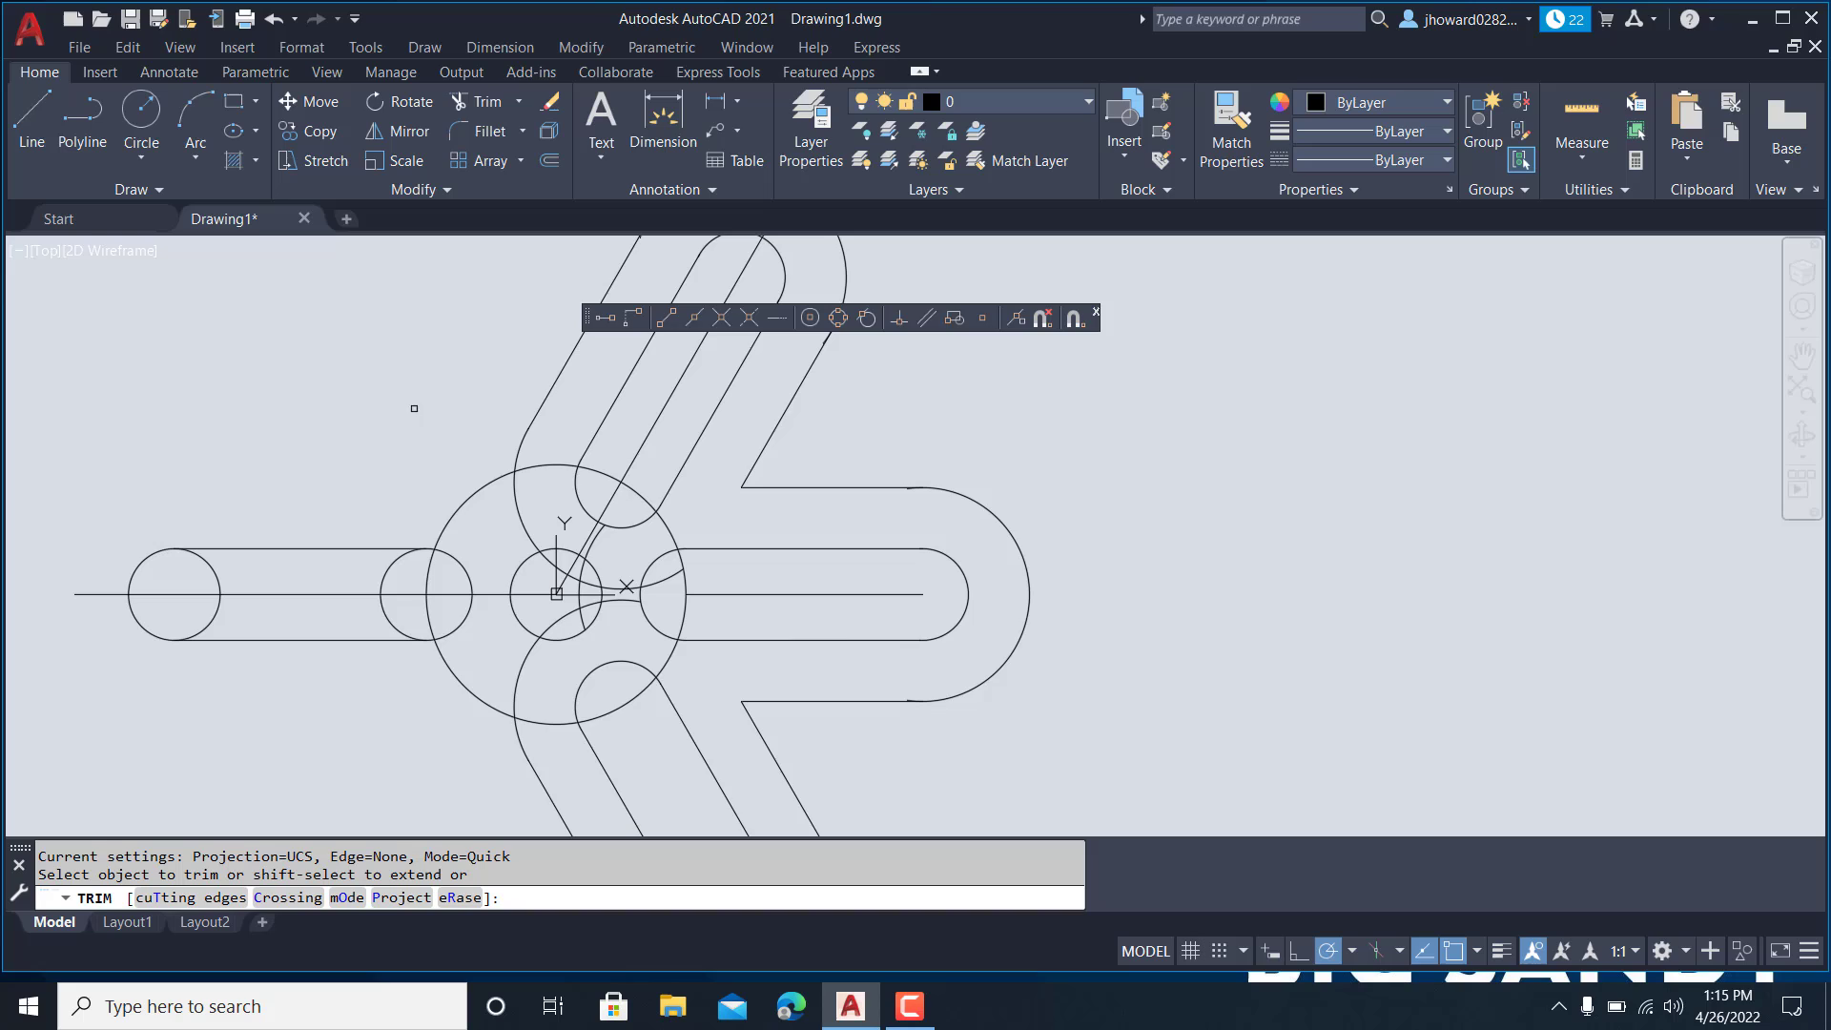
pyautogui.click(409, 551)
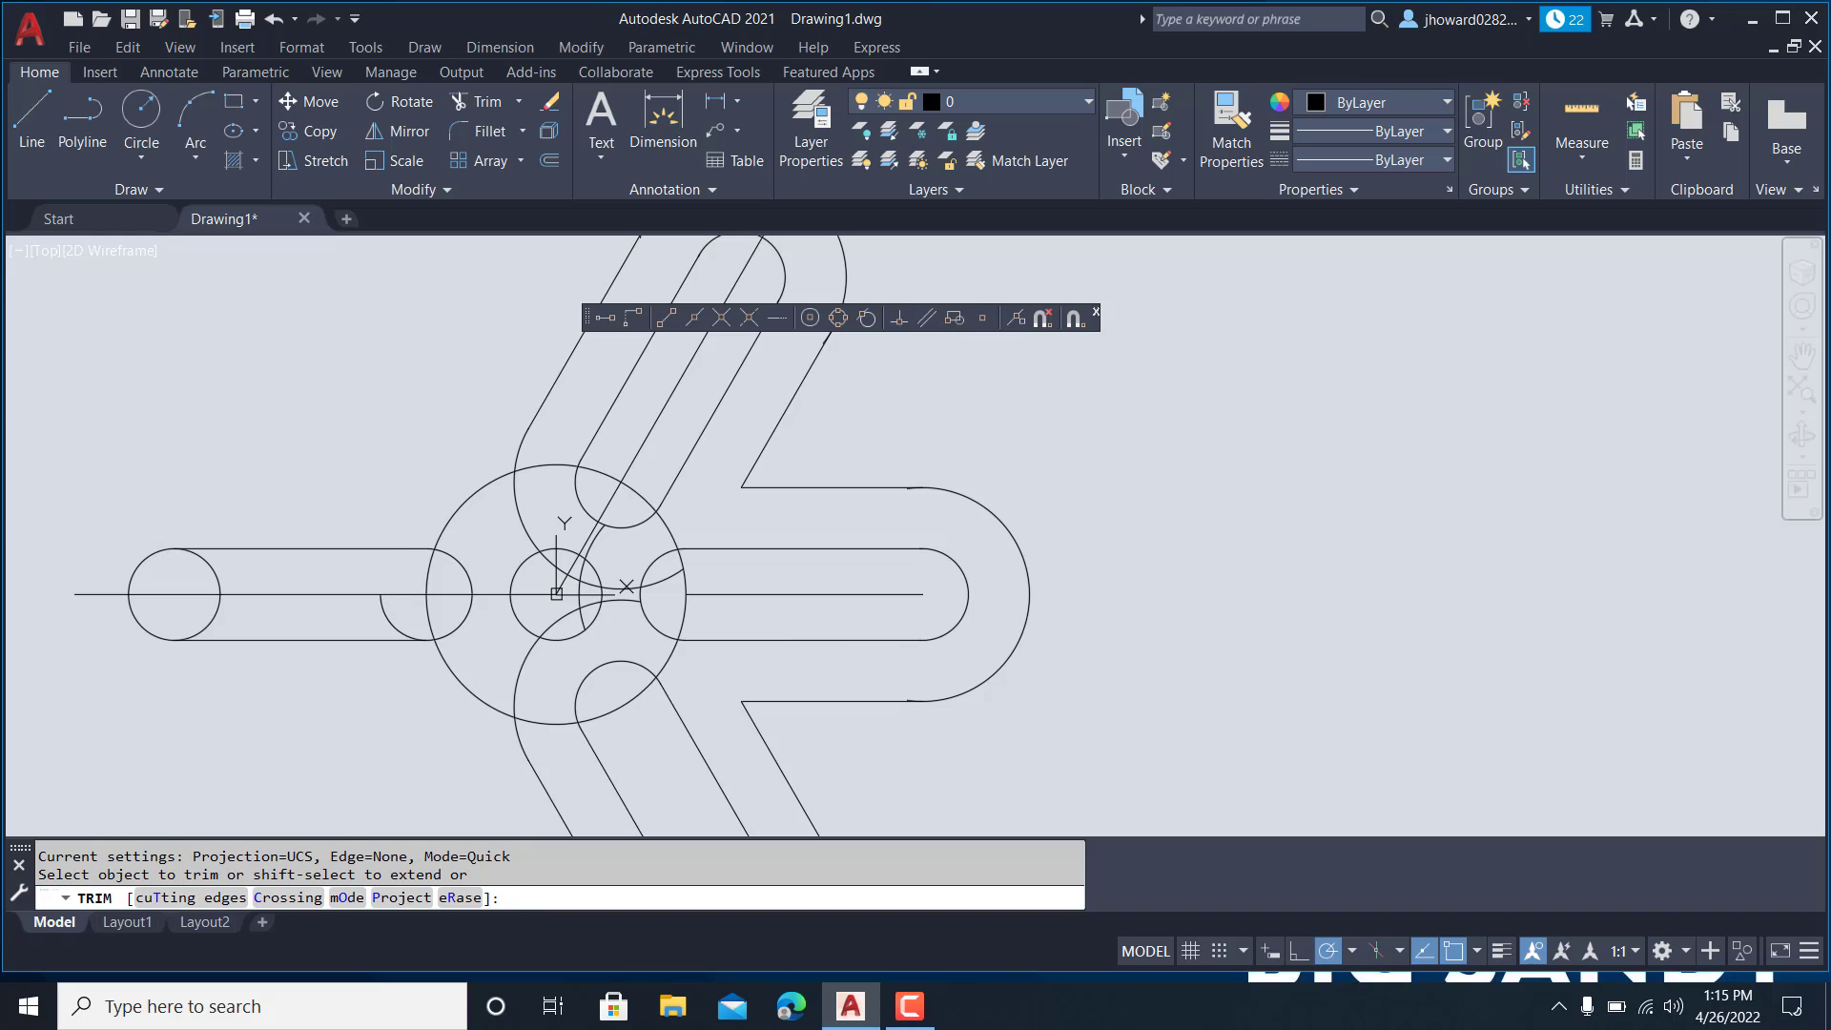
pyautogui.click(388, 620)
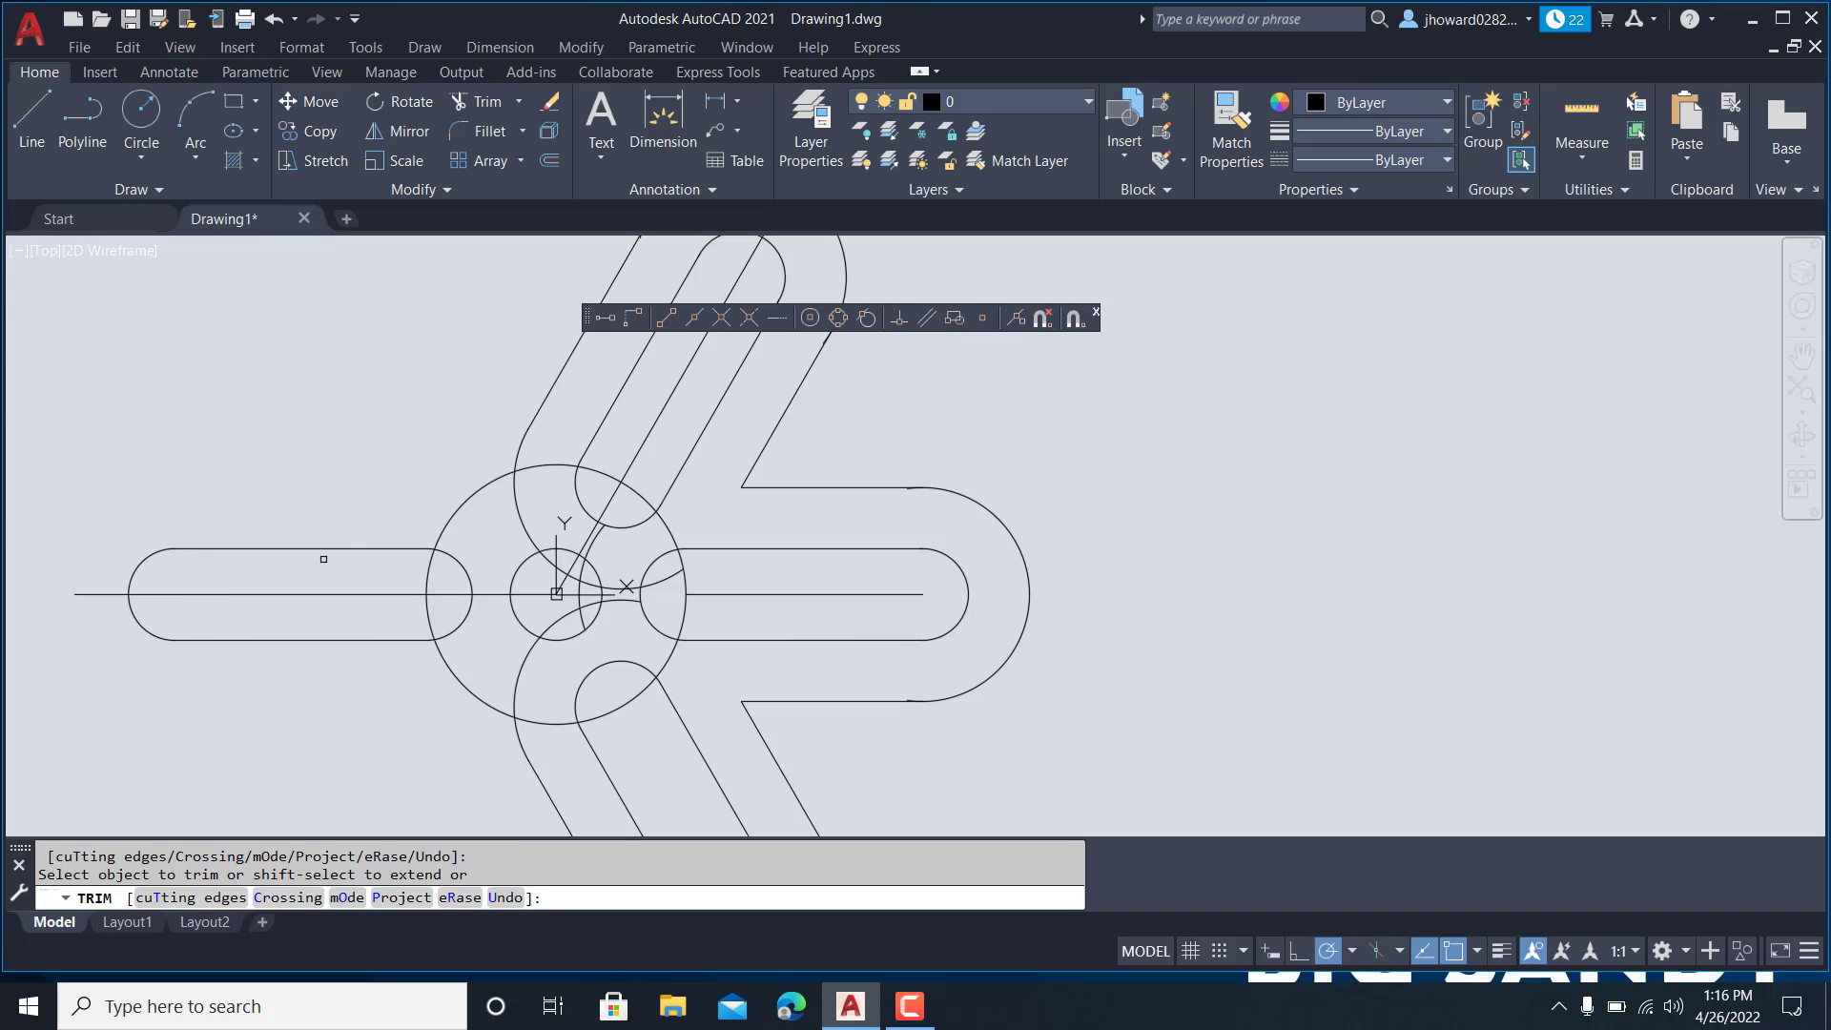
pyautogui.press('Escape')
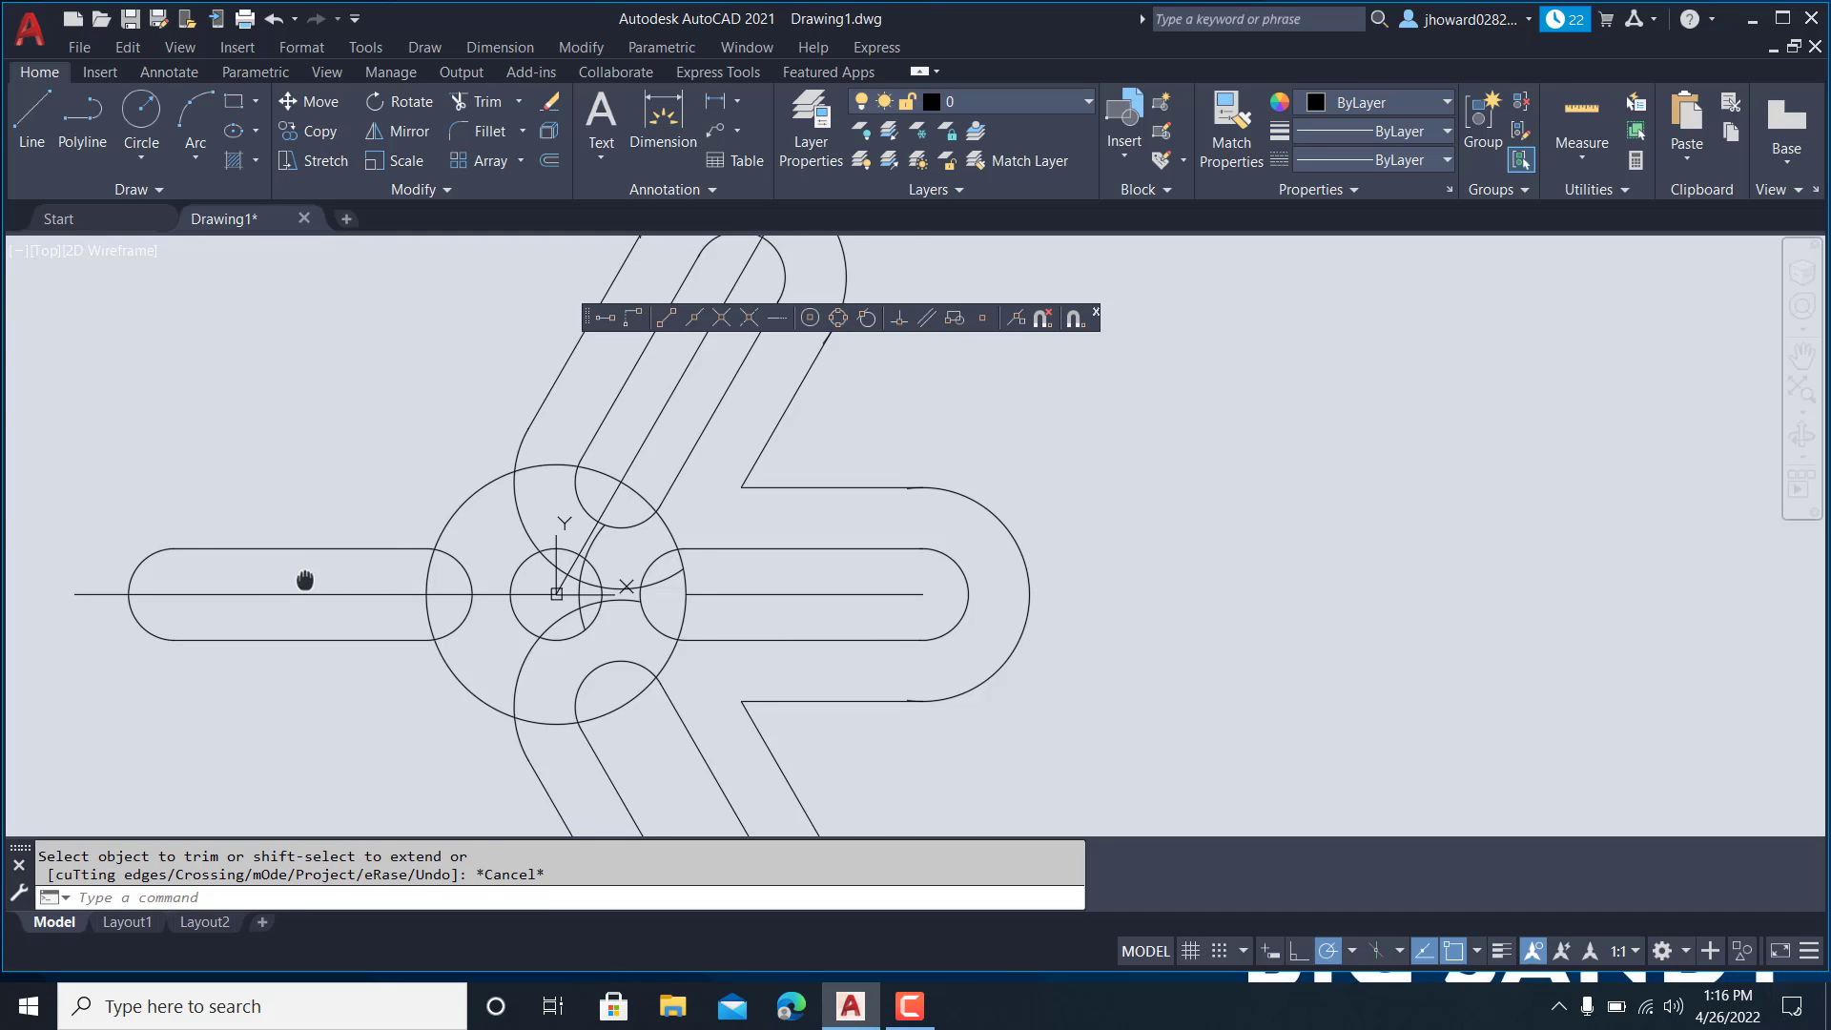
# - Offset the horizontal centre line 14 units above and below
pyautogui.moveTo(306, 585); pyautogui.dragTo(444, 540, button='middle')
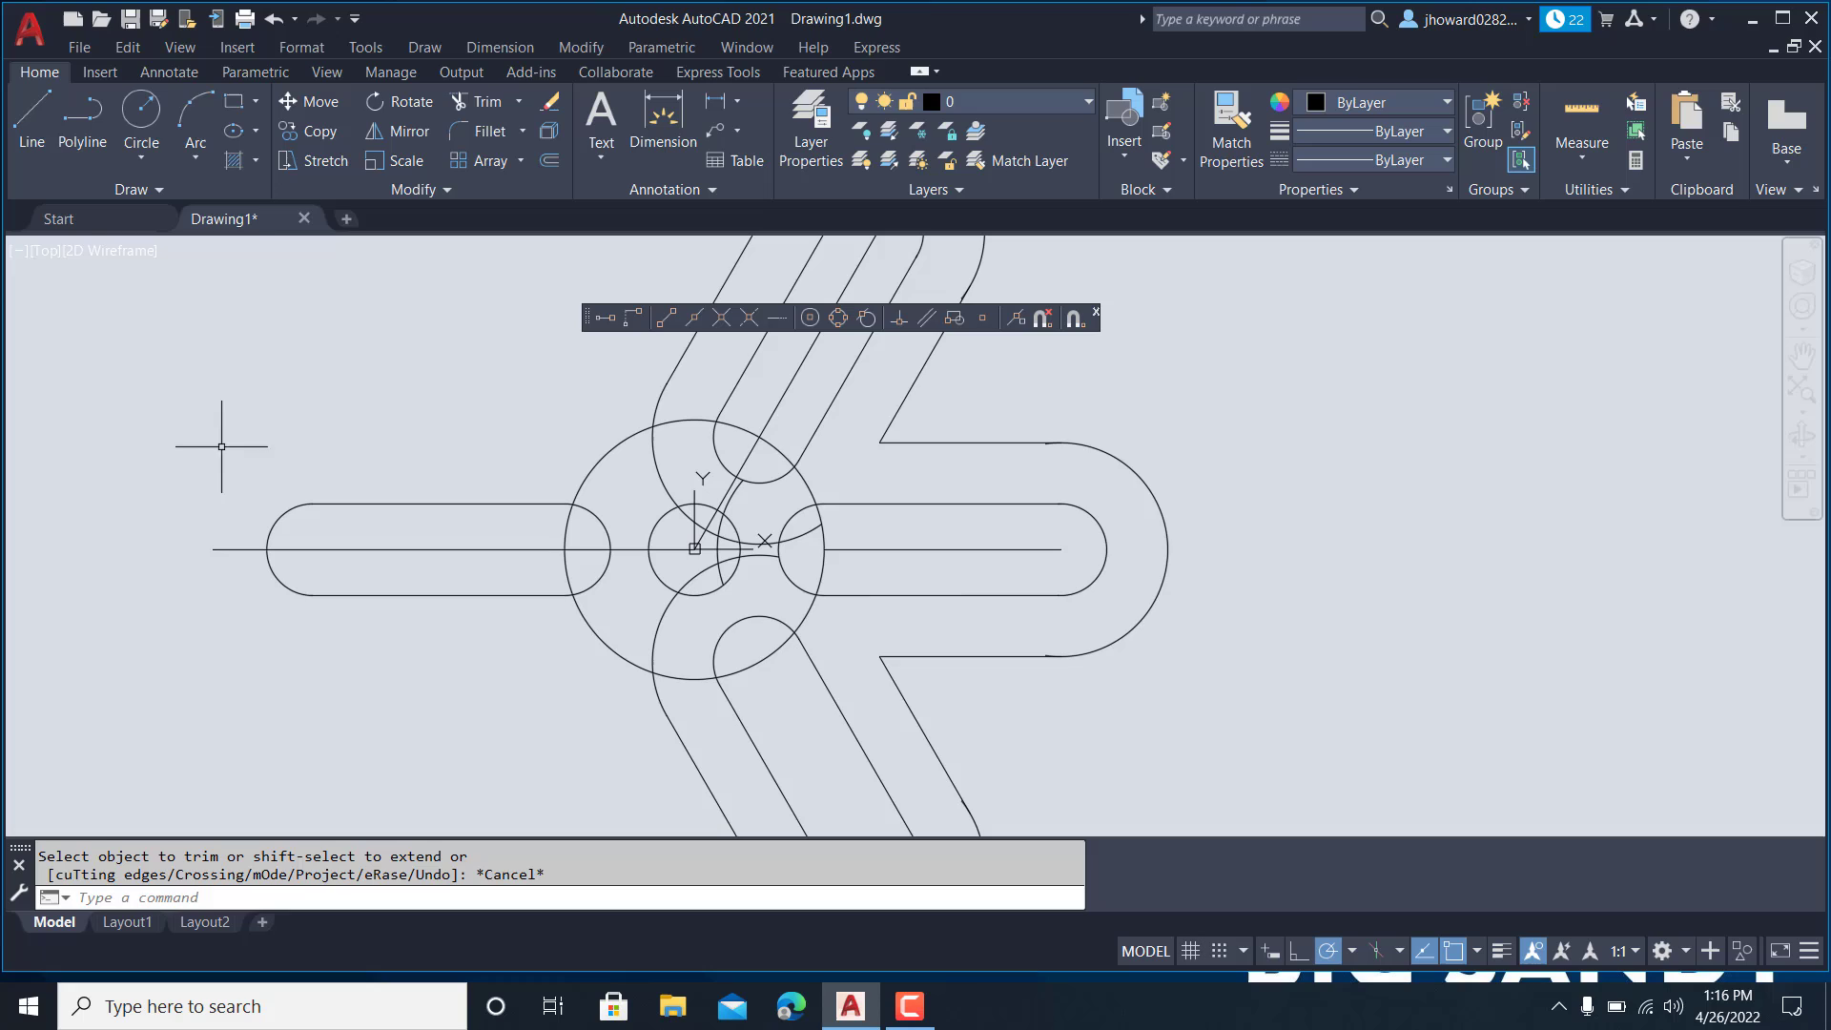
pyautogui.click(549, 161)
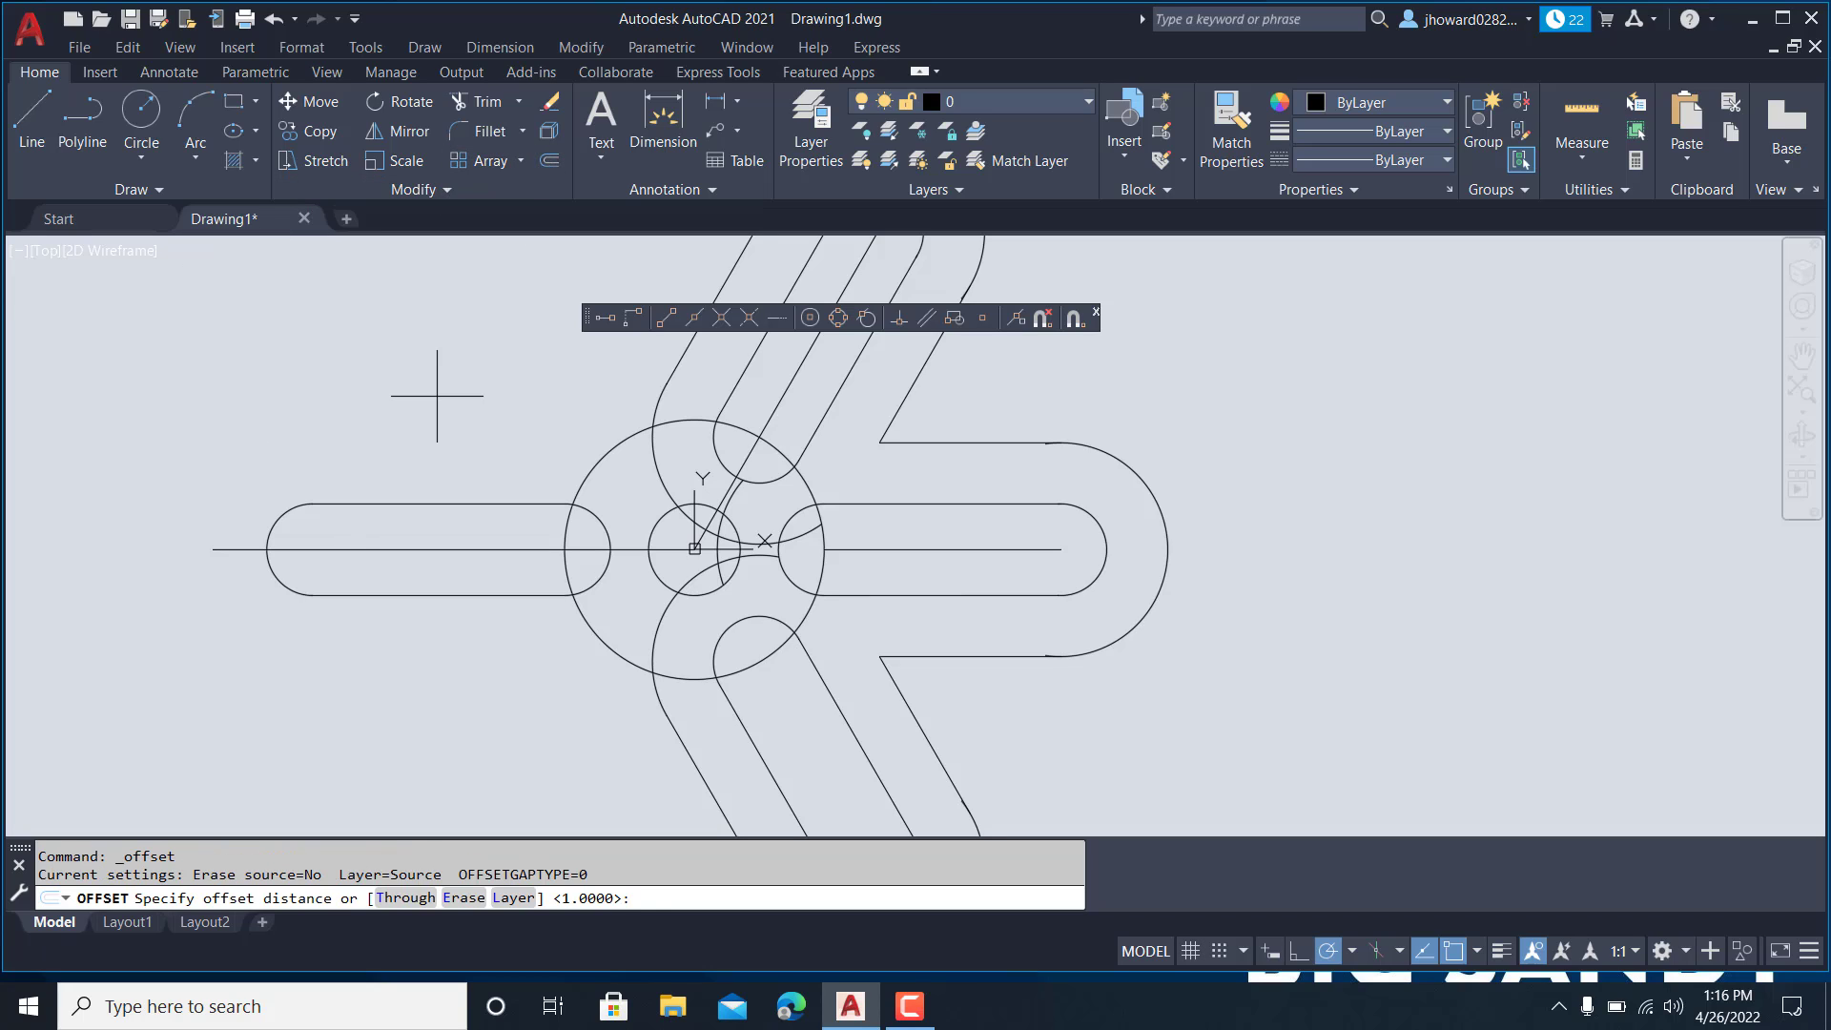
pyautogui.write('14')
pyautogui.press('Return')
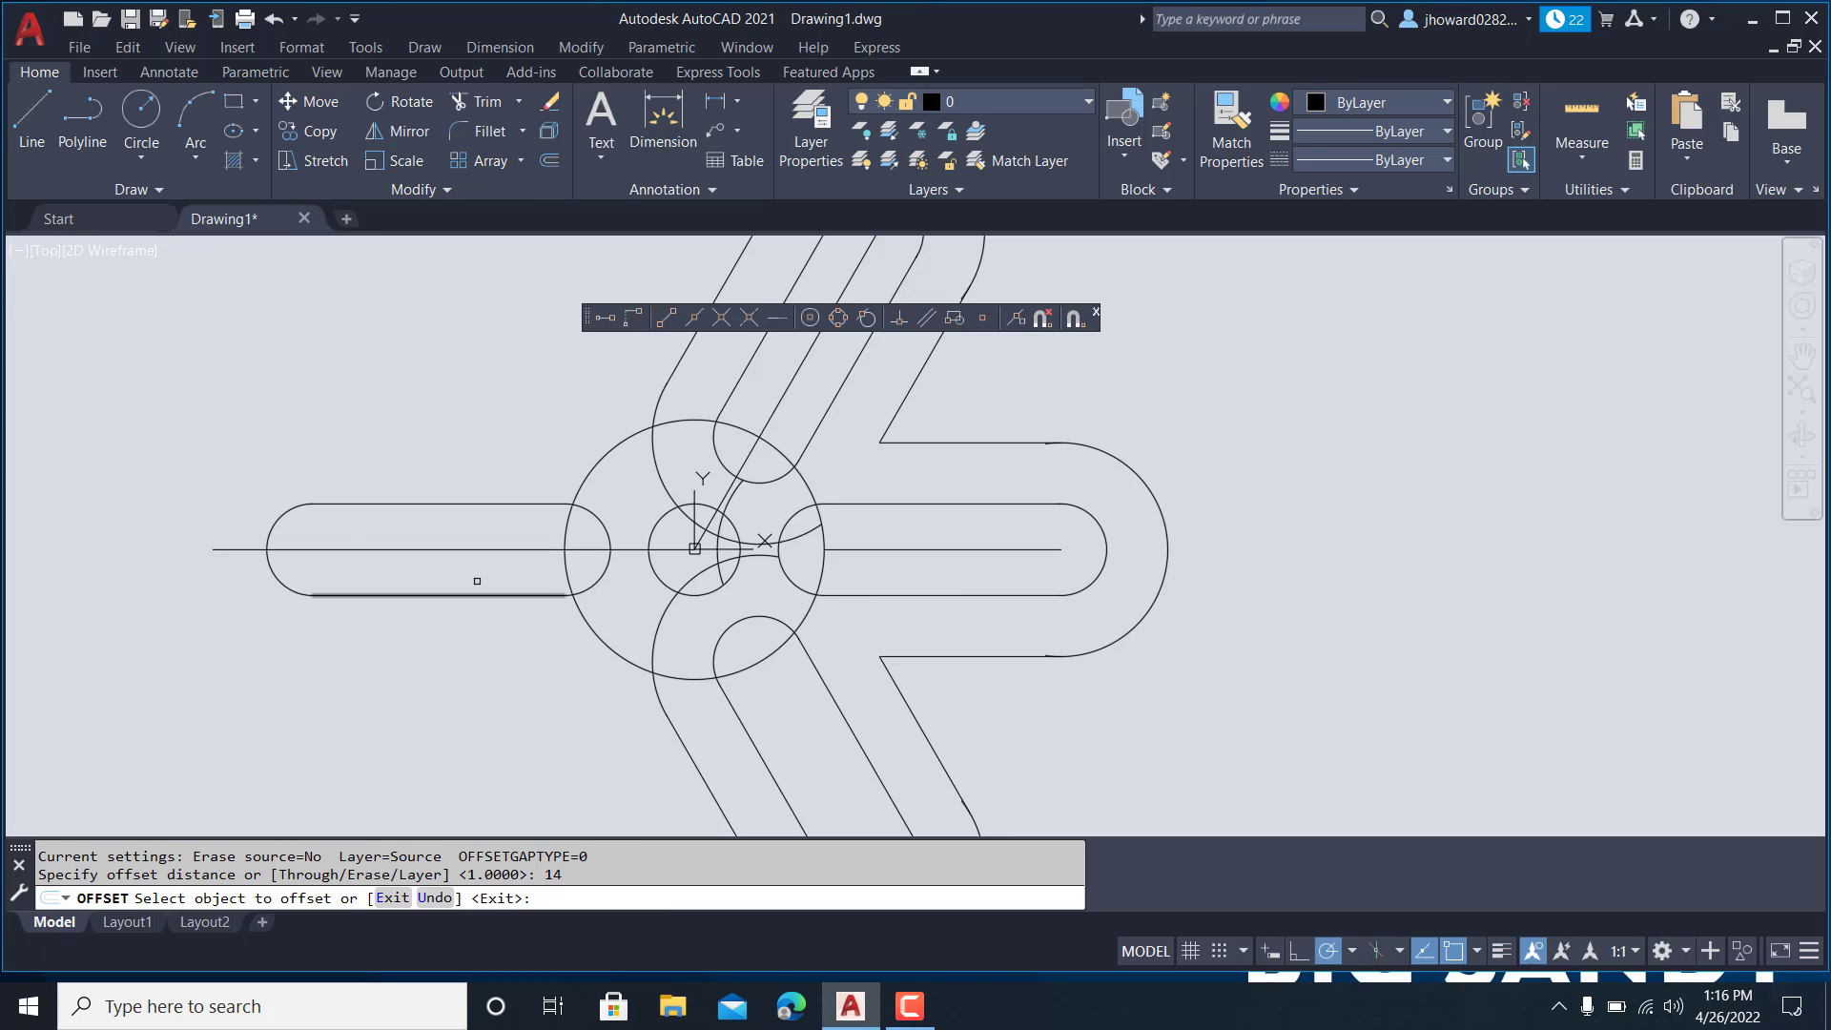
pyautogui.click(477, 548)
pyautogui.click(476, 456)
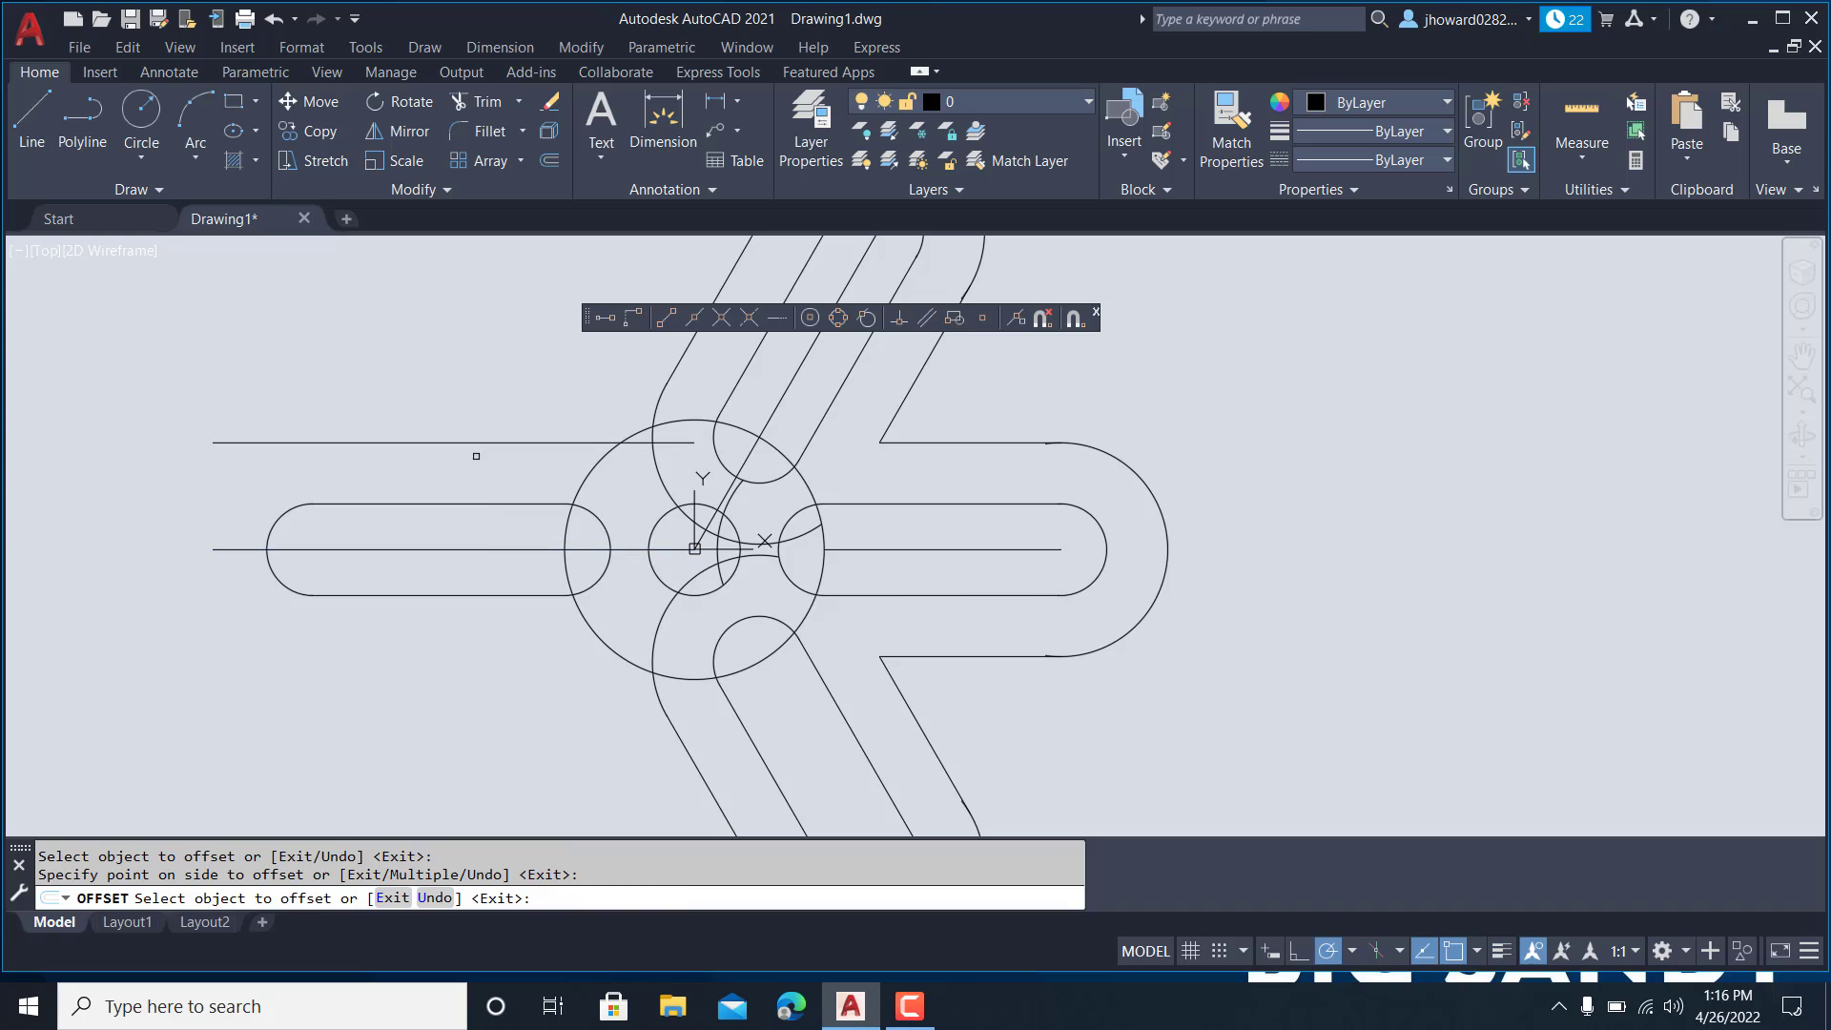
pyautogui.click(484, 550)
pyautogui.click(484, 641)
pyautogui.press('Escape')
pyautogui.click(467, 101)
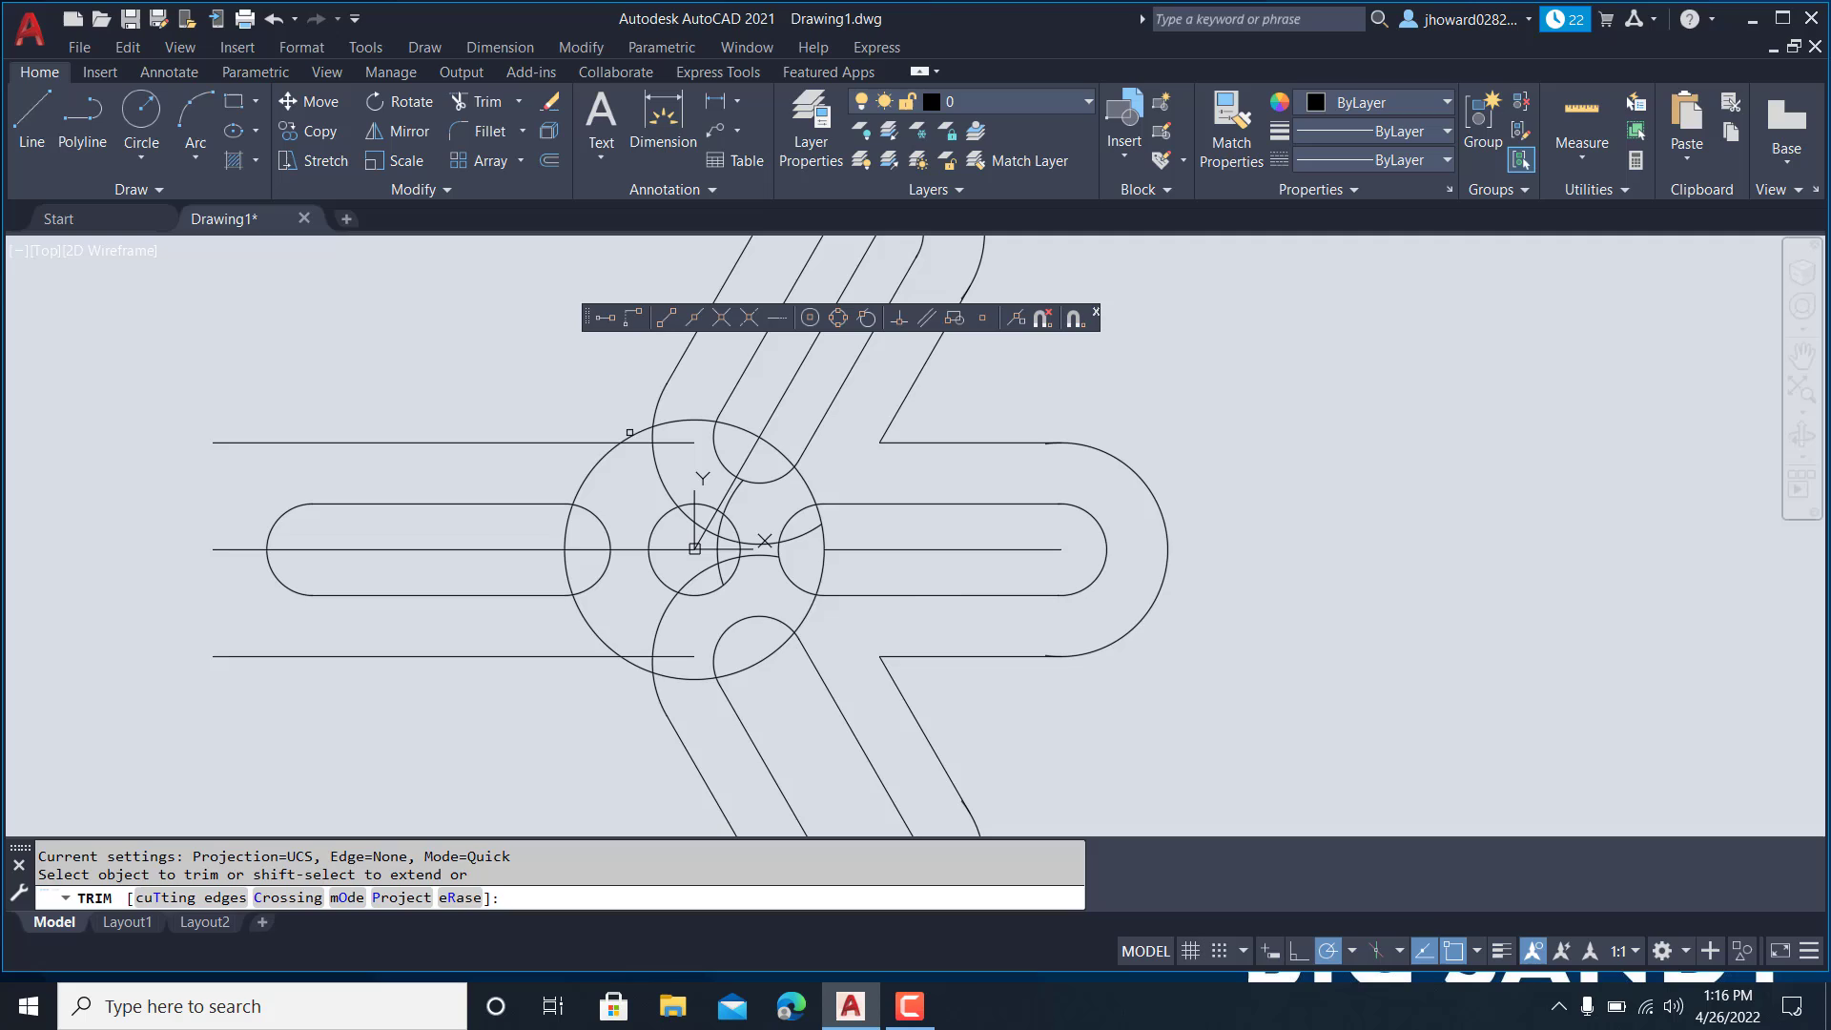
pyautogui.press('Escape')
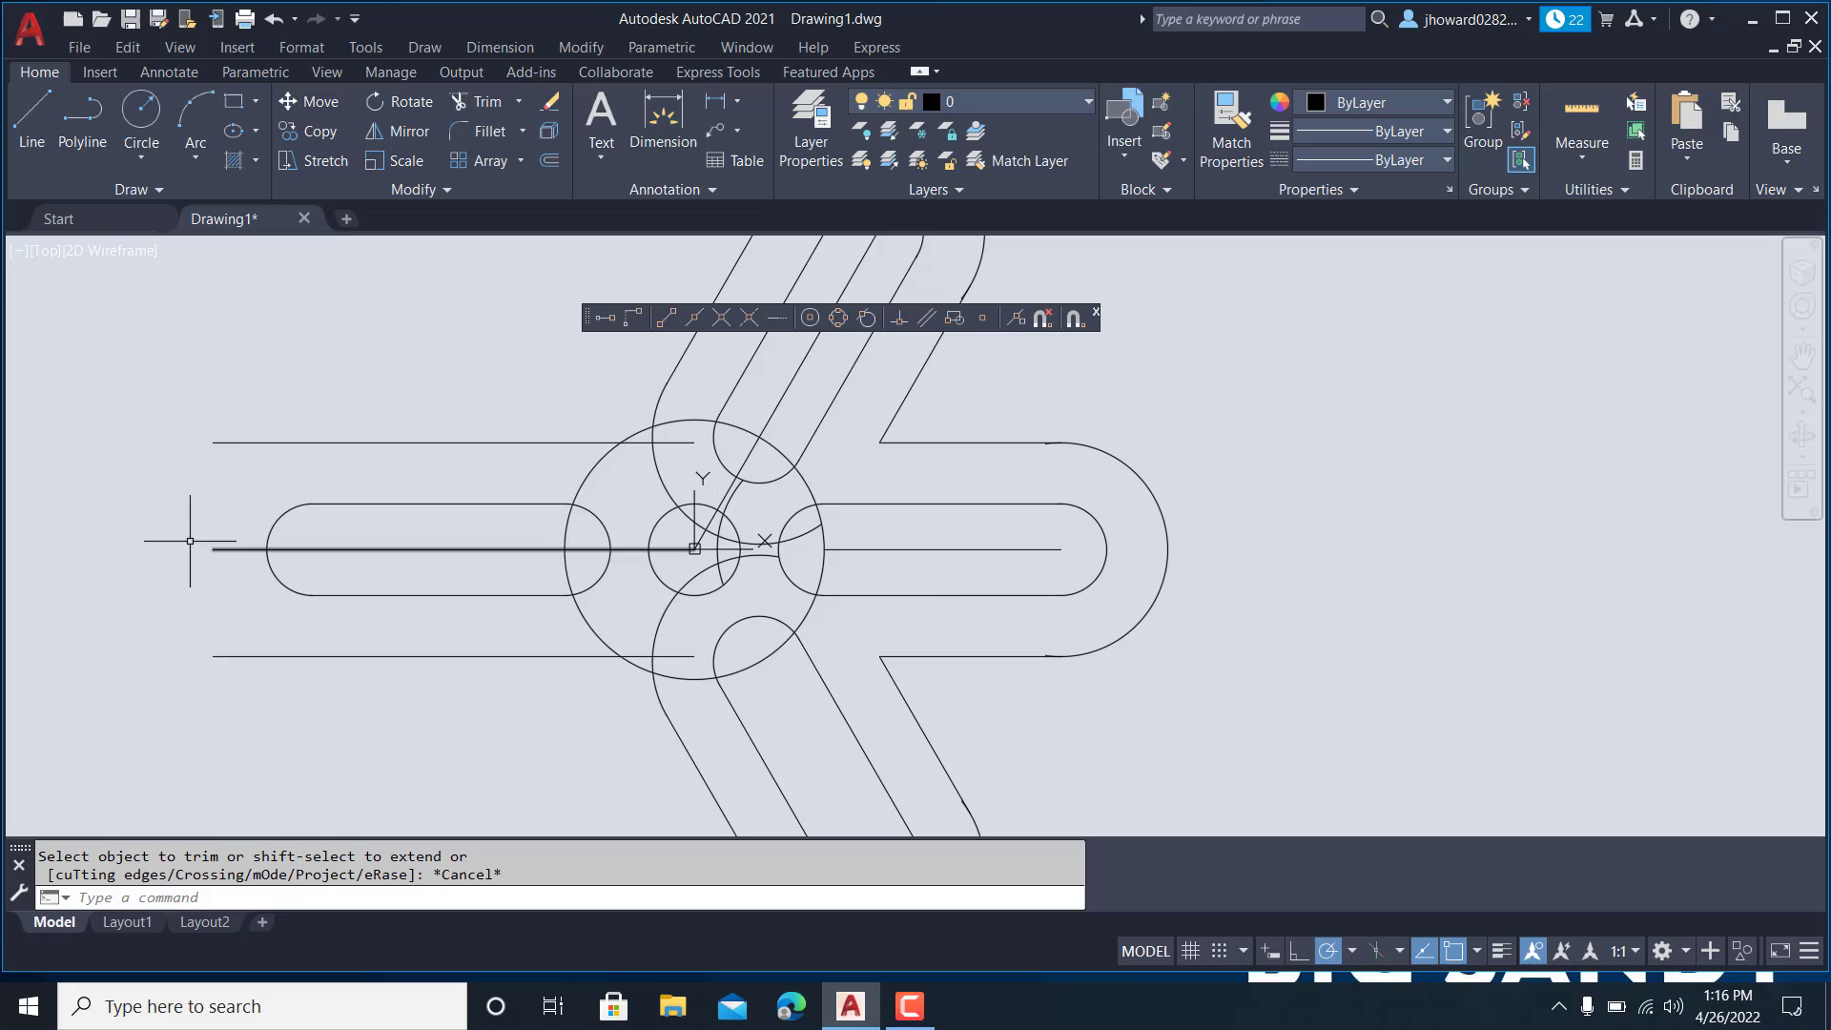
# - Draw a radius-16 circle centred on the slot's left end
pyautogui.click(141, 120)
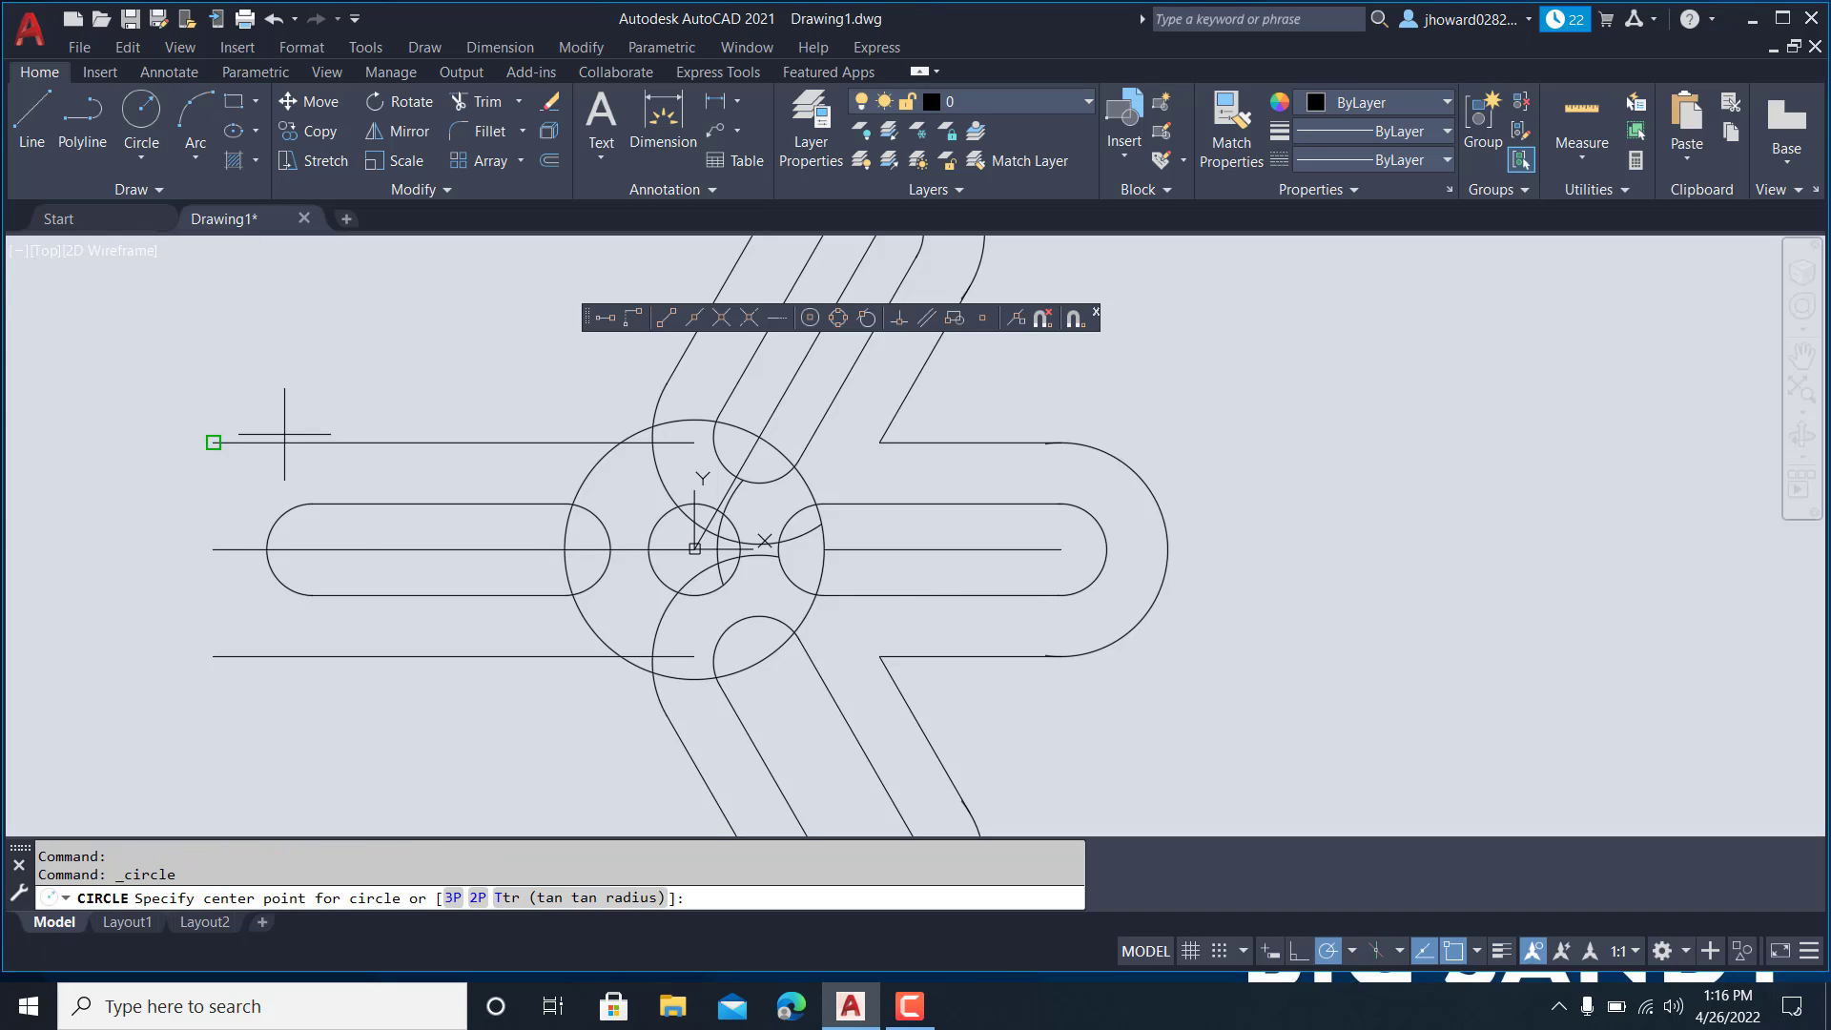
pyautogui.click(312, 549)
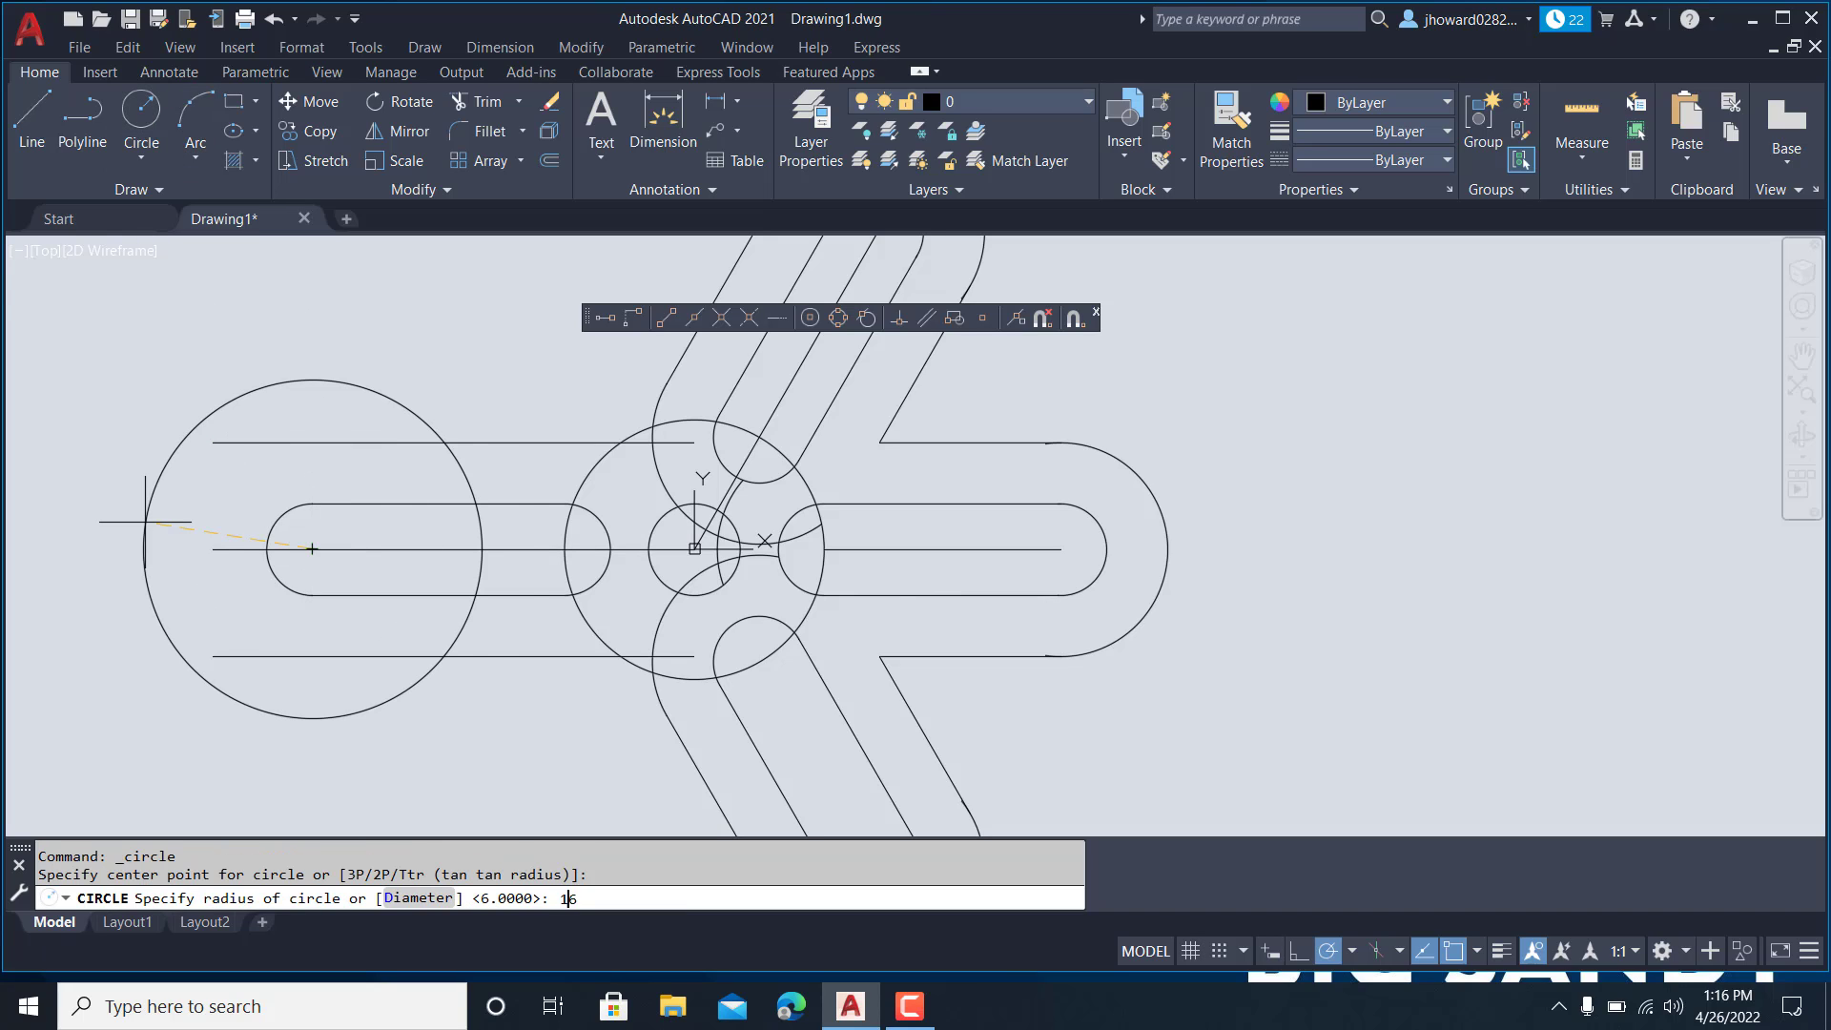
pyautogui.press('Return')
pyautogui.press('Escape')
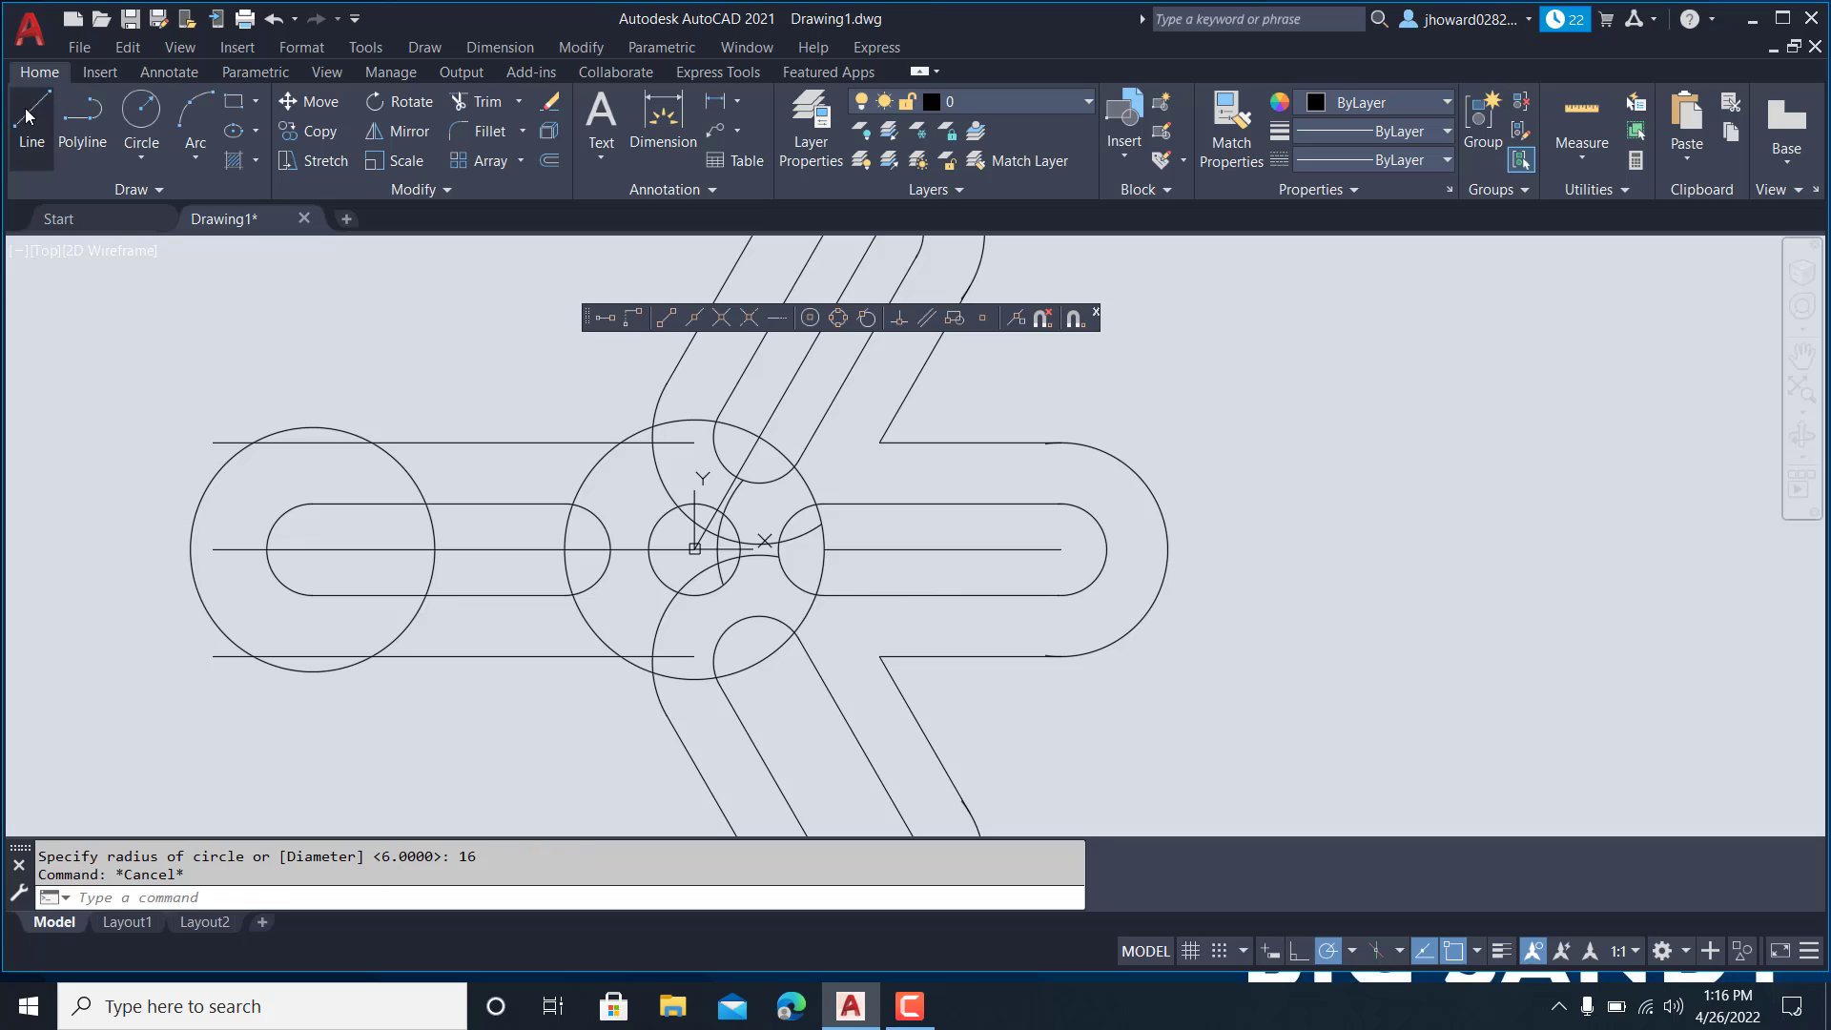
# - Draw a vertical line at the circle's leftmost point and stretch its bottom end downward
pyautogui.click(31, 119)
pyautogui.click(191, 549)
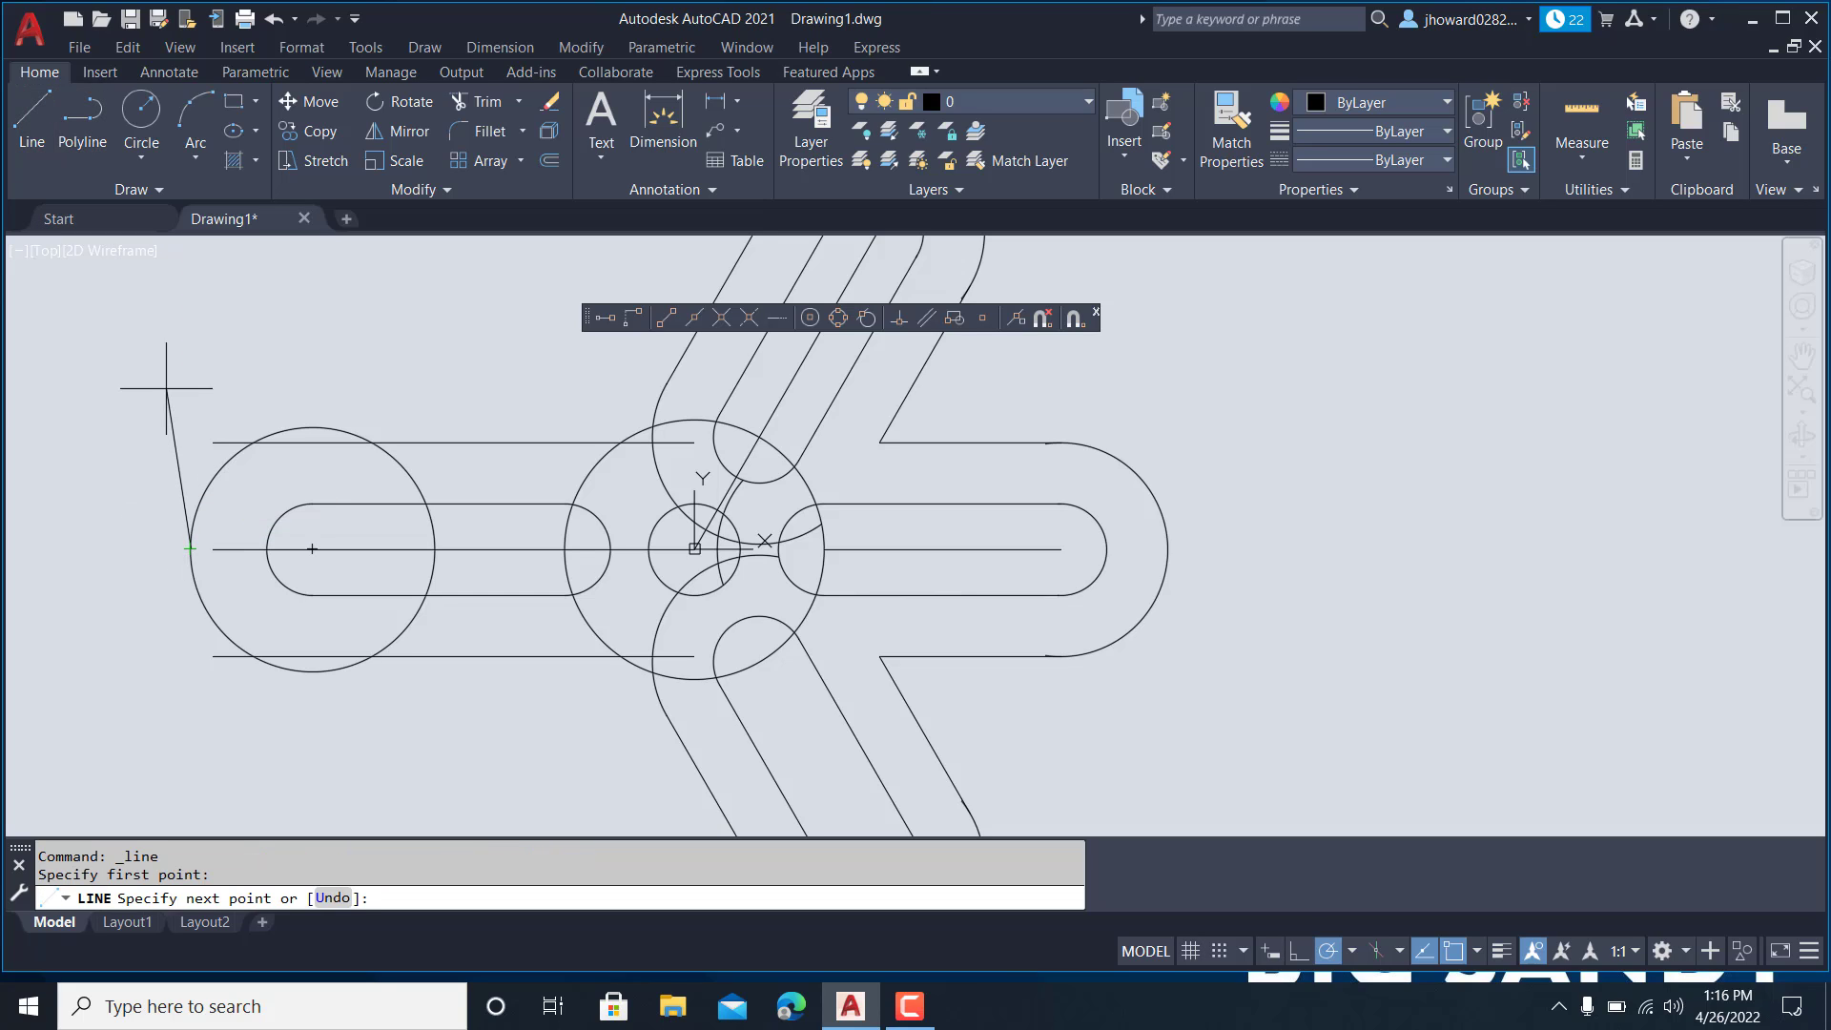
pyautogui.click(191, 370)
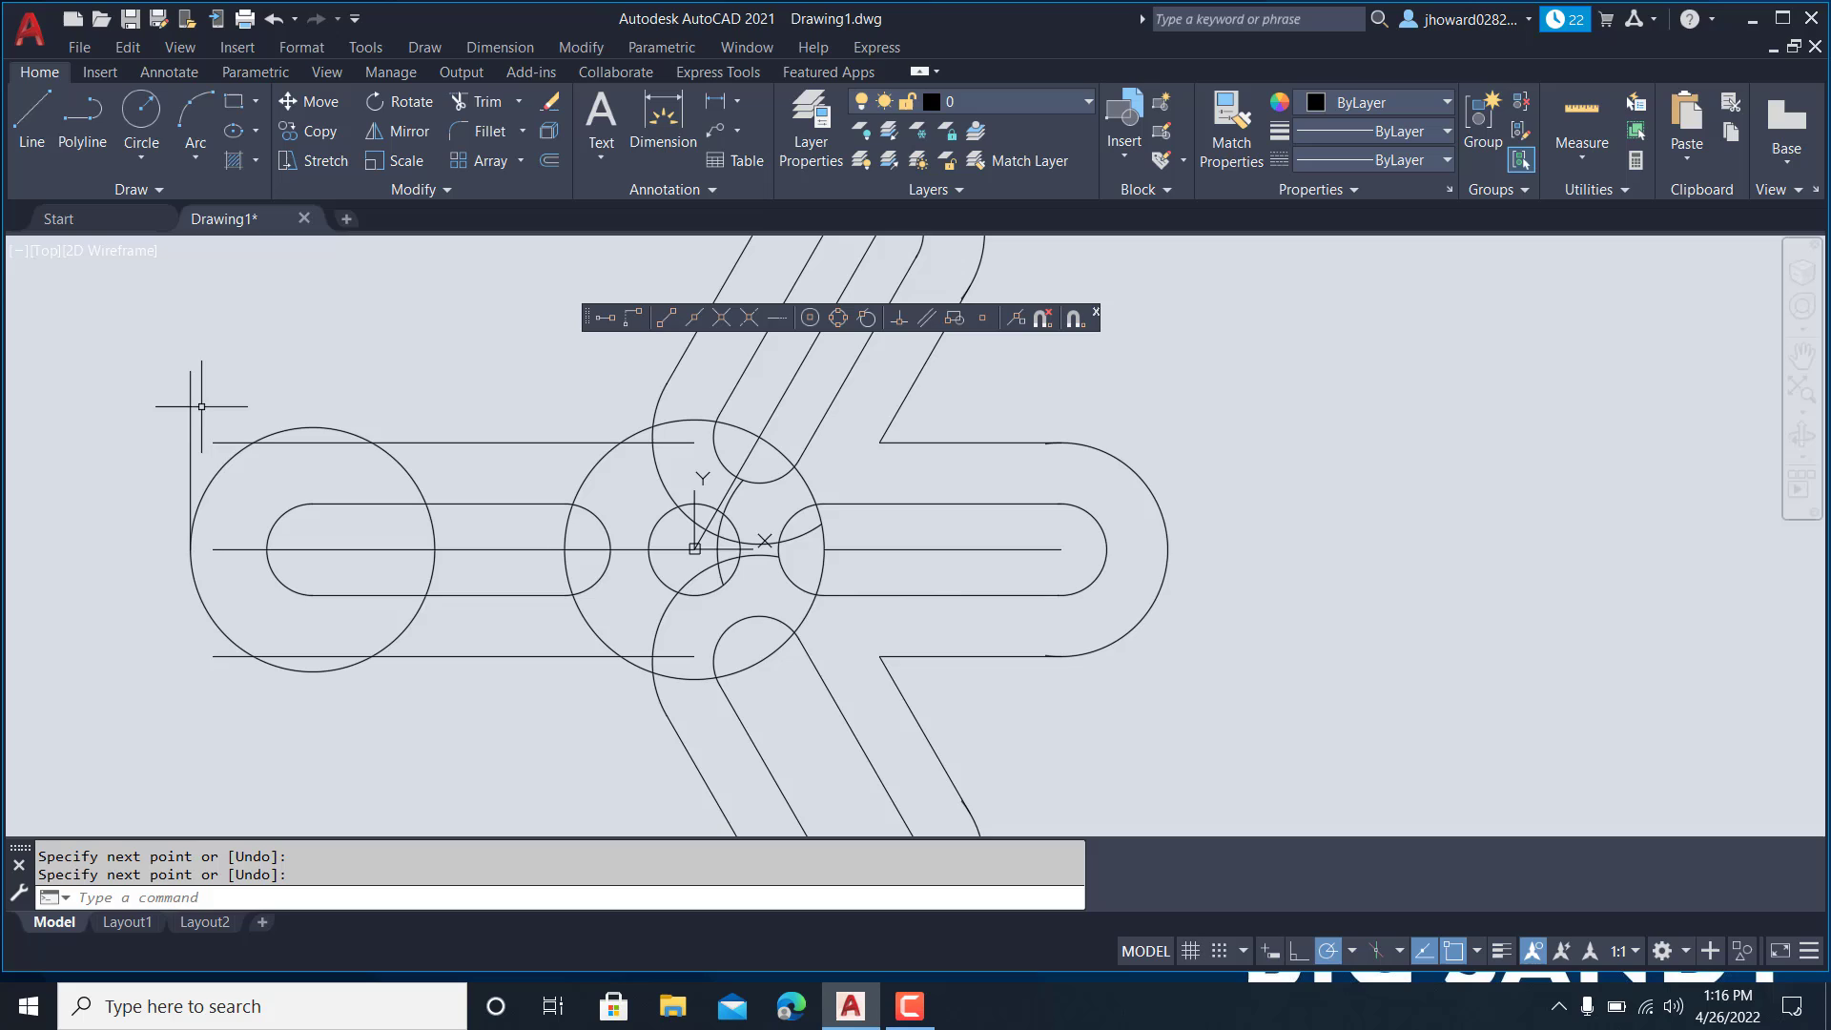
pyautogui.press('Return')
pyautogui.click(191, 548)
pyautogui.click(191, 548)
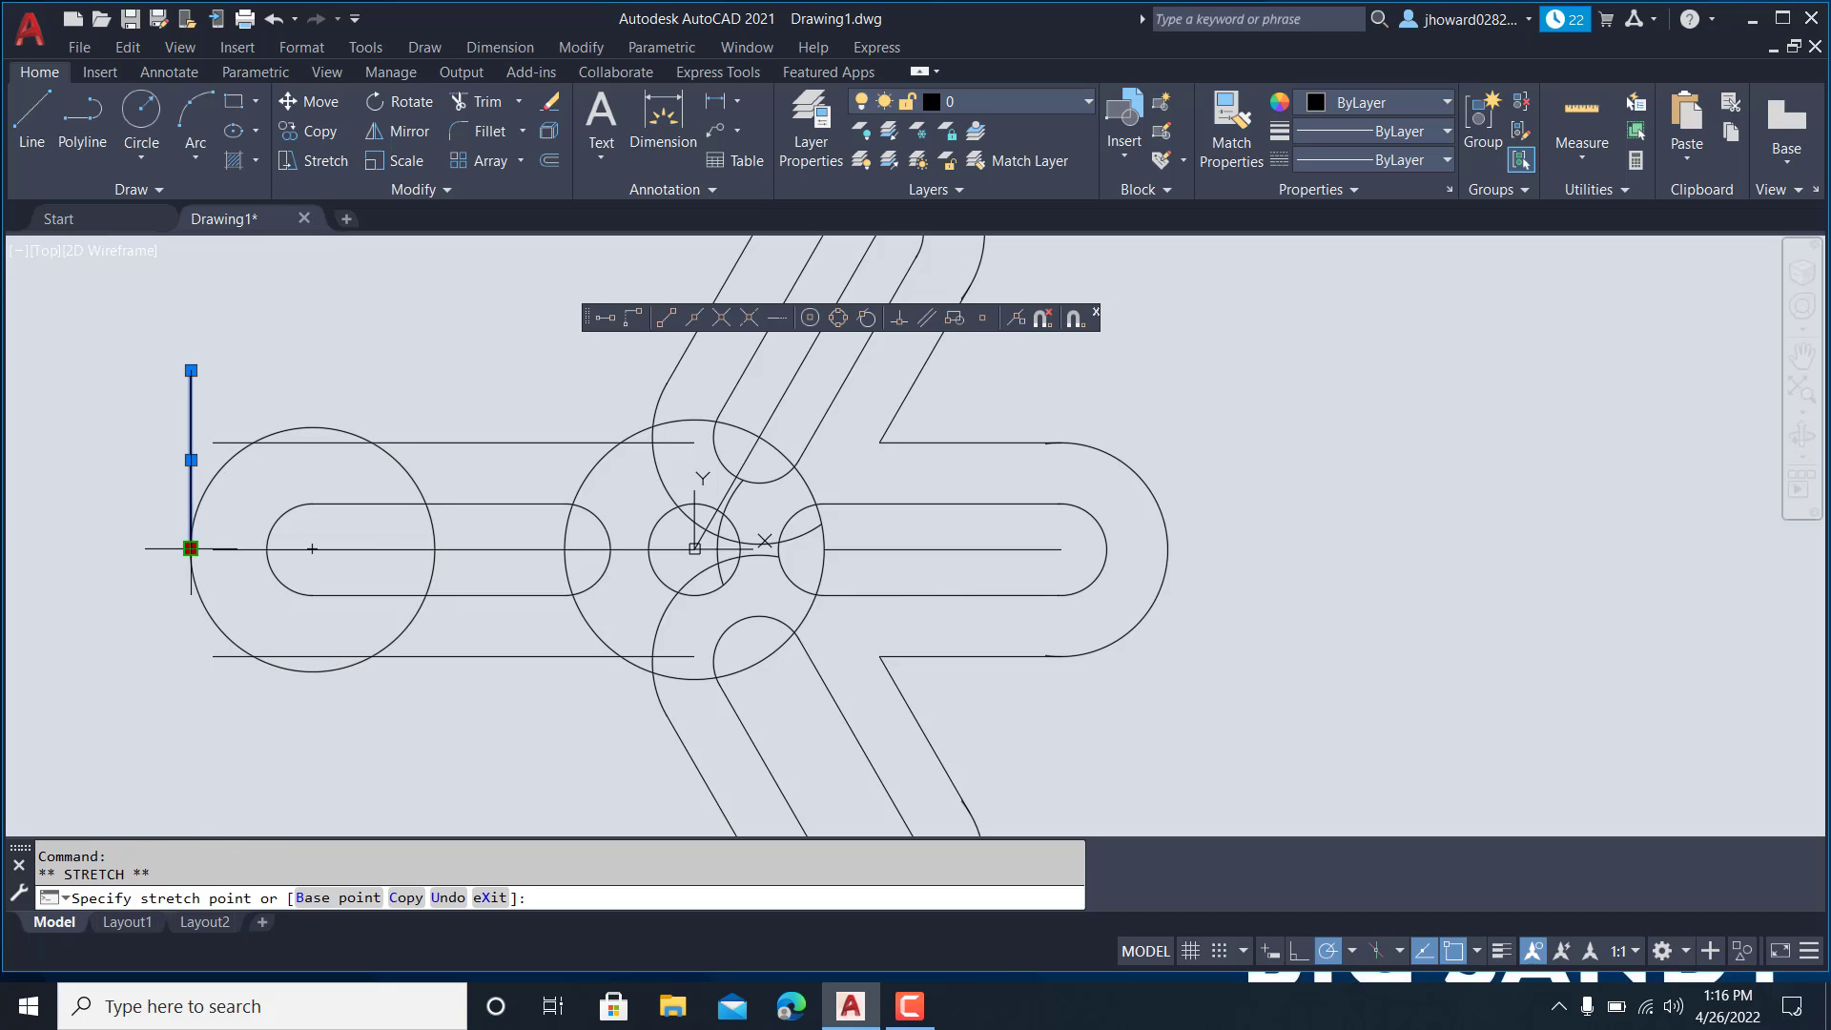
pyautogui.click(190, 720)
pyautogui.press('Escape')
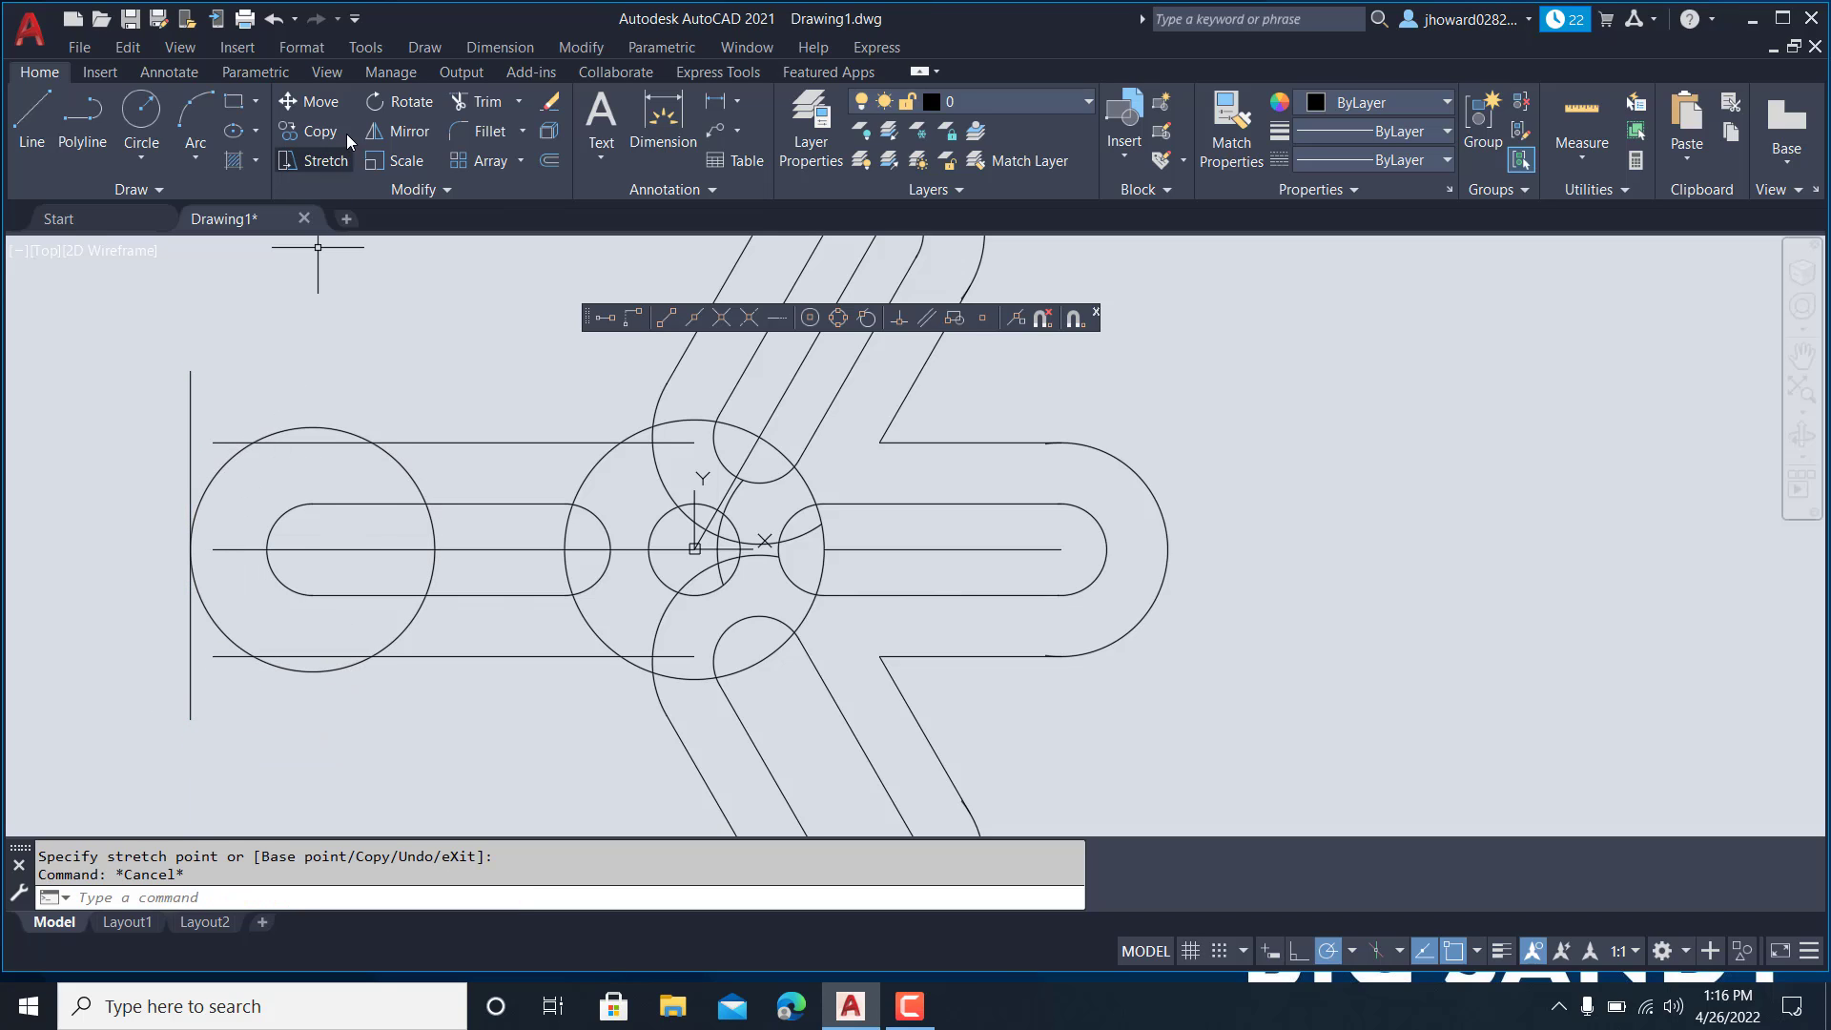
# - Extend the top and bottom offset lines to the vertical line and erase the left circle
pyautogui.click(517, 102)
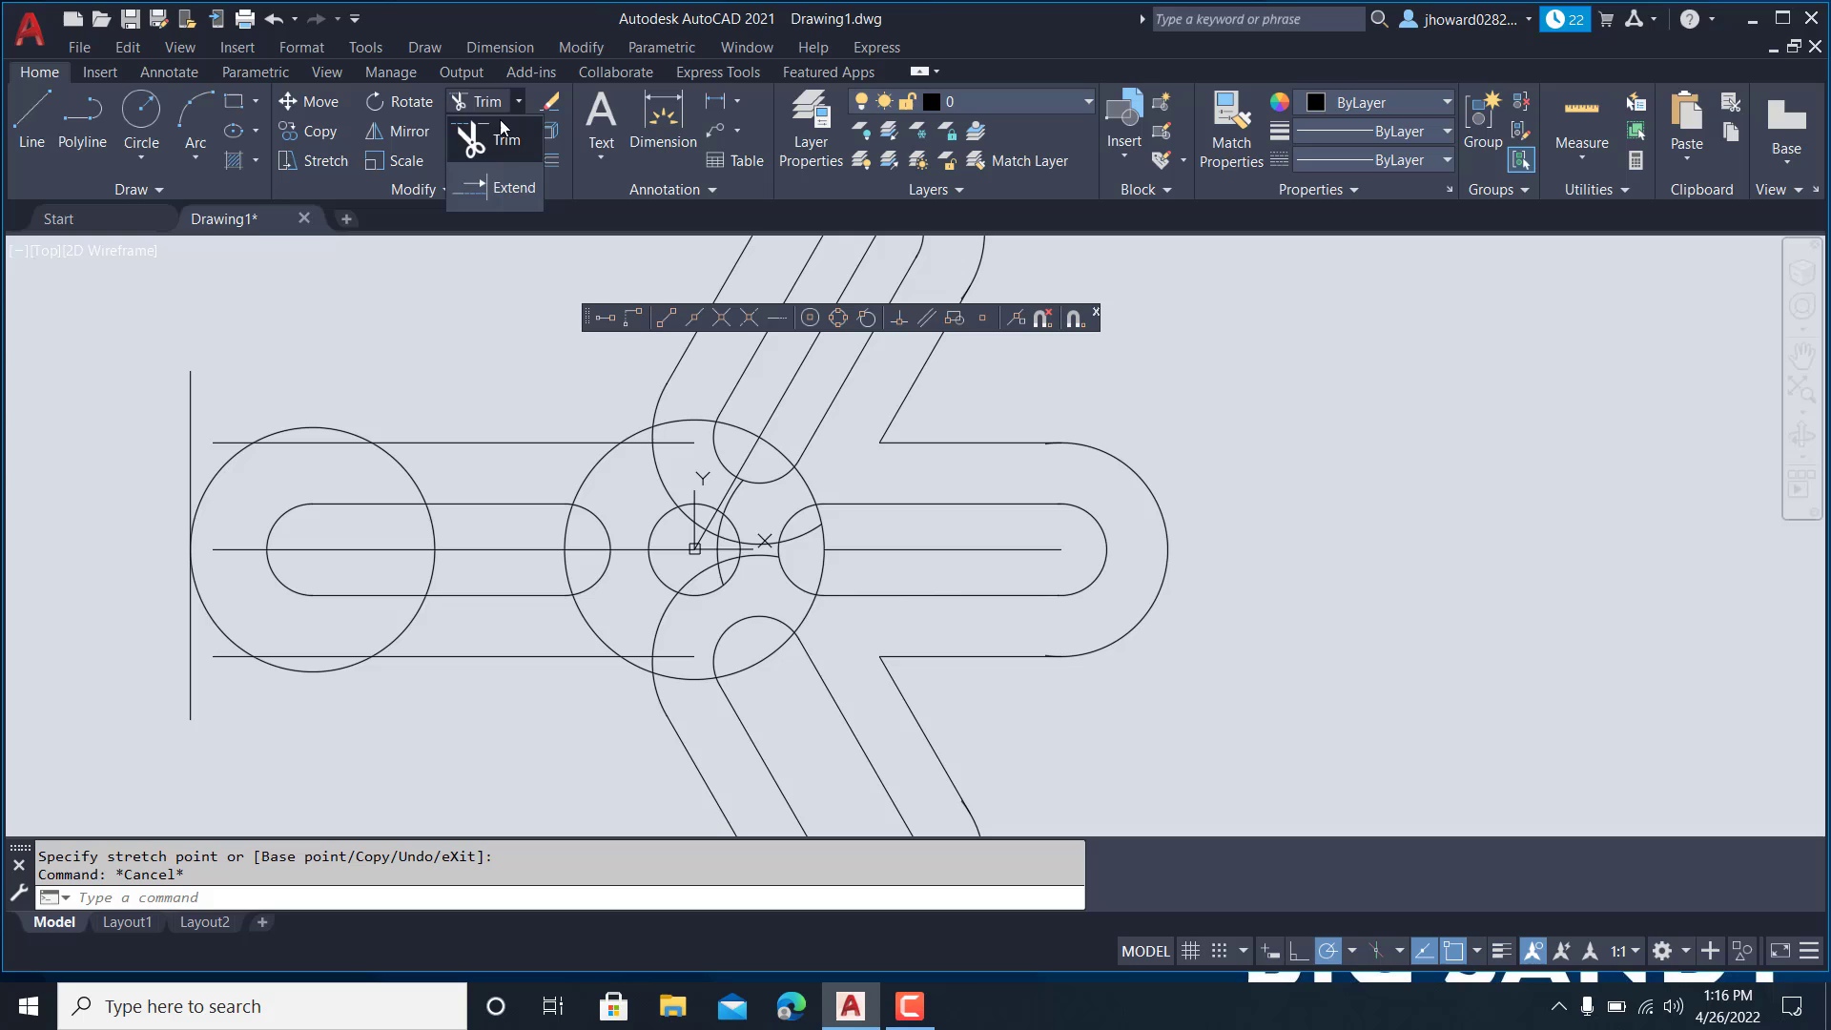
pyautogui.click(497, 184)
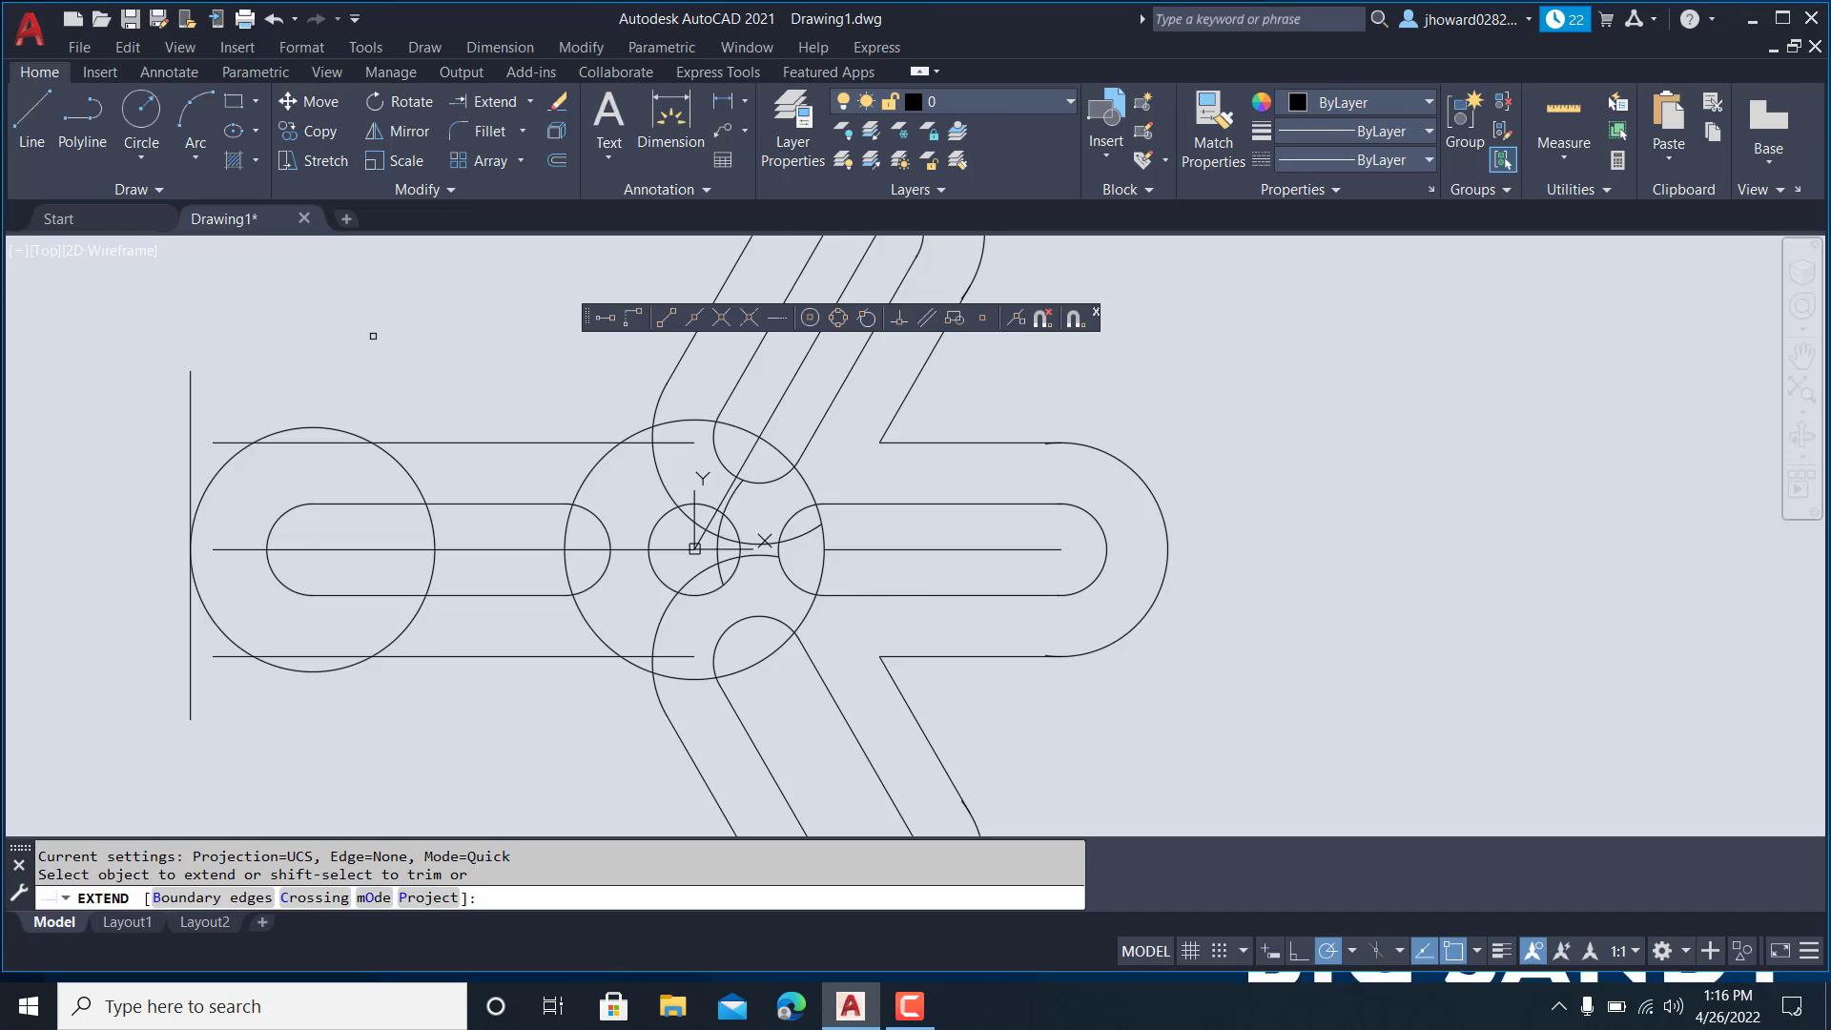
pyautogui.click(224, 439)
pyautogui.click(219, 549)
pyautogui.moveTo(220, 660); pyautogui.dragTo(222, 648)
pyautogui.press('Escape')
pyautogui.click(324, 421)
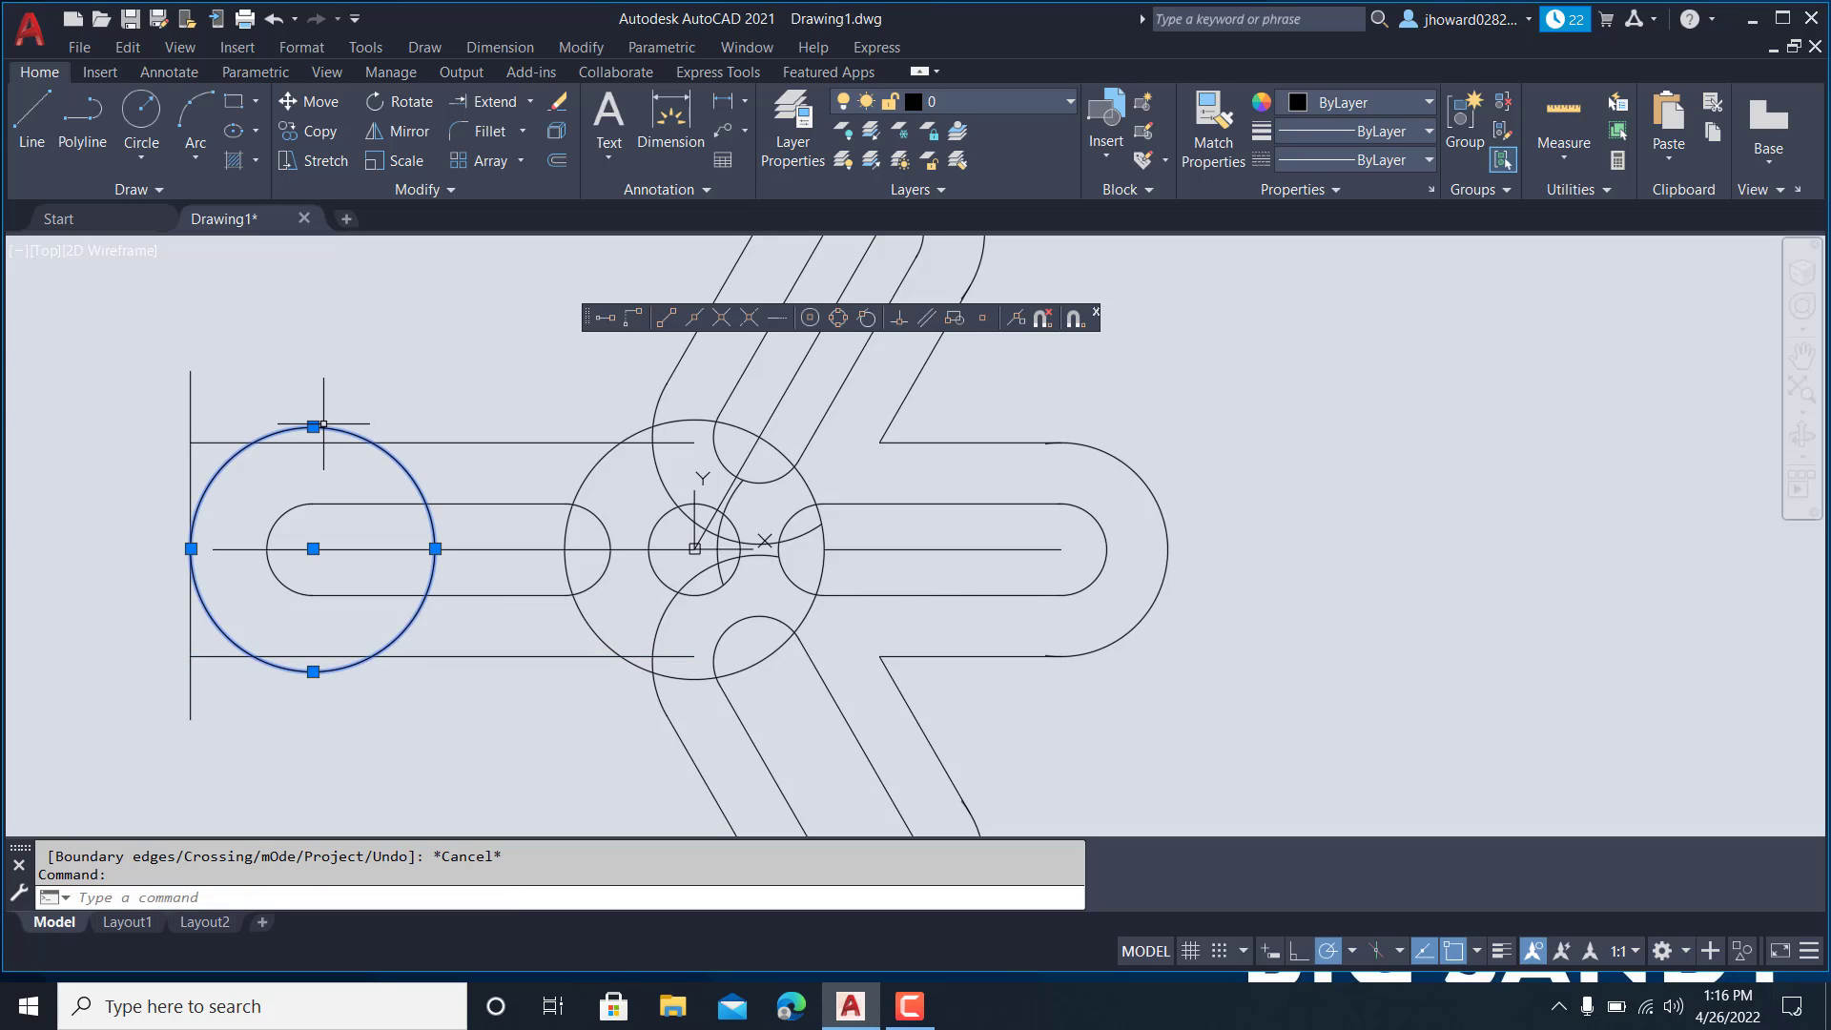
pyautogui.press('Delete')
# - Round the left arm's top-left and bottom-left corners with radius 4 fillets
pyautogui.scroll(-2, 504, 439)
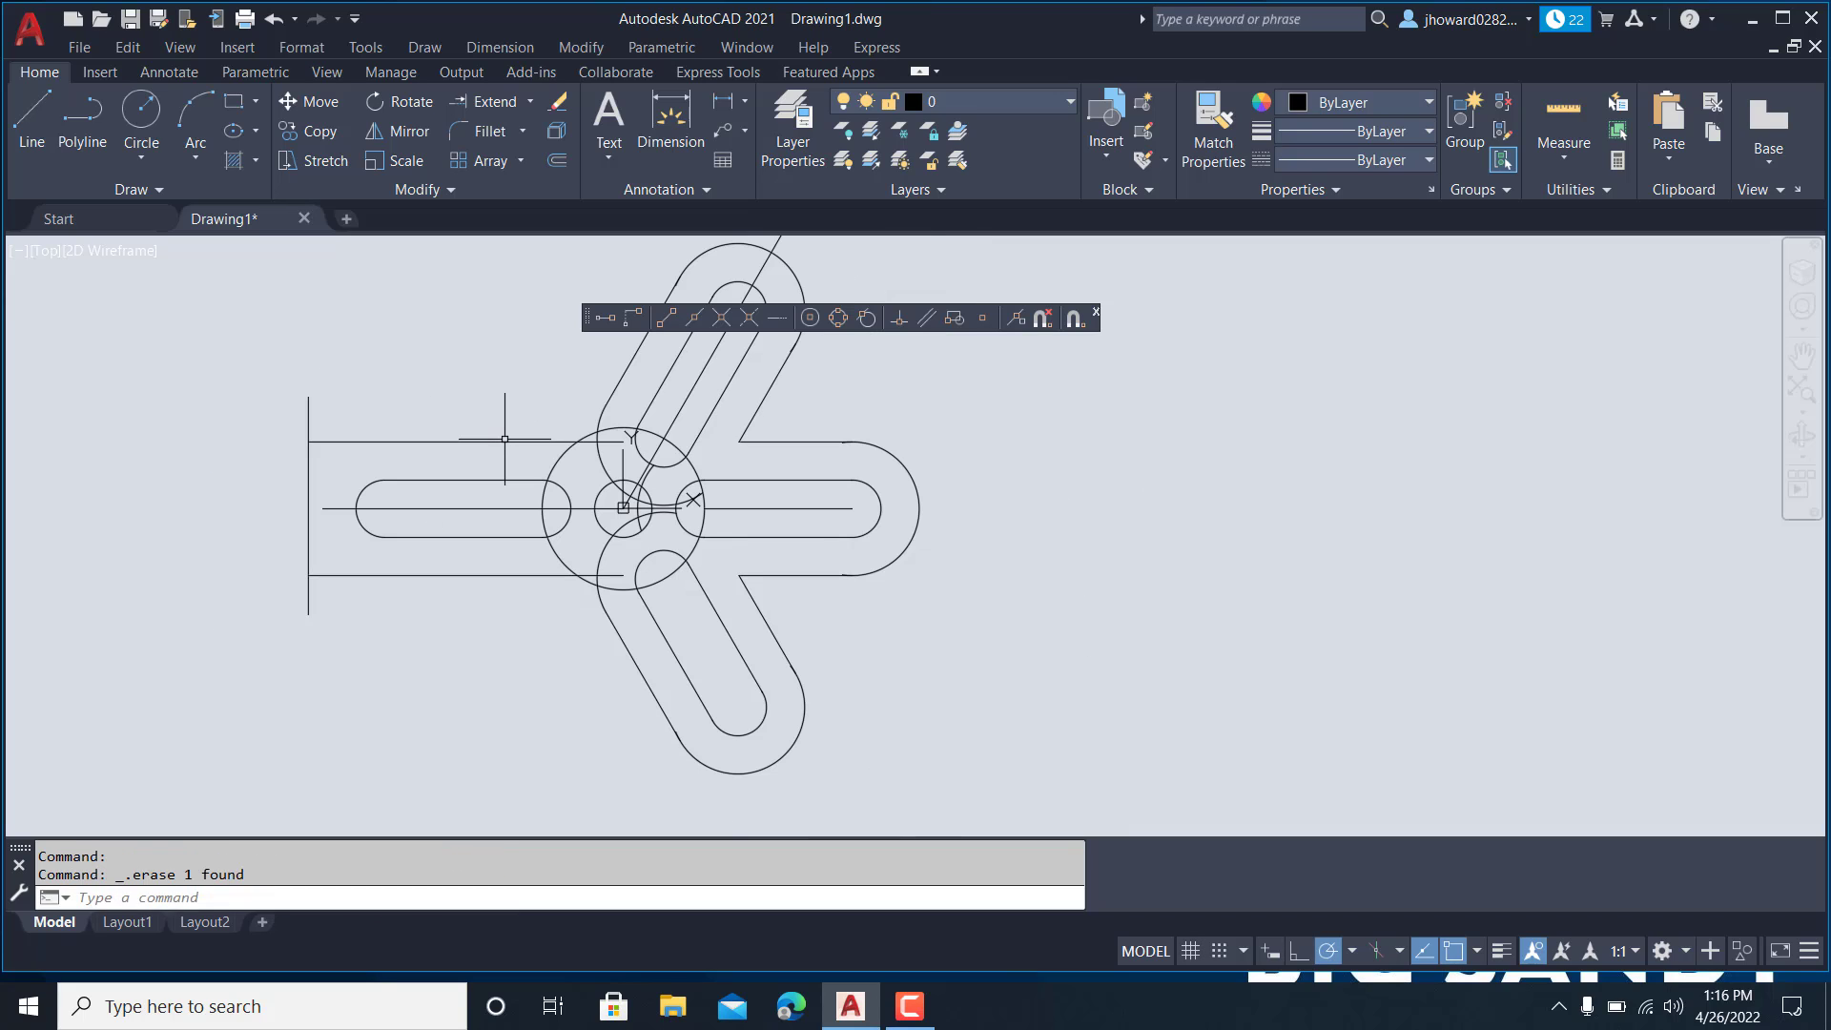
pyautogui.moveTo(503, 440)
pyautogui.mouseDown(button='middle')
pyautogui.moveTo(482, 478)
pyautogui.moveTo(443, 471)
pyautogui.mouseUp(button='middle')
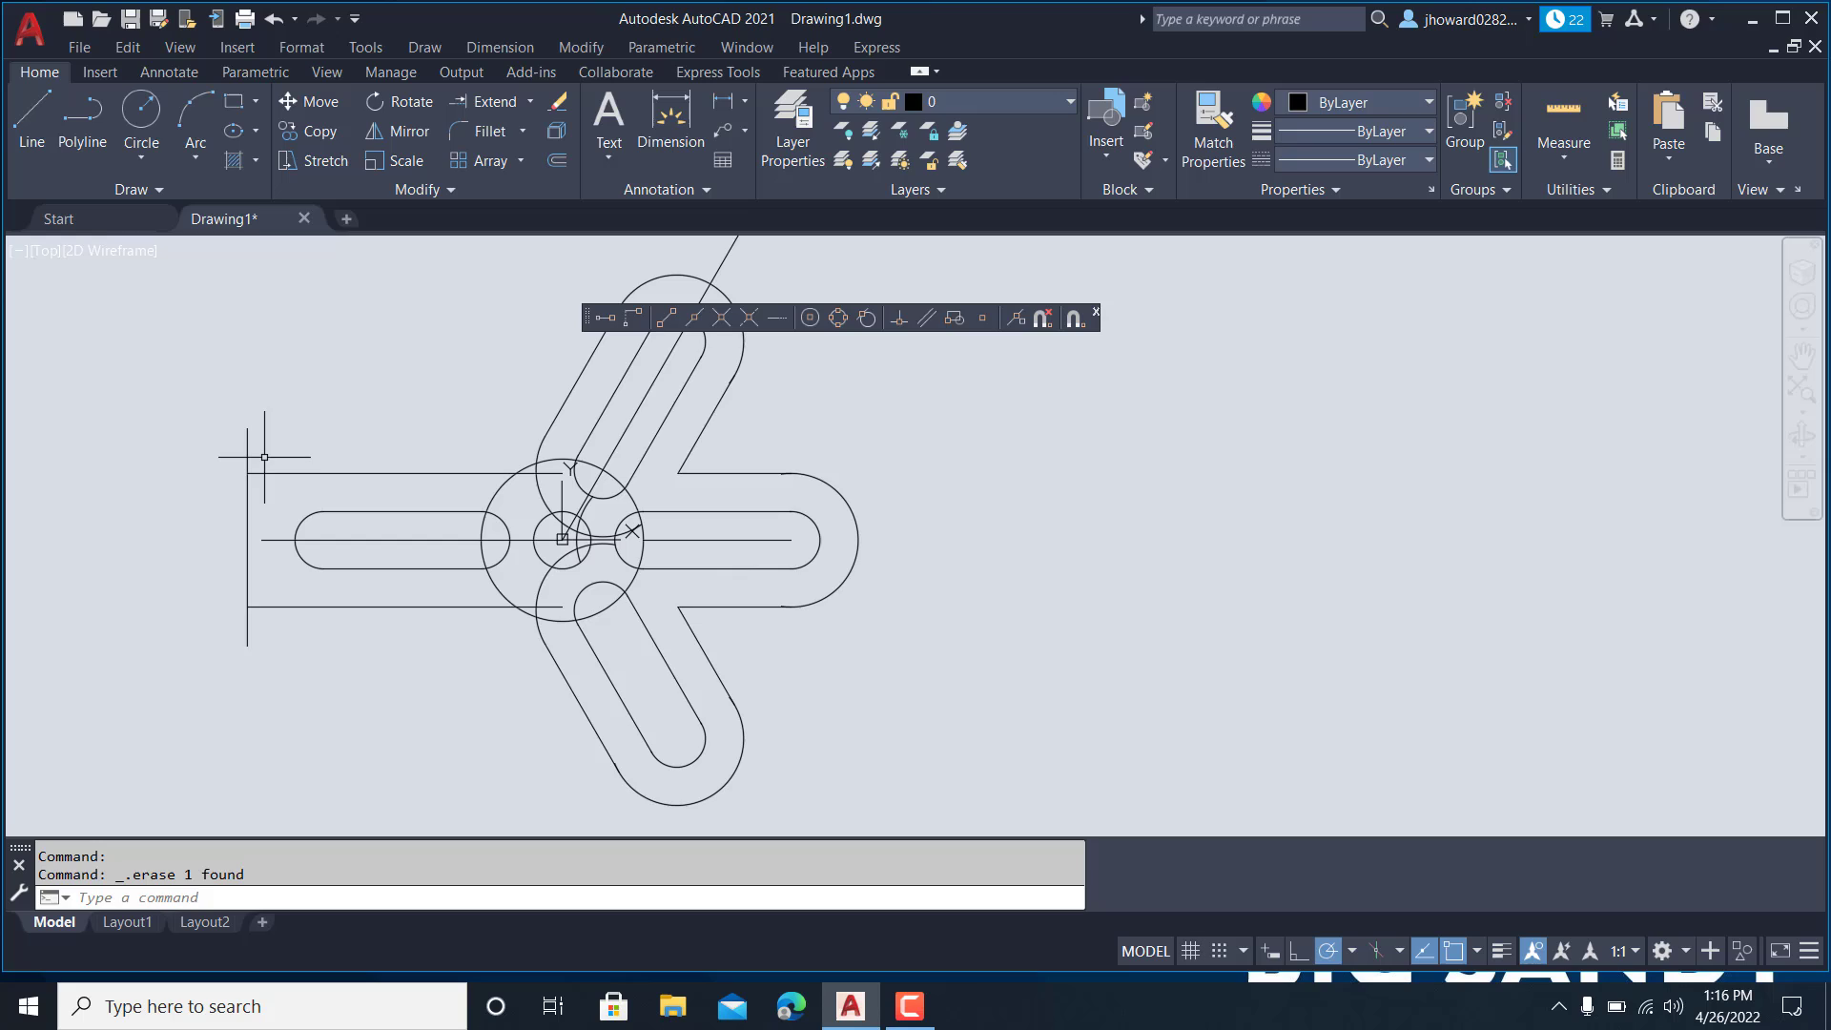
pyautogui.click(482, 132)
pyautogui.write('r')
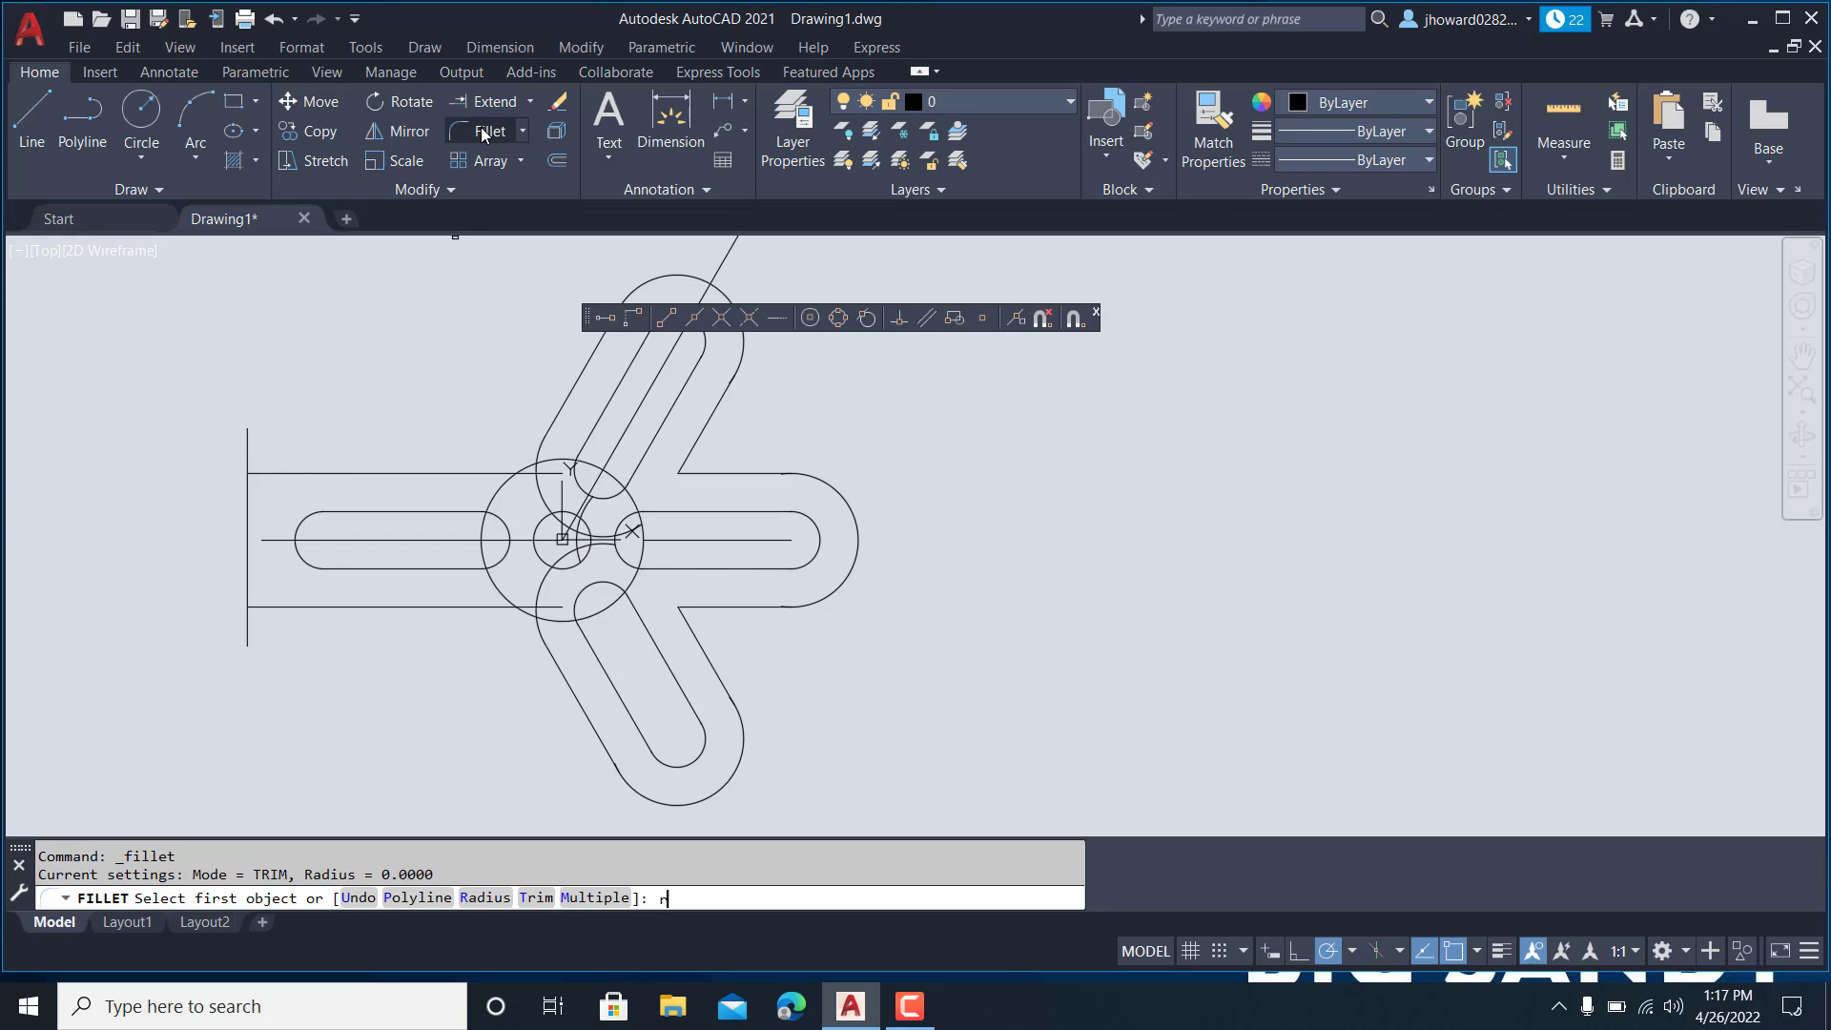
pyautogui.press('Return')
pyautogui.write('4')
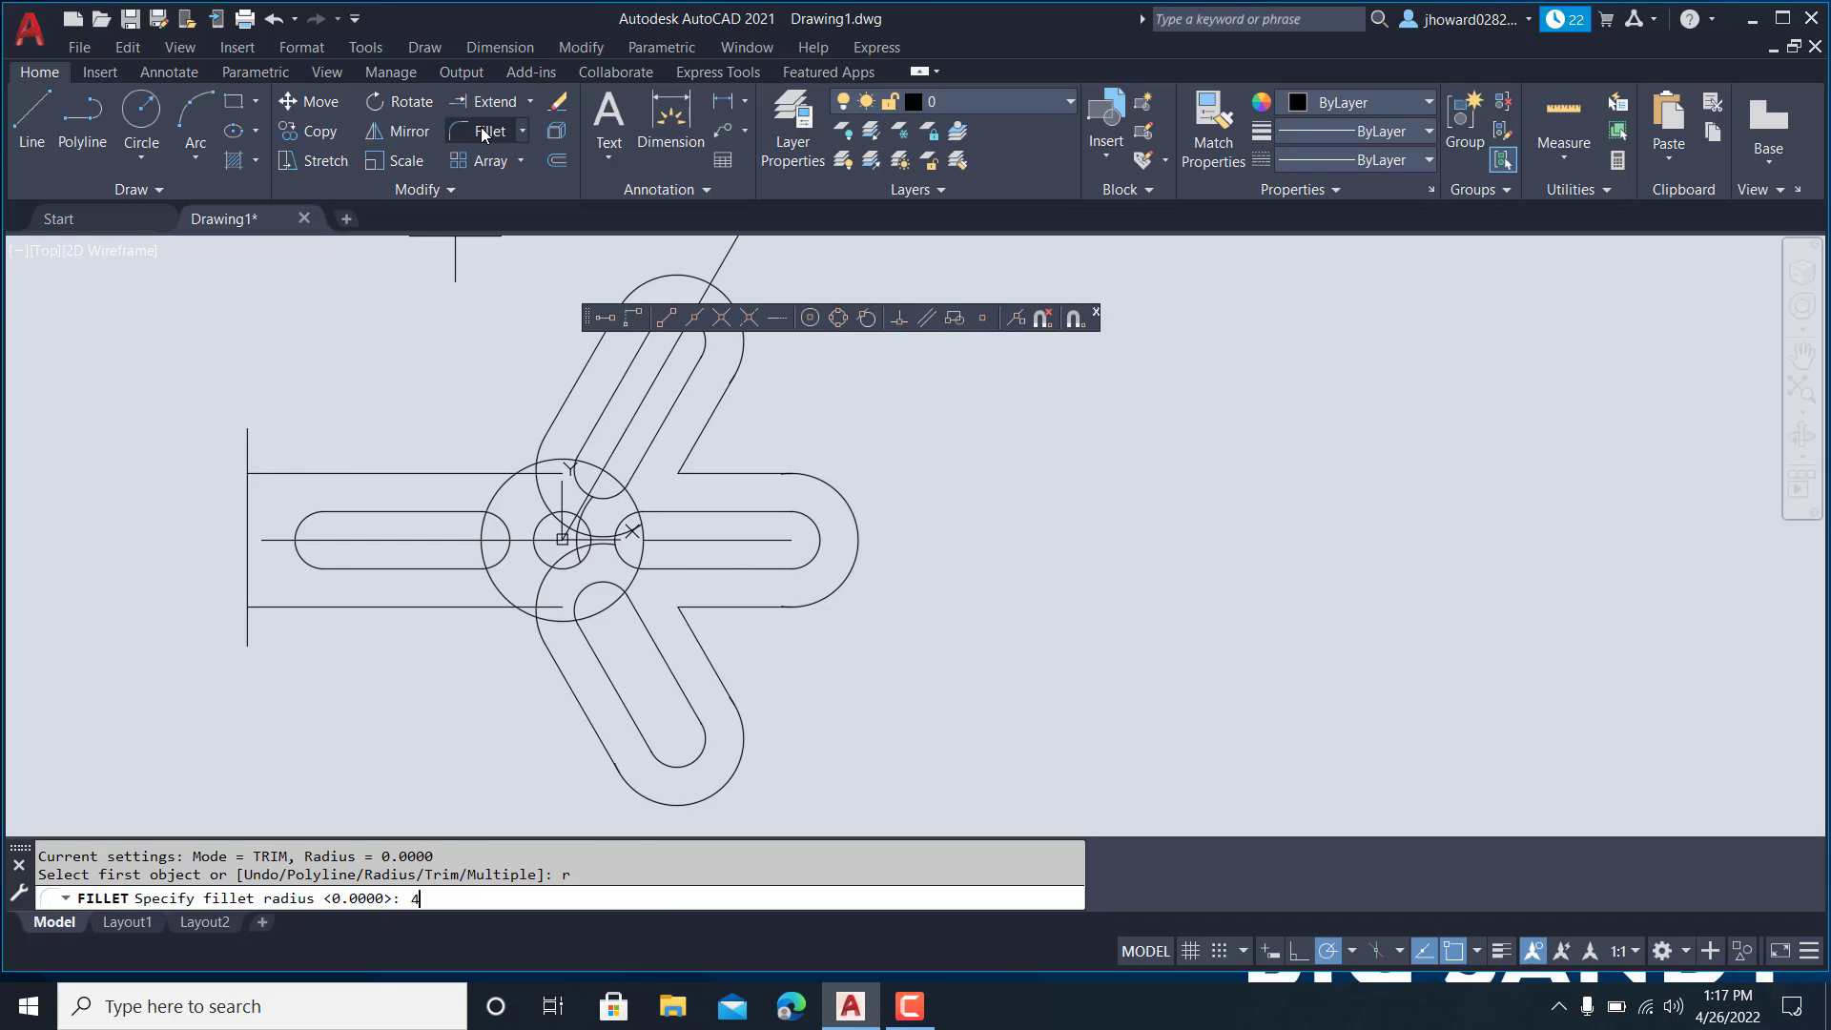
pyautogui.press('Return')
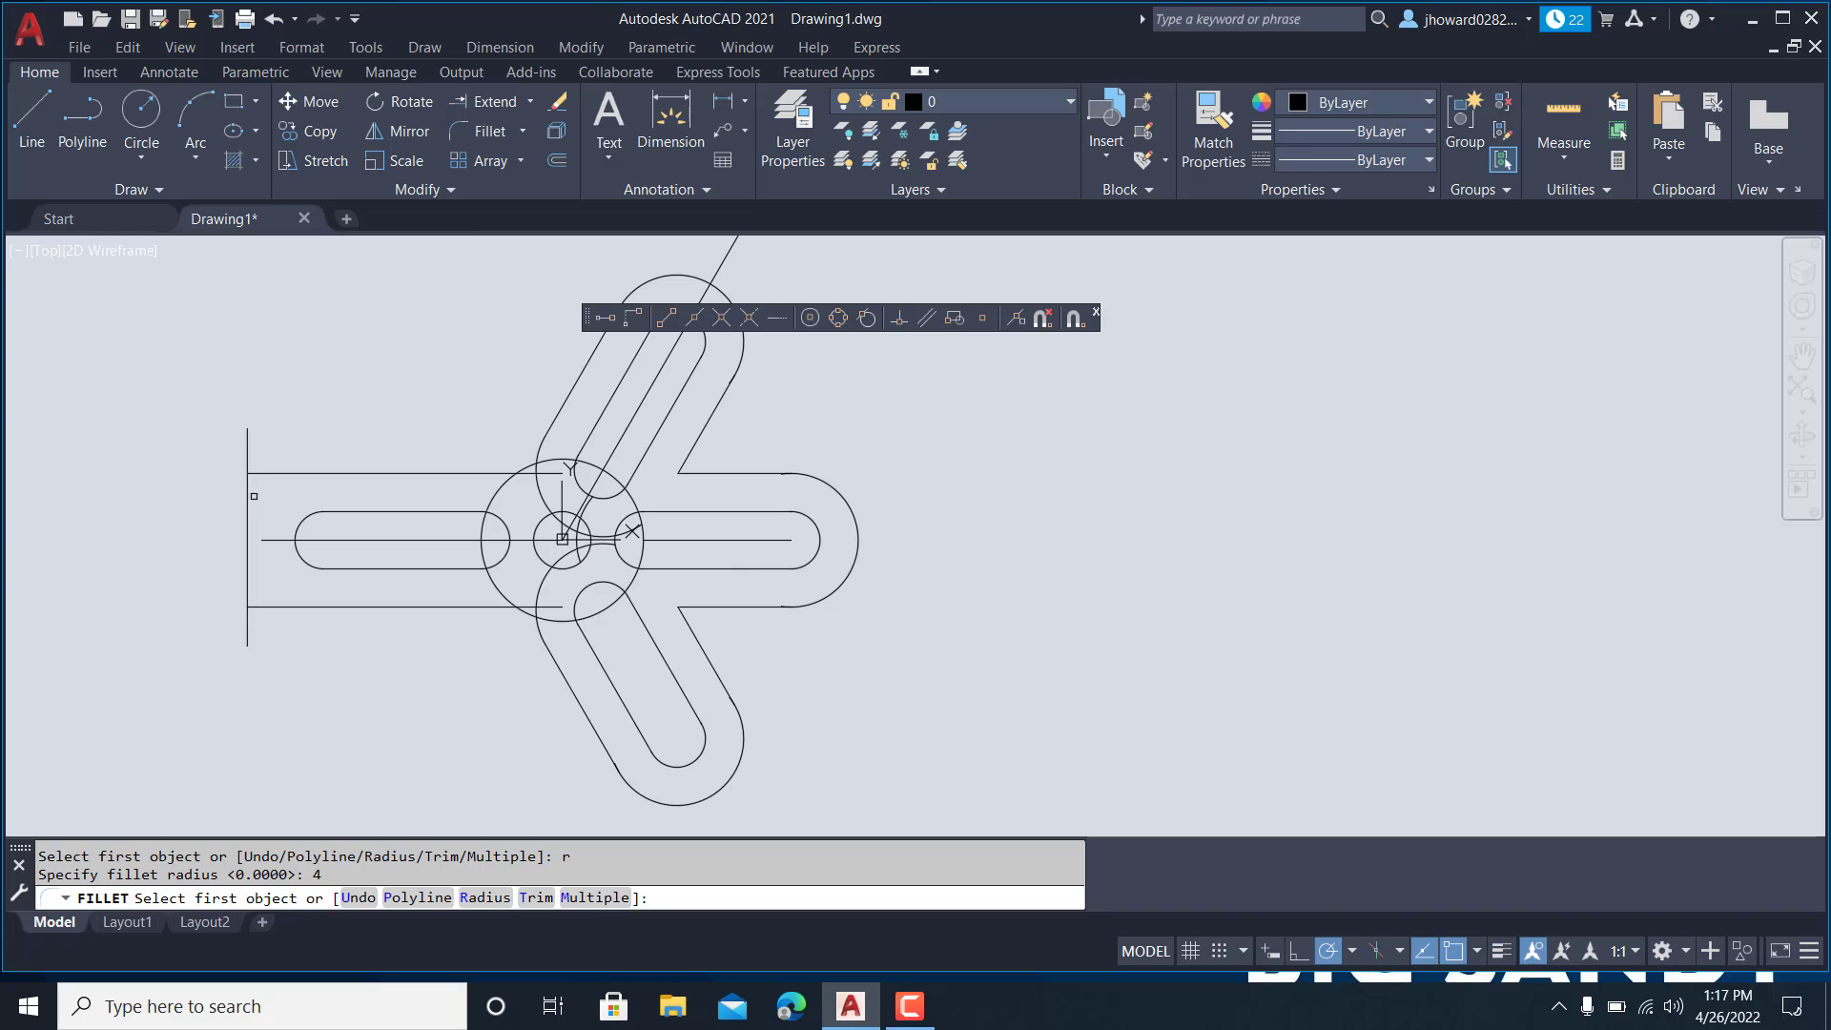
pyautogui.click(251, 496)
pyautogui.click(254, 474)
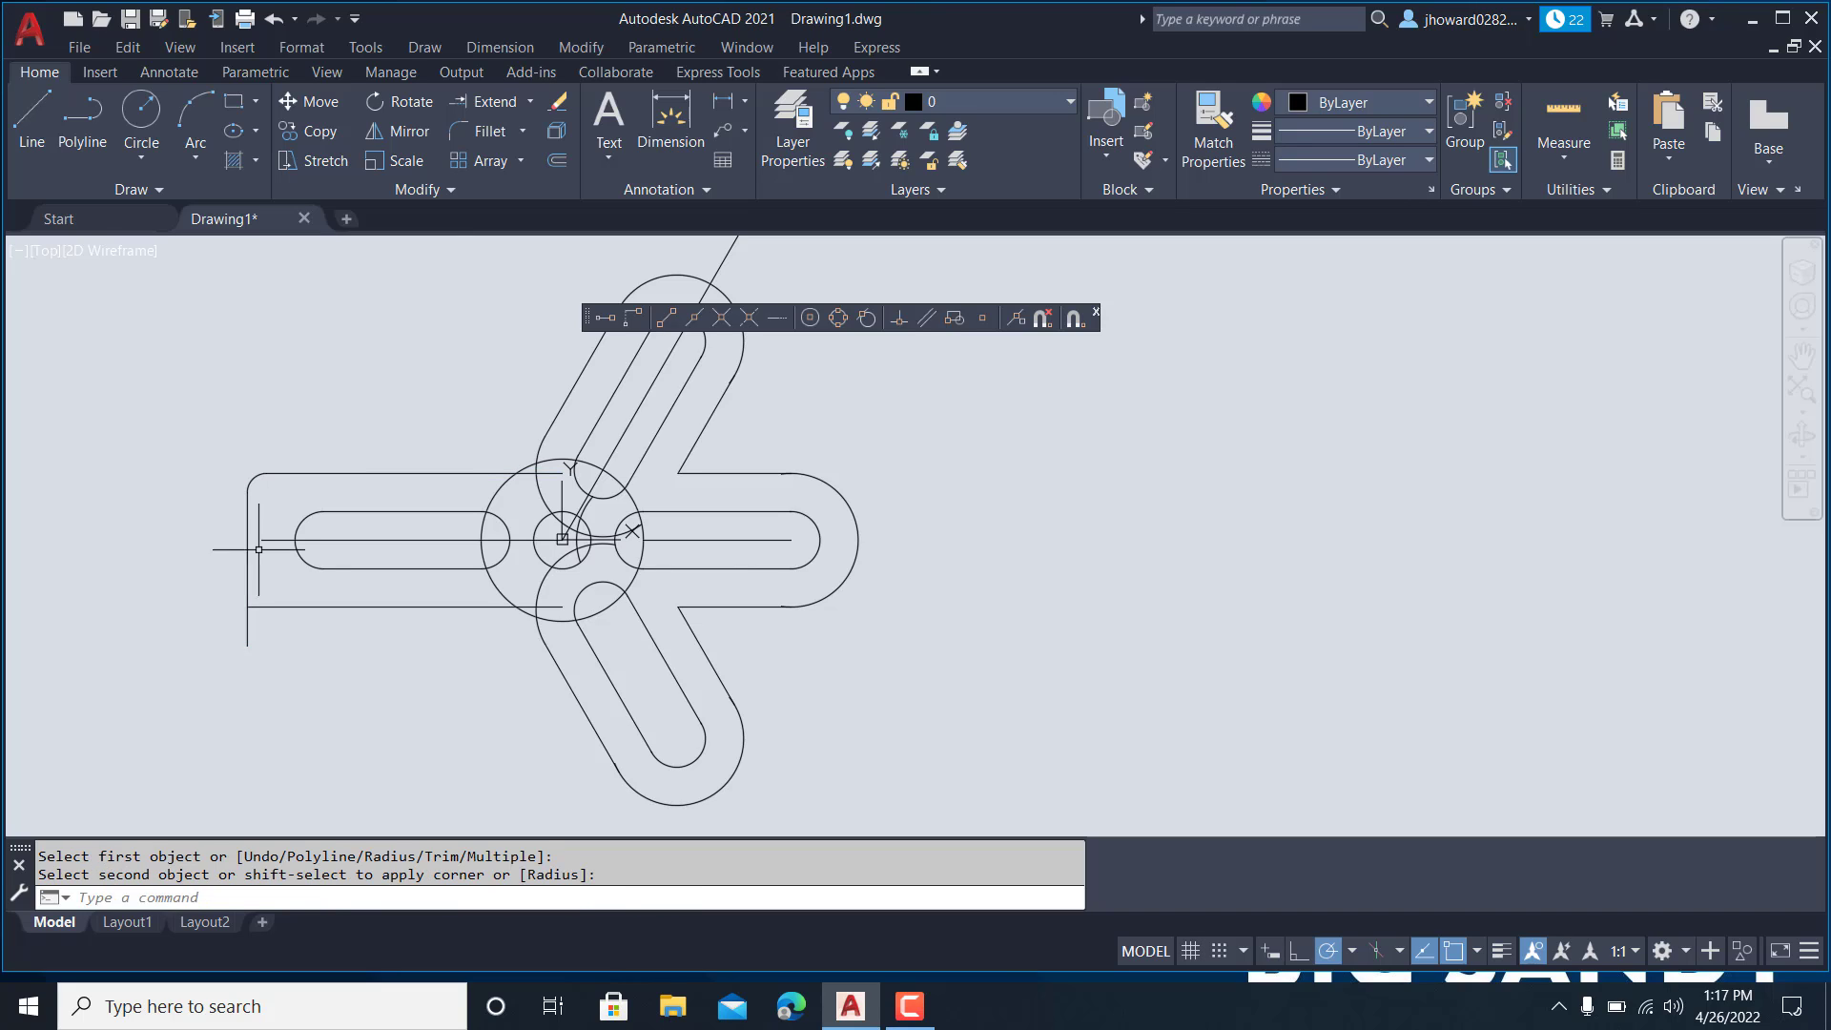
pyautogui.press('Return')
pyautogui.click(248, 593)
pyautogui.click(257, 607)
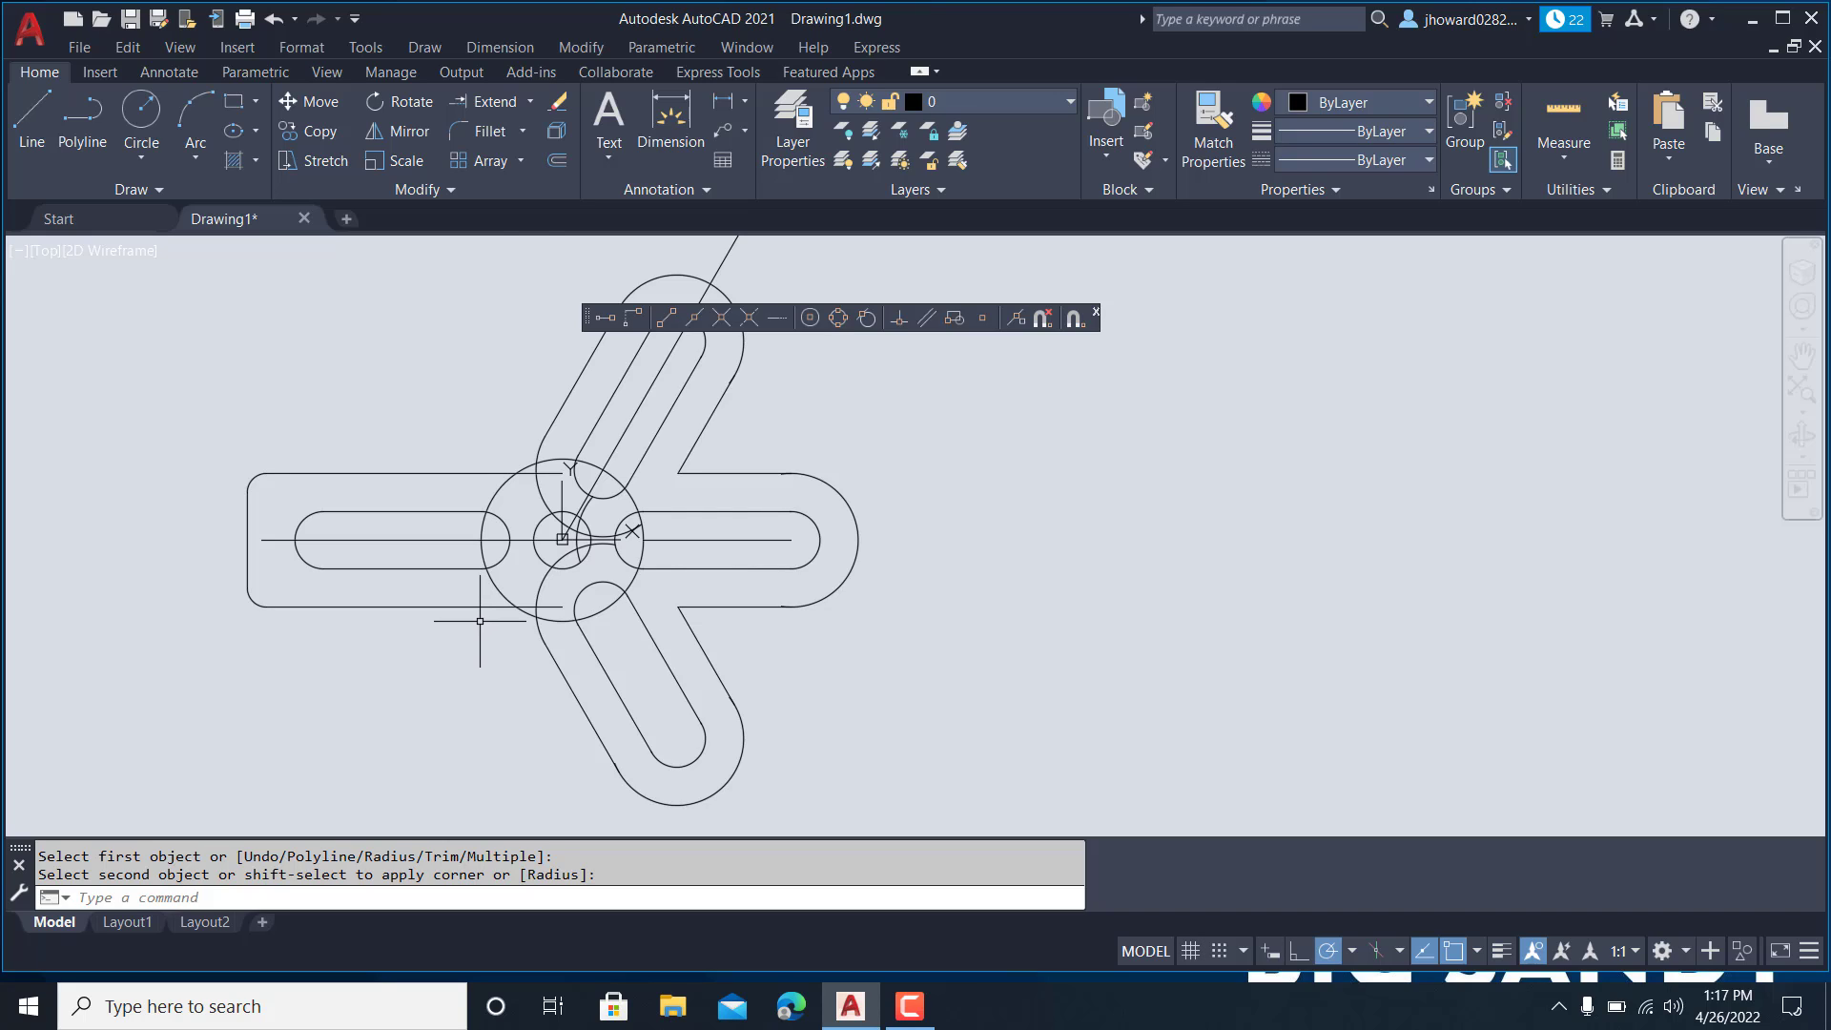
pyautogui.press('Escape')
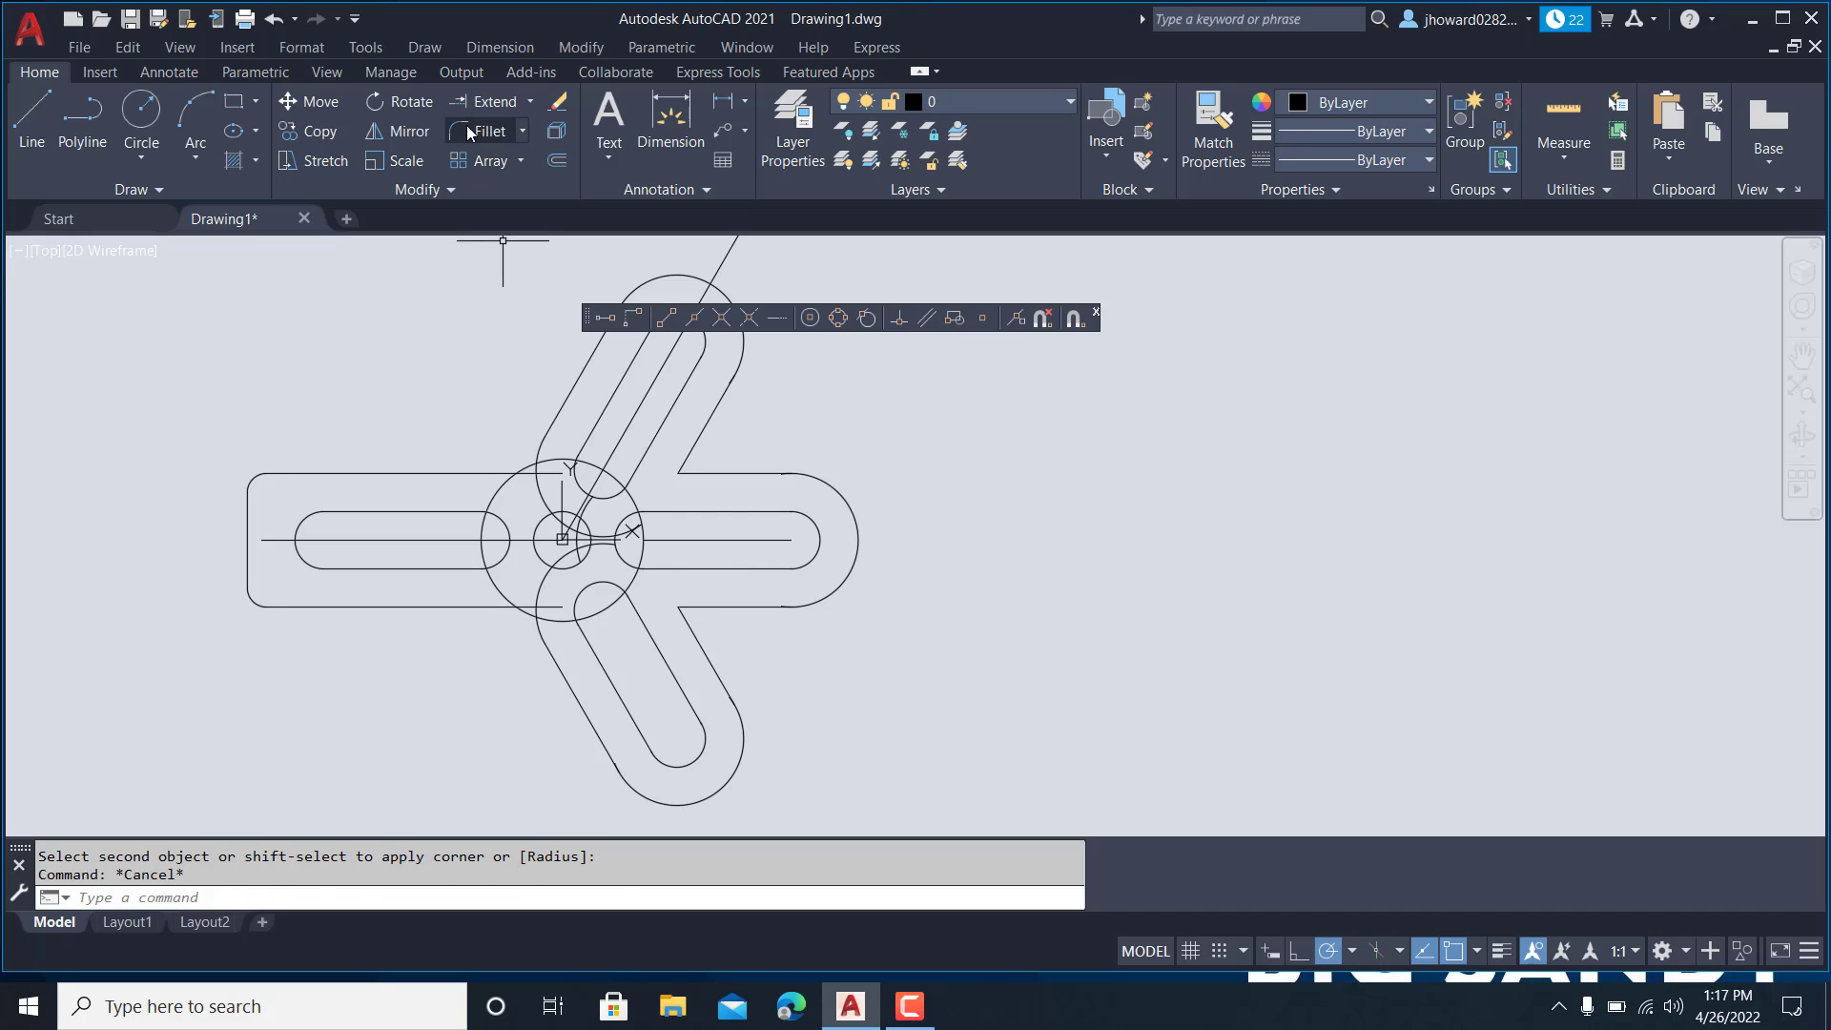
# - Blend the left arm's top and bottom edges into both angled arms with radius 20 fillets
pyautogui.click(473, 124)
pyautogui.write('r')
pyautogui.press('Return')
pyautogui.write('20')
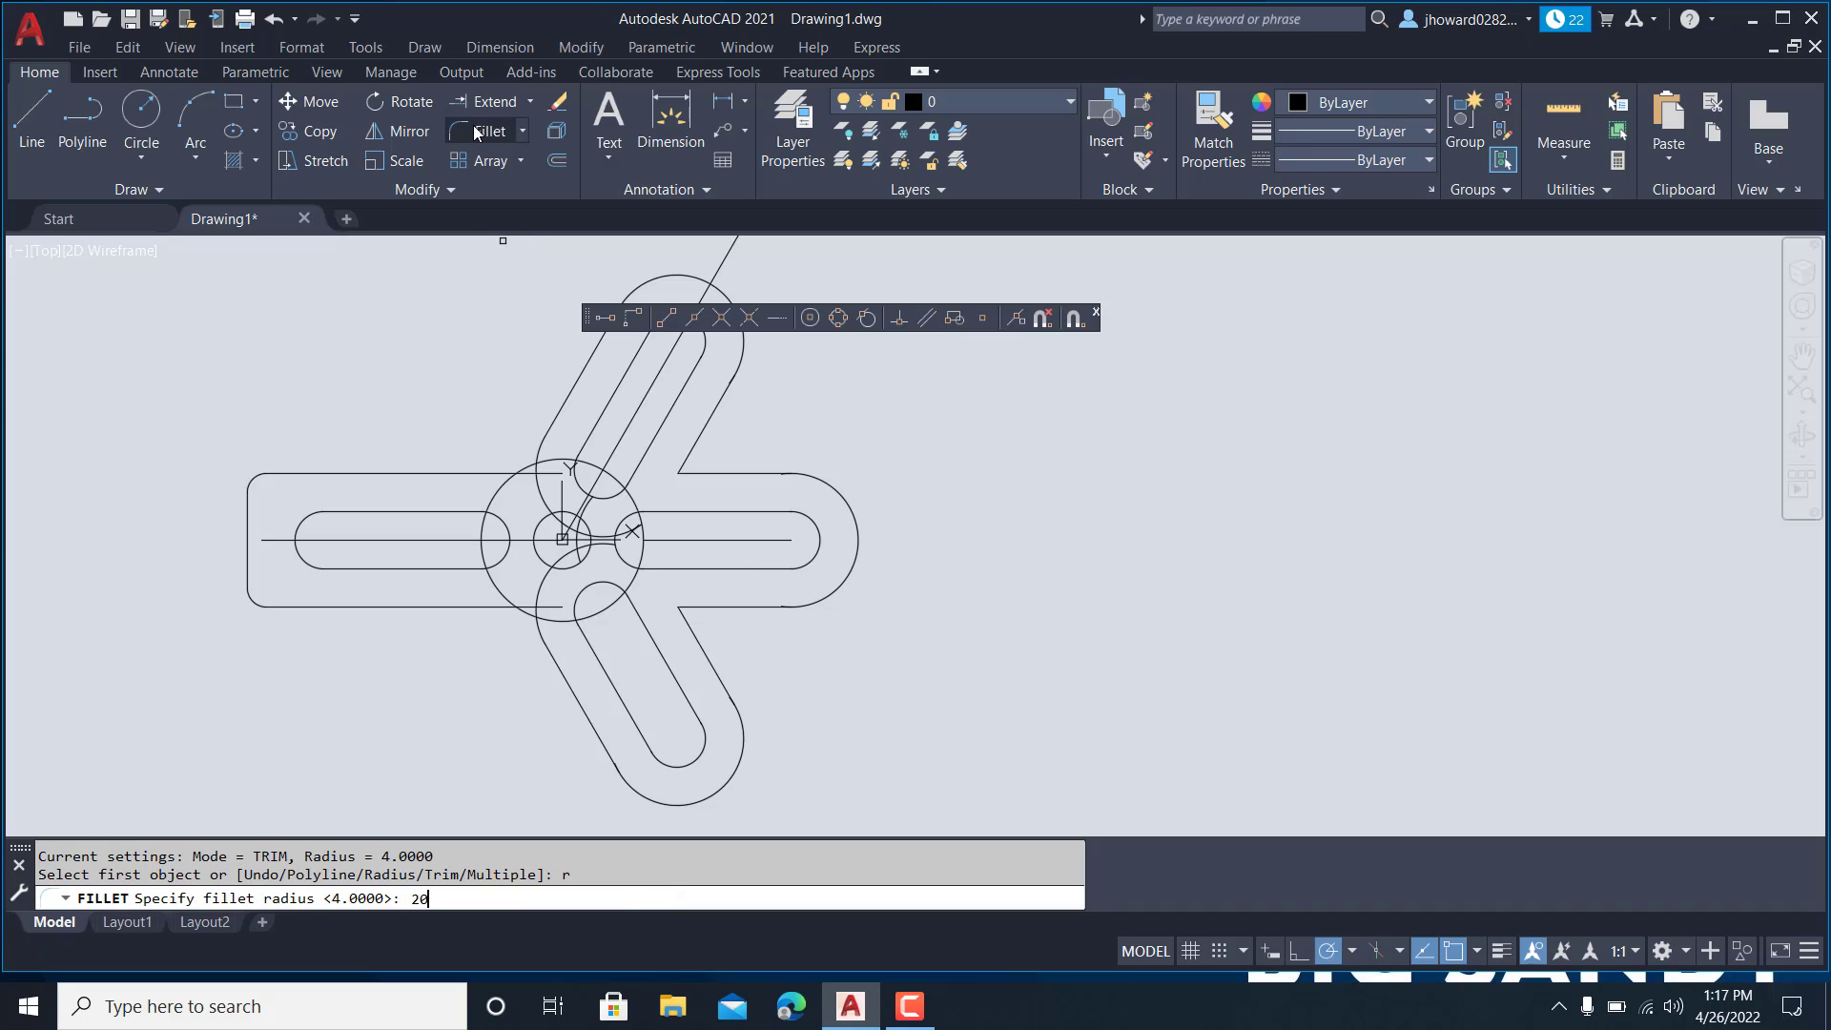
pyautogui.press('Return')
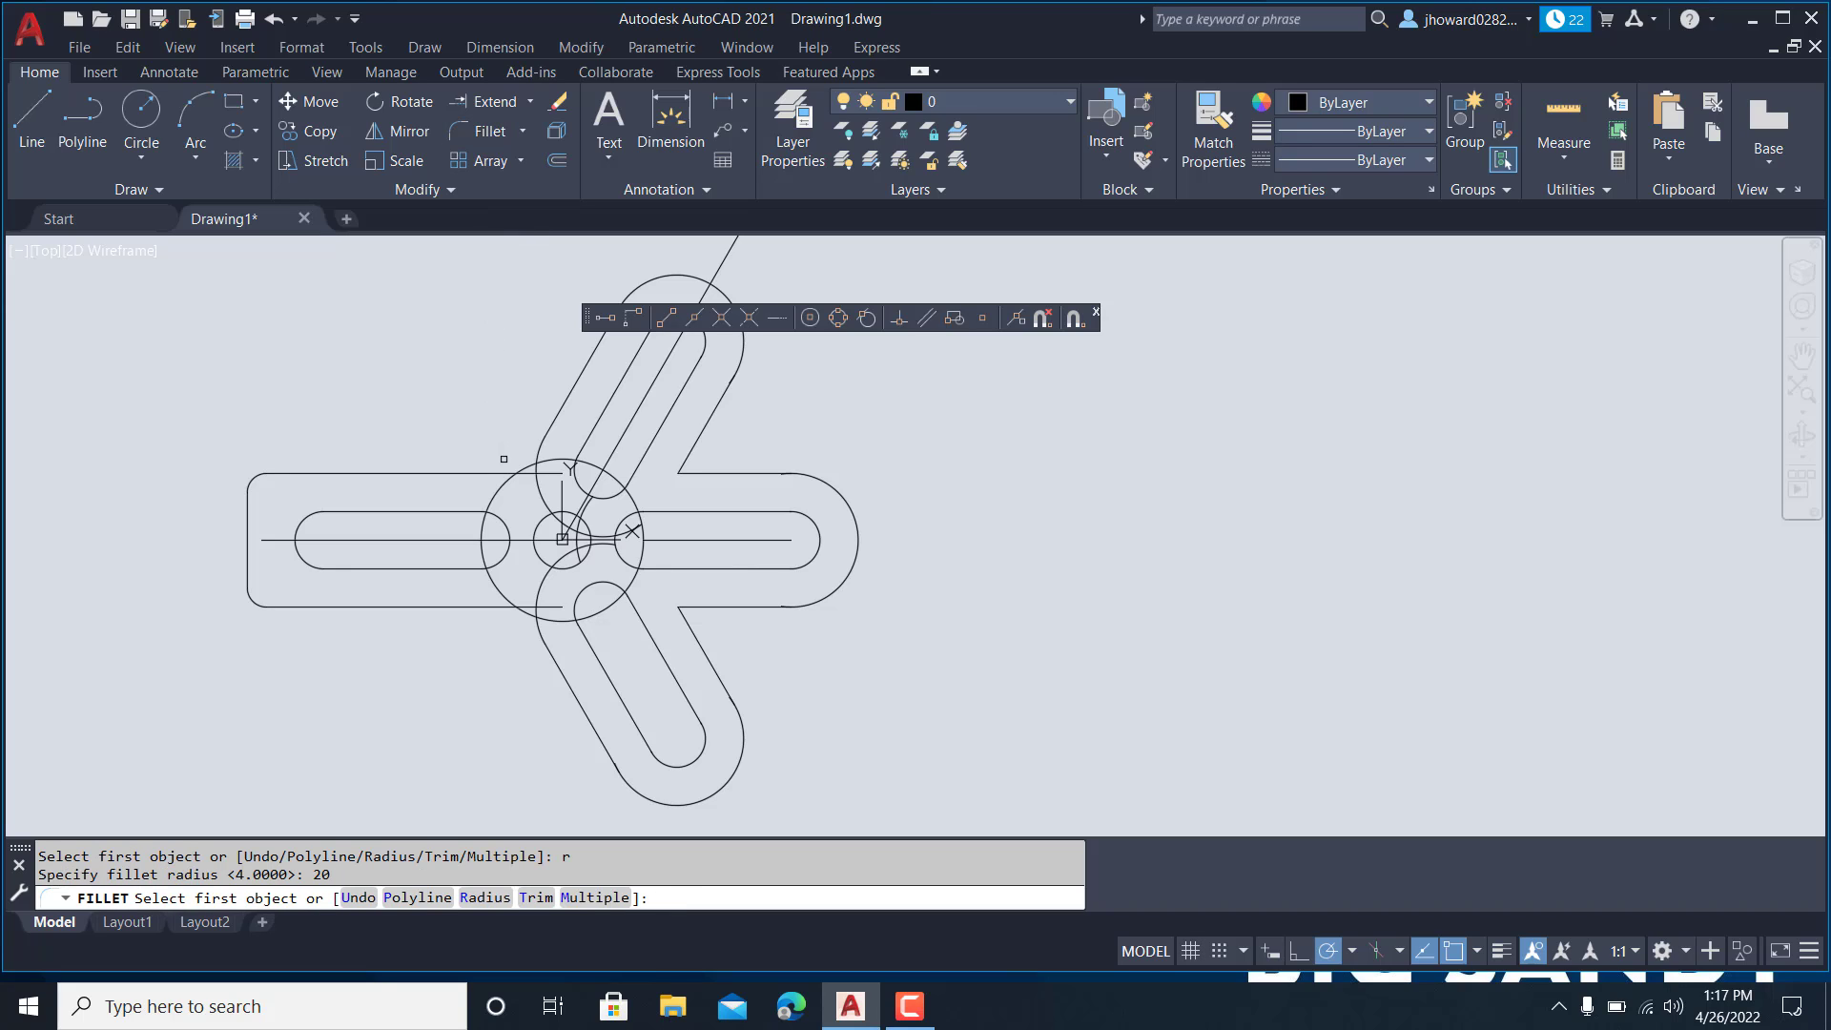
pyautogui.click(494, 471)
pyautogui.click(555, 420)
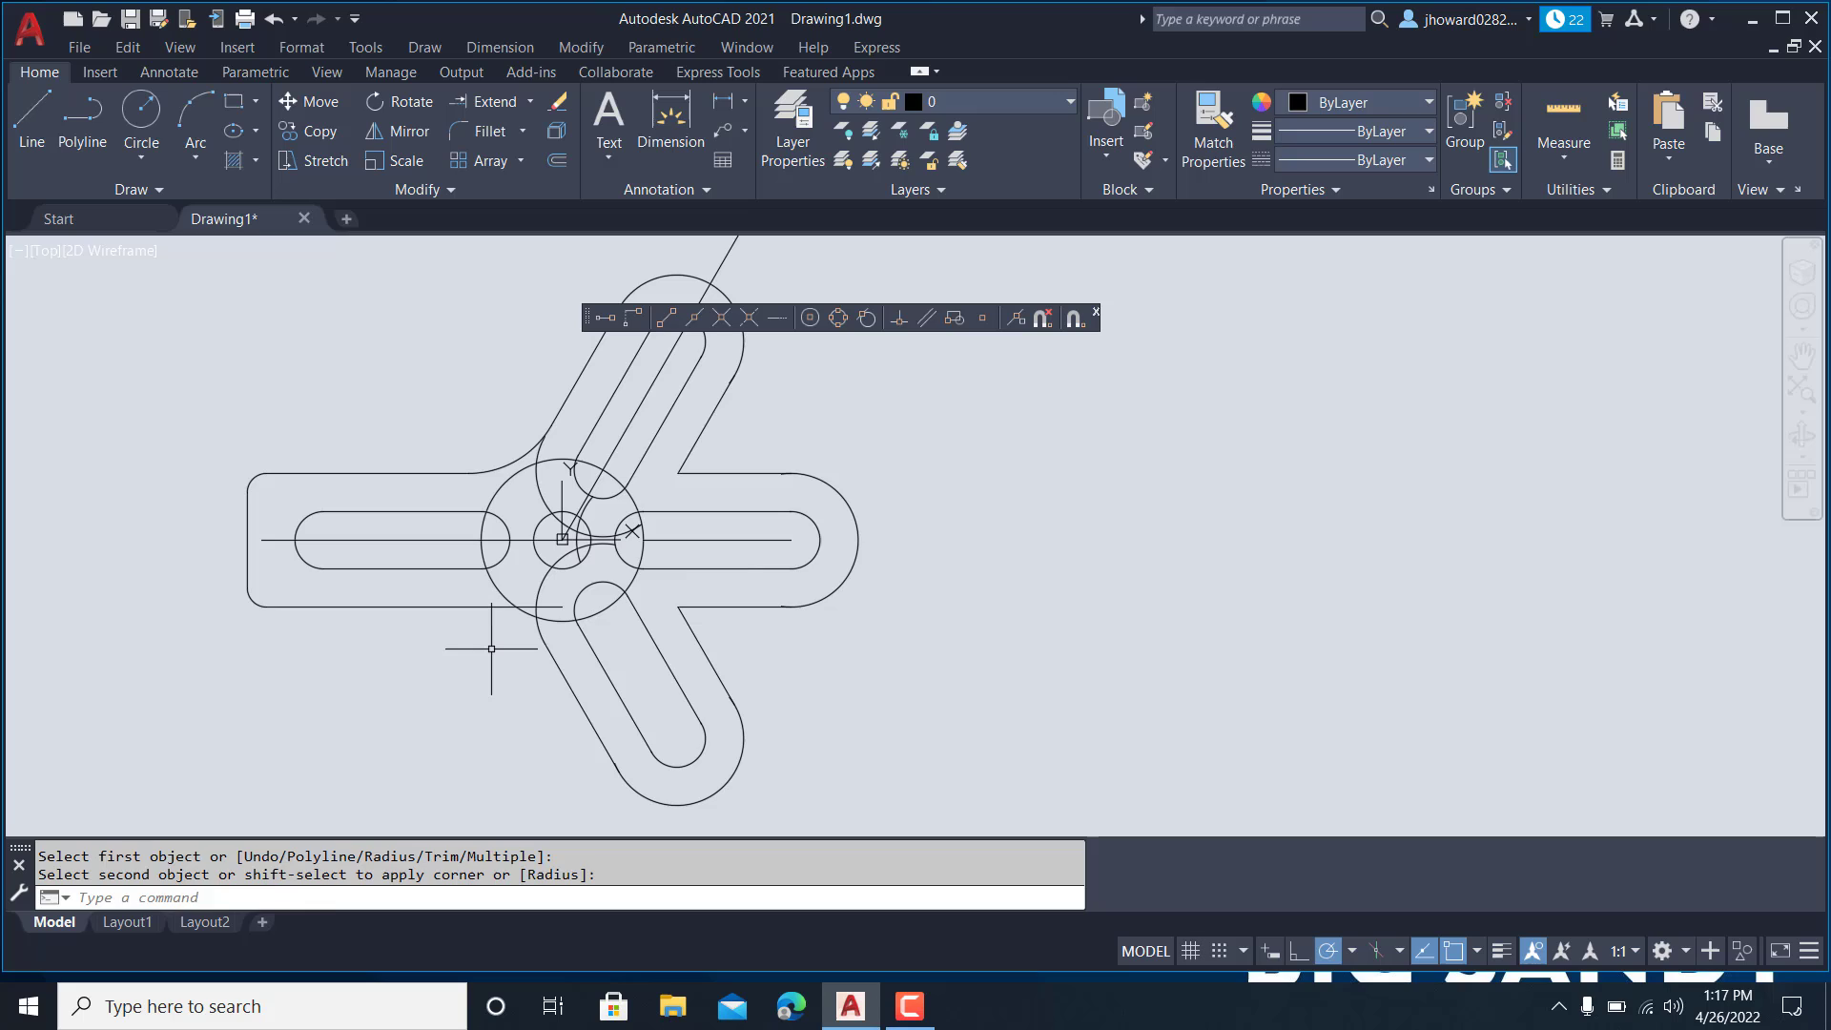
pyautogui.press('Return')
pyautogui.click(493, 607)
pyautogui.click(536, 643)
pyautogui.press('Escape')
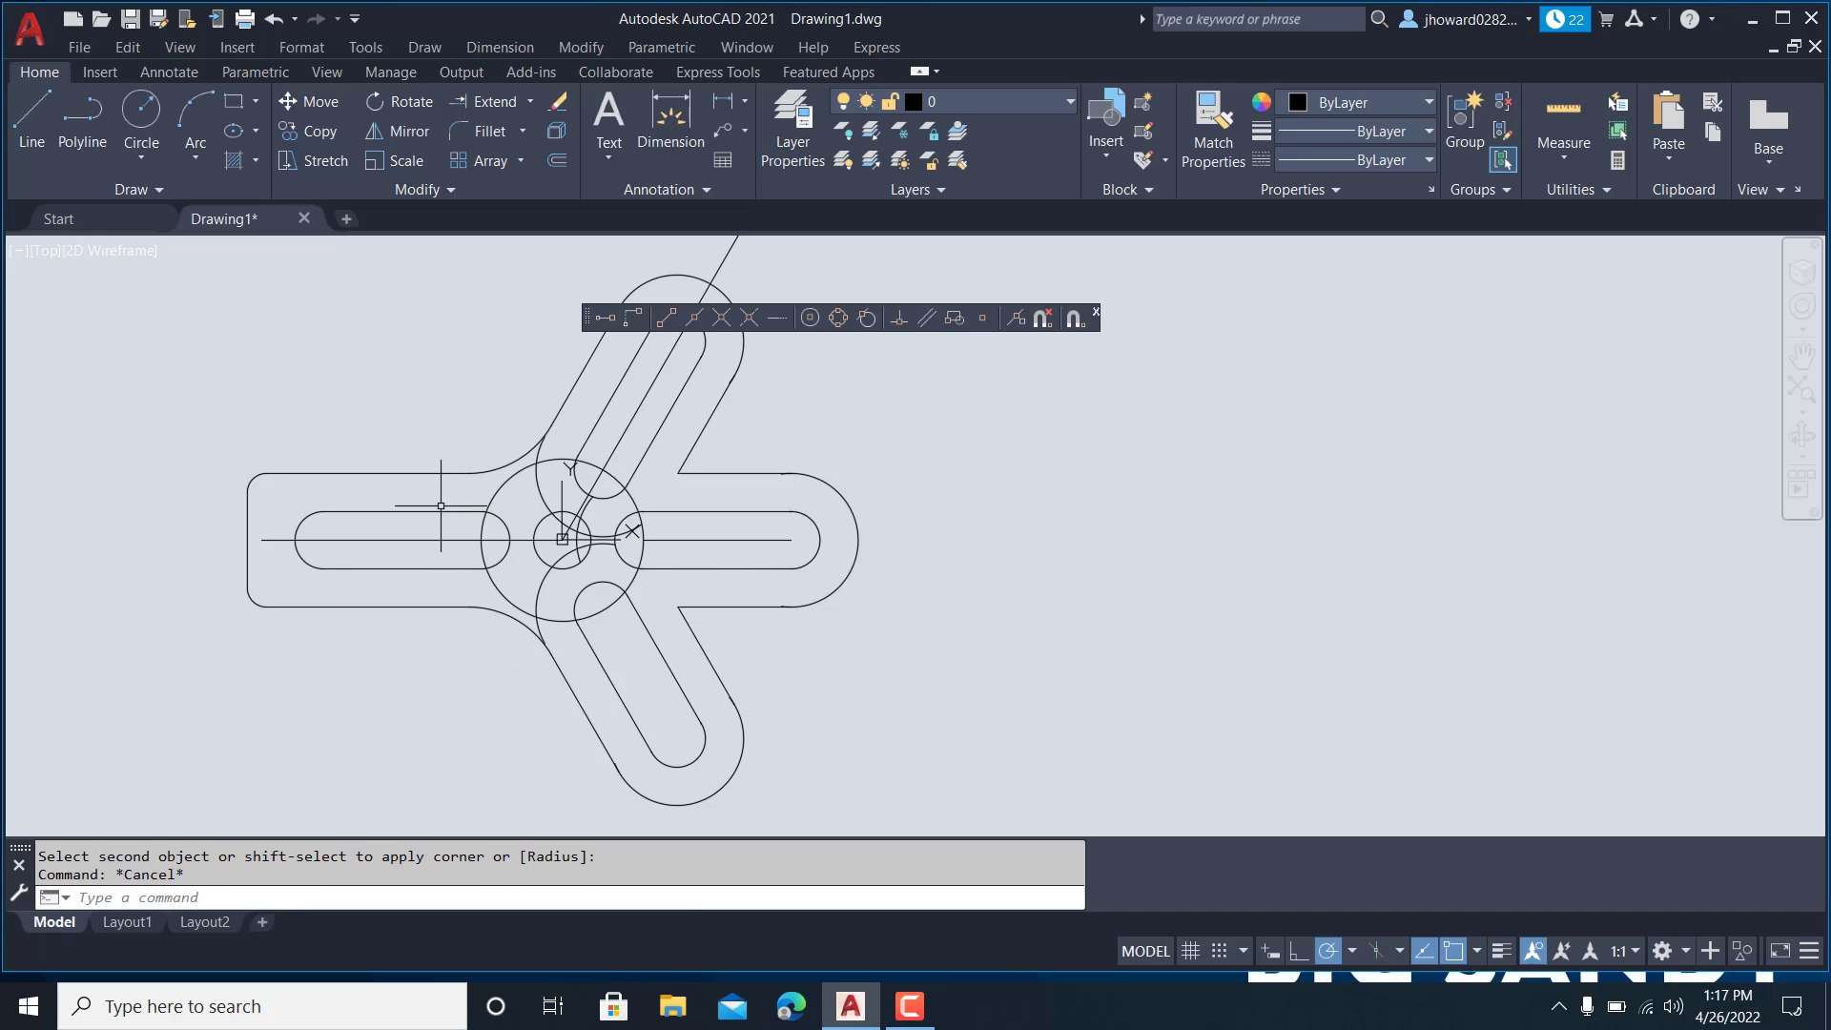
pyautogui.moveTo(624, 498); pyautogui.dragTo(570, 522, button='middle')
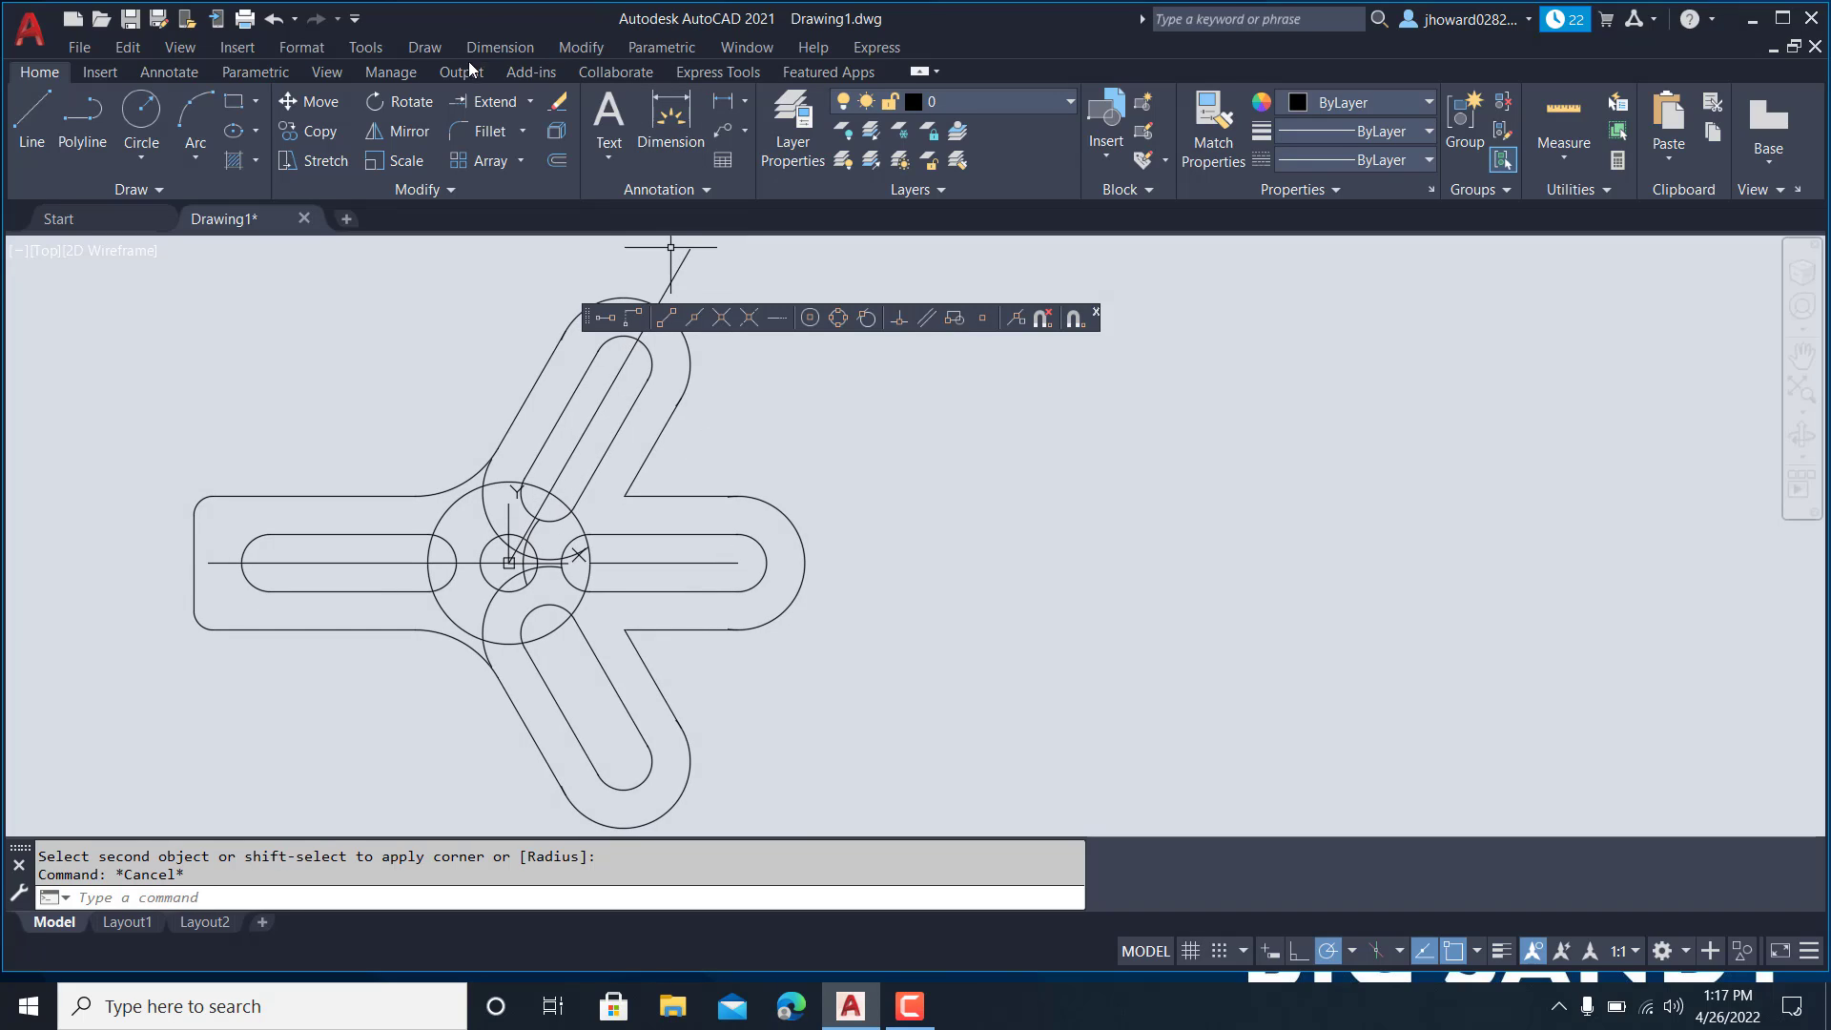
# - Trim a leftover segment and the first fenced arc inside the central hub
pyautogui.click(531, 101)
pyautogui.click(506, 122)
pyautogui.scroll(2, 506, 532)
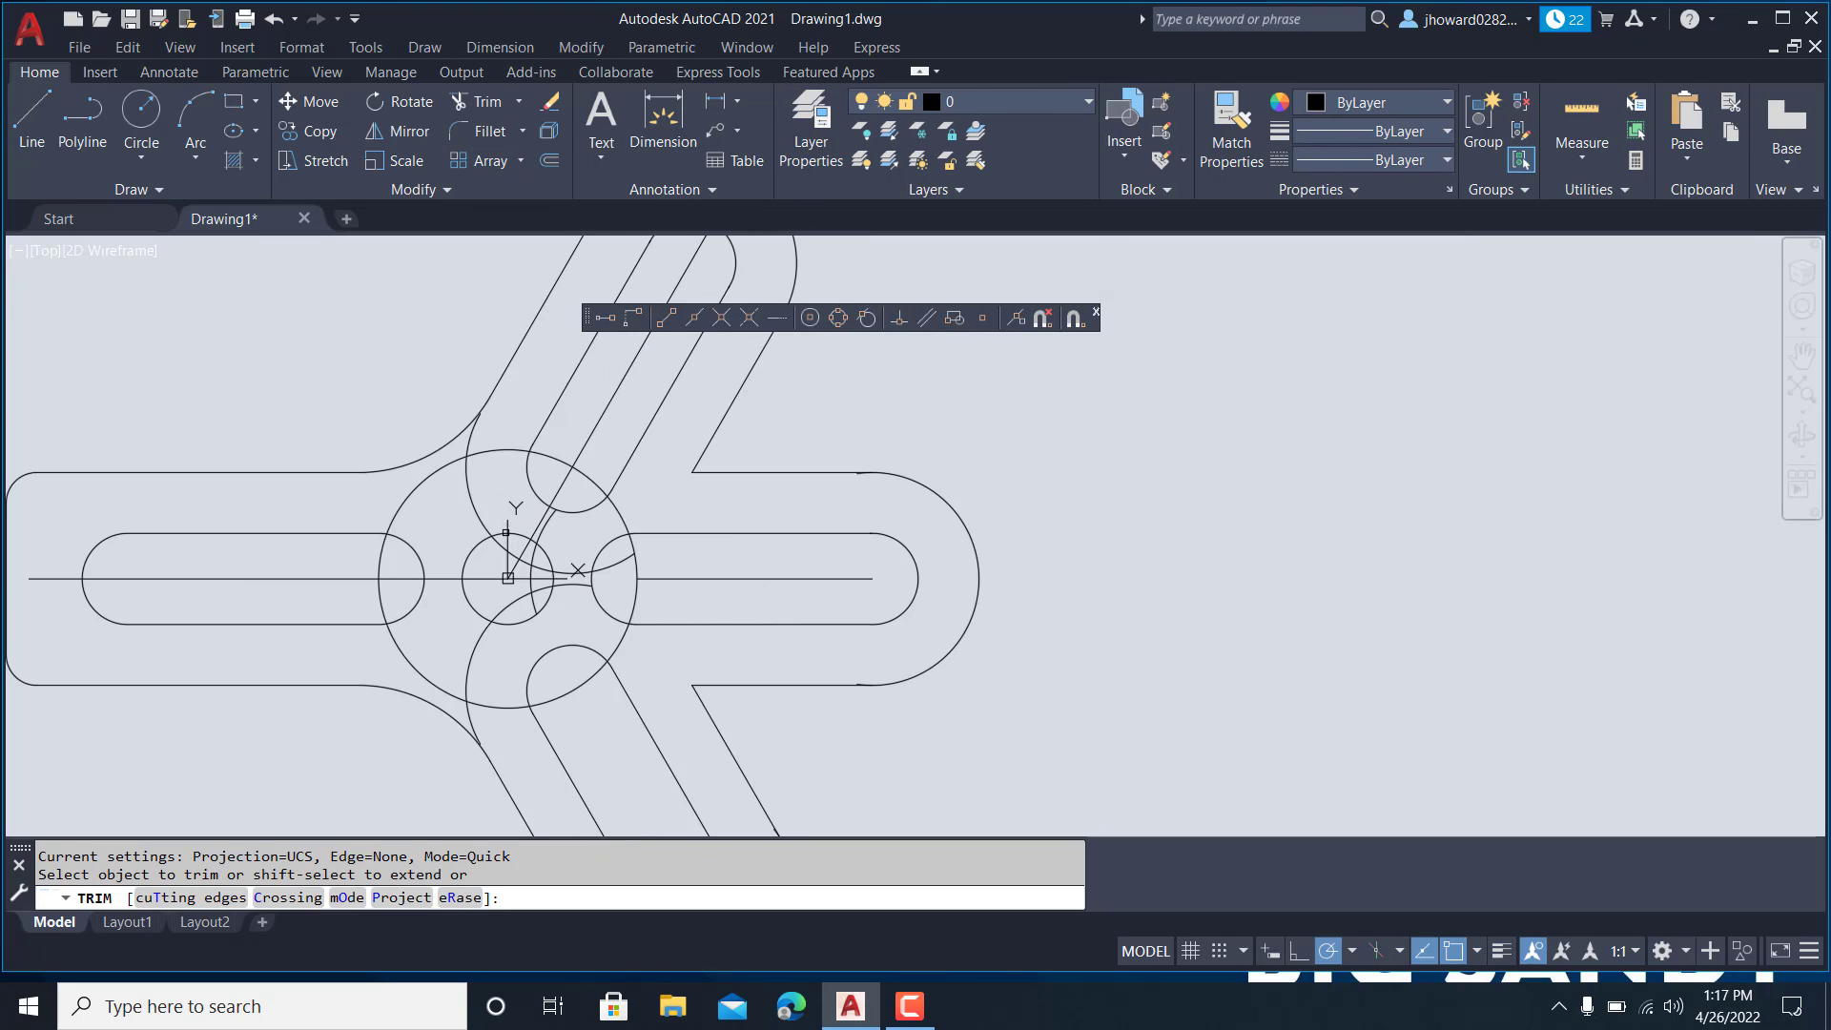
pyautogui.click(469, 441)
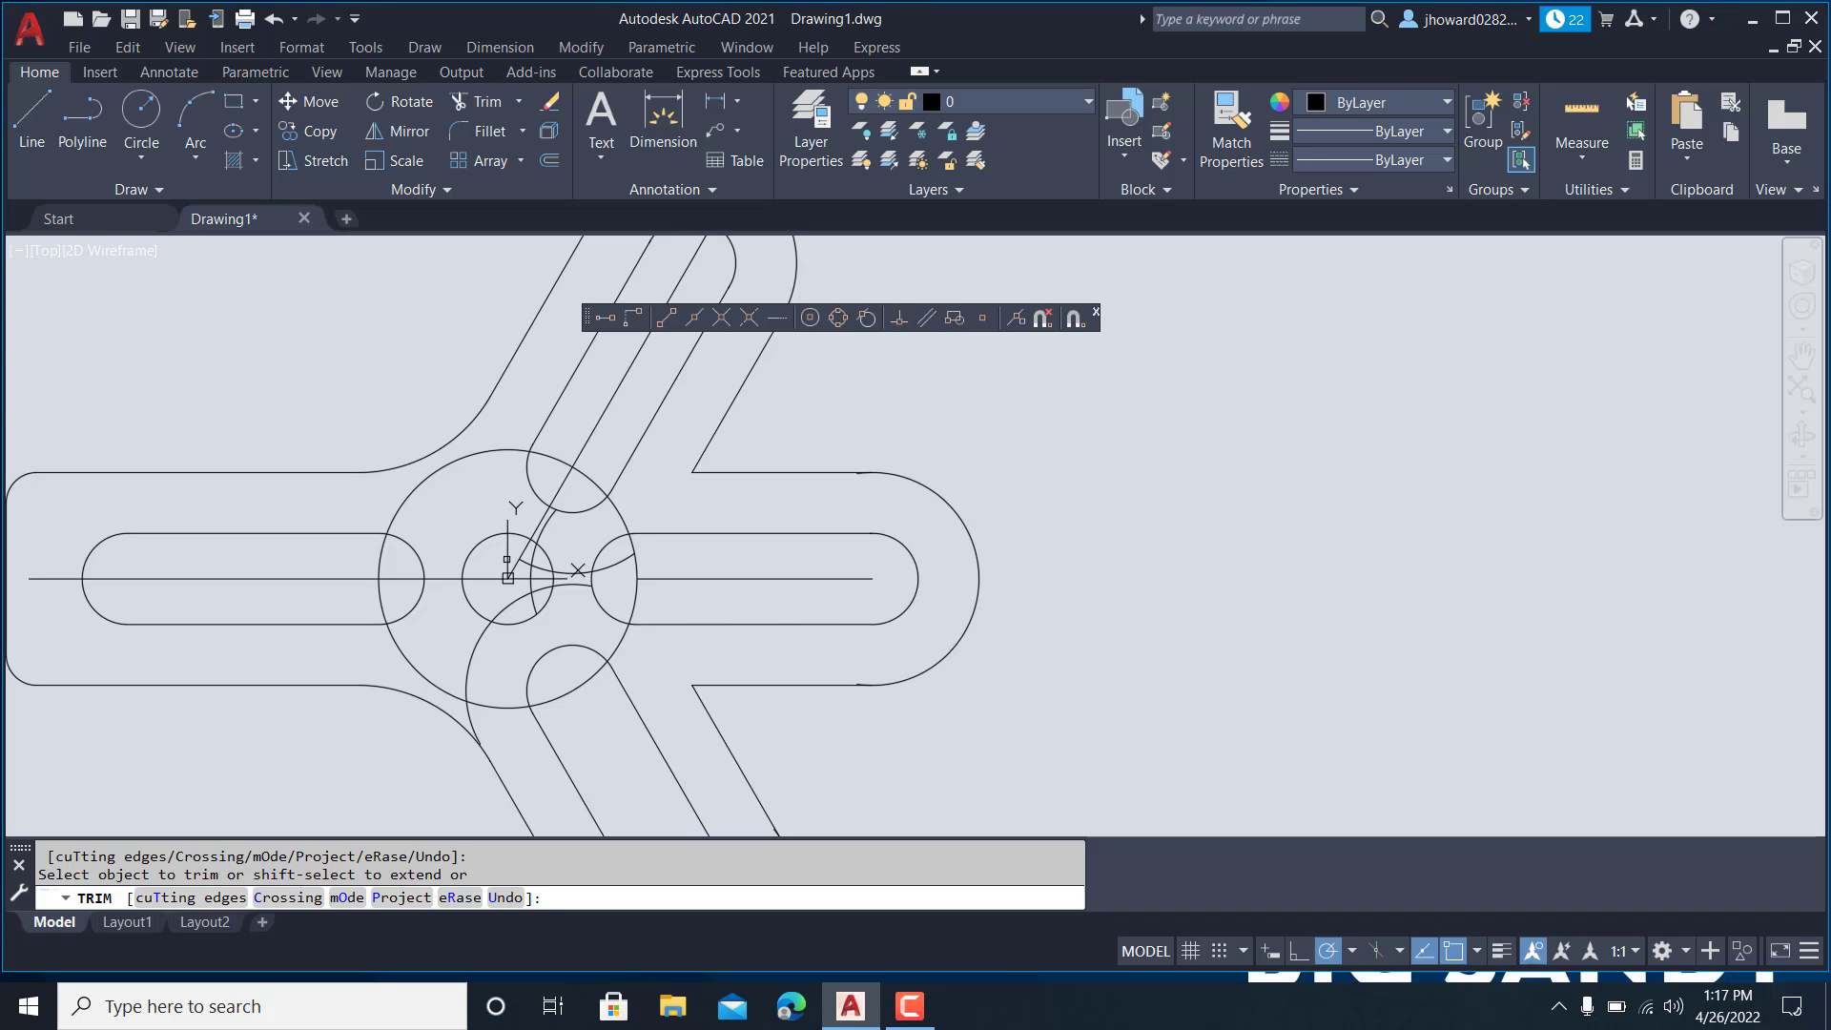
pyautogui.scroll(4, 532, 581)
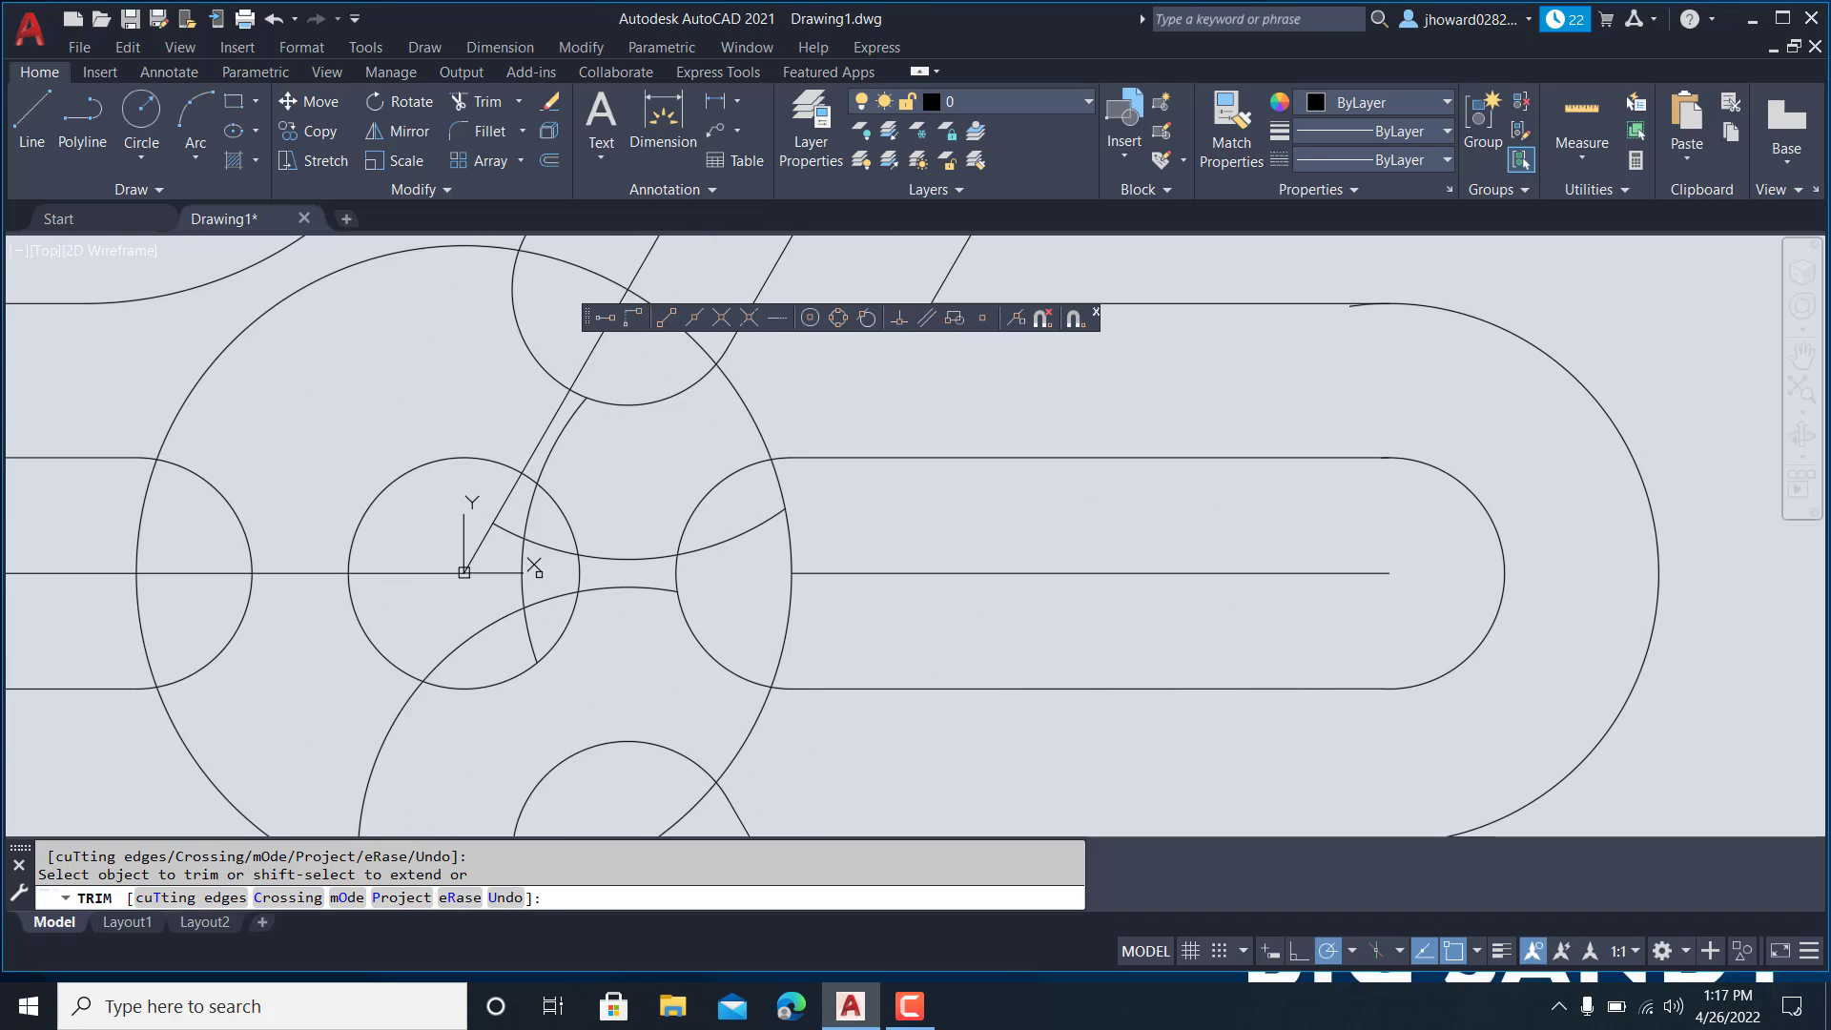
pyautogui.click(534, 564)
pyautogui.press('Return')
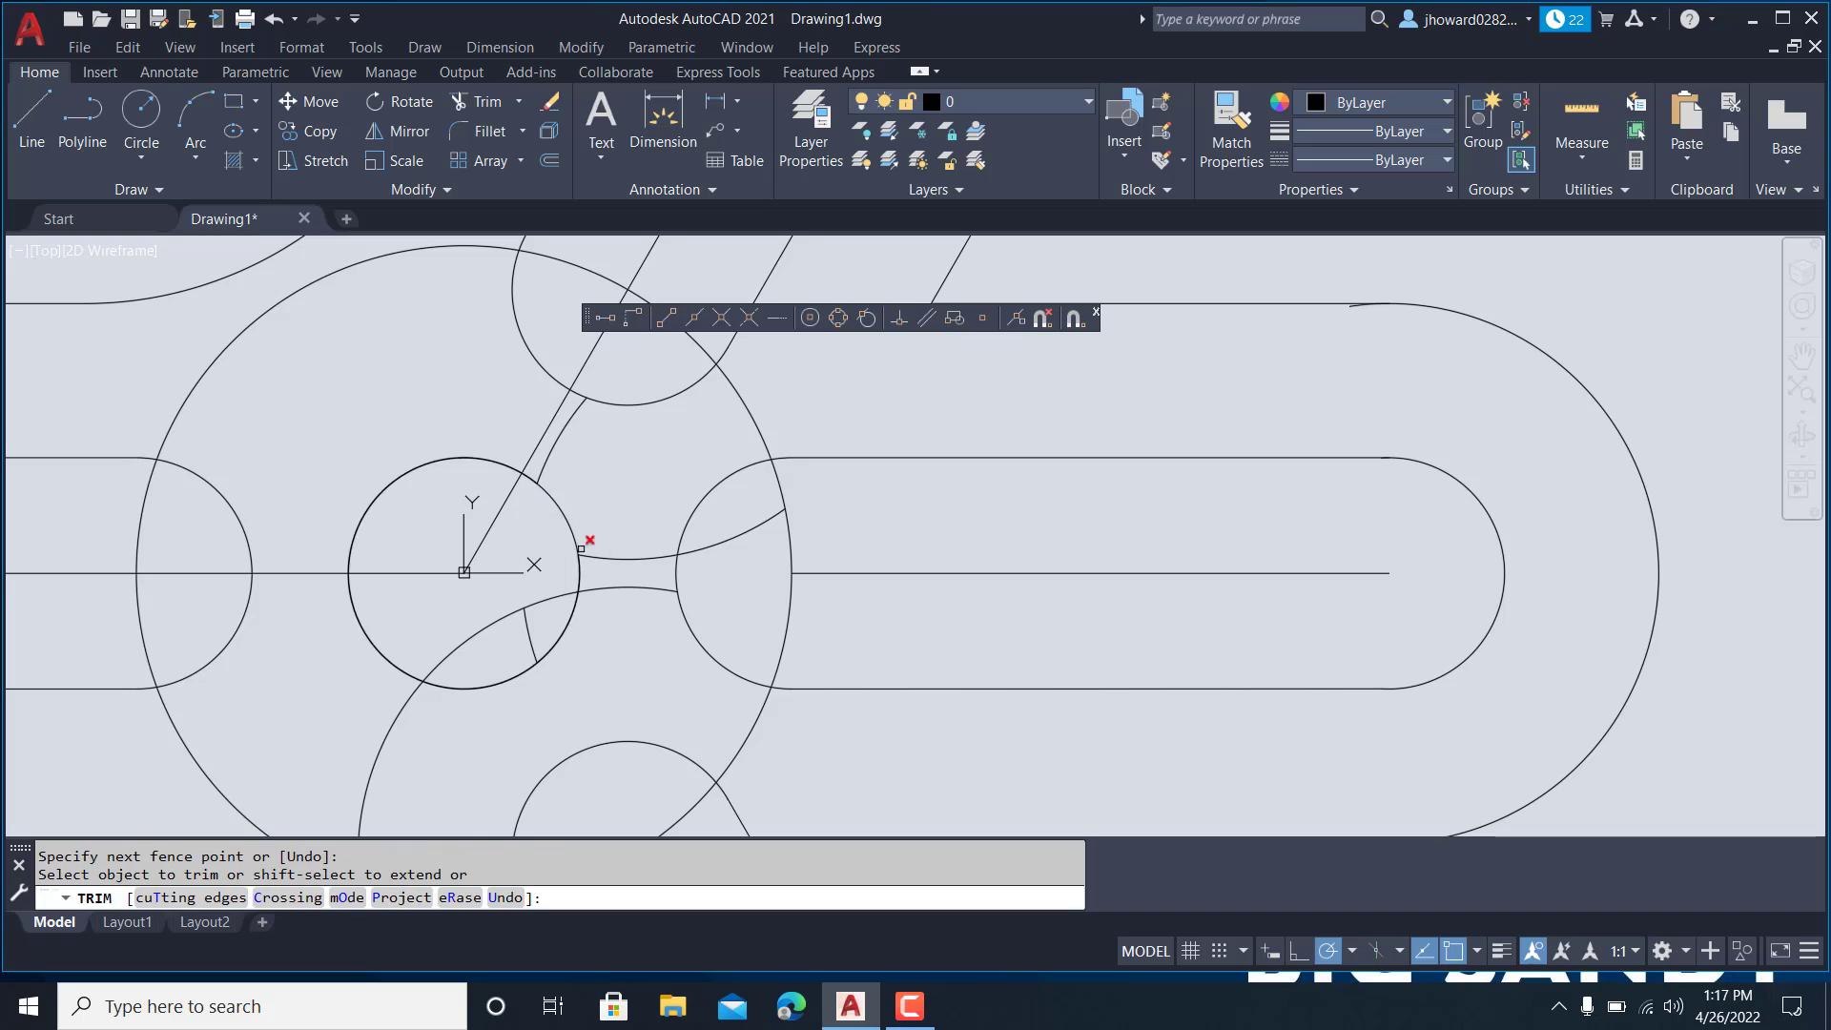
# - Fence-trim the remaining hub arc pieces and the stray segment inside the small circle
pyautogui.click(630, 565)
pyautogui.press('Return')
pyautogui.click(616, 520)
pyautogui.click(555, 432)
pyautogui.press('Return')
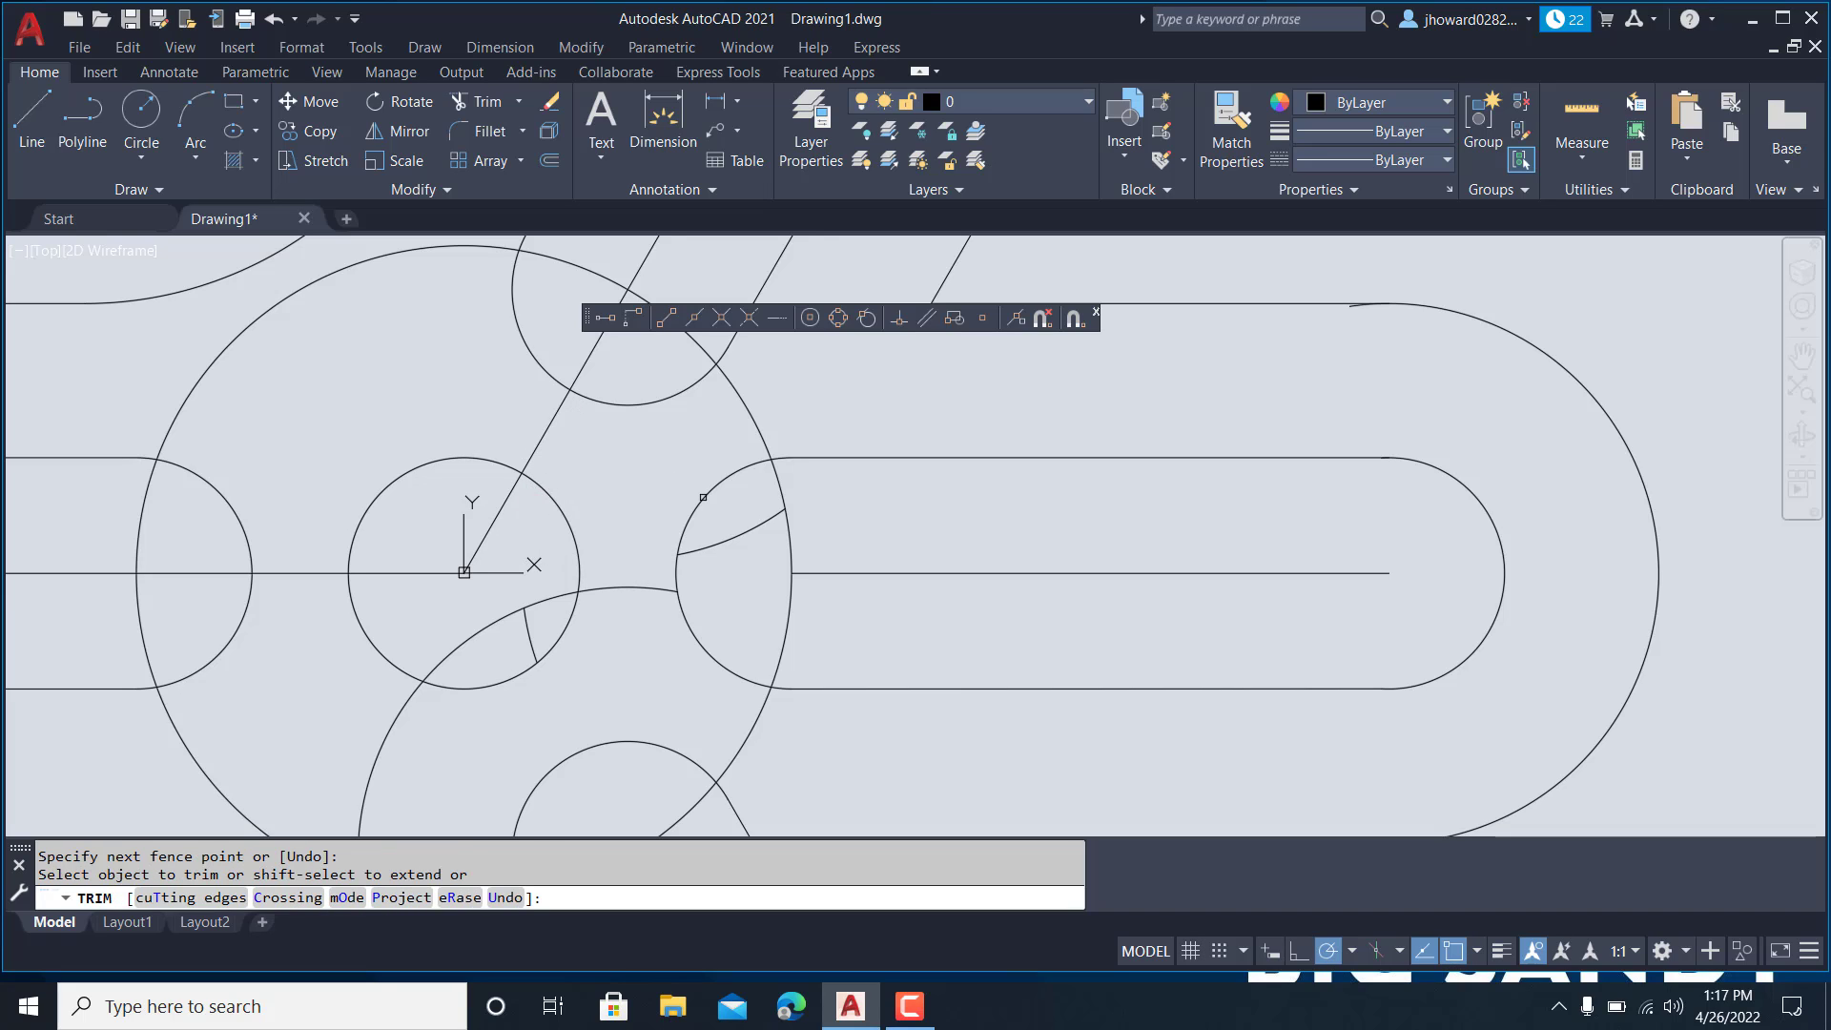
pyautogui.press('Return')
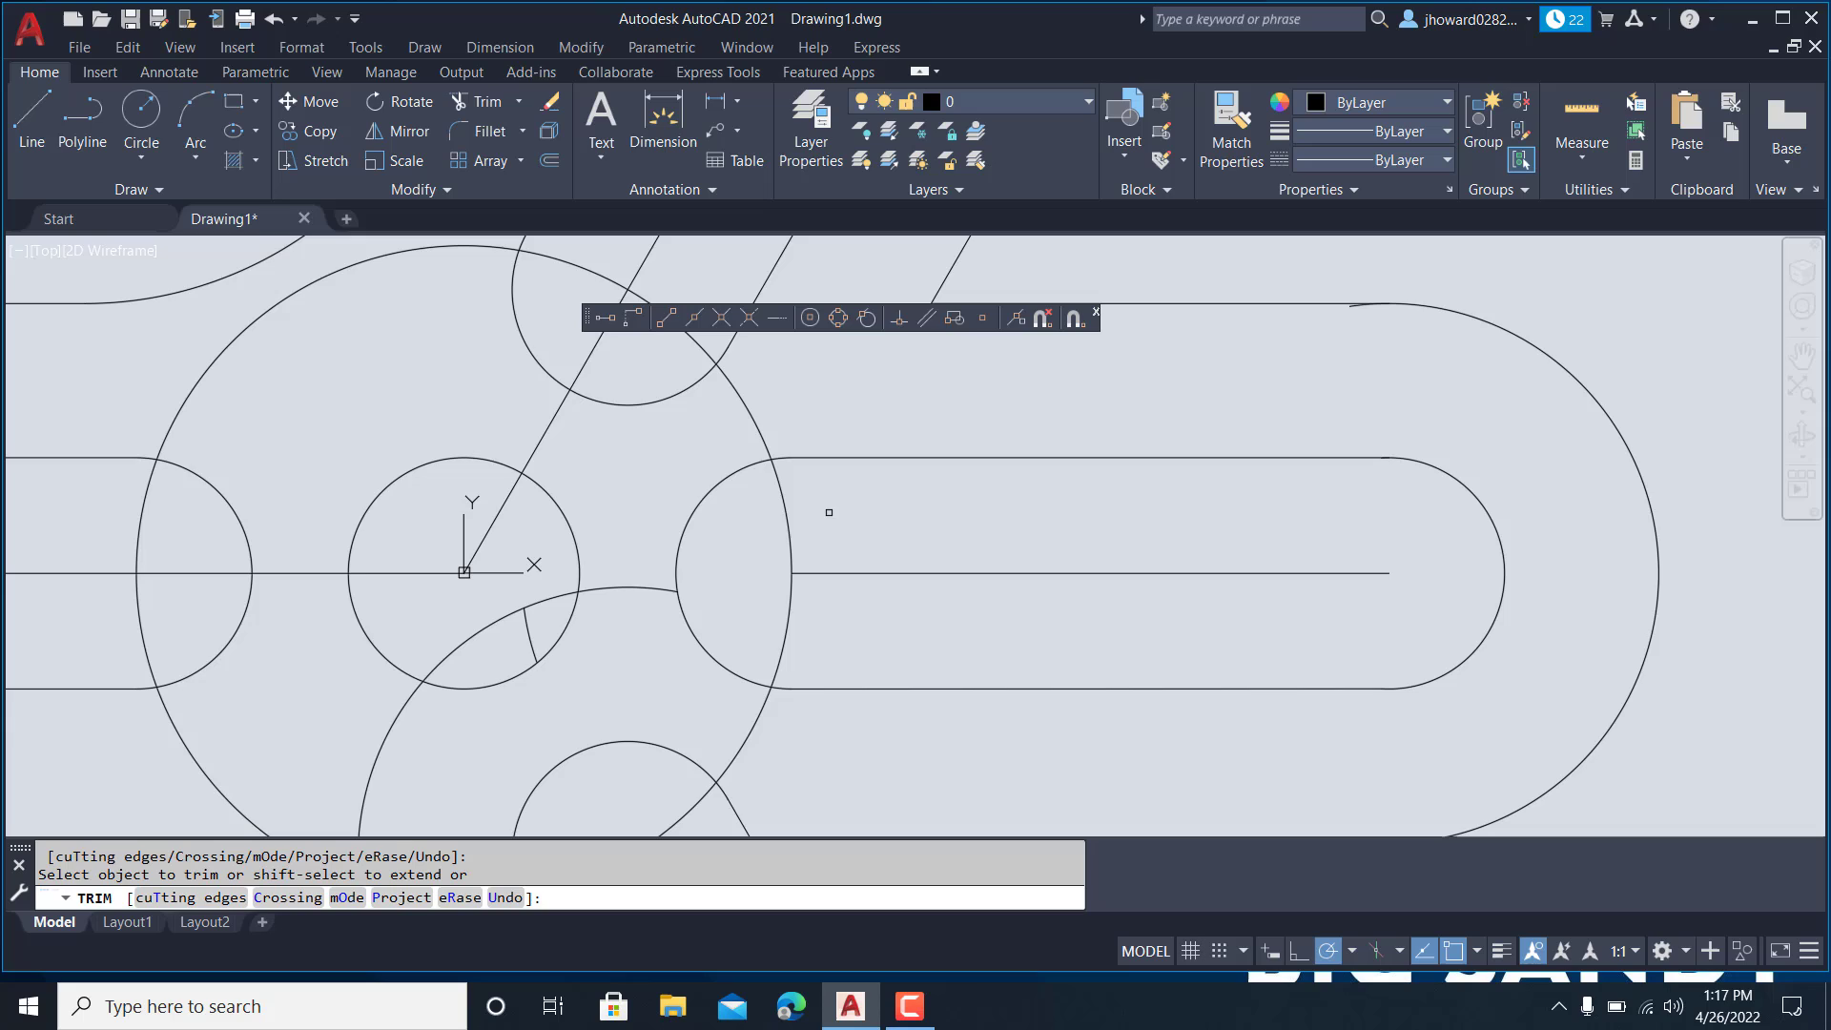
pyautogui.scroll(-2, 802, 503)
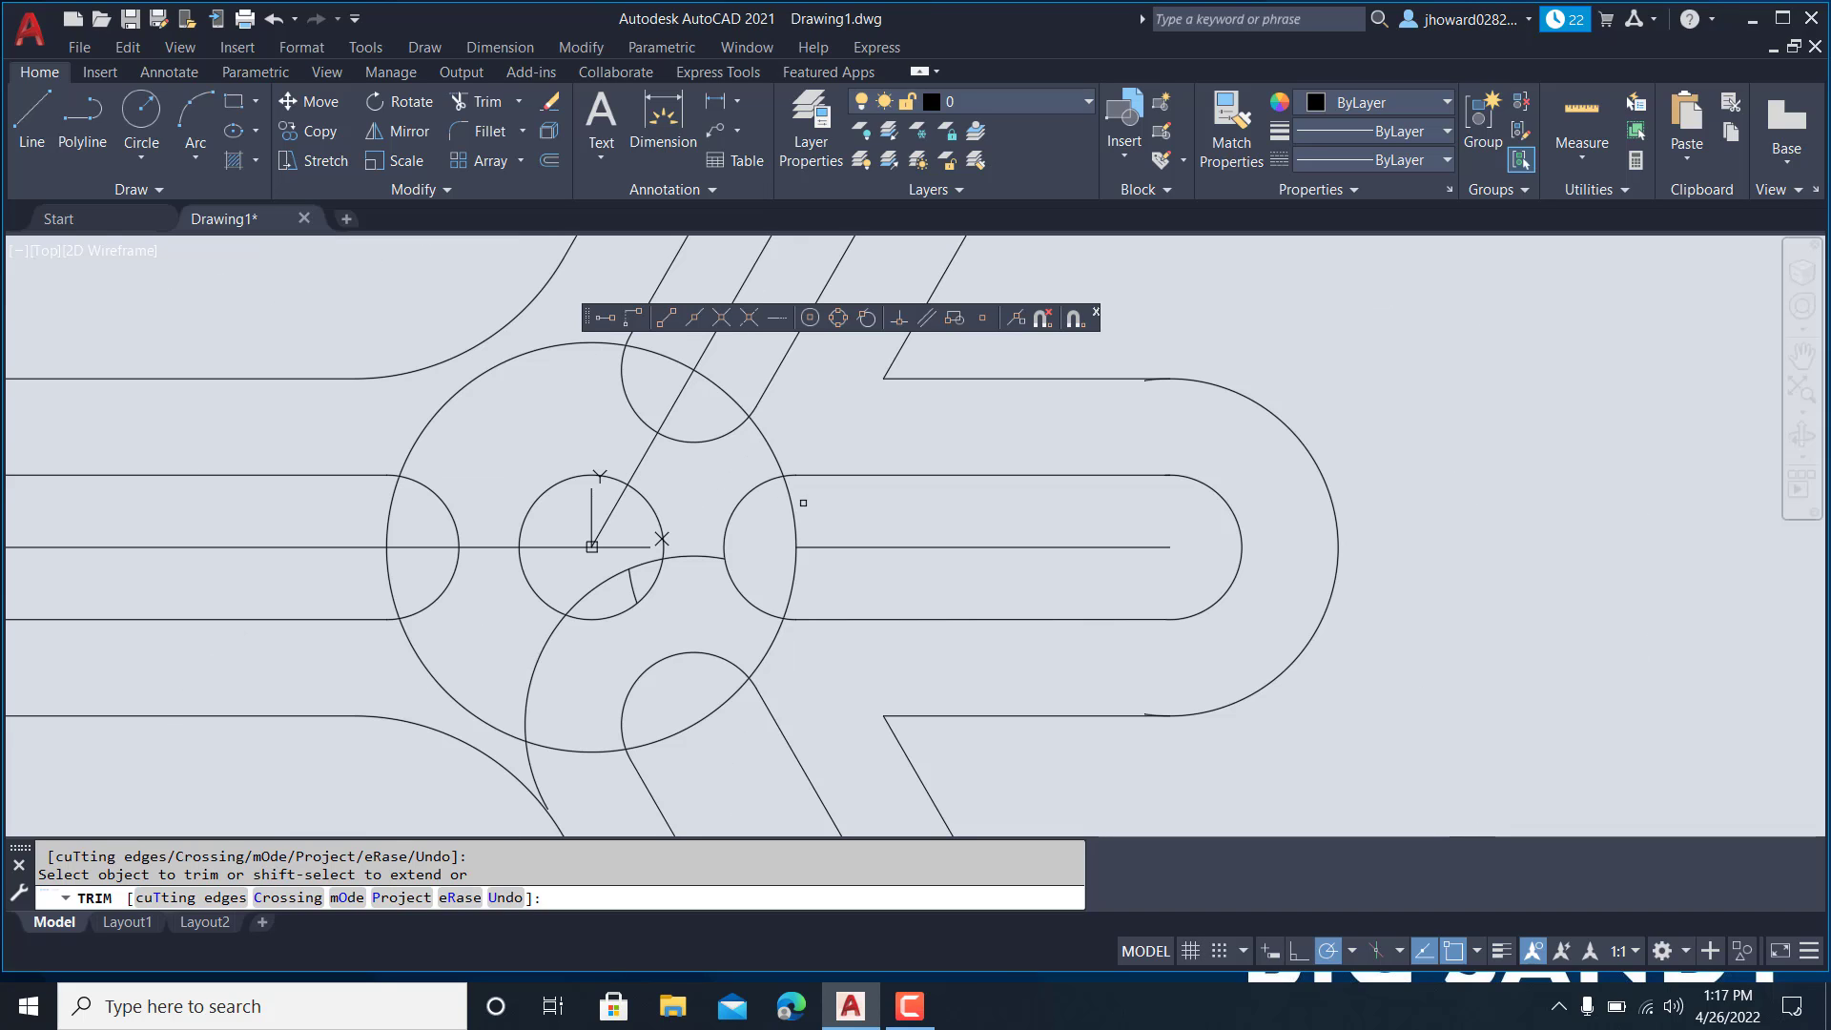
pyautogui.click(699, 595)
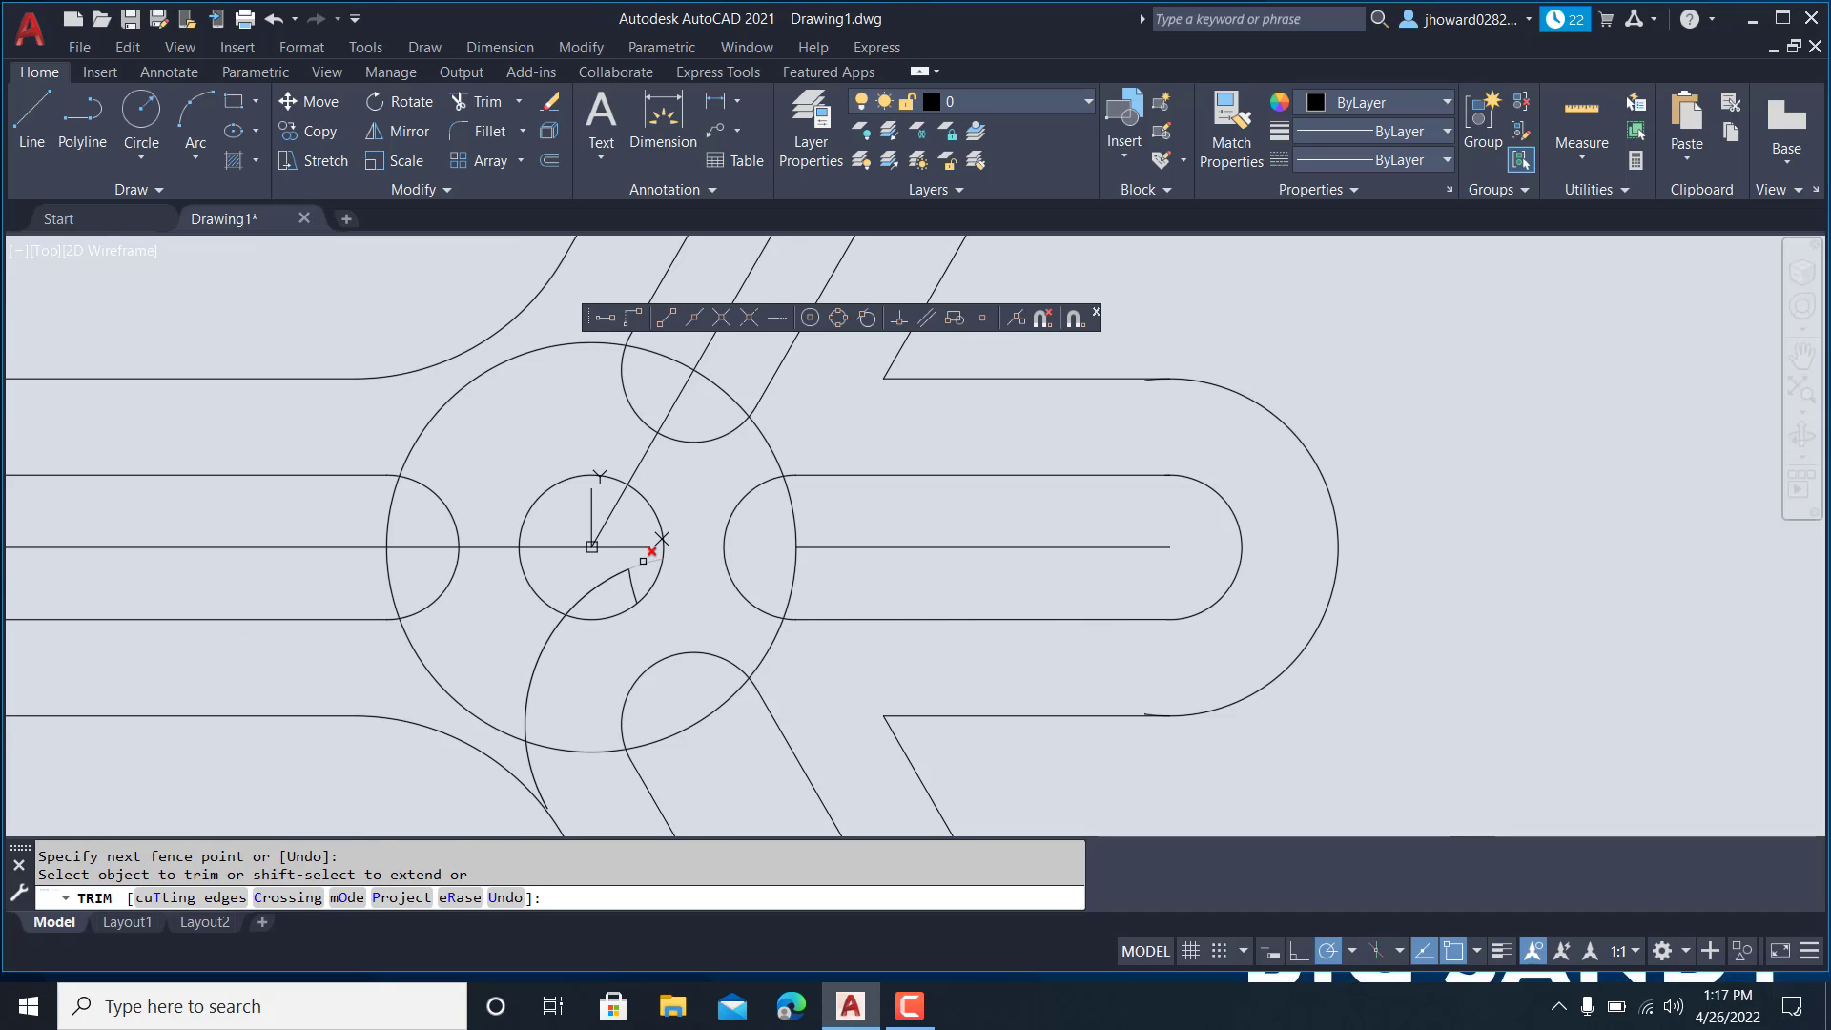
pyautogui.press('Return')
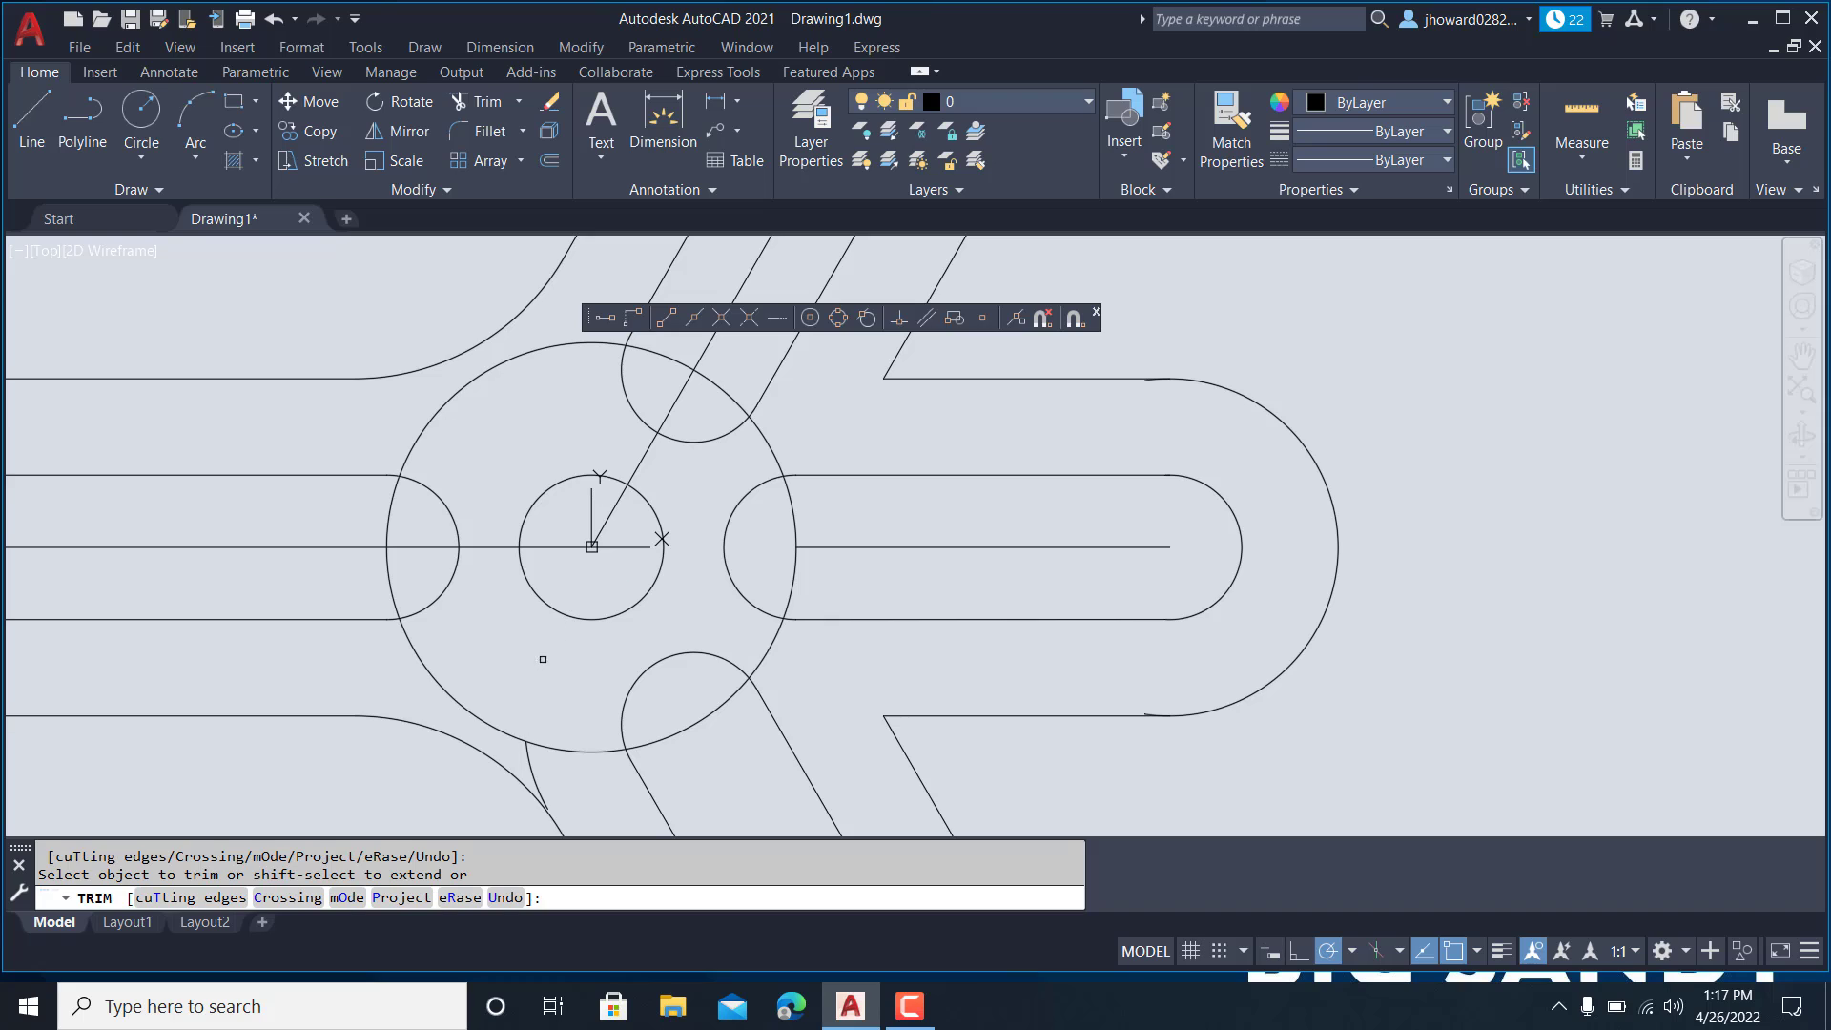
pyautogui.click(531, 763)
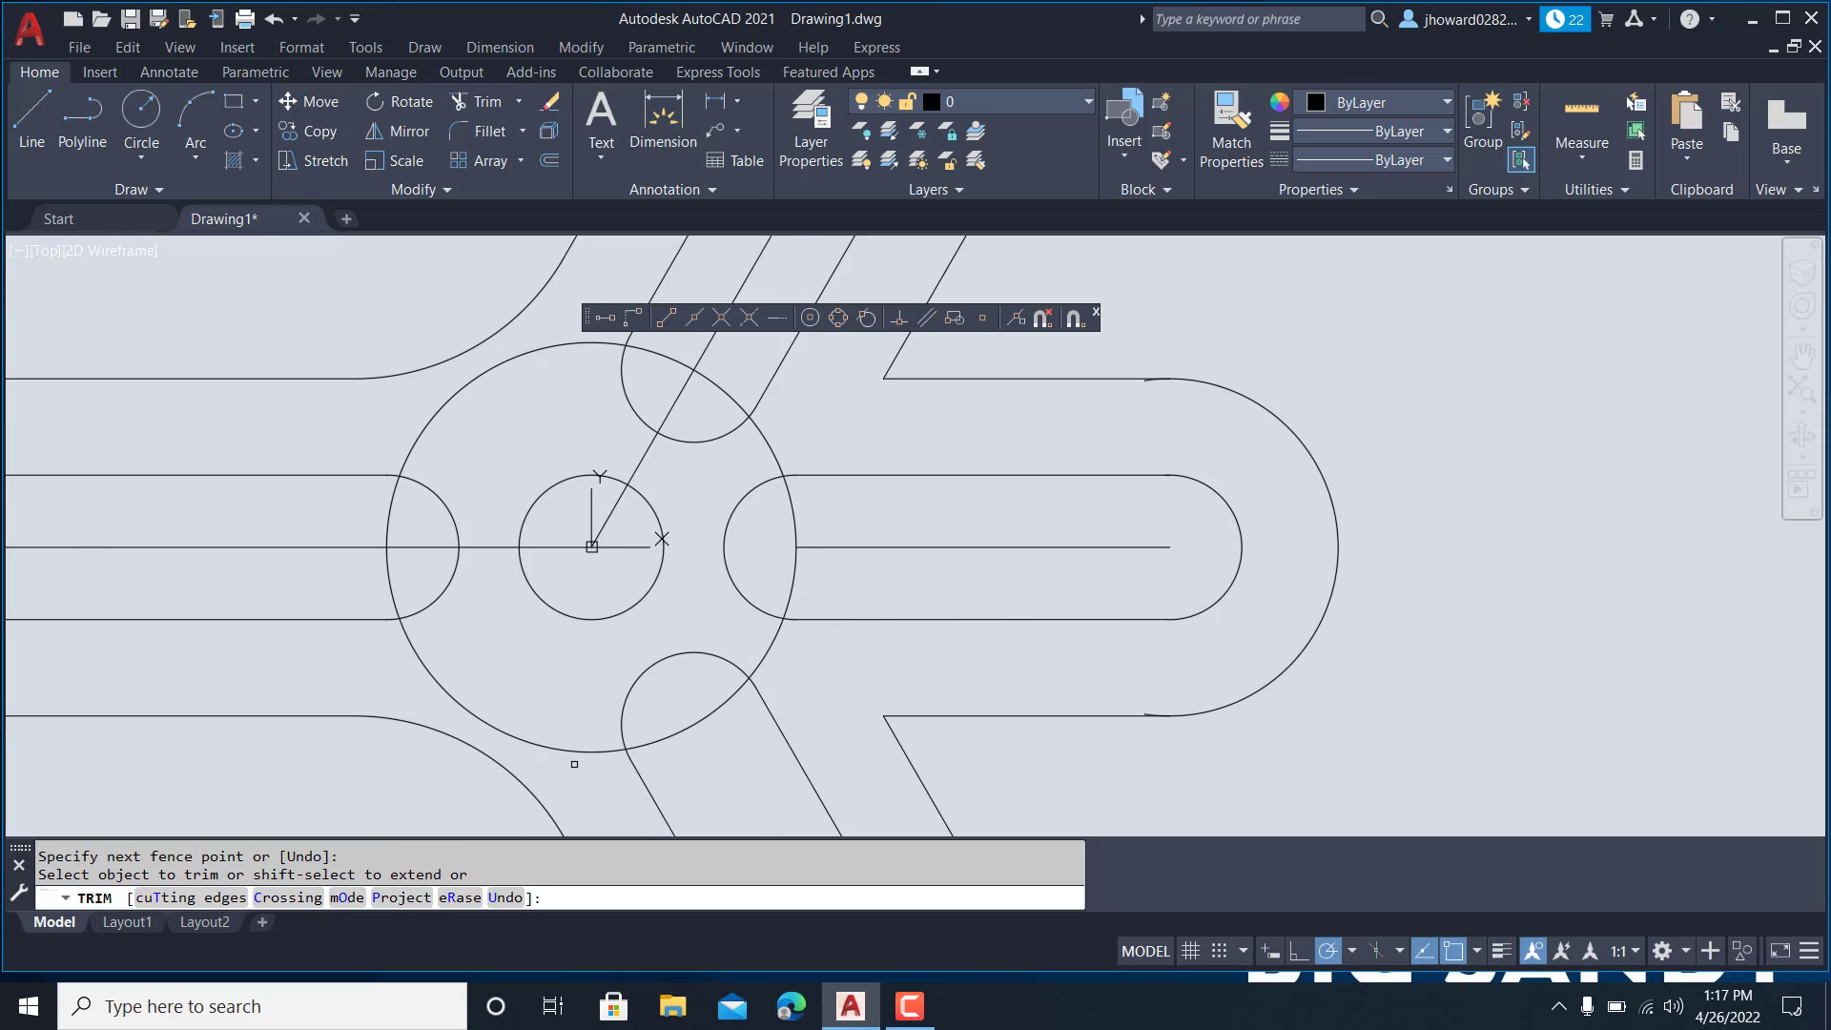
pyautogui.scroll(-4, 574, 764)
# - Trim the small stray segments where the arm edges meet the nearby arc
pyautogui.moveTo(668, 687); pyautogui.dragTo(722, 553, button='middle')
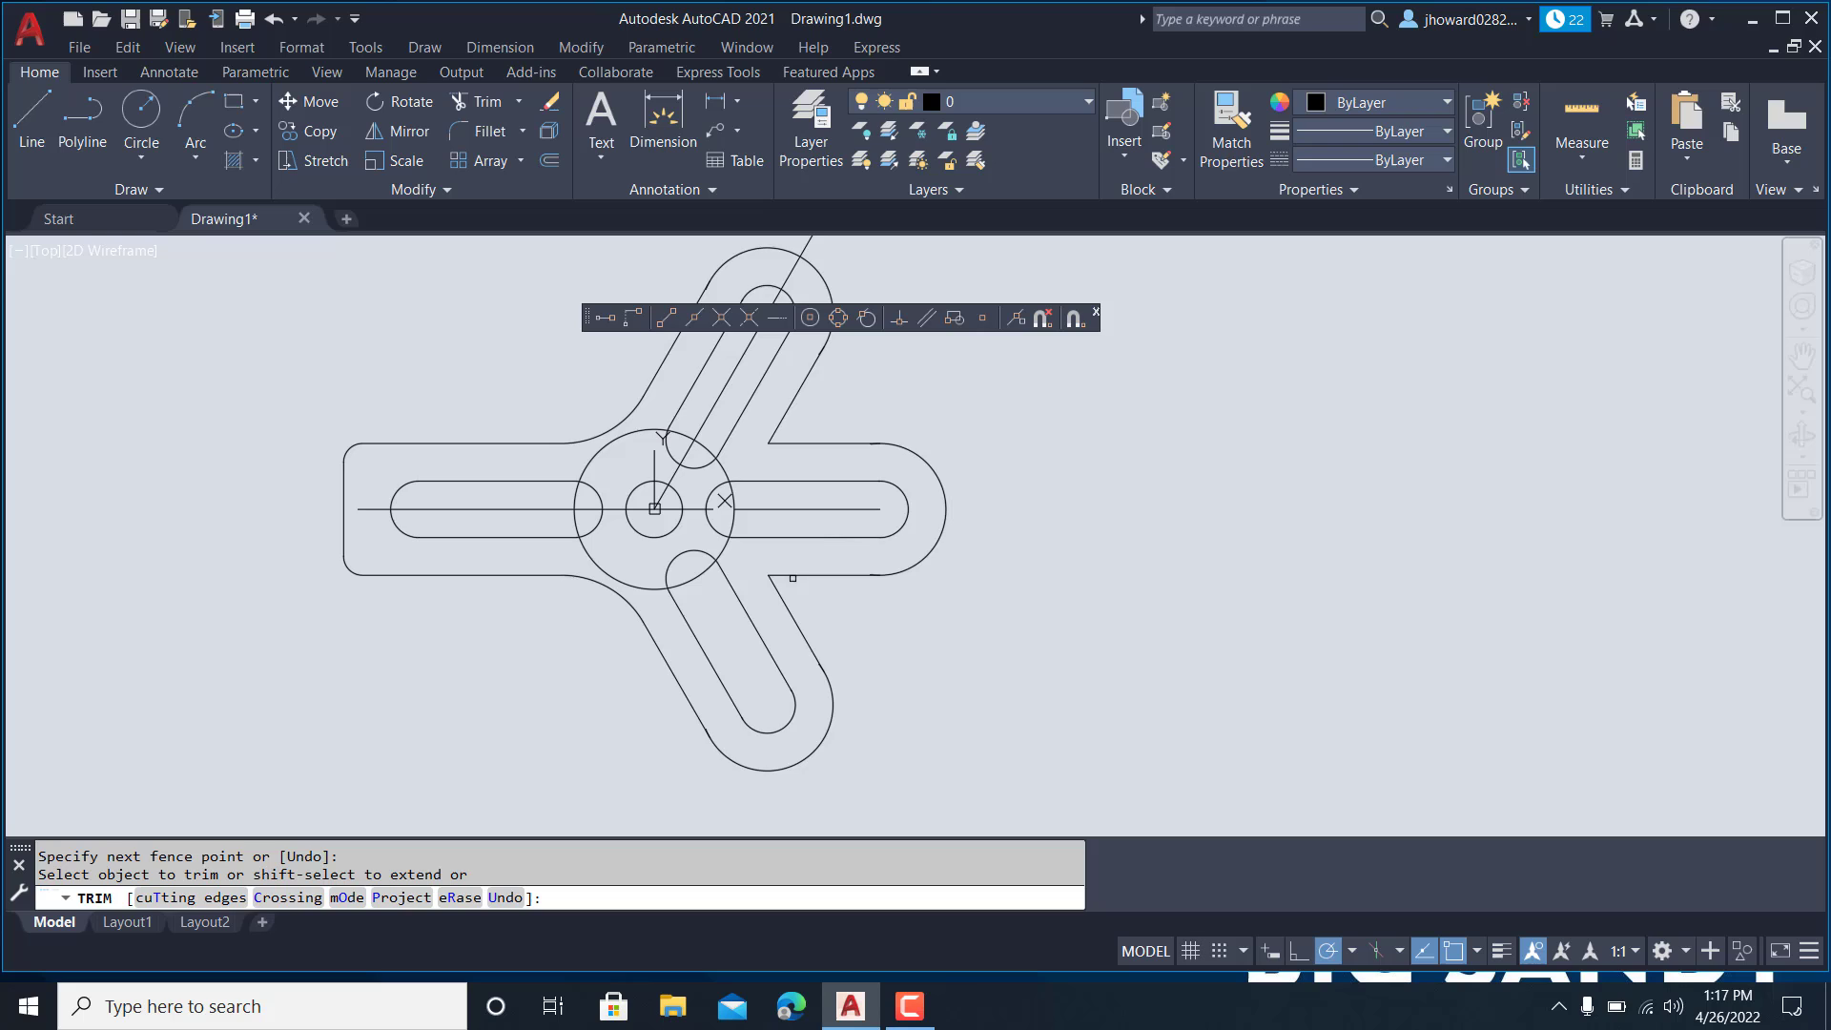
pyautogui.scroll(8, 814, 605)
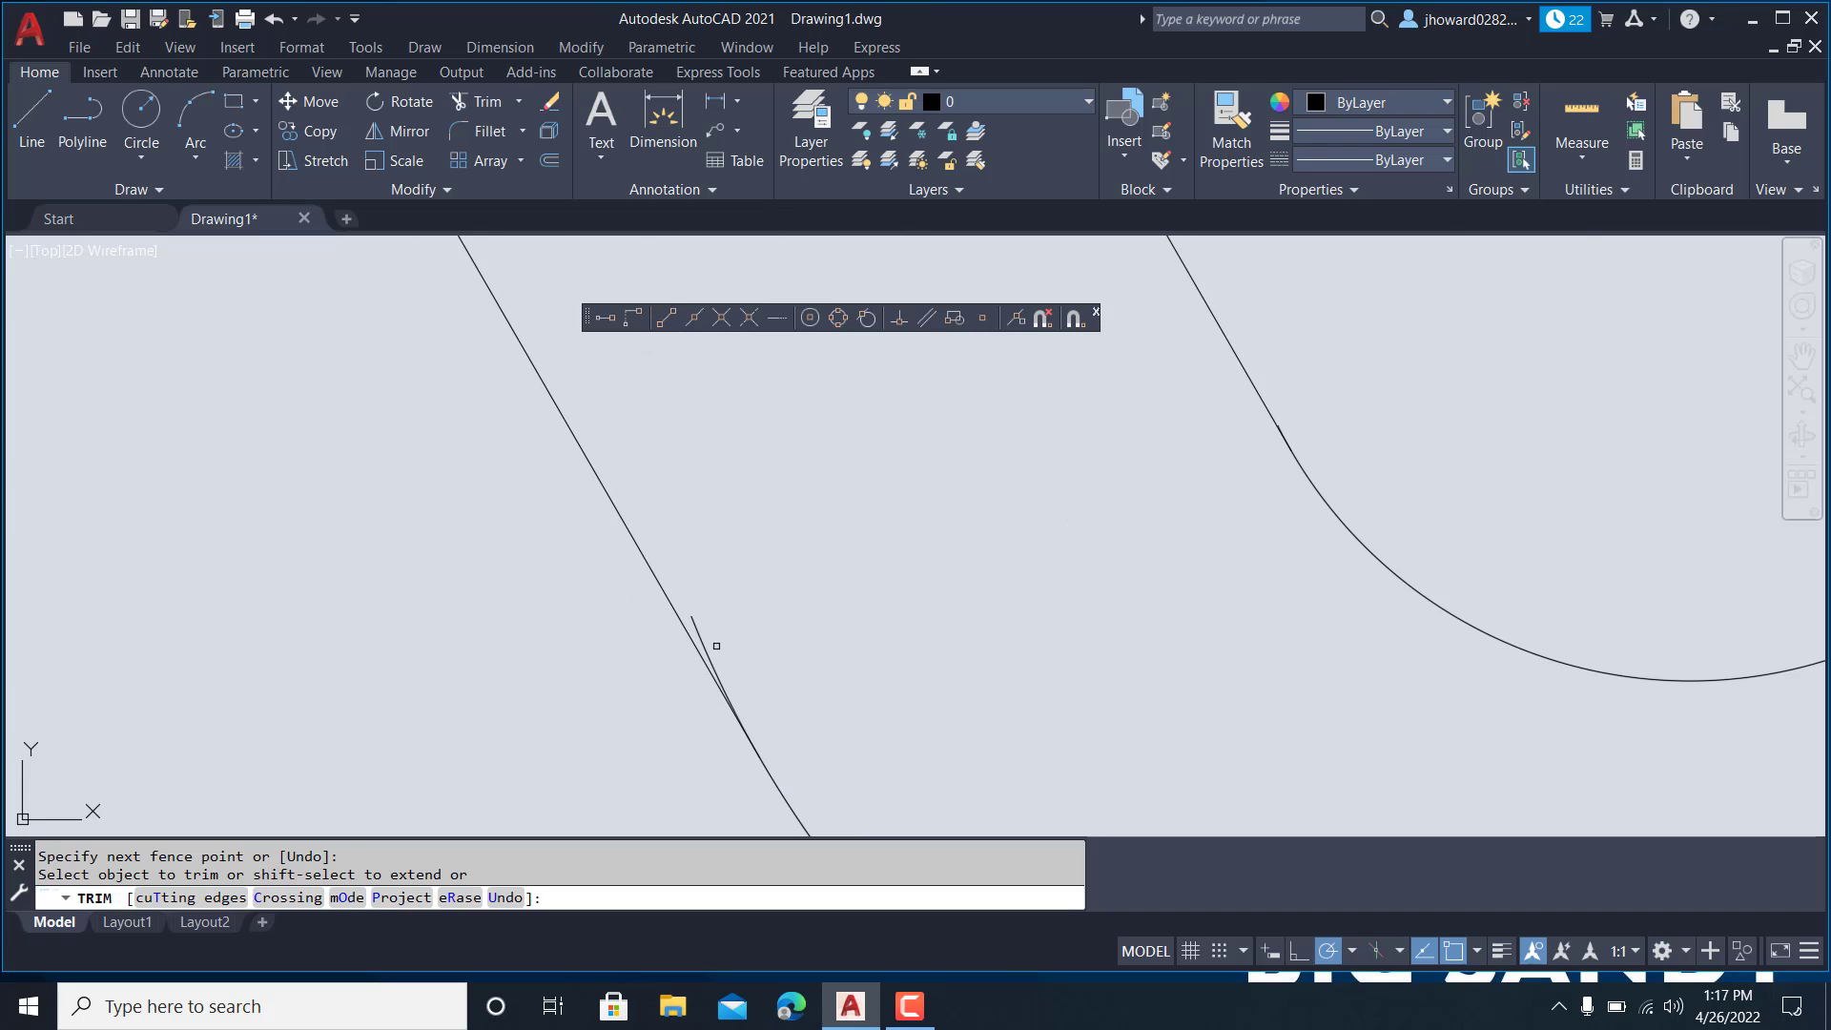
pyautogui.press('Return')
pyautogui.scroll(-5, 719, 638)
pyautogui.scroll(4, 888, 569)
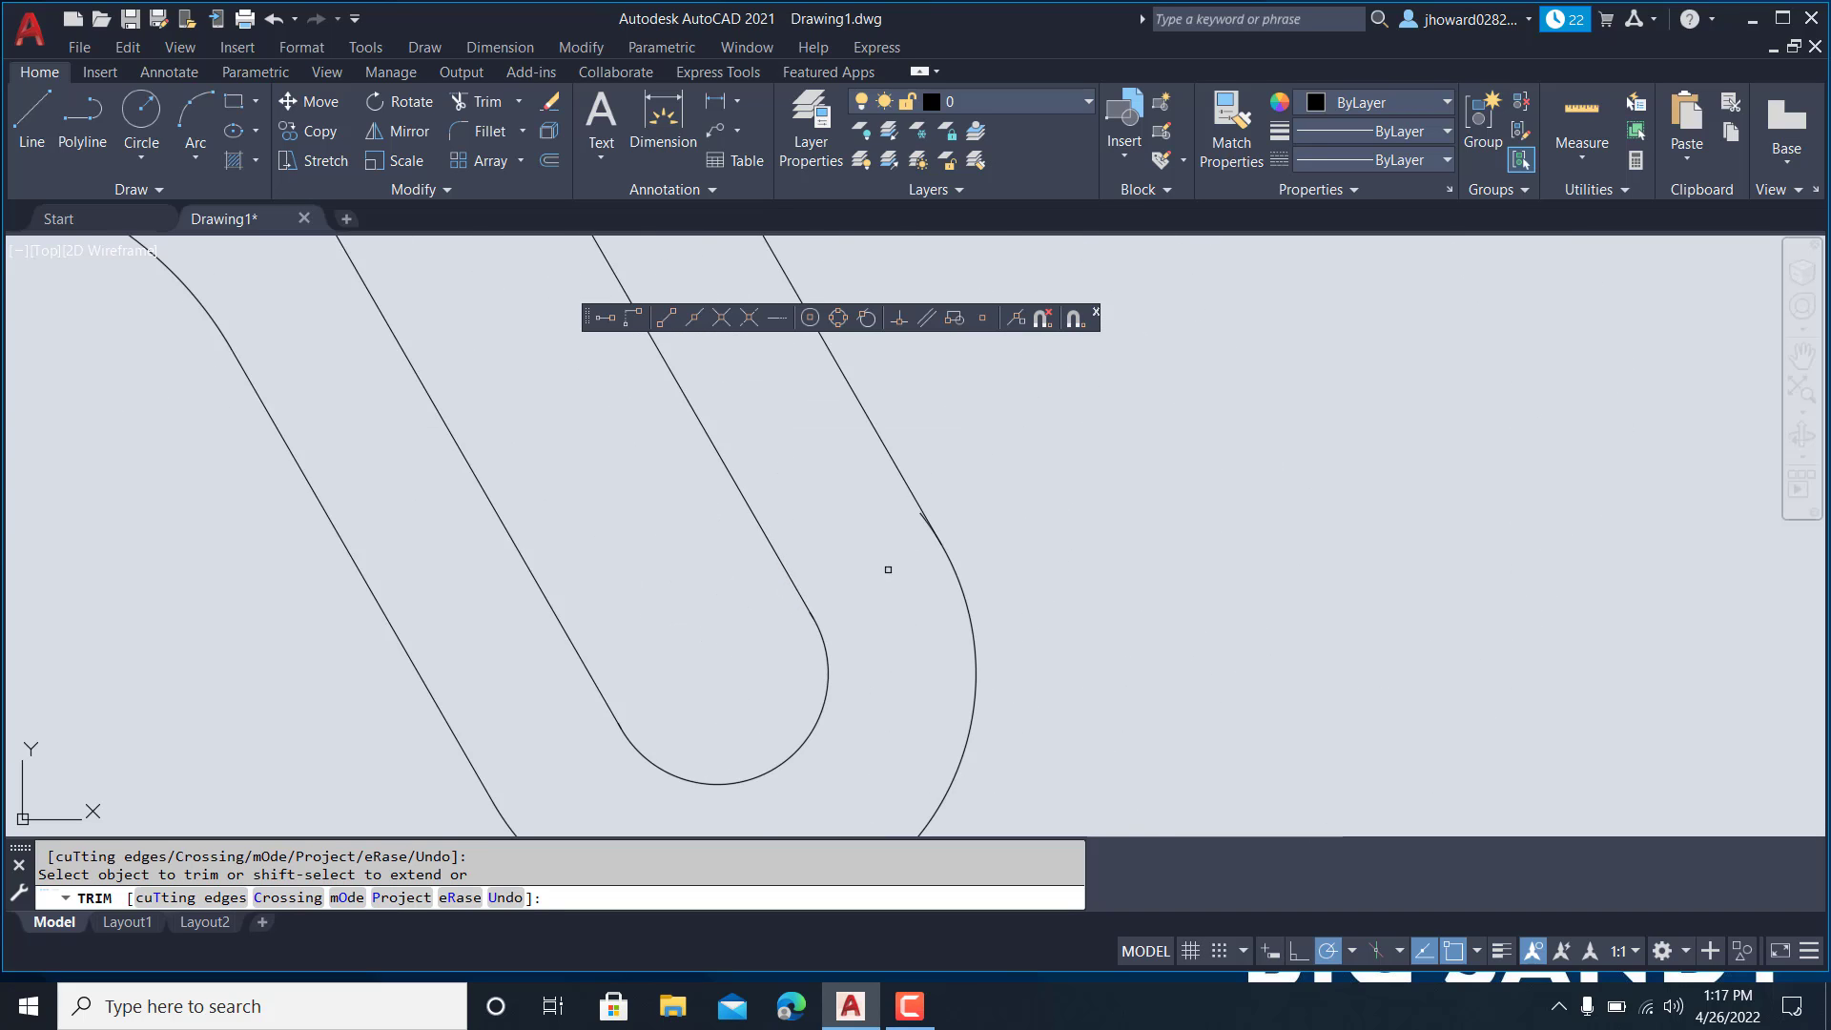
pyautogui.scroll(3, 965, 438)
pyautogui.click(964, 438)
# - Fence-trim the remaining stray edge stub at another arm end
pyautogui.scroll(-5, 969, 554)
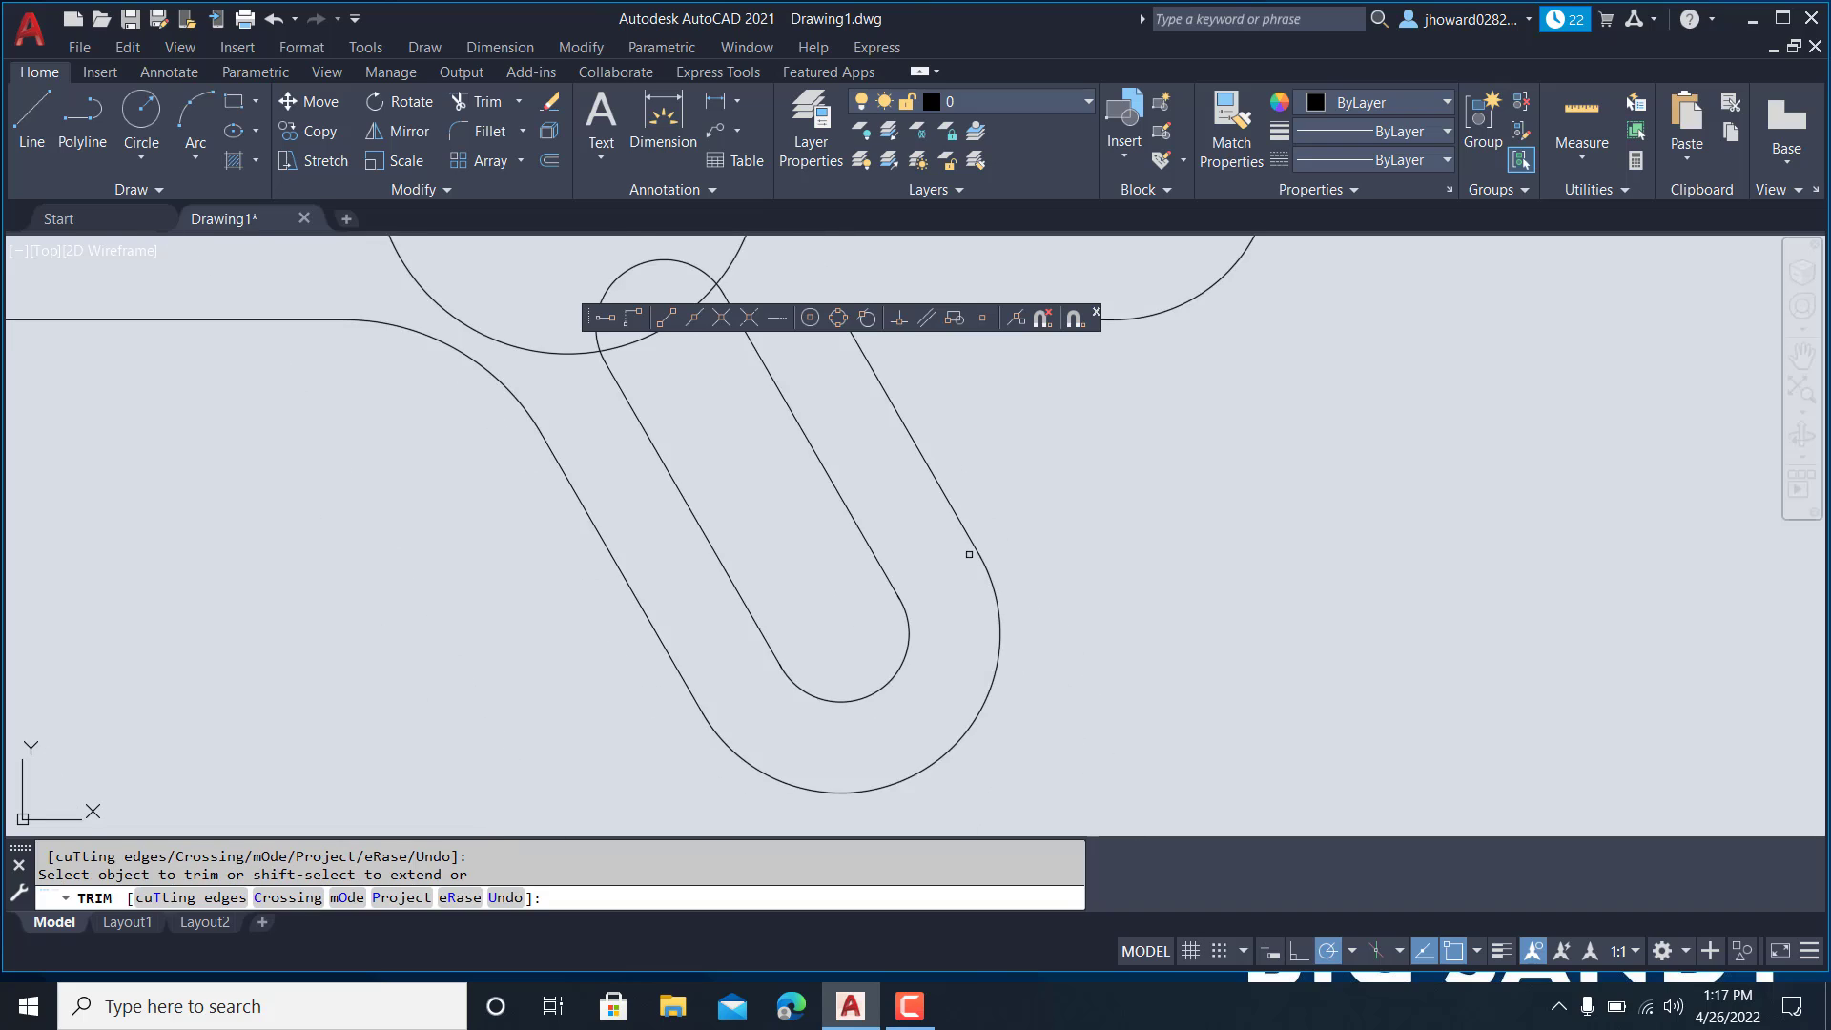
pyautogui.scroll(-5, 981, 511)
pyautogui.scroll(10, 1010, 458)
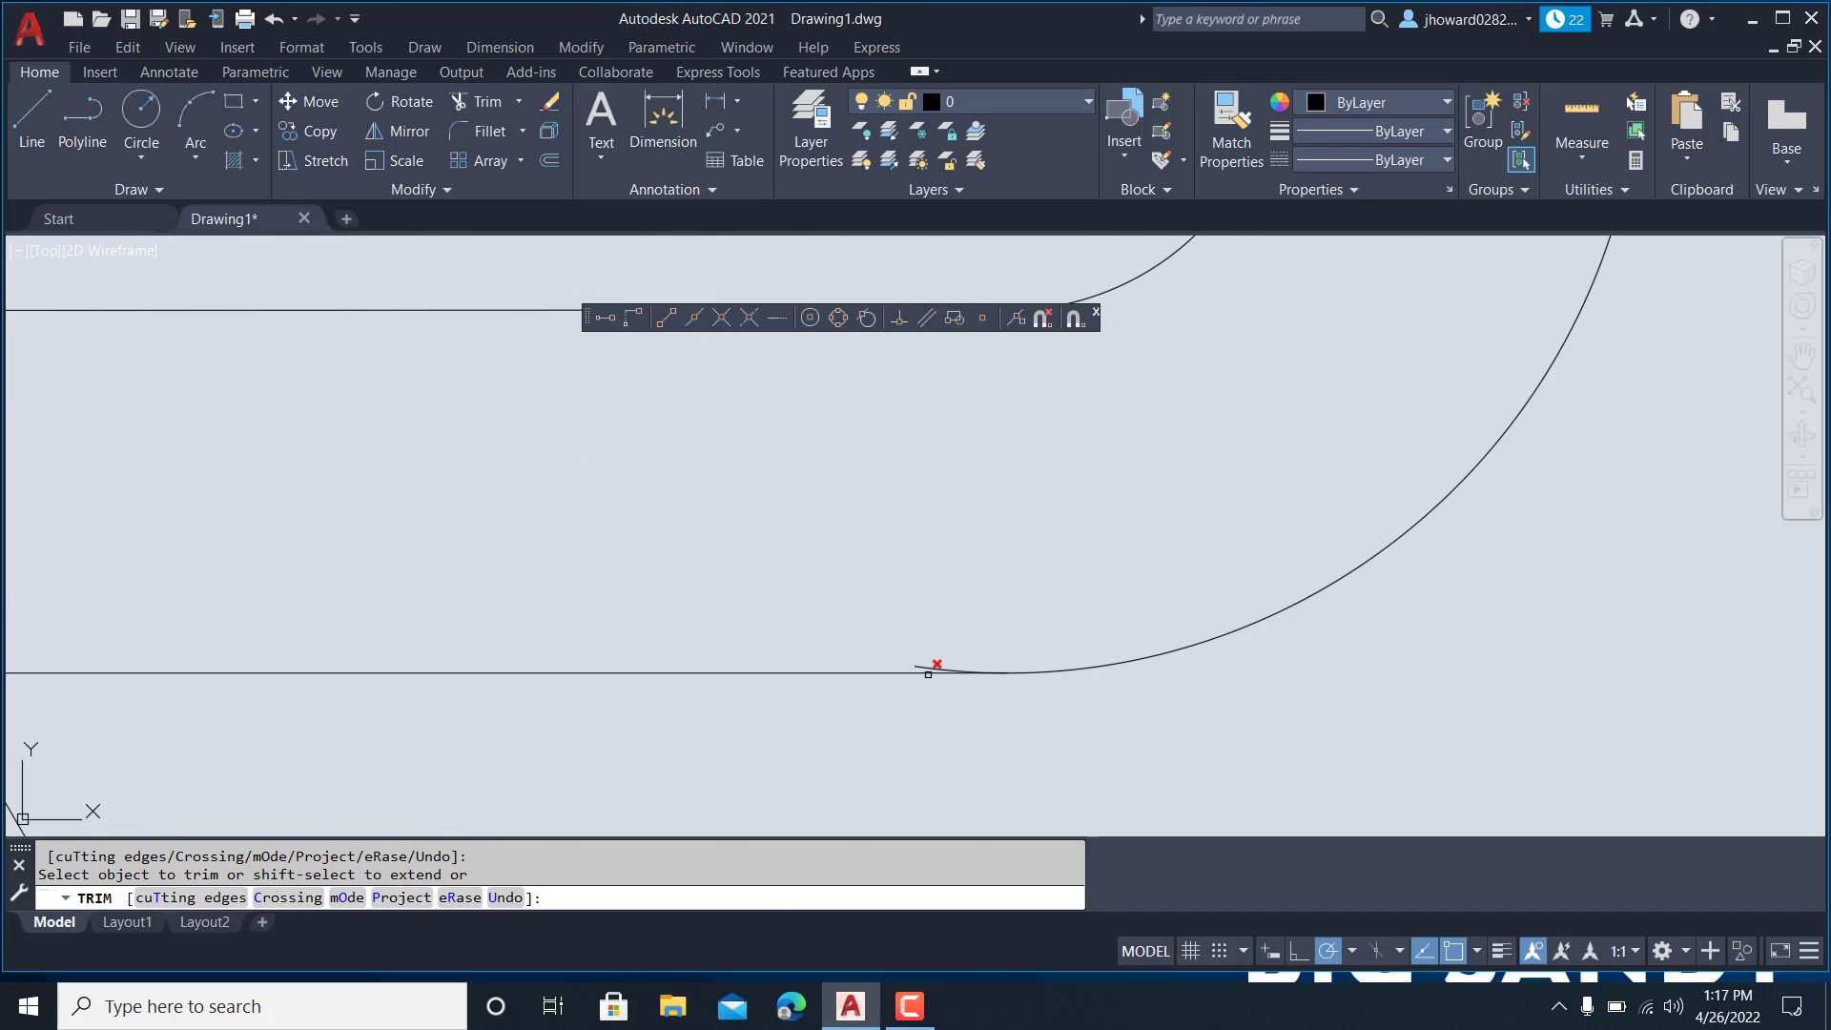
pyautogui.scroll(-5, 927, 665)
pyautogui.scroll(10, 876, 478)
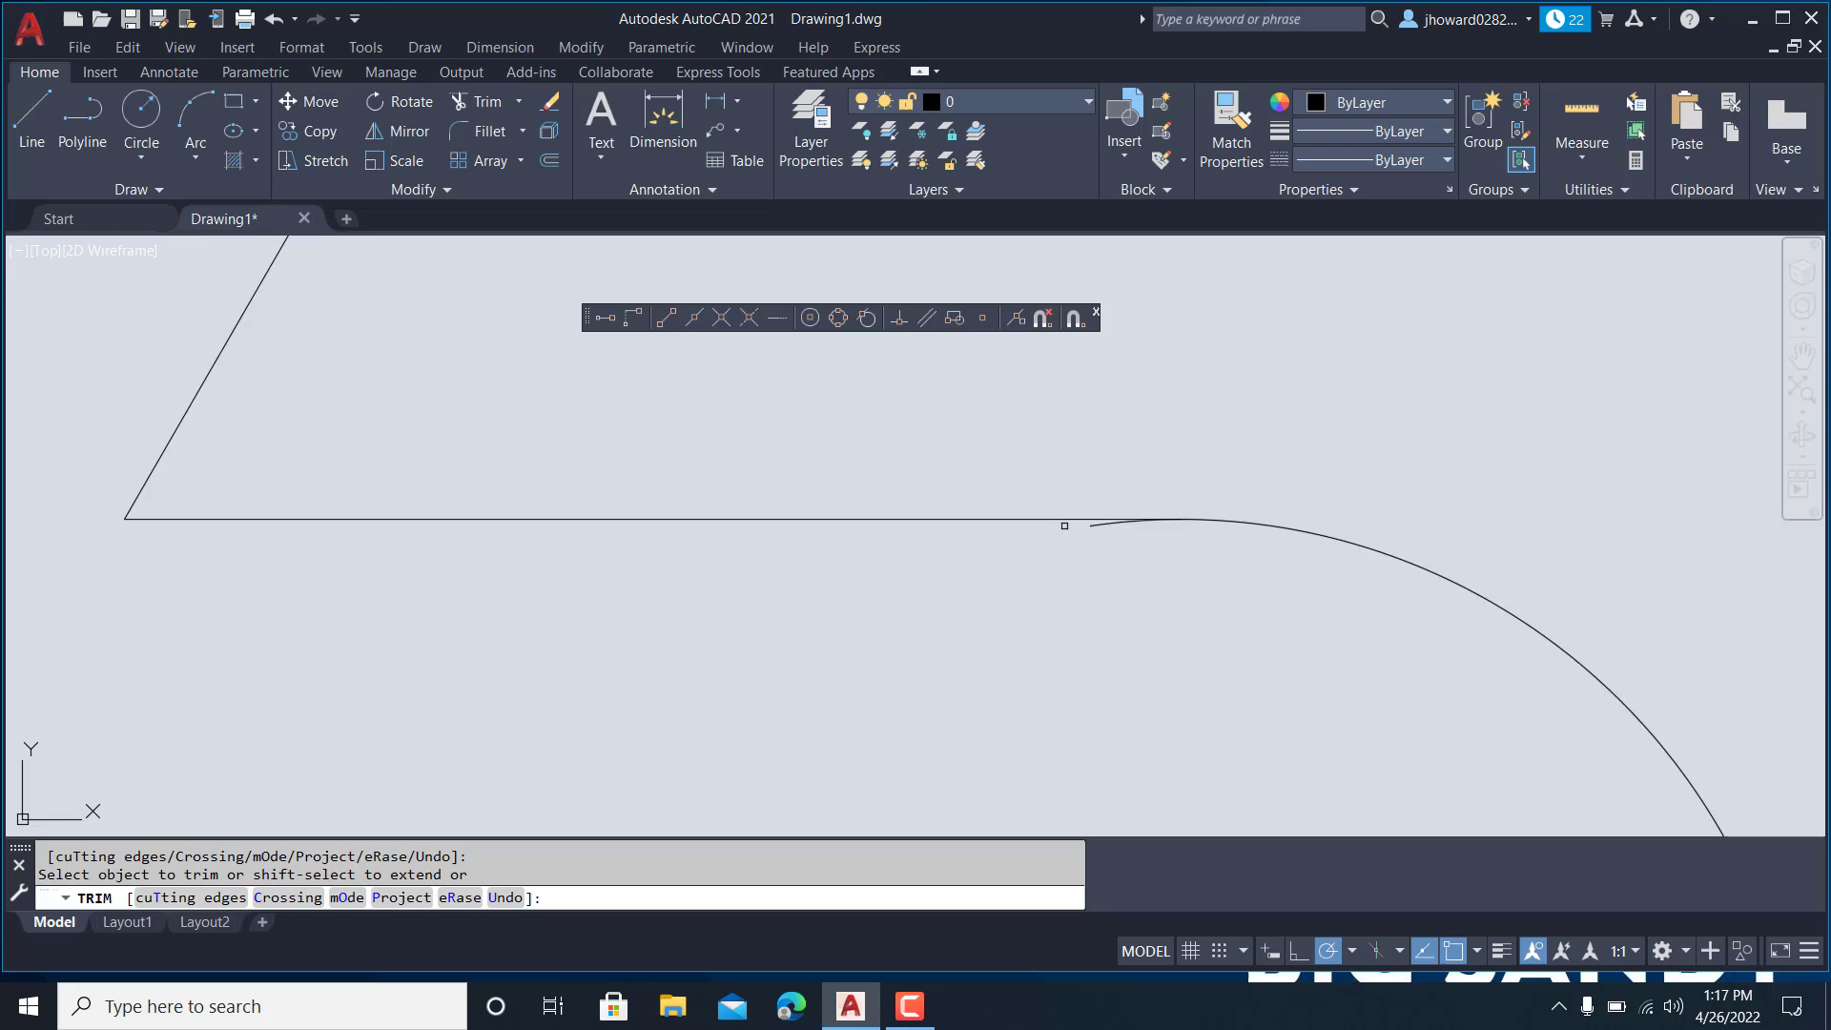
pyautogui.scroll(-5, 1156, 600)
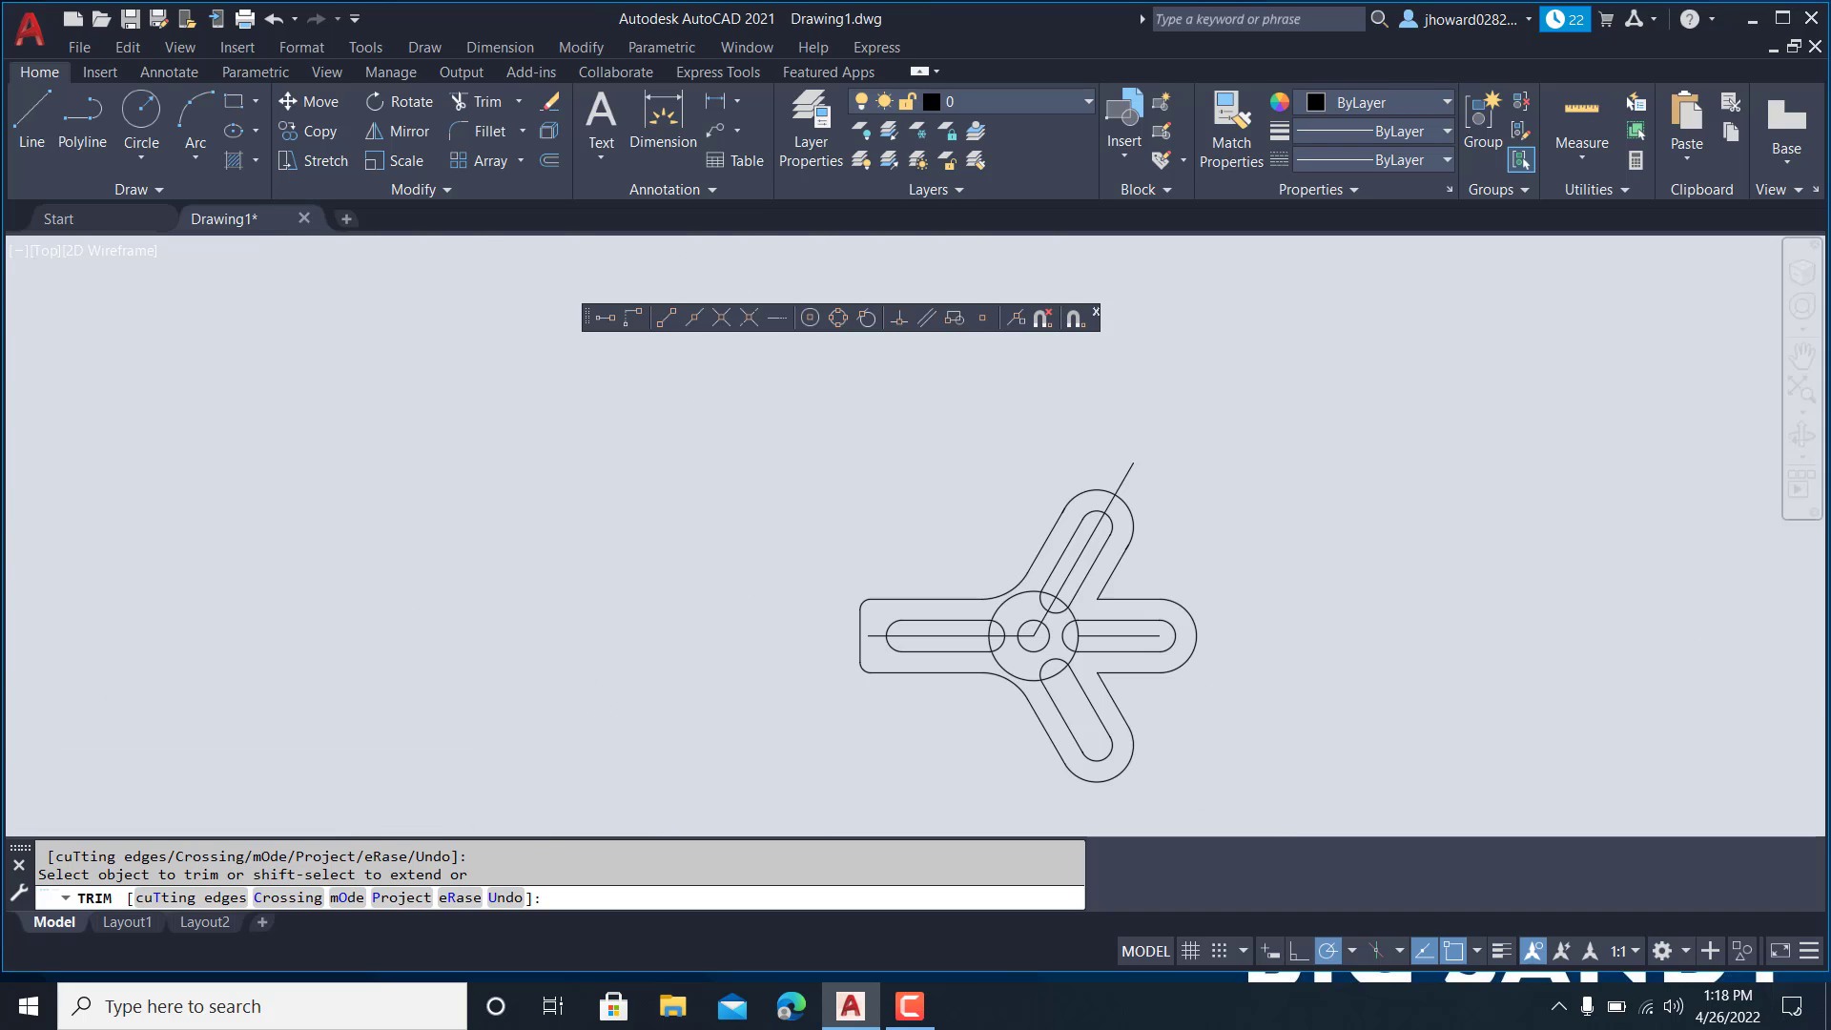
pyautogui.scroll(4, 1097, 587)
pyautogui.scroll(8, 1154, 486)
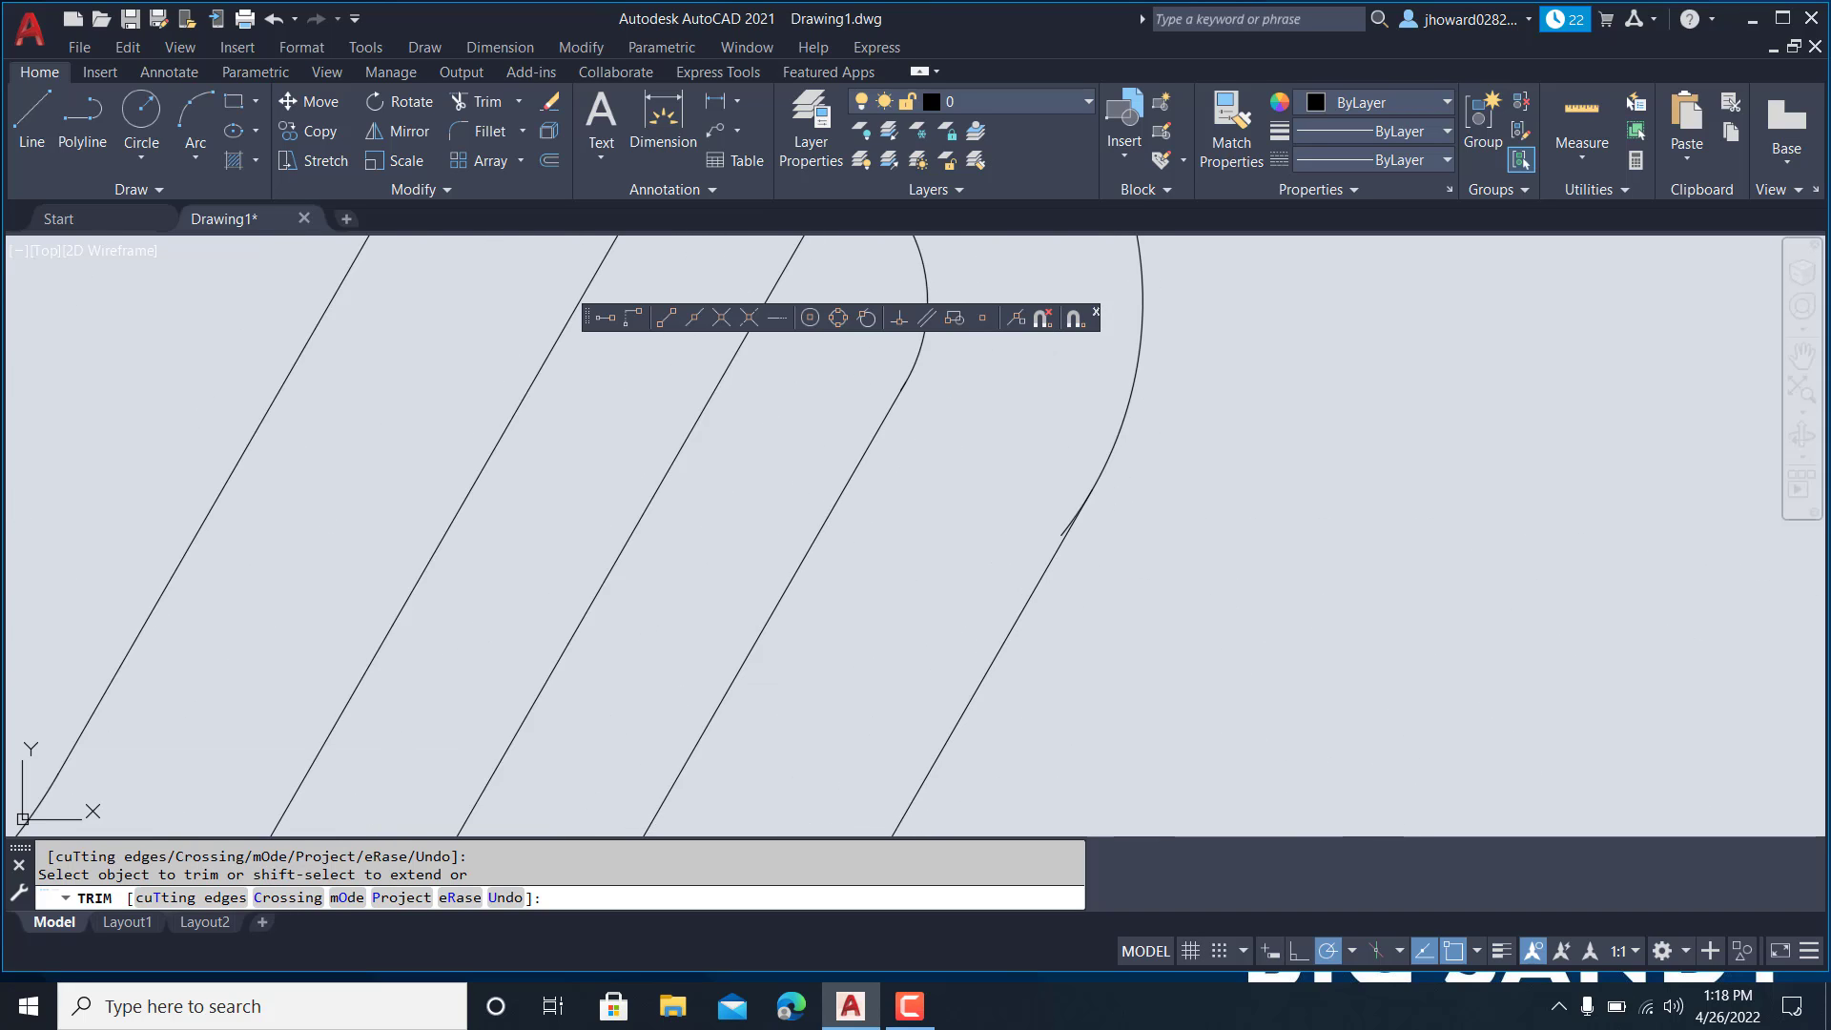
pyautogui.scroll(-4, 953, 534)
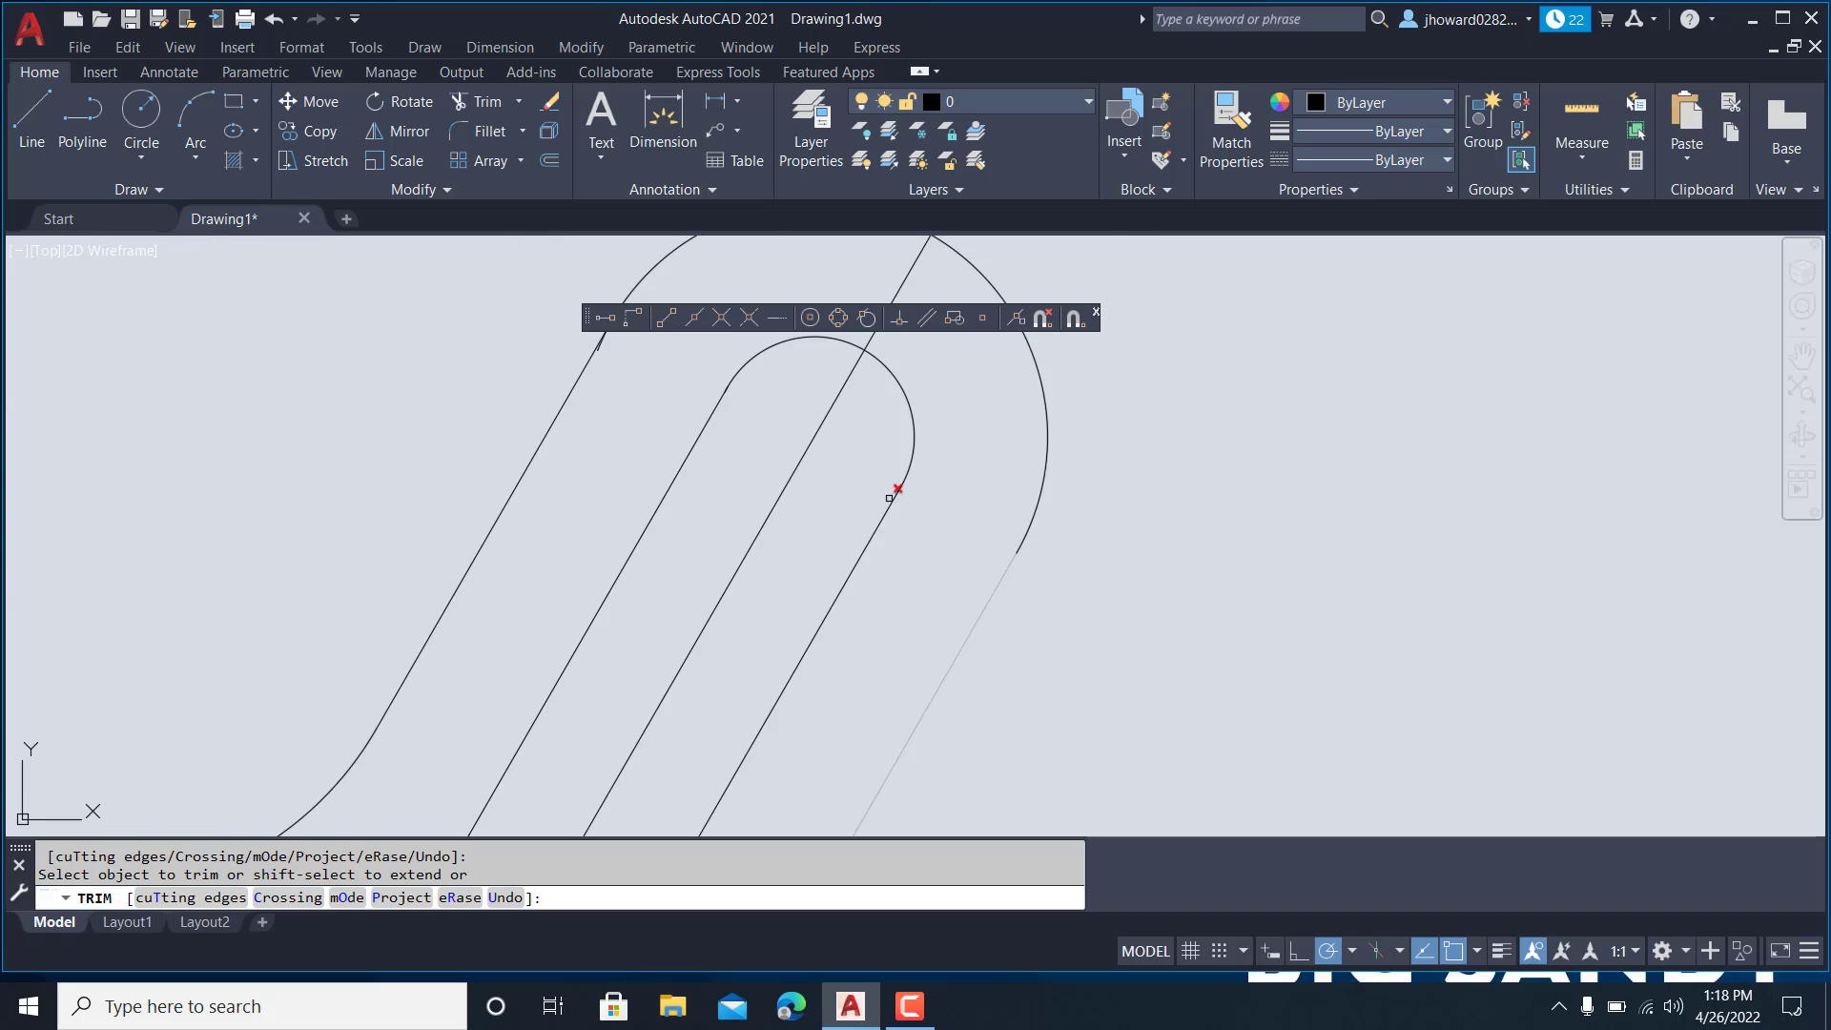
pyautogui.scroll(2, 601, 524)
pyautogui.scroll(3, 637, 564)
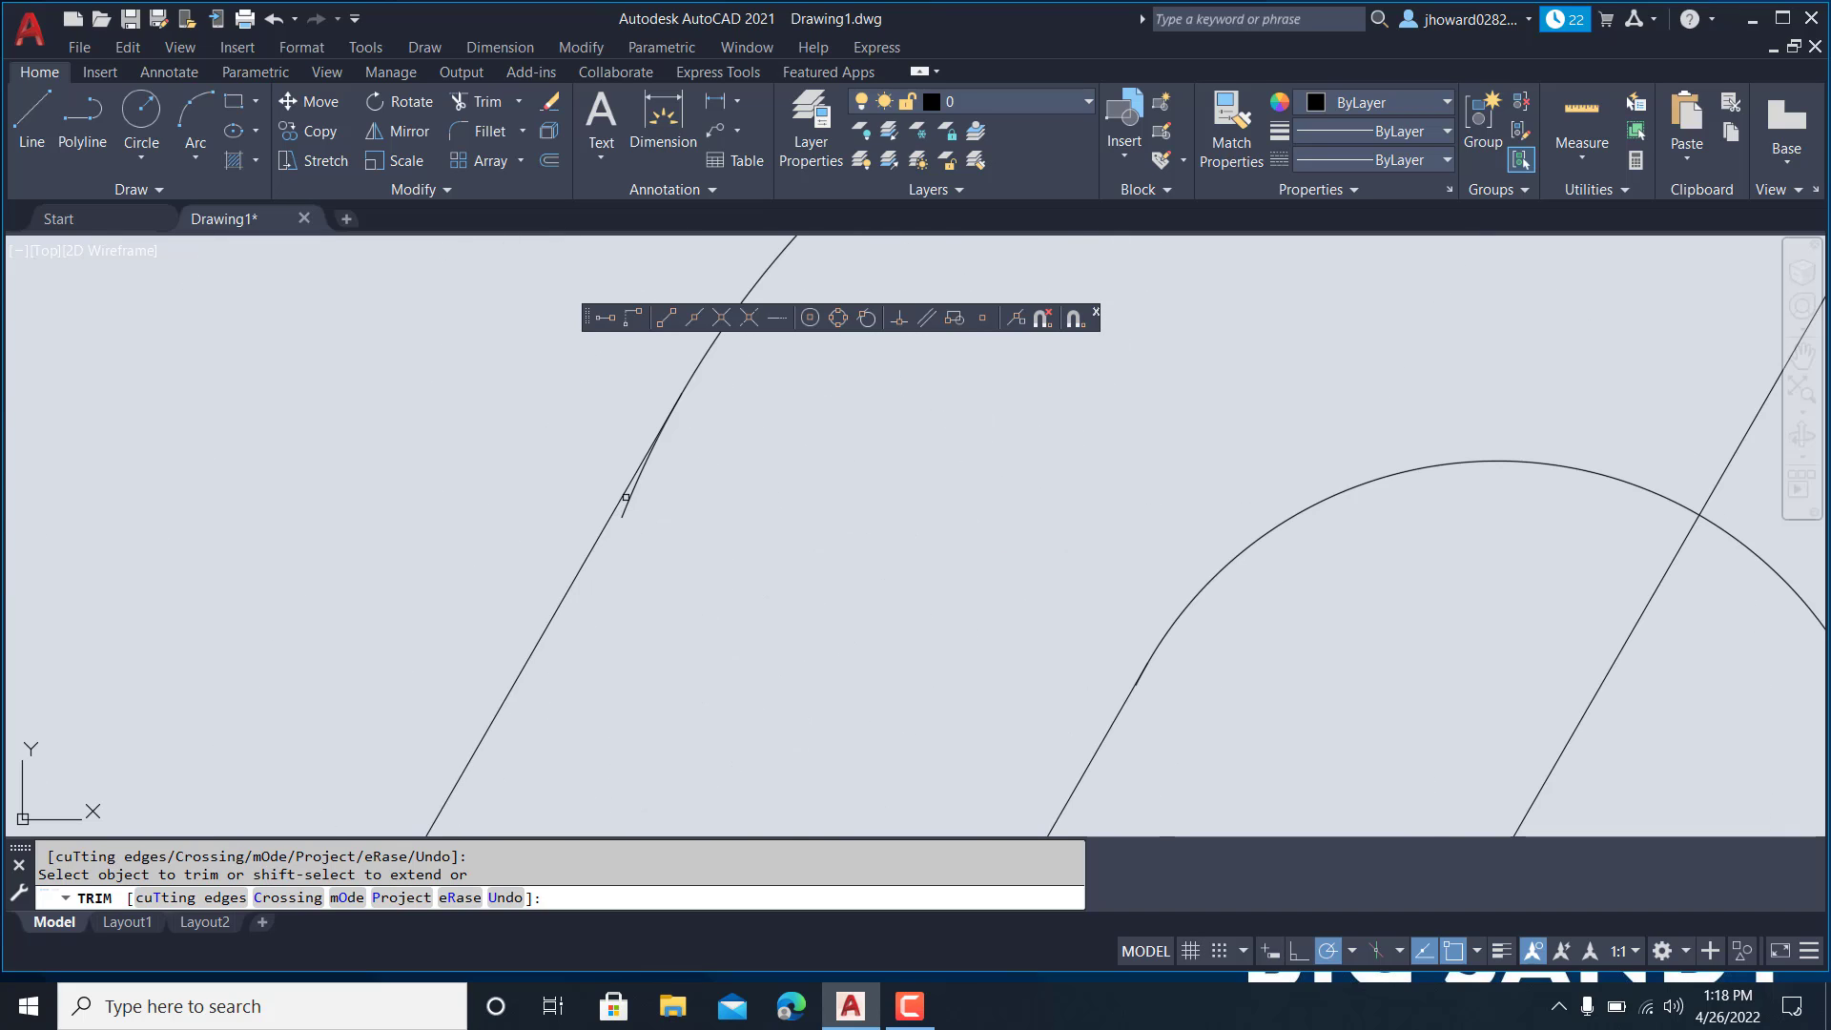
pyautogui.moveTo(633, 495)
pyautogui.mouseDown()
pyautogui.moveTo(620, 507)
pyautogui.moveTo(662, 511)
pyautogui.mouseUp()
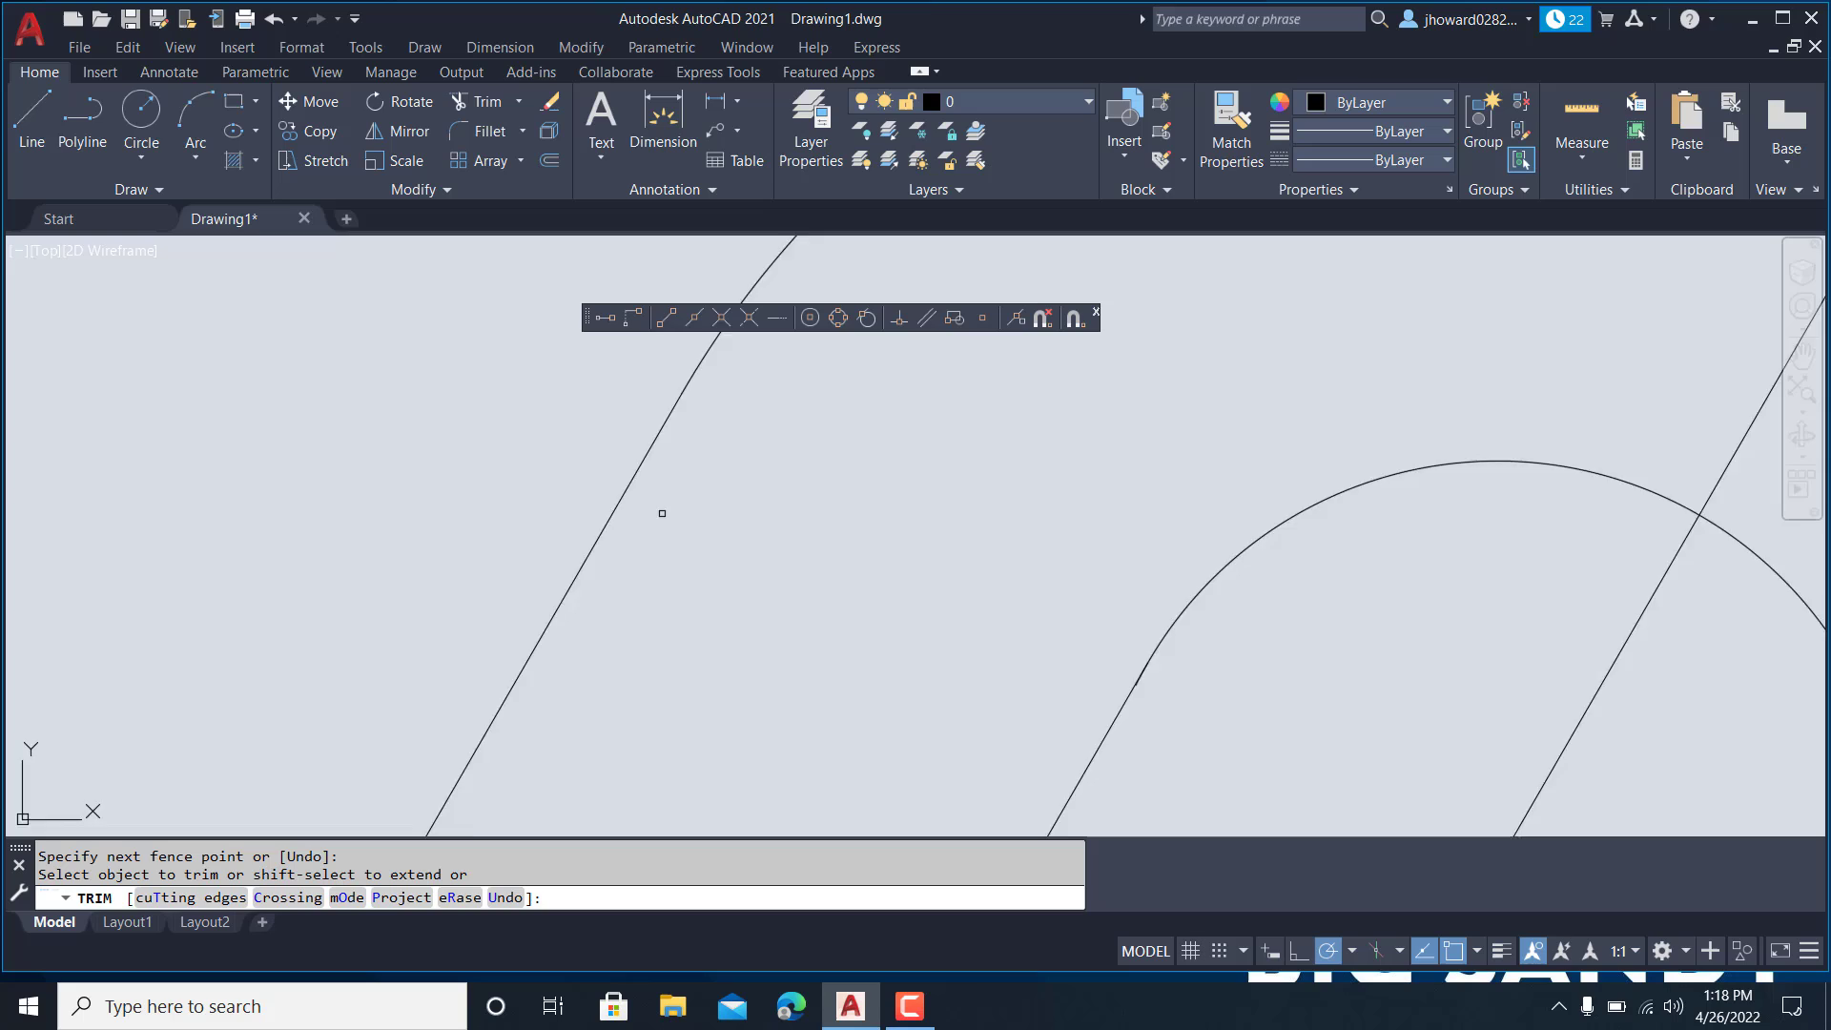
pyautogui.scroll(-8, 696, 499)
pyautogui.moveTo(740, 548); pyautogui.dragTo(730, 481, button='middle')
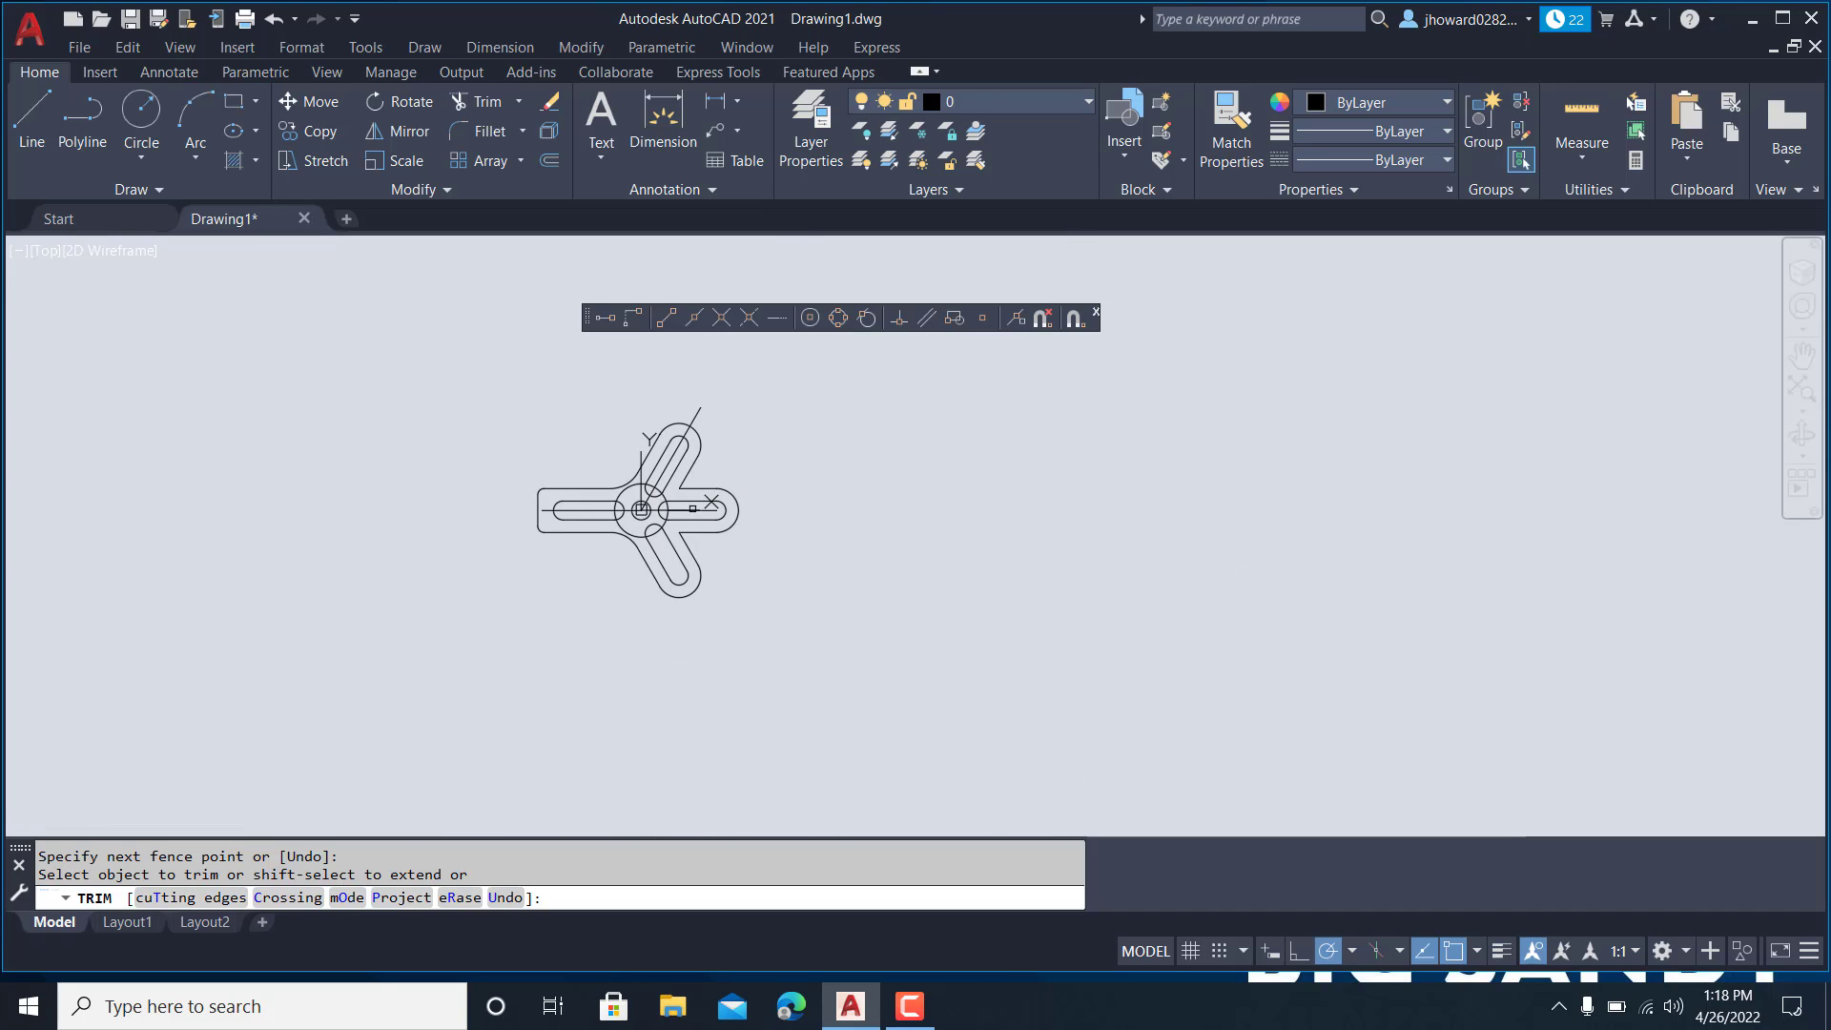
# - Round the upper inner corner between the diagonal and horizontal edges with a radius 7 fillet
pyautogui.click(494, 135)
pyautogui.write('r')
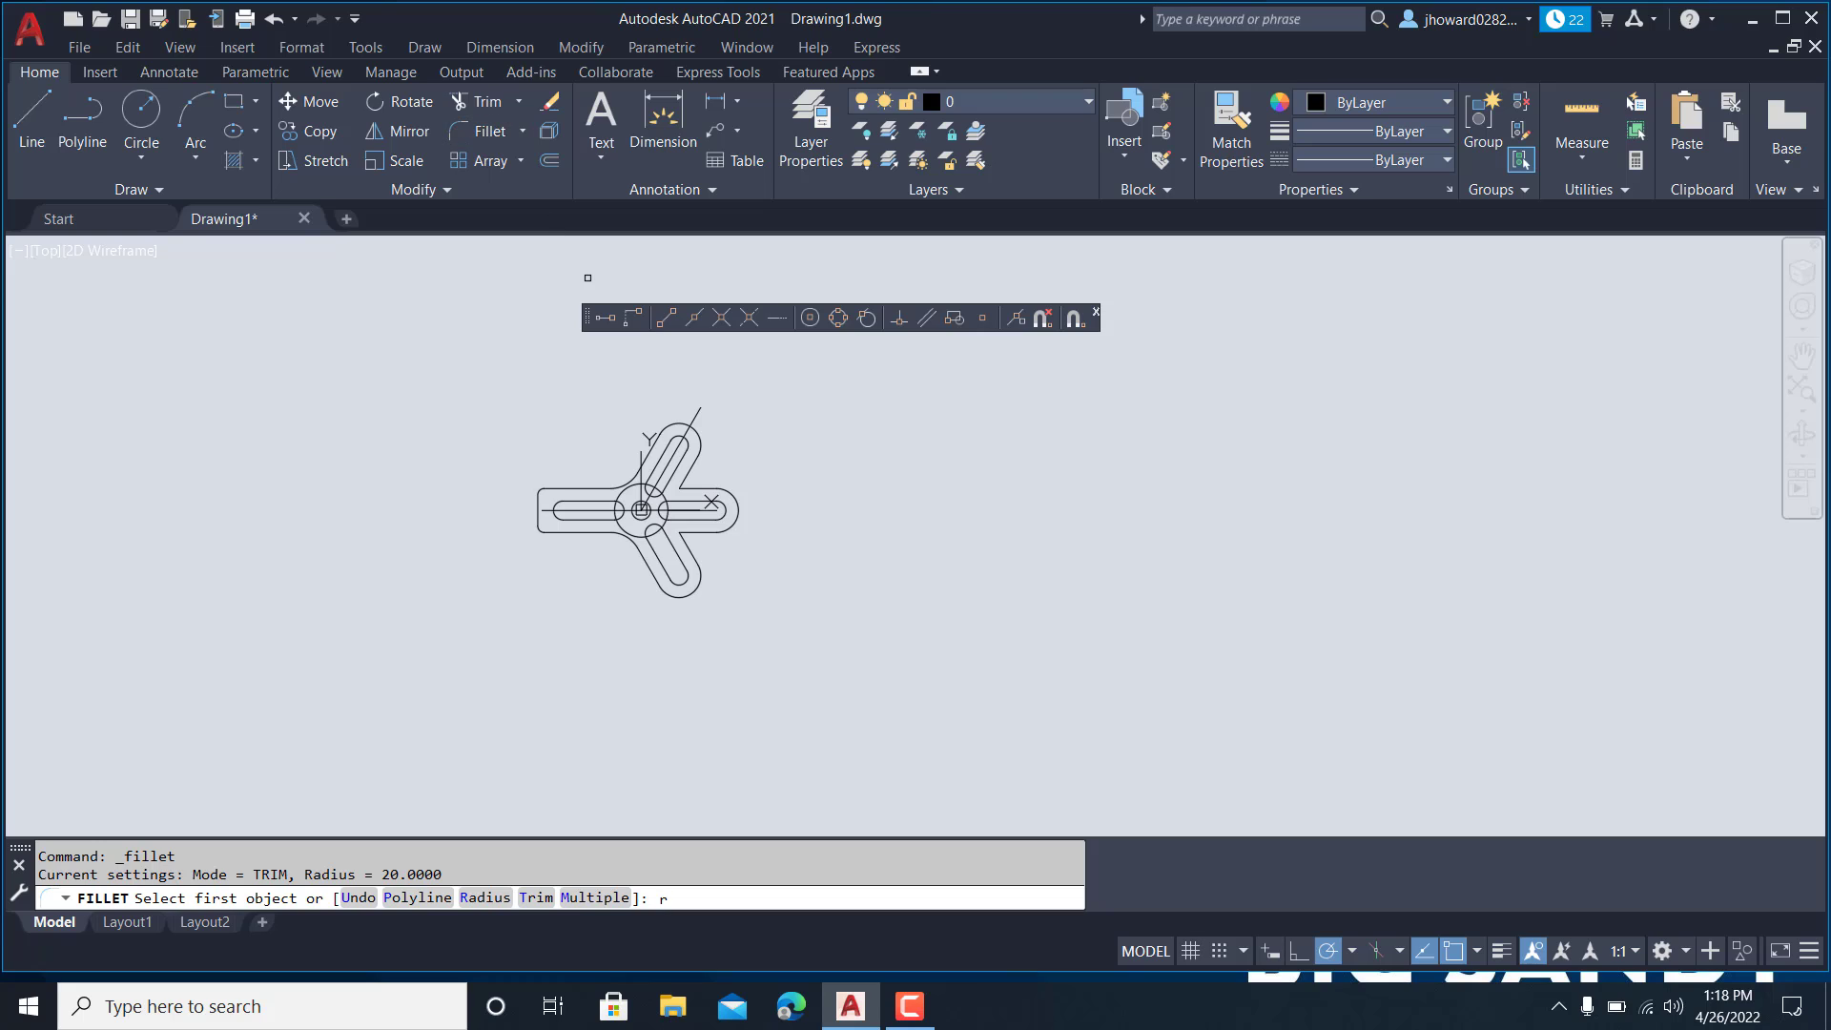
pyautogui.press('Return')
pyautogui.write('7')
pyautogui.press('Return')
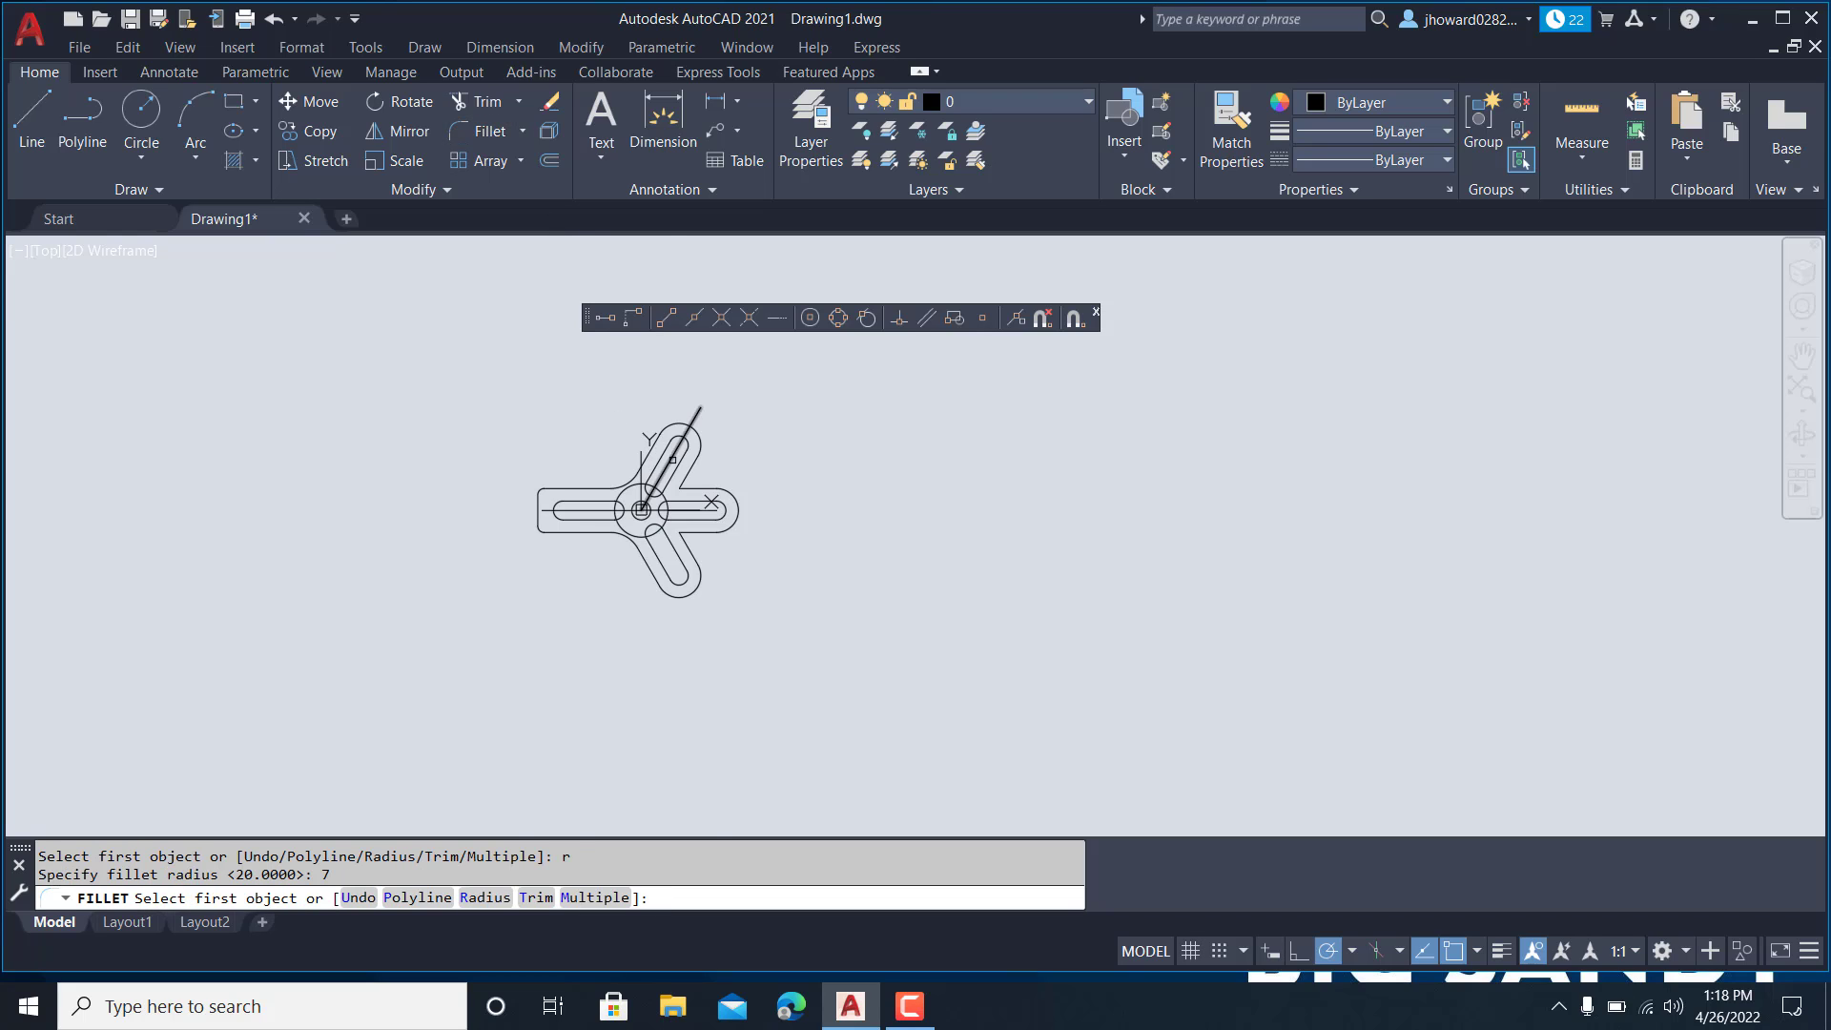
pyautogui.scroll(3, 686, 476)
pyautogui.click(671, 425)
pyautogui.click(705, 492)
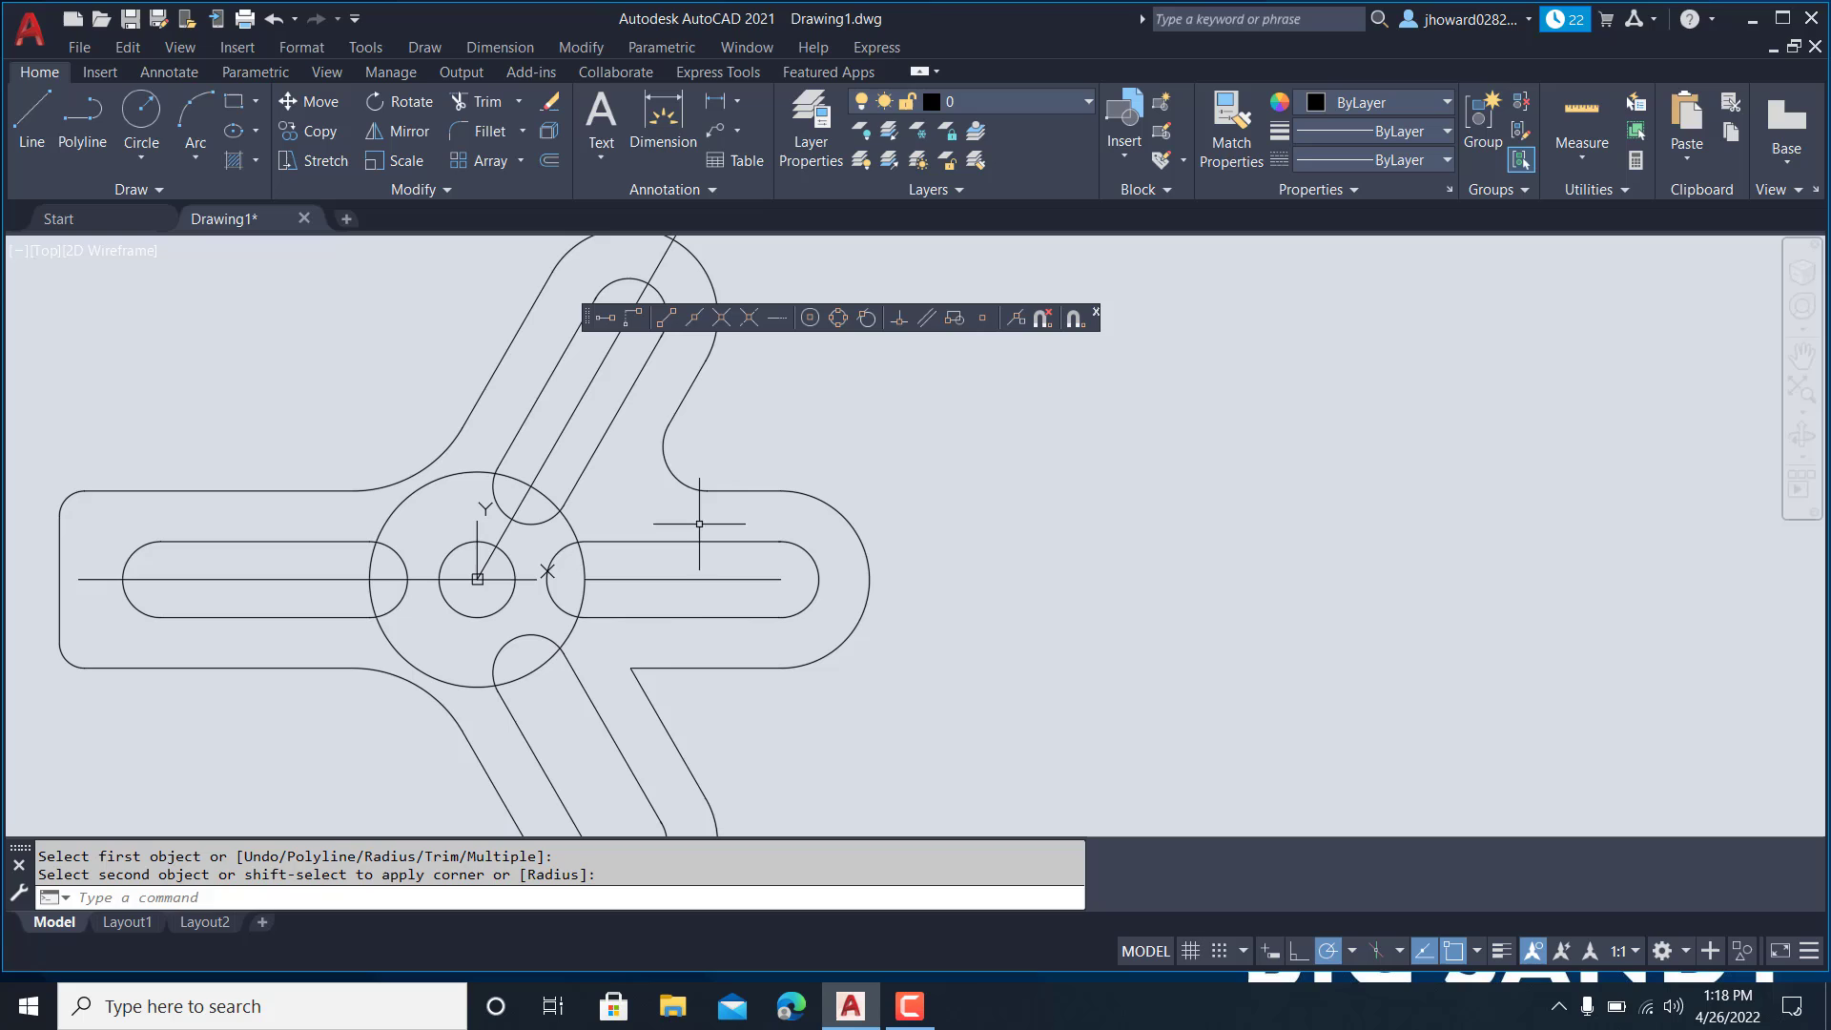
# - Round the lower inner corner with the same radius 7 fillet
pyautogui.press('Return')
pyautogui.click(663, 668)
pyautogui.click(654, 699)
pyautogui.scroll(-5, 838, 695)
pyautogui.moveTo(838, 695); pyautogui.dragTo(838, 592, button='middle')
pyautogui.scroll(-1, 839, 593)
pyautogui.scroll(4, 665, 558)
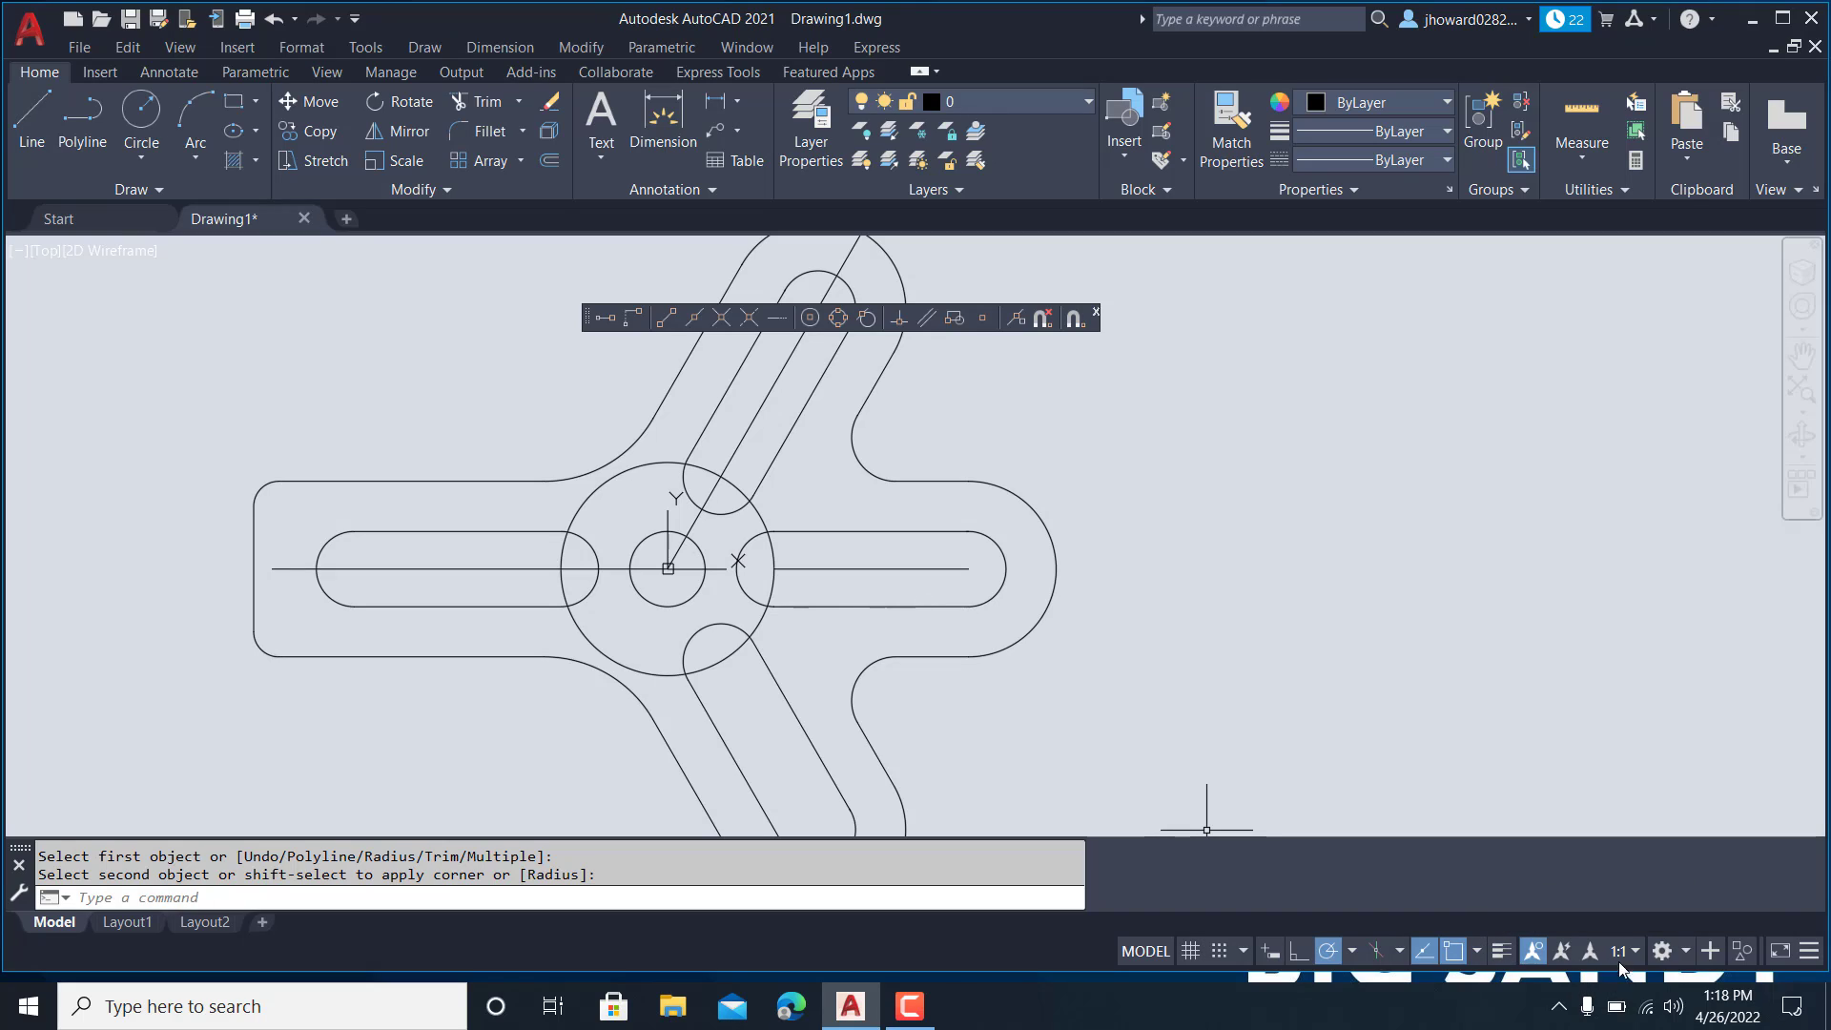
pyautogui.click(1637, 951)
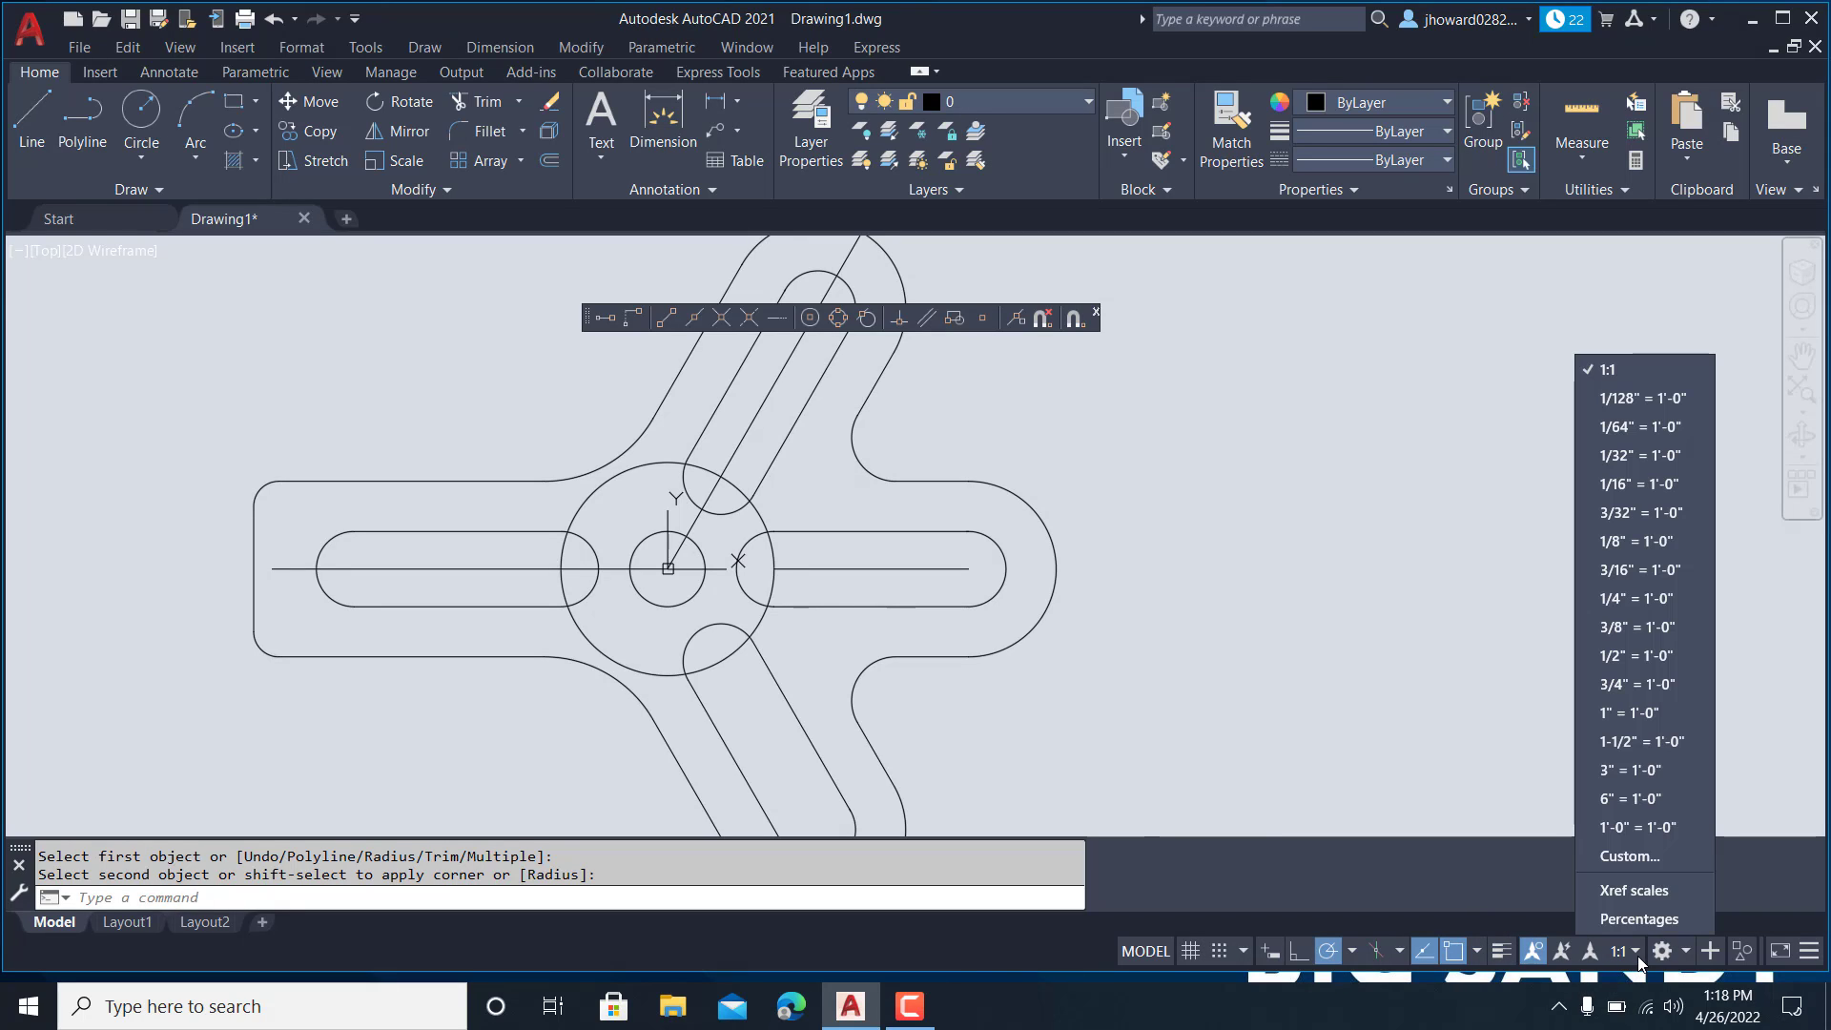
# - Add a custom 1:30 scale (1 paper unit = 30 drawing units) to the scale list
pyautogui.click(1631, 860)
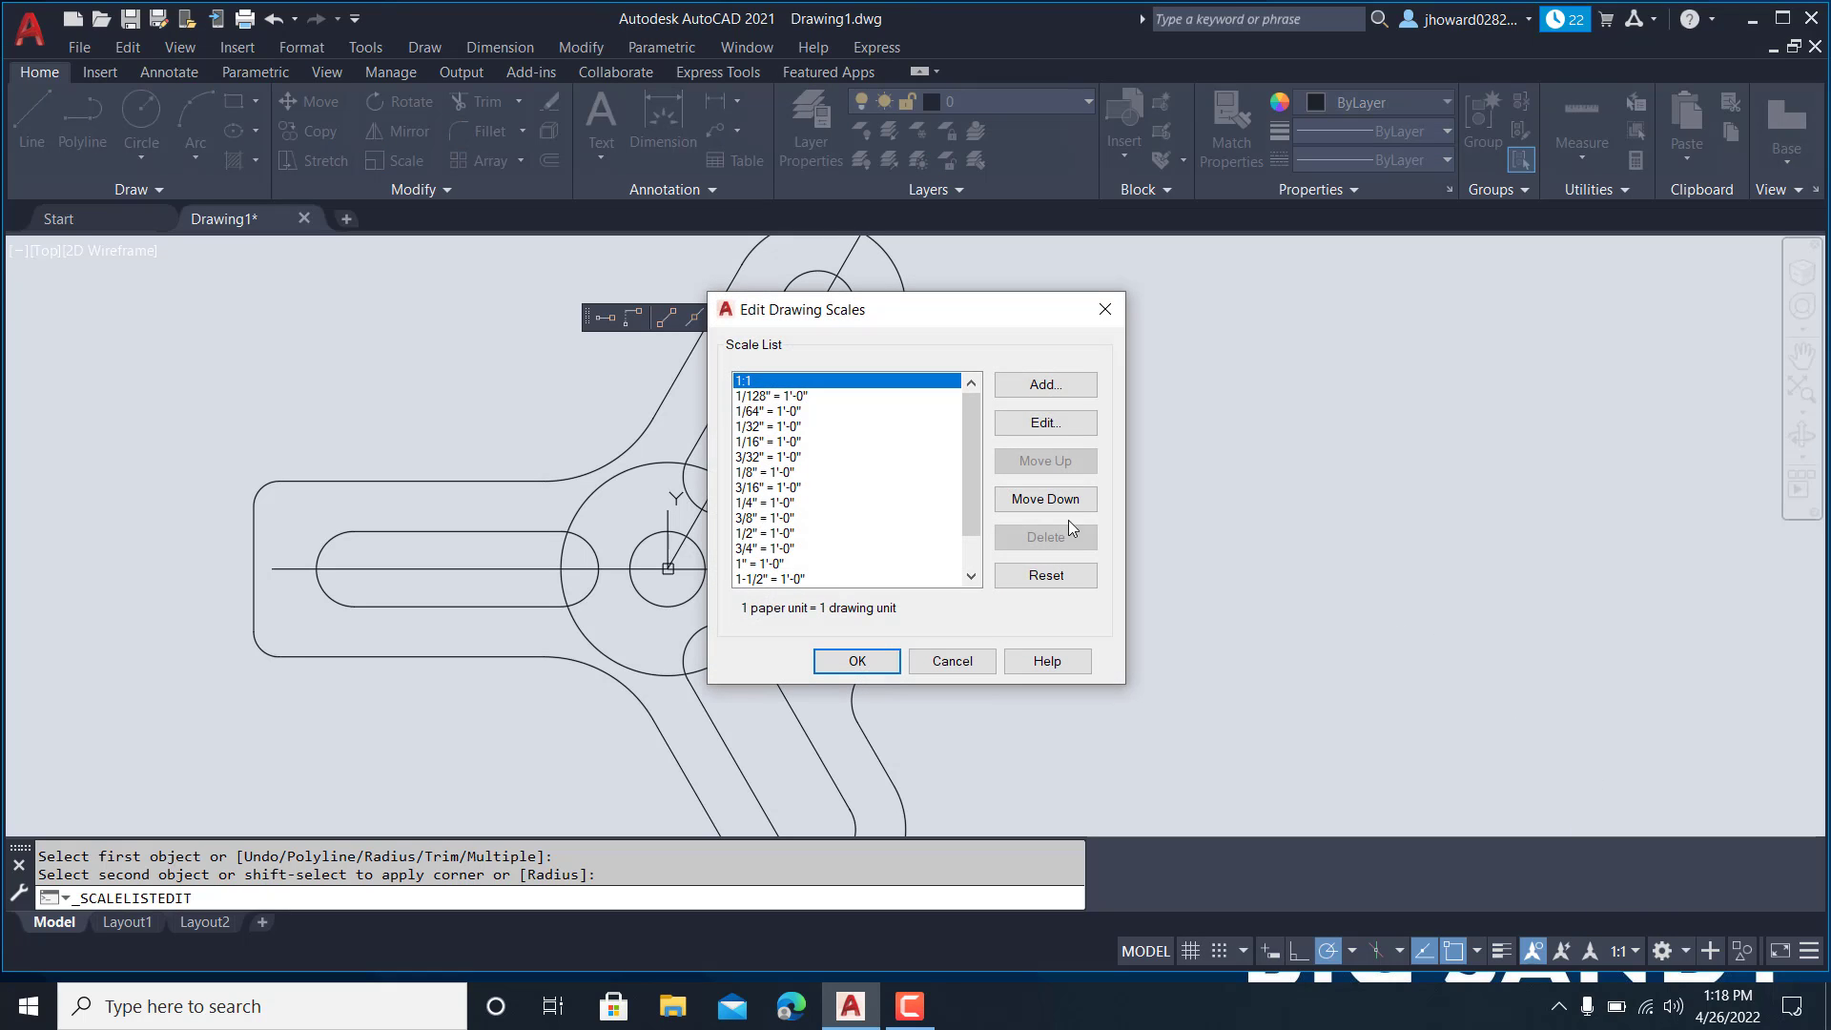
pyautogui.click(1017, 386)
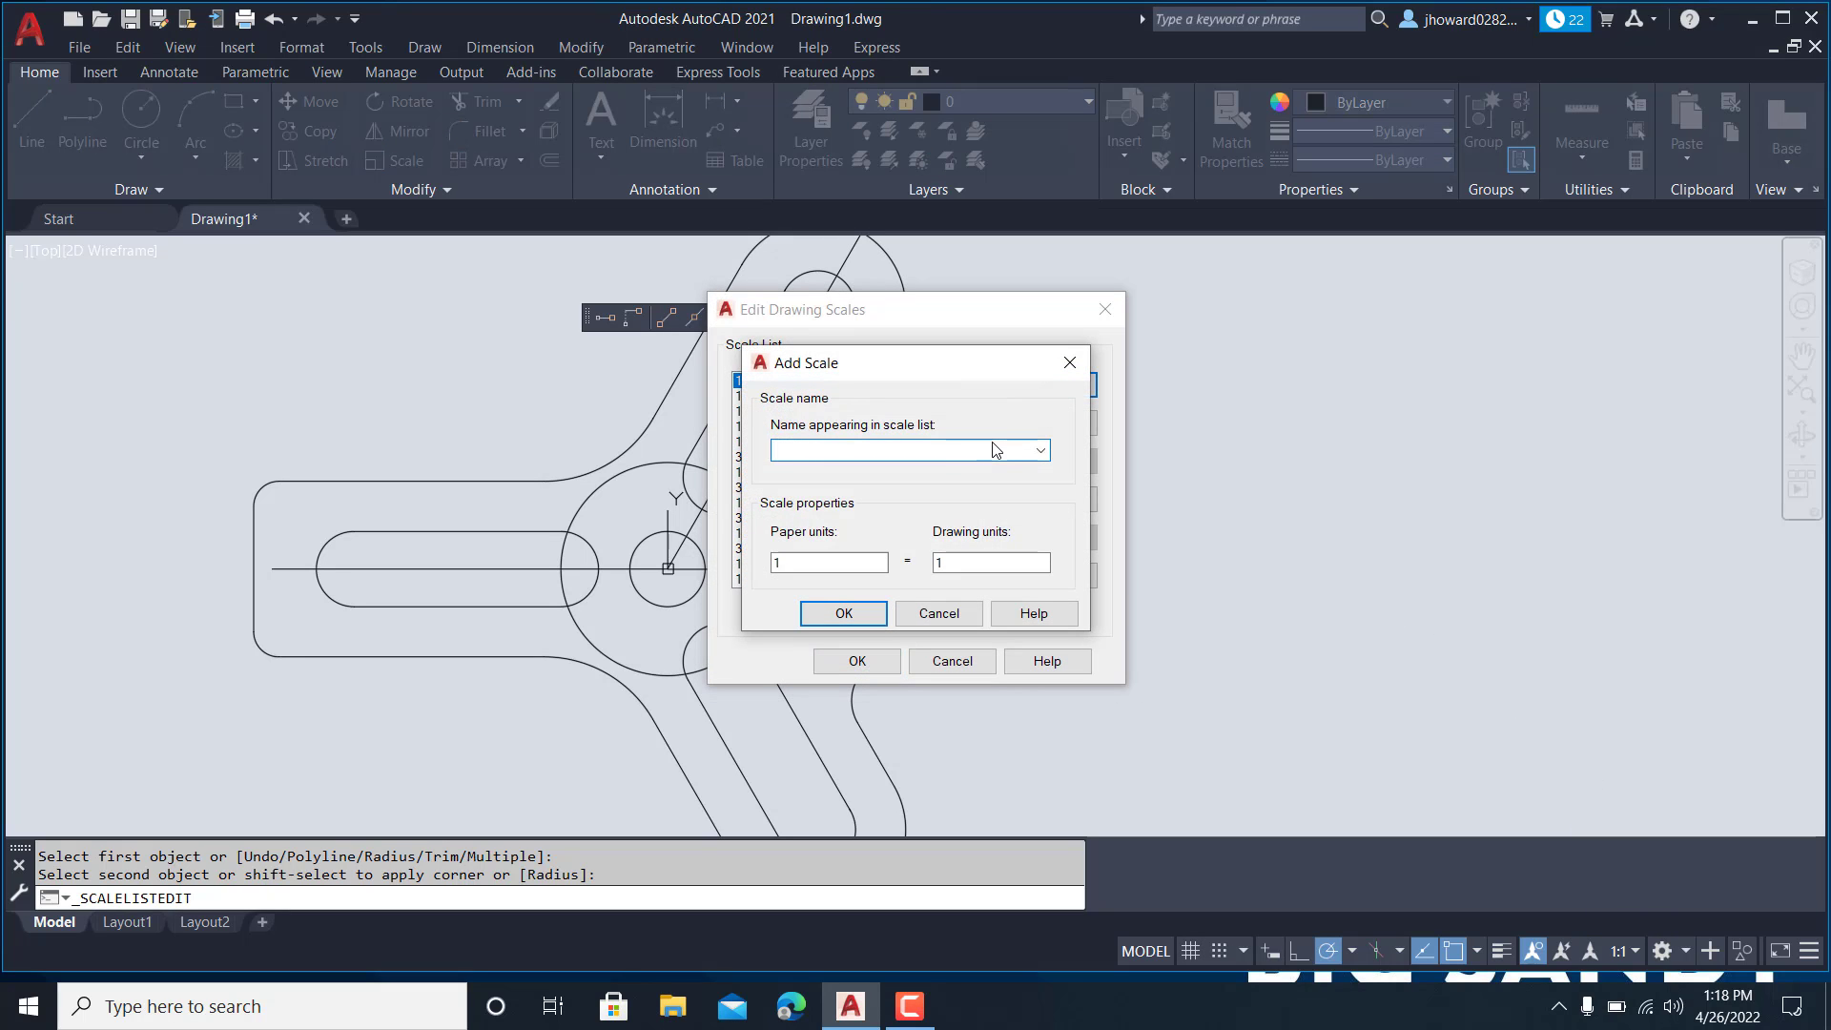
pyautogui.write('1:30')
pyautogui.press('Tab')
pyautogui.press('Tab')
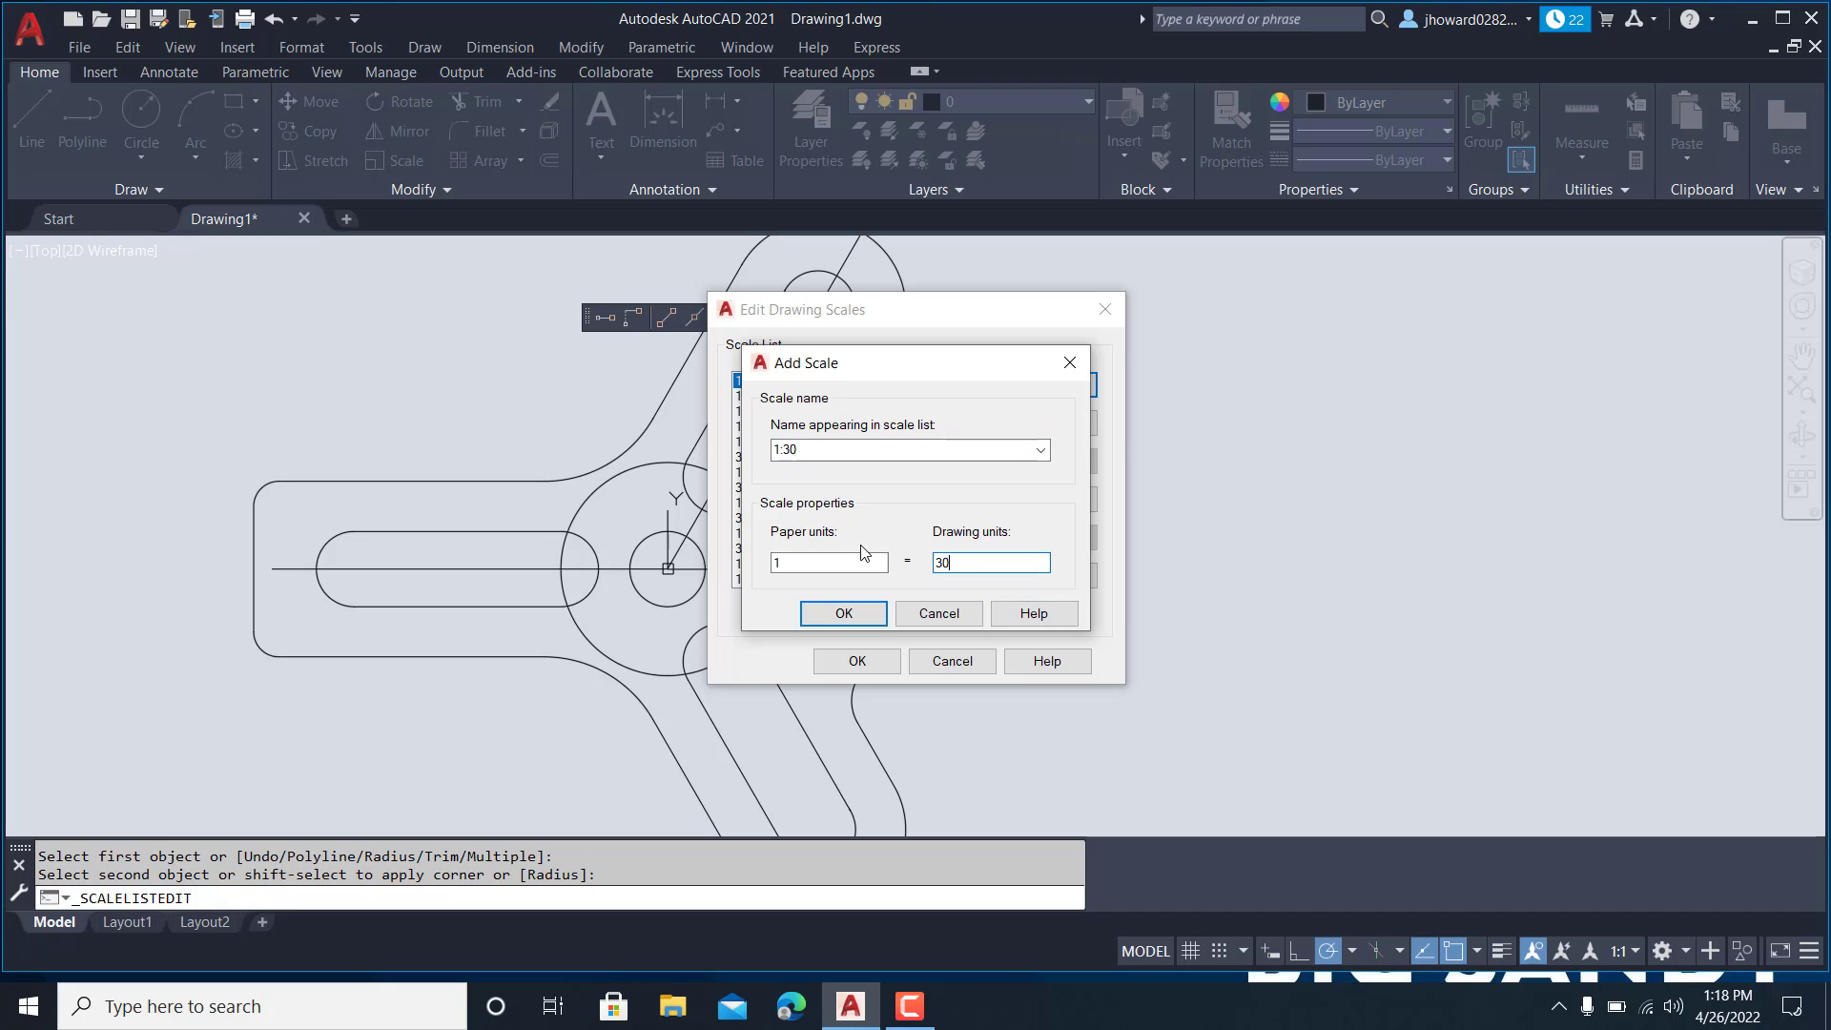
pyautogui.click(852, 615)
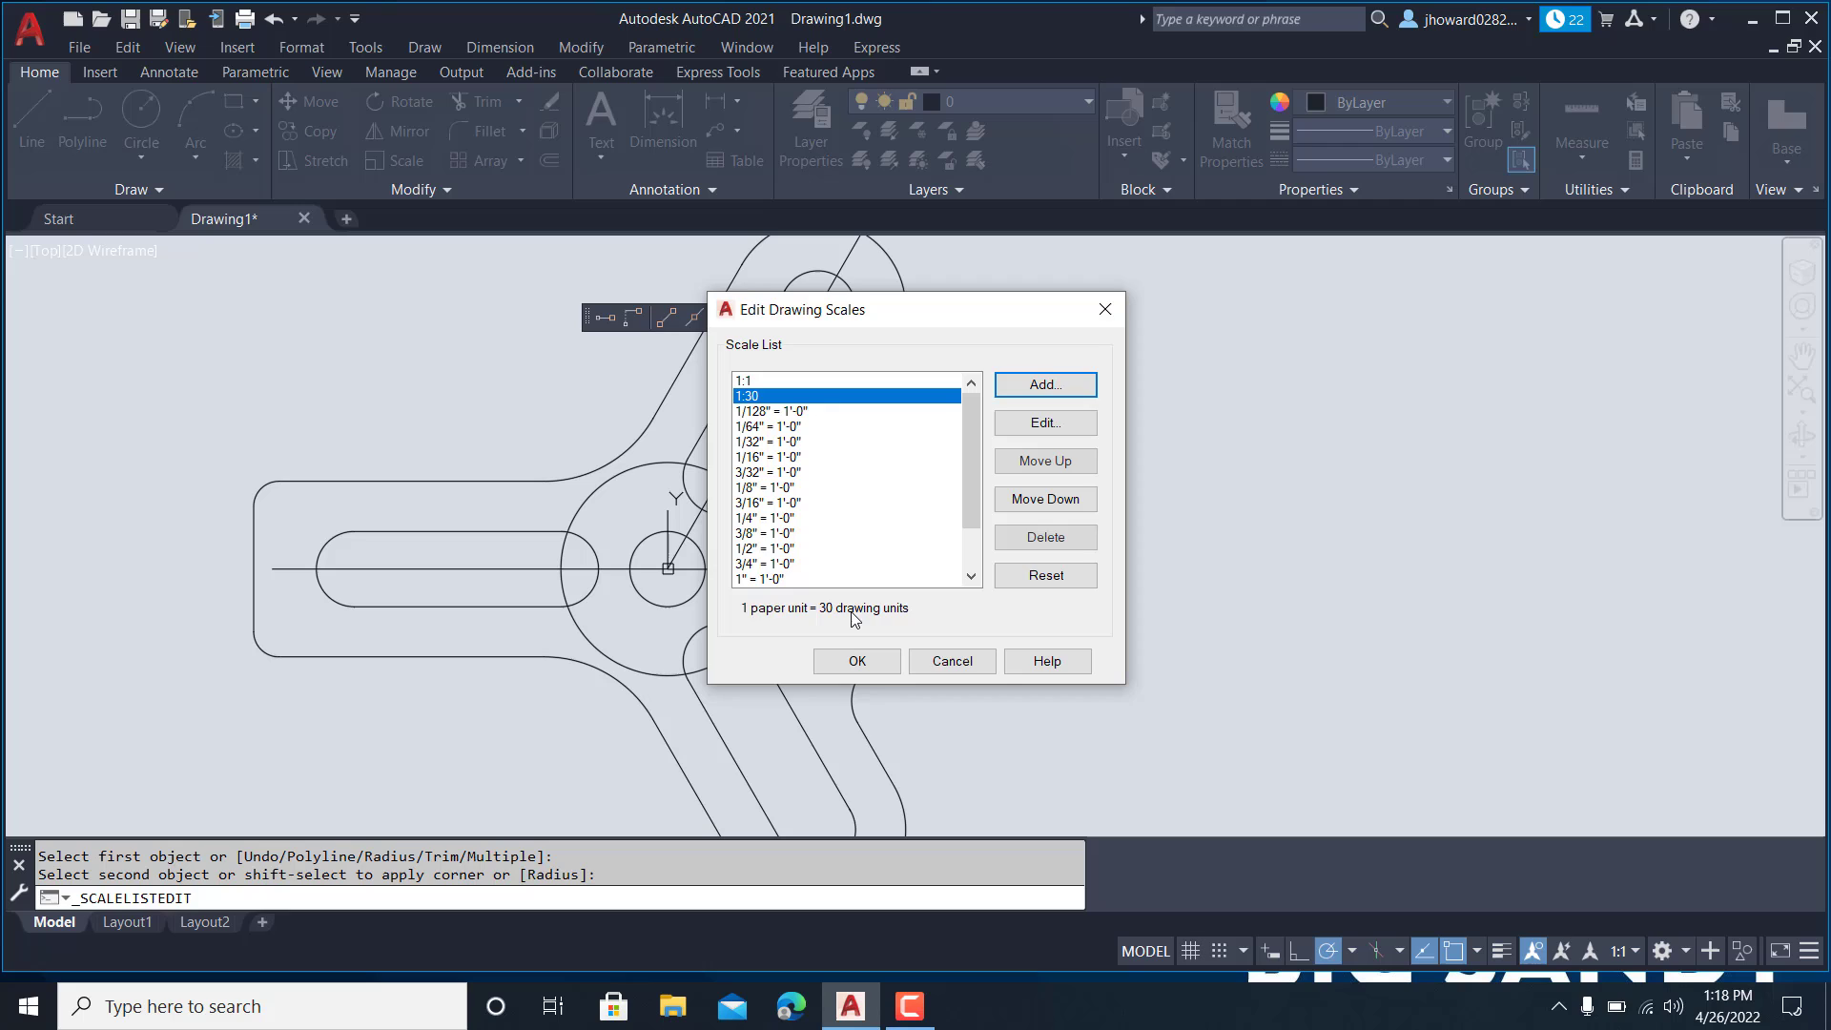
pyautogui.click(874, 667)
pyautogui.click(1621, 946)
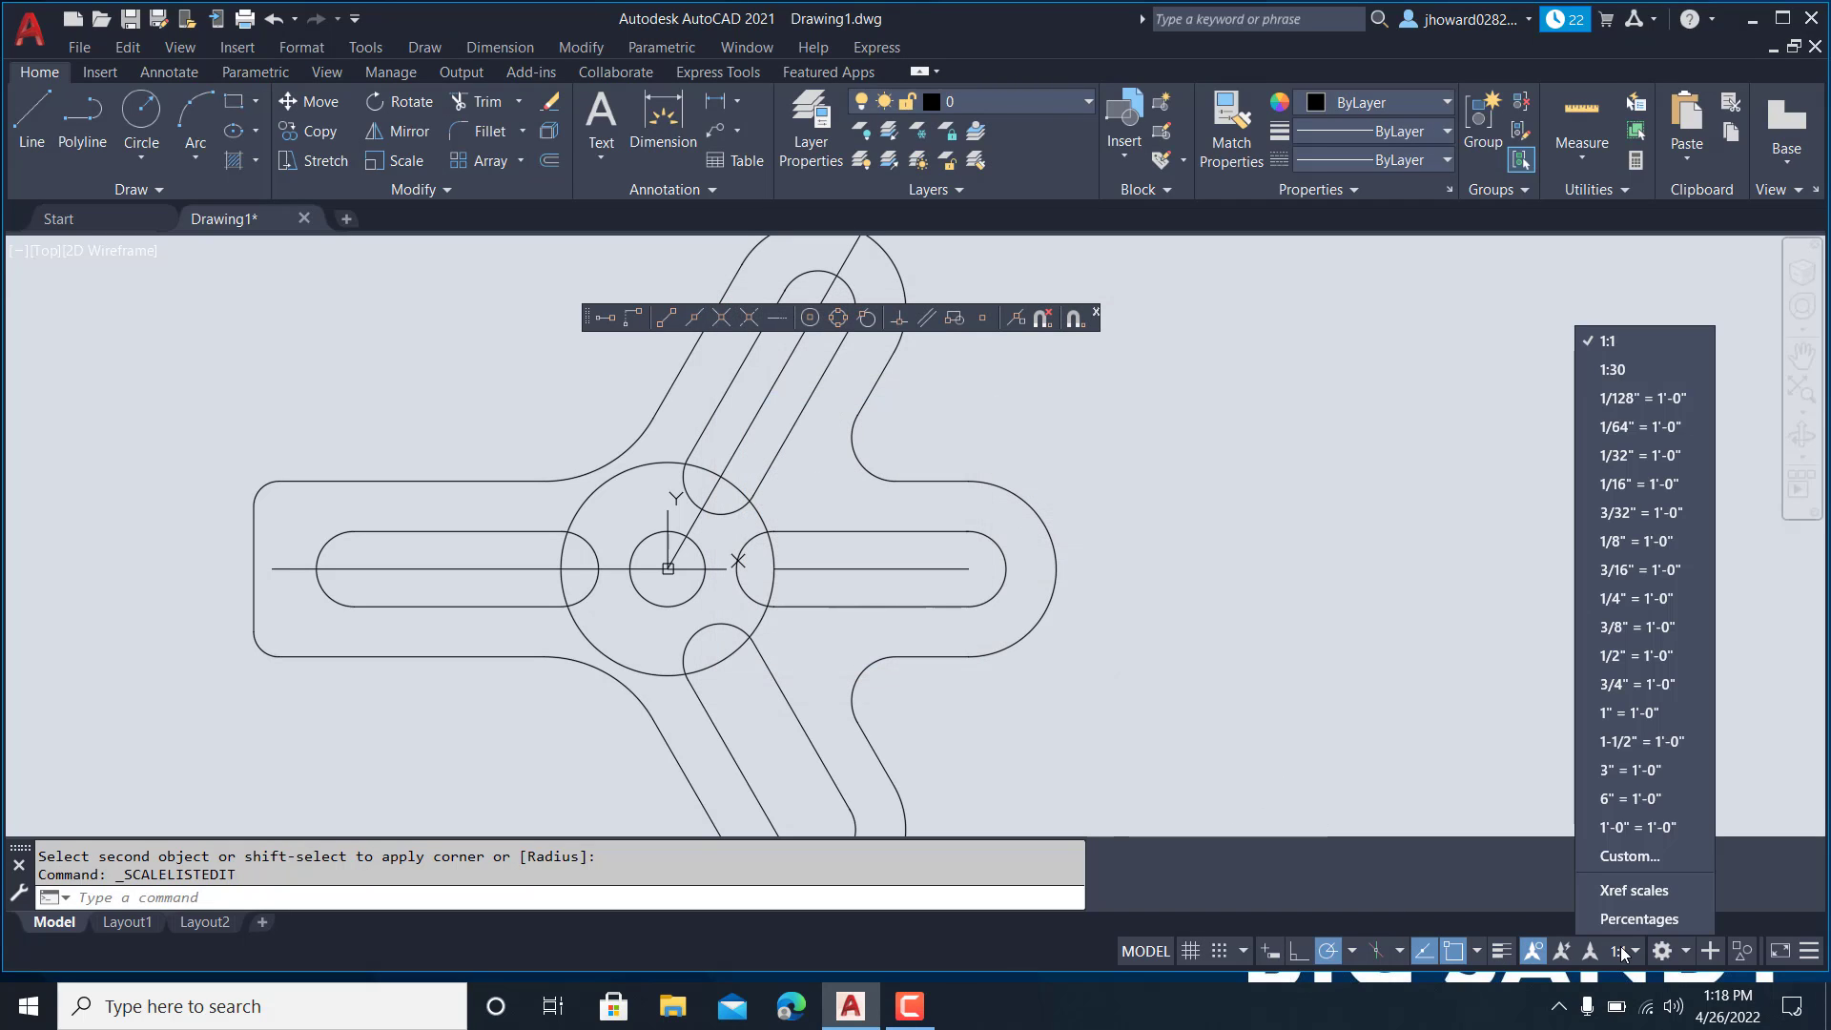
# - Set the annotation scale to 1:30 and make Annotative the current dimension style
pyautogui.click(1617, 369)
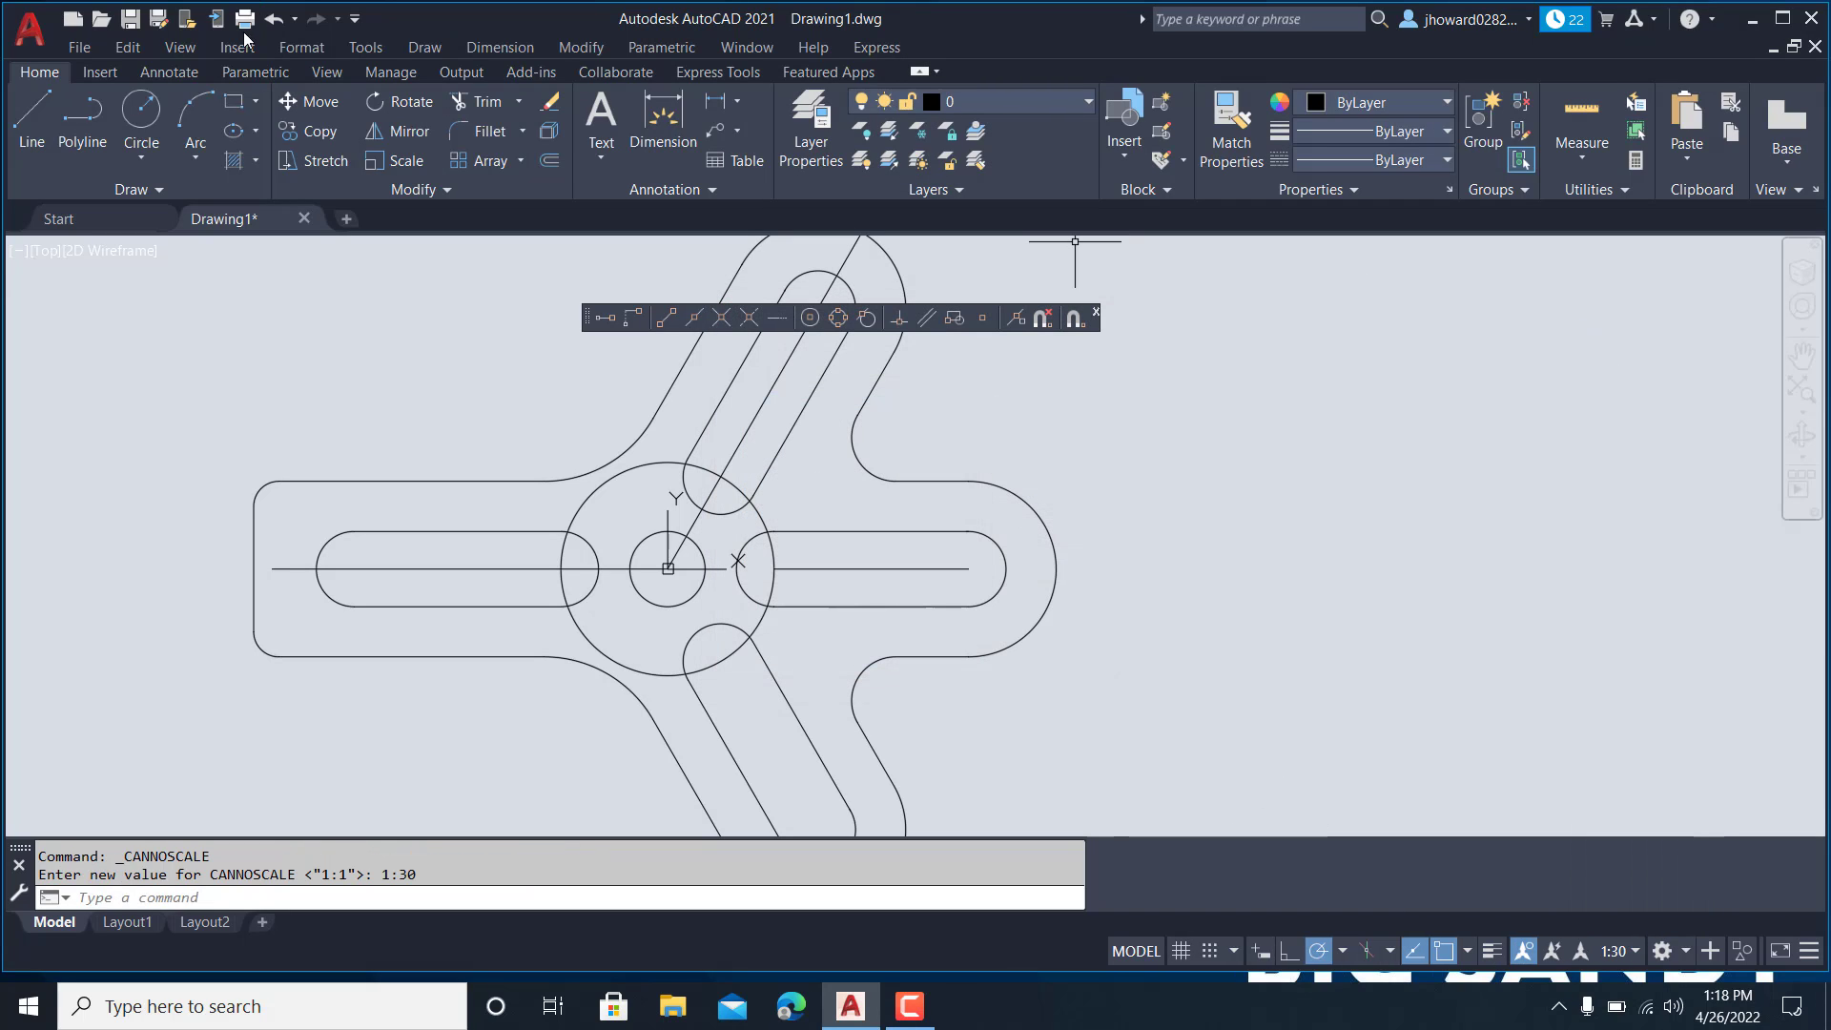
pyautogui.click(189, 75)
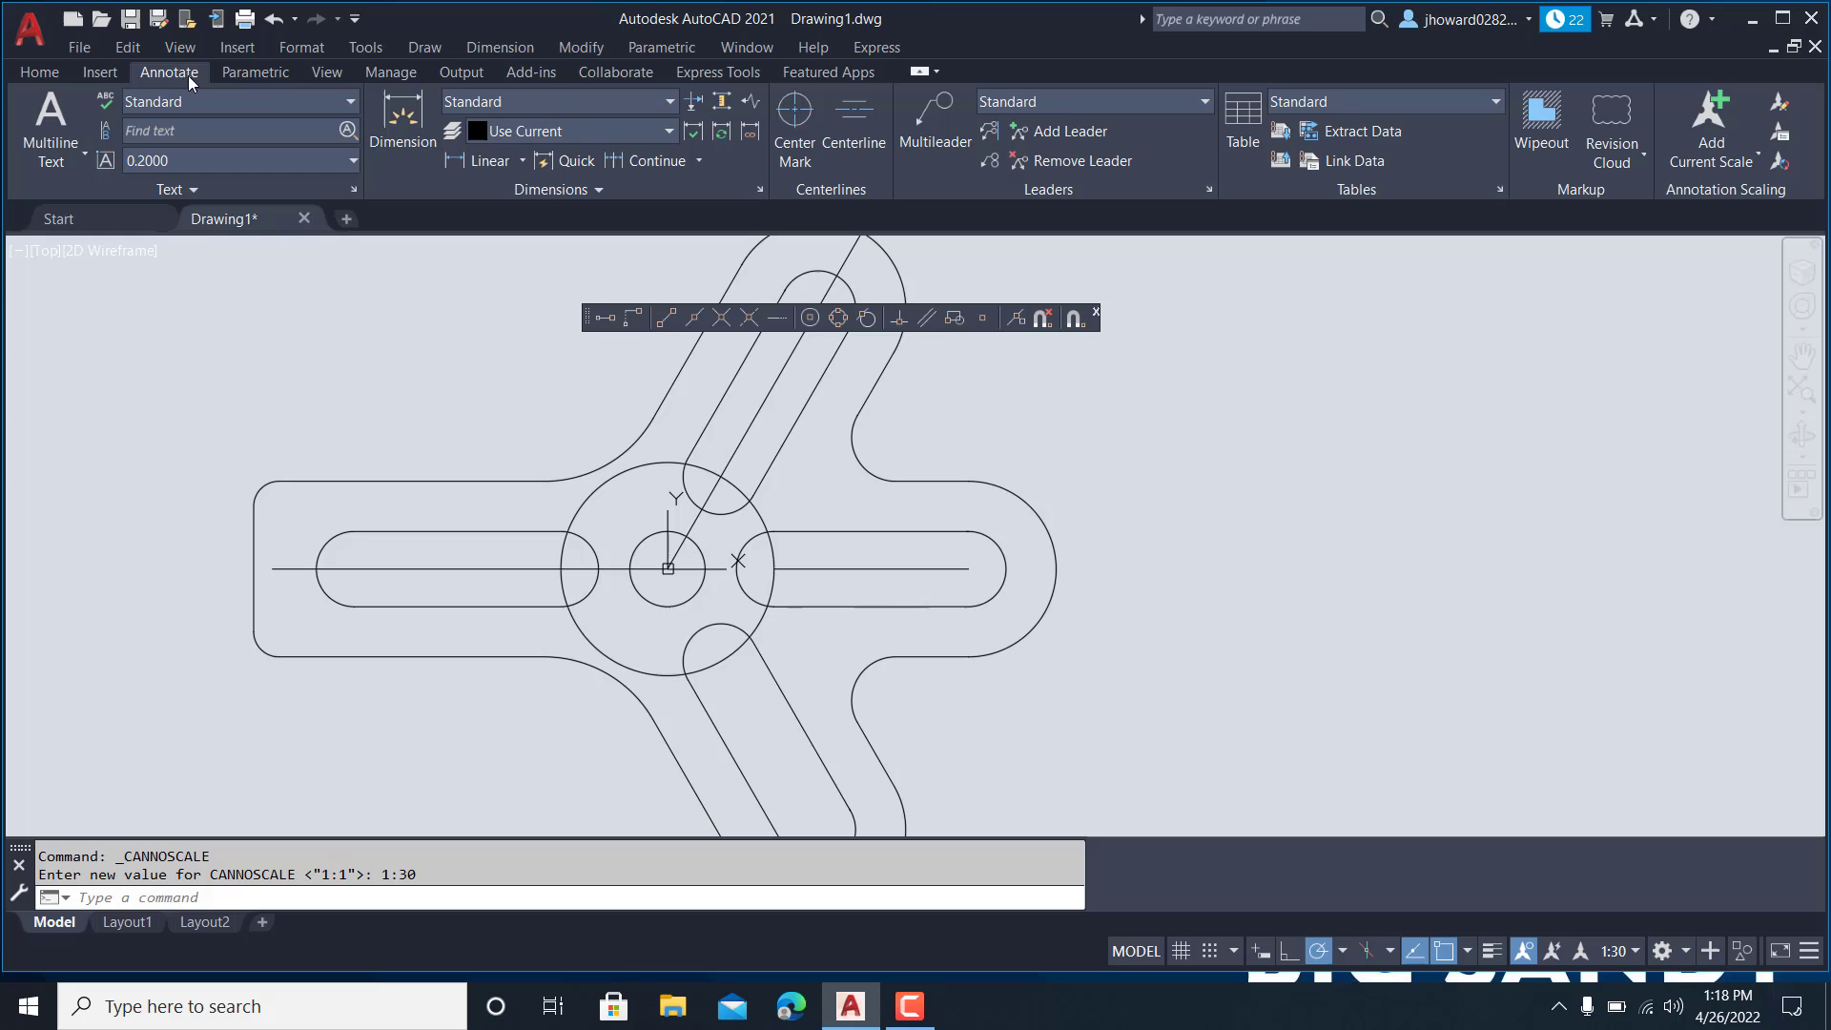
pyautogui.click(551, 101)
pyautogui.click(500, 157)
# - Modify the Annotative dimension style to use the Annotative text style at 0.125 height
pyautogui.click(763, 189)
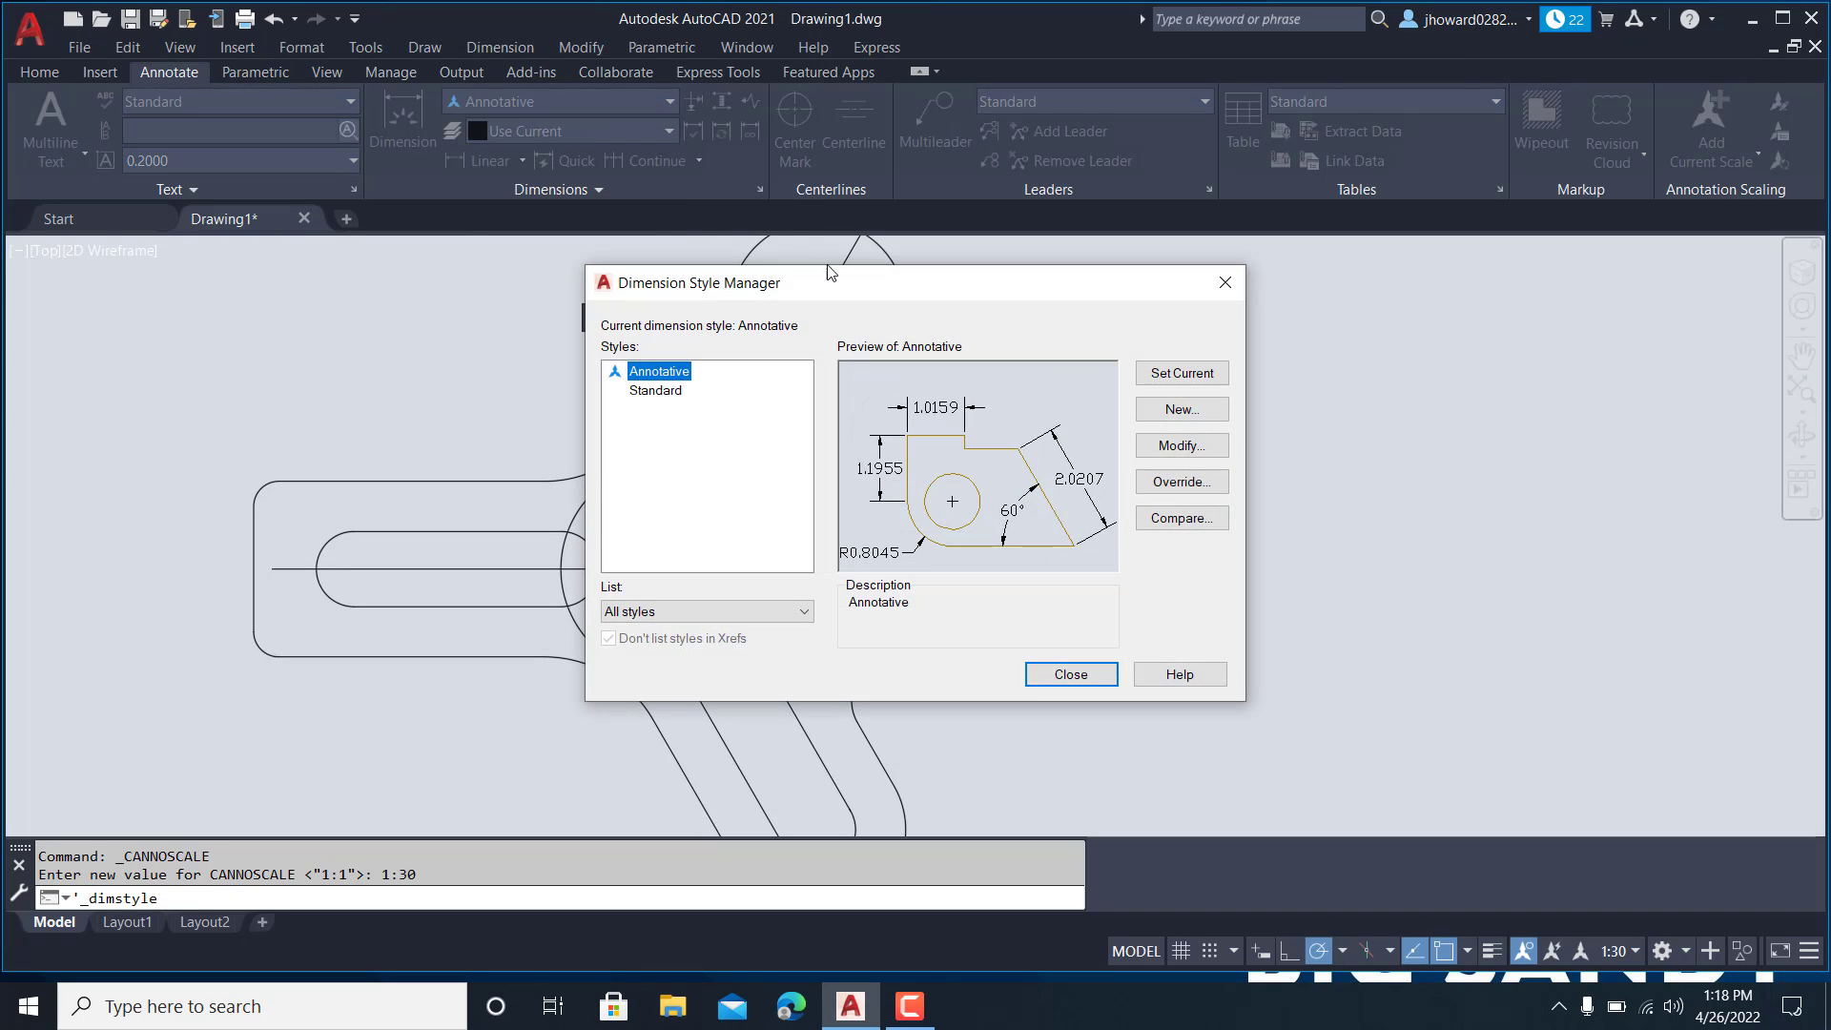
pyautogui.click(1161, 446)
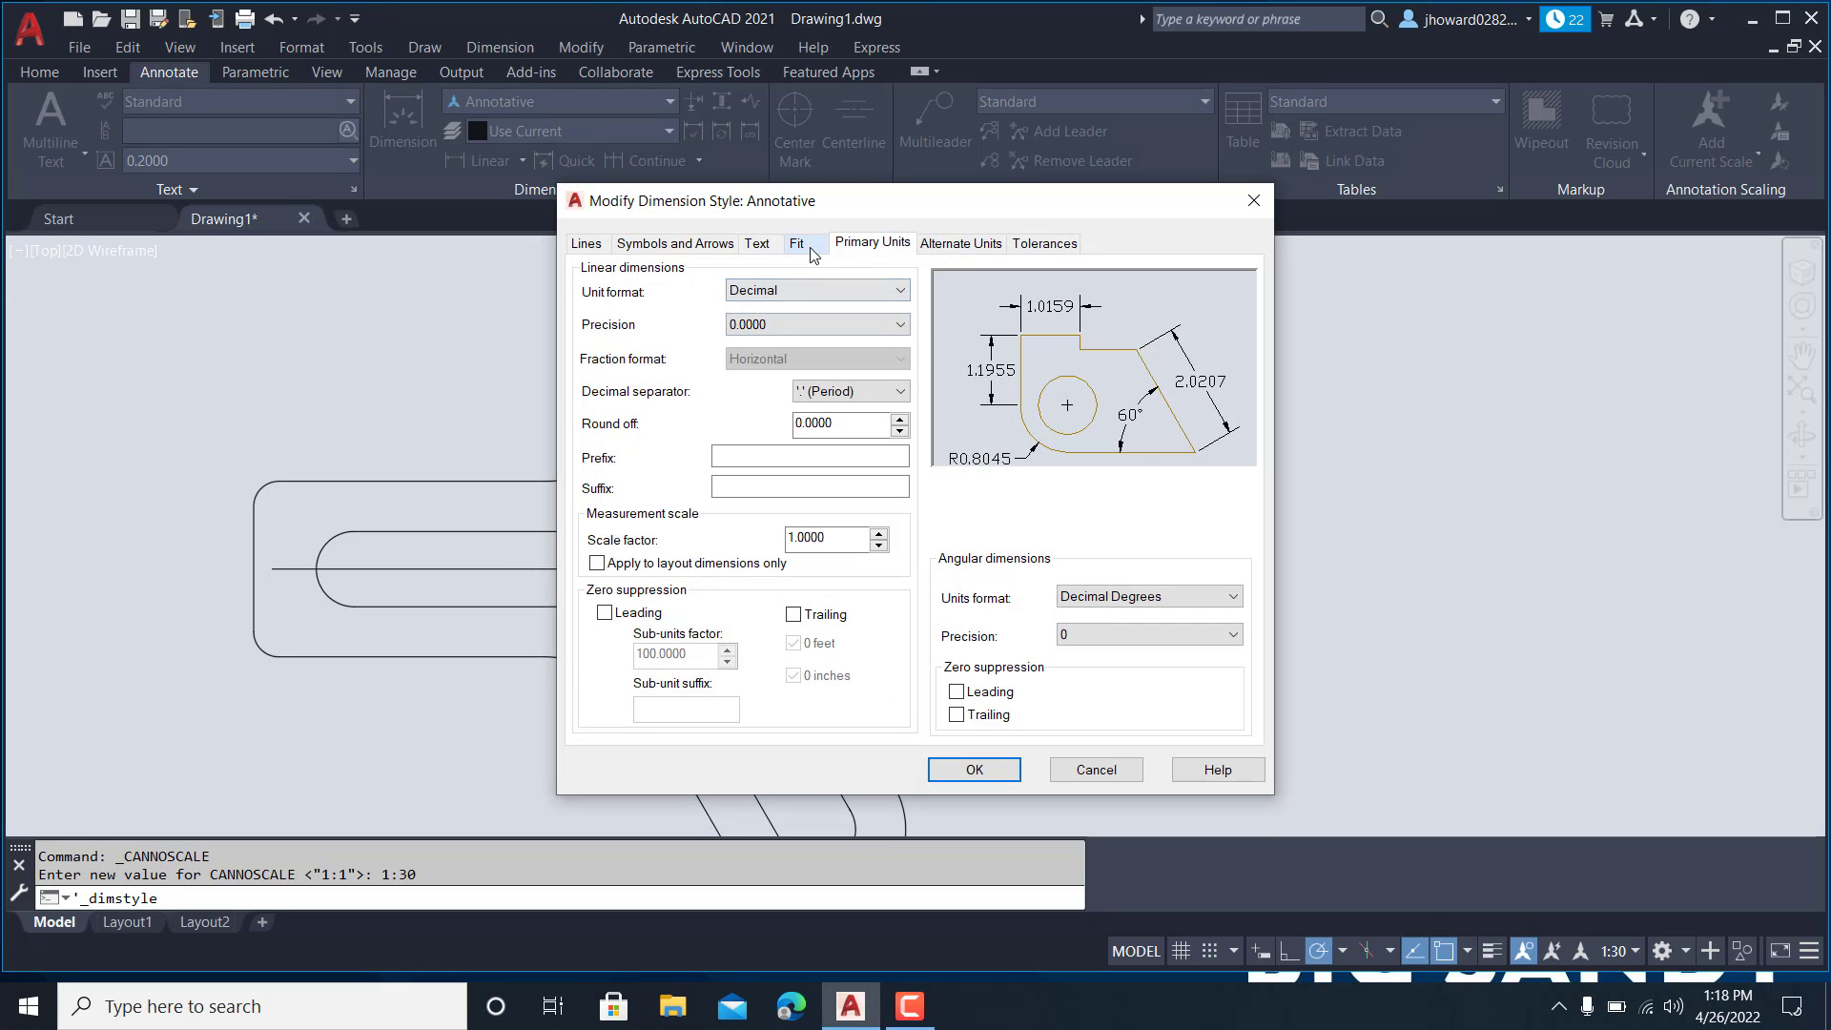
pyautogui.click(763, 246)
pyautogui.moveTo(876, 408); pyautogui.dragTo(810, 412)
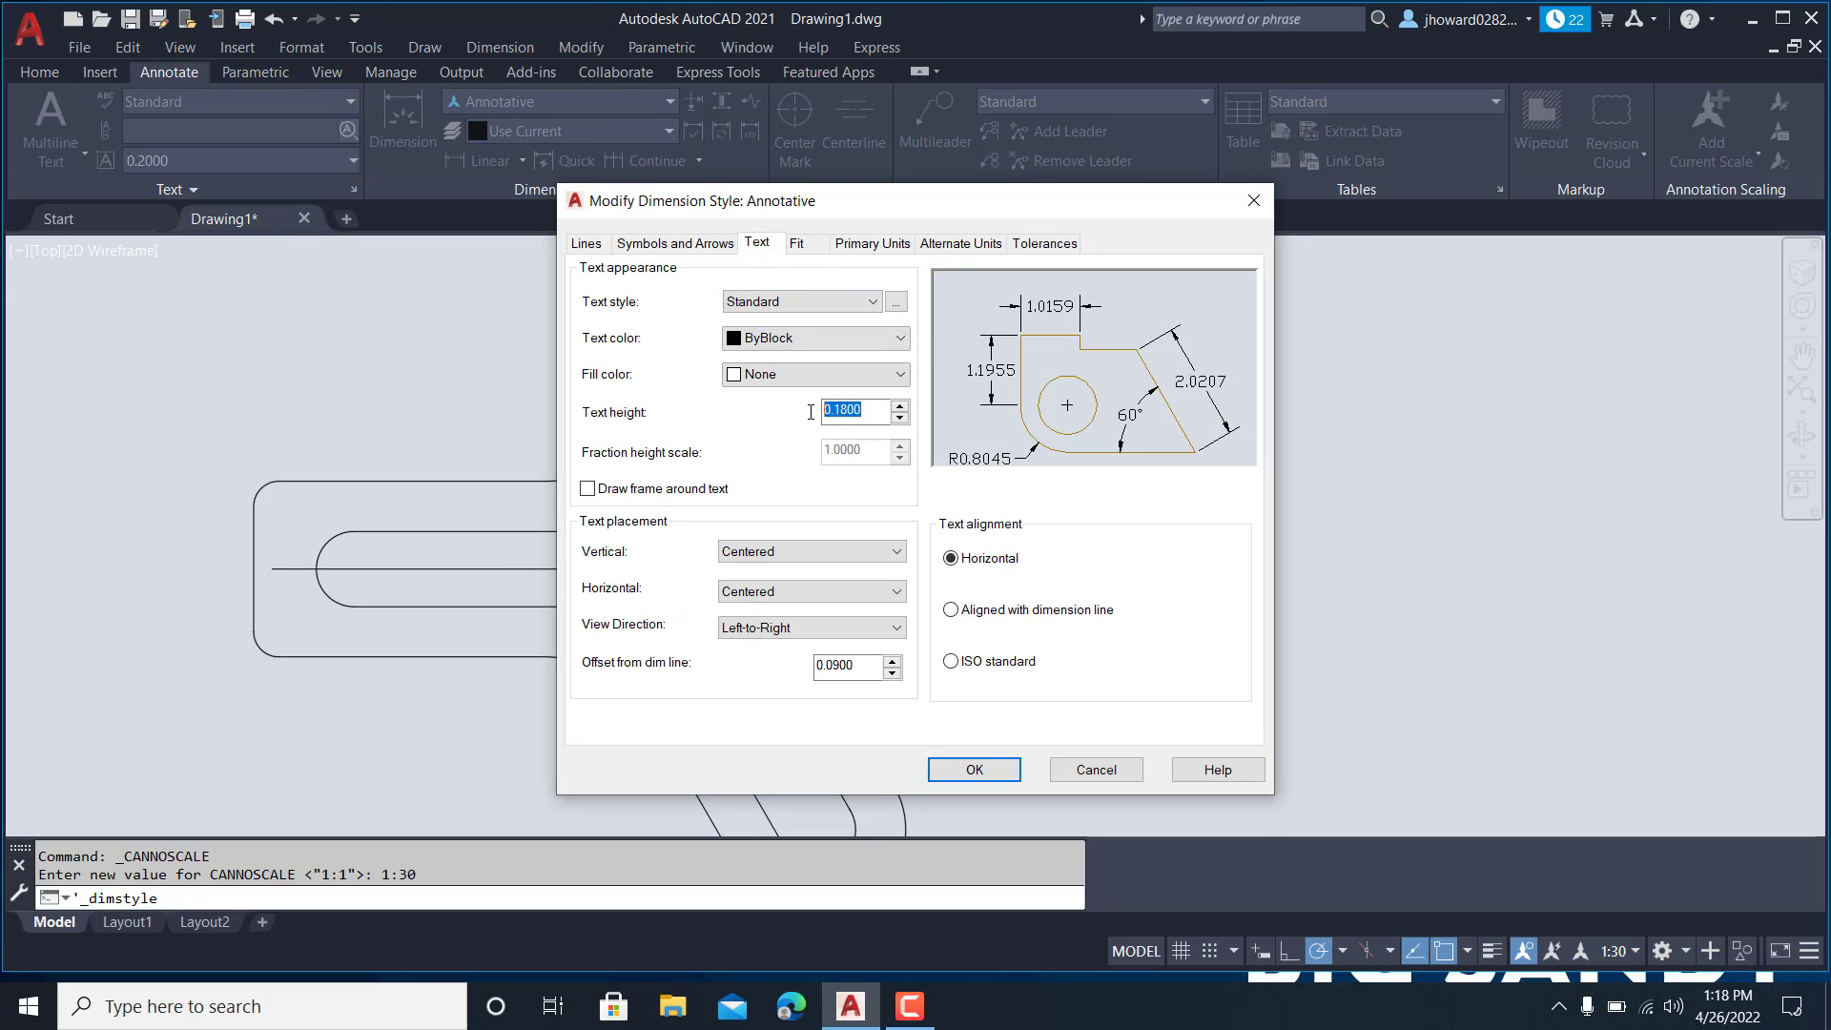
pyautogui.click(856, 302)
pyautogui.click(792, 335)
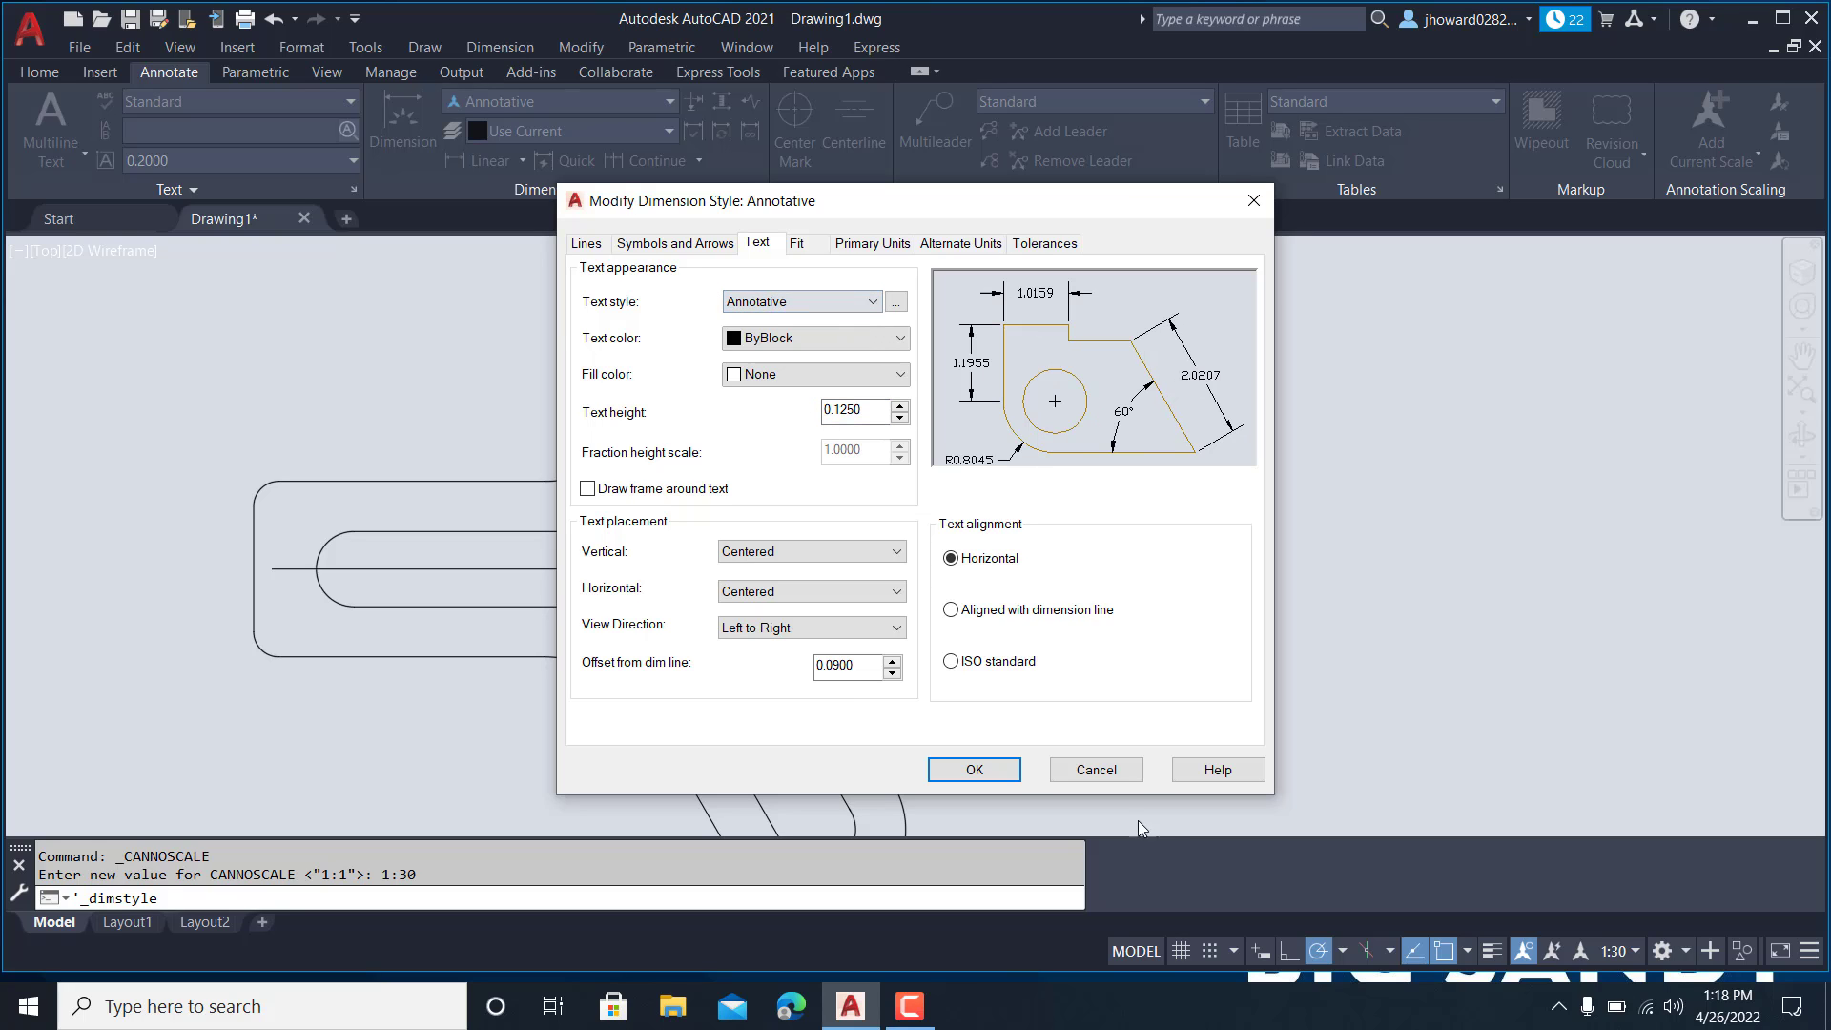
pyautogui.click(1015, 769)
pyautogui.click(1101, 676)
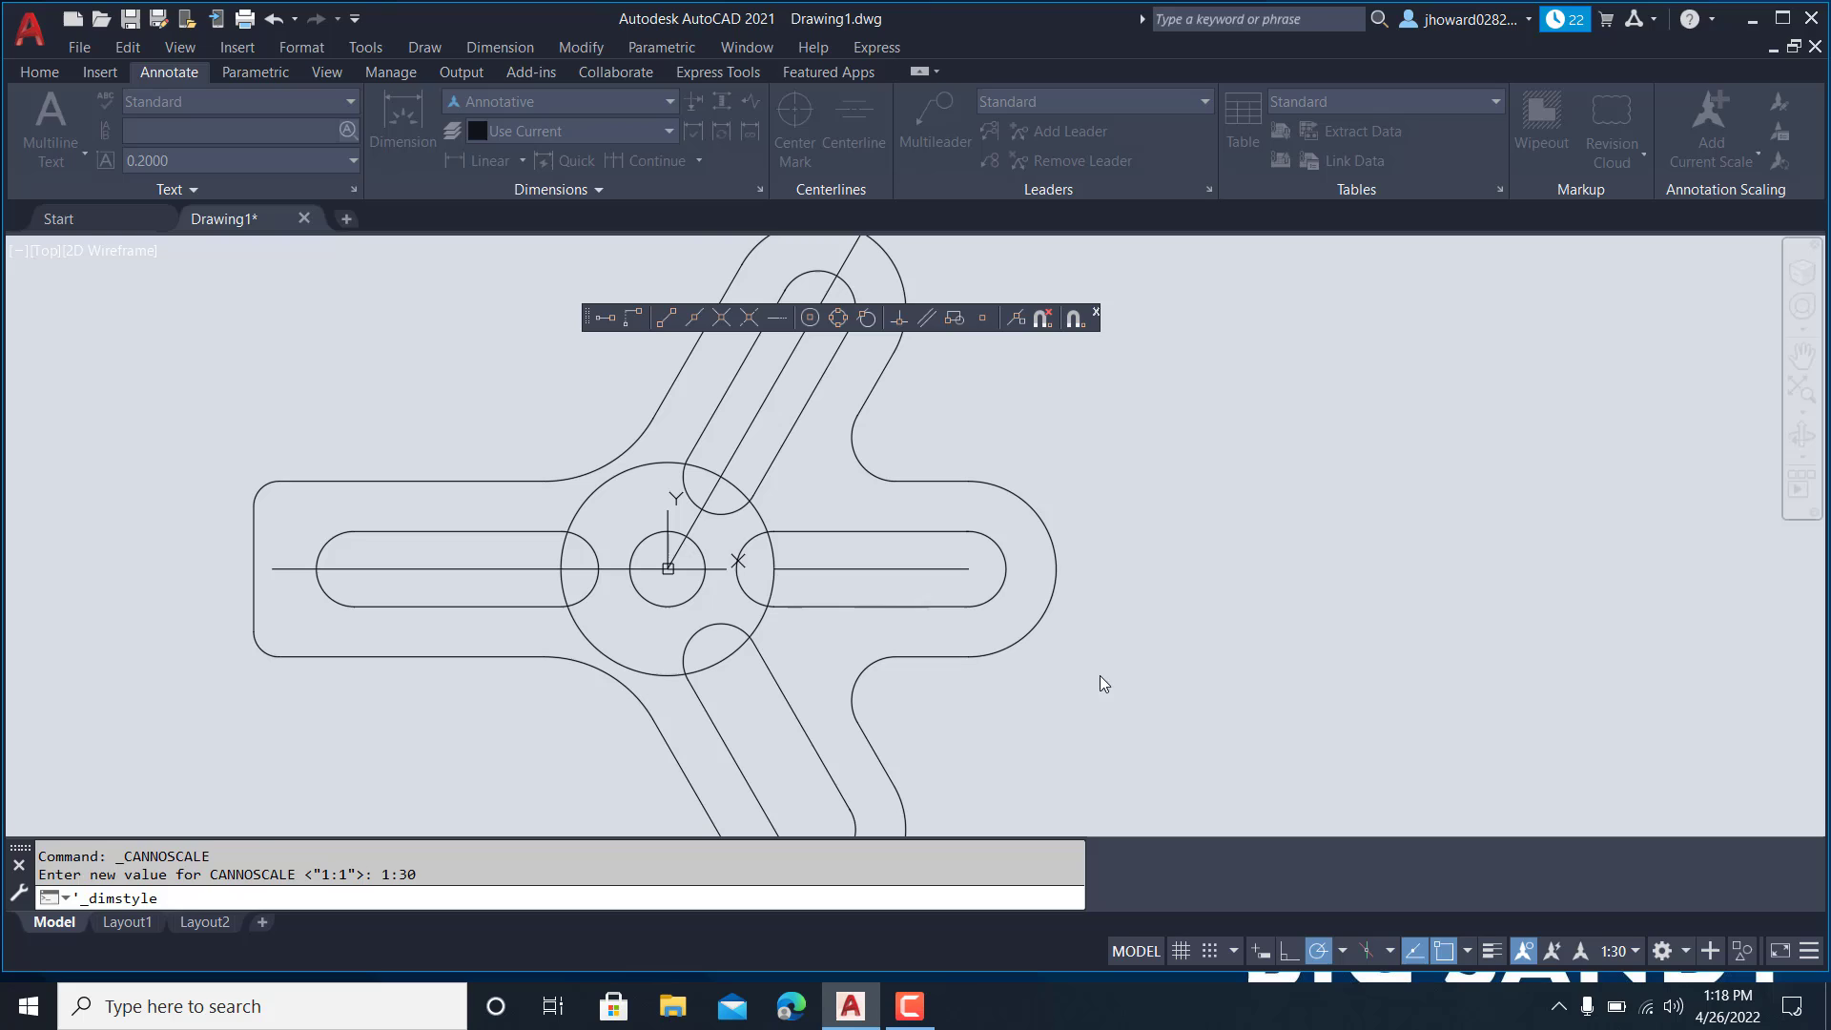
# - Place a trial 33.0000 linear dimension above the left arm
pyautogui.click(472, 164)
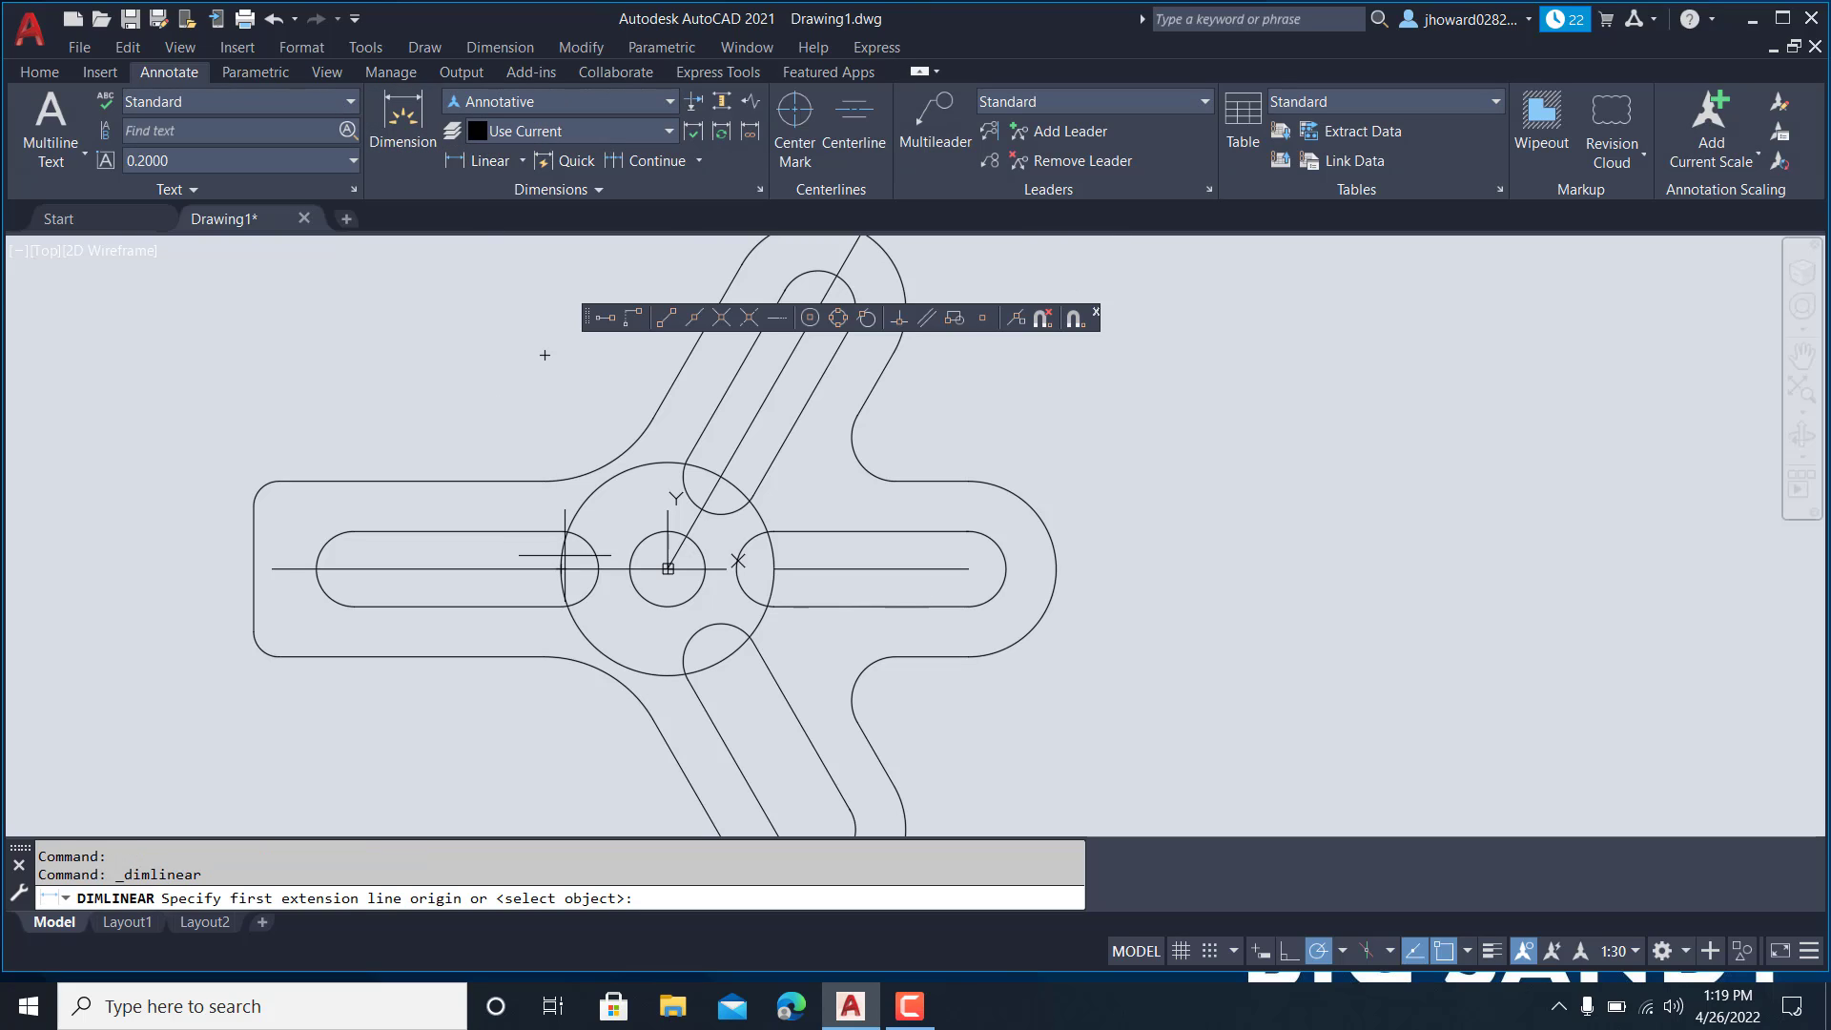
pyautogui.click(561, 568)
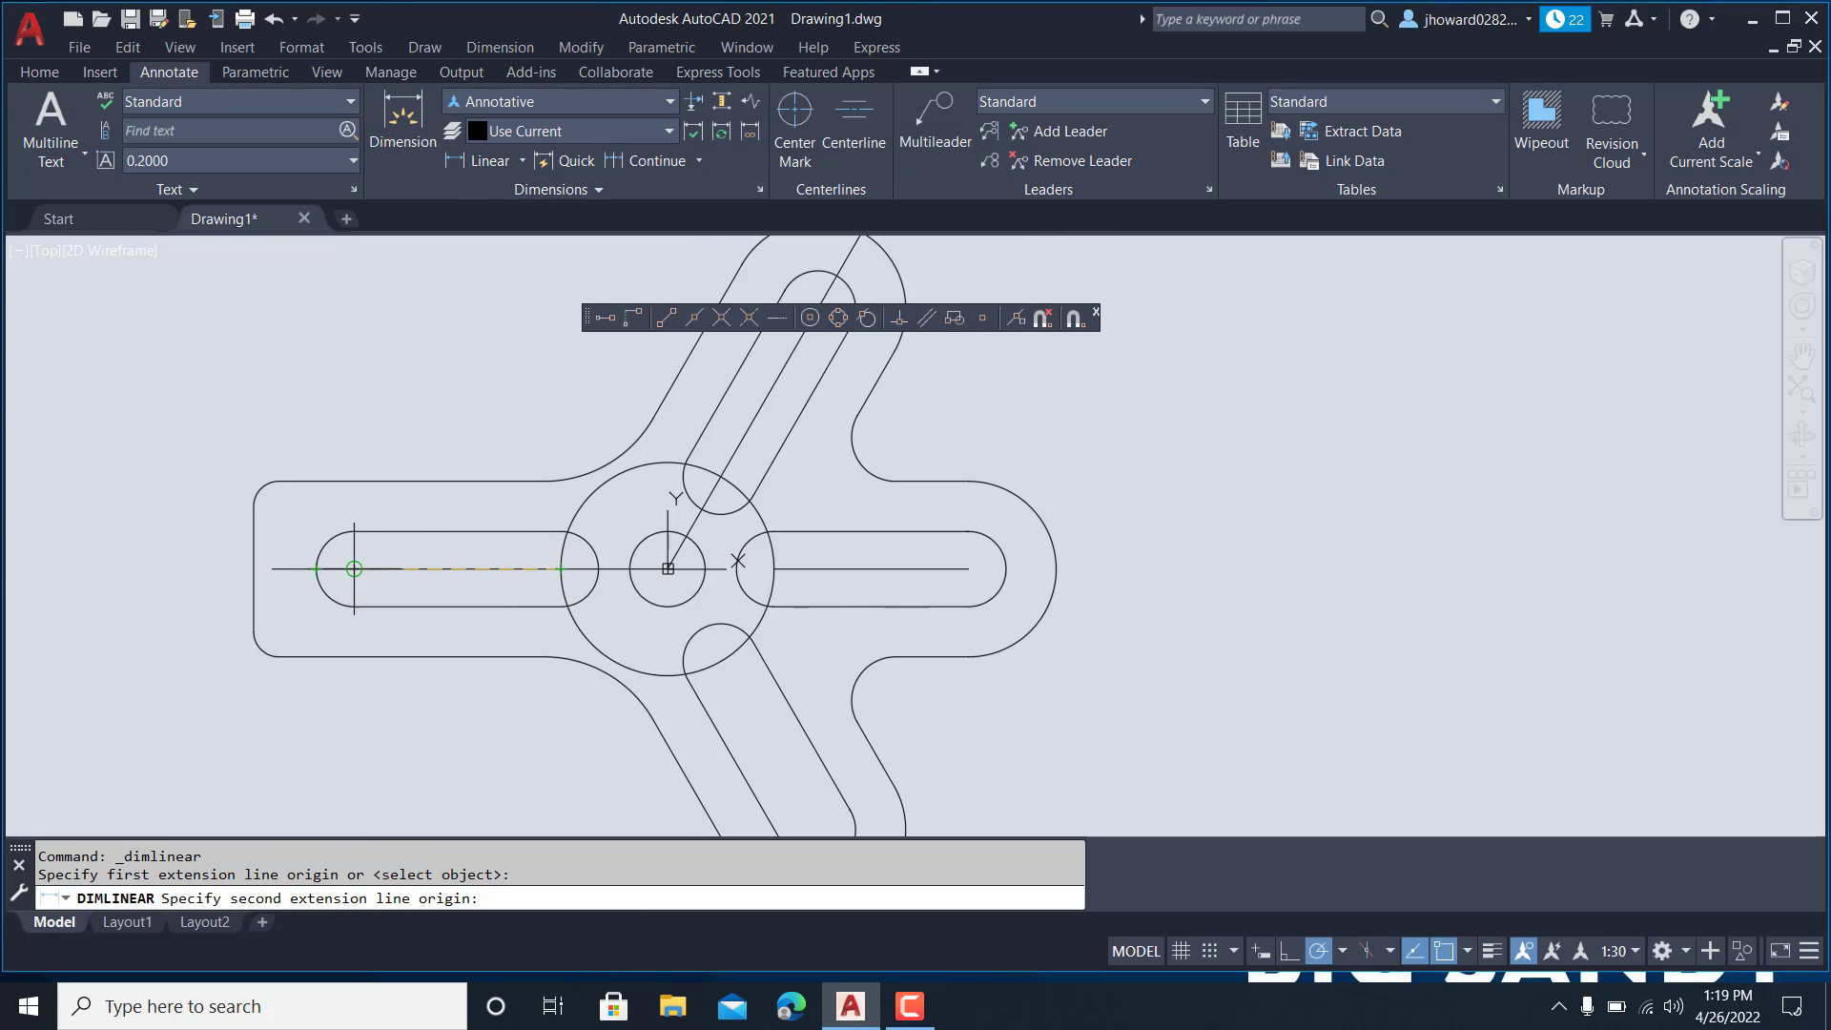
pyautogui.click(354, 568)
pyautogui.click(431, 421)
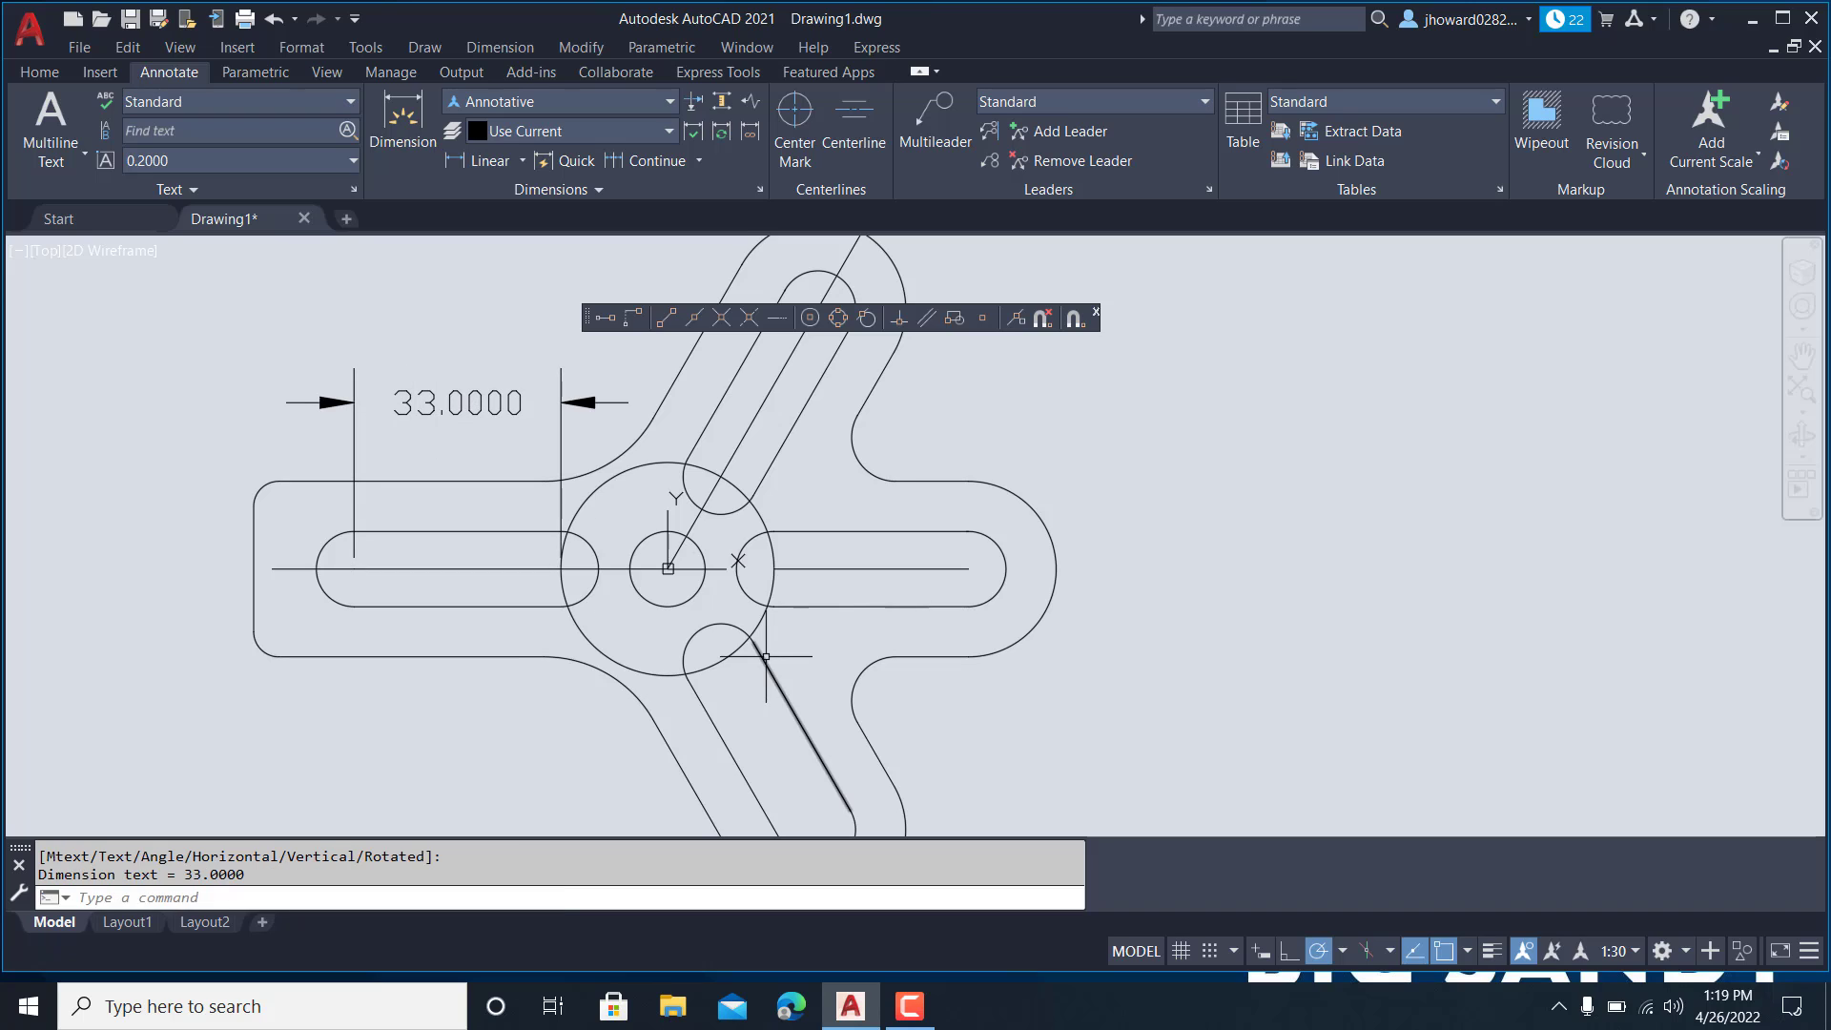
# - Switch the dimension style to Standard and place a 40.0874 linear dimension below the hub
pyautogui.click(655, 101)
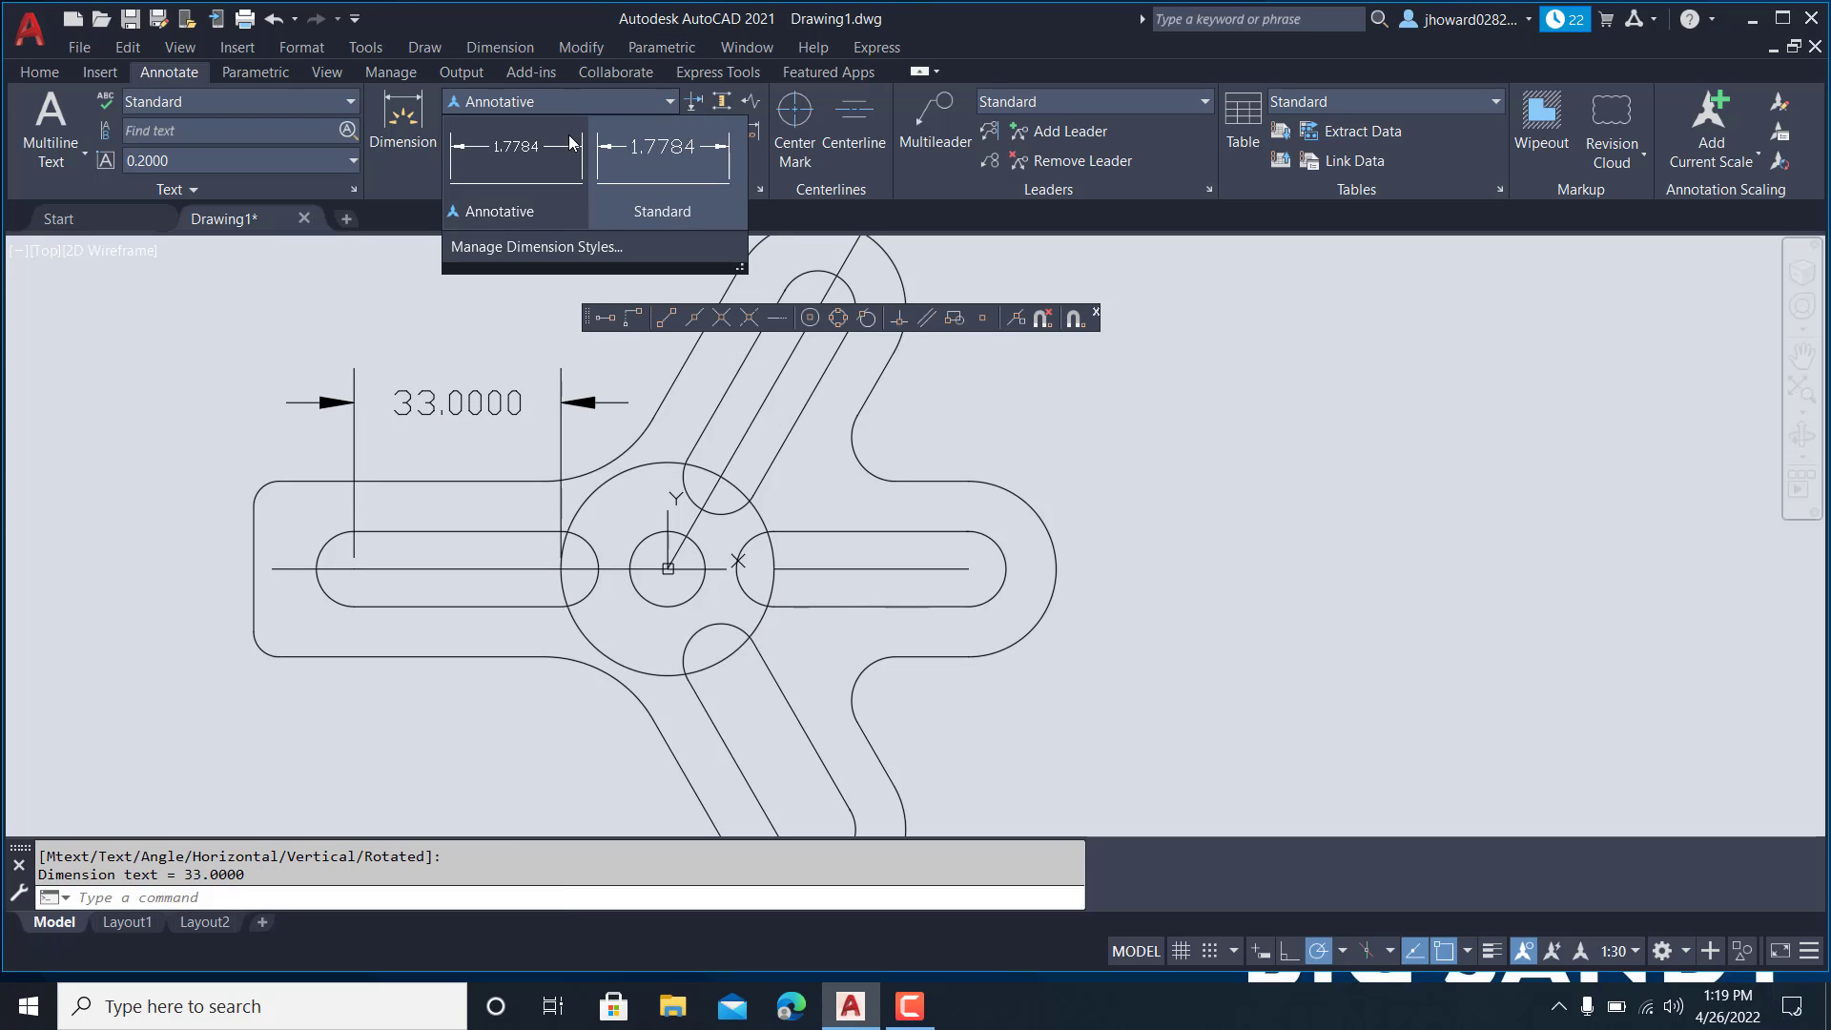
pyautogui.click(553, 148)
pyautogui.click(601, 101)
pyautogui.click(633, 154)
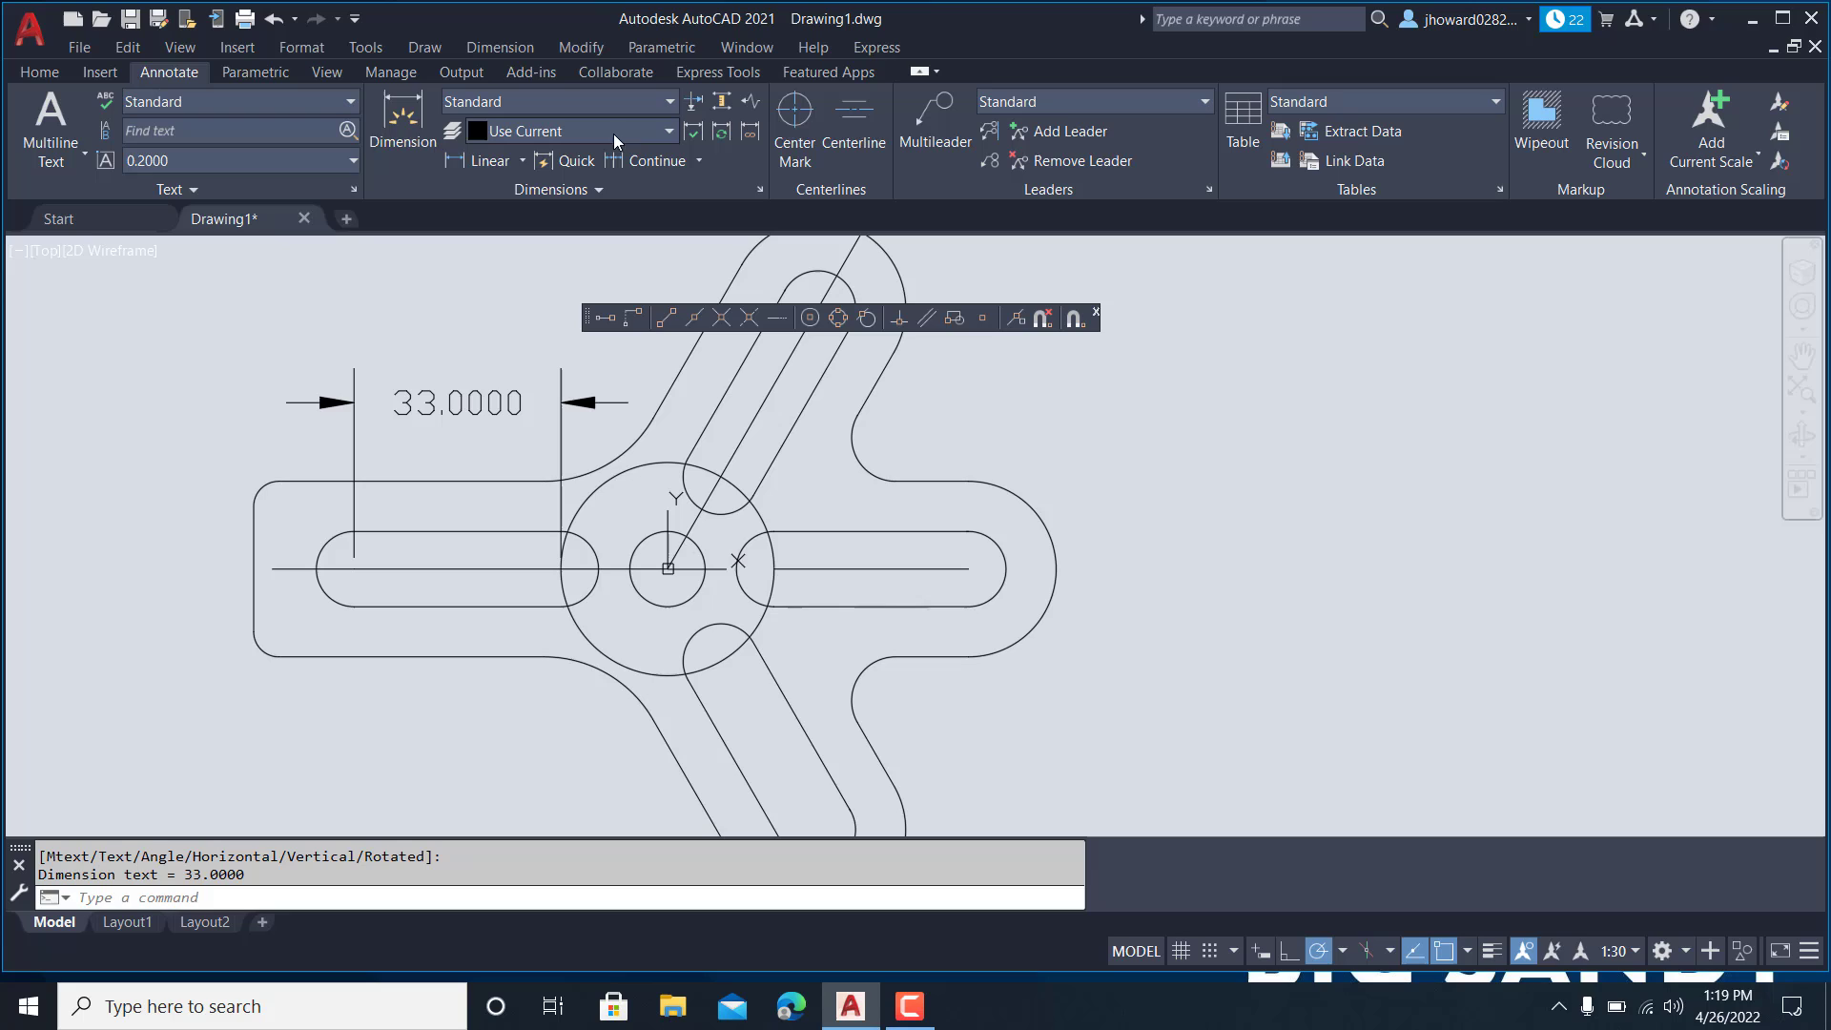
pyautogui.click(474, 162)
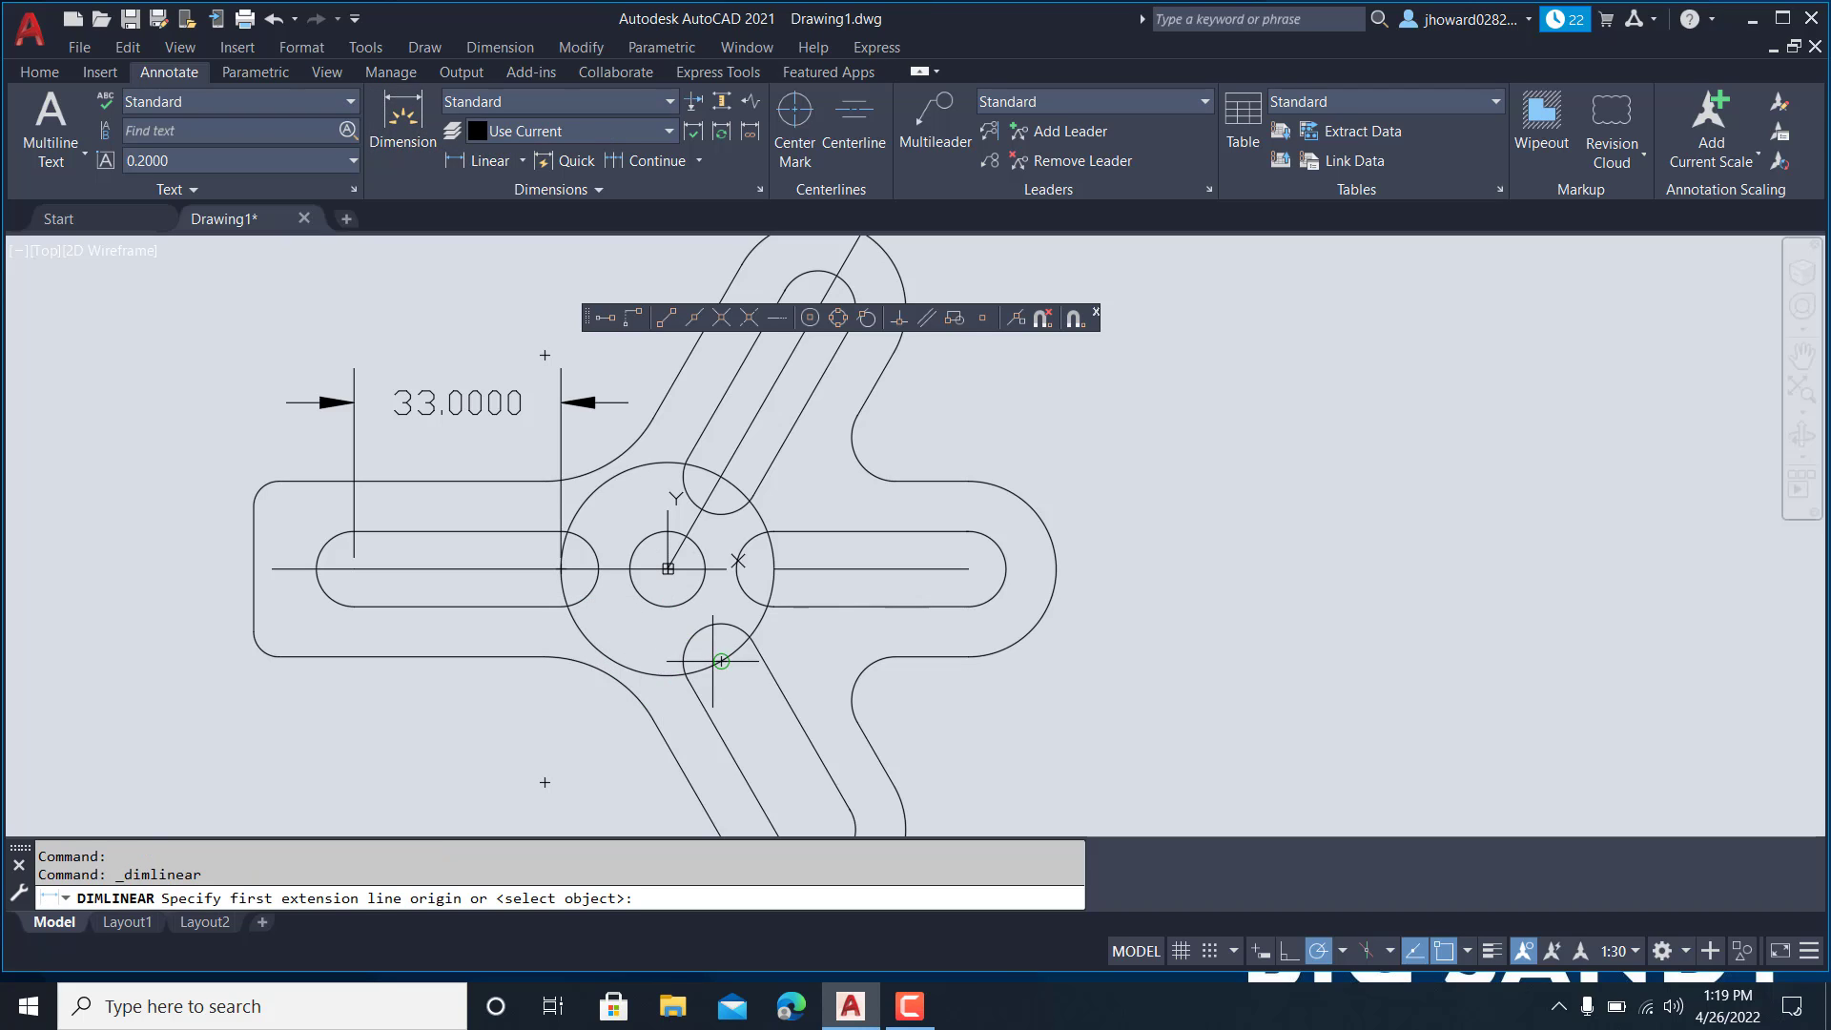
pyautogui.click(722, 661)
pyautogui.click(470, 661)
pyautogui.click(497, 713)
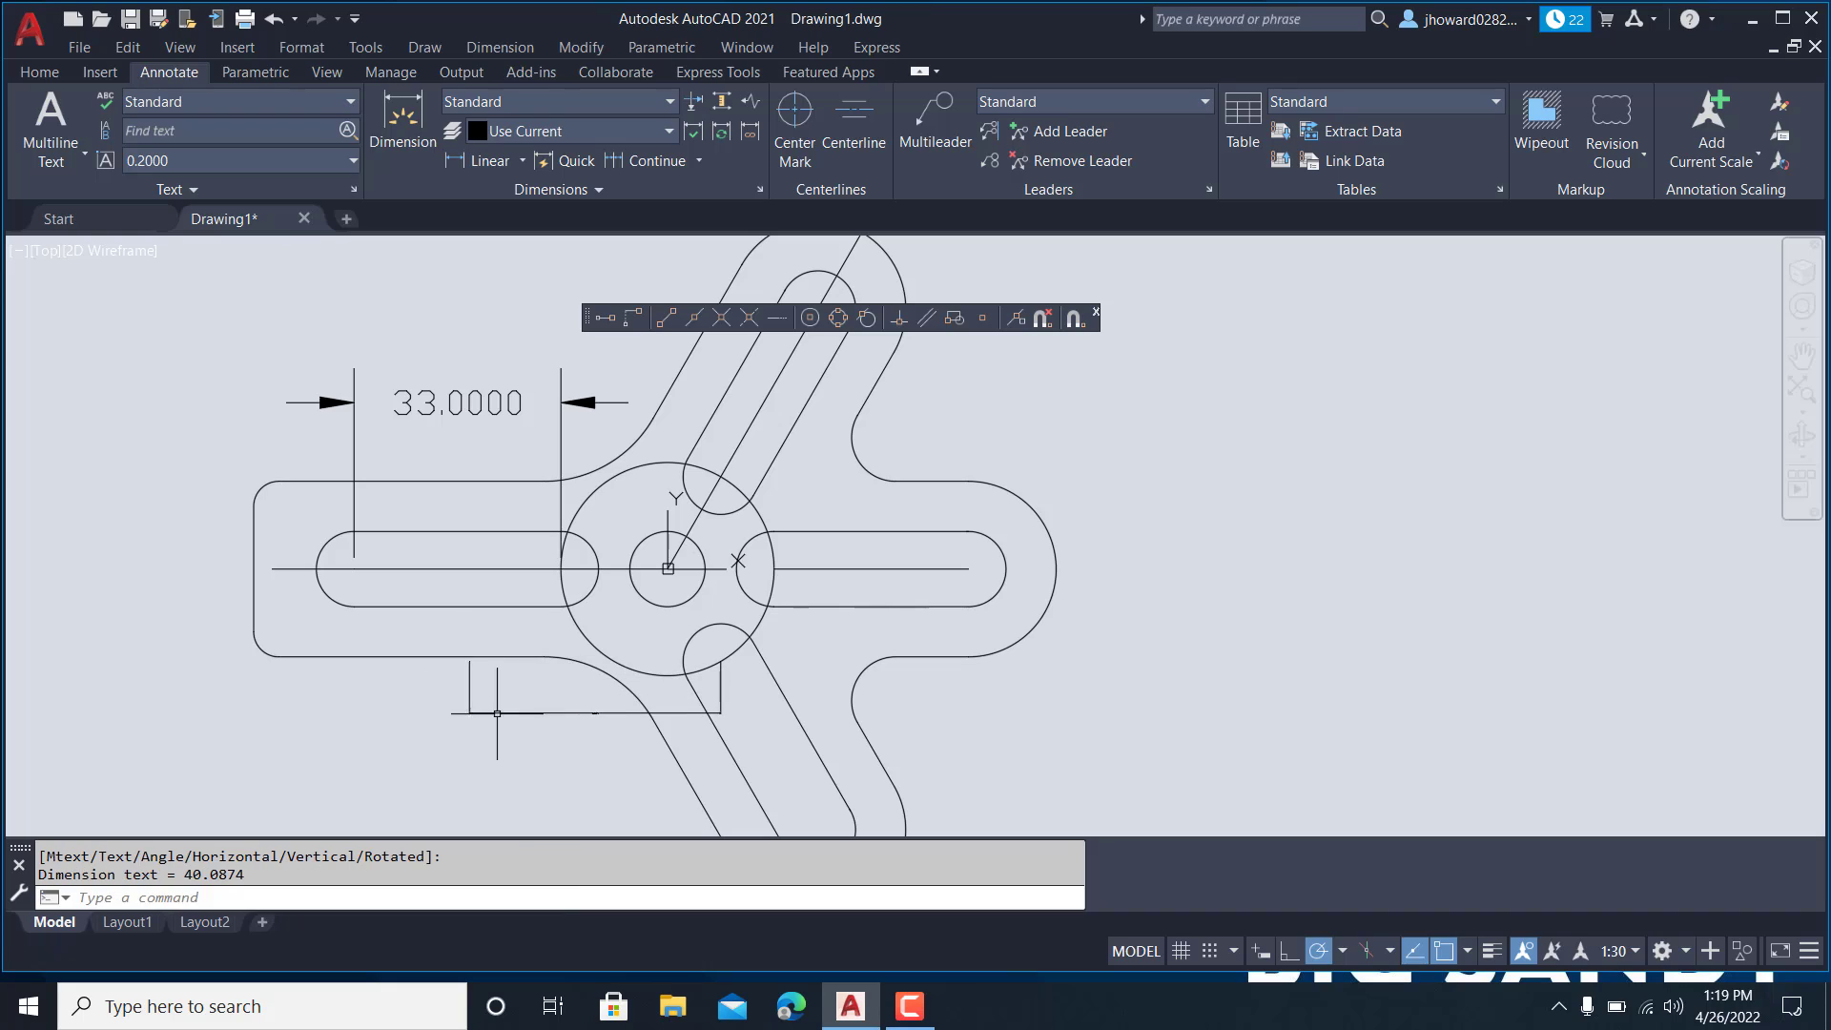
# - Erase the 40.0874 and 33.0000 dimensions
pyautogui.click(613, 727)
pyautogui.click(576, 690)
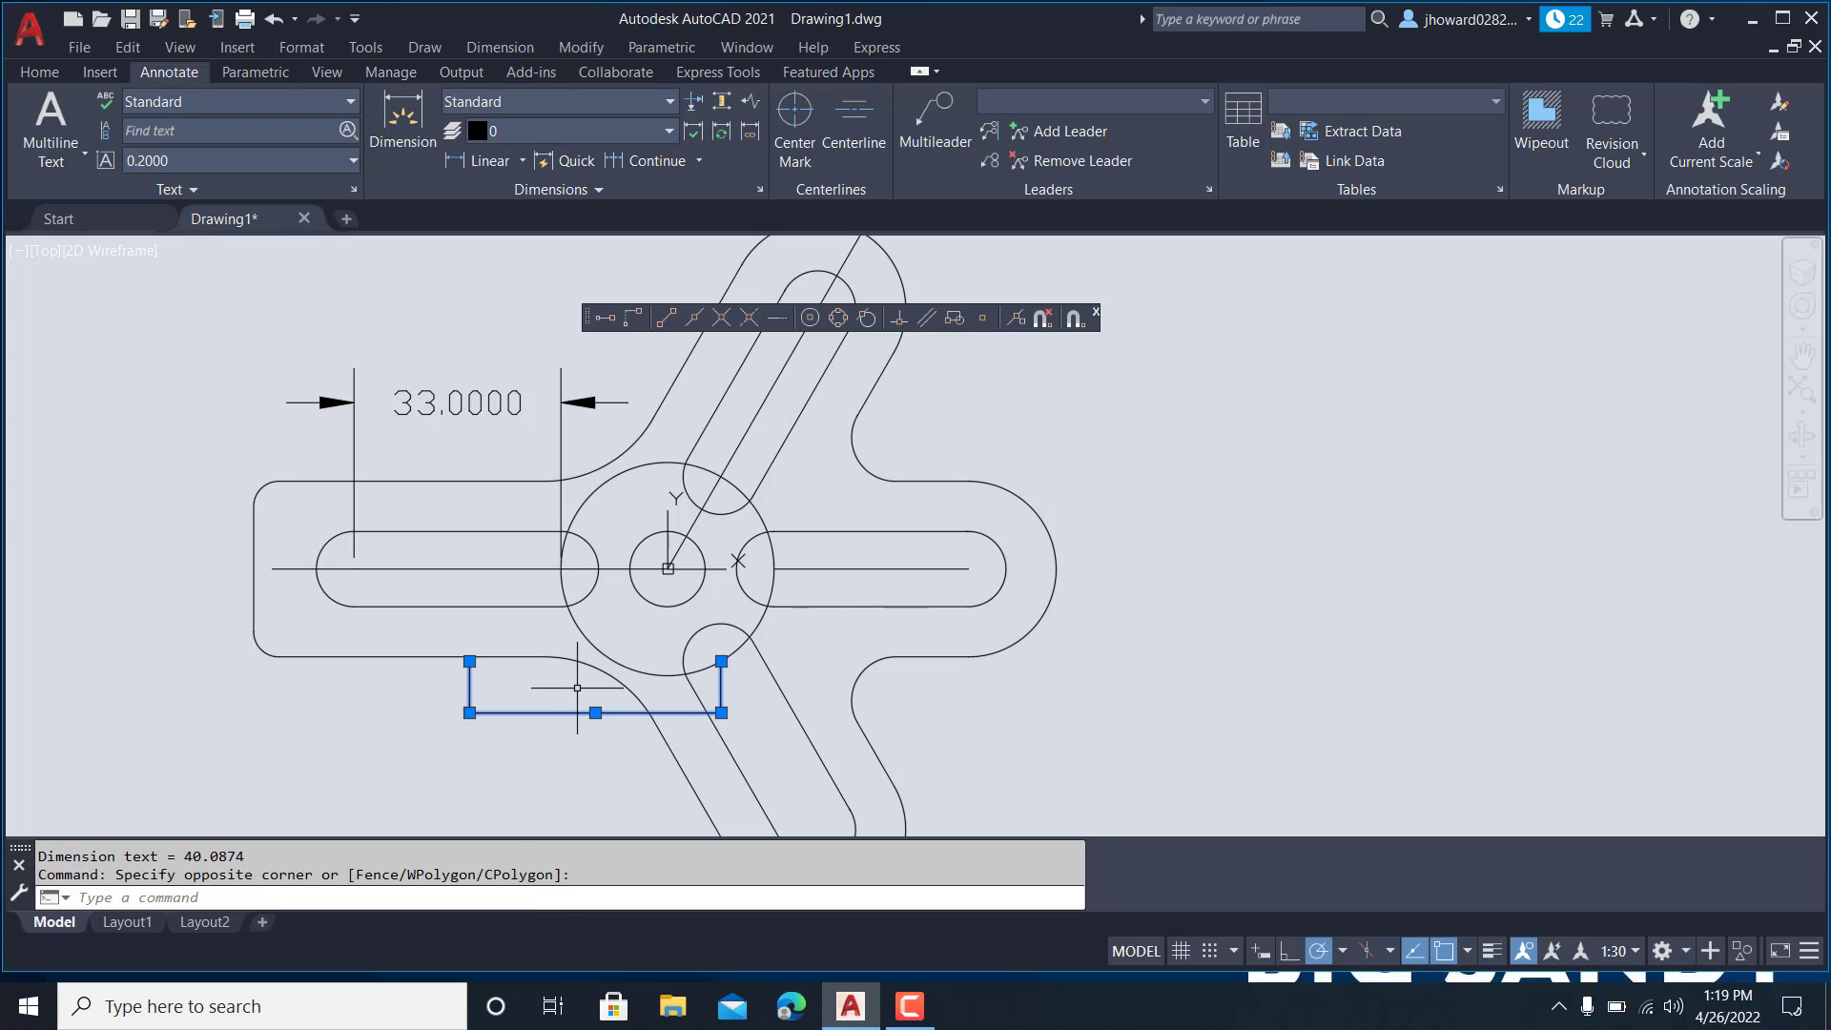
pyautogui.press('Delete')
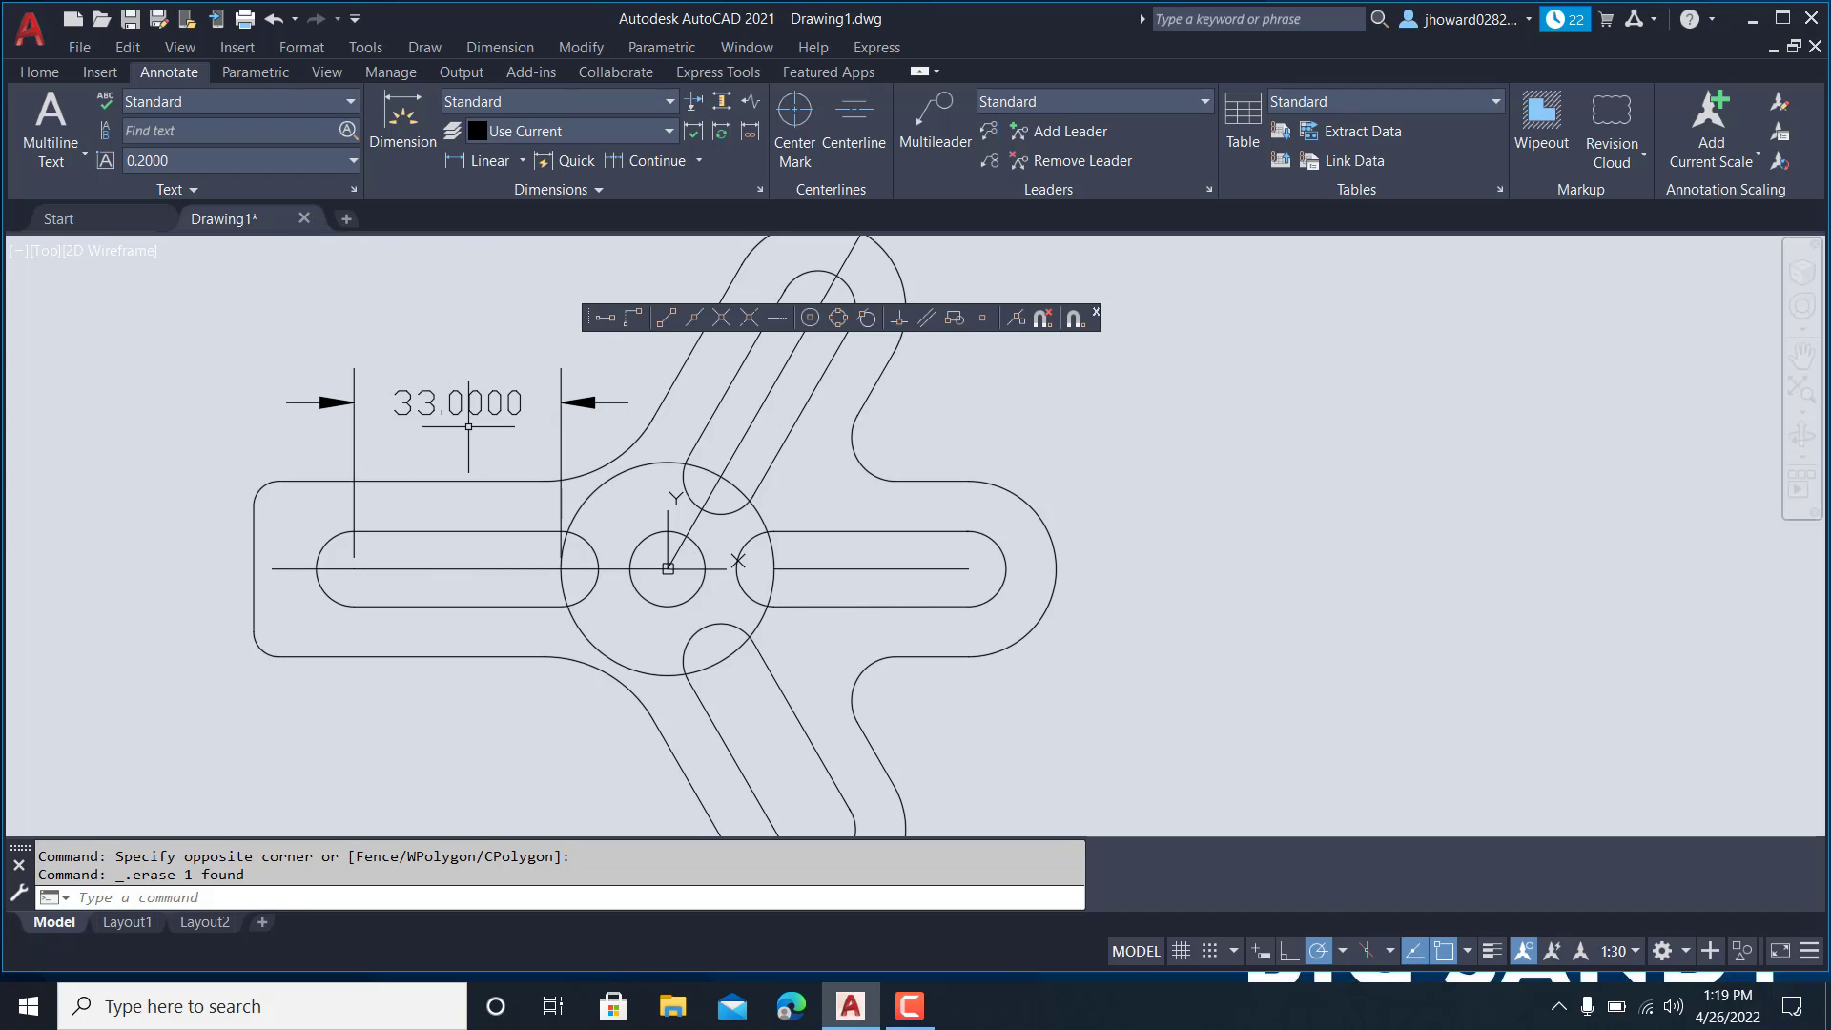
pyautogui.click(555, 425)
pyautogui.click(490, 382)
pyautogui.press('Delete')
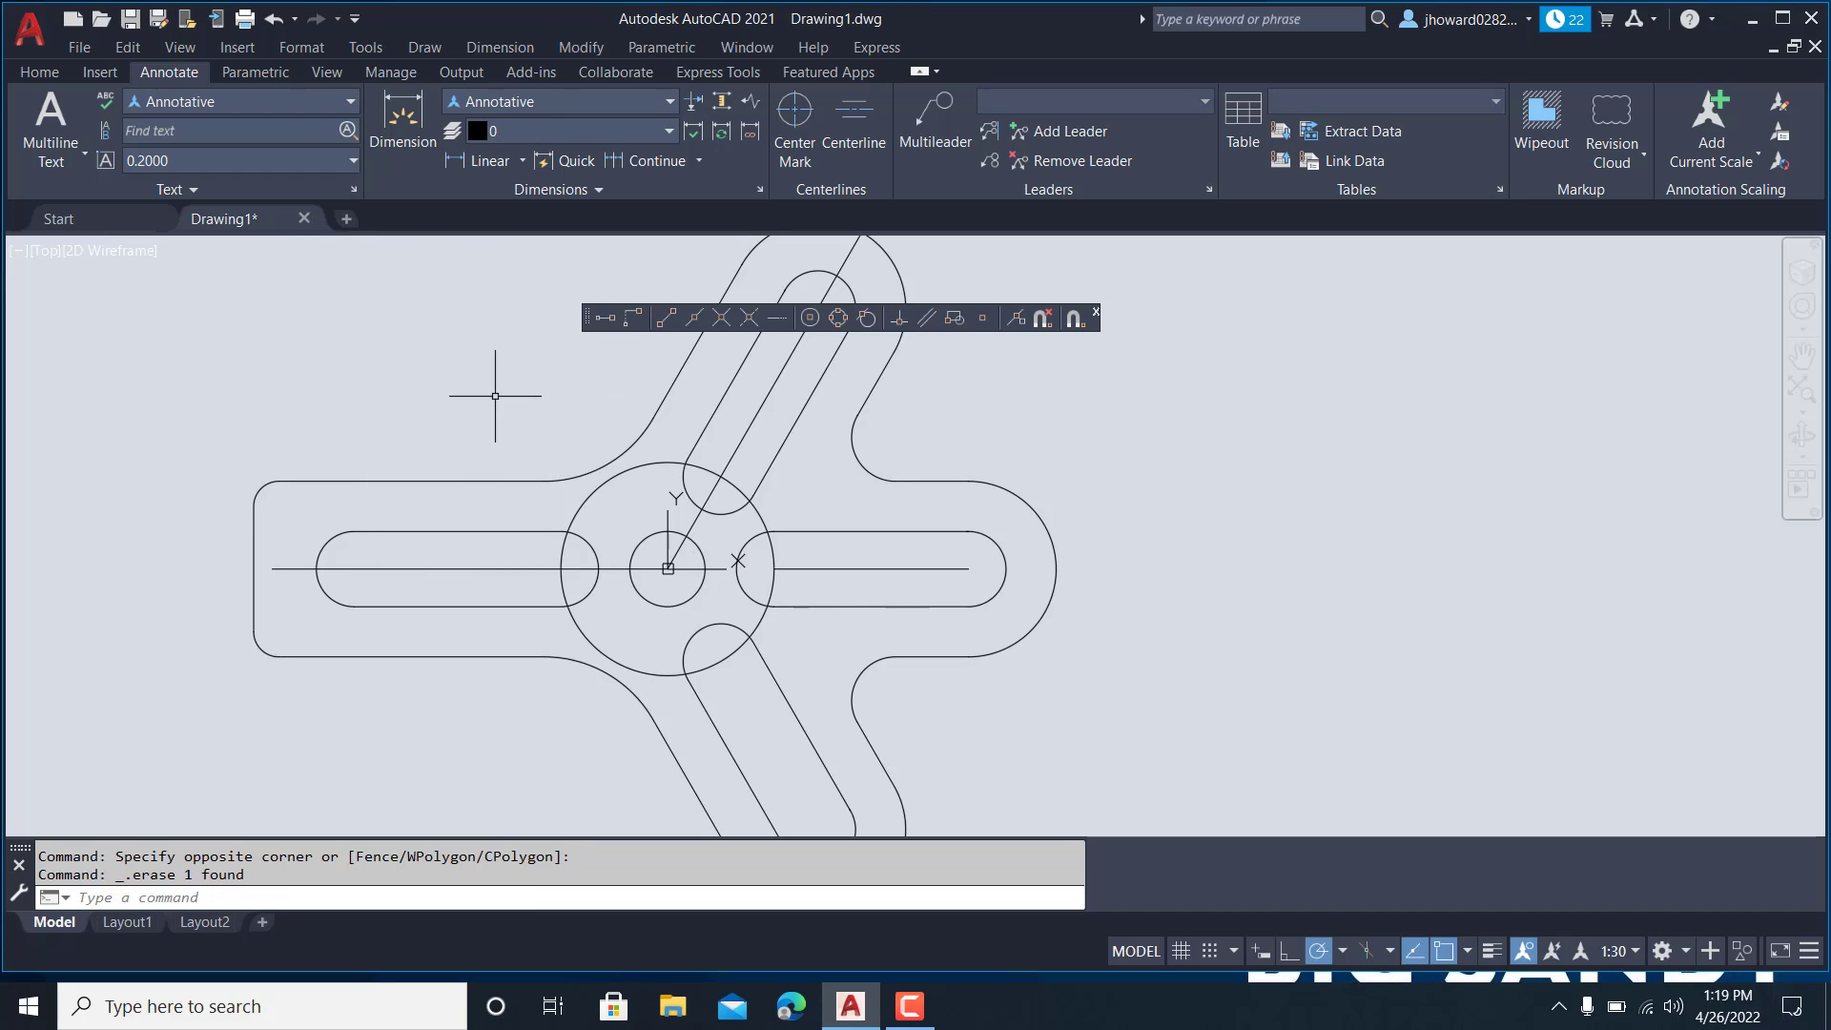
# - In Layout1, stretch the viewport's corners out to the sheet margins
pyautogui.click(130, 921)
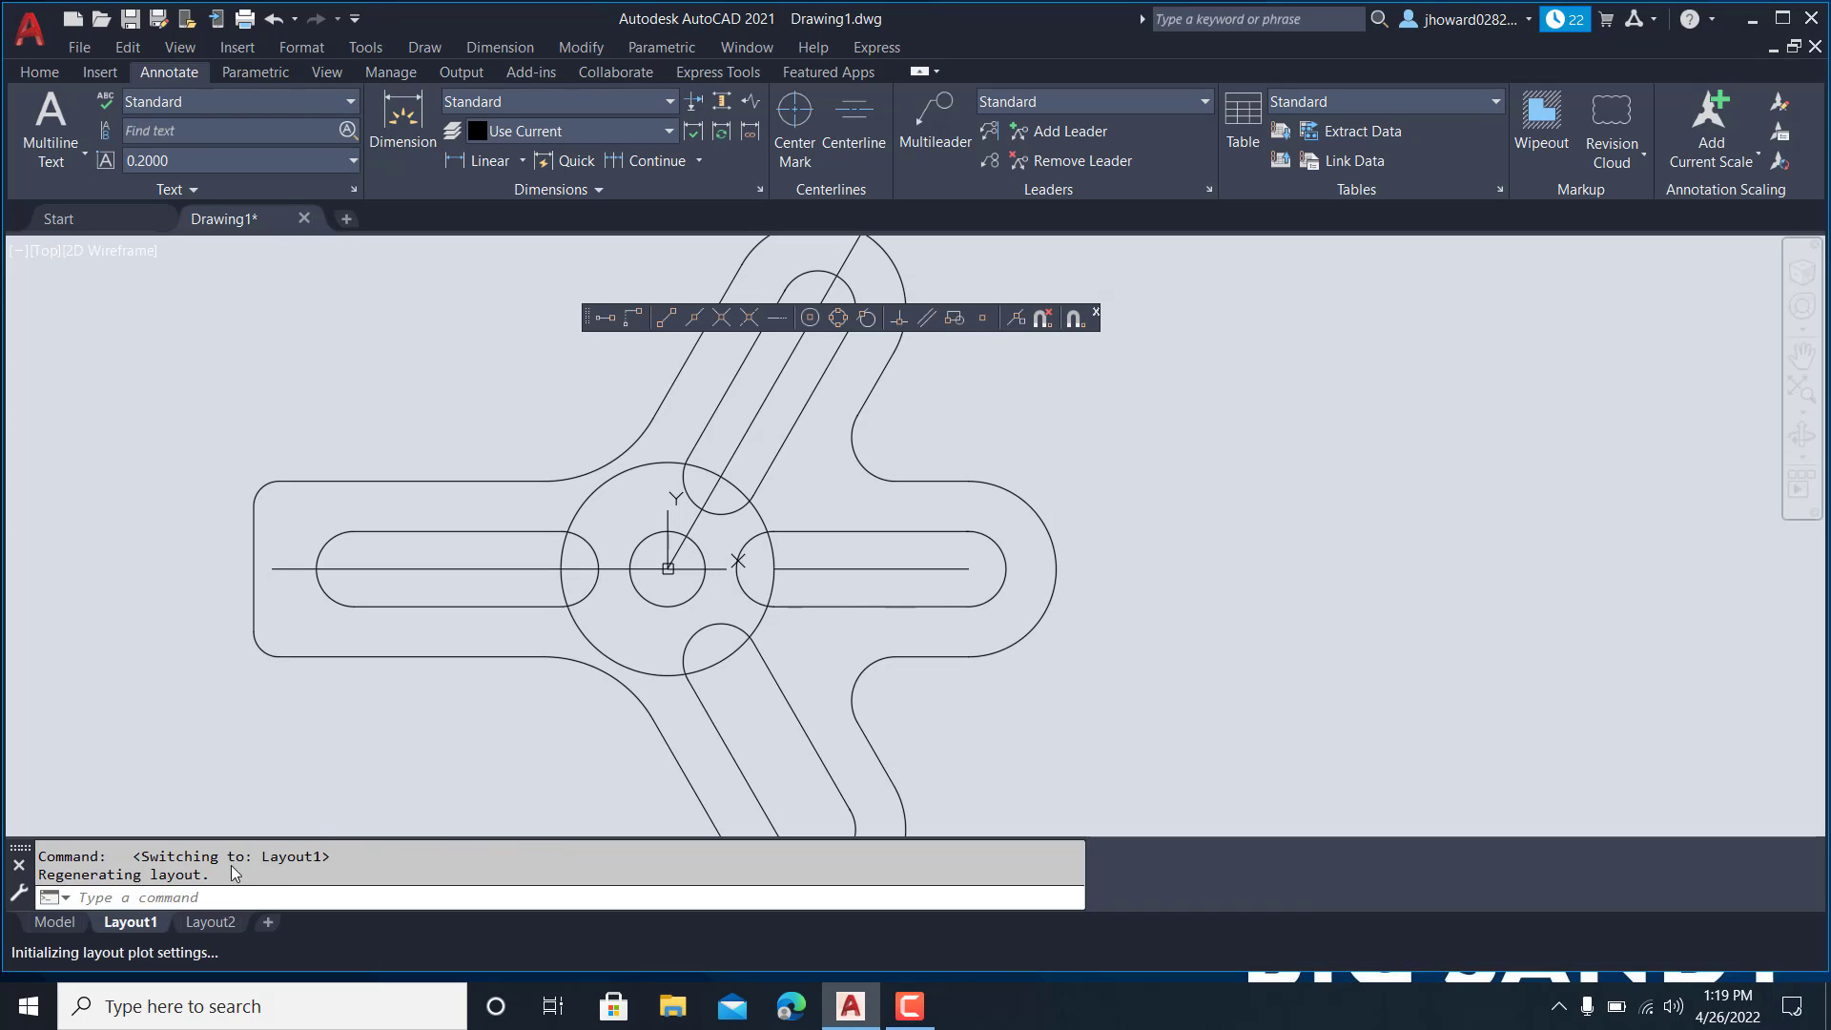
pyautogui.scroll(-2, 531, 522)
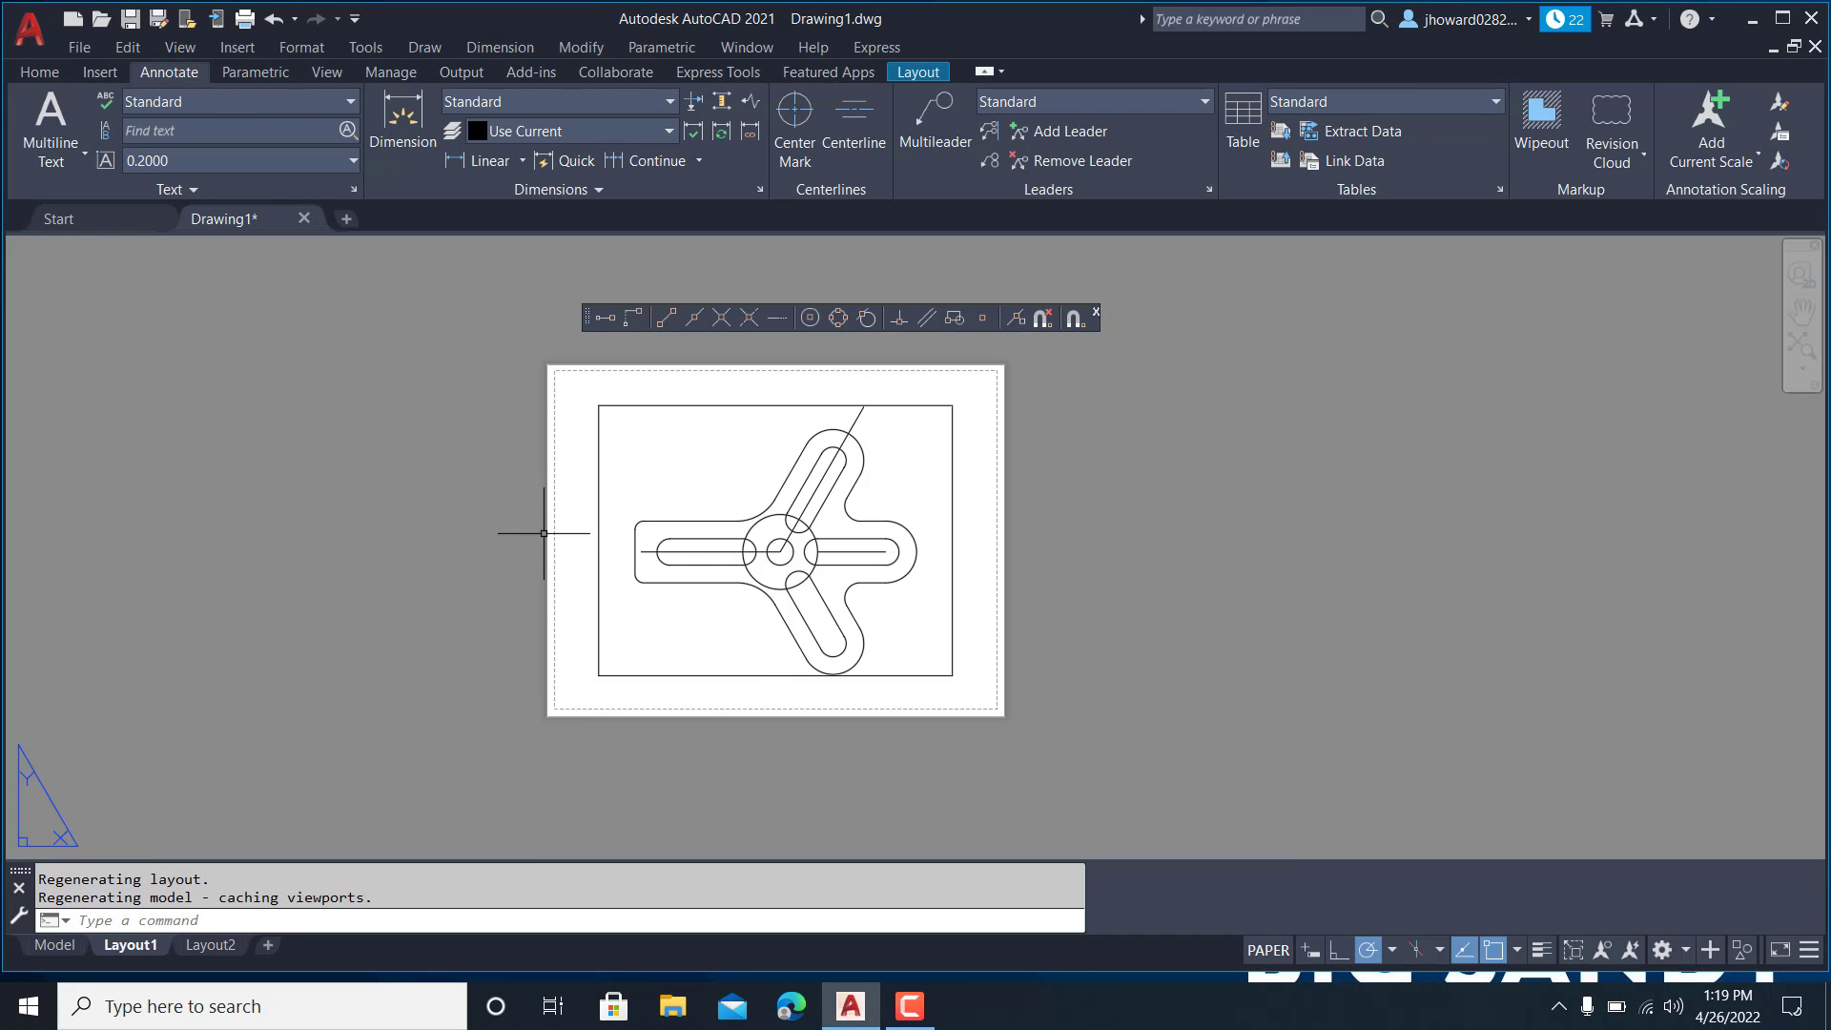
pyautogui.moveTo(531, 523); pyautogui.dragTo(476, 576, button='middle')
pyautogui.click(531, 503)
pyautogui.click(507, 498)
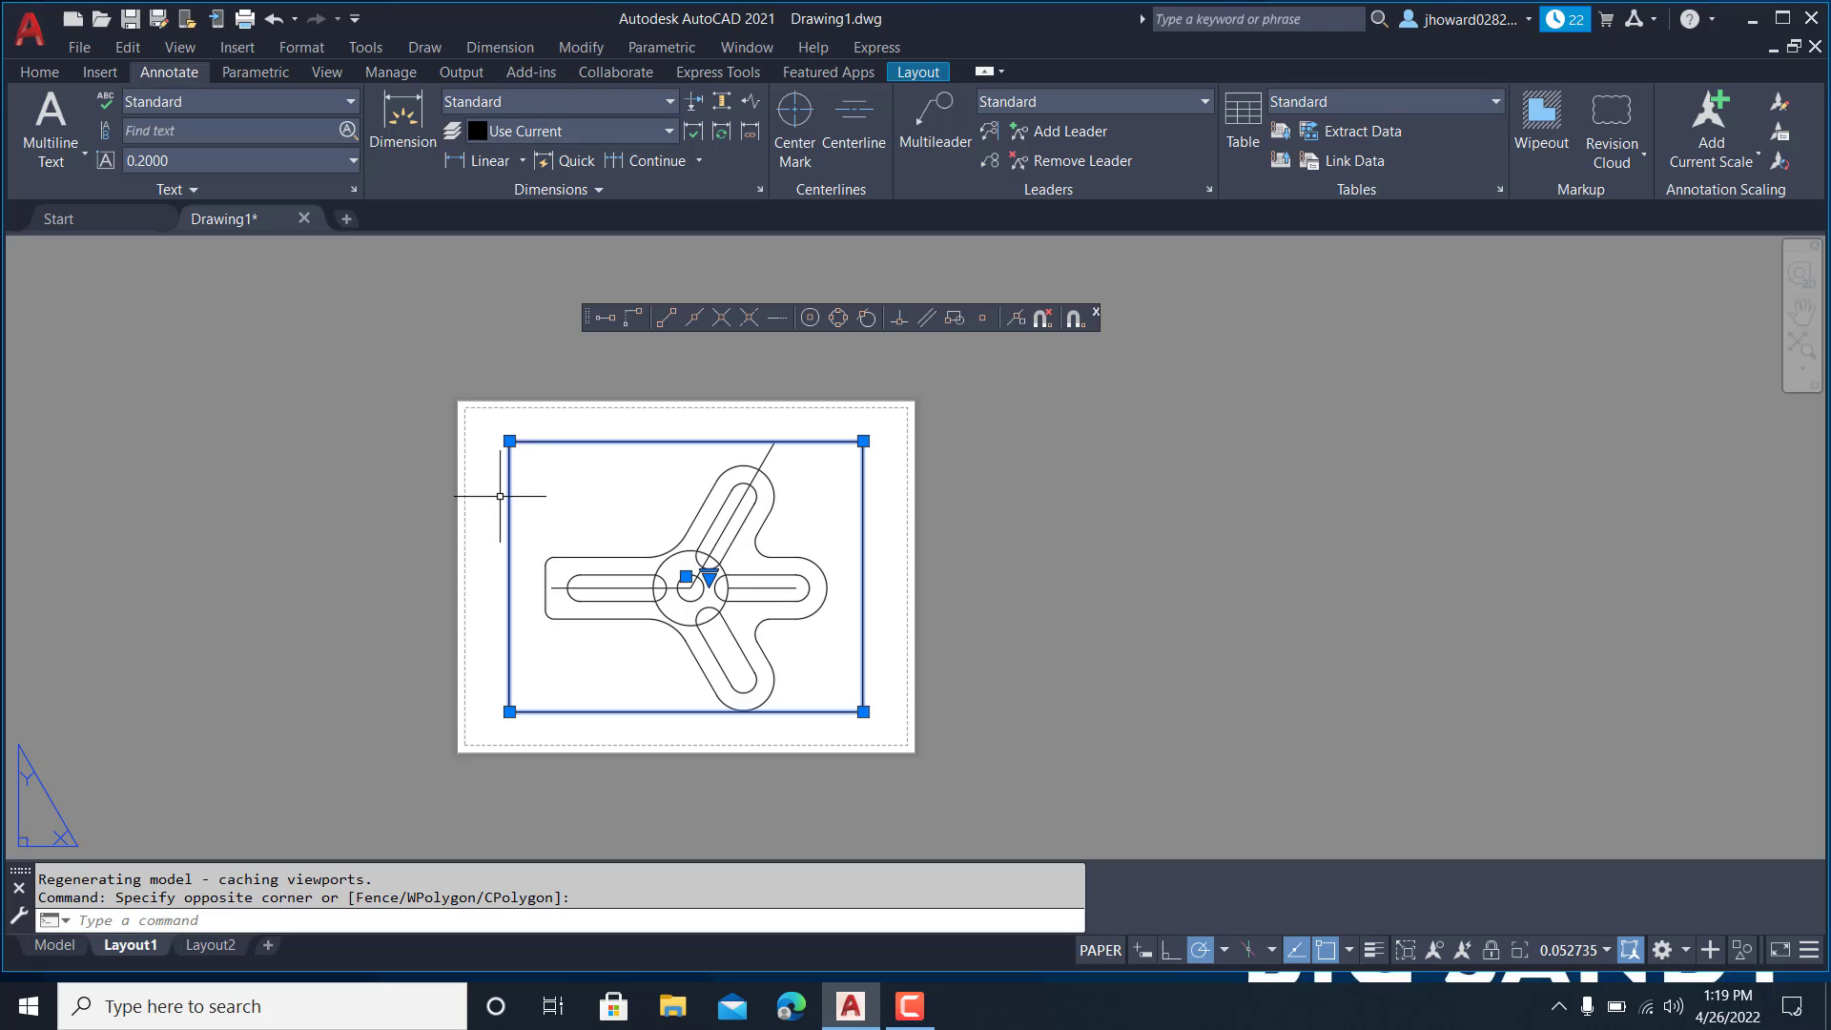
pyautogui.click(509, 440)
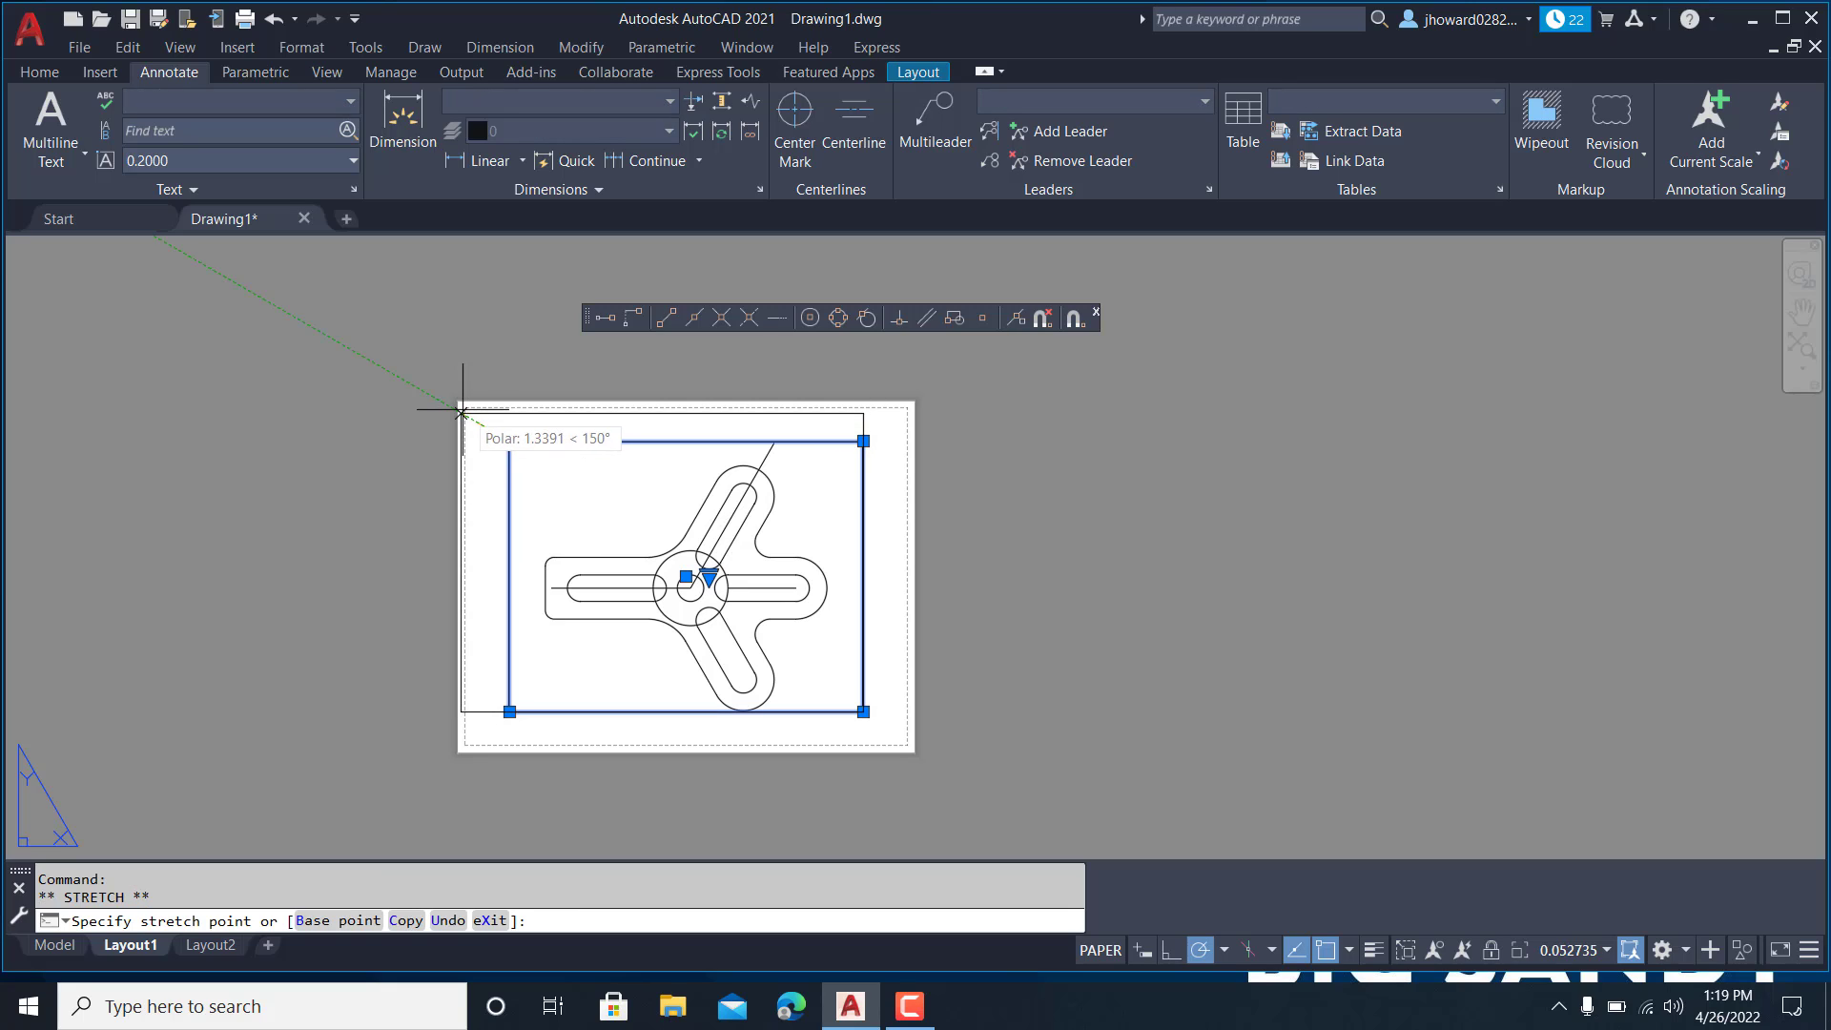
pyautogui.click(476, 411)
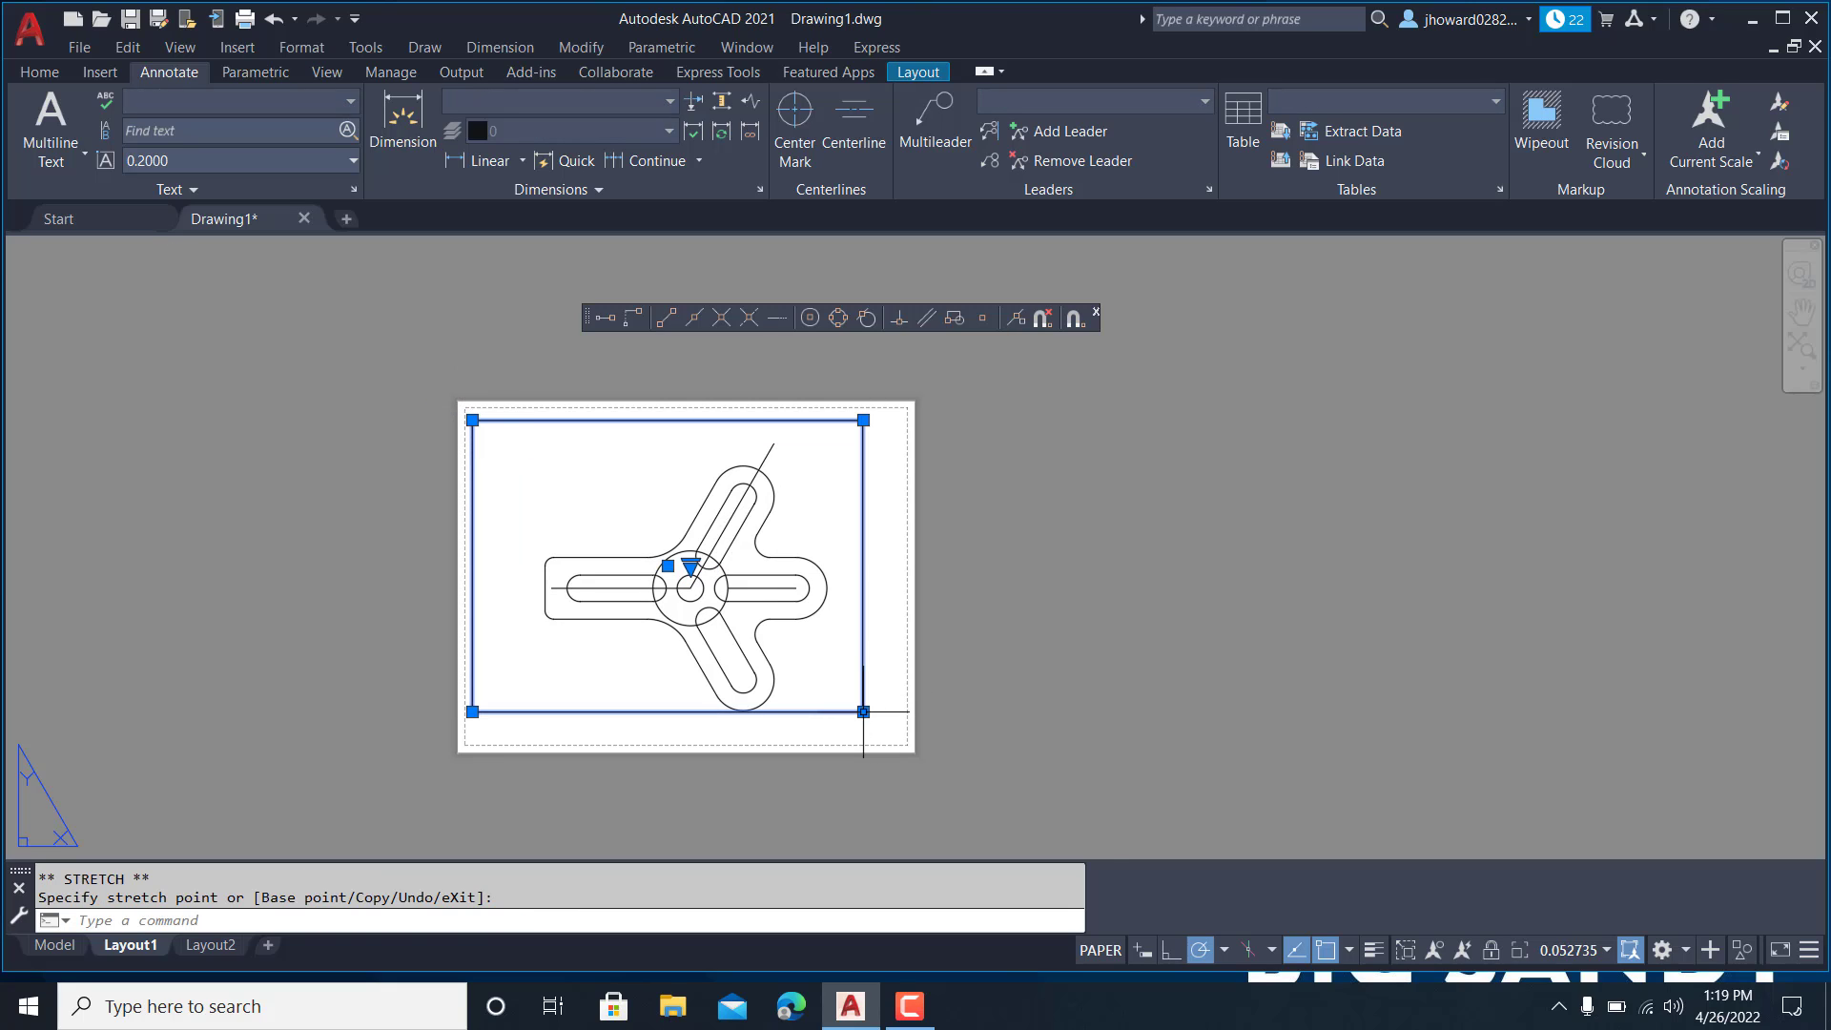
pyautogui.click(899, 732)
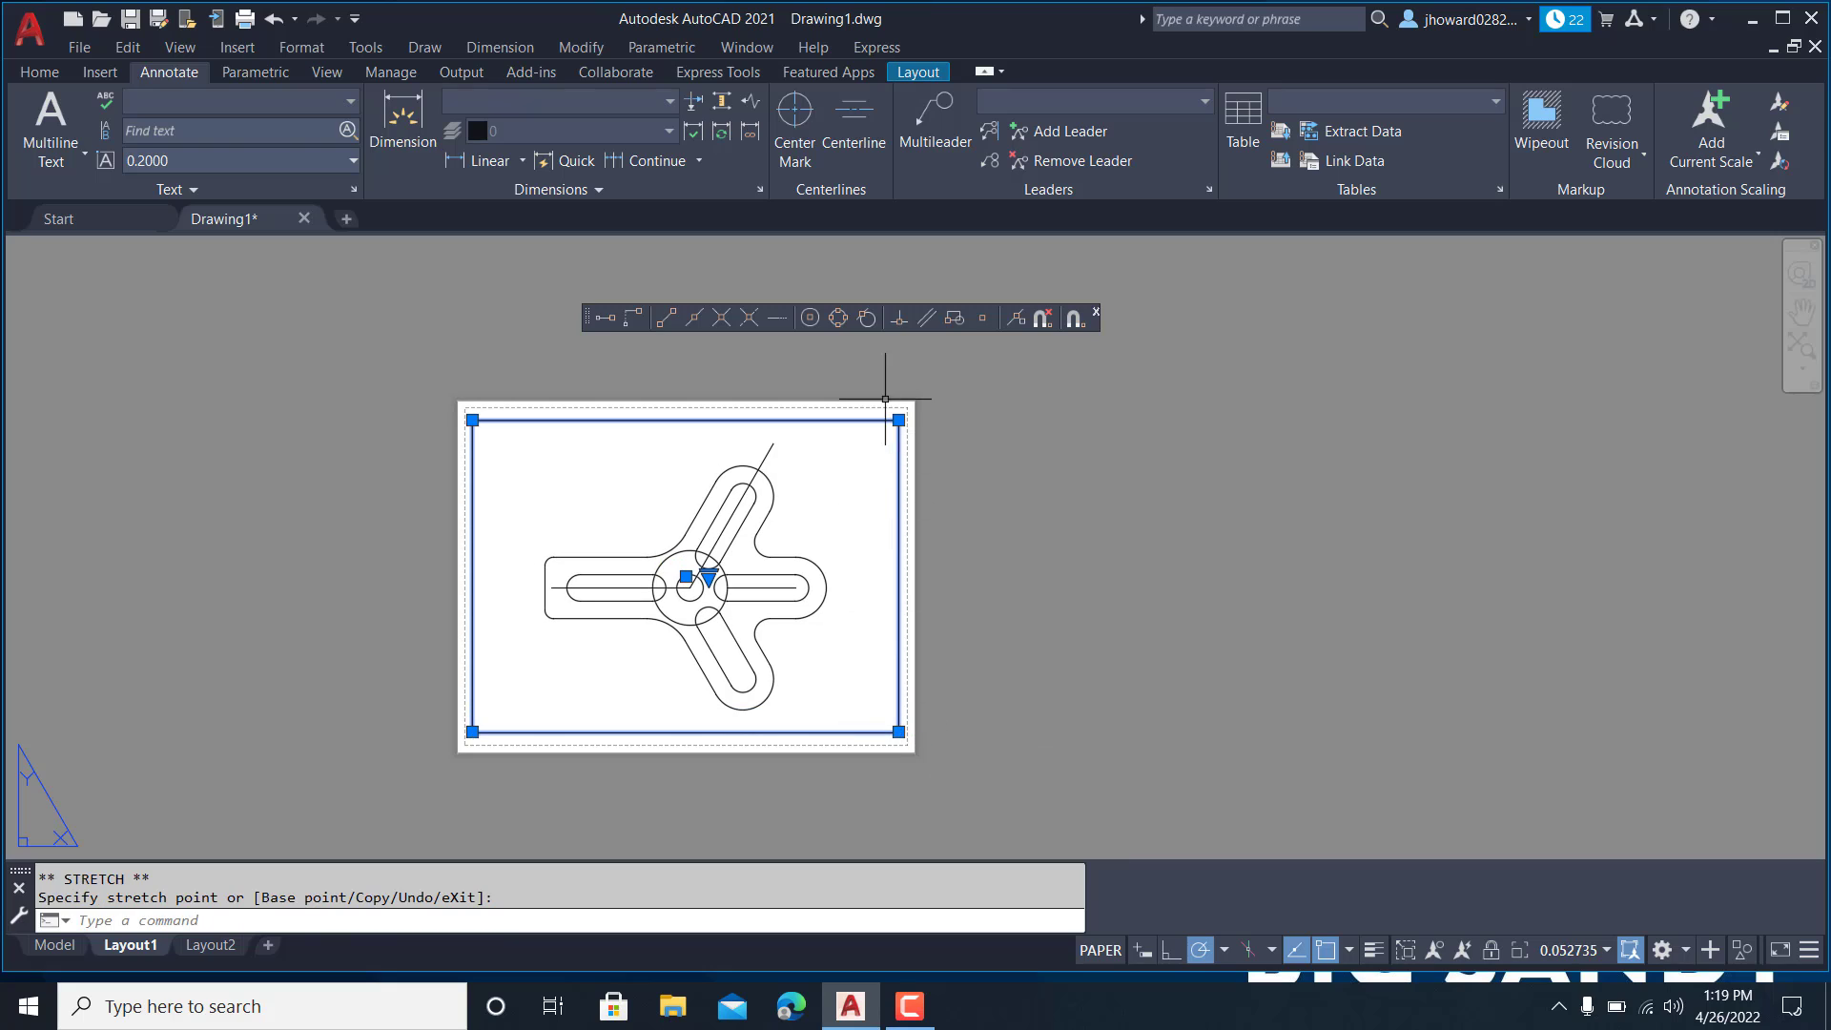
# - Set the viewport scale to 1:30 and return to model space
pyautogui.click(1572, 950)
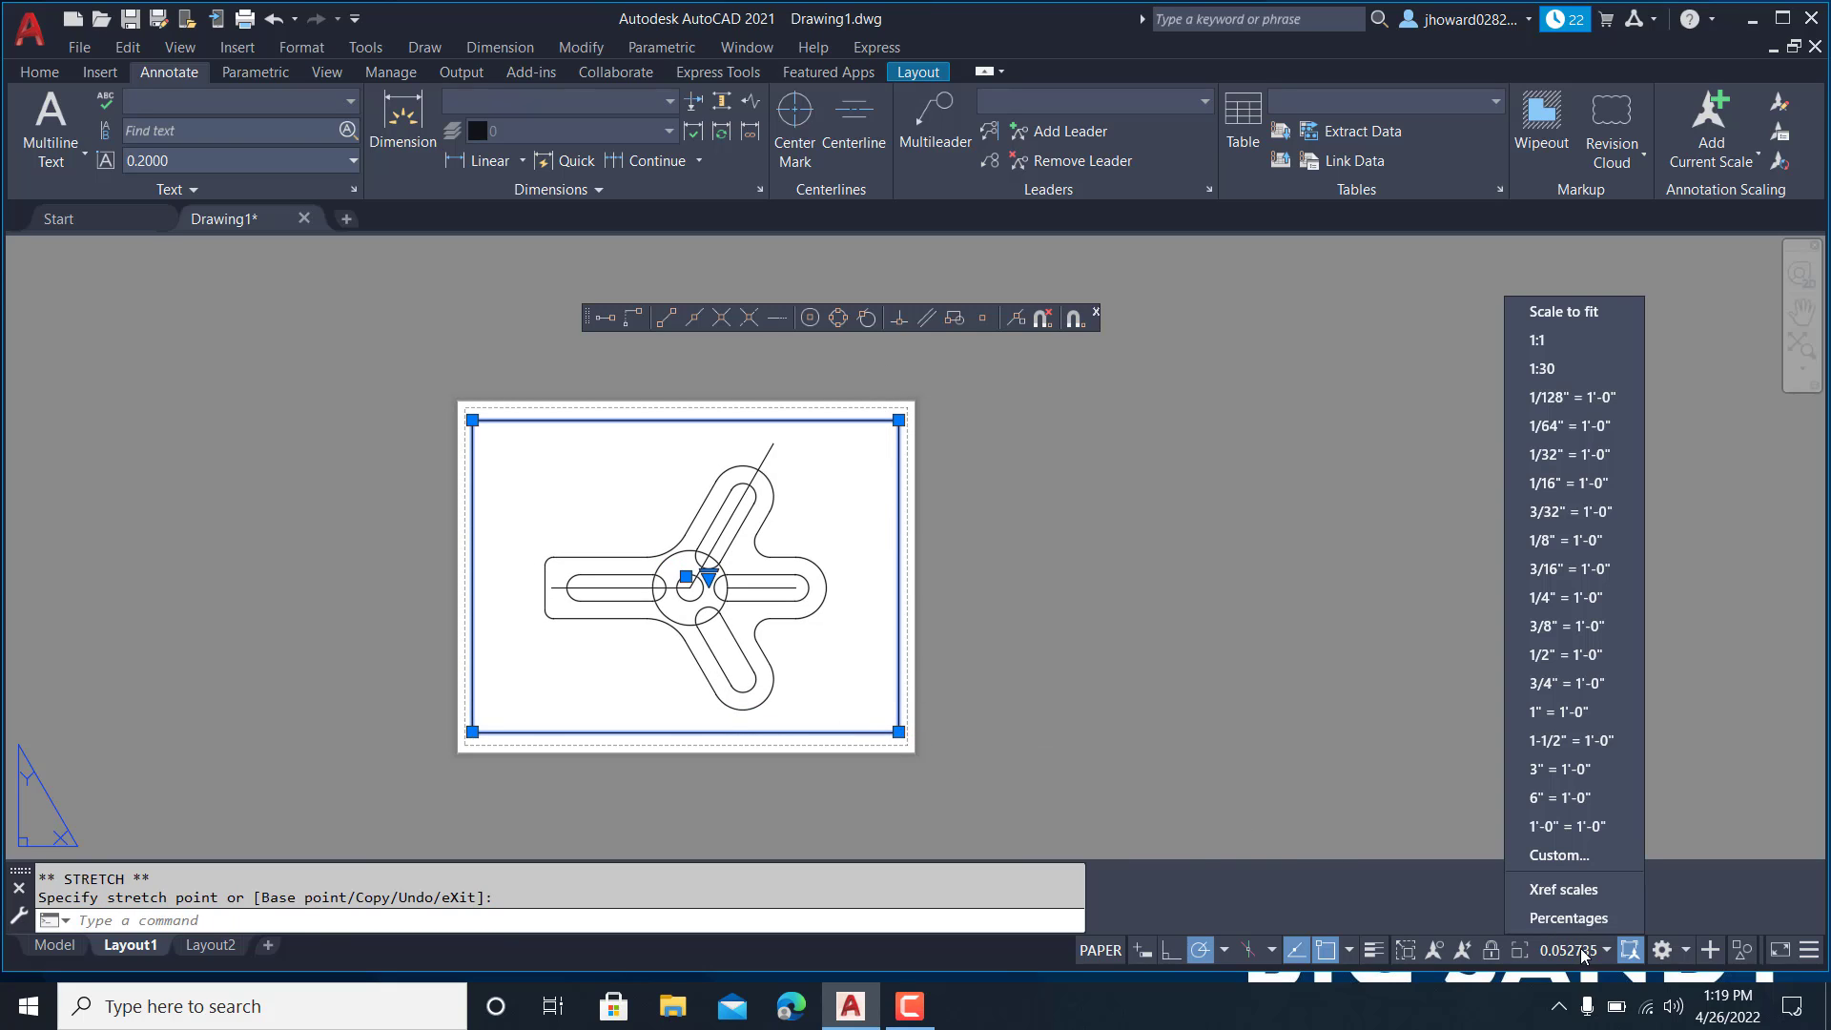
pyautogui.click(1542, 370)
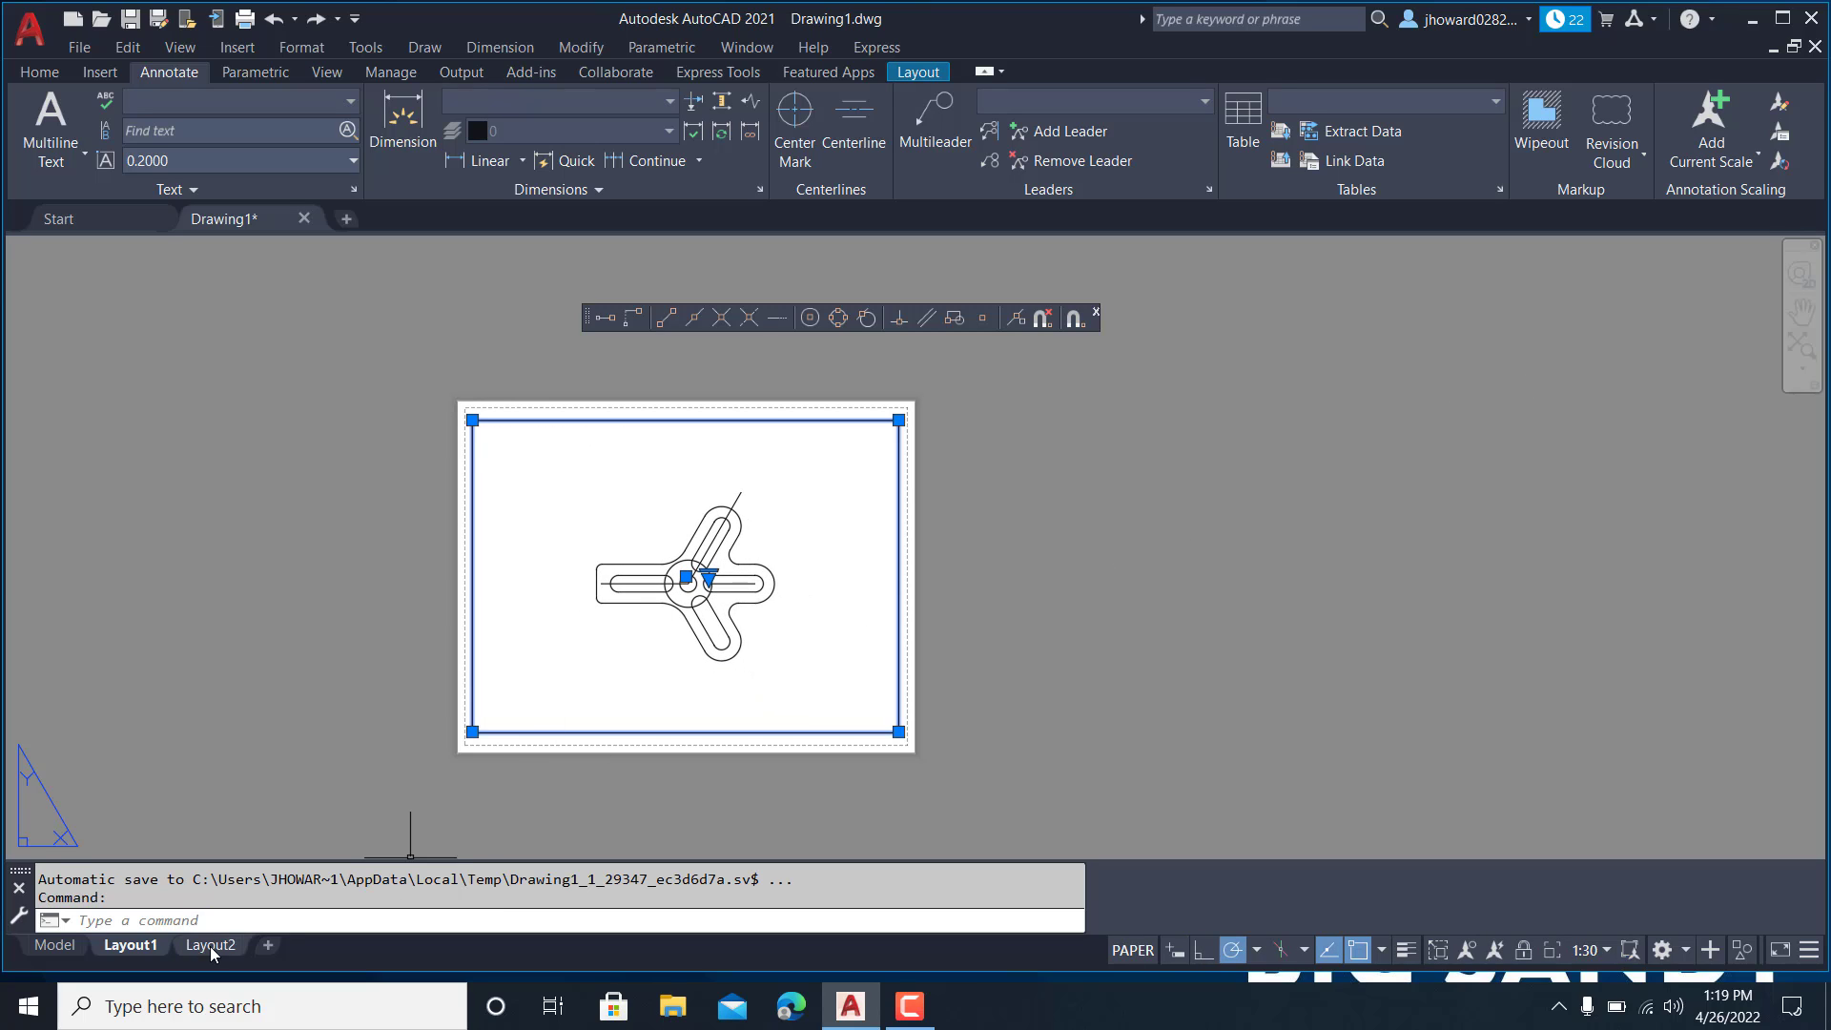
pyautogui.click(53, 944)
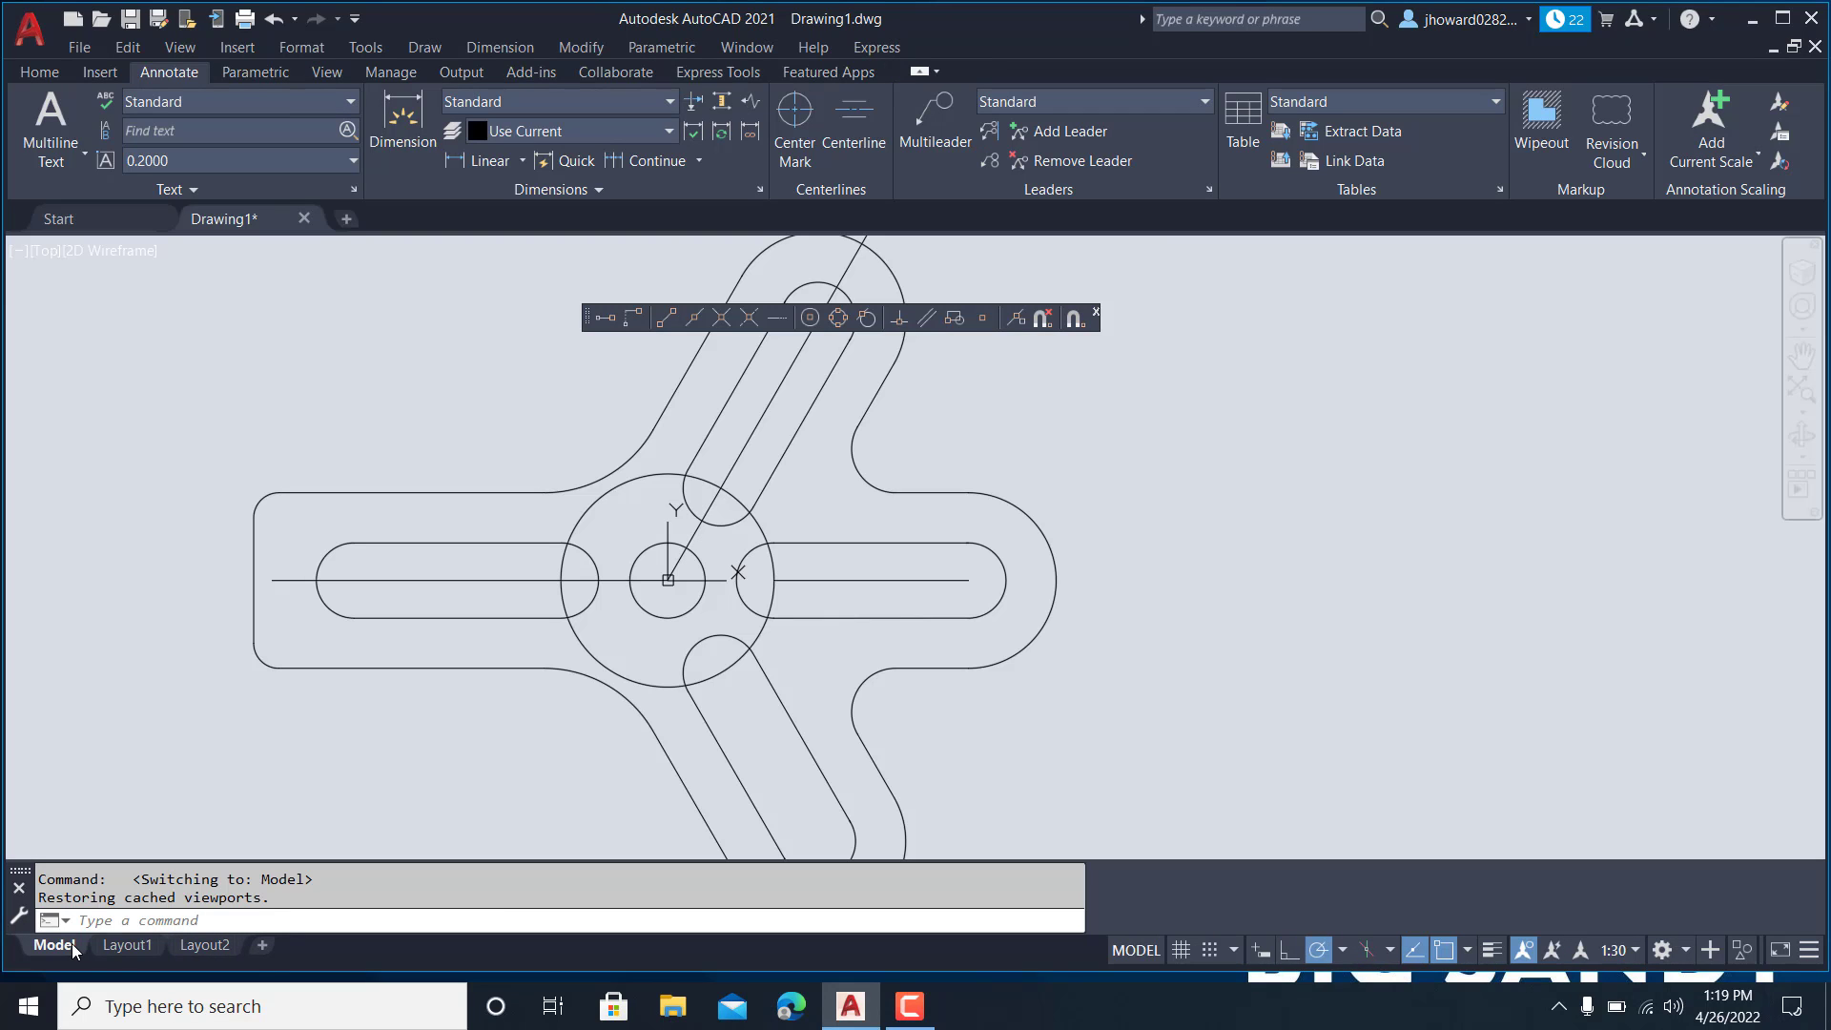
# - Place a test linear dimension of 33.0000 from the slot's left end to the hub circle
pyautogui.click(487, 160)
pyautogui.click(354, 580)
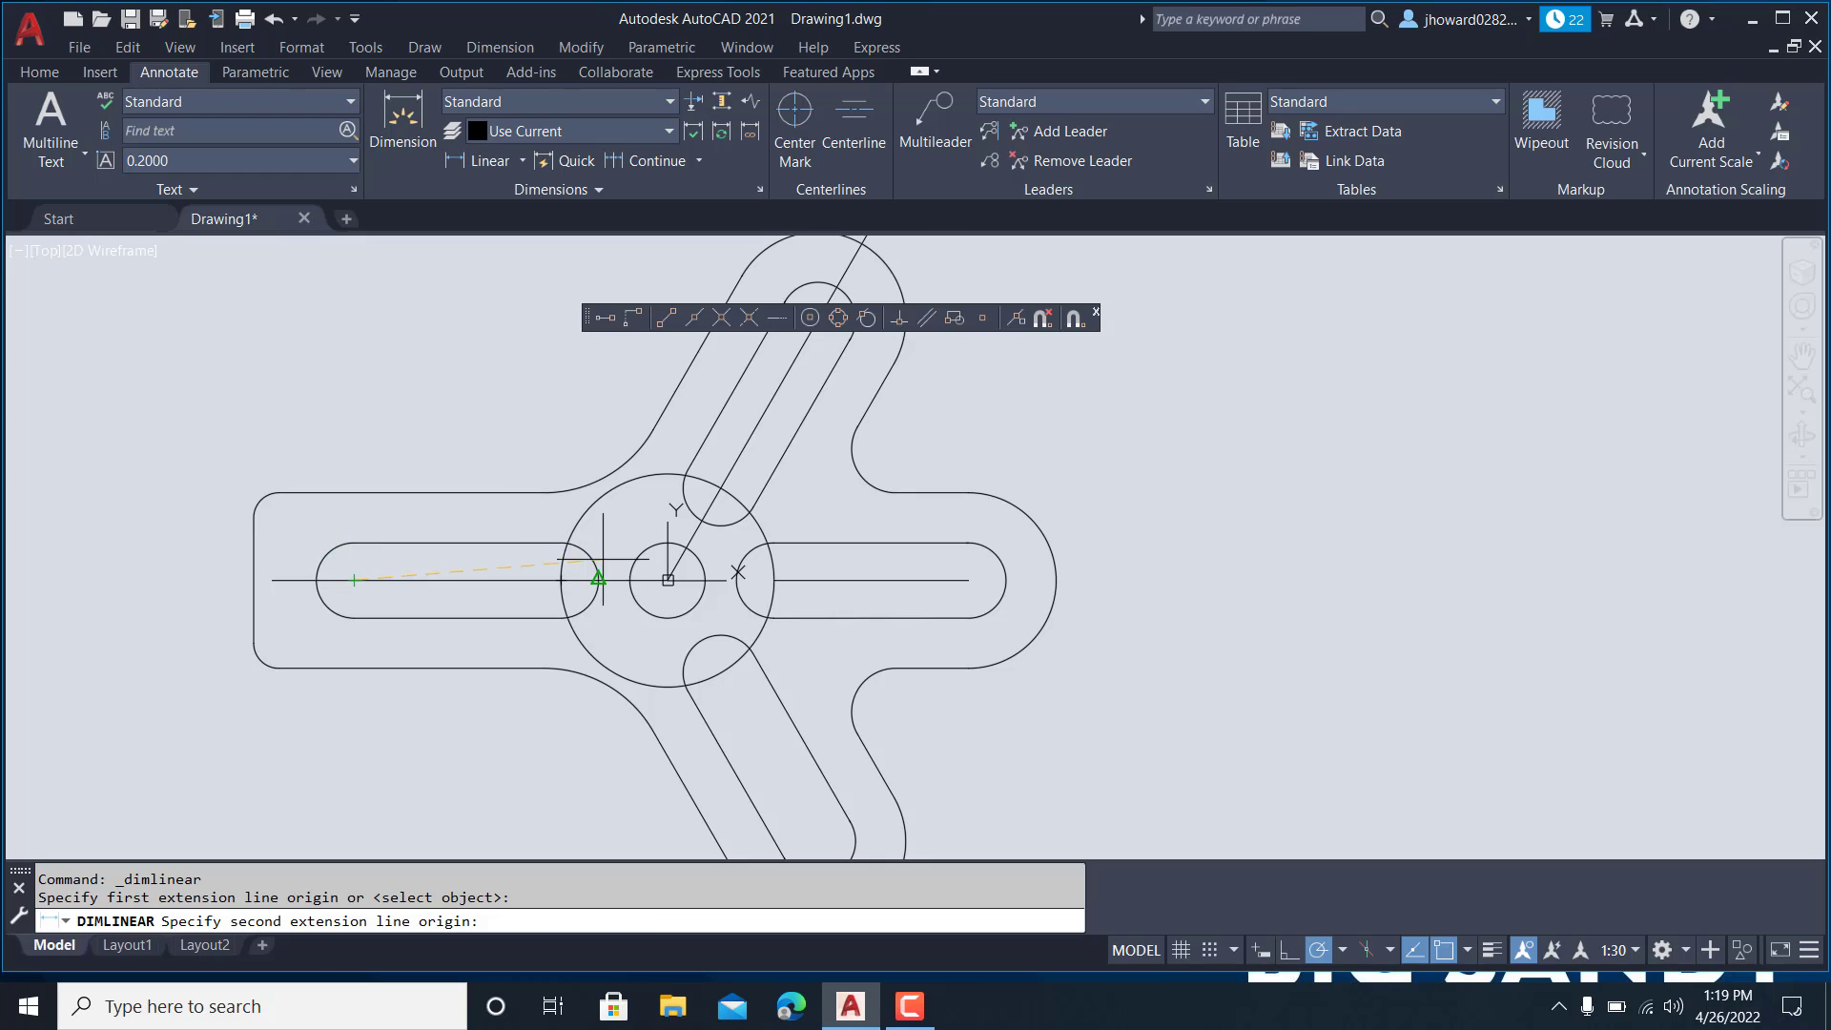
pyautogui.click(561, 580)
pyautogui.click(486, 416)
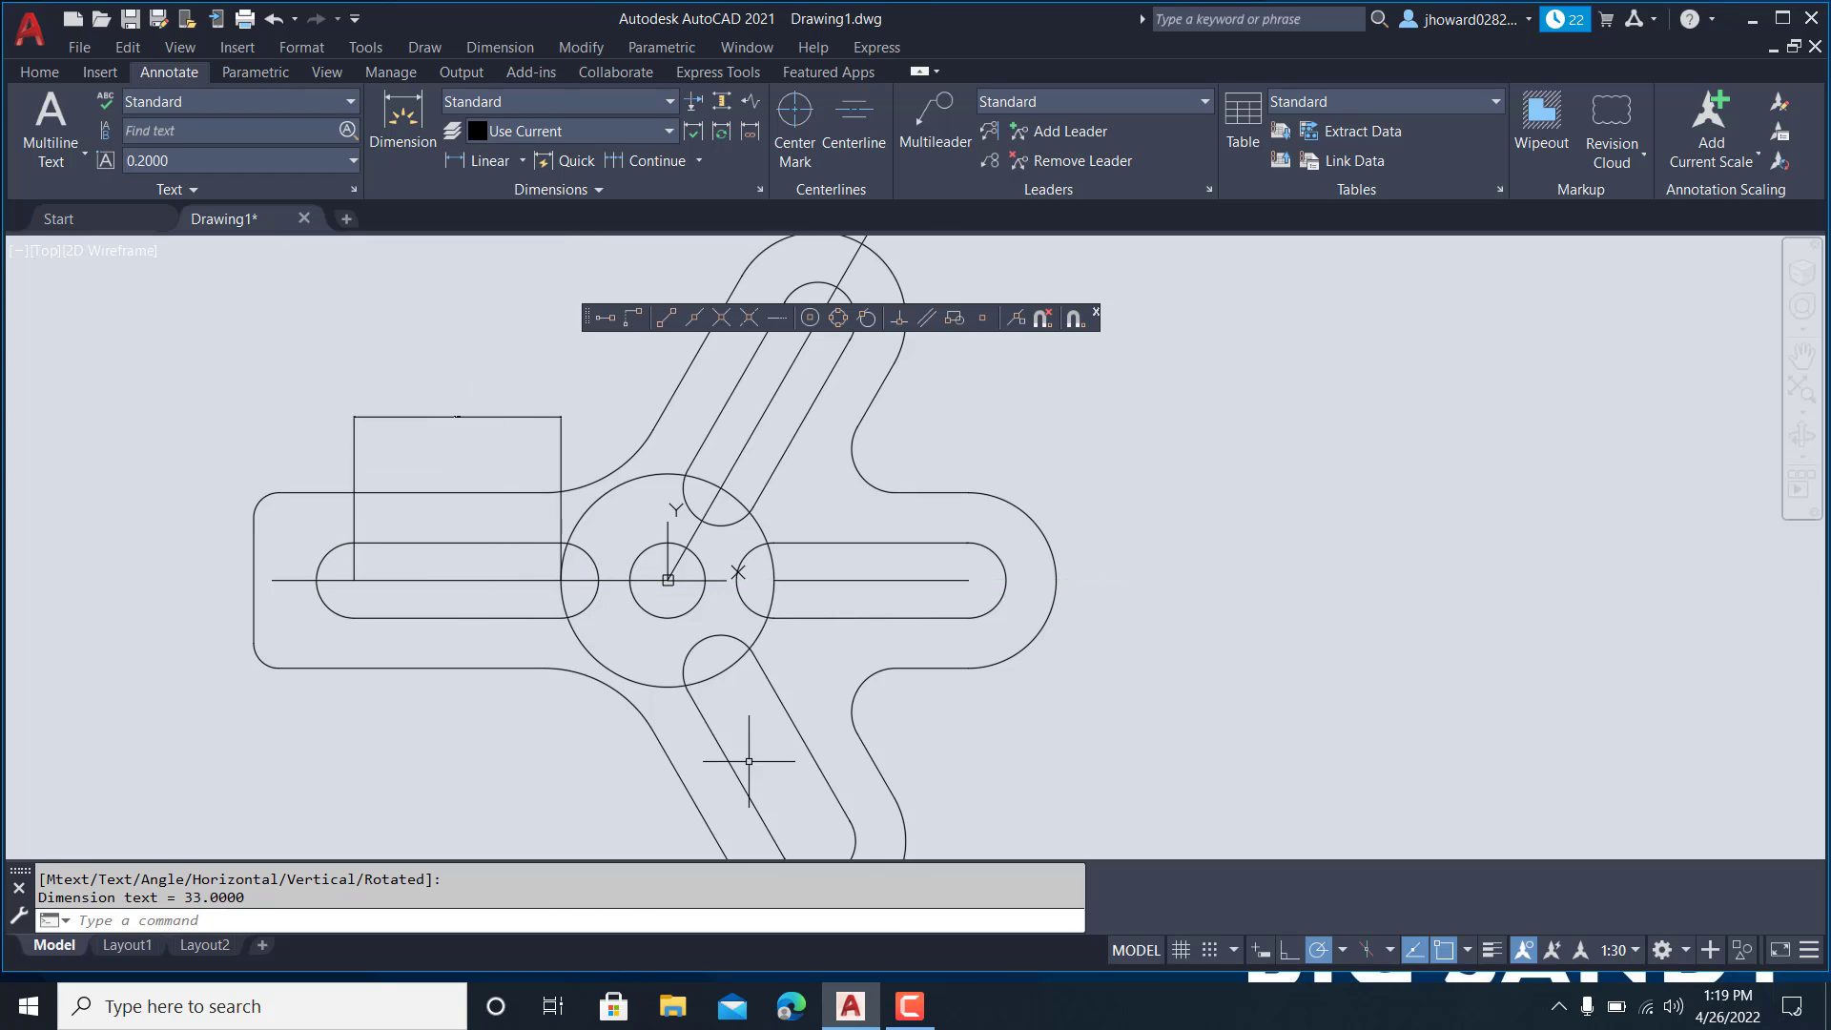
# - Open the dimension style list and delete the 33.0000 test dimension
pyautogui.click(566, 101)
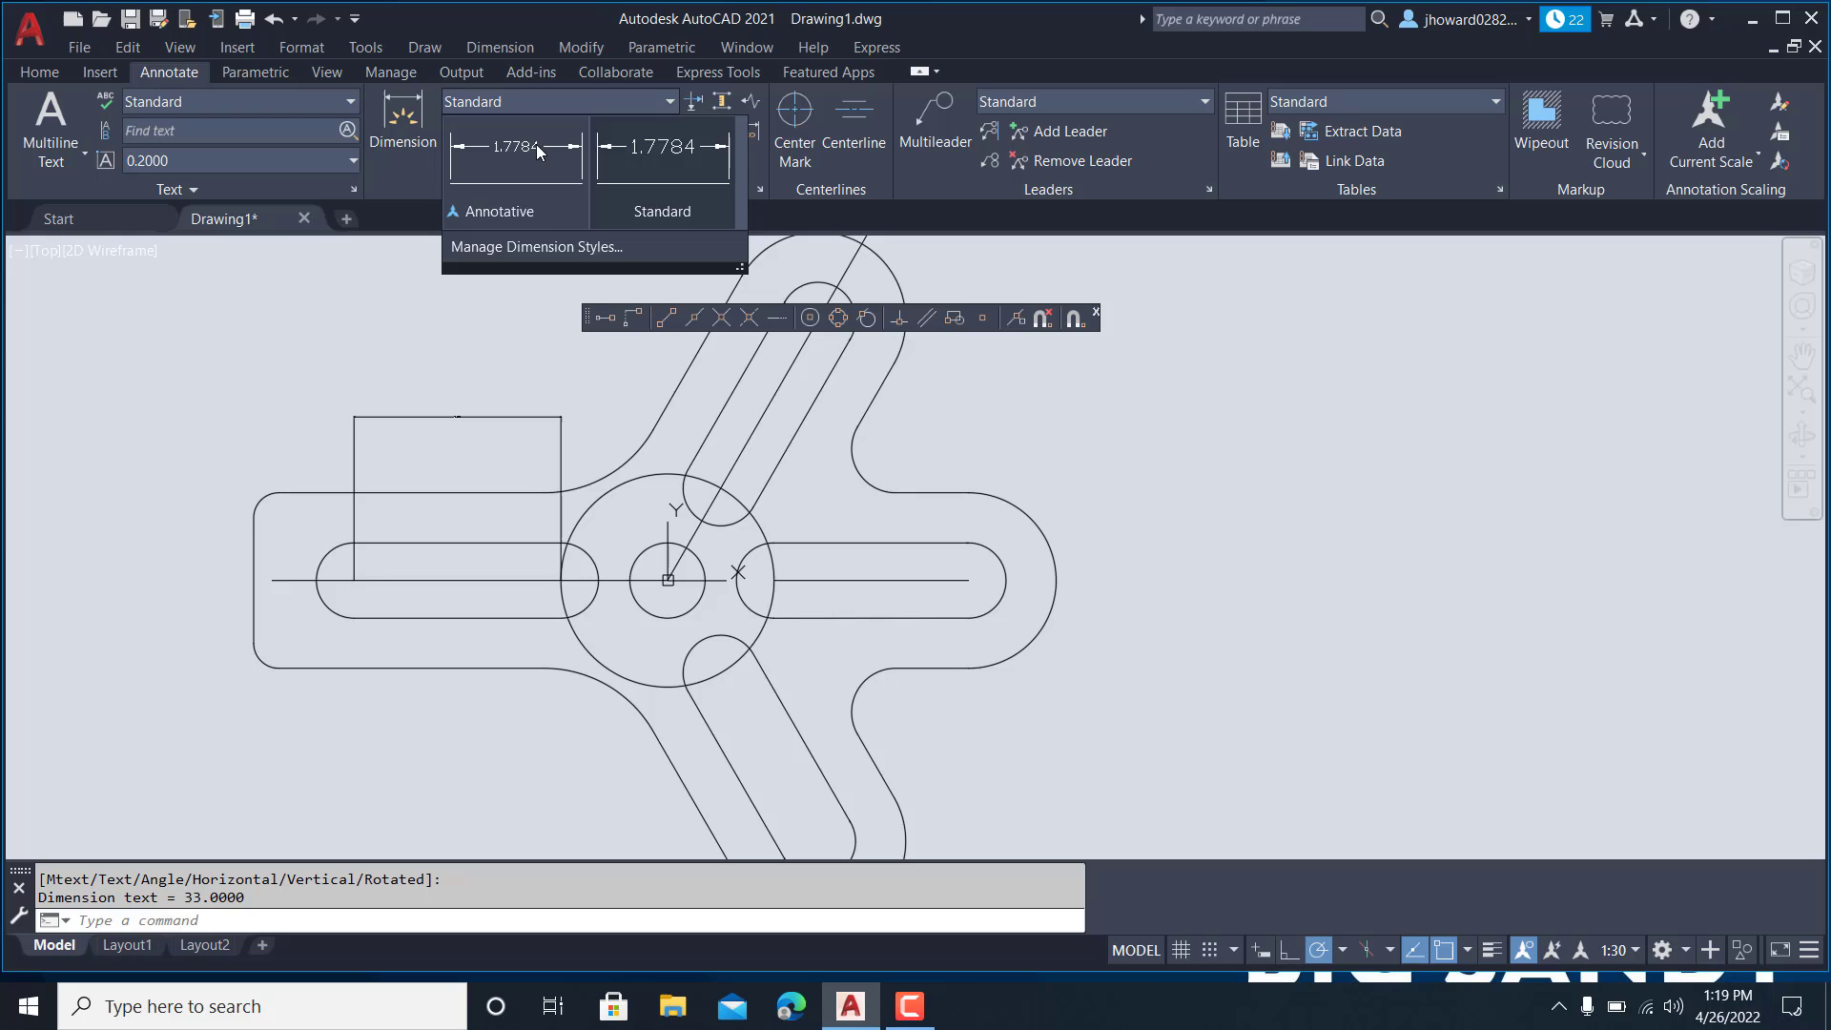
pyautogui.click(470, 413)
pyautogui.click(425, 397)
pyautogui.press('Delete')
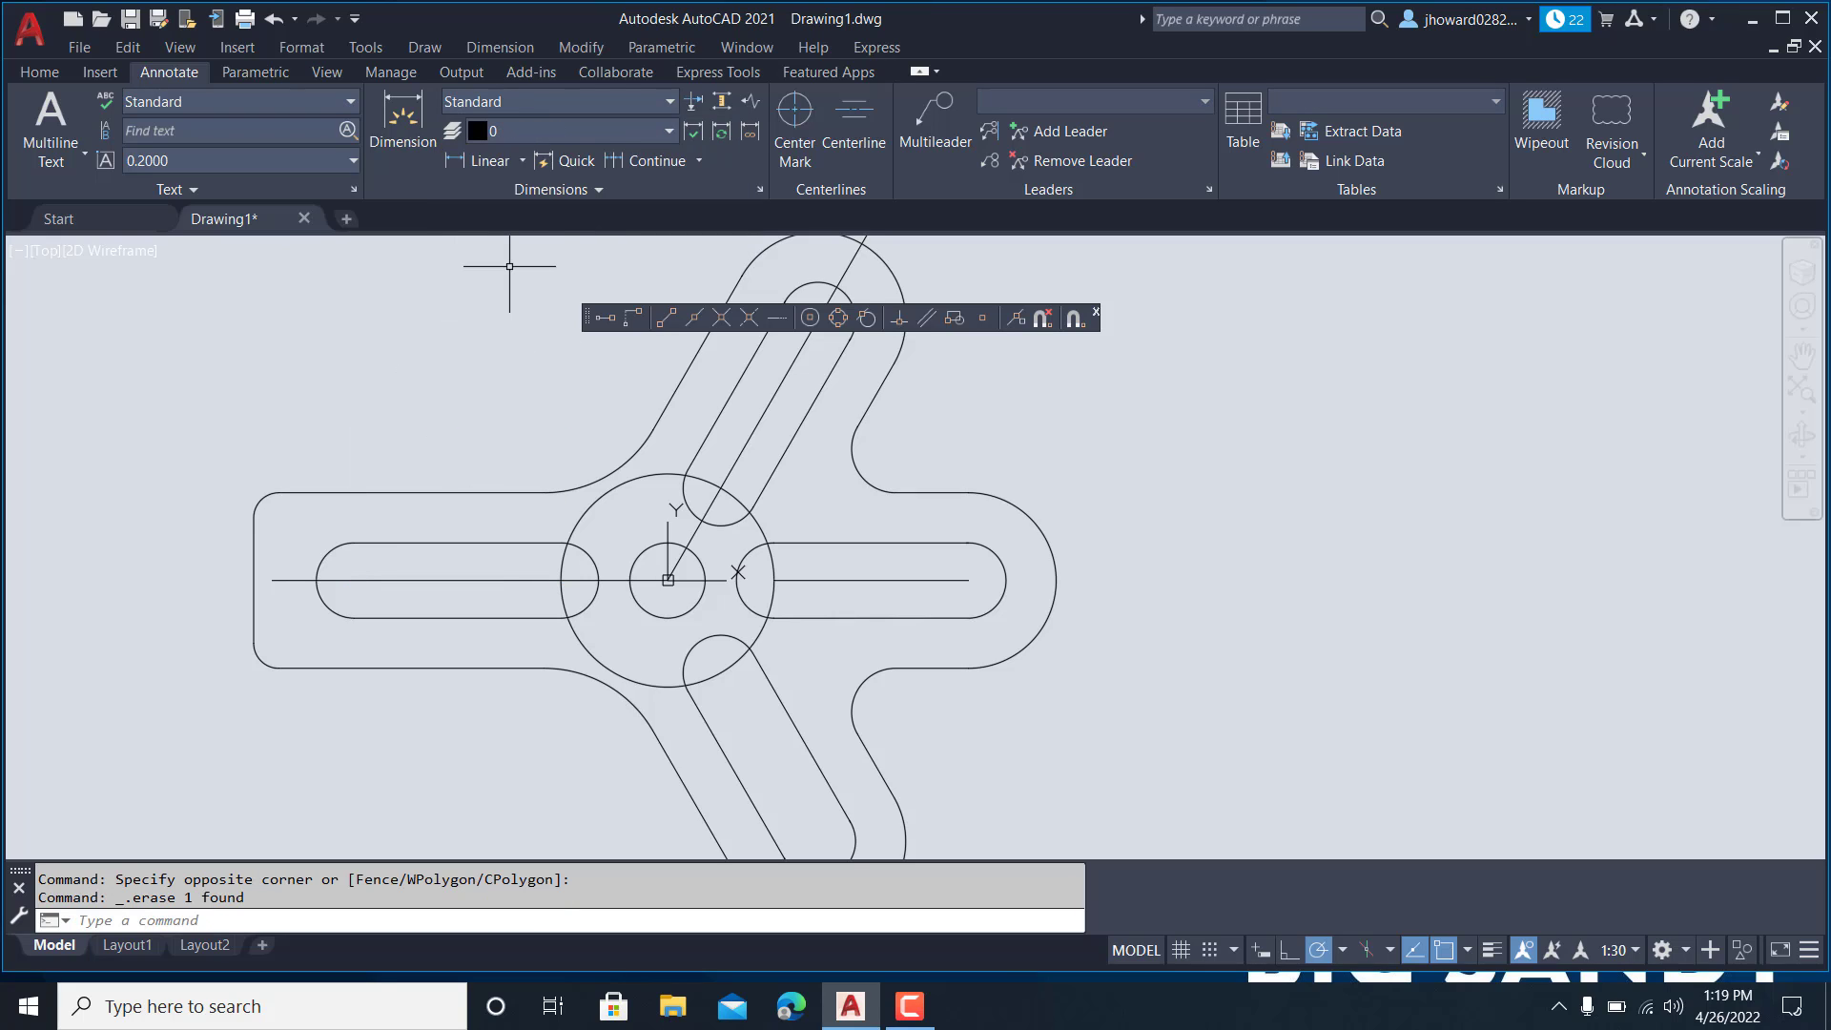
# - Dimension the left arm's outline at 42.3701 above it and check it in Layout1
pyautogui.click(487, 160)
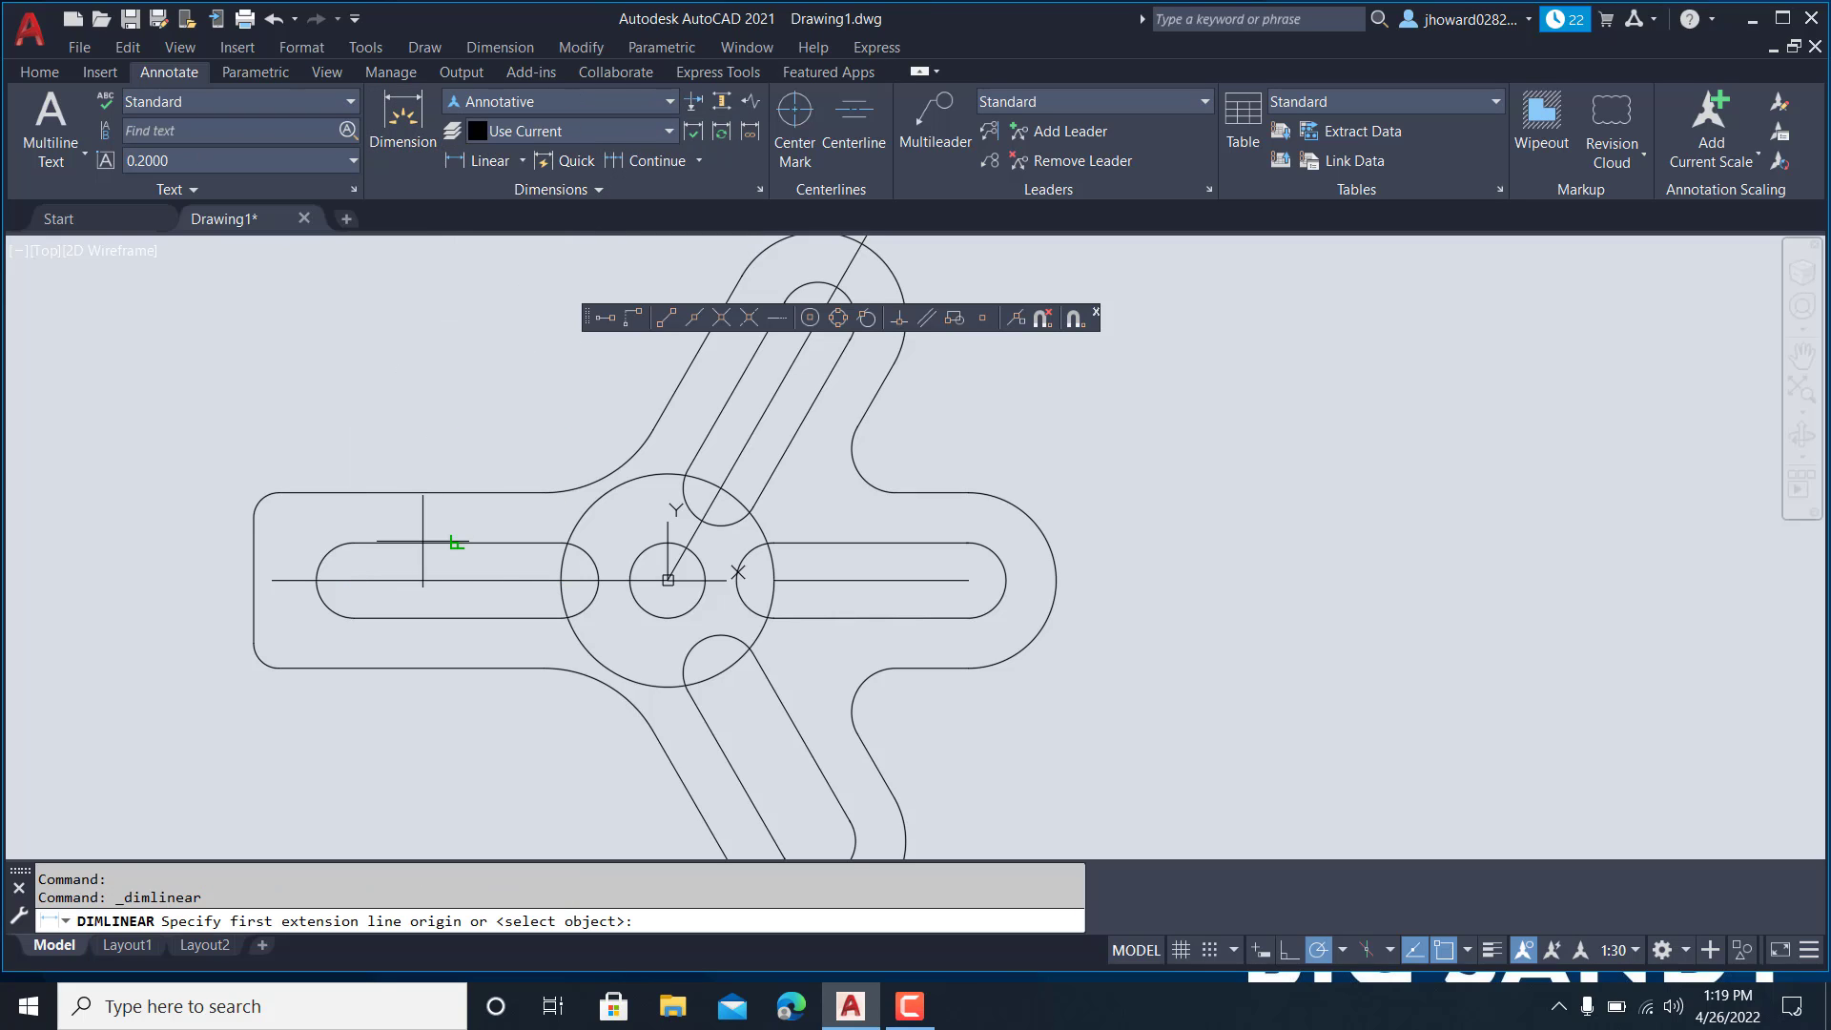
pyautogui.click(278, 494)
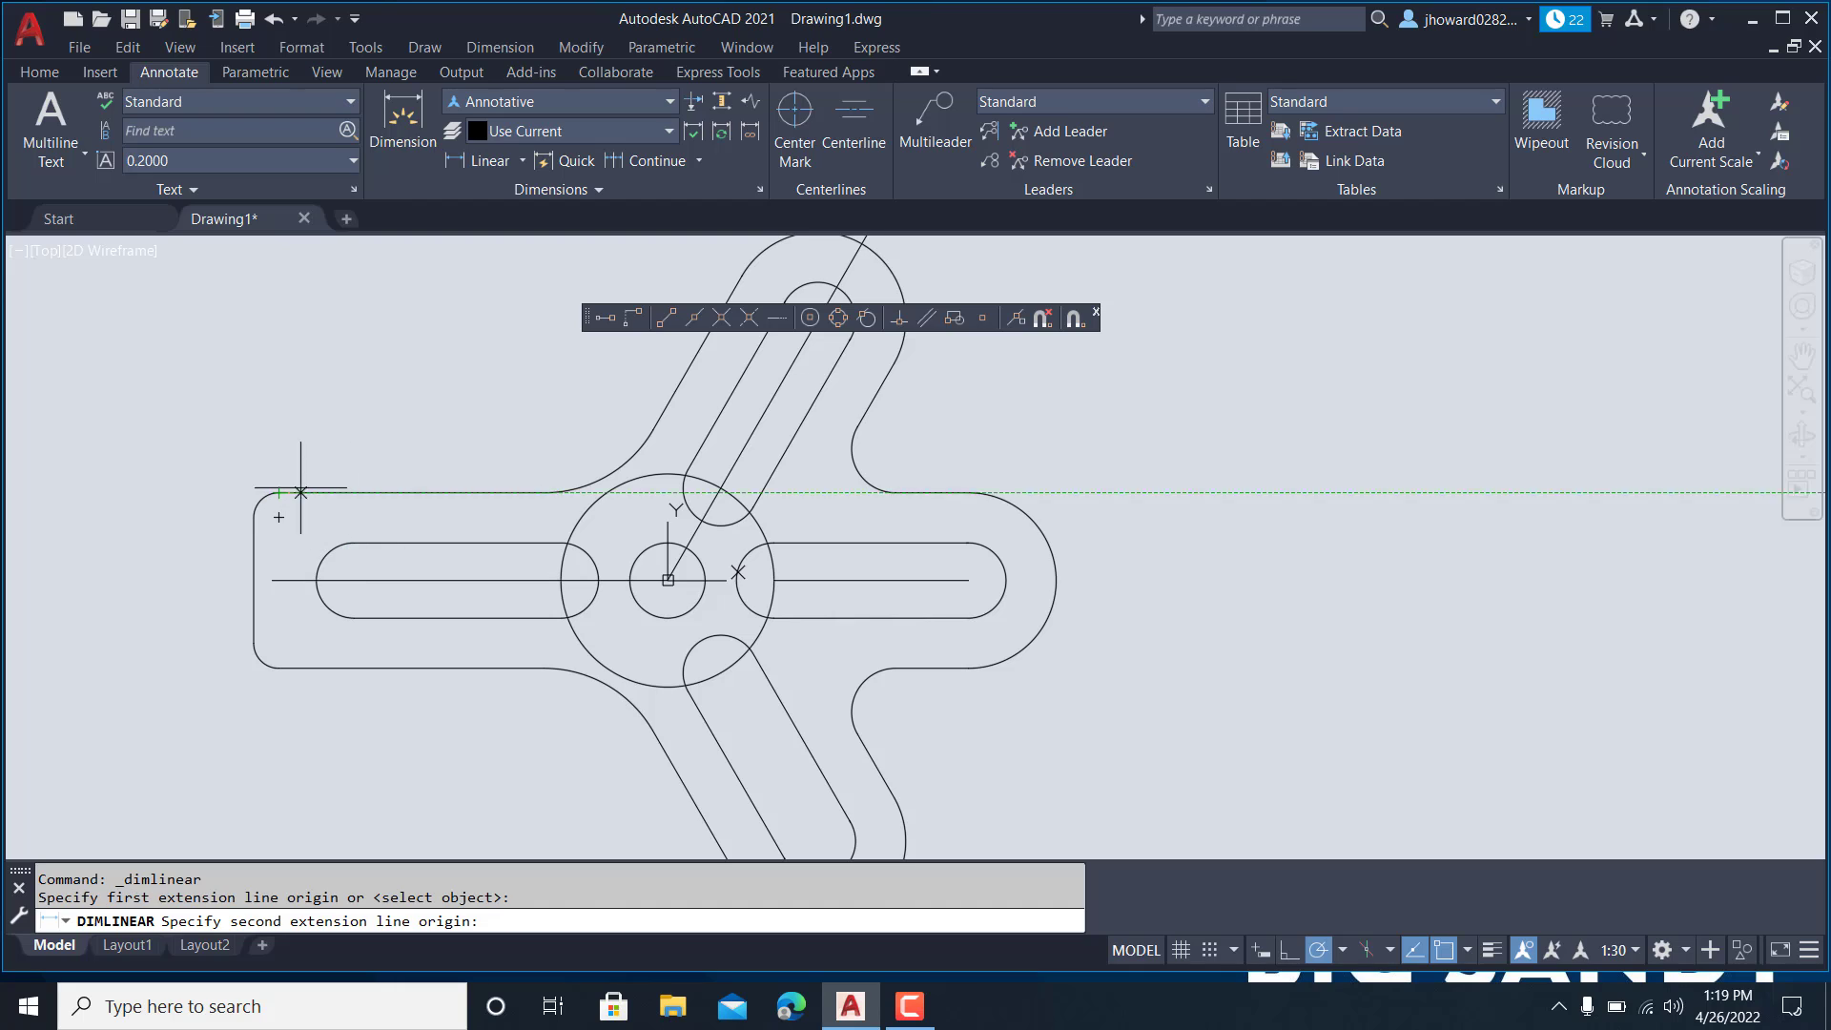
pyautogui.click(545, 492)
pyautogui.click(518, 397)
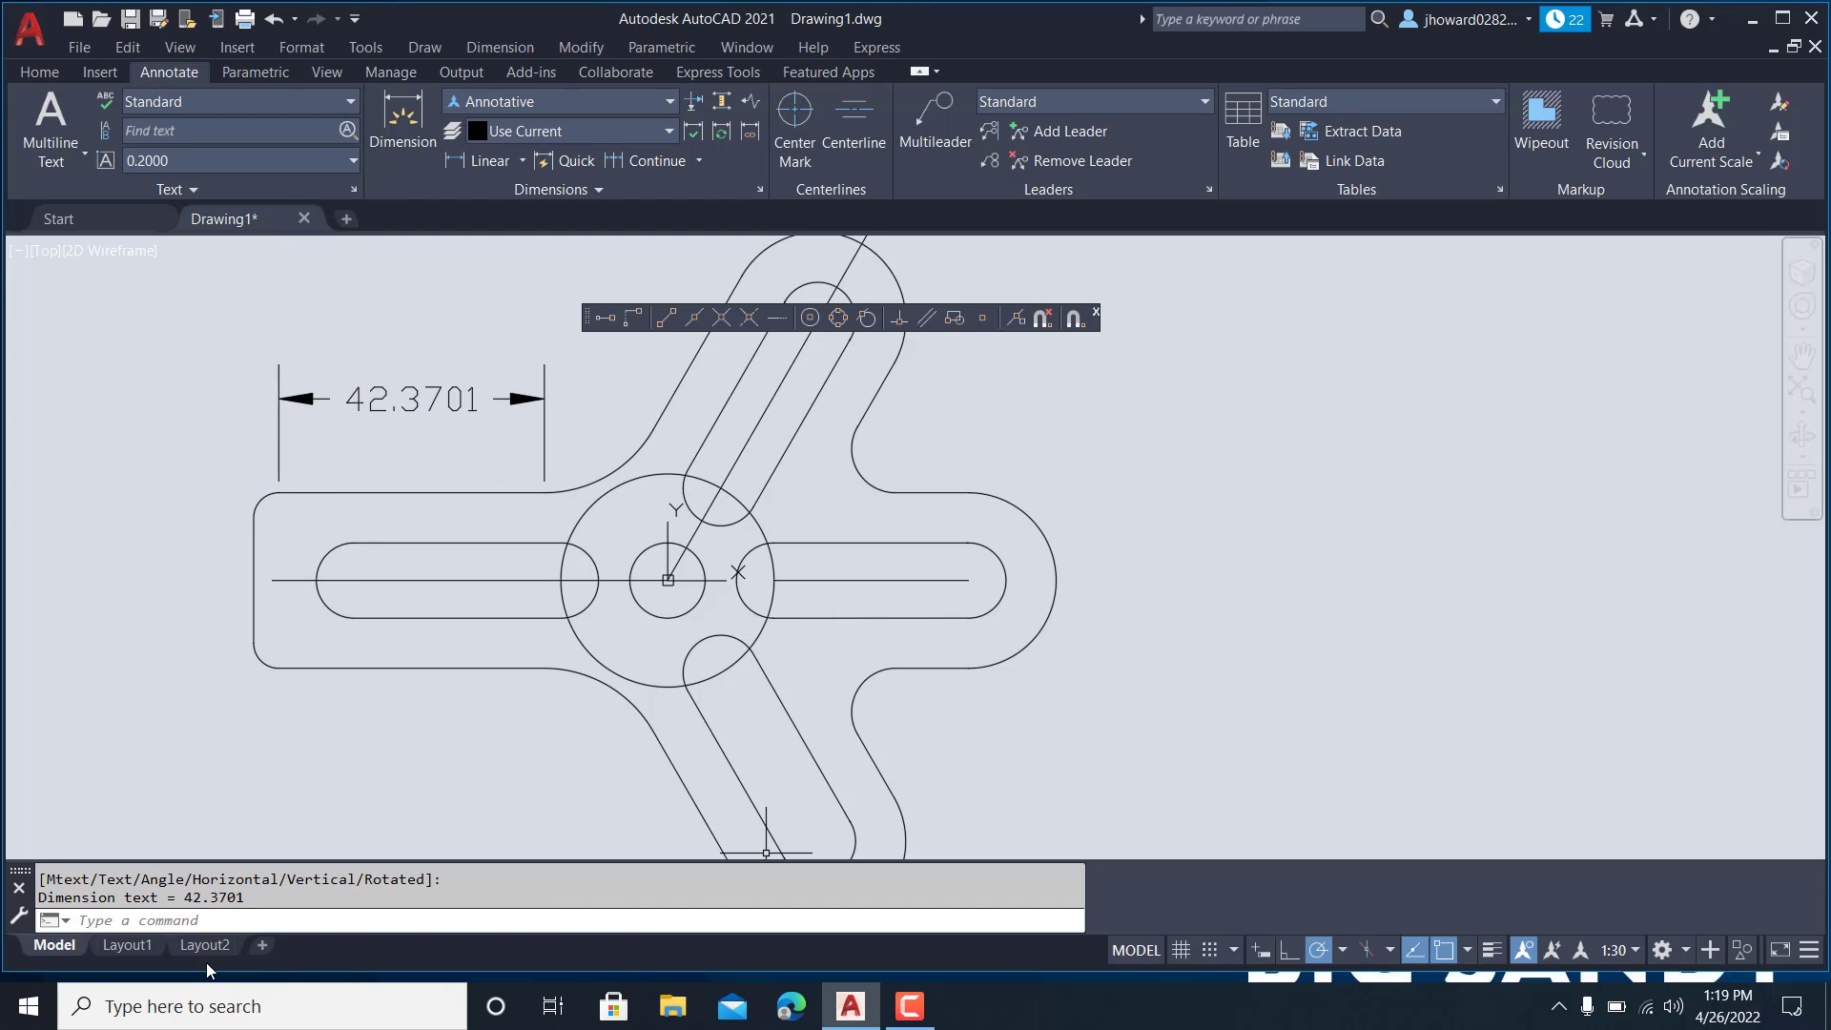
pyautogui.click(115, 951)
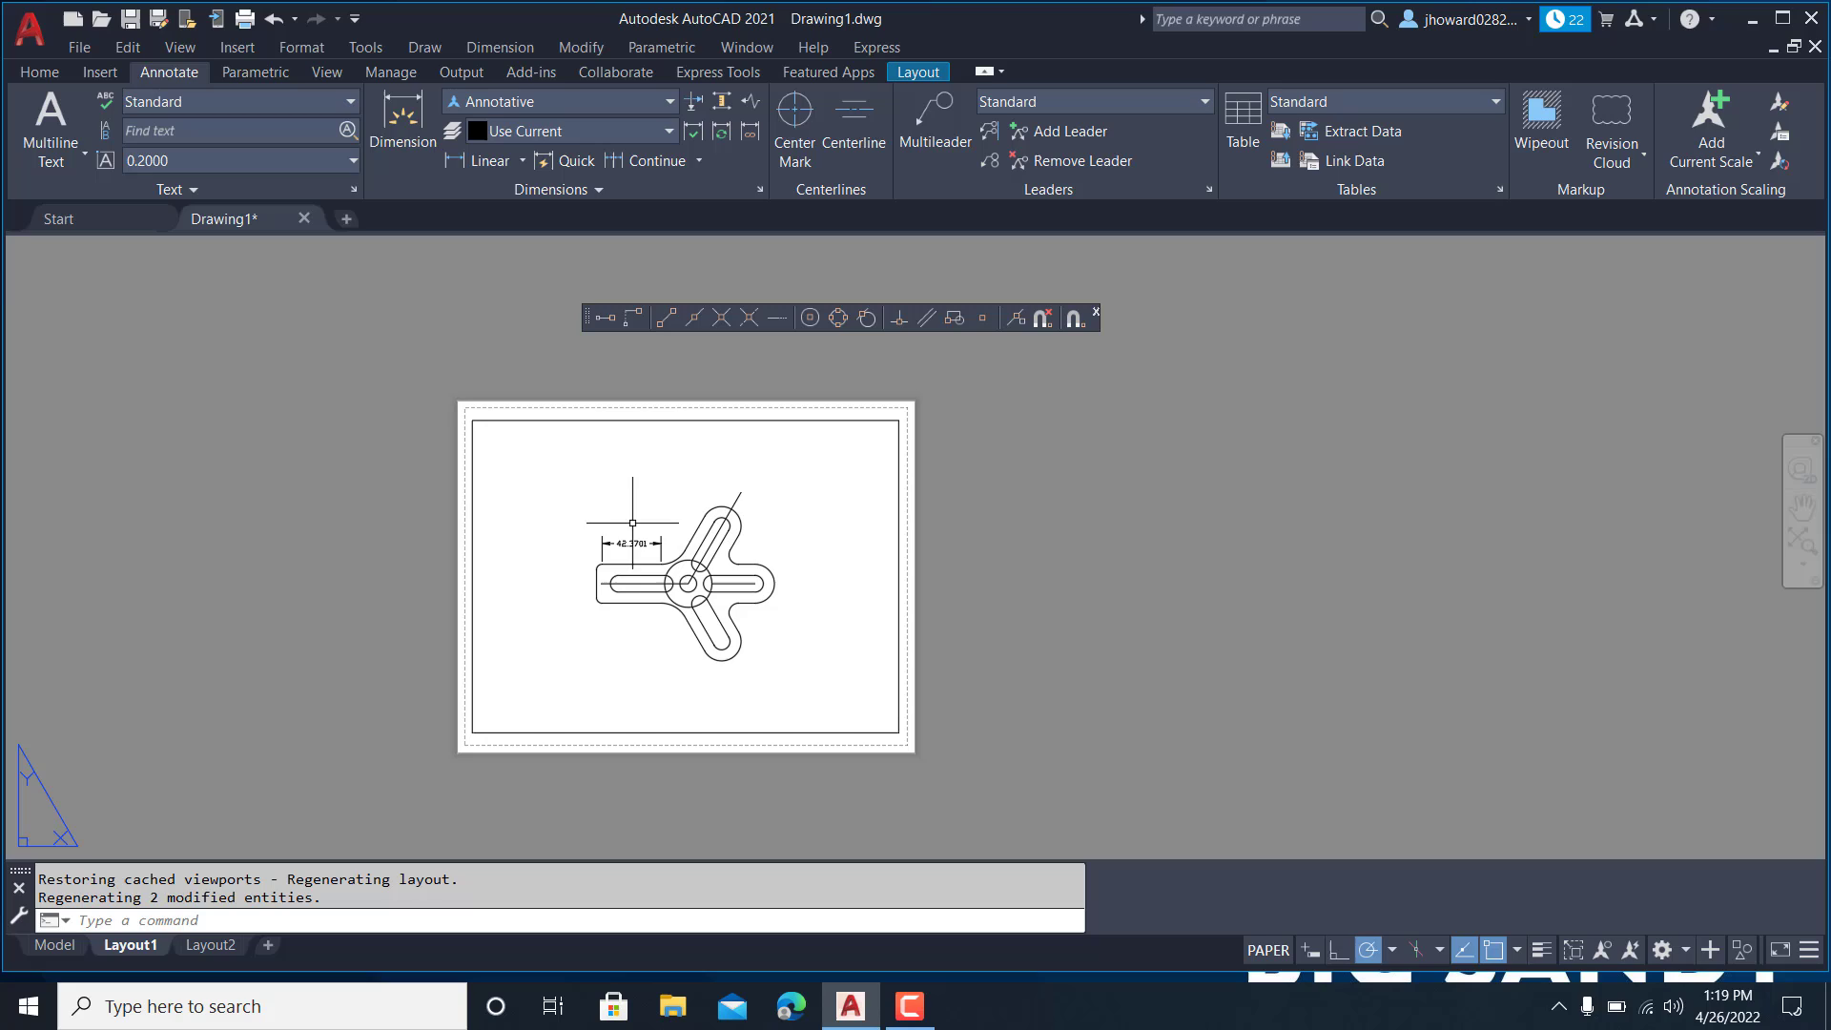